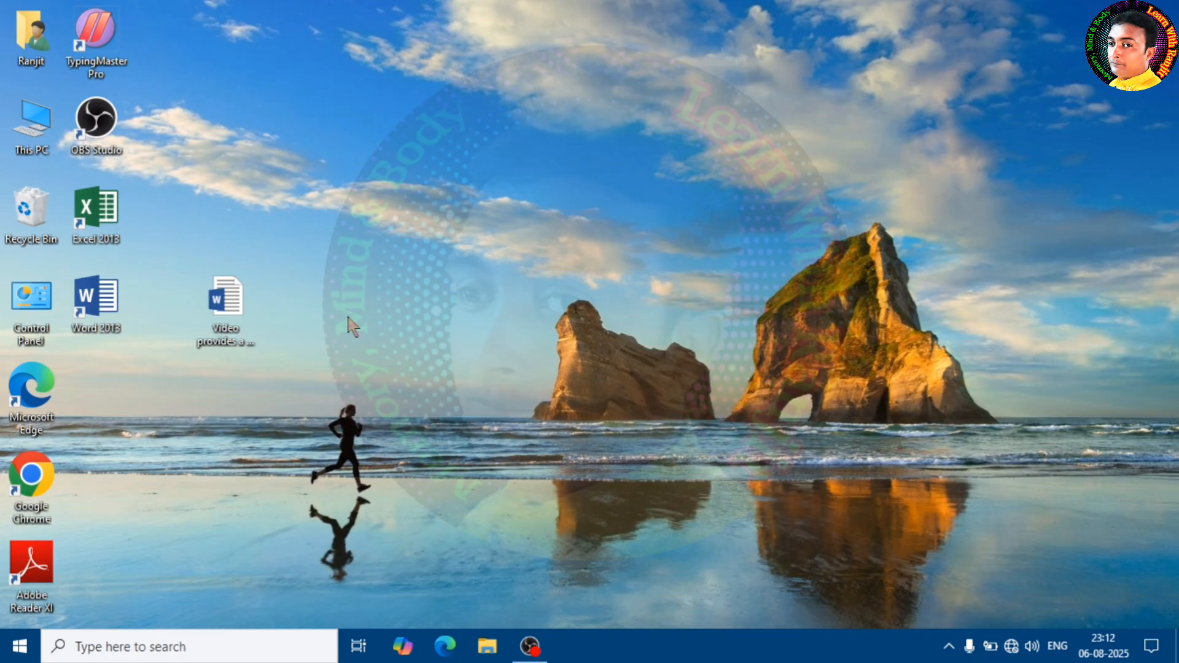
- Open the "Video provides a powerful way to help you prove your point" document from the desktop and view its file information
{"action": "left_click", "coordinate": [227, 300]}
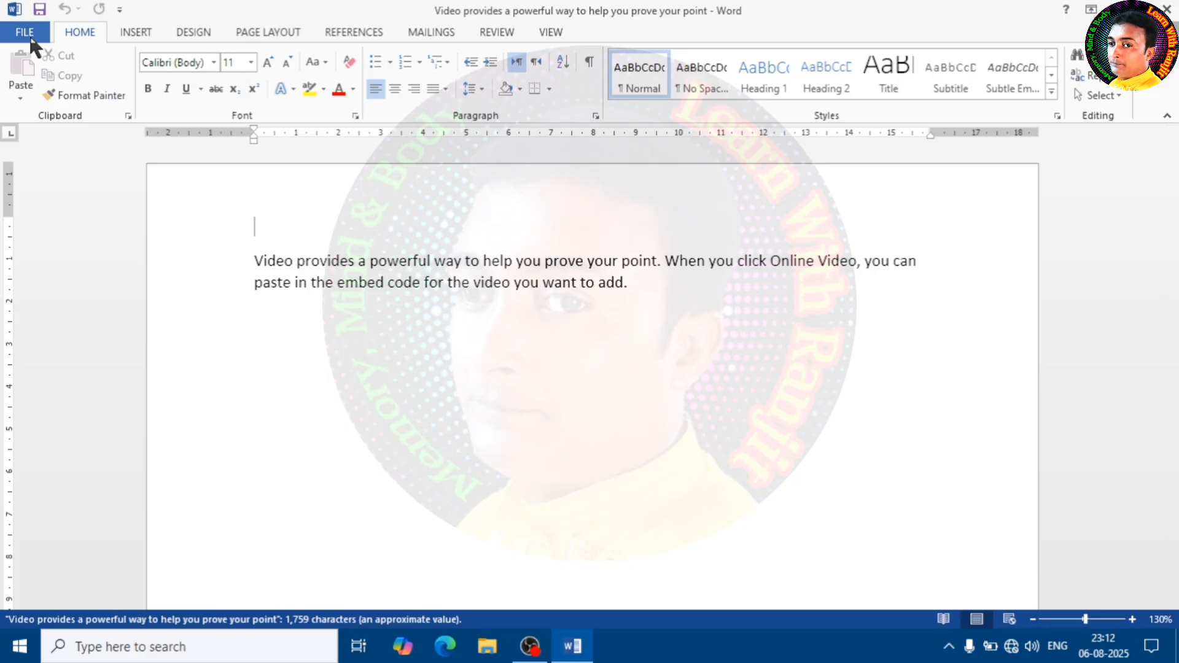
{"action": "left_click", "coordinate": [28, 33]}
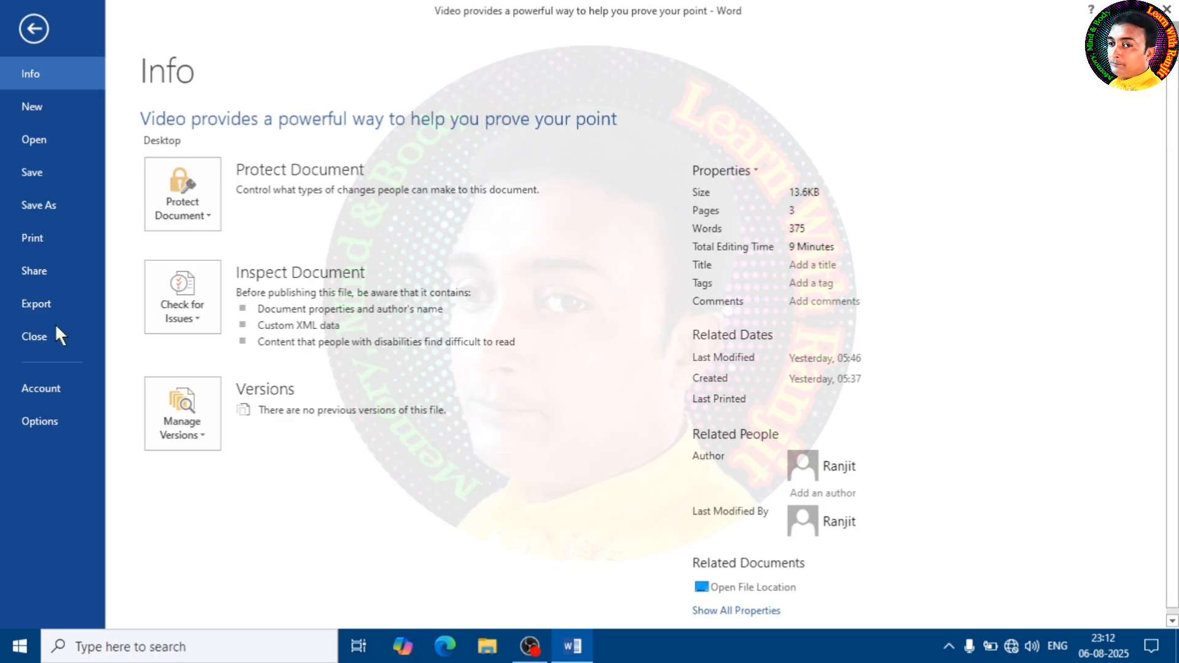
{"action": "left_click", "coordinate": [33, 28]}
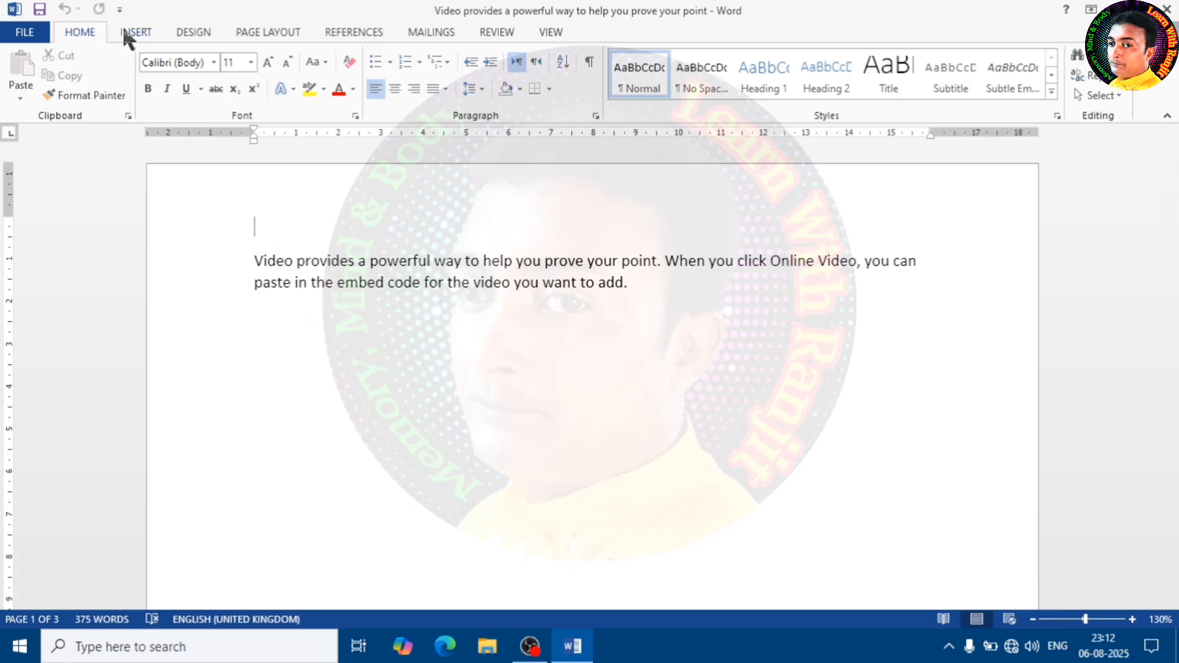
{"action": "left_click", "coordinate": [136, 34]}
{"action": "left_click", "coordinate": [191, 35]}
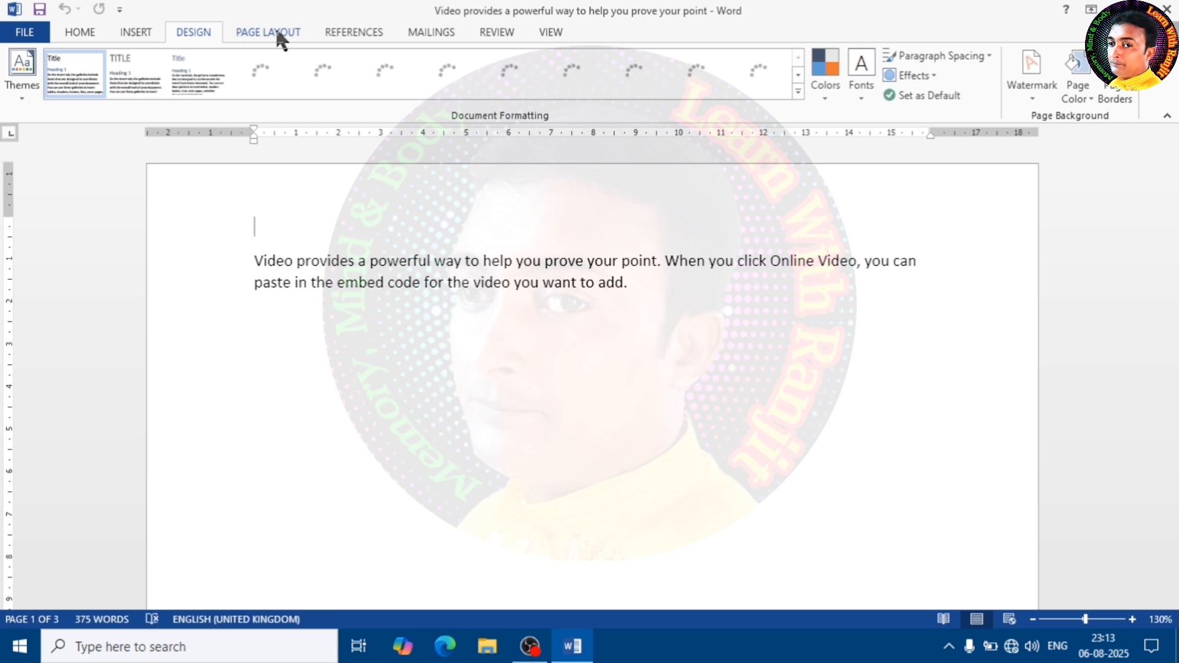
{"action": "left_click", "coordinate": [278, 35]}
{"action": "left_click", "coordinate": [92, 34]}
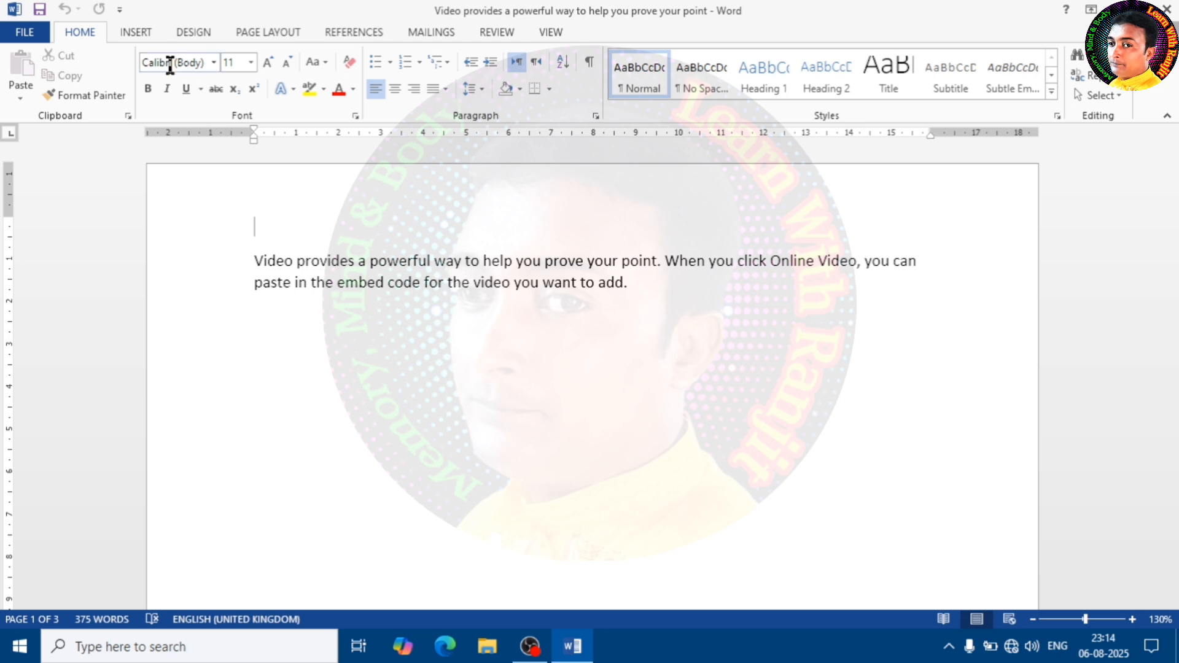
{"action": "left_click", "coordinate": [213, 63]}
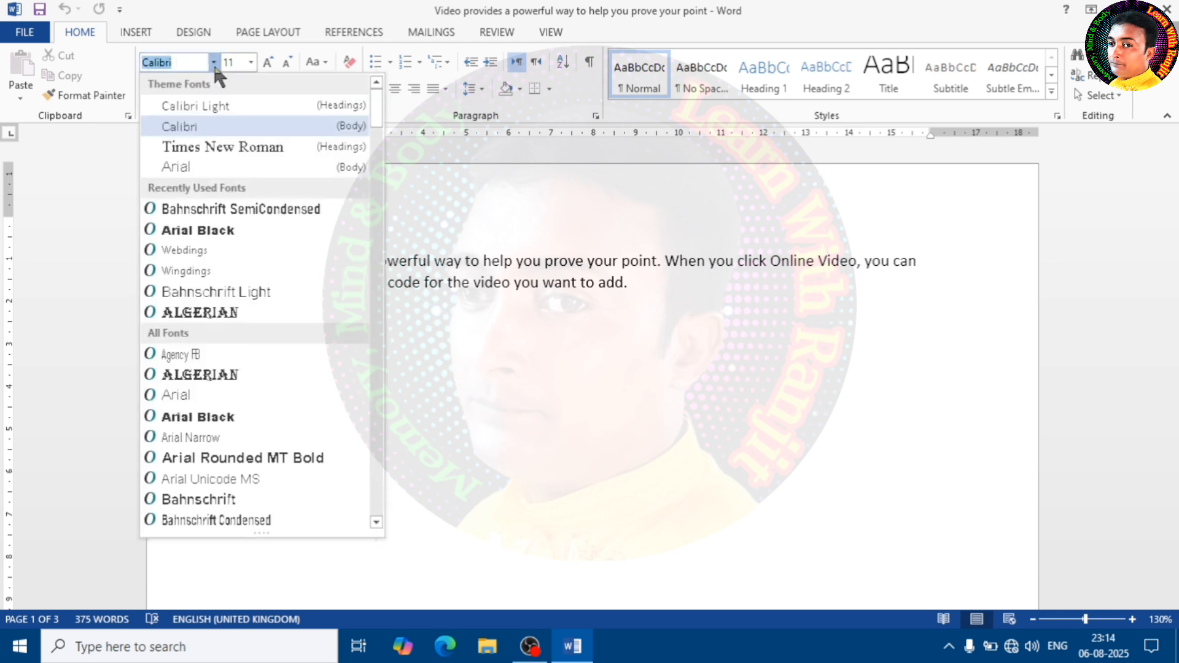
{"action": "left_click", "coordinate": [212, 63]}
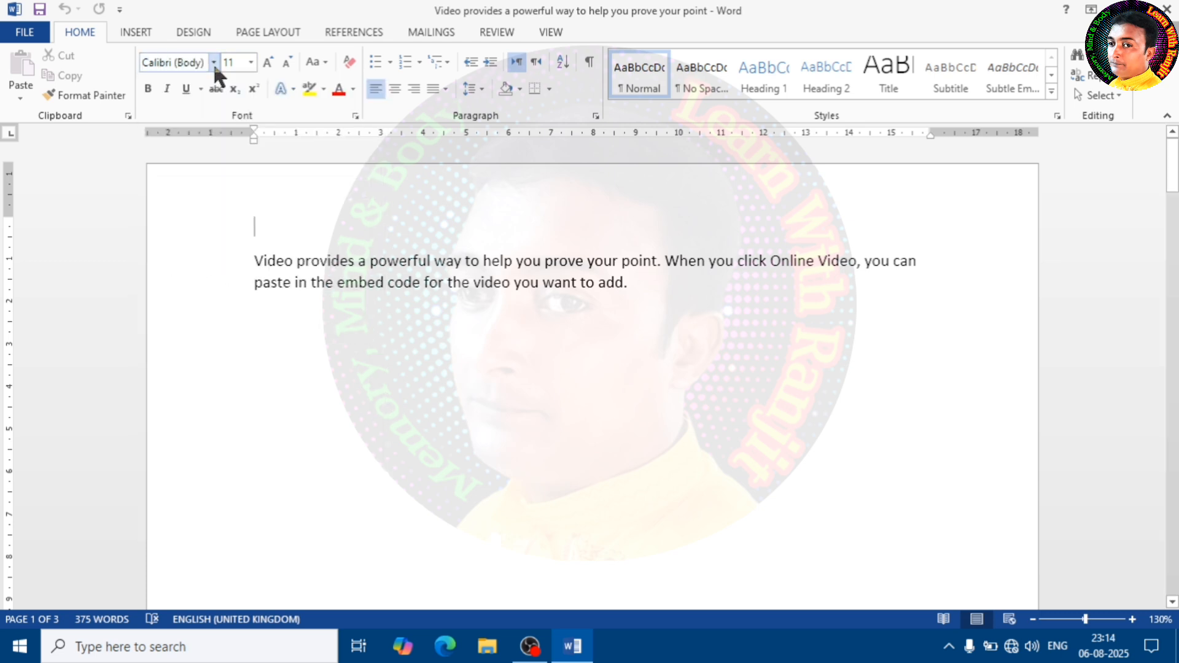
{"action": "left_click", "coordinate": [251, 64]}
{"action": "left_click", "coordinate": [251, 64]}
{"action": "left_click_drag", "start_coordinate": [250, 255], "coordinate": [647, 302]}
{"action": "left_click", "coordinate": [580, 329]}
- Cut the word "powerful" from the first sentence and paste it at the end of the paragraph
{"action": "left_click_drag", "start_coordinate": [368, 260], "coordinate": [433, 265]}
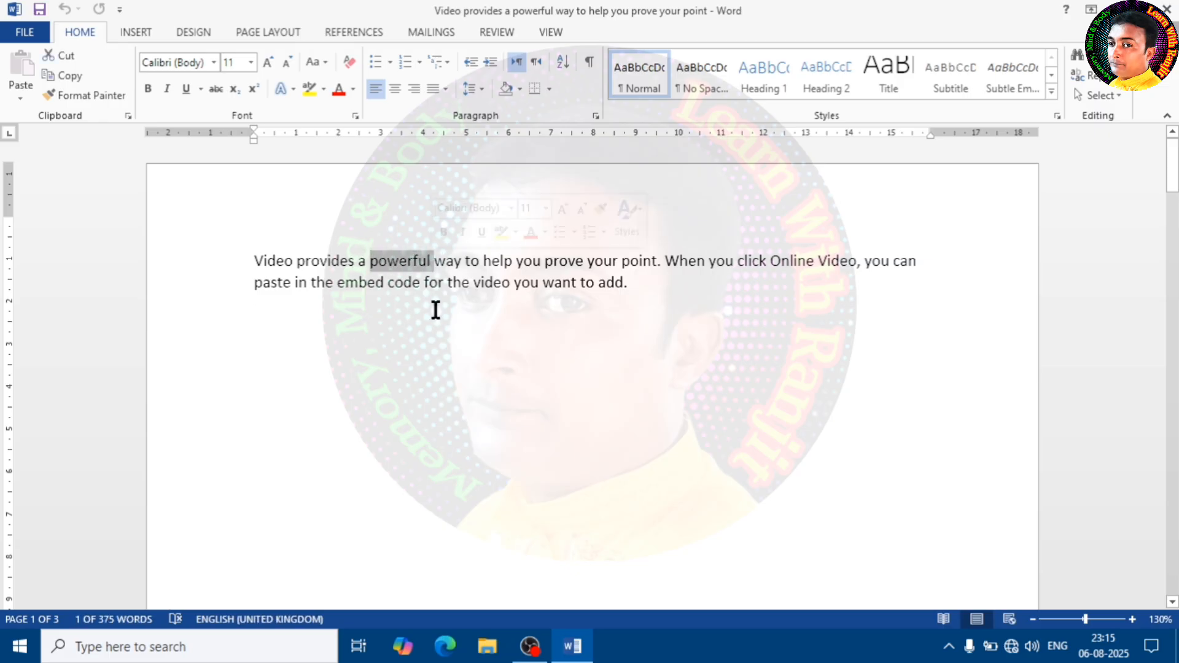
{"action": "left_click", "coordinate": [65, 54]}
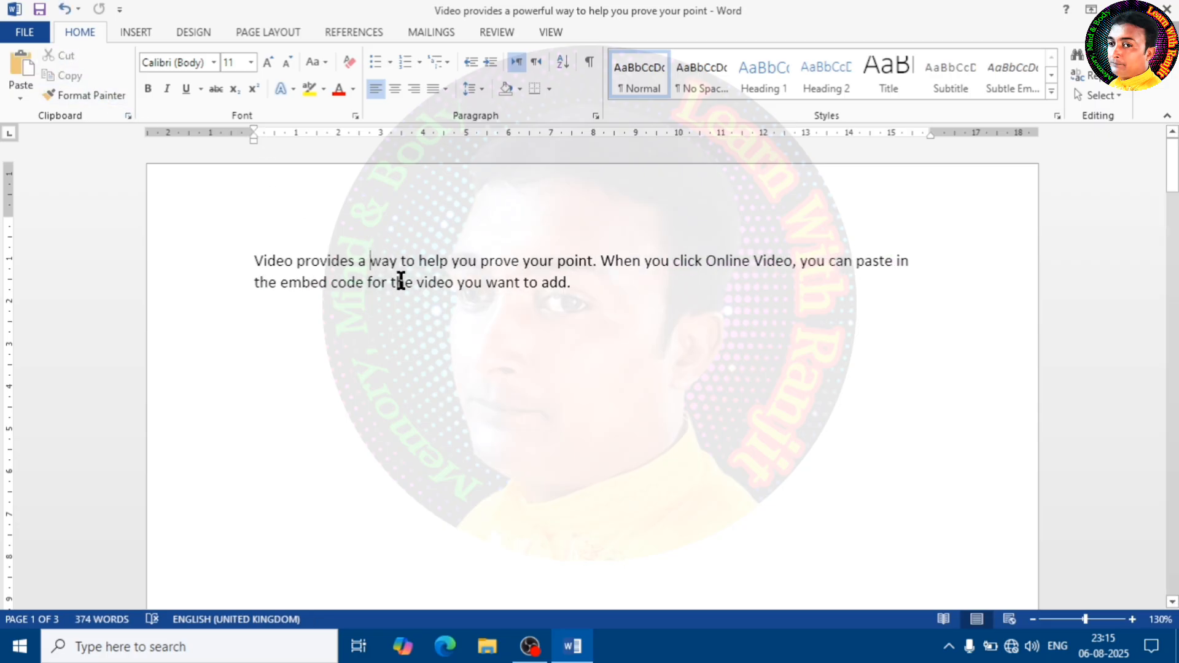
{"action": "left_click", "coordinate": [620, 295]}
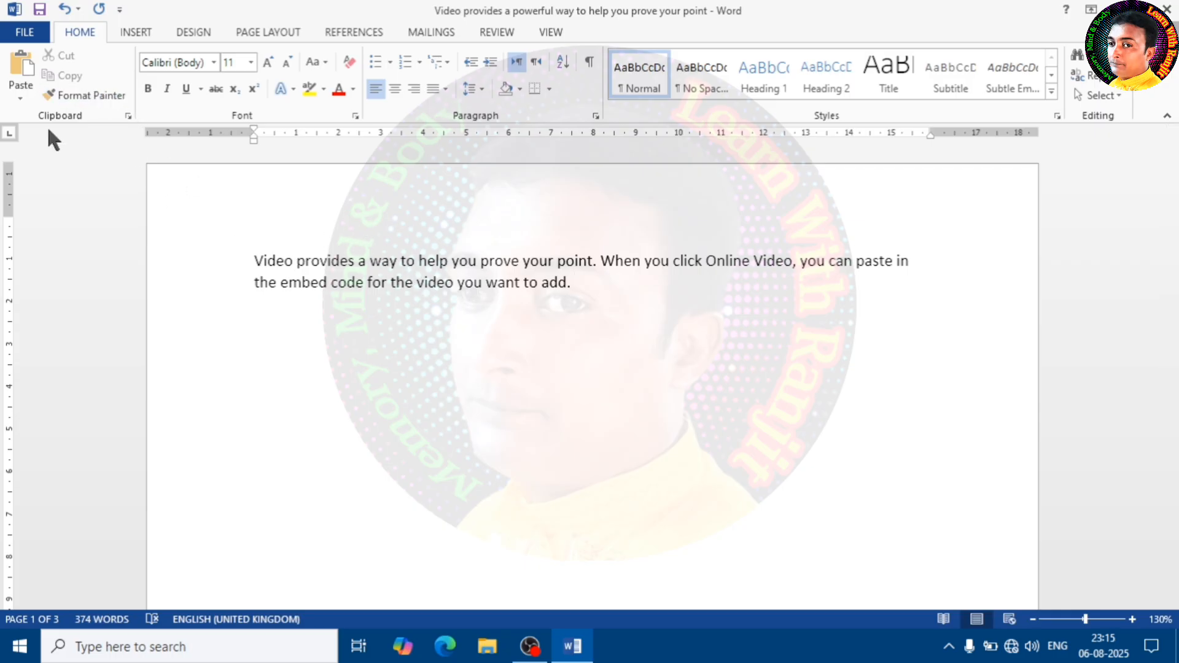
{"action": "left_click", "coordinate": [21, 68]}
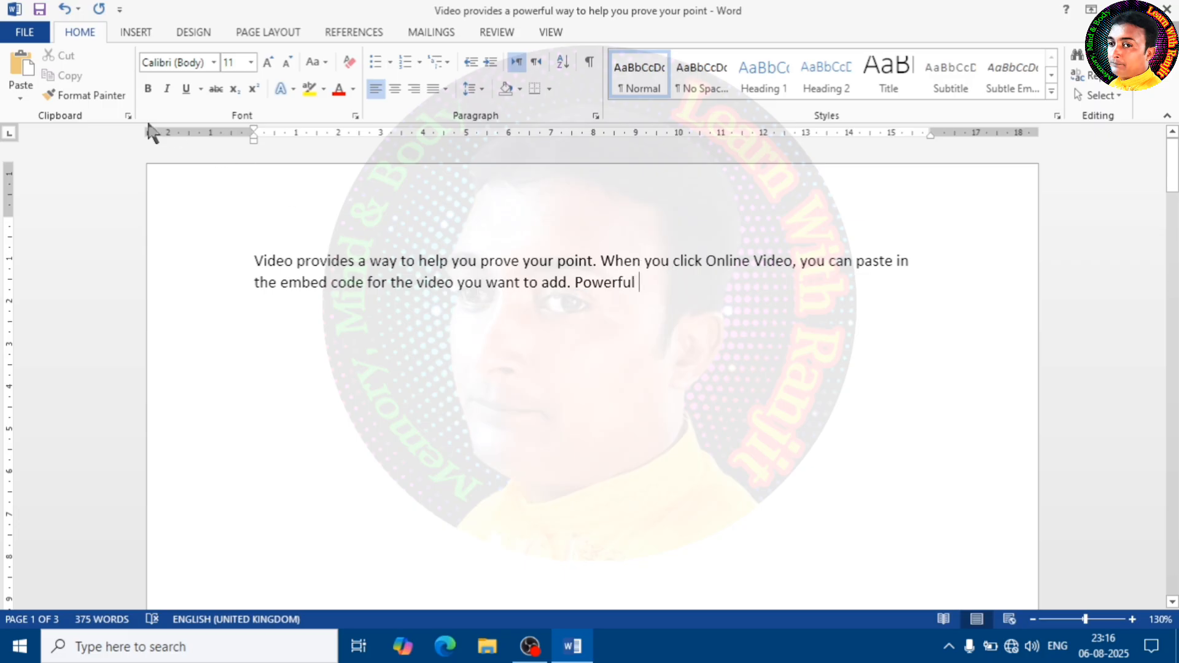
- Paste the word "powerful" four more times at the paragraph's end and undo the last paste
{"action": "left_click", "coordinate": [23, 63]}
{"action": "left_click", "coordinate": [24, 62]}
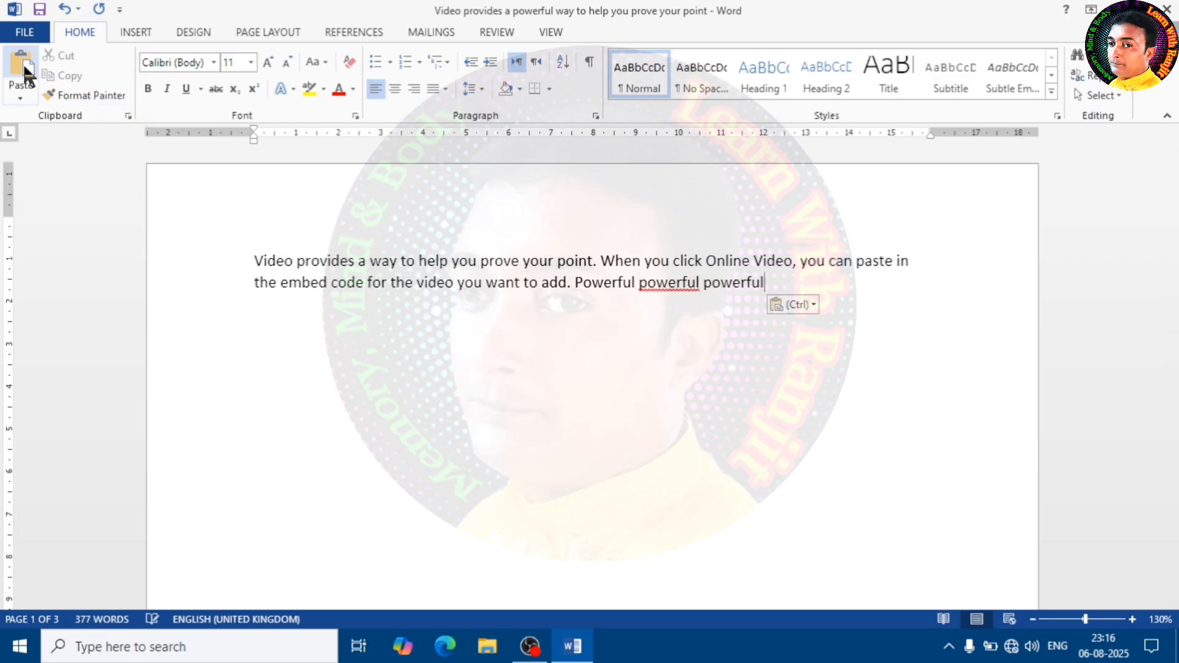
{"action": "left_click", "coordinate": [23, 63]}
{"action": "left_click", "coordinate": [23, 63]}
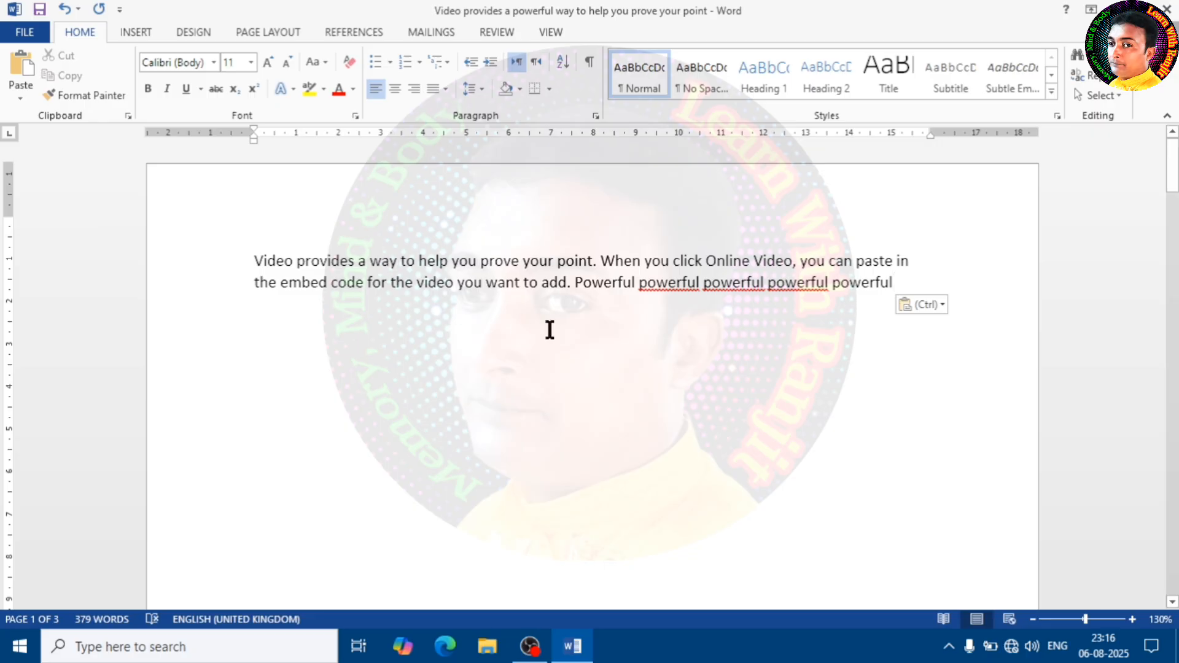
{"action": "left_click", "coordinate": [64, 8]}
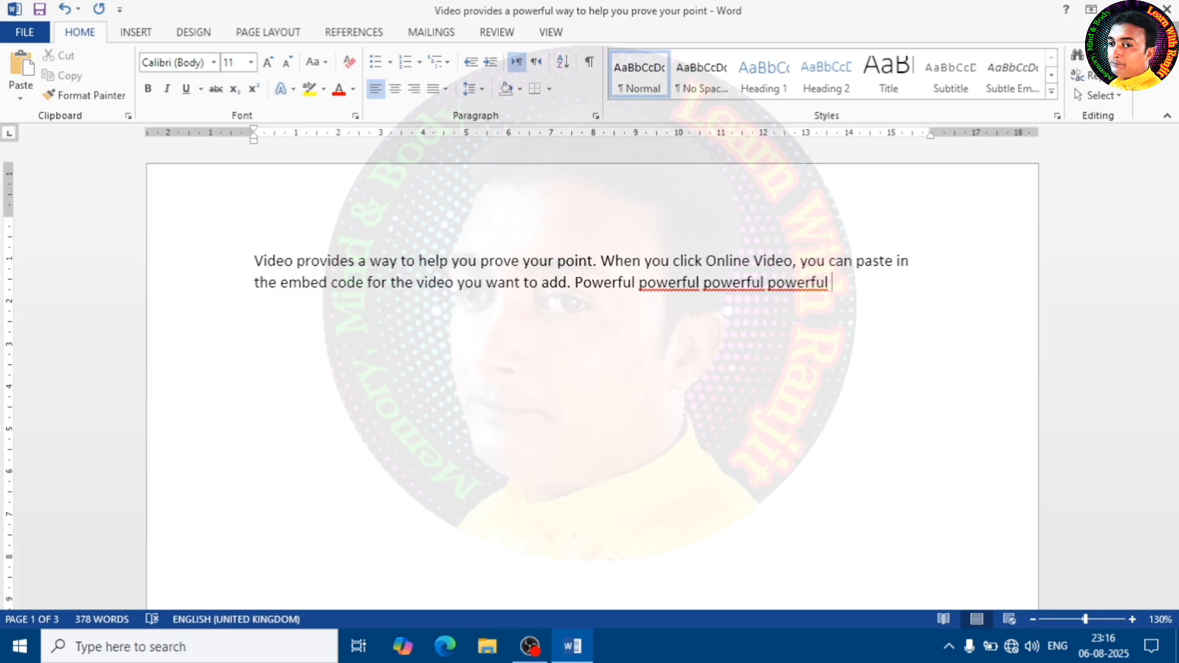
- Insert a rectangle with rounded upper corners, about 4.04 cm wide and 1.83 cm high, below the paragraph
{"action": "left_click", "coordinate": [140, 32]}
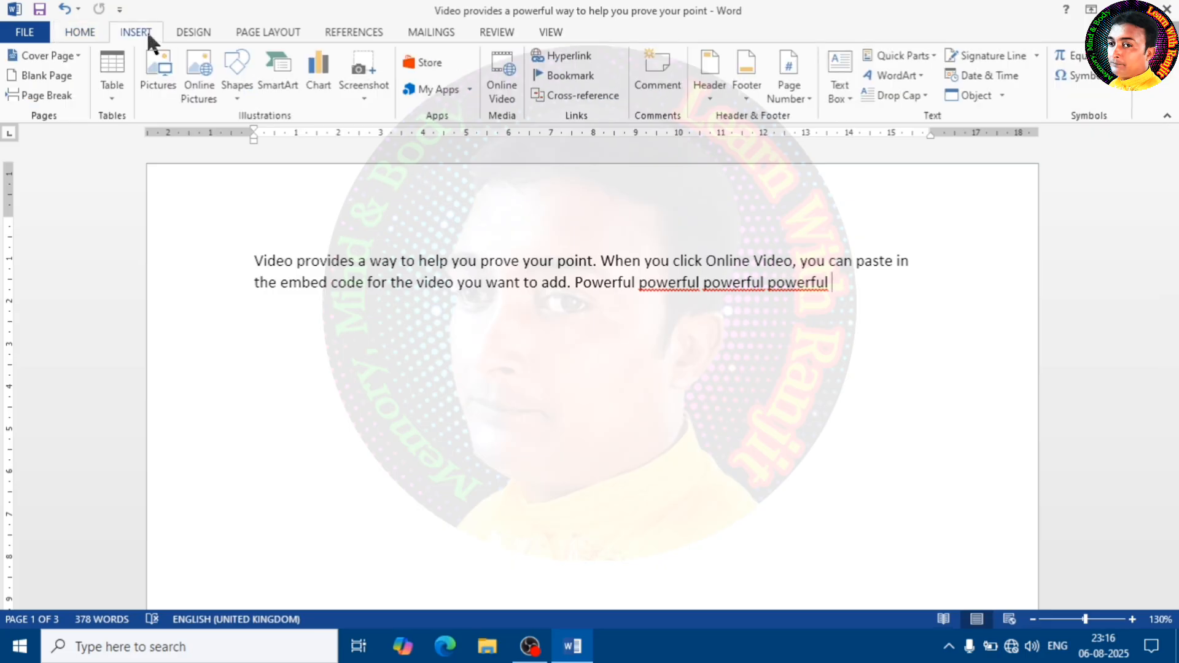
{"action": "left_click", "coordinate": [251, 86]}
{"action": "left_click", "coordinate": [345, 229]}
{"action": "left_click_drag", "start_coordinate": [438, 350], "coordinate": [612, 428]}
{"action": "left_click", "coordinate": [707, 412]}
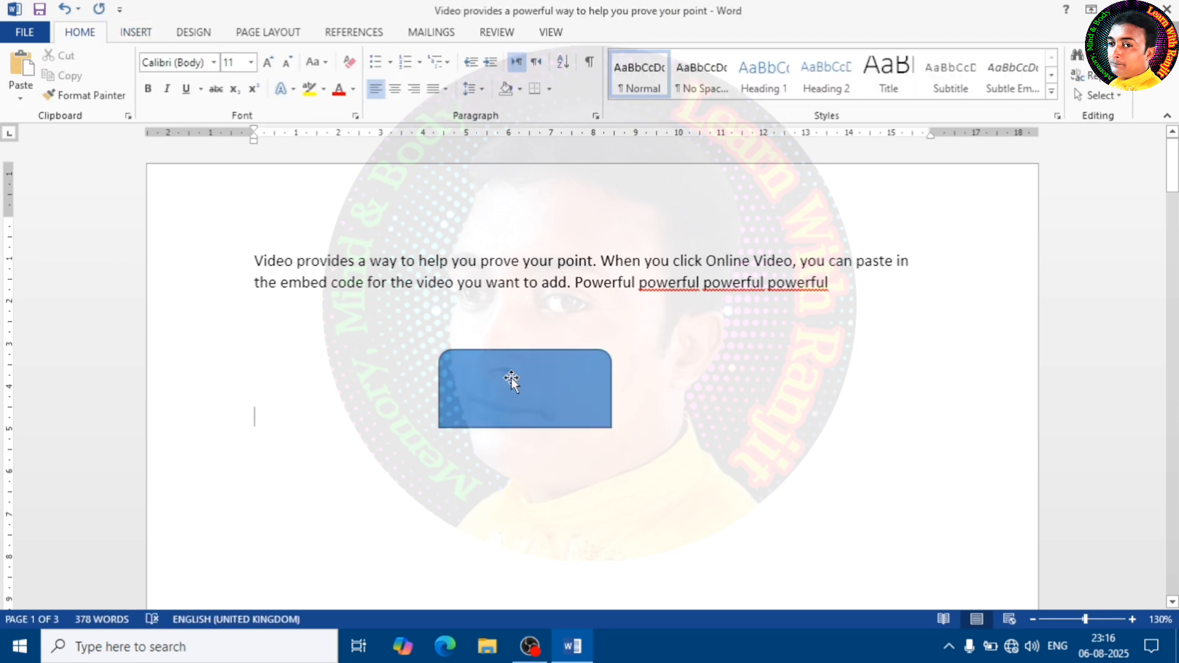
- Cut the blue shape, paste it further down the first page and move it slightly inward from the margin
{"action": "left_click", "coordinate": [511, 378]}
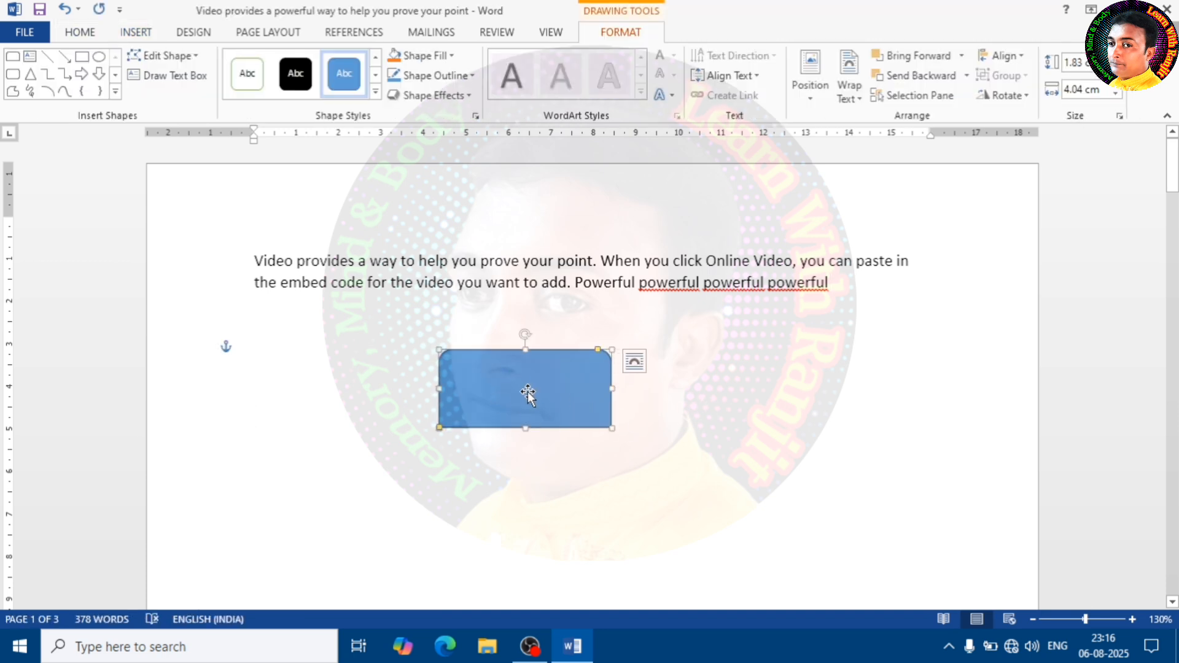
{"action": "left_click", "coordinate": [81, 32]}
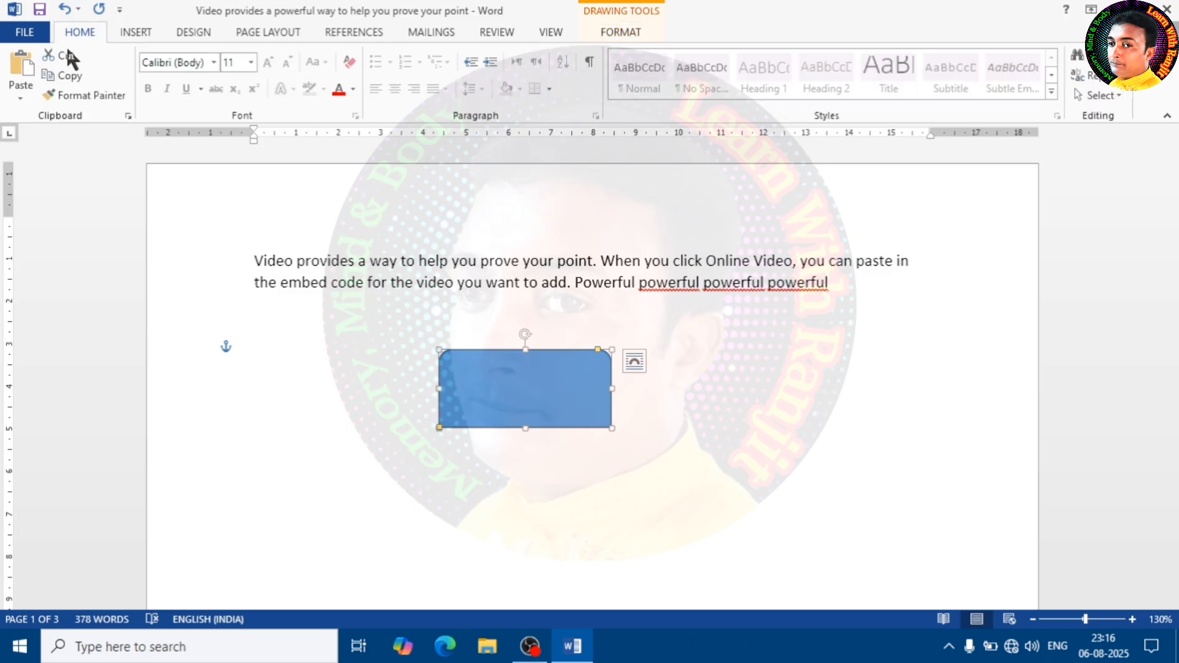
{"action": "left_click", "coordinate": [66, 57]}
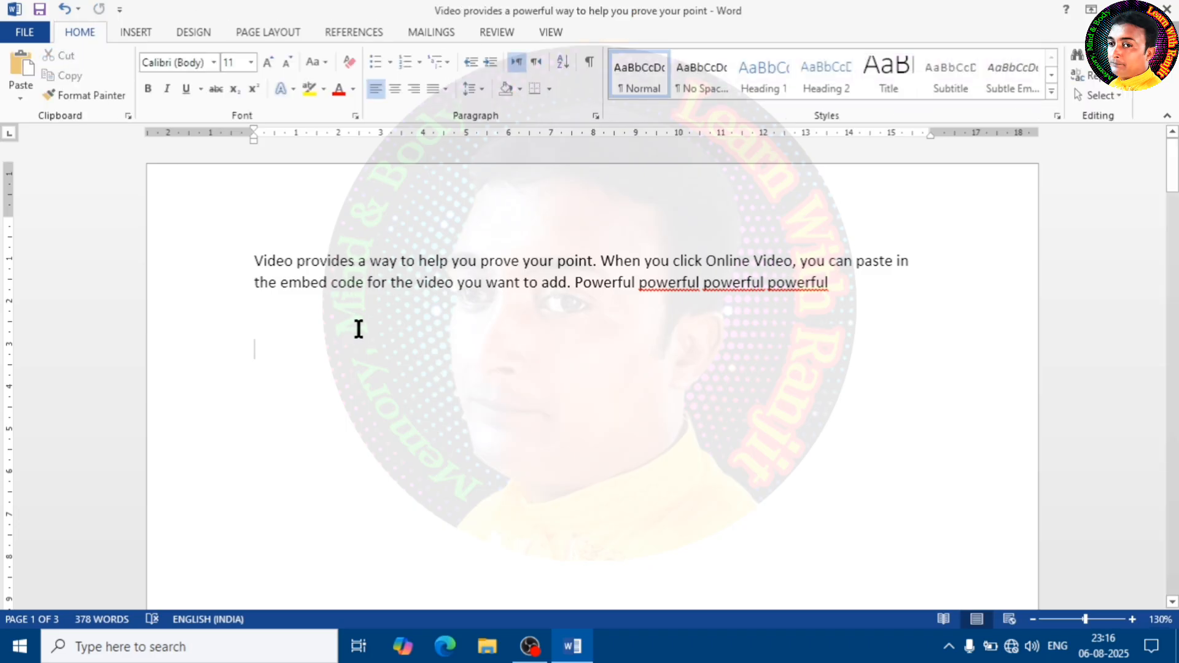
{"action": "scroll", "coordinate": [467, 436], "scroll_direction": "down", "scroll_amount": 6}
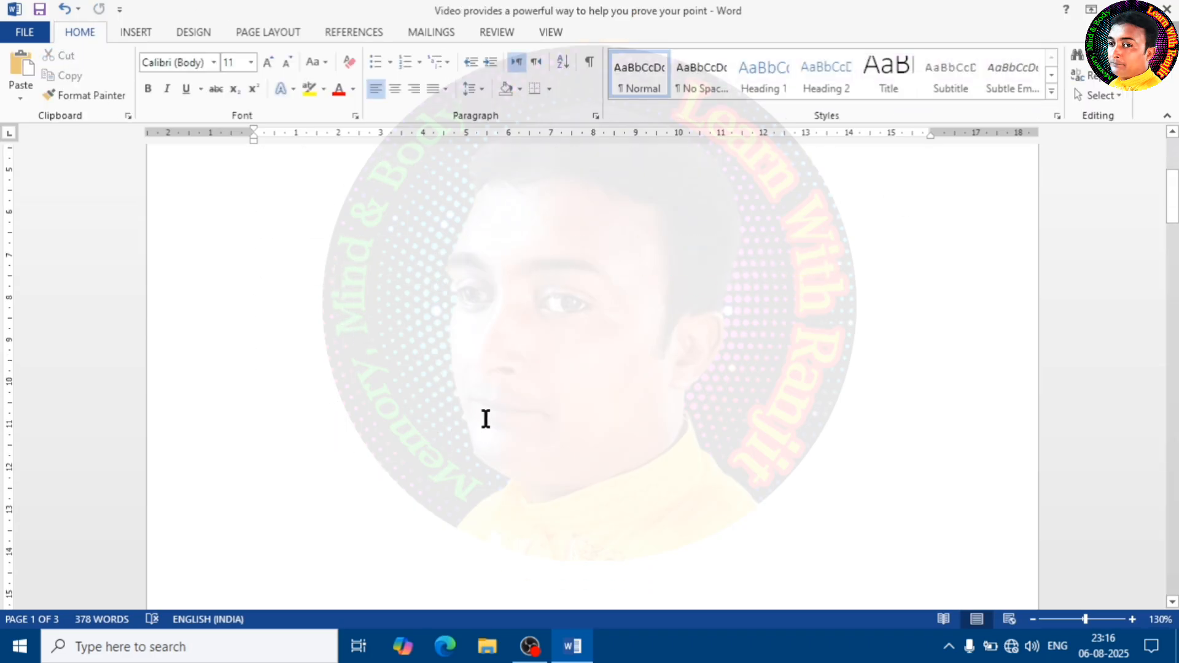
{"action": "double_click", "coordinate": [361, 357]}
{"action": "left_click", "coordinate": [22, 69]}
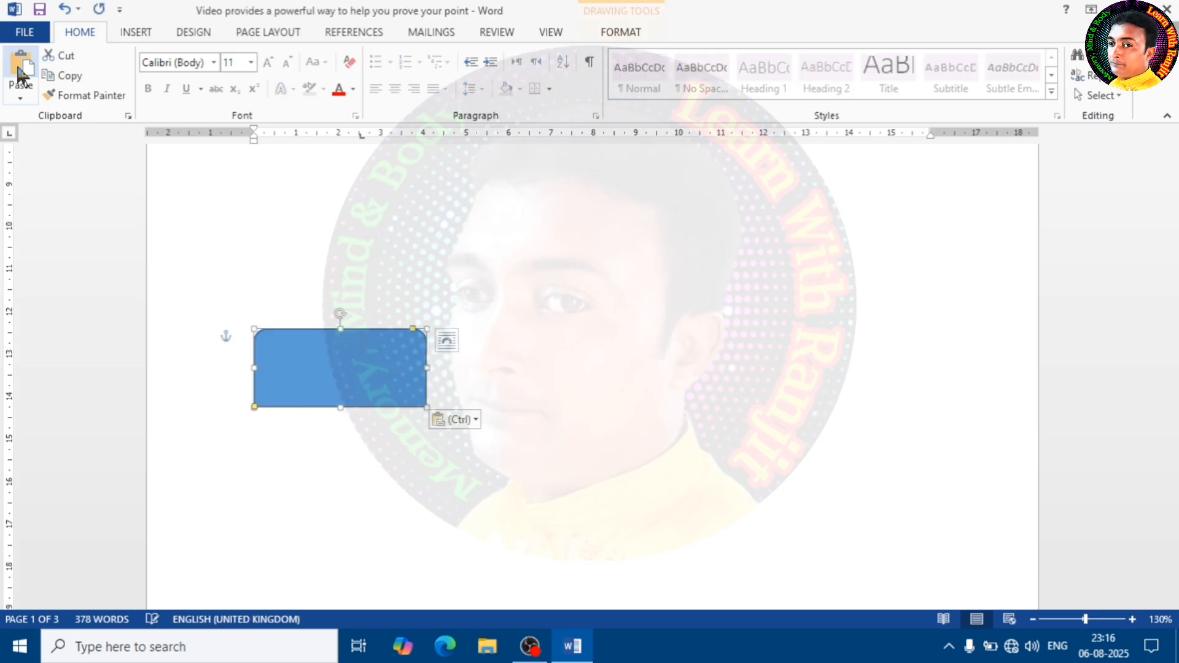
{"action": "left_click_drag", "start_coordinate": [329, 377], "coordinate": [408, 400]}
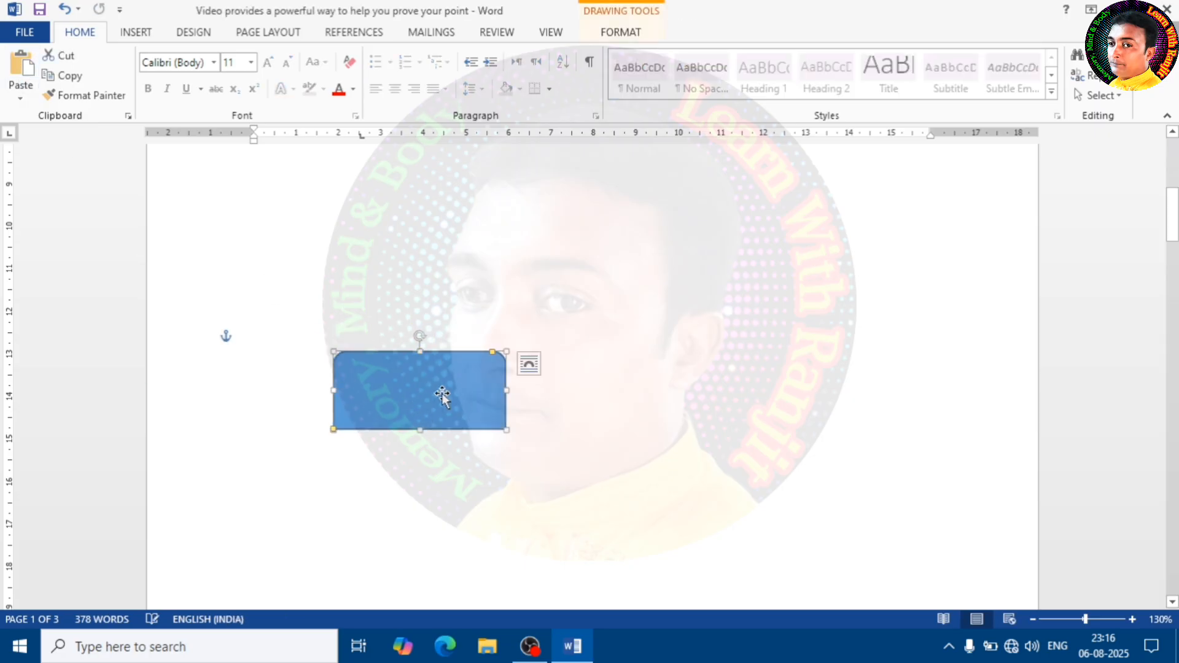
- Delete the pasted shape from the lower part of the first page and return to the paragraph
{"action": "scroll", "coordinate": [406, 351], "scroll_direction": "up", "scroll_amount": 3}
{"action": "scroll", "coordinate": [399, 338], "scroll_direction": "up", "scroll_amount": 6}
{"action": "scroll", "coordinate": [417, 393], "scroll_direction": "down", "scroll_amount": 4}
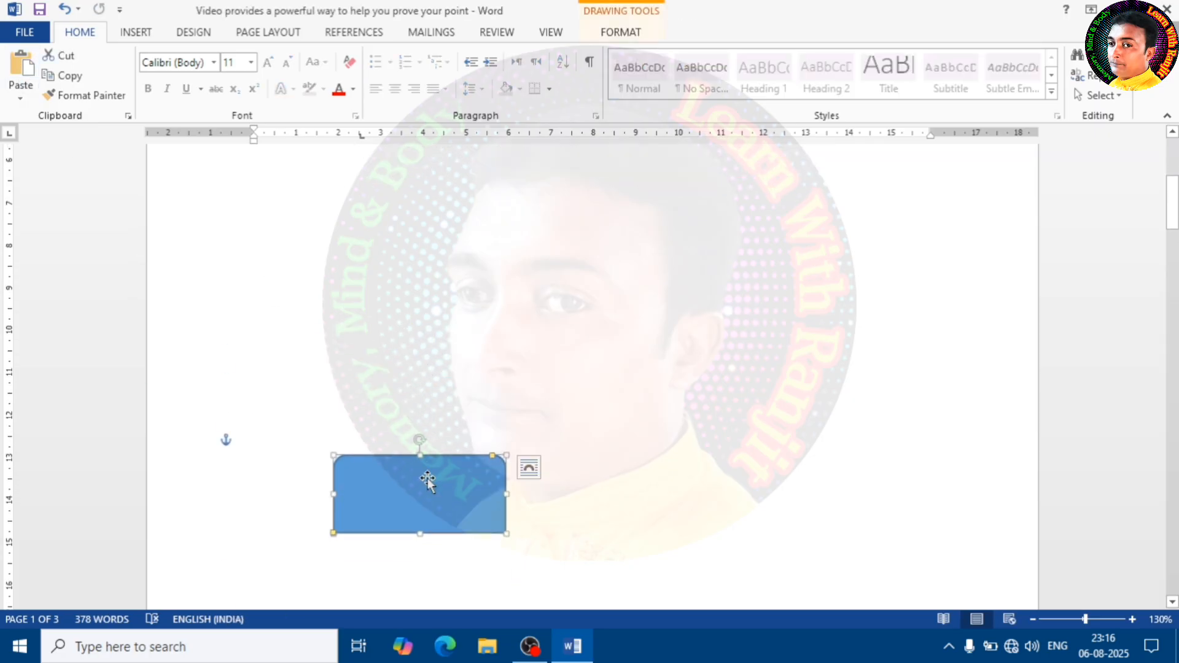
{"action": "key", "text": "Delete"}
{"action": "scroll", "coordinate": [315, 290], "scroll_direction": "up", "scroll_amount": 5}
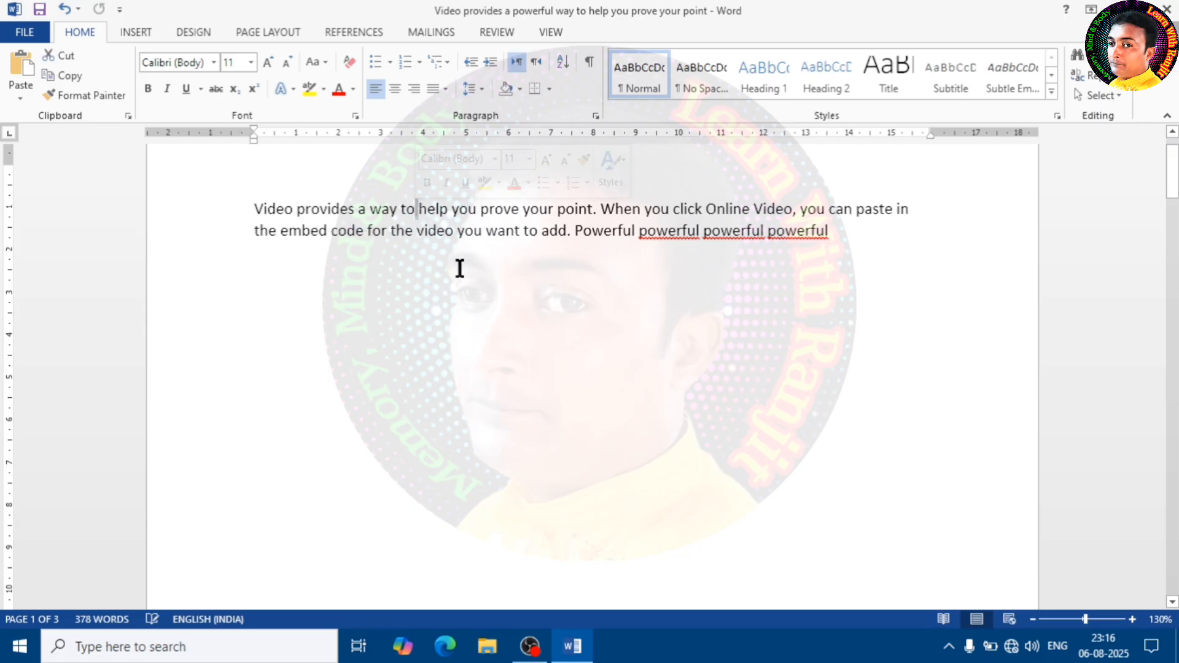
- Paste the shape after "way to" in the first sentence and delete it again
{"action": "key", "text": "ctrl+v"}
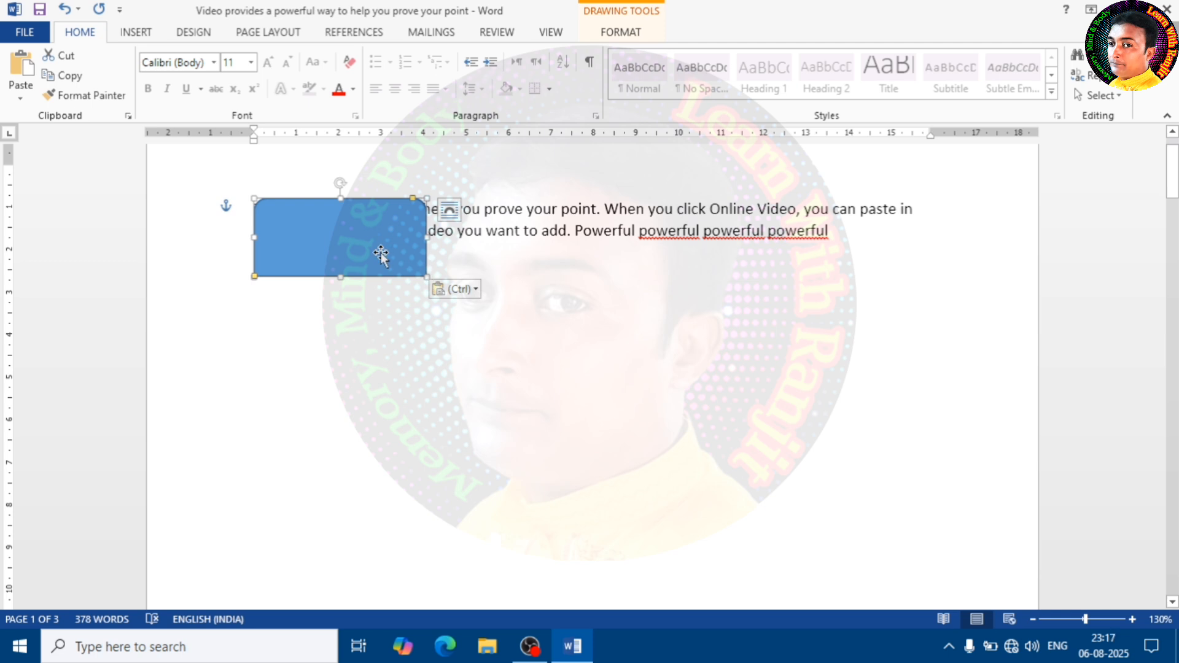
{"action": "key", "text": "Delete"}
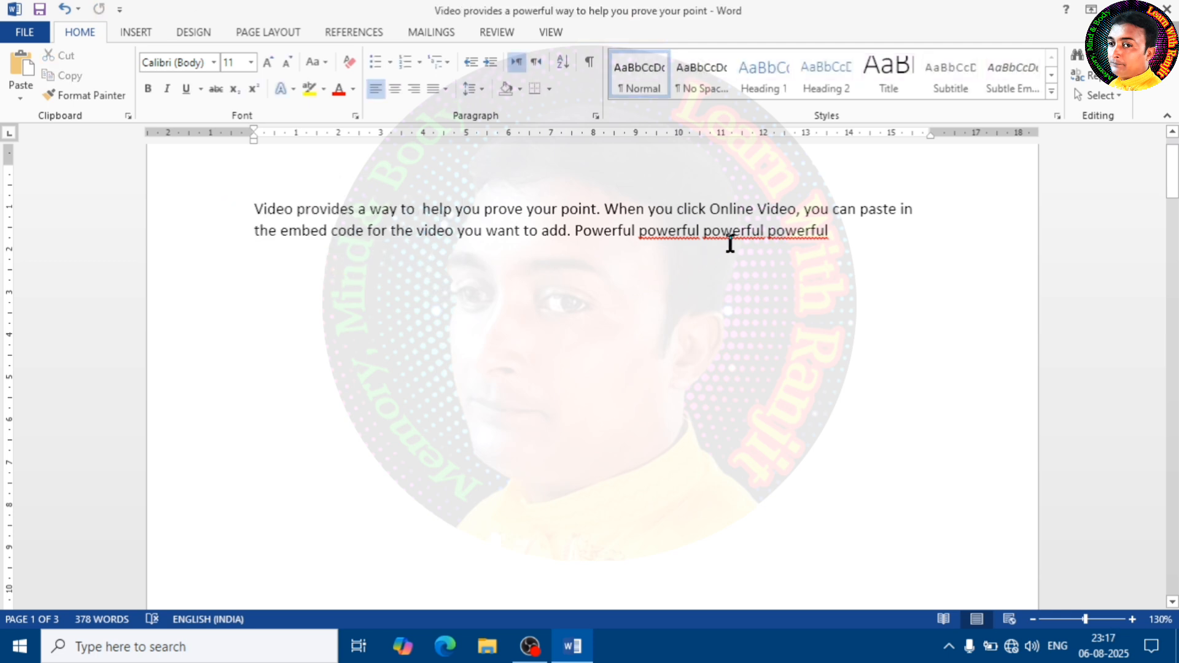
- Move the last "powerful" of the paragraph into the first sentence, directly after "way to"
{"action": "left_click_drag", "start_coordinate": [845, 238], "coordinate": [768, 240]}
{"action": "key", "text": "ctrl+c"}
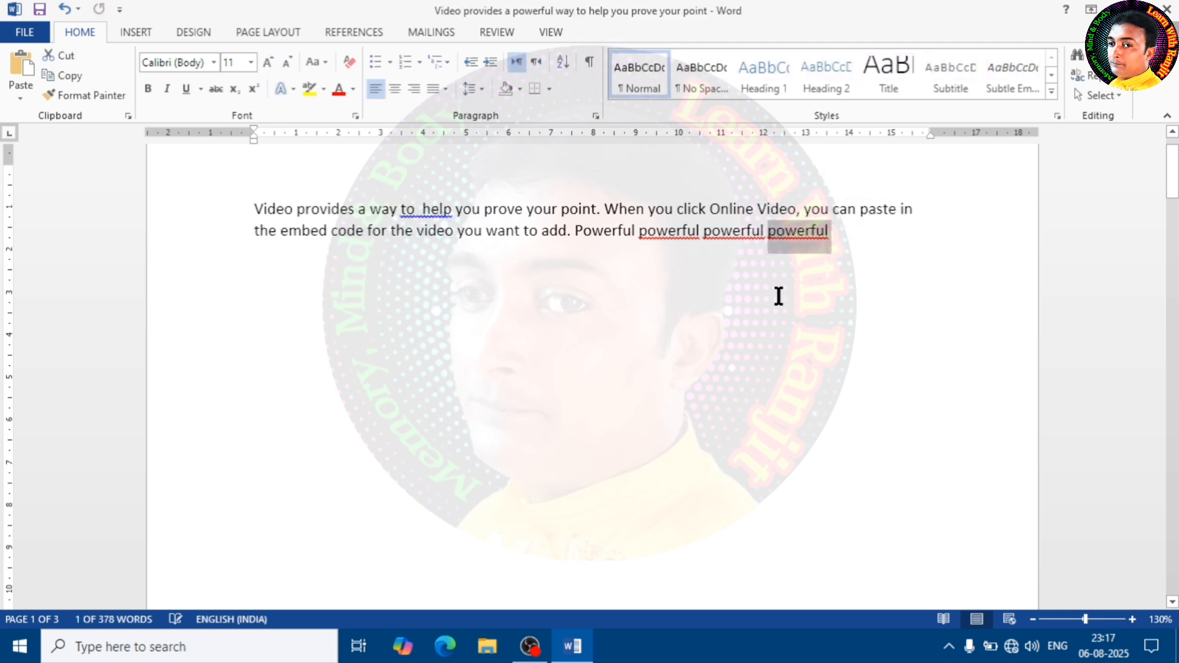
{"action": "key", "text": "Delete"}
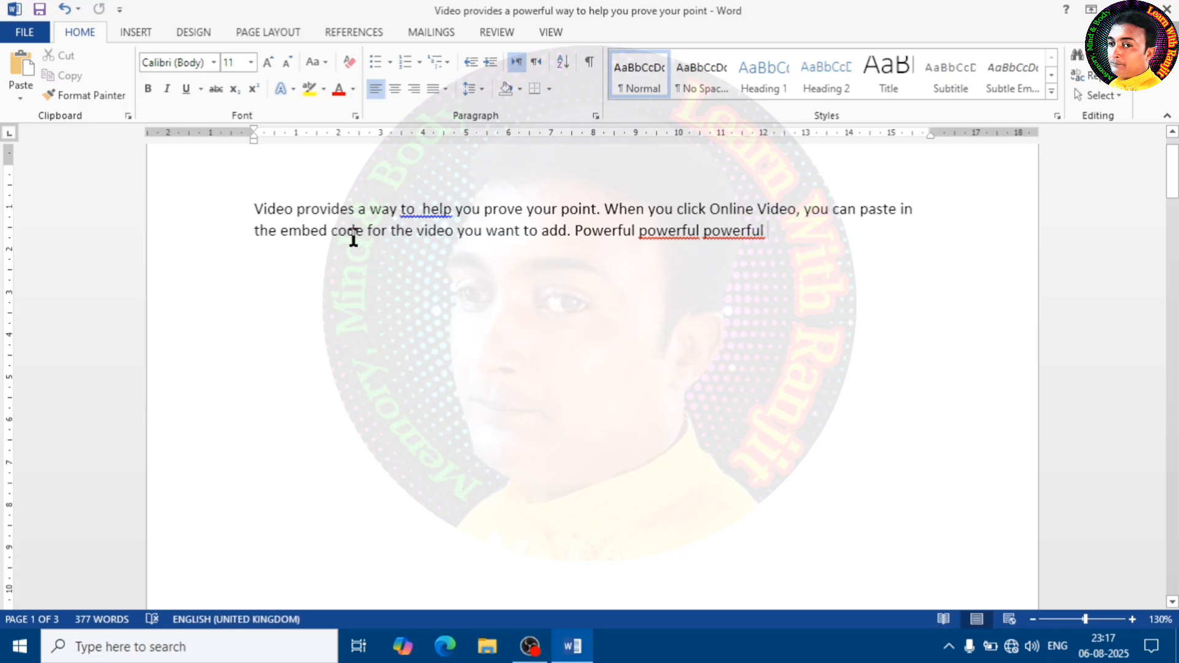
{"action": "left_click", "coordinate": [418, 211]}
{"action": "key", "text": "ctrl+v"}
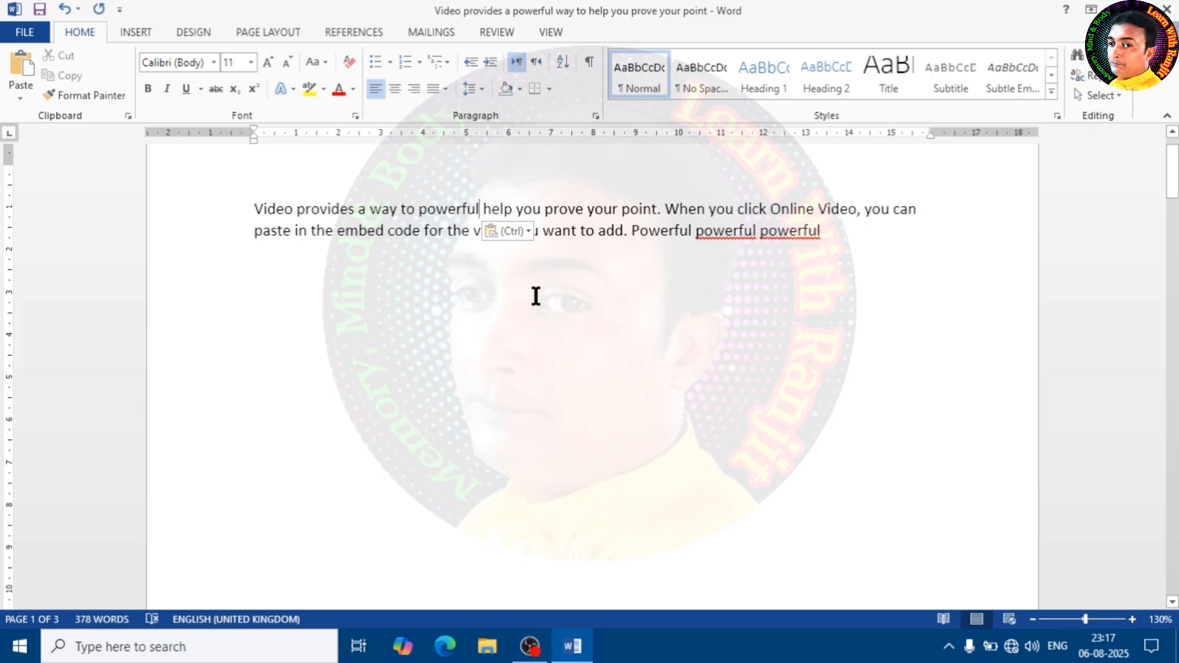
- Copy the whole two-line paragraph and paste the copy two new lines below it
{"action": "left_click", "coordinate": [831, 243]}
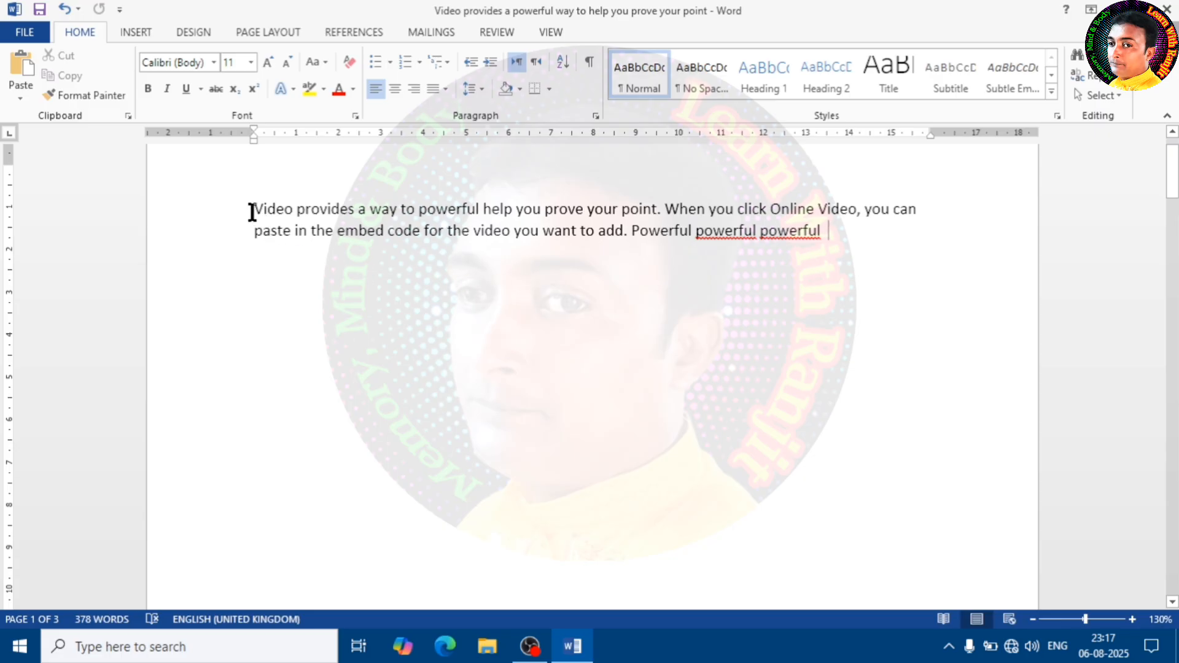
{"action": "left_click_drag", "start_coordinate": [252, 212], "coordinate": [845, 239]}
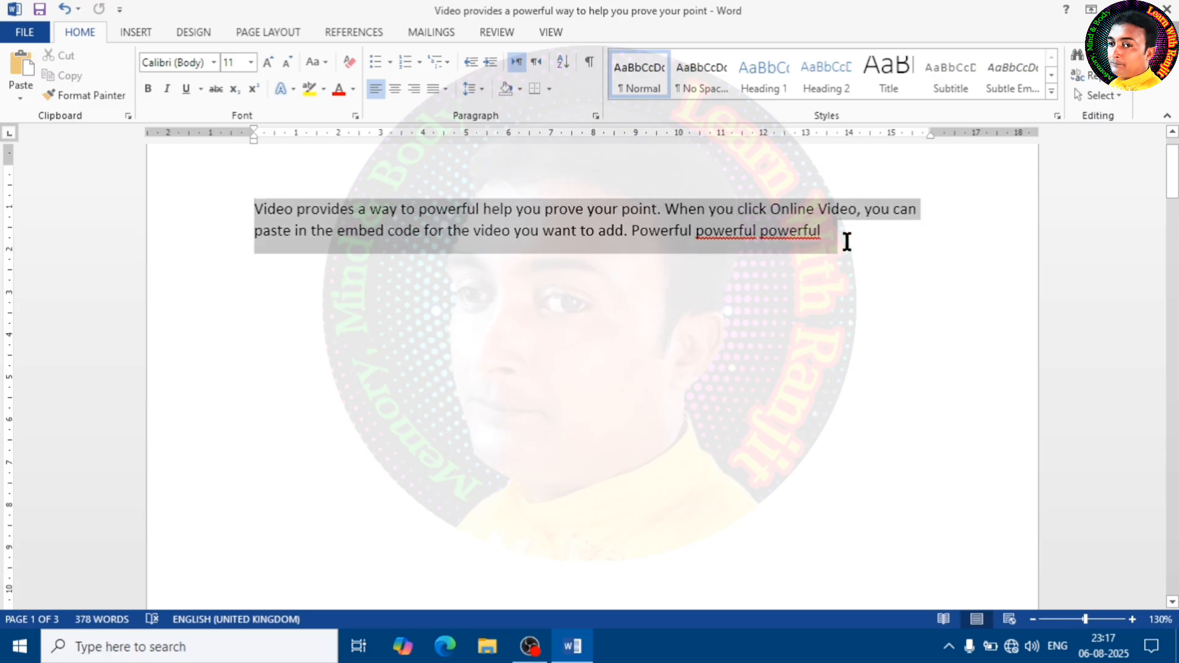
{"action": "left_click", "coordinate": [65, 75]}
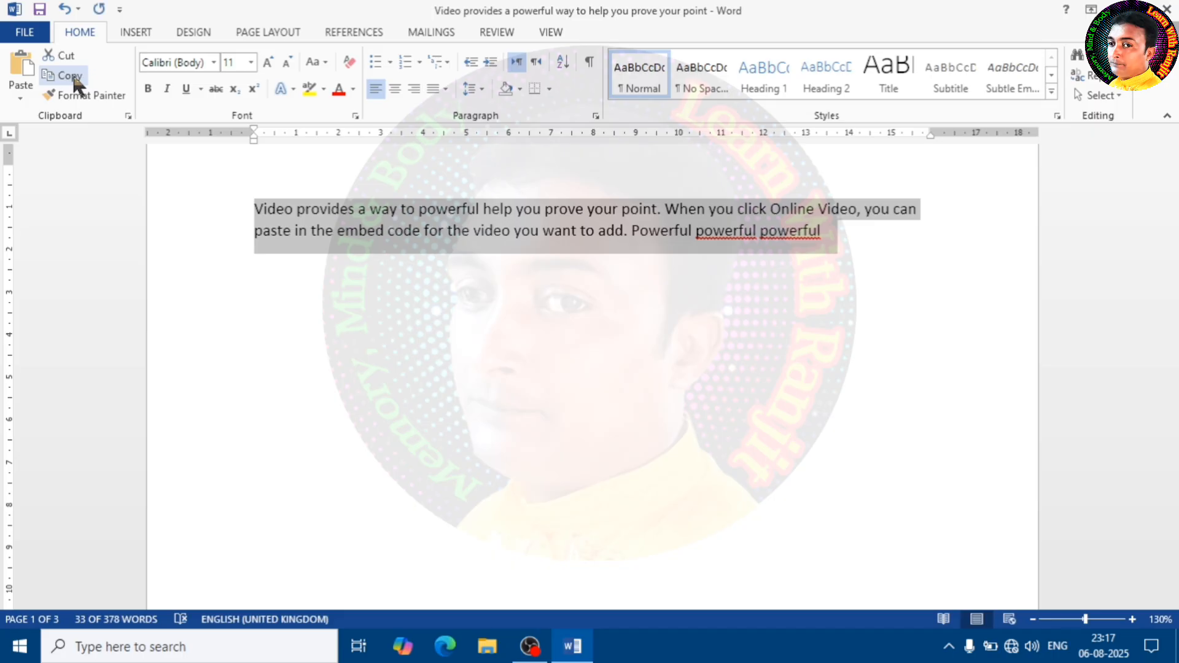
{"action": "left_click", "coordinate": [395, 230]}
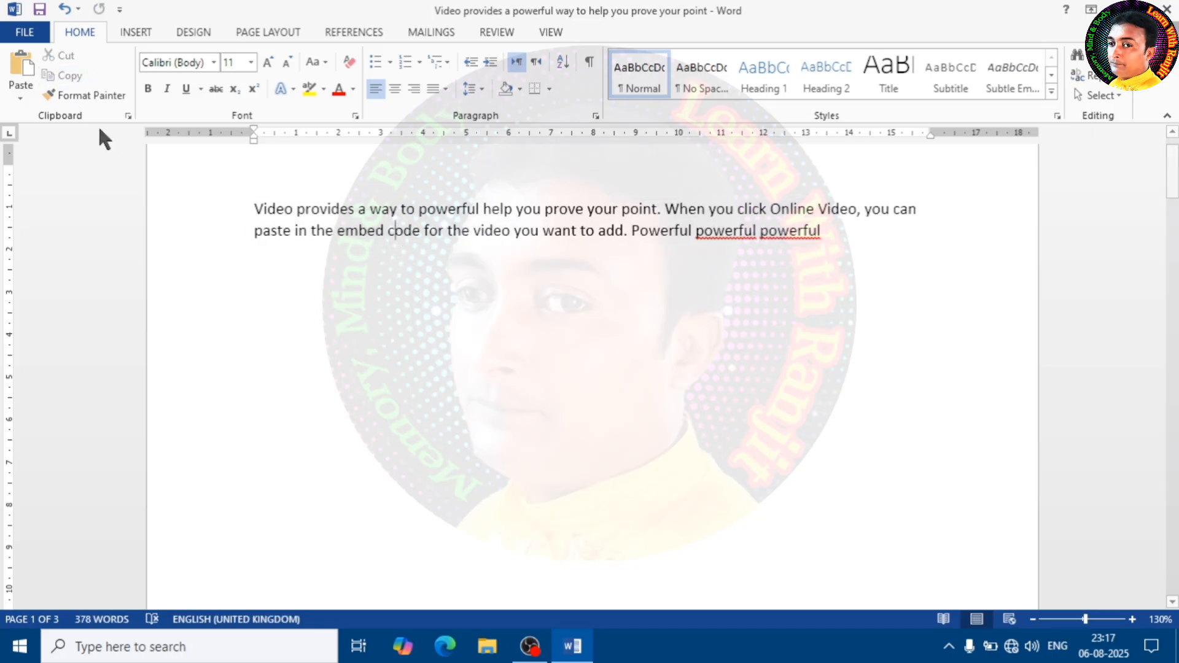
{"action": "left_click", "coordinate": [853, 233]}
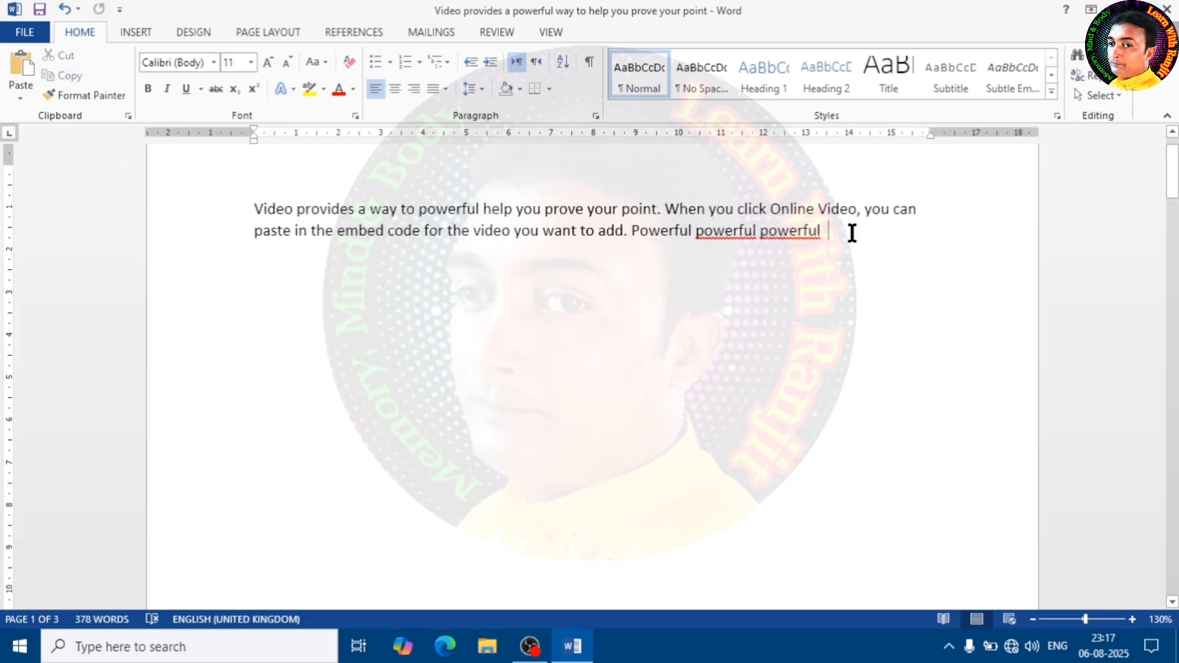
{"action": "key", "text": "Return"}
{"action": "key", "text": "Return"}
{"action": "left_click", "coordinate": [23, 69]}
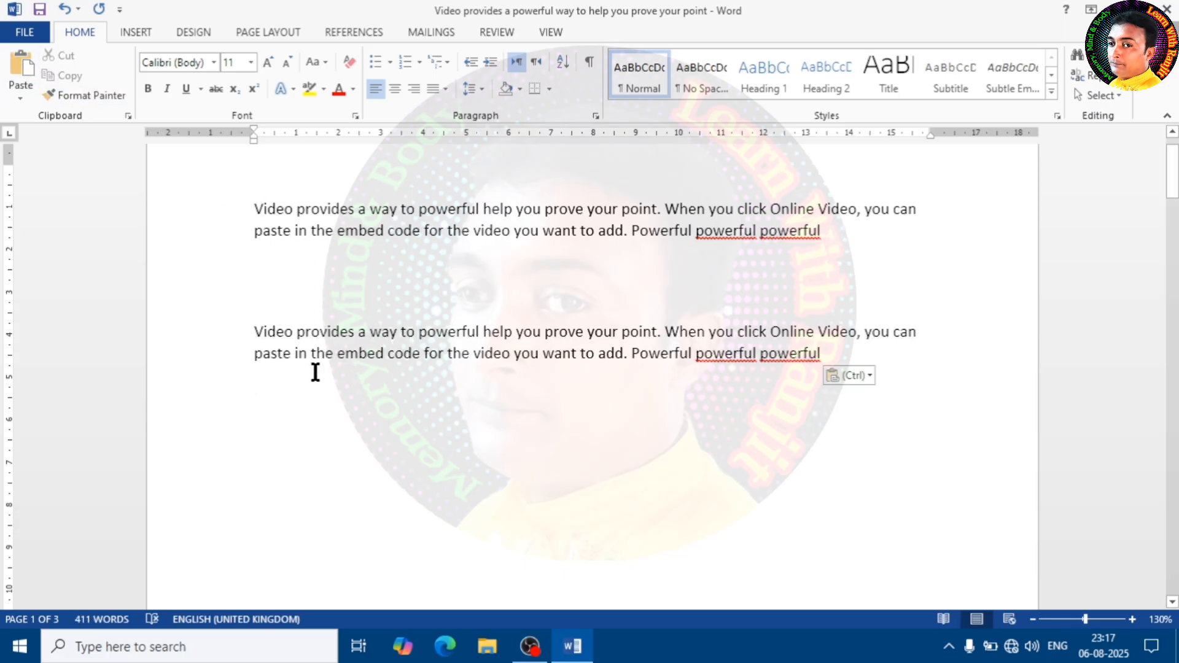
{"action": "triple_click", "coordinate": [286, 208]}
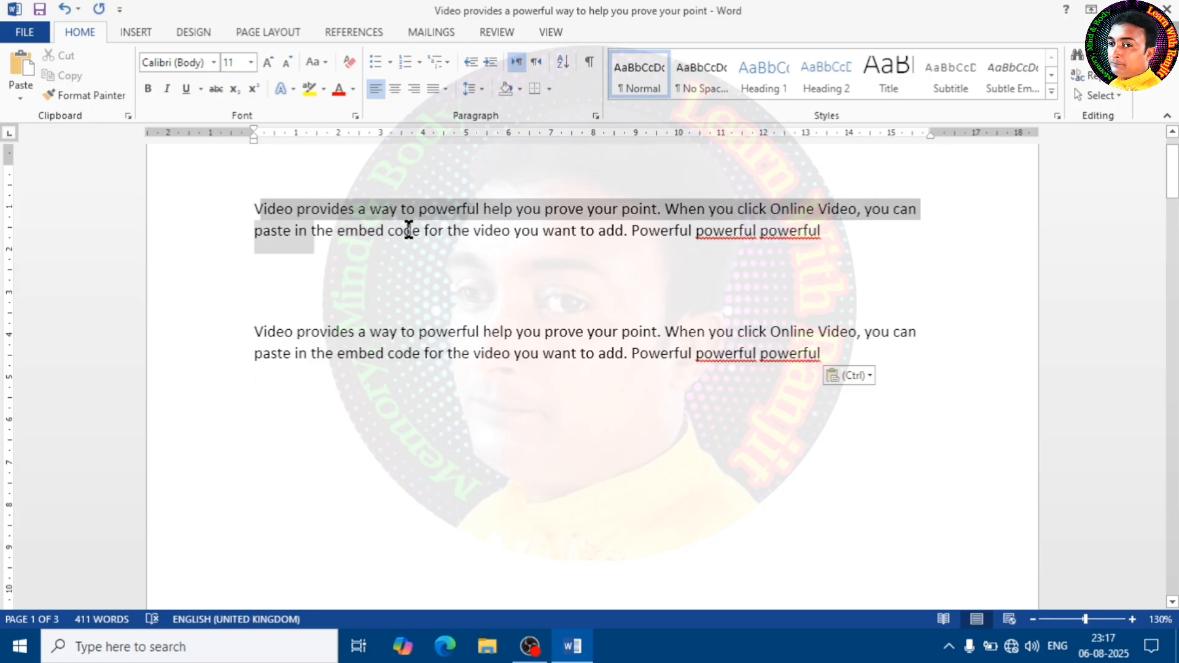
{"action": "left_click", "coordinate": [485, 265]}
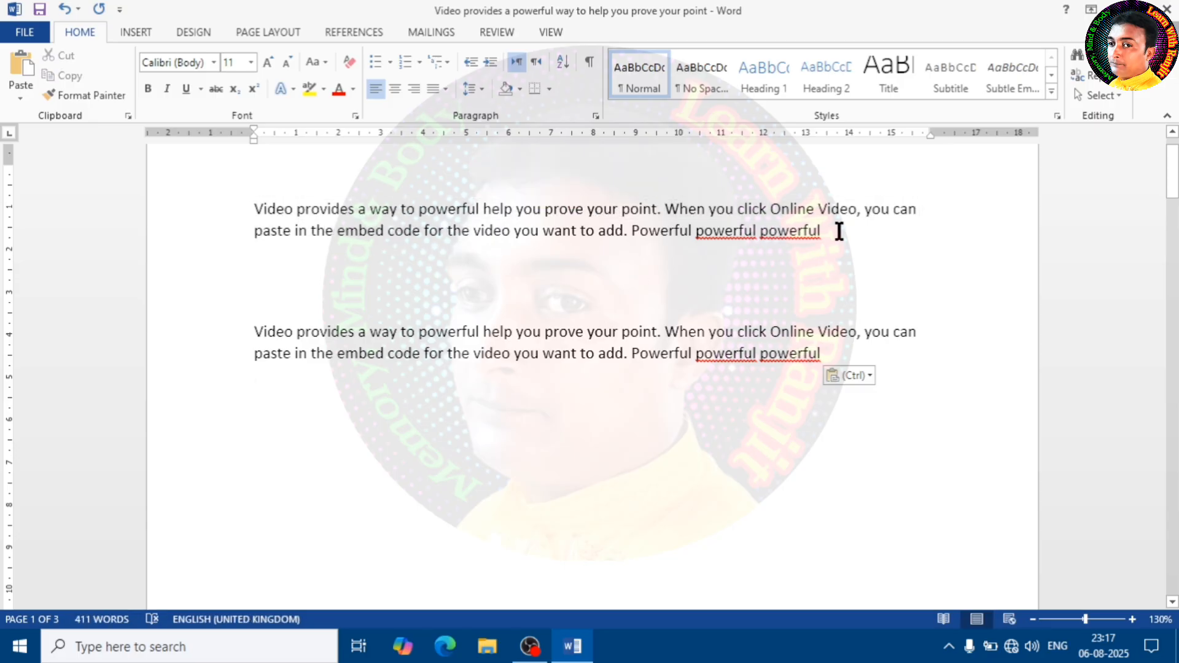
{"action": "left_click_drag", "start_coordinate": [839, 231], "coordinate": [239, 200]}
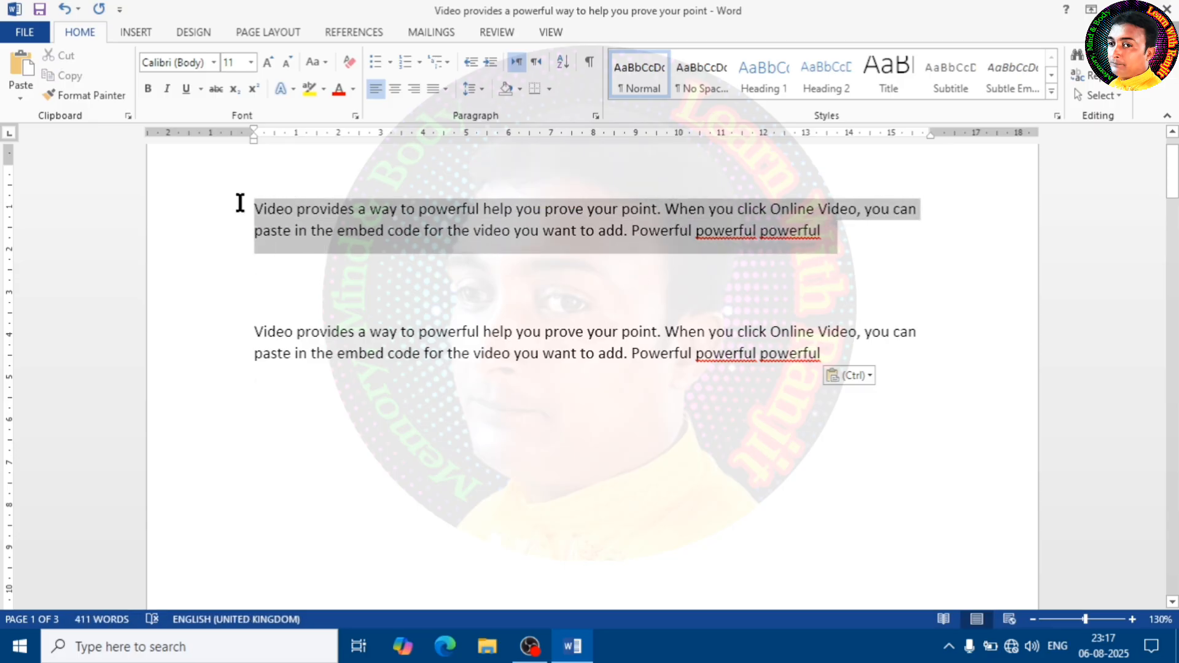
- Paste four more copies of the paragraph on new lines below the existing copy
{"action": "left_click", "coordinate": [427, 364]}
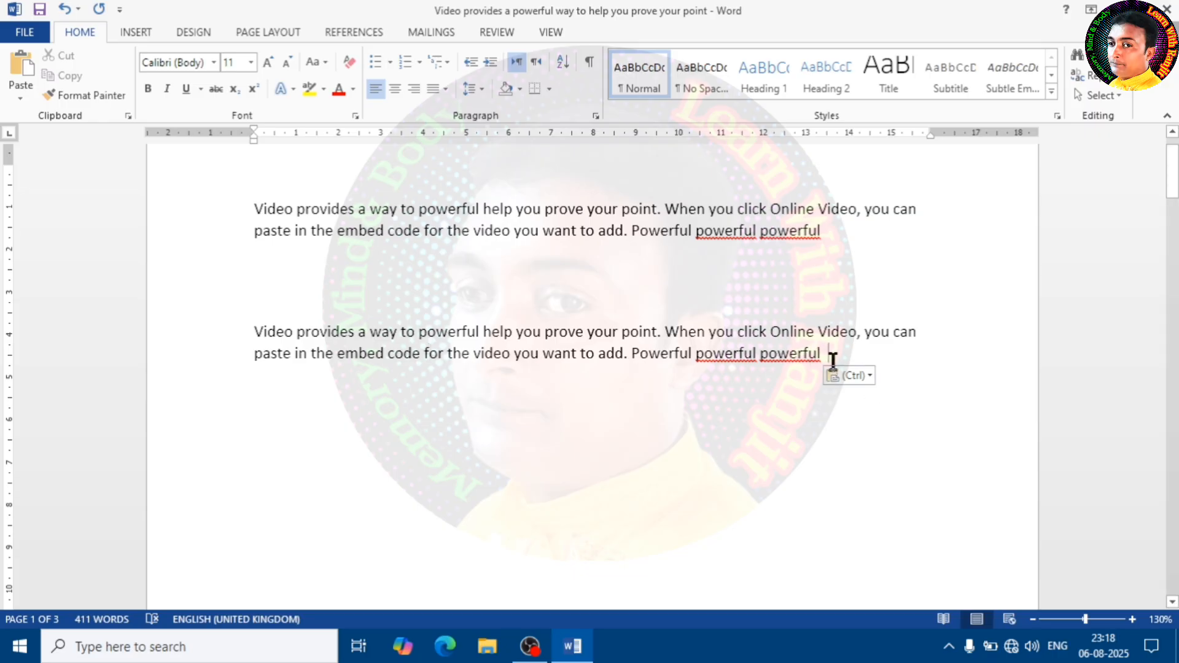
{"action": "key", "text": "Return"}
{"action": "key", "text": "ctrl+v"}
{"action": "key", "text": "ctrl+v"}
{"action": "key", "text": "ctrl+v"}
{"action": "key", "text": "ctrl+v"}
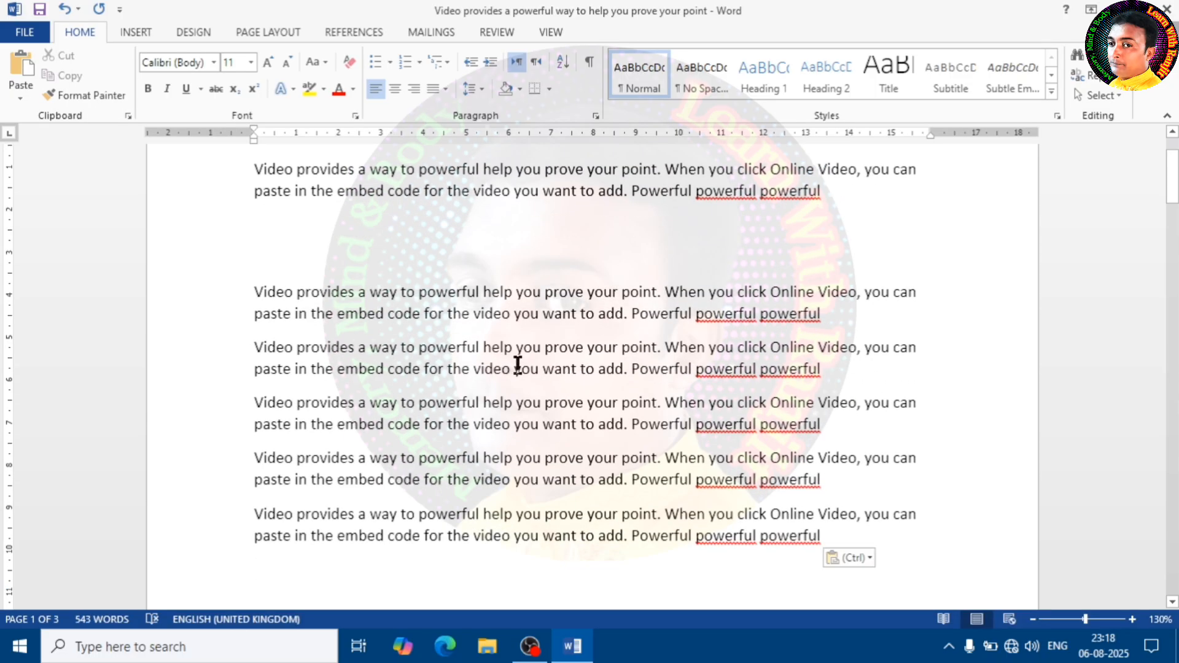
- Delete the empty line above the first paragraph at the start of the page
{"action": "scroll", "coordinate": [518, 366], "scroll_direction": "up", "scroll_amount": 1}
{"action": "left_click", "coordinate": [312, 276]}
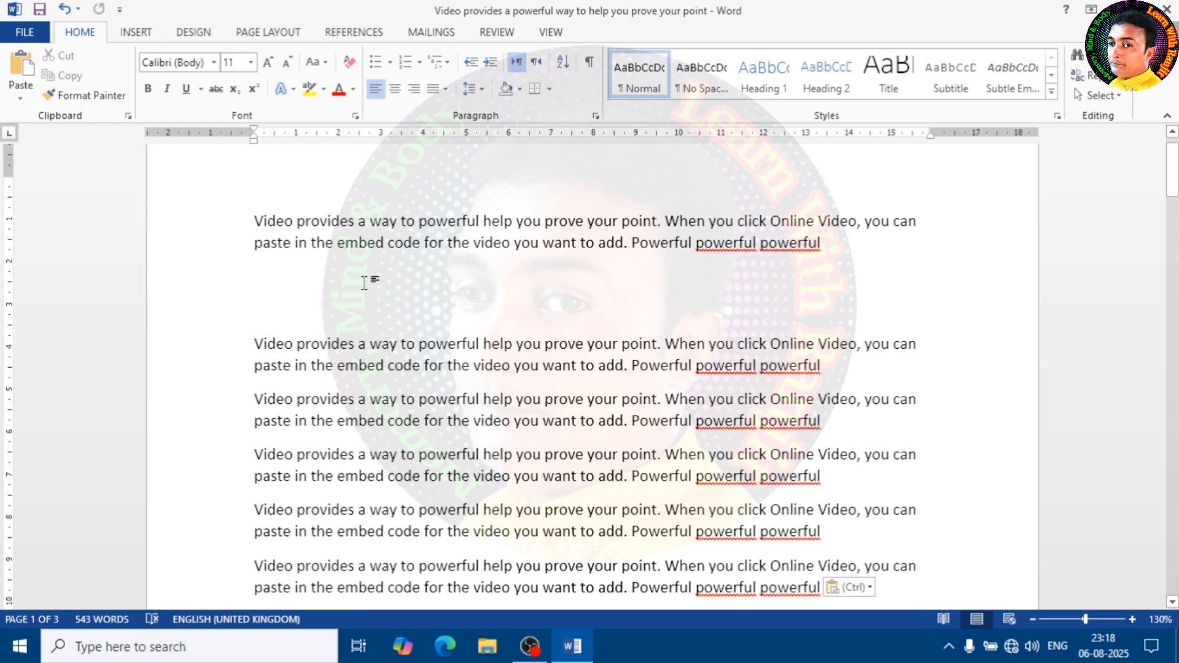
{"action": "scroll", "coordinate": [413, 307], "scroll_direction": "up", "scroll_amount": 1}
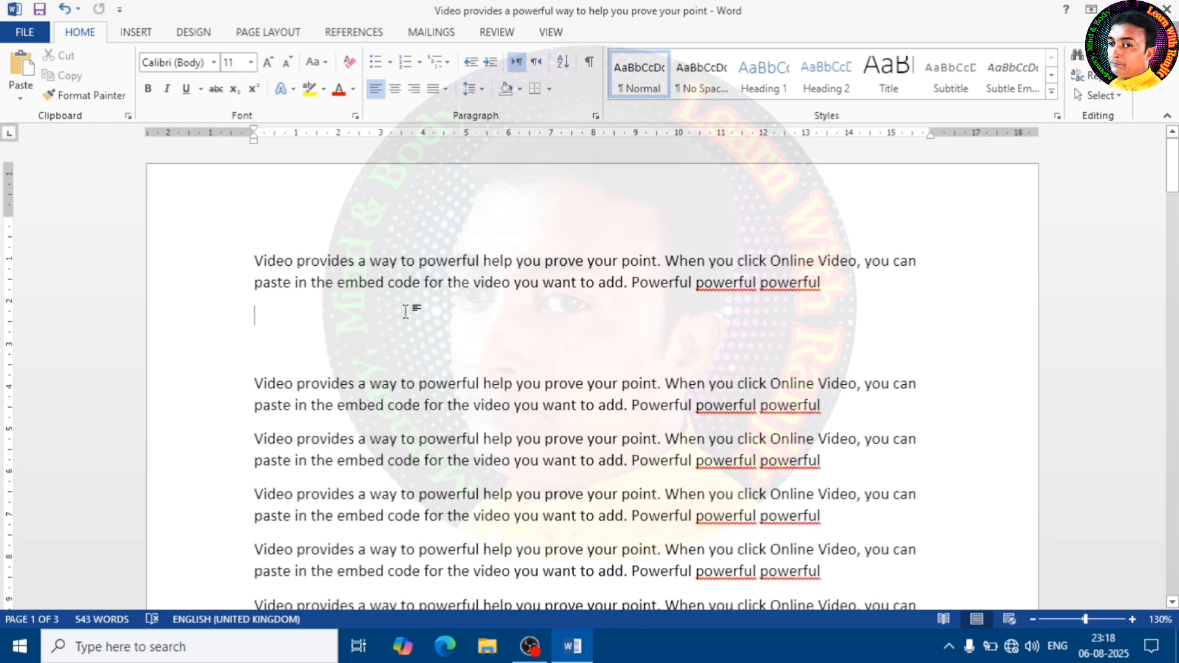
{"action": "left_click", "coordinate": [277, 234]}
{"action": "key", "text": "Delete"}
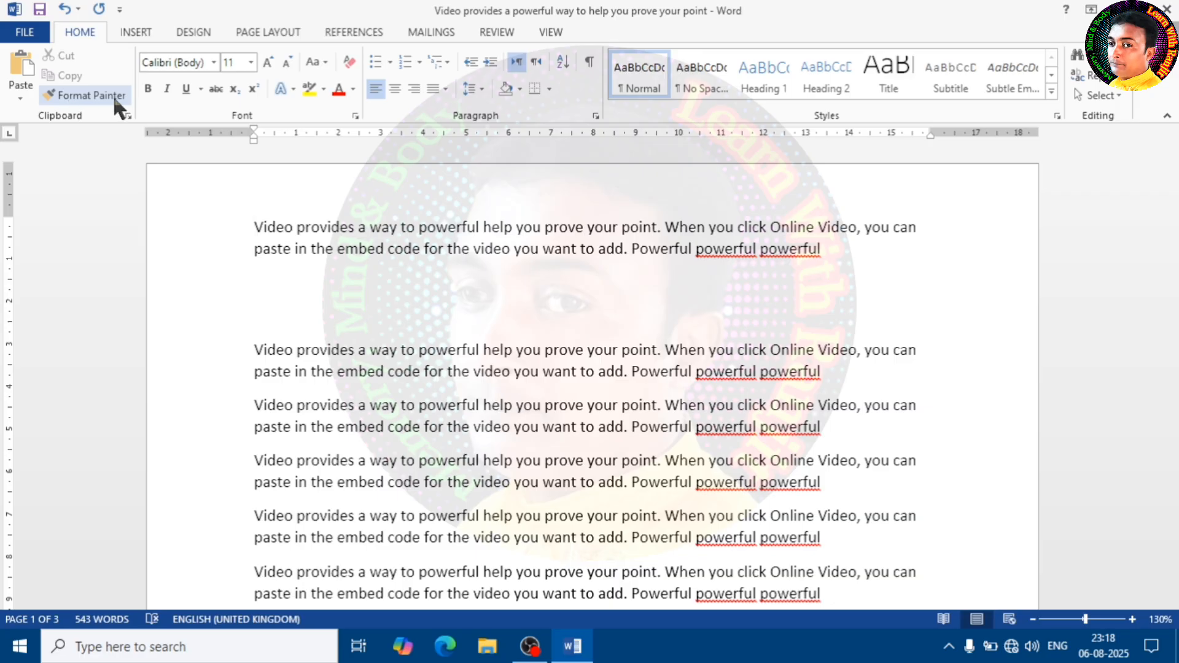
- Set the font size of the whole first paragraph to 28
{"action": "left_click", "coordinate": [444, 251]}
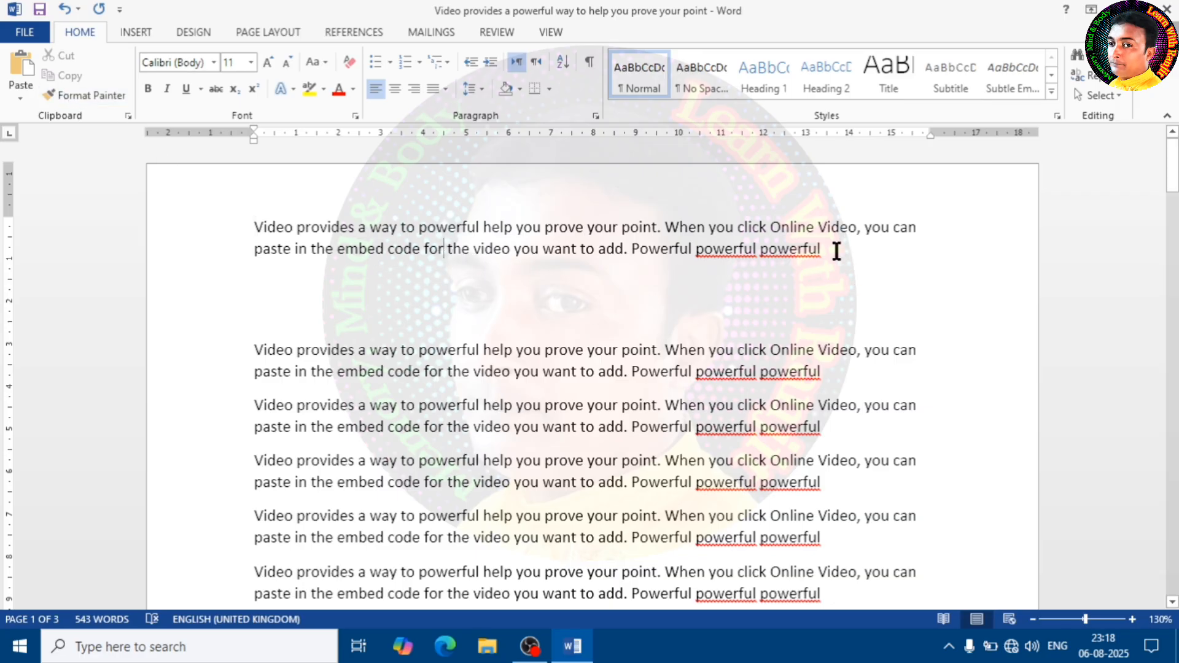
{"action": "left_click_drag", "start_coordinate": [837, 250], "coordinate": [254, 224]}
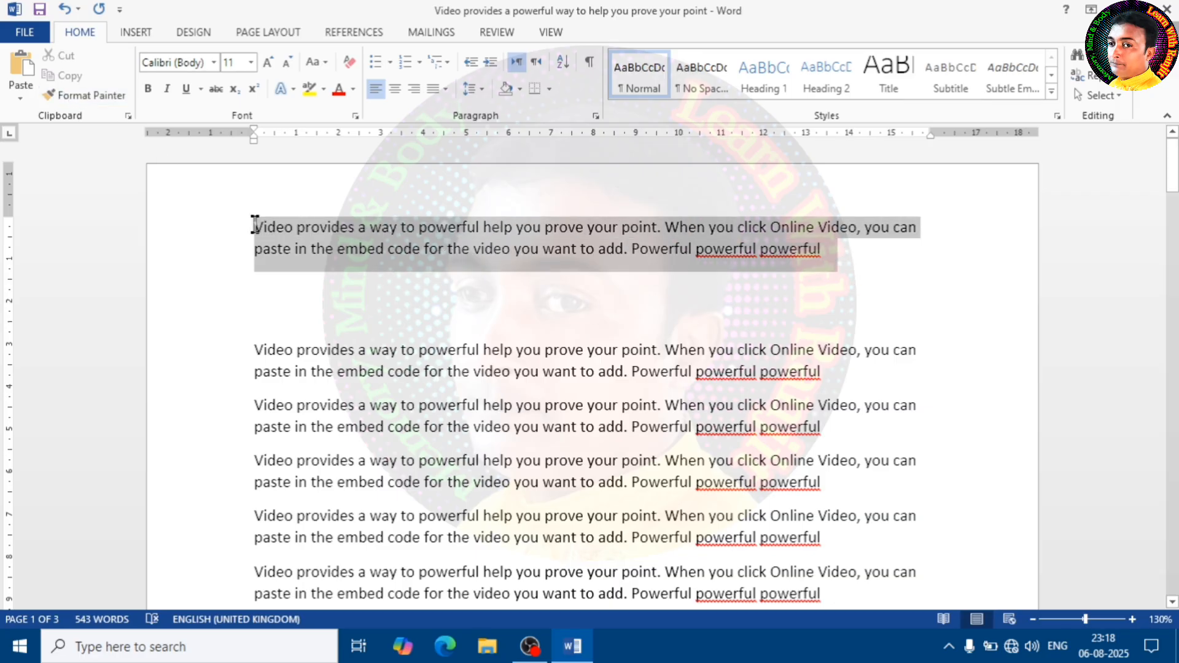
{"action": "left_click", "coordinate": [251, 62]}
{"action": "left_click", "coordinate": [233, 277]}
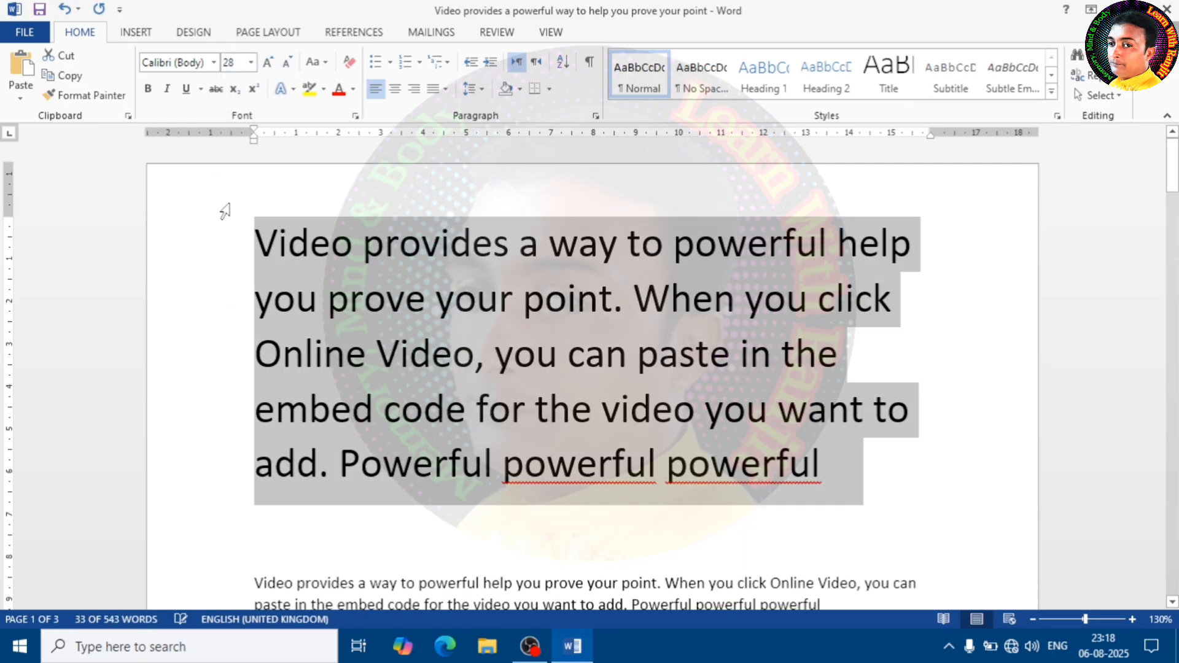
- Try the Wingdings font on the first paragraph and replace it with the theme font Arial (Body)
{"action": "left_click", "coordinate": [212, 62]}
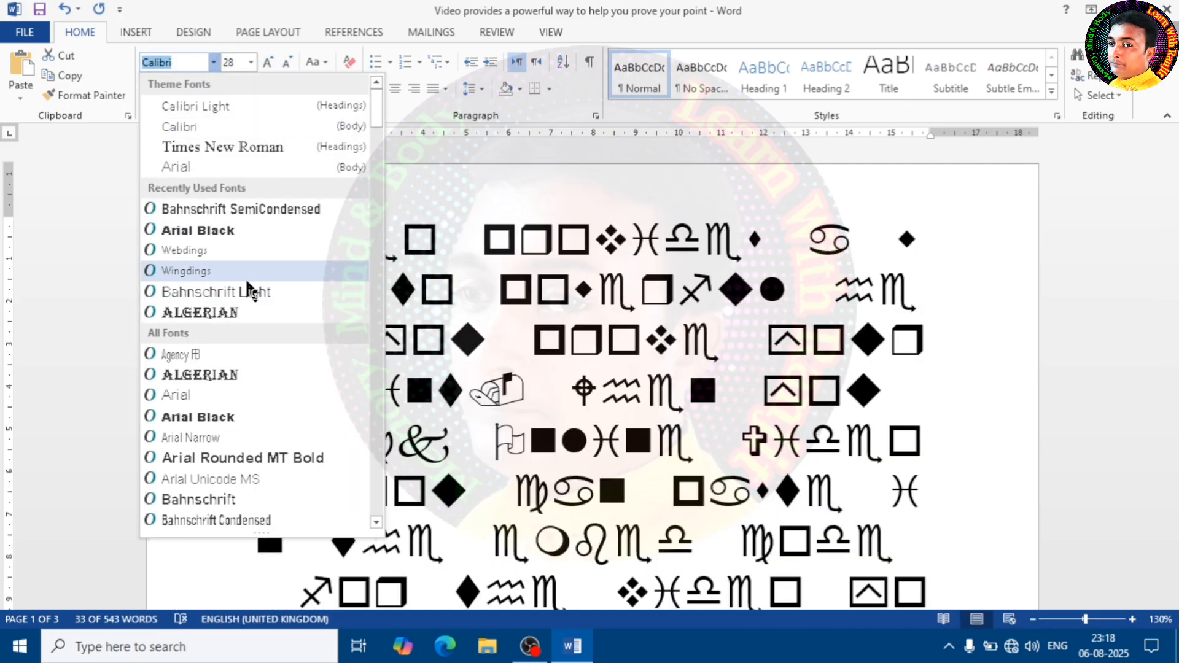
{"action": "left_click", "coordinate": [245, 273]}
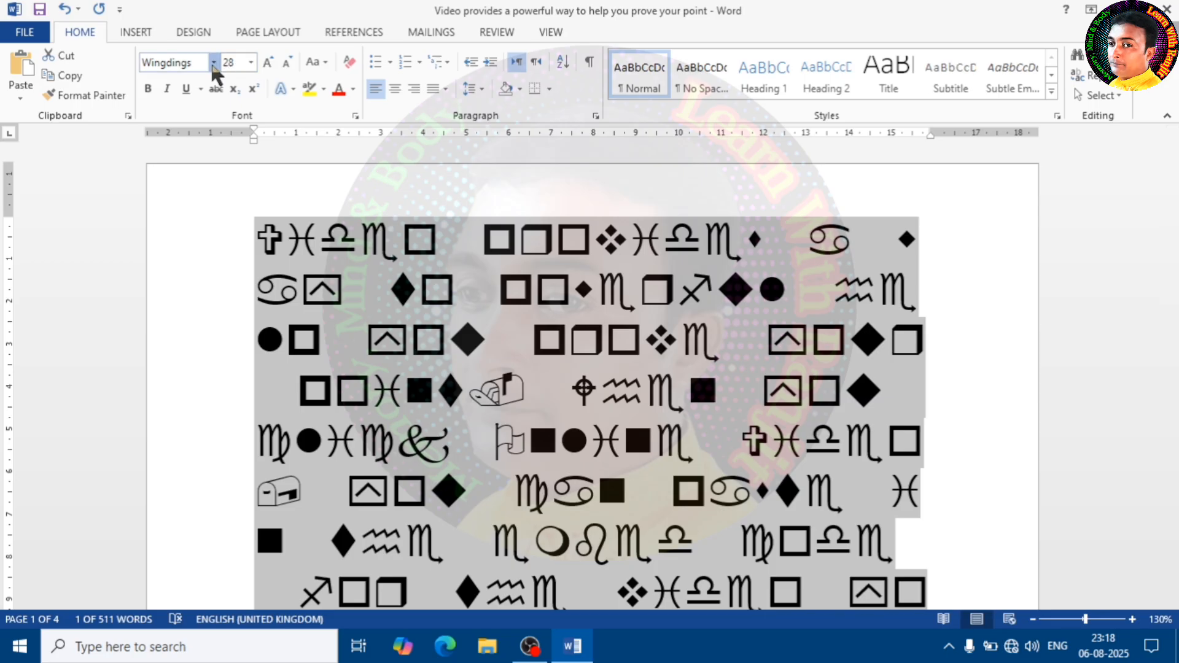
{"action": "left_click", "coordinate": [213, 62]}
{"action": "left_click", "coordinate": [214, 172]}
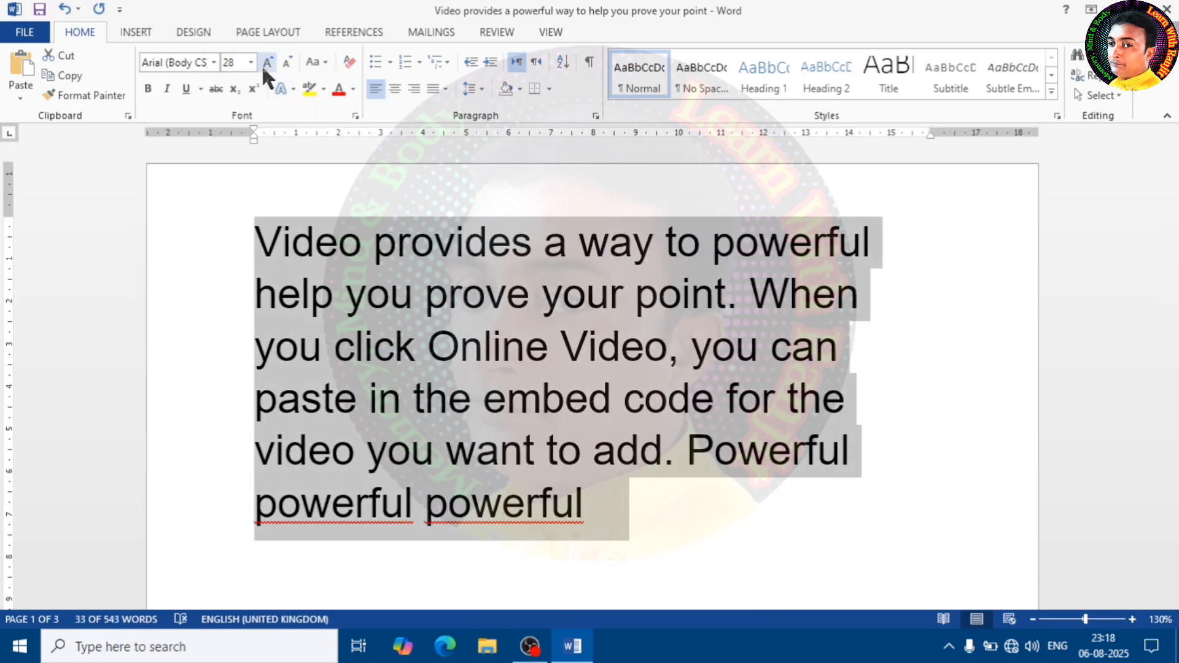
- Colour the first paragraph's text red and highlight the words "a way to" in yellow
{"action": "left_click", "coordinate": [345, 88]}
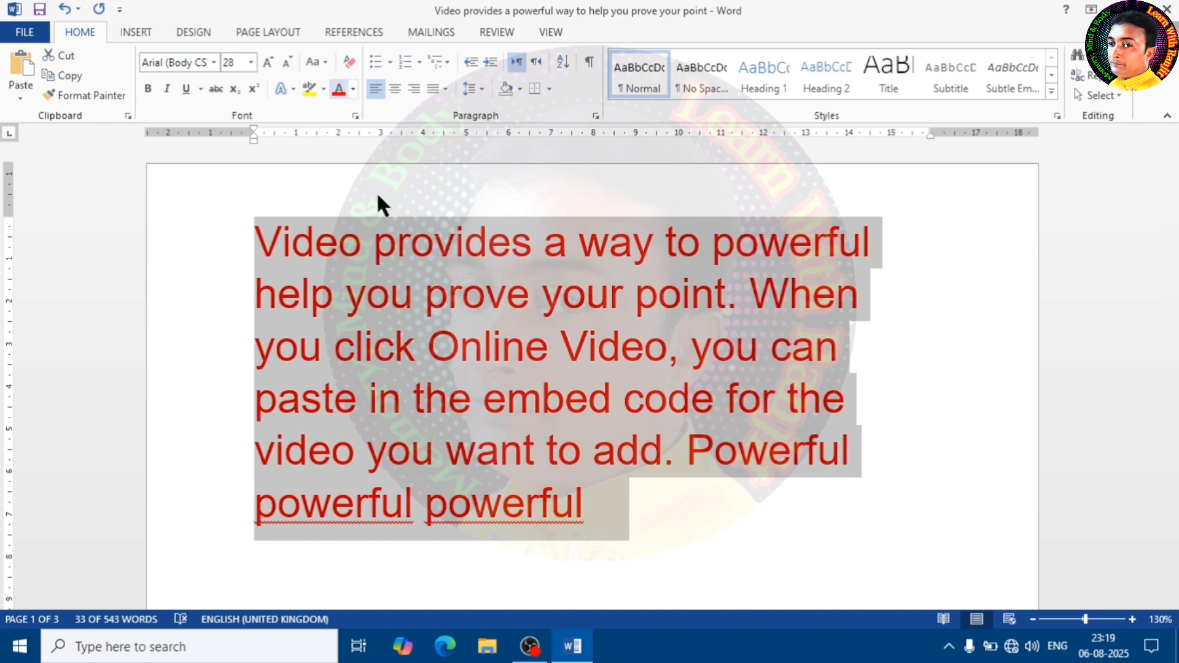
{"action": "left_click", "coordinate": [414, 295]}
{"action": "left_click_drag", "start_coordinate": [547, 246], "coordinate": [700, 246]}
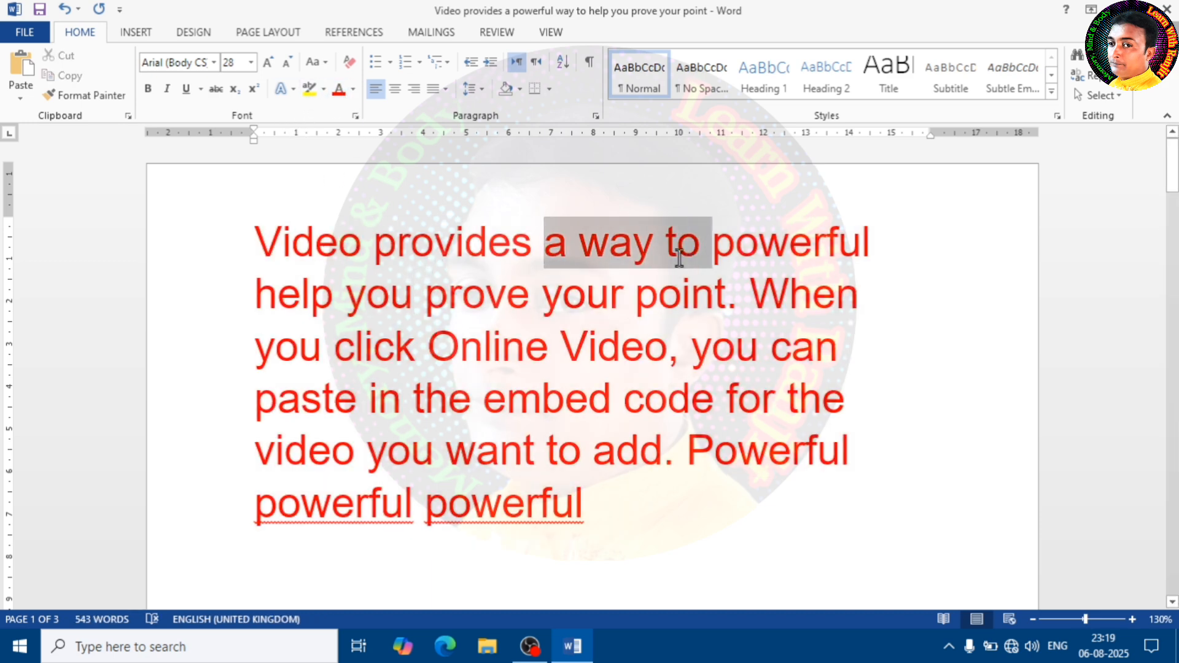
{"action": "left_click", "coordinate": [309, 88]}
{"action": "left_click", "coordinate": [540, 295]}
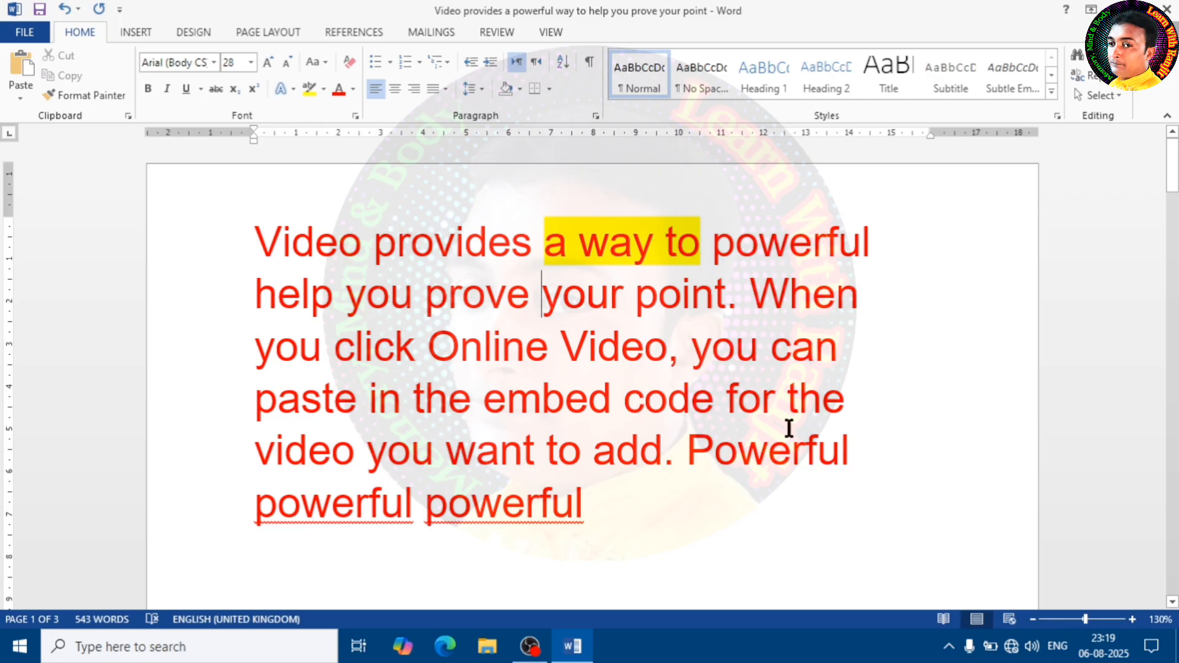
- Reduce the first paragraph's font size to 24
{"action": "left_click", "coordinate": [1031, 619]}
{"action": "left_click", "coordinate": [1032, 619]}
{"action": "left_click", "coordinate": [1032, 619]}
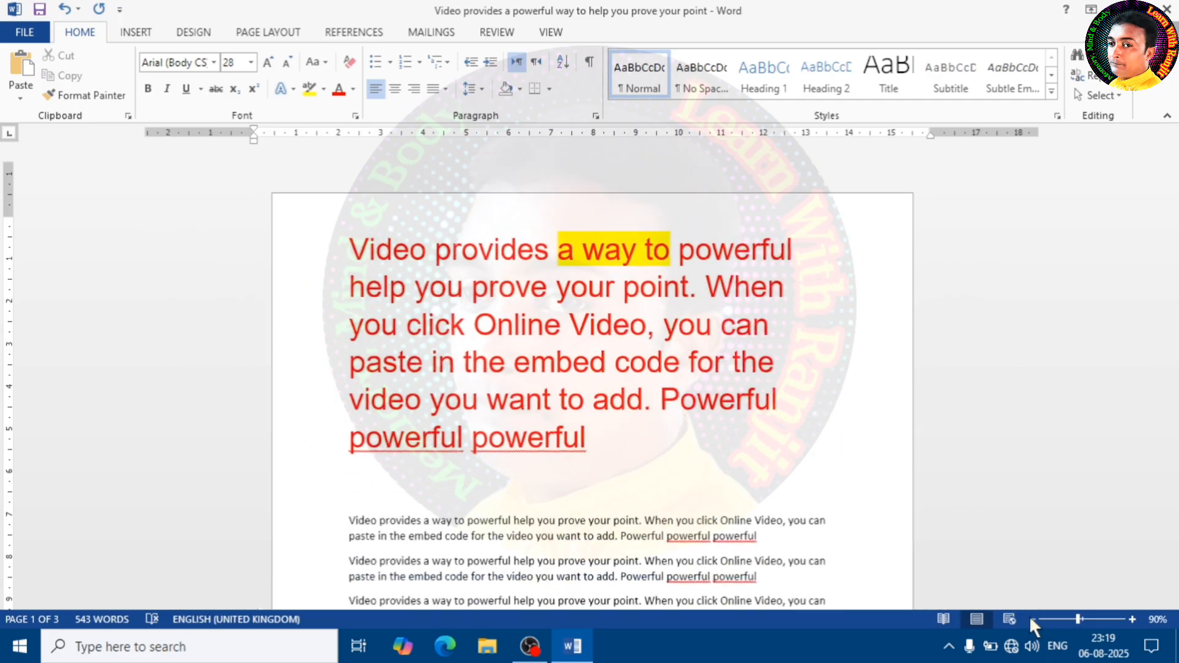
{"action": "left_click", "coordinate": [1031, 619]}
{"action": "left_click", "coordinate": [1032, 619]}
{"action": "left_click_drag", "start_coordinate": [626, 387], "coordinate": [376, 205]}
{"action": "left_click", "coordinate": [281, 64]}
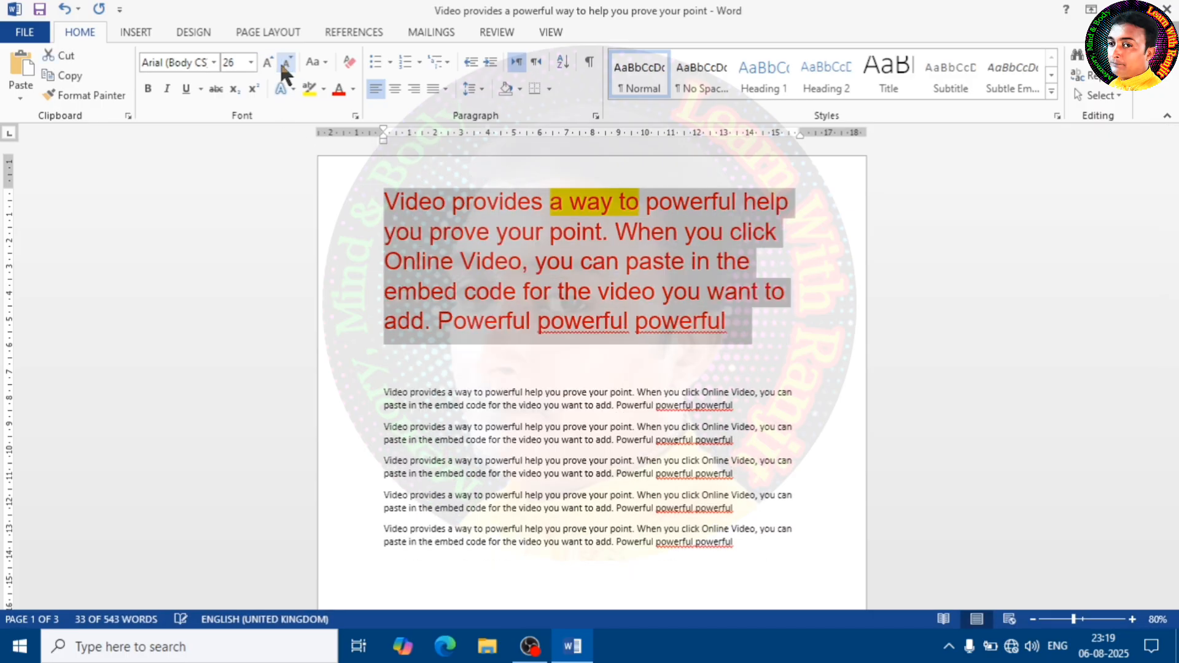
{"action": "left_click", "coordinate": [281, 65]}
{"action": "left_click", "coordinate": [607, 333]}
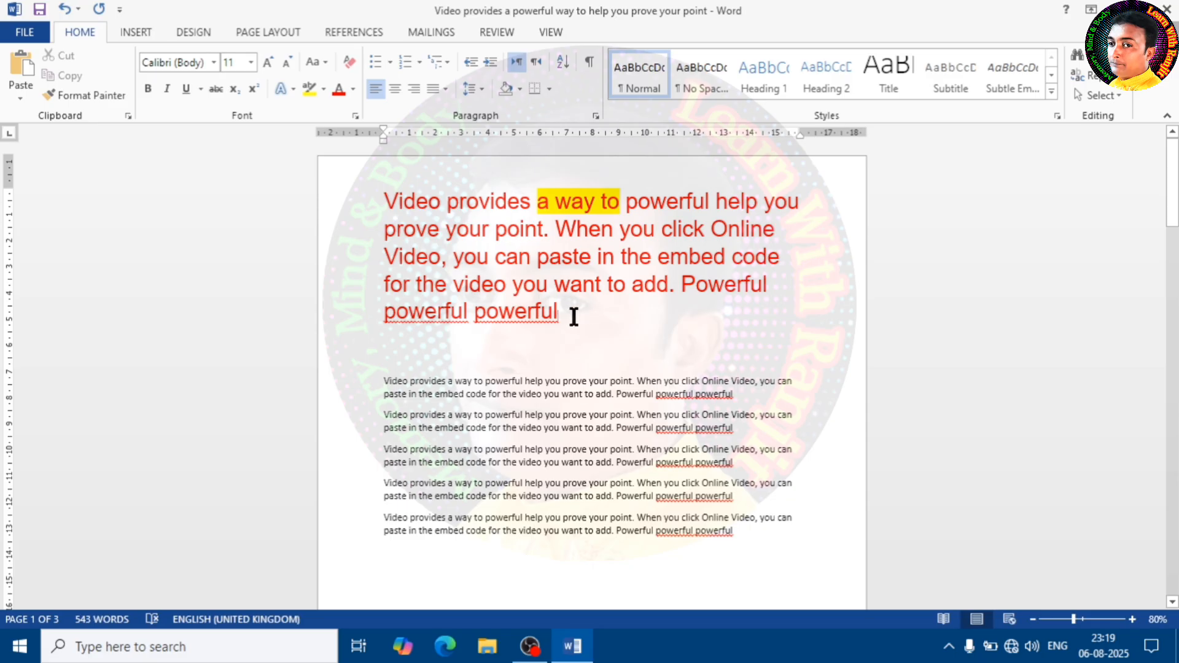
{"action": "left_click_drag", "start_coordinate": [560, 314], "coordinate": [369, 206]}
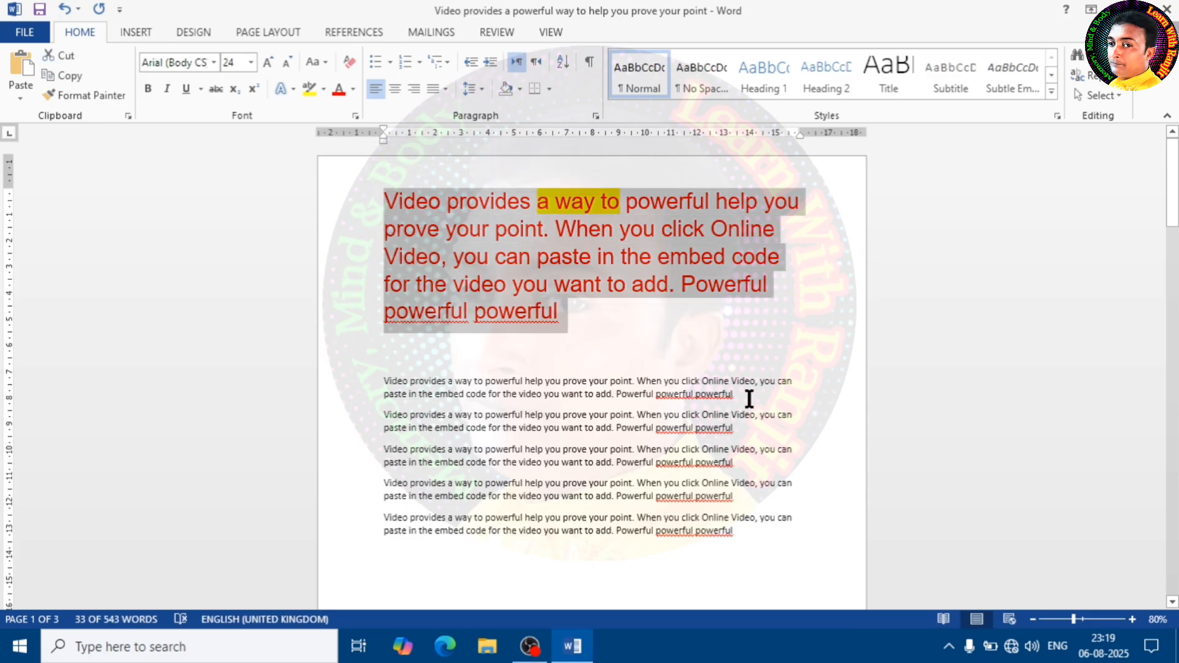
{"action": "left_click_drag", "start_coordinate": [737, 395], "coordinate": [359, 381]}
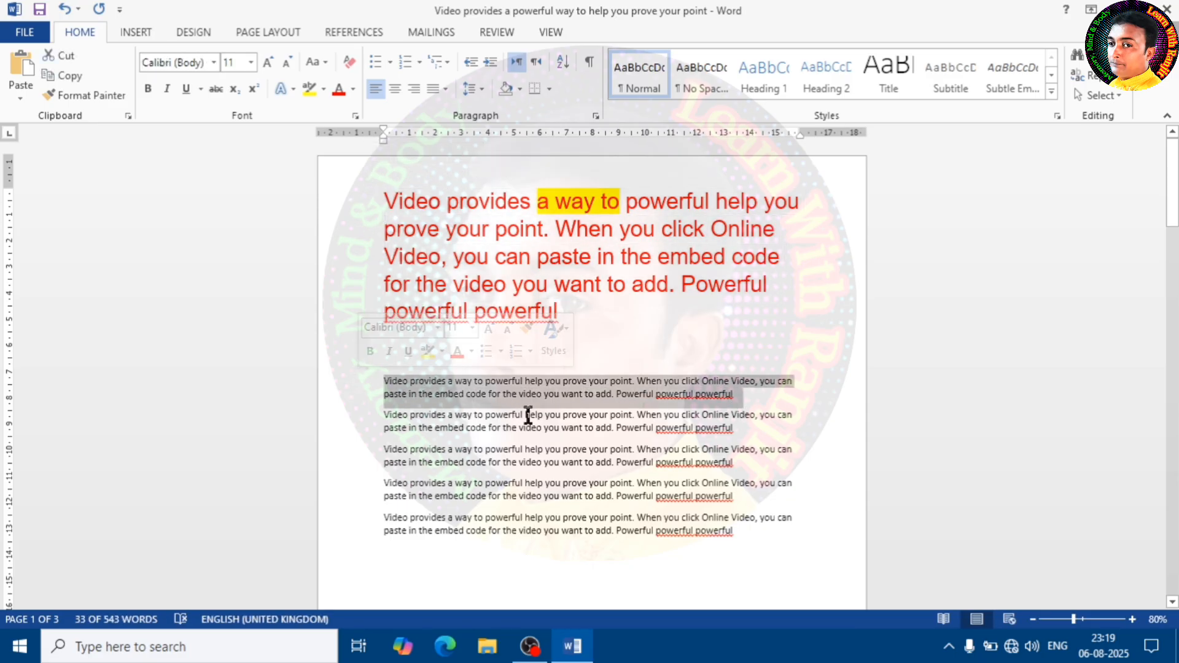
{"action": "left_click", "coordinate": [629, 343]}
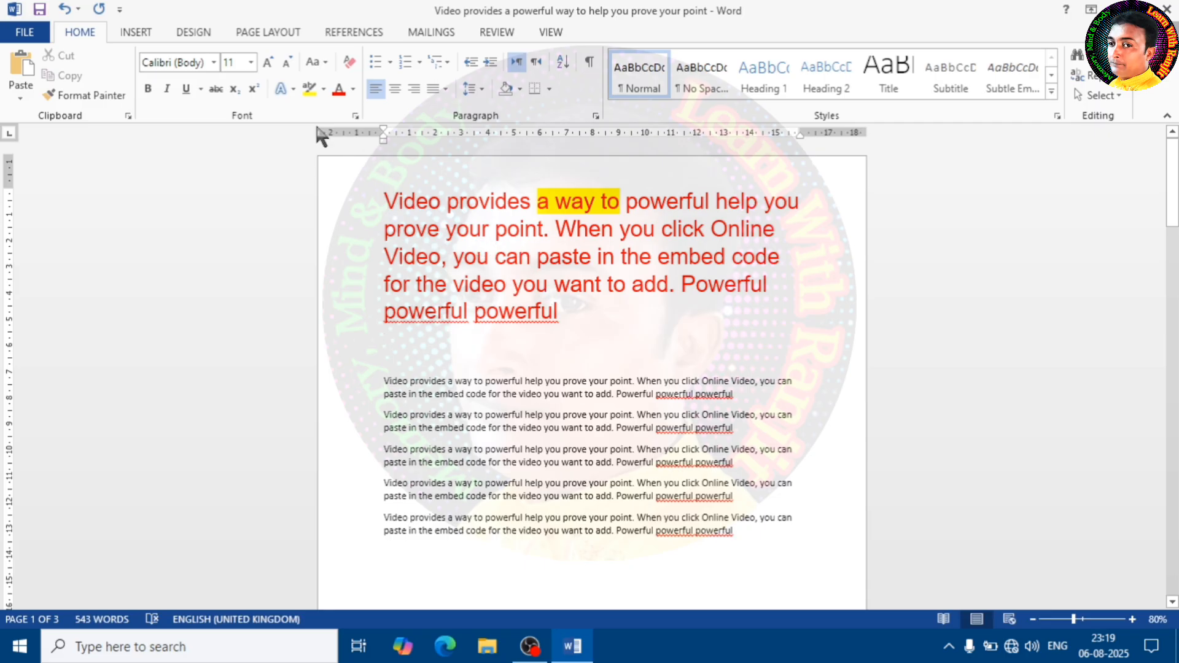
{"action": "left_click", "coordinate": [443, 214]}
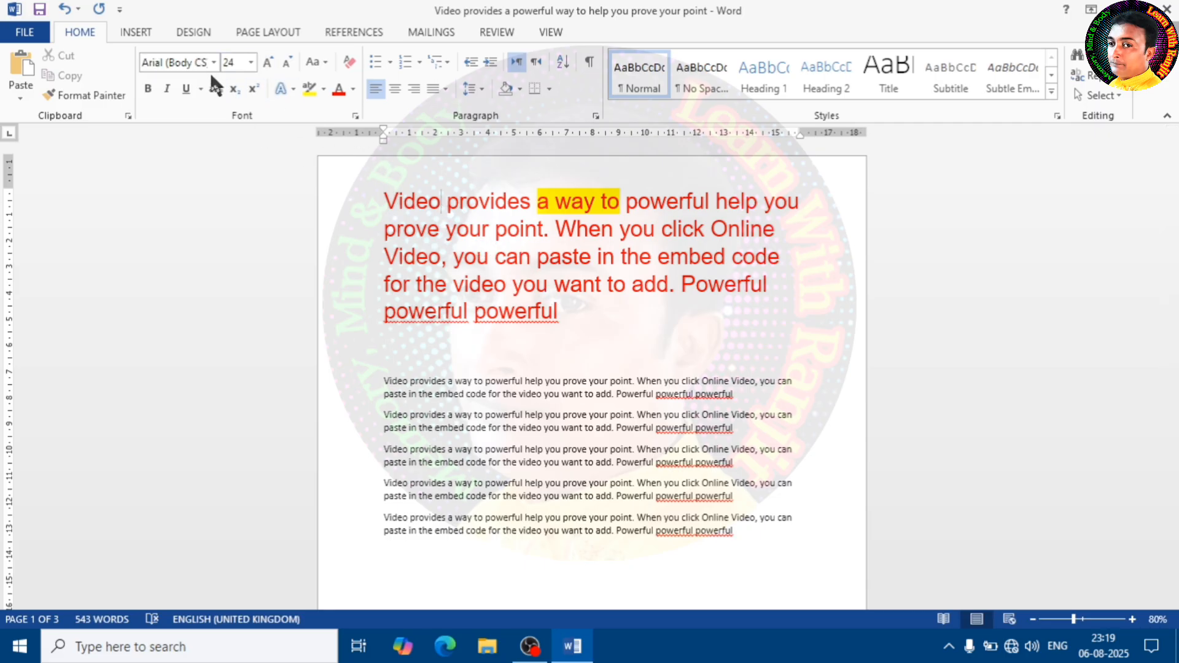
{"action": "left_click", "coordinate": [169, 66]}
{"action": "left_click", "coordinate": [469, 229]}
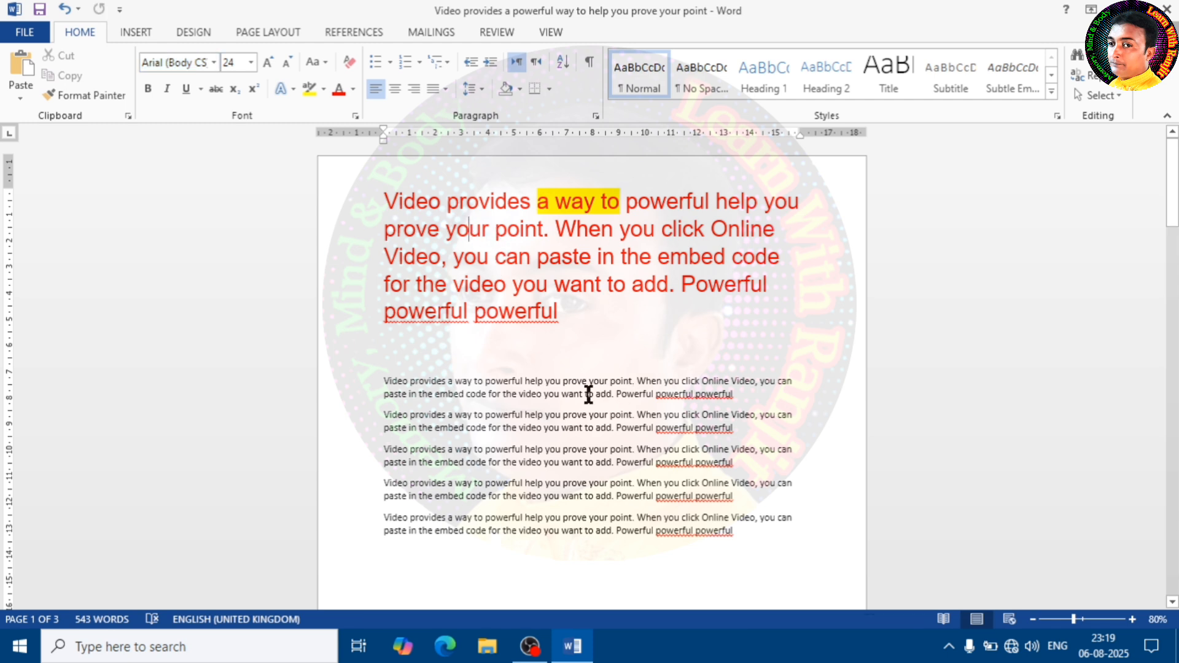
{"action": "left_click", "coordinate": [507, 285]}
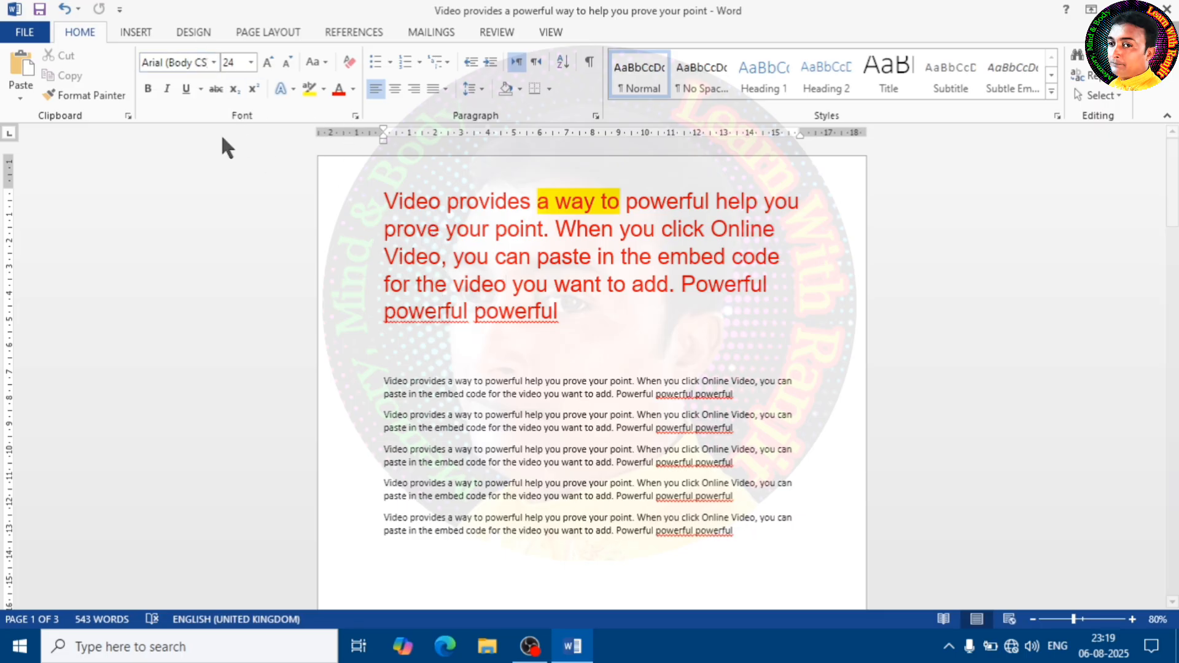
- Make the whole first paragraph bold and underlined
{"action": "left_click", "coordinate": [465, 257]}
{"action": "left_click_drag", "start_coordinate": [580, 328], "coordinate": [349, 213]}
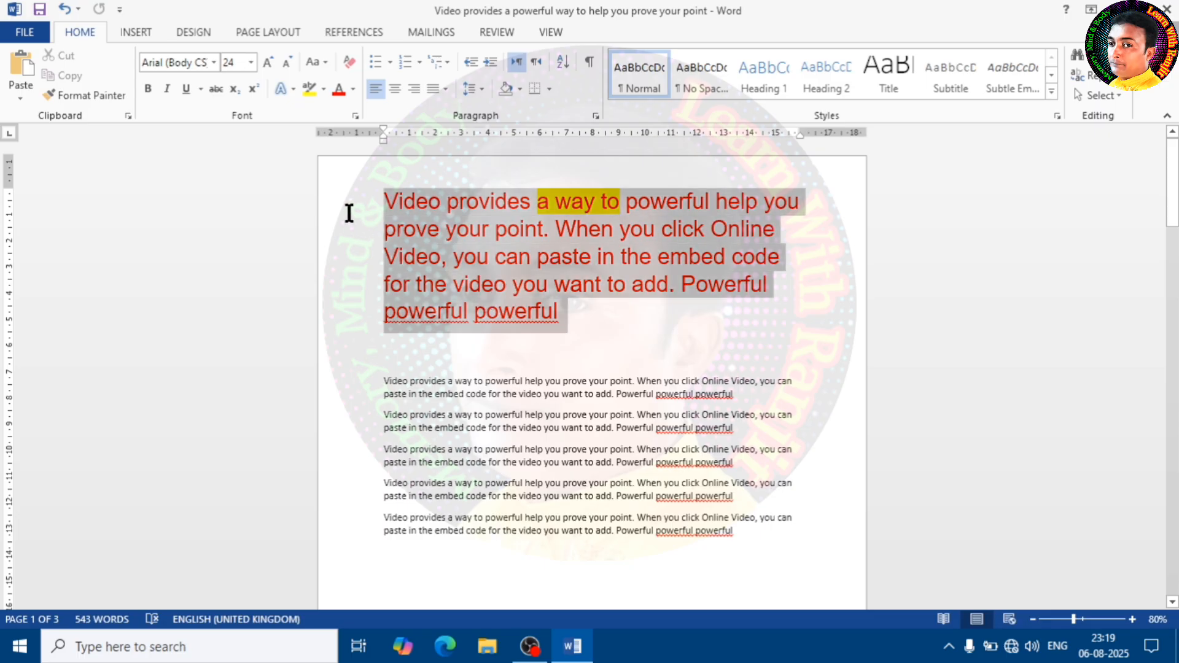
{"action": "left_click", "coordinate": [149, 90]}
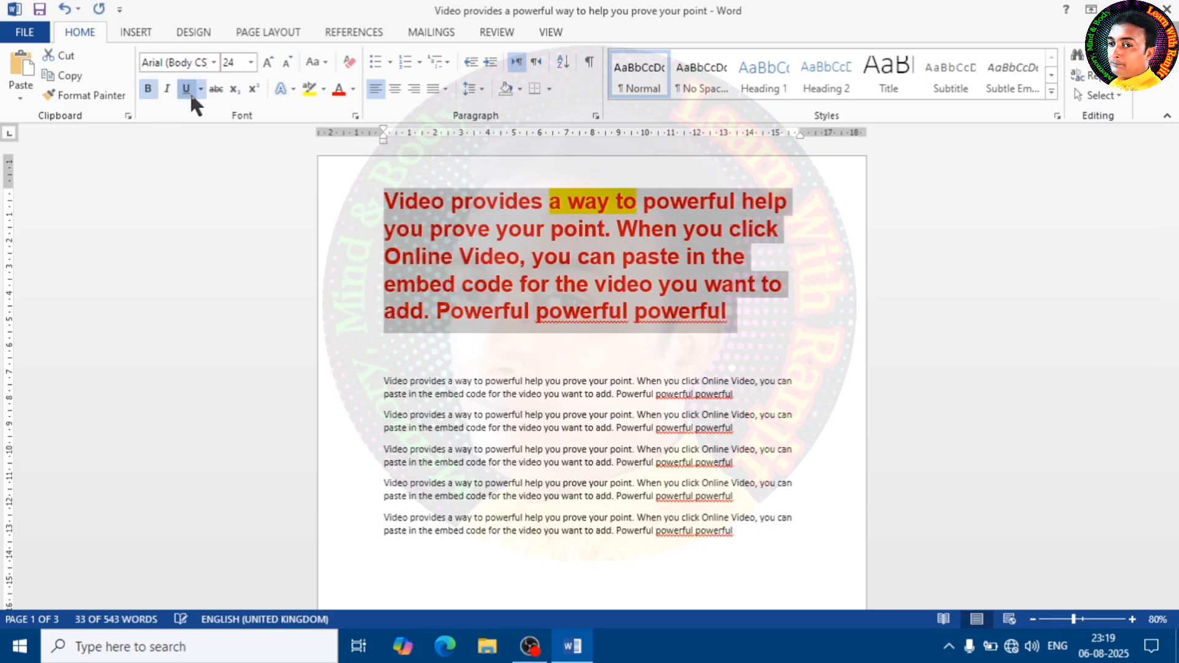
{"action": "left_click", "coordinate": [187, 89]}
{"action": "left_click", "coordinate": [619, 350]}
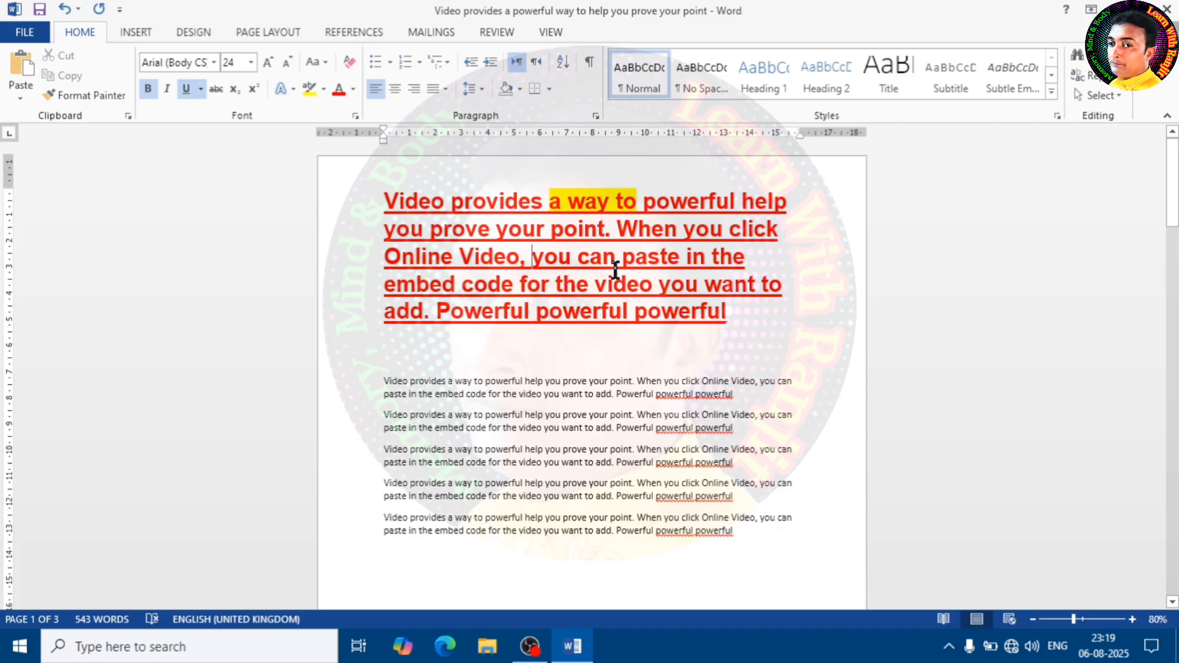
{"action": "left_click", "coordinate": [763, 402]}
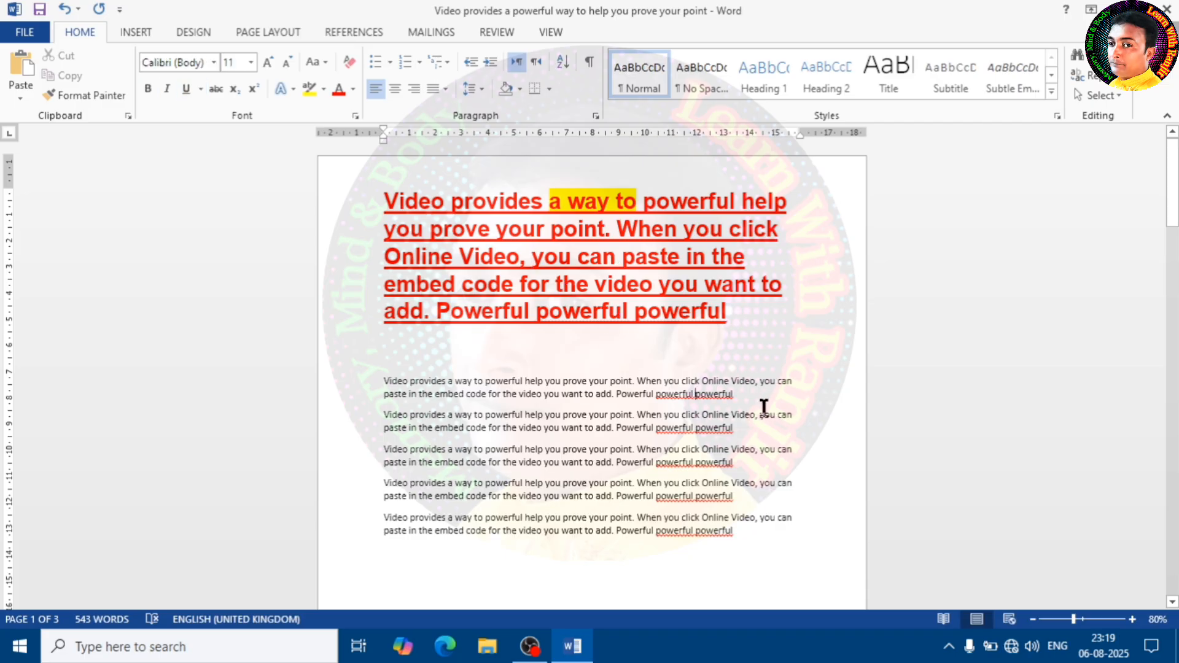
{"action": "left_click_drag", "start_coordinate": [741, 401], "coordinate": [356, 395]}
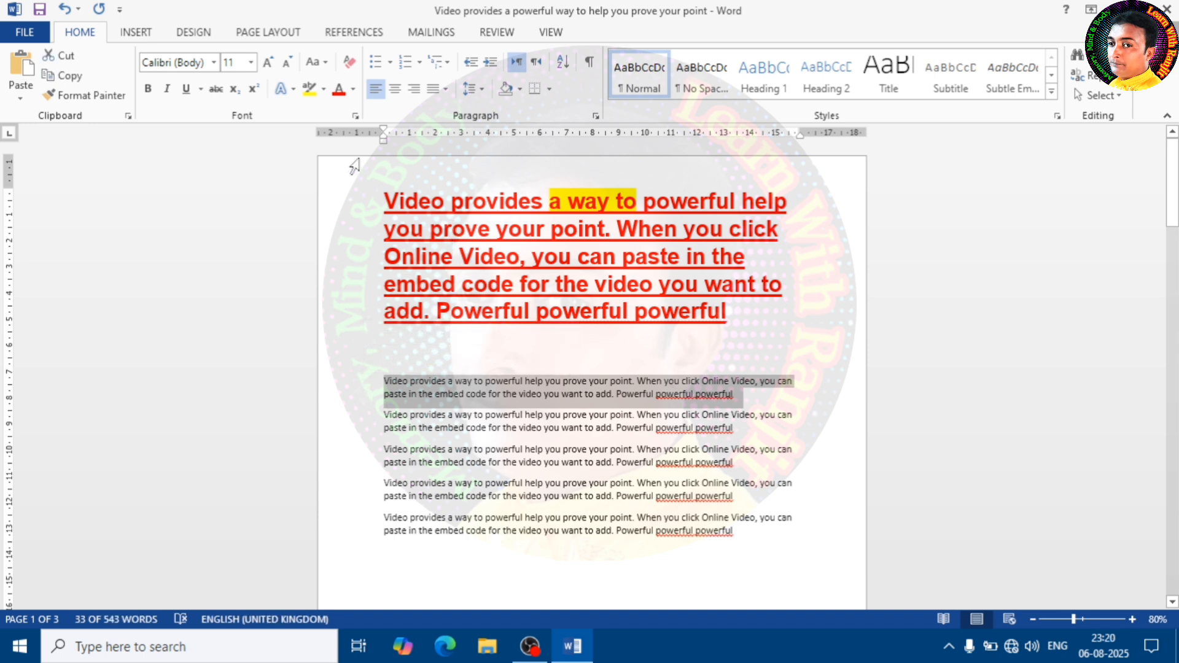
{"action": "left_click", "coordinate": [471, 218]}
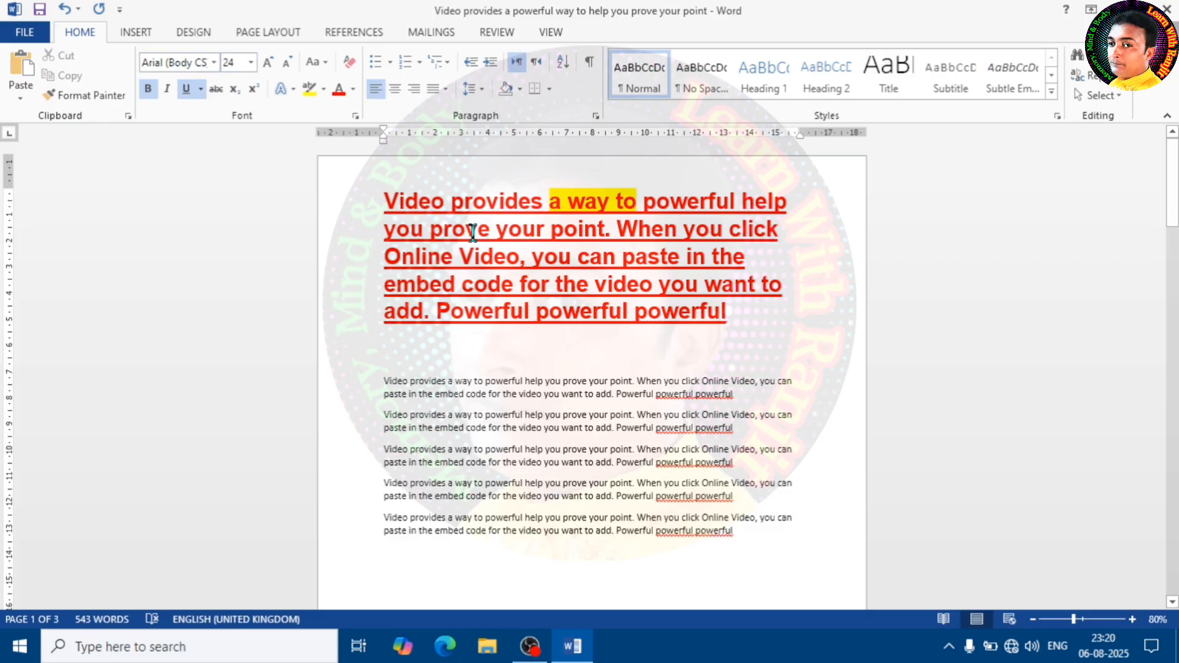
{"action": "left_click_drag", "start_coordinate": [744, 313], "coordinate": [397, 205]}
{"action": "left_click", "coordinate": [555, 284]}
{"action": "left_click", "coordinate": [705, 393]}
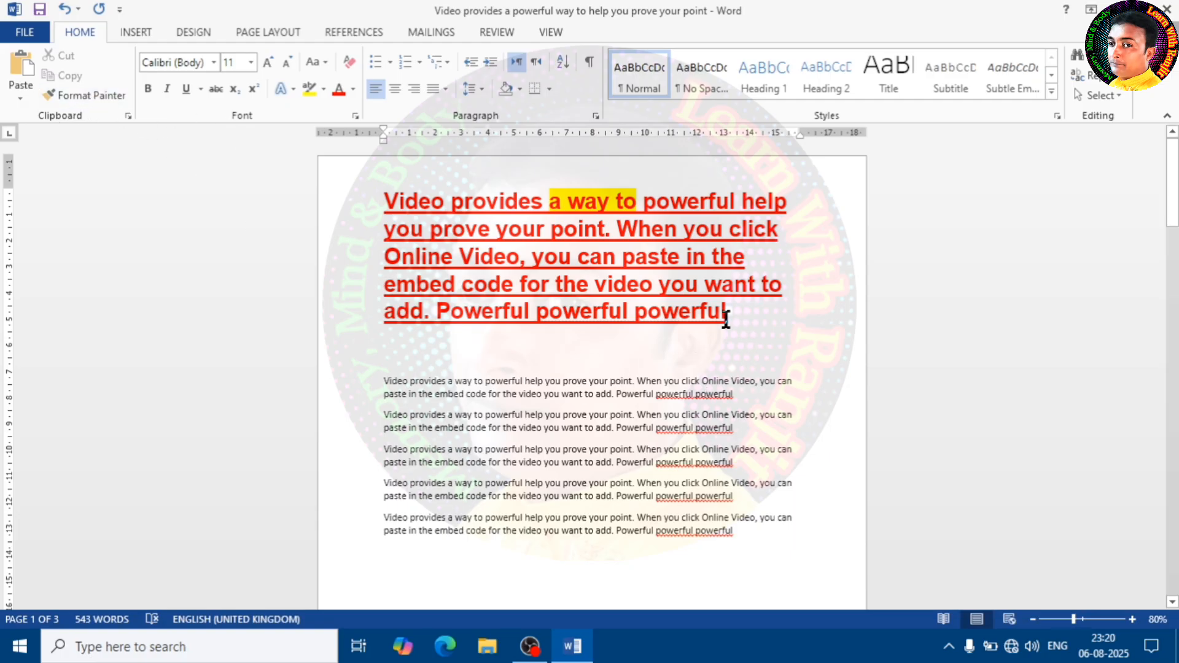
{"action": "left_click", "coordinate": [629, 313]}
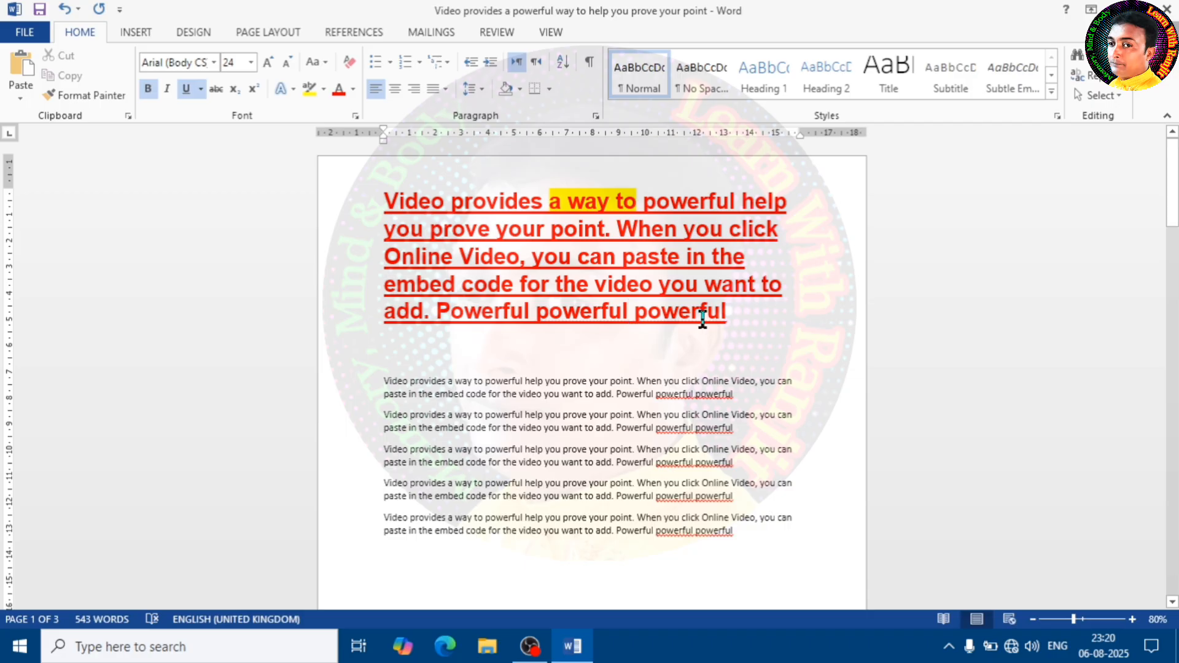
{"action": "left_click_drag", "start_coordinate": [390, 192], "coordinate": [634, 315]}
{"action": "left_click", "coordinate": [574, 300]}
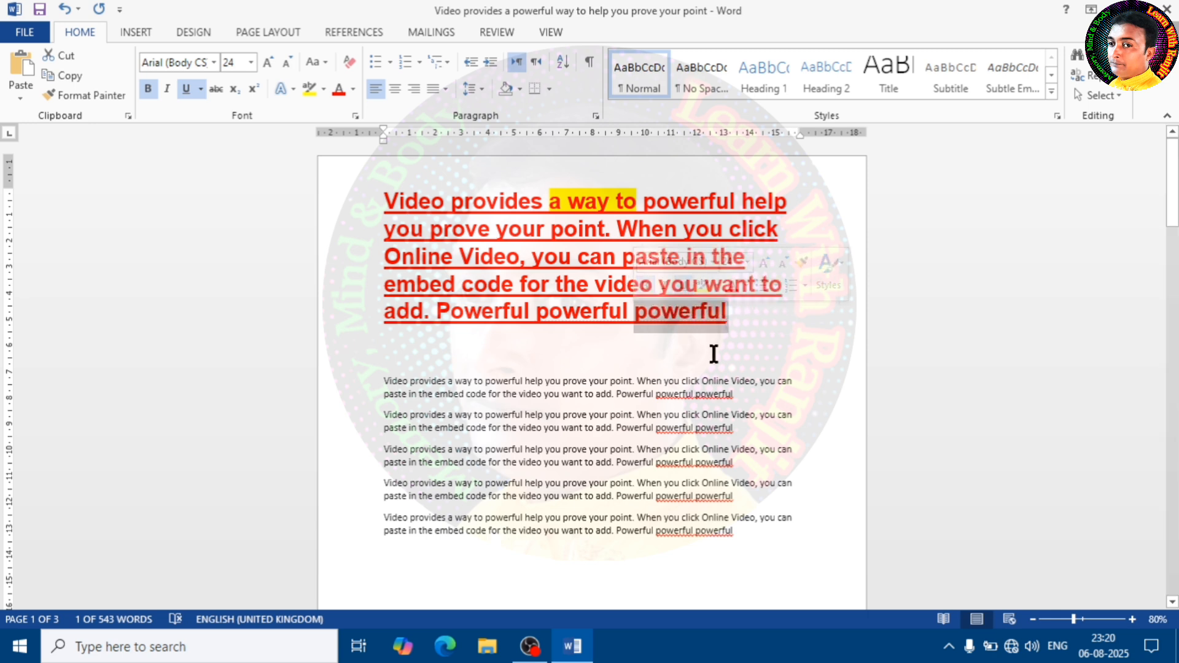
{"action": "left_click_drag", "start_coordinate": [706, 324], "coordinate": [391, 209]}
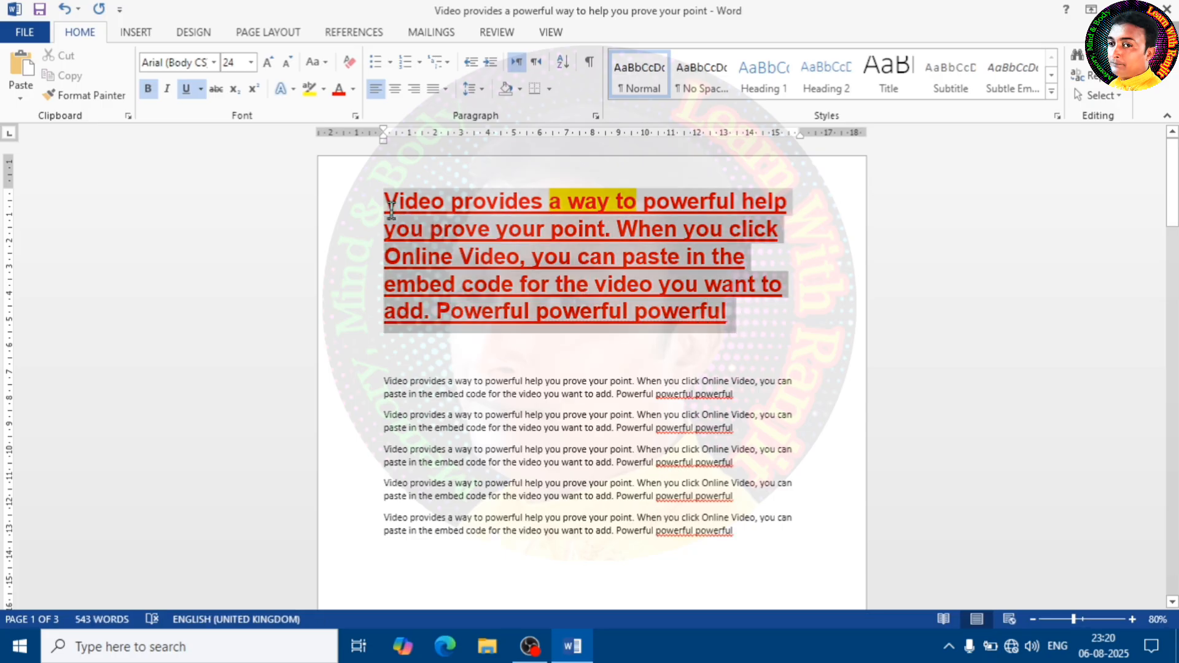
{"action": "left_click", "coordinate": [85, 97]}
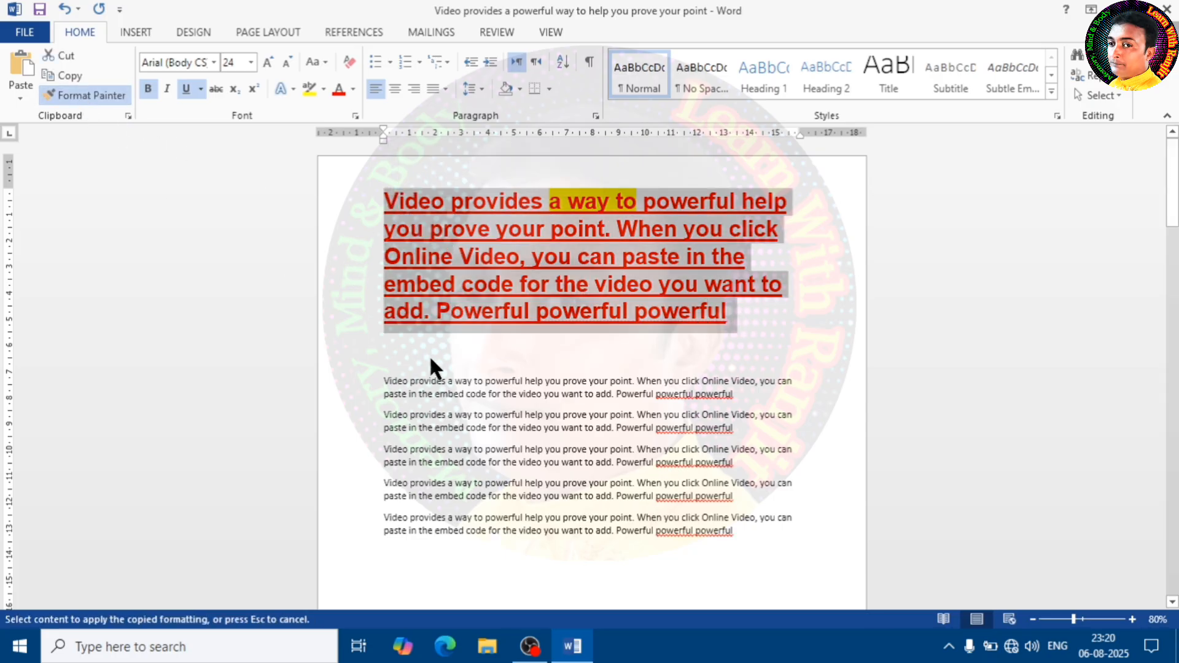
{"action": "left_click", "coordinate": [492, 314]}
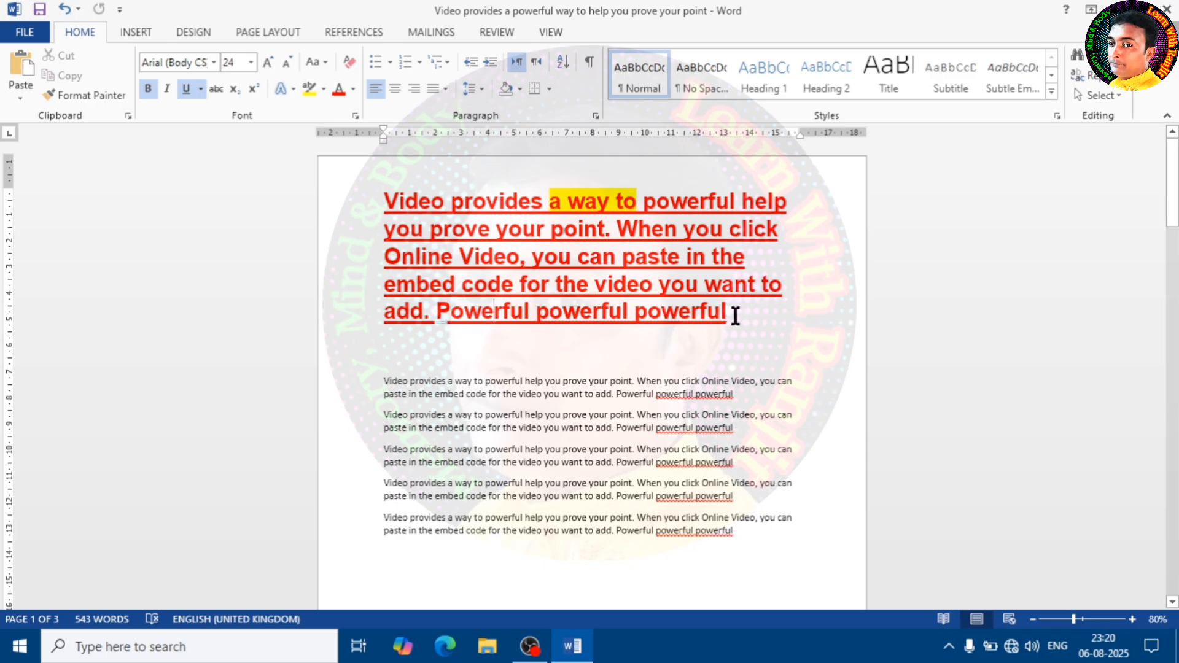
- Copy the formatting of the first paragraph's last word onto the whole second paragraph with Format Painter
{"action": "double_click", "coordinate": [725, 312]}
{"action": "left_click", "coordinate": [92, 97]}
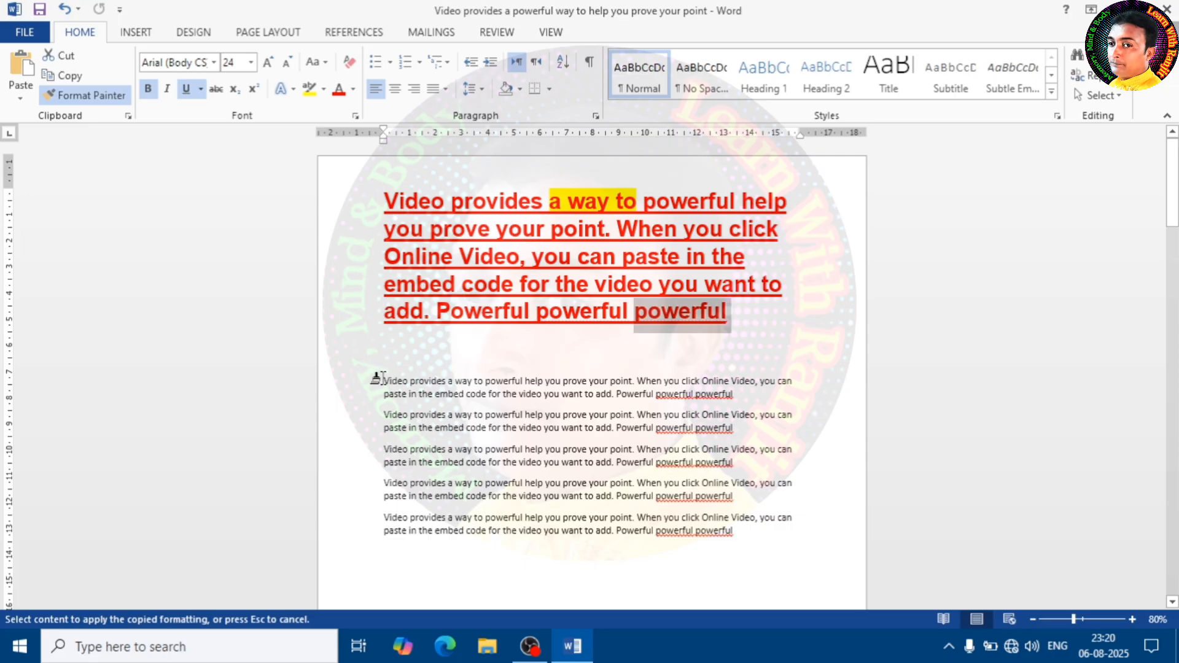
{"action": "mouse_move", "coordinate": [376, 379]}
{"action": "left_mouse_down"}
{"action": "mouse_move", "coordinate": [430, 400]}
{"action": "mouse_move", "coordinate": [684, 427]}
{"action": "mouse_move", "coordinate": [745, 400]}
{"action": "left_mouse_up"}
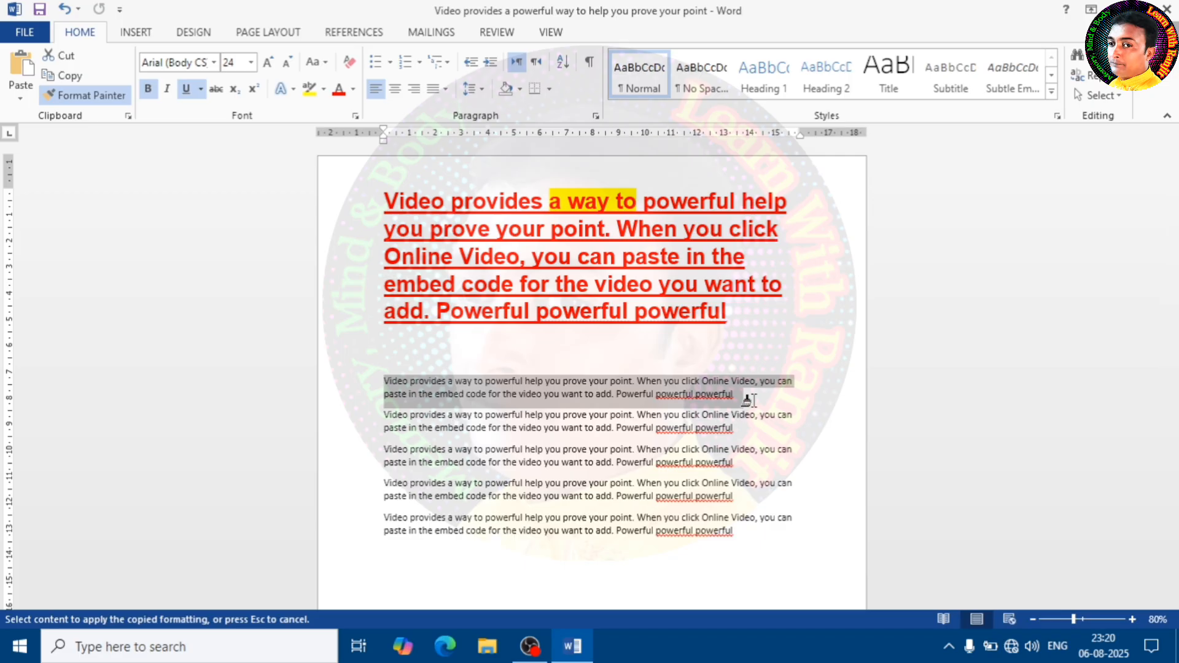
{"action": "left_click_drag", "start_coordinate": [747, 400], "coordinate": [756, 403]}
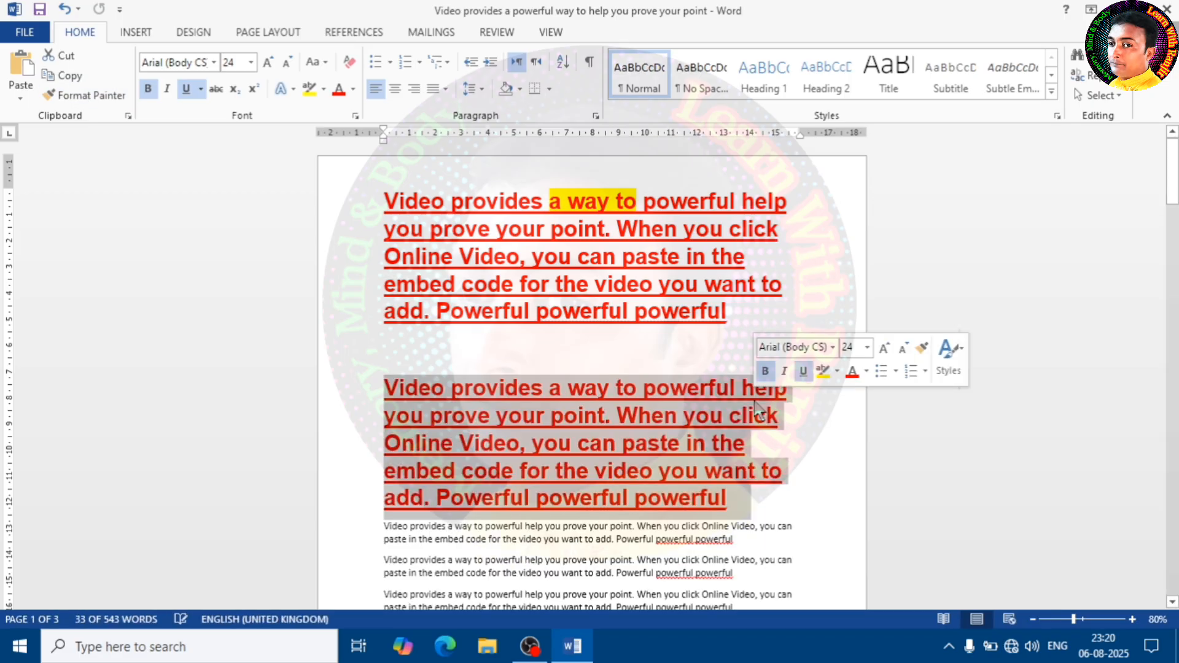
{"action": "left_click", "coordinate": [635, 445]}
- Remove the bold and underline from the word "Video" at the start of the second paragraph
{"action": "scroll", "coordinate": [642, 417], "scroll_direction": "down", "scroll_amount": 3}
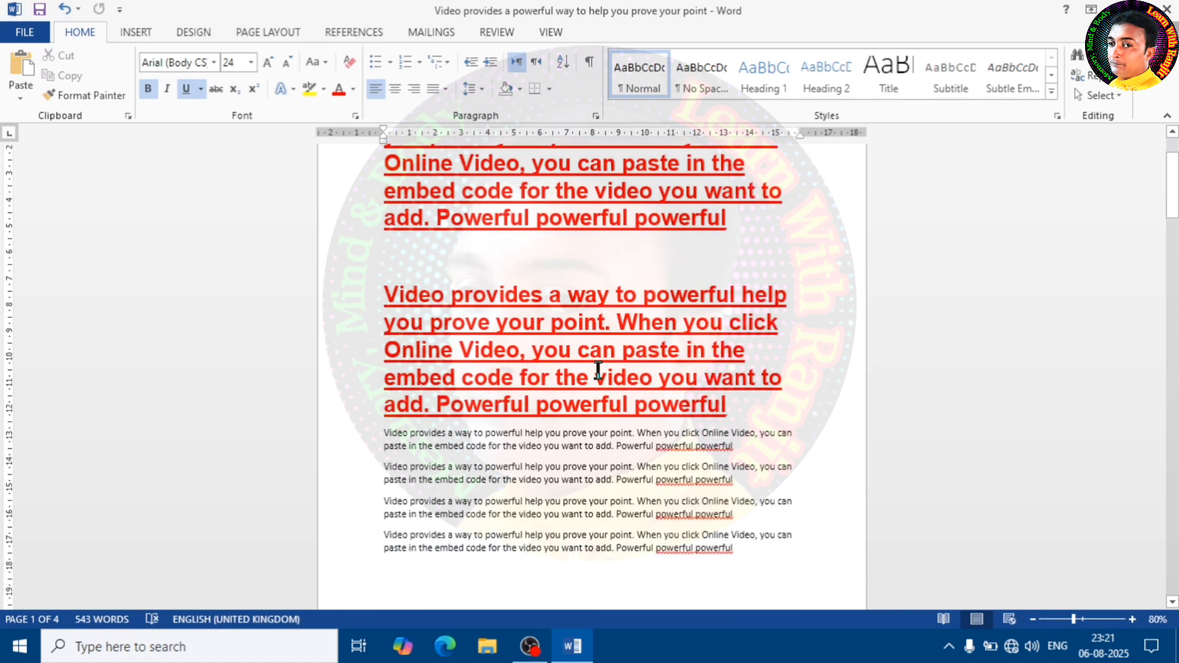
{"action": "left_click", "coordinate": [419, 296]}
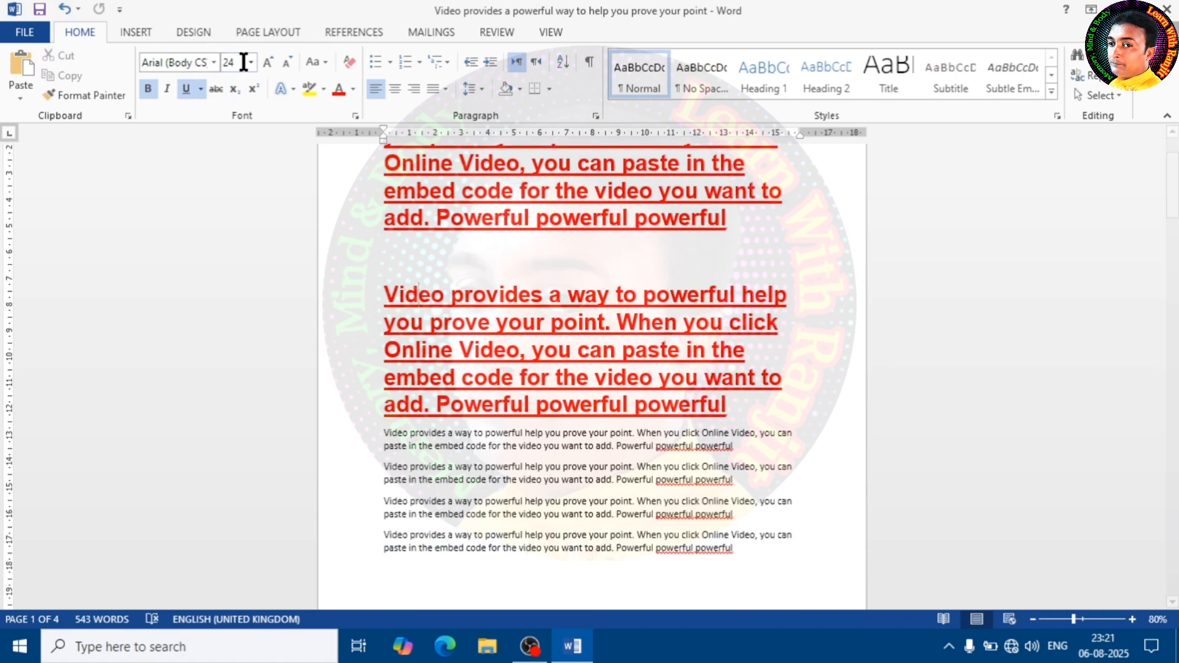
{"action": "left_click", "coordinate": [214, 62]}
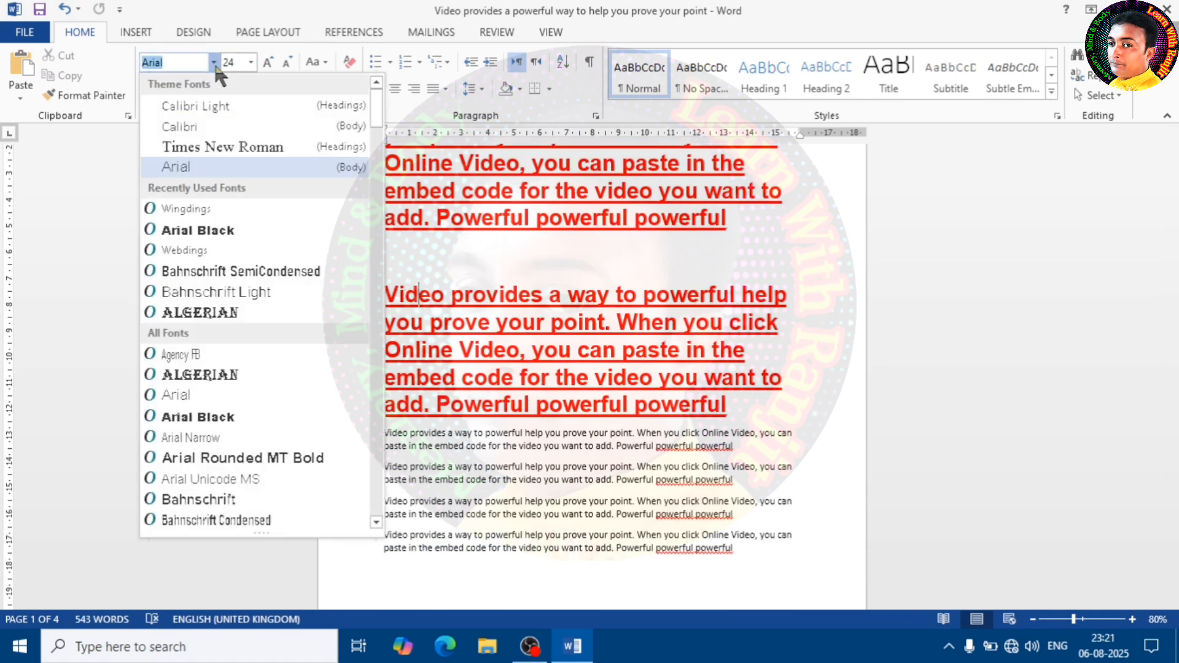
{"action": "left_click", "coordinate": [214, 62]}
{"action": "left_click", "coordinate": [148, 88]}
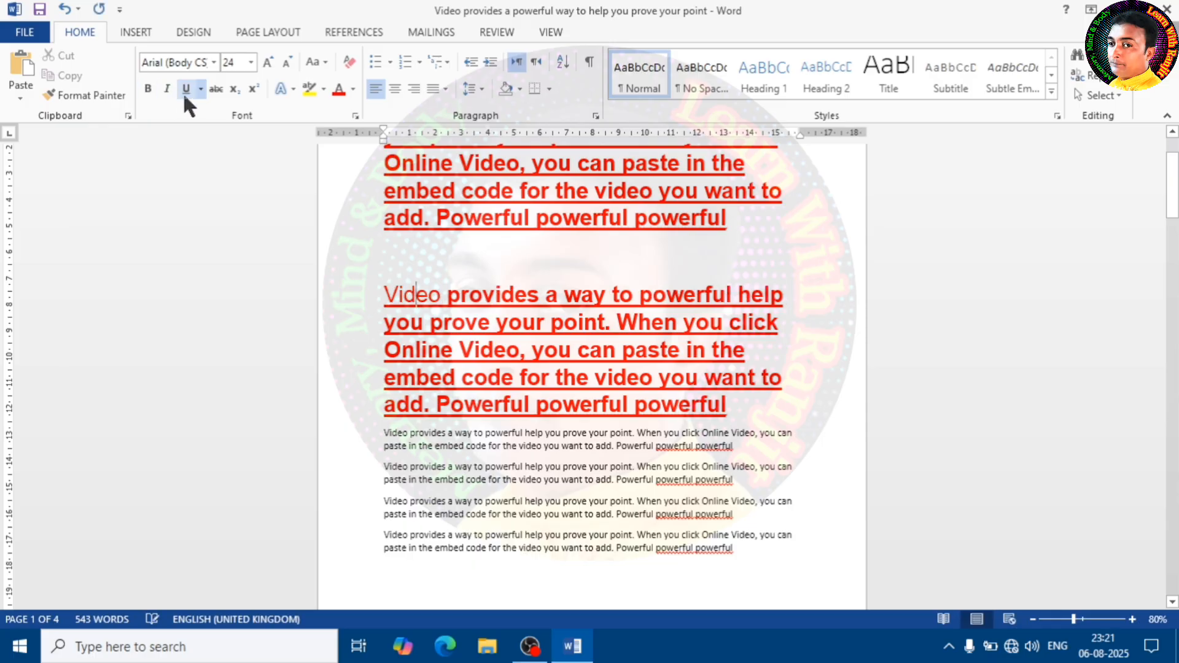
{"action": "left_click", "coordinate": [186, 89]}
{"action": "left_click", "coordinate": [594, 323]}
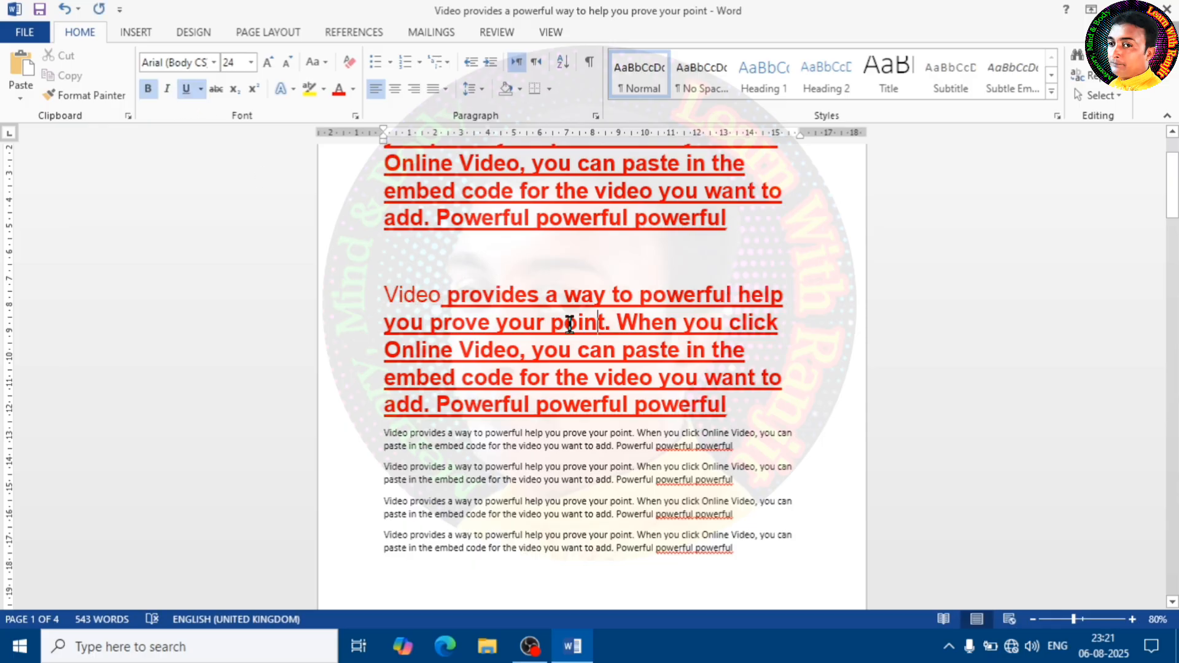
- Undo the formatting changes back to the plain Calibri, size 11 first paragraph
{"action": "scroll", "coordinate": [586, 332], "scroll_direction": "up", "scroll_amount": 2}
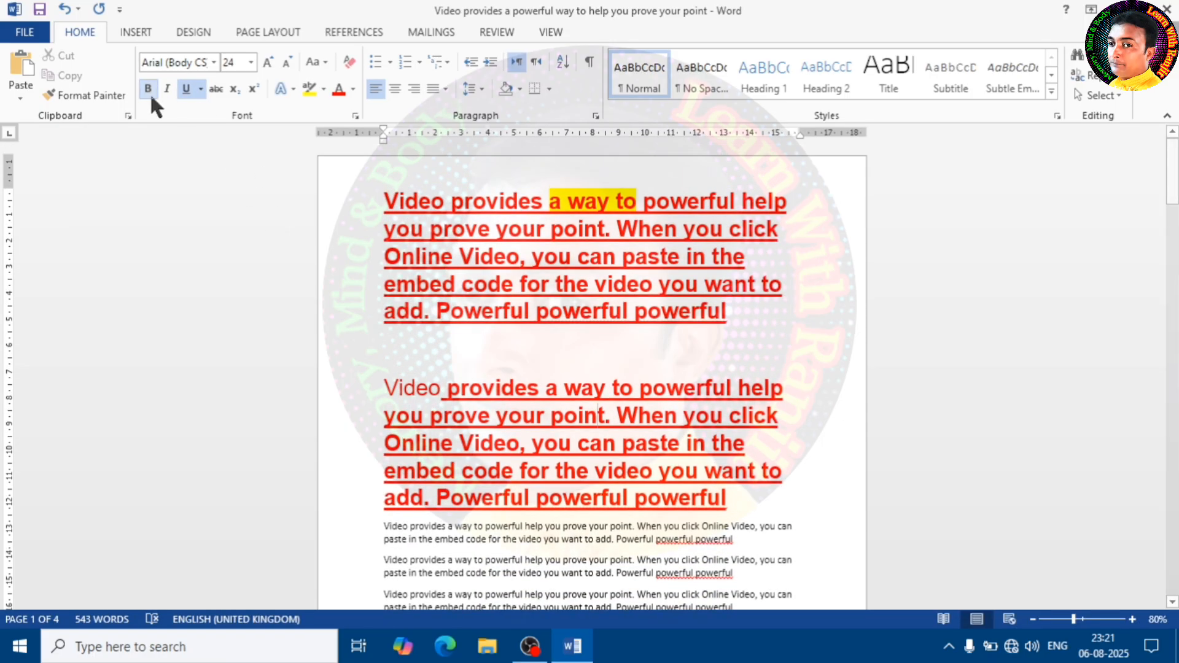
{"action": "key", "text": "ctrl+z"}
{"action": "key", "text": "ctrl+z"}
{"action": "key", "text": "ctrl+z"}
{"action": "key", "text": "ctrl+z"}
{"action": "key", "text": "ctrl+z"}
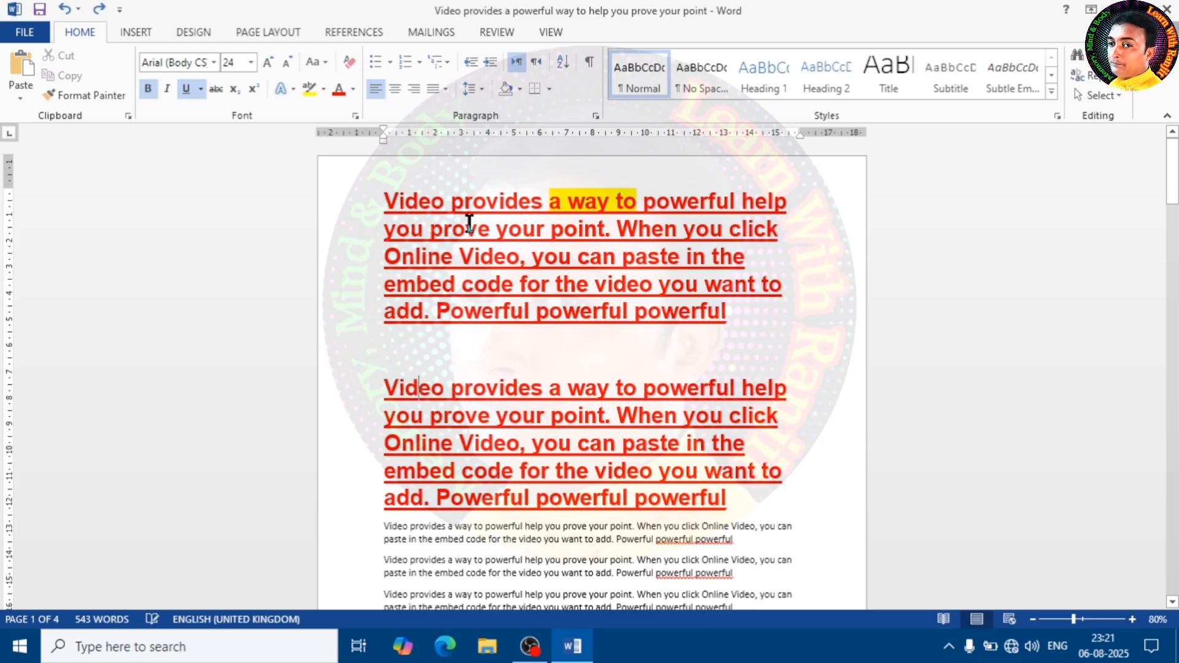
{"action": "key", "text": "ctrl+z"}
{"action": "key", "text": "ctrl+z"}
{"action": "key", "text": "ctrl+z"}
{"action": "key", "text": "ctrl+z"}
{"action": "key", "text": "ctrl+z"}
{"action": "key", "text": "ctrl+z"}
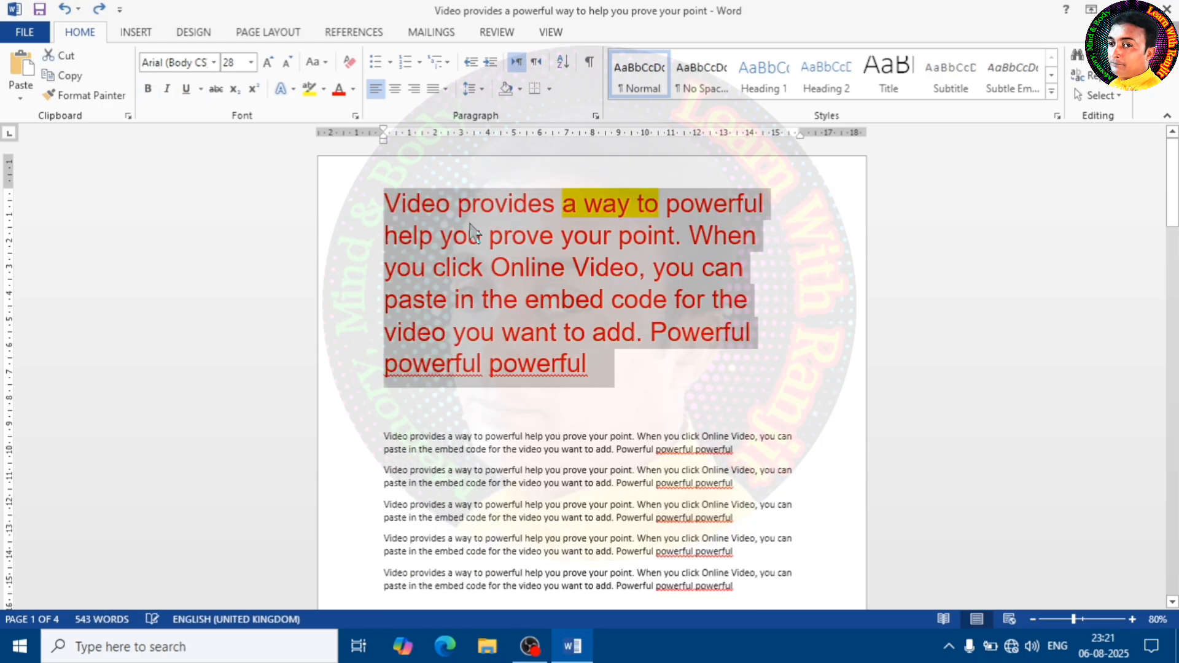
{"action": "key", "text": "ctrl+z"}
{"action": "key", "text": "ctrl+z"}
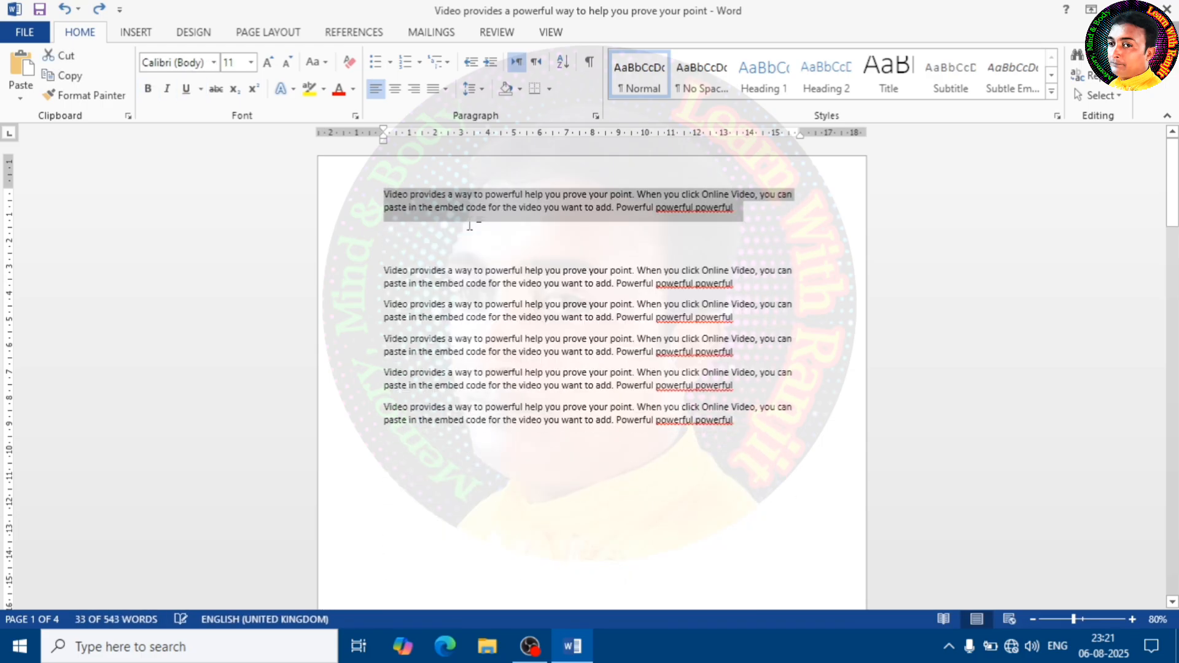
{"action": "left_click", "coordinate": [608, 256]}
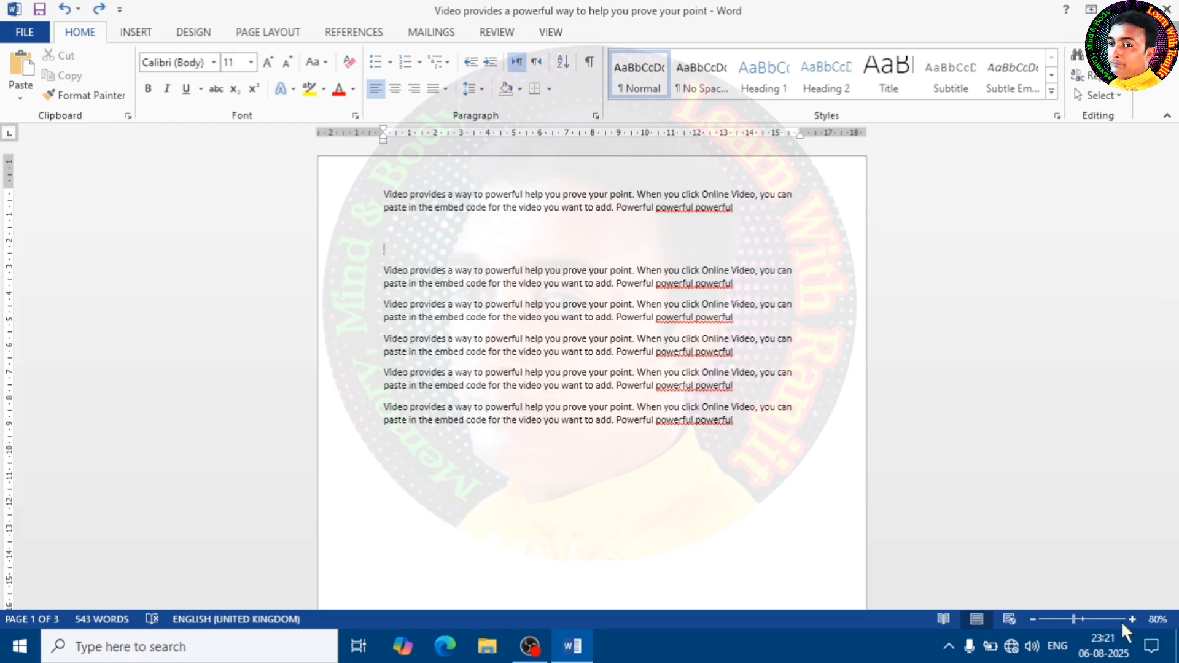
- Browse the available fonts for the whole first paragraph and apply Ravie to it
{"action": "left_click", "coordinate": [1130, 619]}
{"action": "left_click", "coordinate": [1130, 619]}
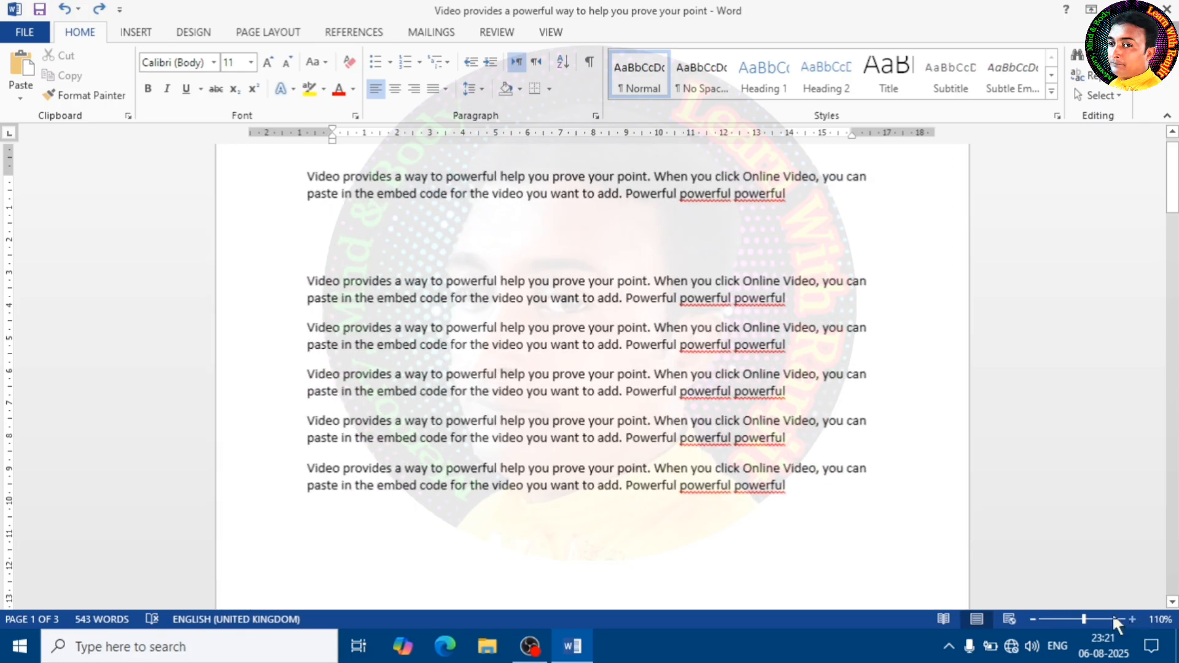
{"action": "scroll", "coordinate": [740, 435], "scroll_direction": "up", "scroll_amount": 1}
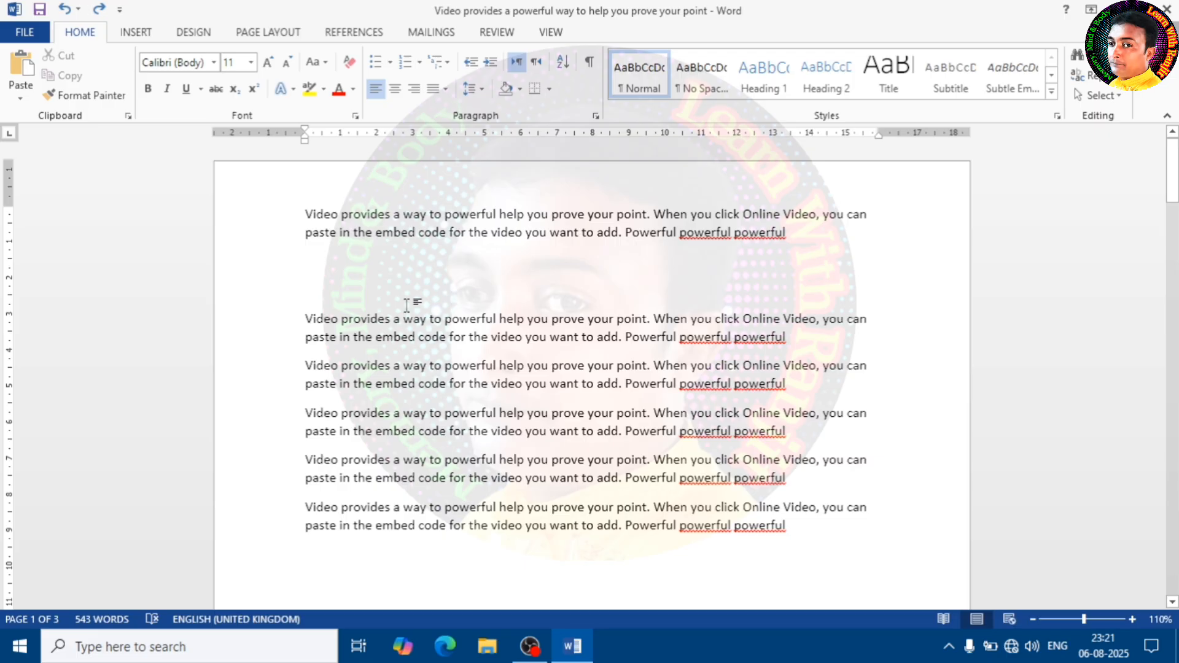
{"action": "left_click", "coordinate": [331, 215]}
{"action": "left_click_drag", "start_coordinate": [302, 216], "coordinate": [791, 248]}
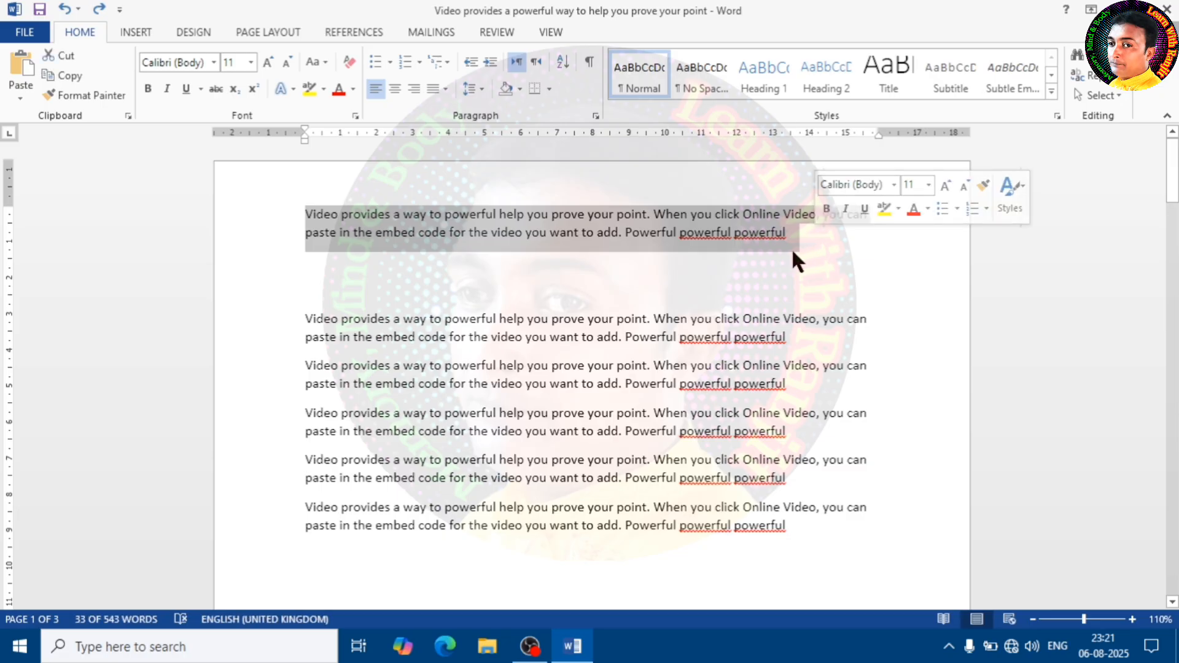
{"action": "left_click", "coordinate": [214, 62]}
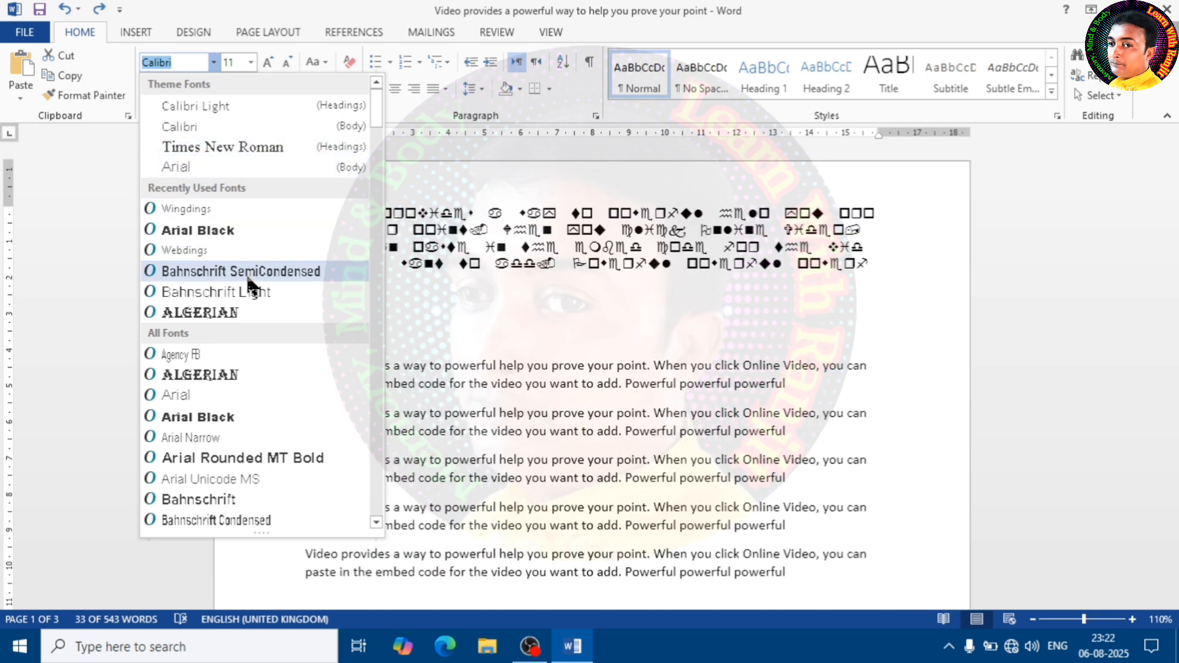
{"action": "scroll", "coordinate": [249, 375], "scroll_direction": "down", "scroll_amount": 3}
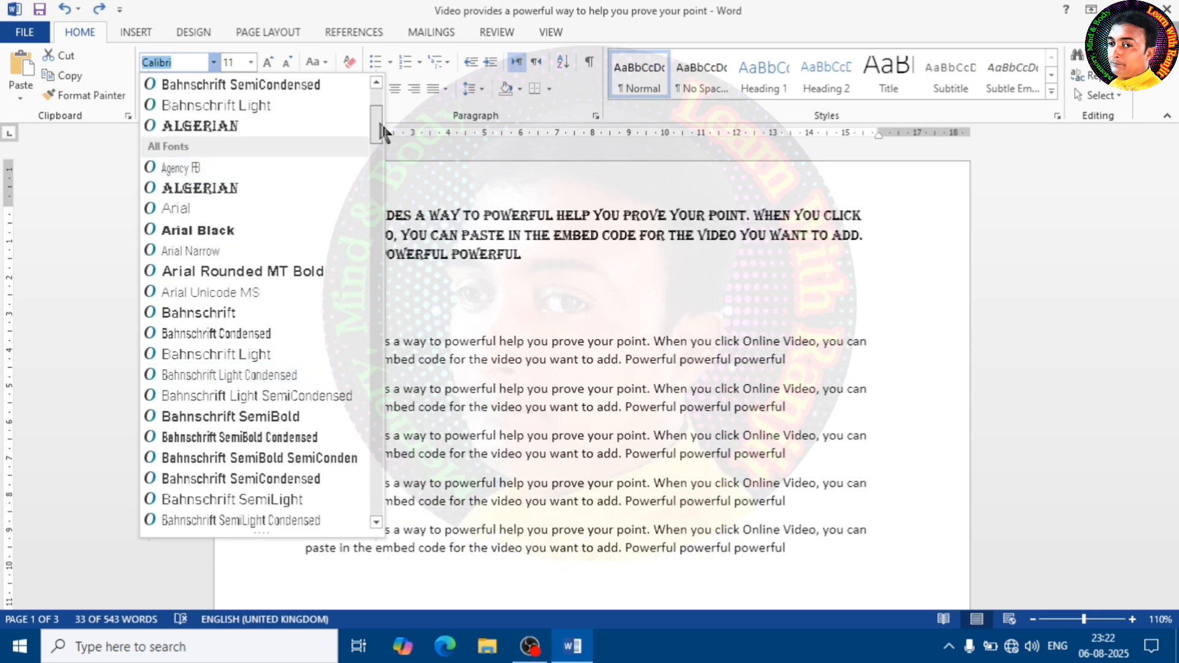
{"action": "left_click_drag", "start_coordinate": [378, 119], "coordinate": [376, 477]}
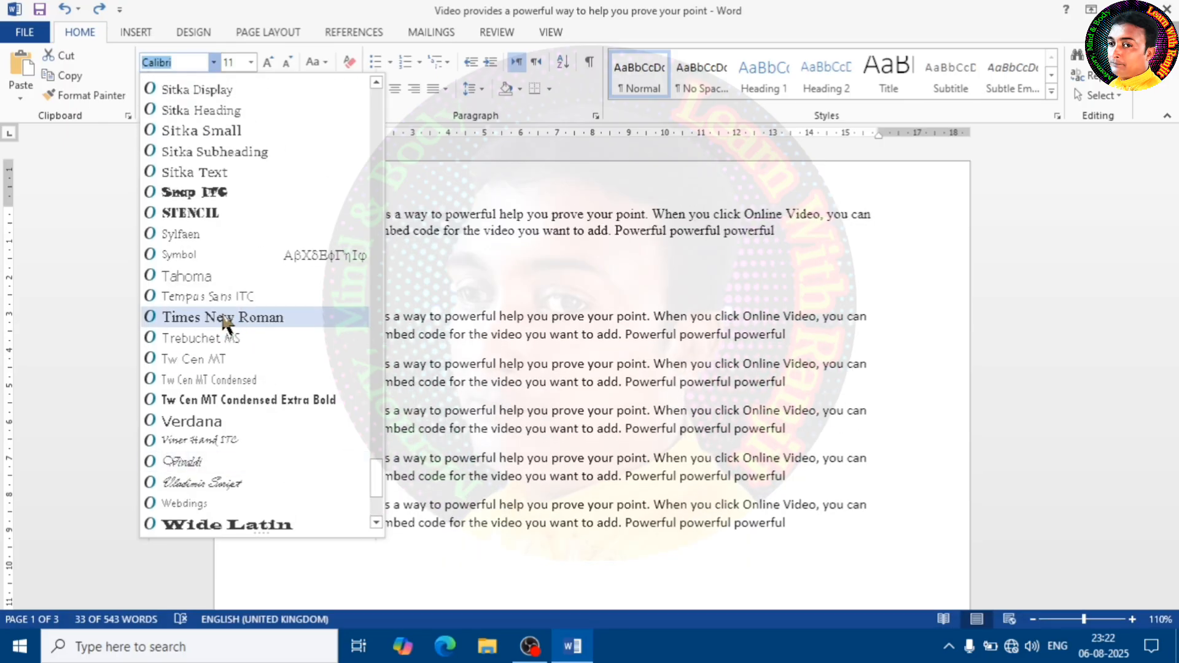
{"action": "scroll", "coordinate": [226, 321], "scroll_direction": "up", "scroll_amount": 3}
{"action": "scroll", "coordinate": [224, 318], "scroll_direction": "up", "scroll_amount": 9}
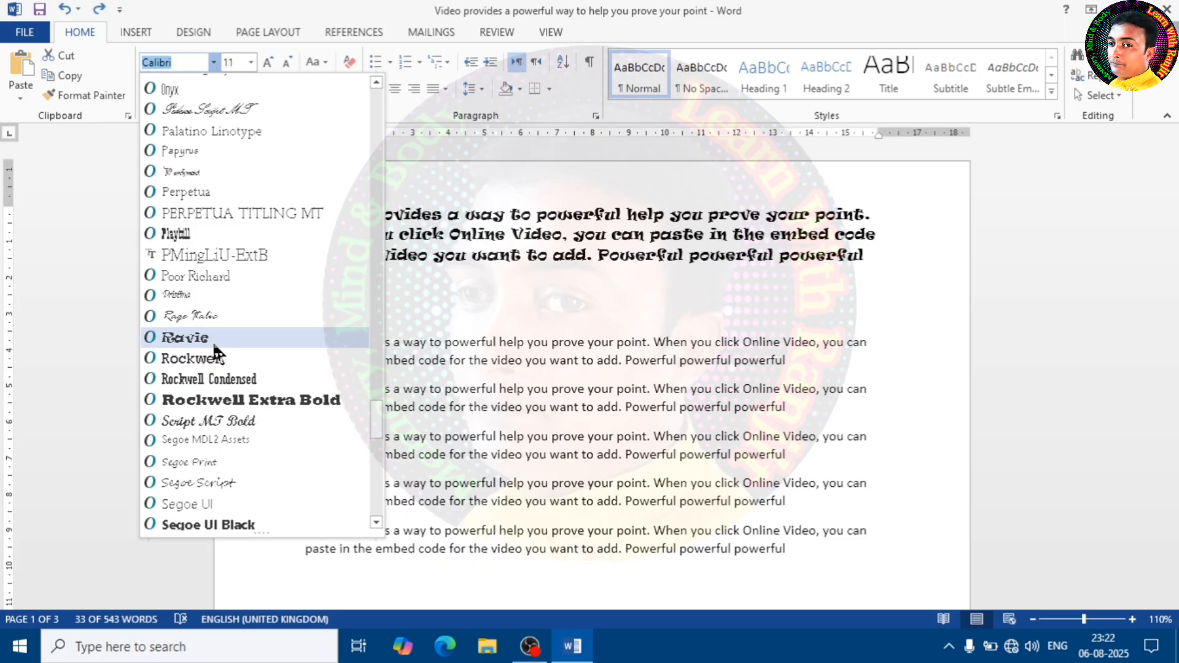
{"action": "left_click", "coordinate": [213, 343]}
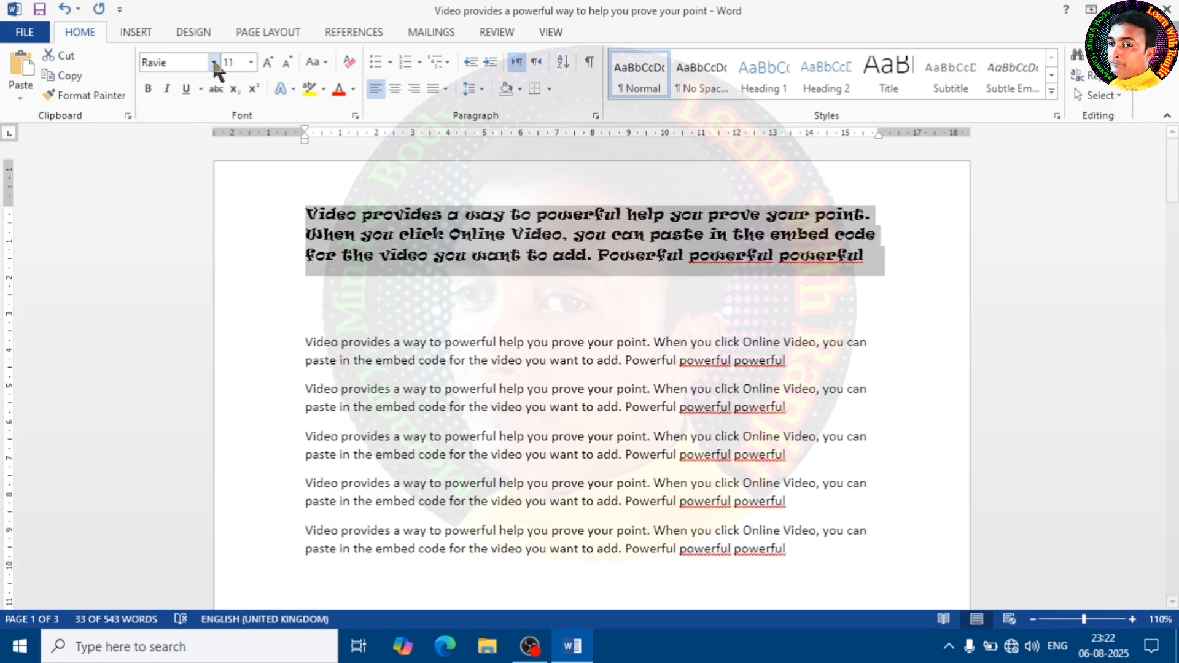
- Change the whole first paragraph's font to Bahnschrift SemiCondensed
{"action": "left_click", "coordinate": [213, 62]}
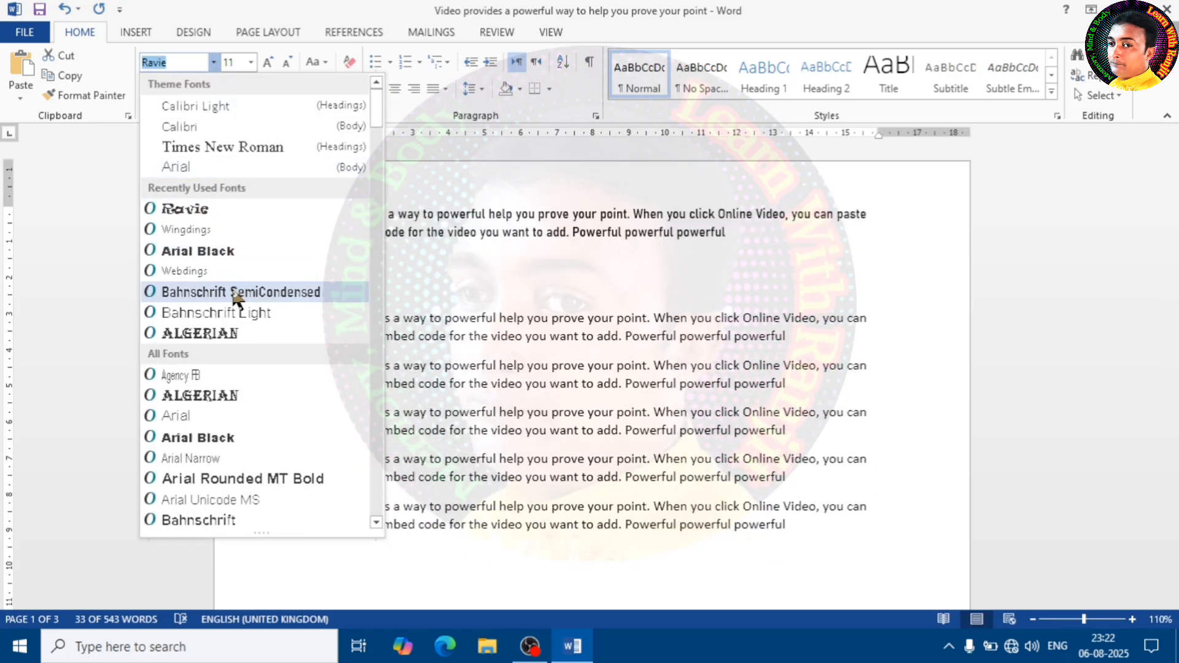
{"action": "left_click", "coordinate": [229, 294]}
{"action": "left_click", "coordinate": [527, 248]}
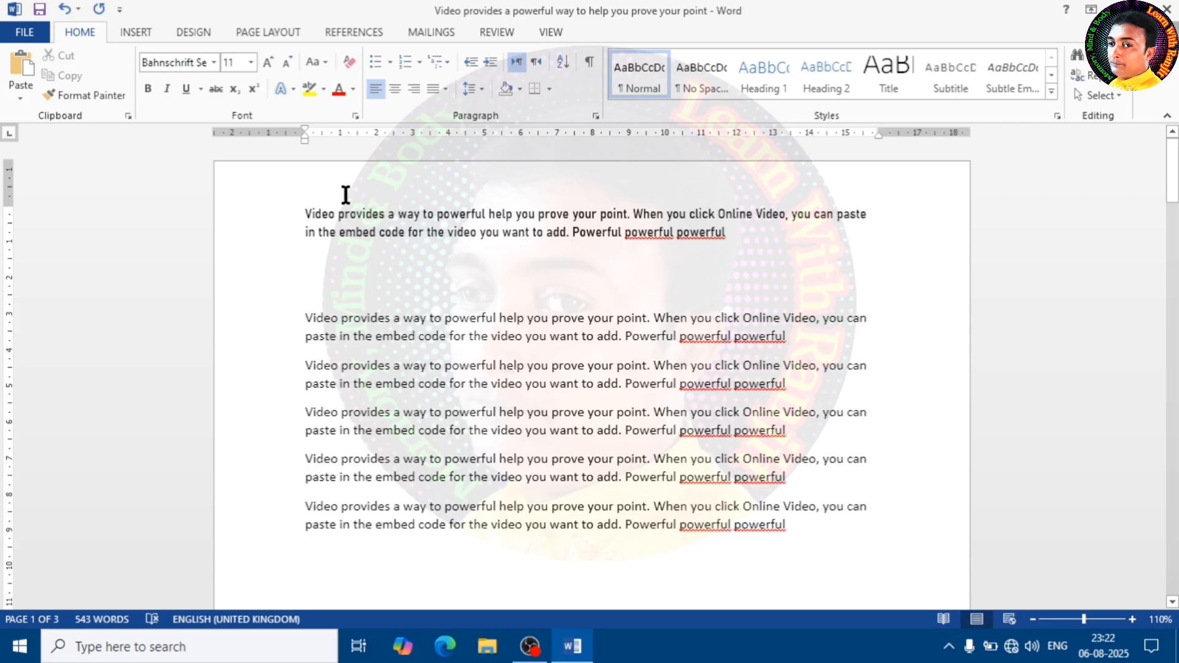
- Apply the Webdings font to the single word "want" in the first paragraph
{"action": "left_click", "coordinate": [214, 62]}
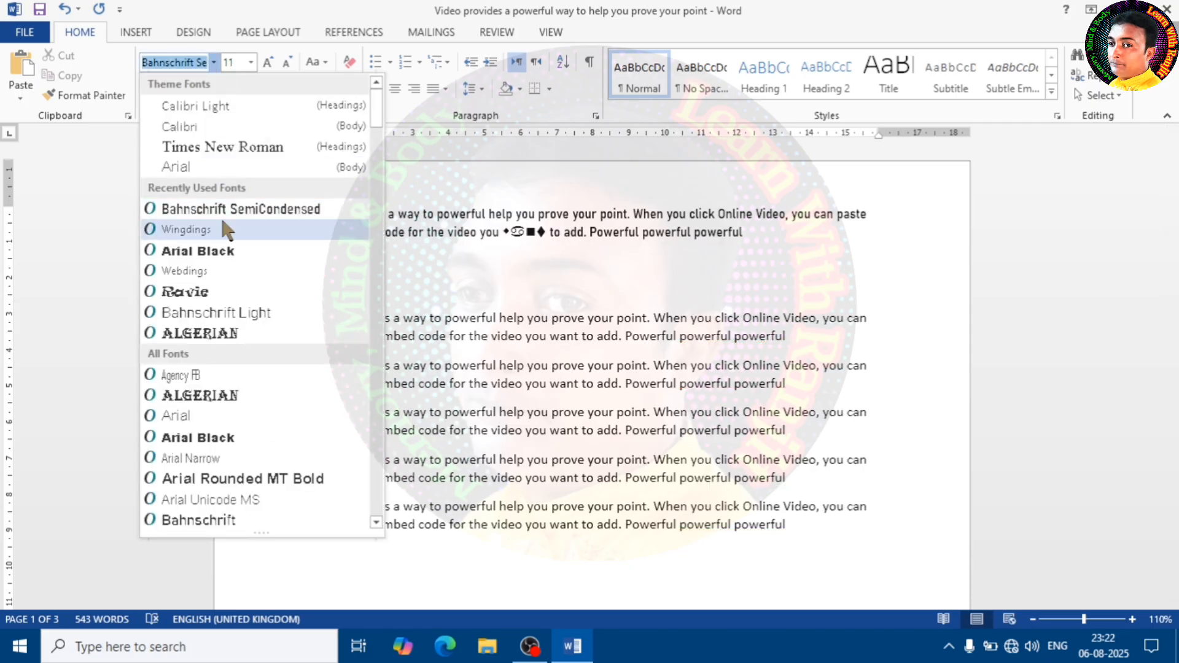
{"action": "left_click", "coordinate": [221, 274]}
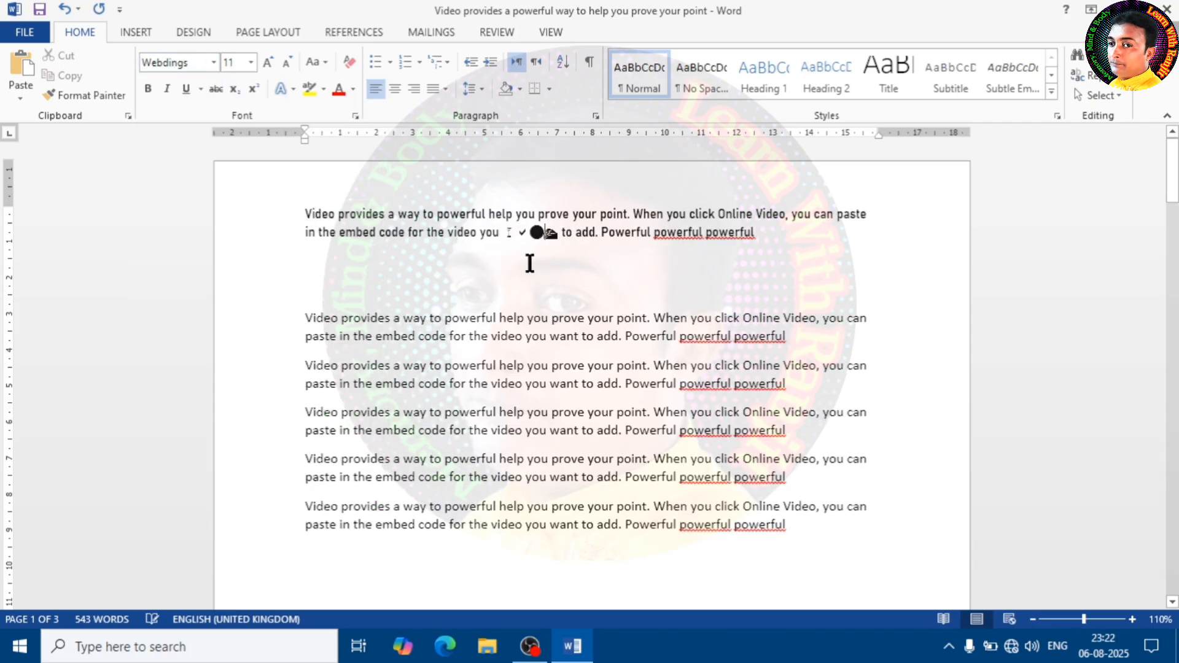
{"action": "left_click", "coordinate": [654, 232]}
{"action": "left_click", "coordinate": [385, 258]}
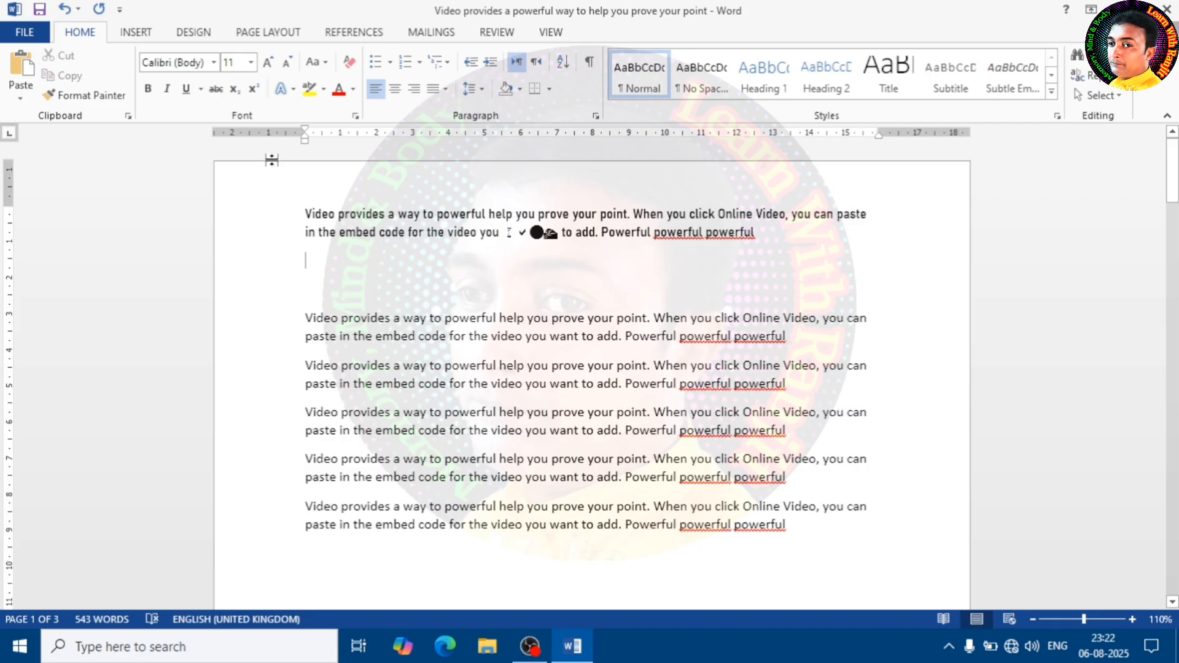
- Select the entire first paragraph, including the Webdings word, and set its font back to Bahnschrift SemiCondensed
{"action": "left_click", "coordinate": [214, 62]}
{"action": "left_click", "coordinate": [474, 233]}
{"action": "left_click_drag", "start_coordinate": [763, 232], "coordinate": [280, 214]}
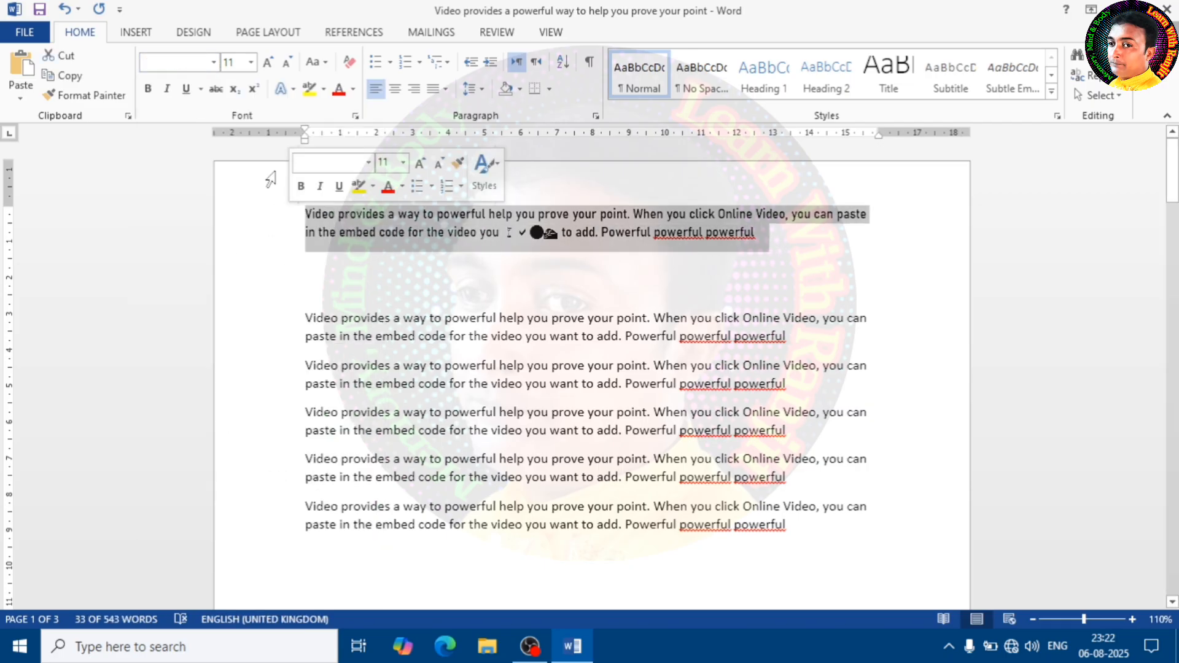
{"action": "left_click", "coordinate": [212, 62]}
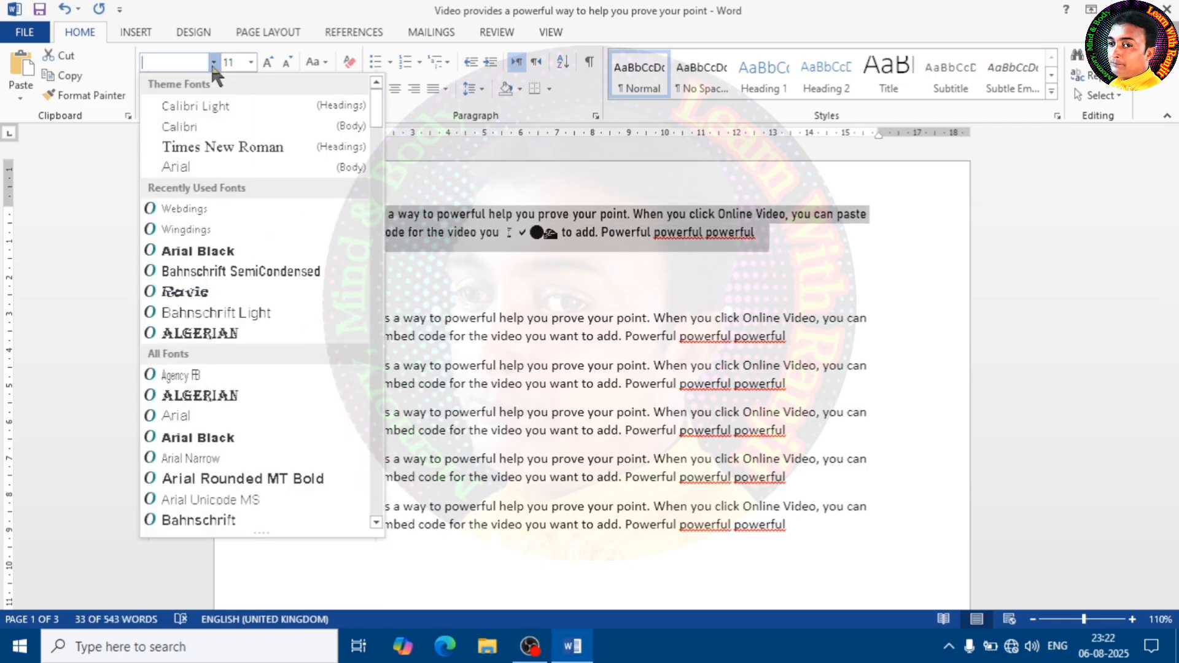
{"action": "left_click", "coordinate": [233, 271]}
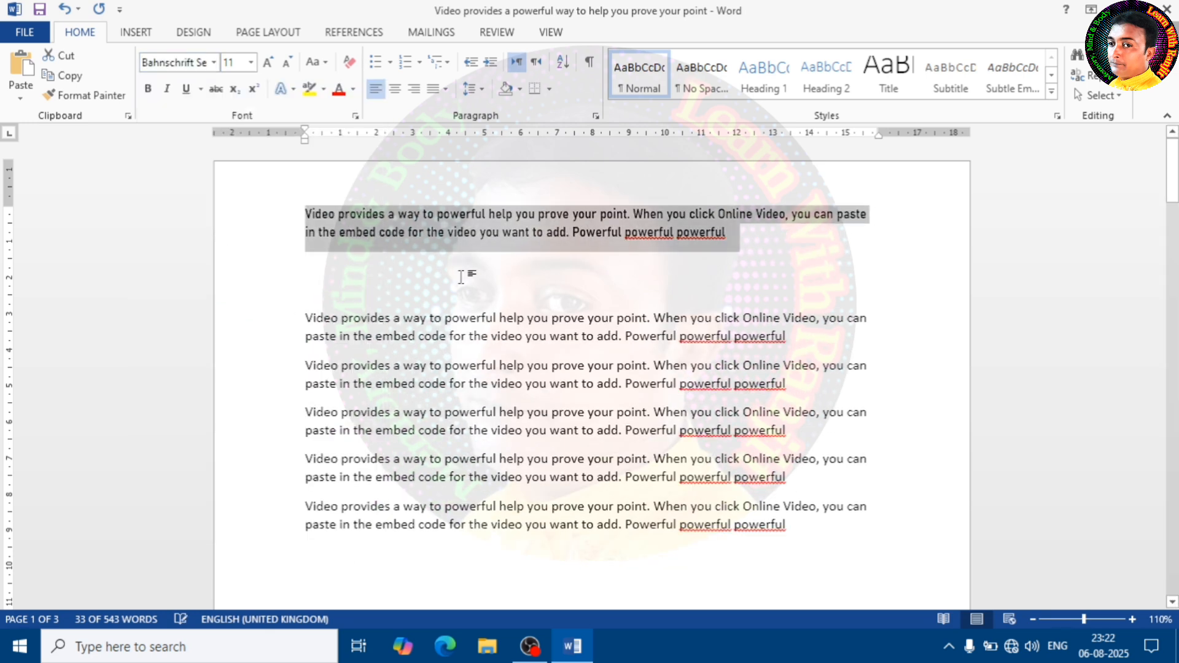
{"action": "left_click", "coordinate": [472, 264]}
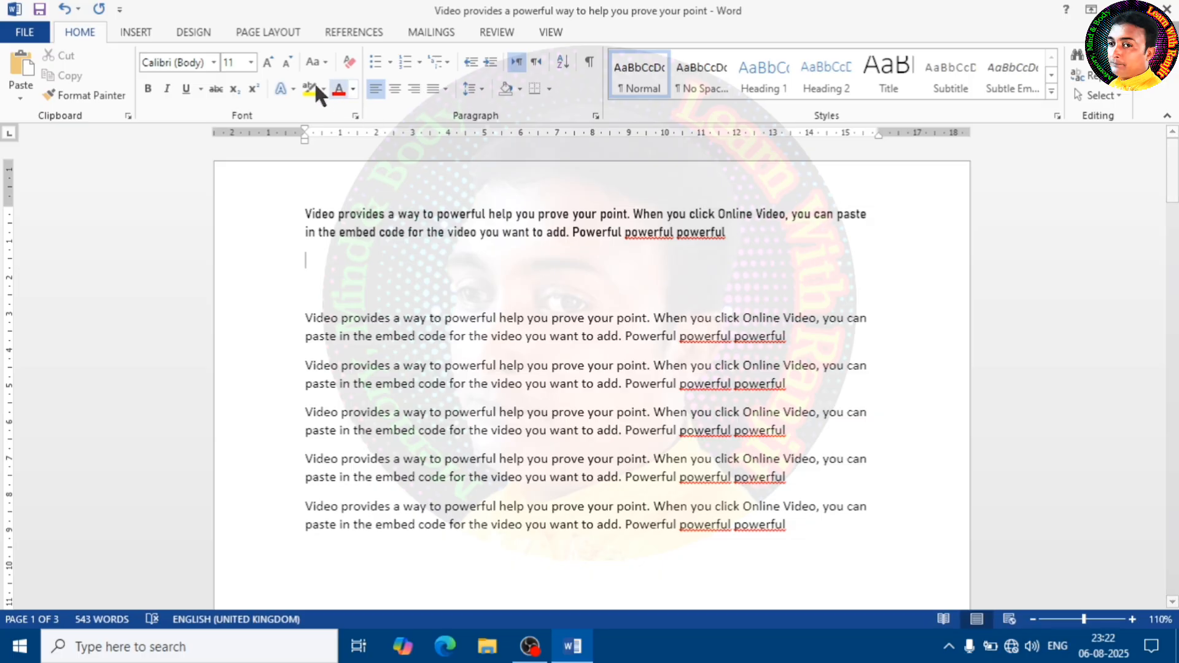
{"action": "left_click", "coordinate": [252, 62]}
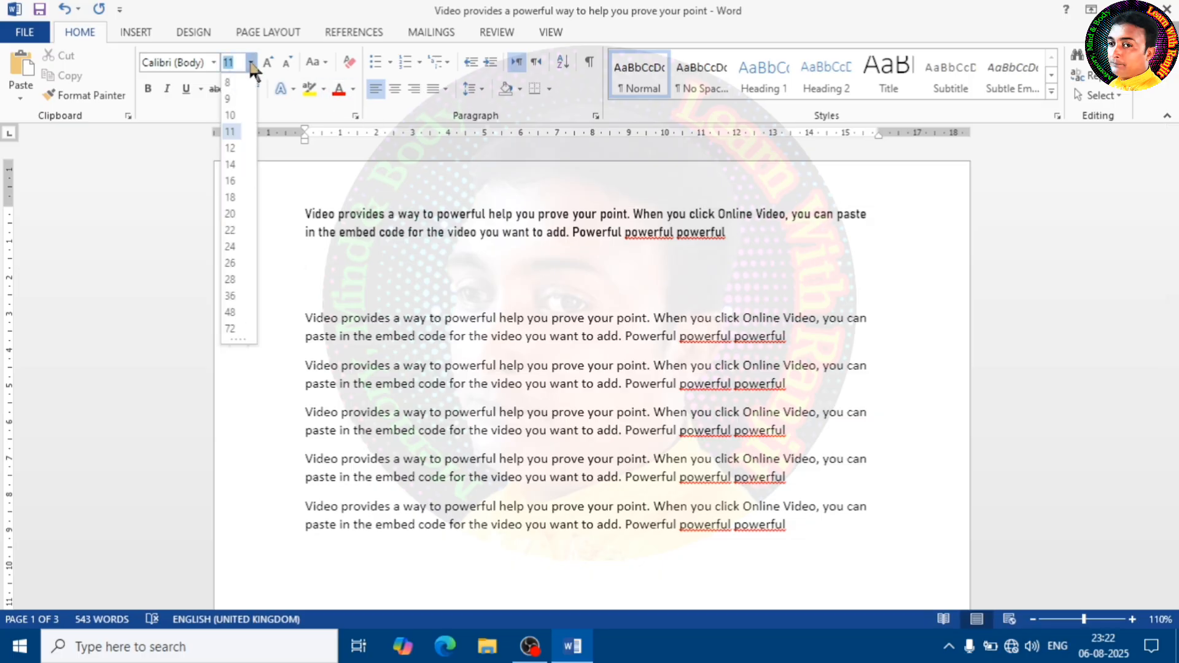
{"action": "left_click", "coordinate": [251, 62]}
{"action": "left_click", "coordinate": [569, 234]}
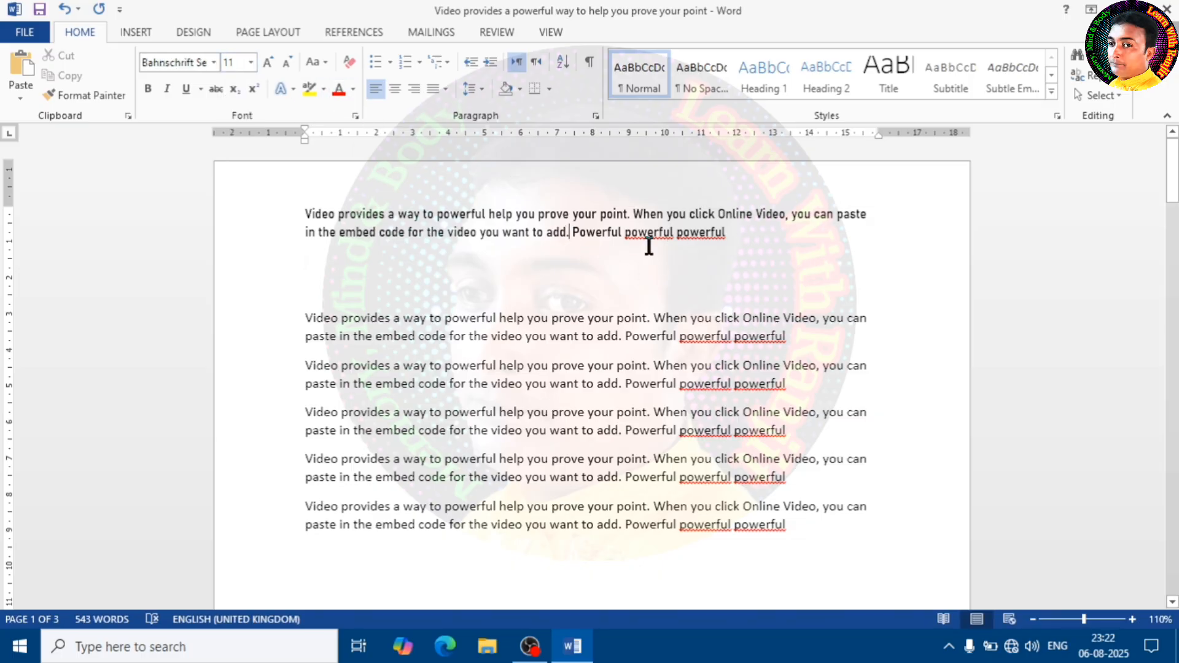
- Set the font size of the entire first paragraph to 16
{"action": "left_click_drag", "start_coordinate": [739, 242], "coordinate": [307, 216]}
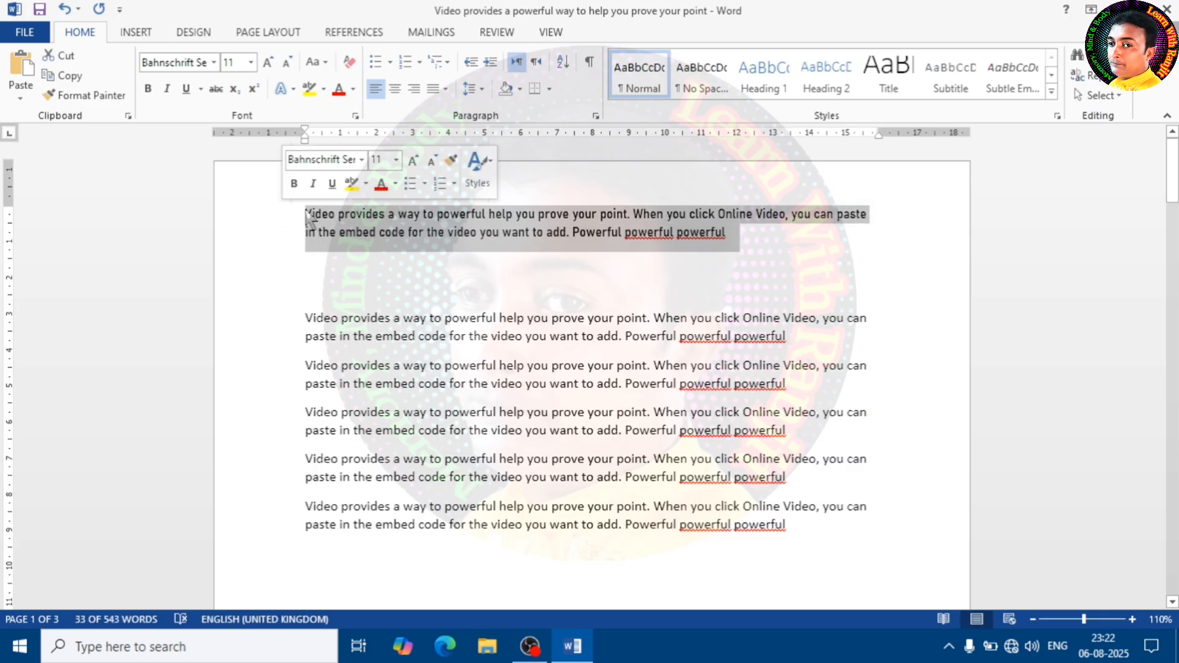
{"action": "left_click", "coordinate": [251, 62]}
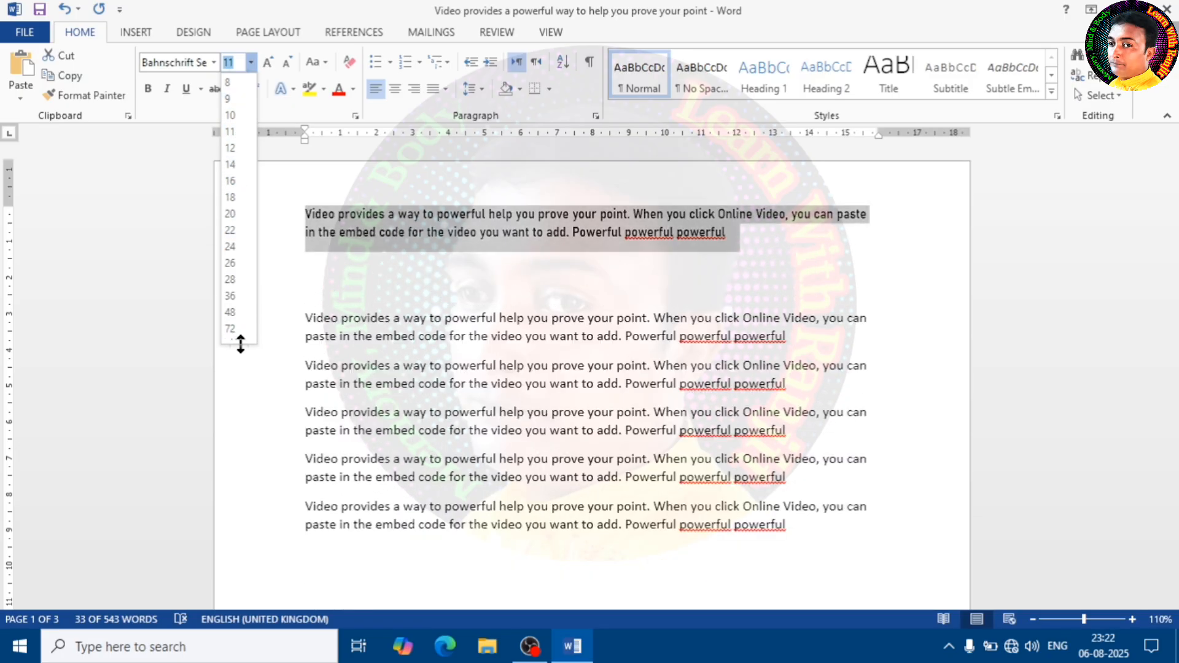
{"action": "mouse_move", "coordinate": [240, 344]}
{"action": "left_mouse_down"}
{"action": "mouse_move", "coordinate": [249, 408]}
{"action": "mouse_move", "coordinate": [247, 349]}
{"action": "left_mouse_up"}
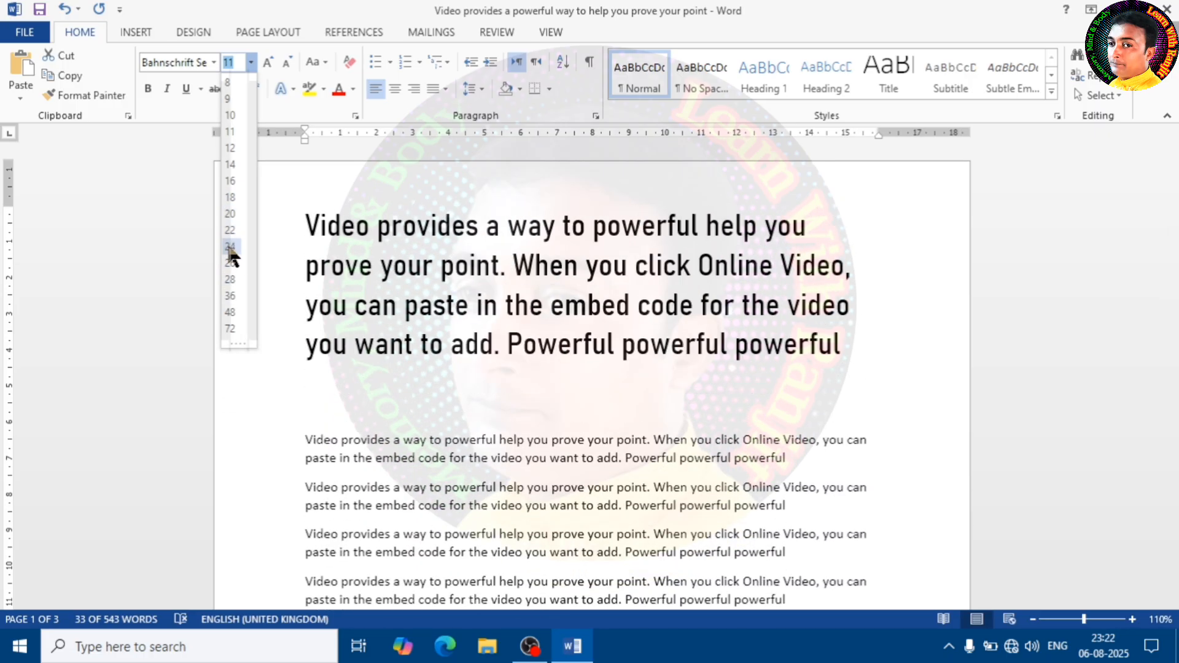
{"action": "left_click", "coordinate": [229, 180]}
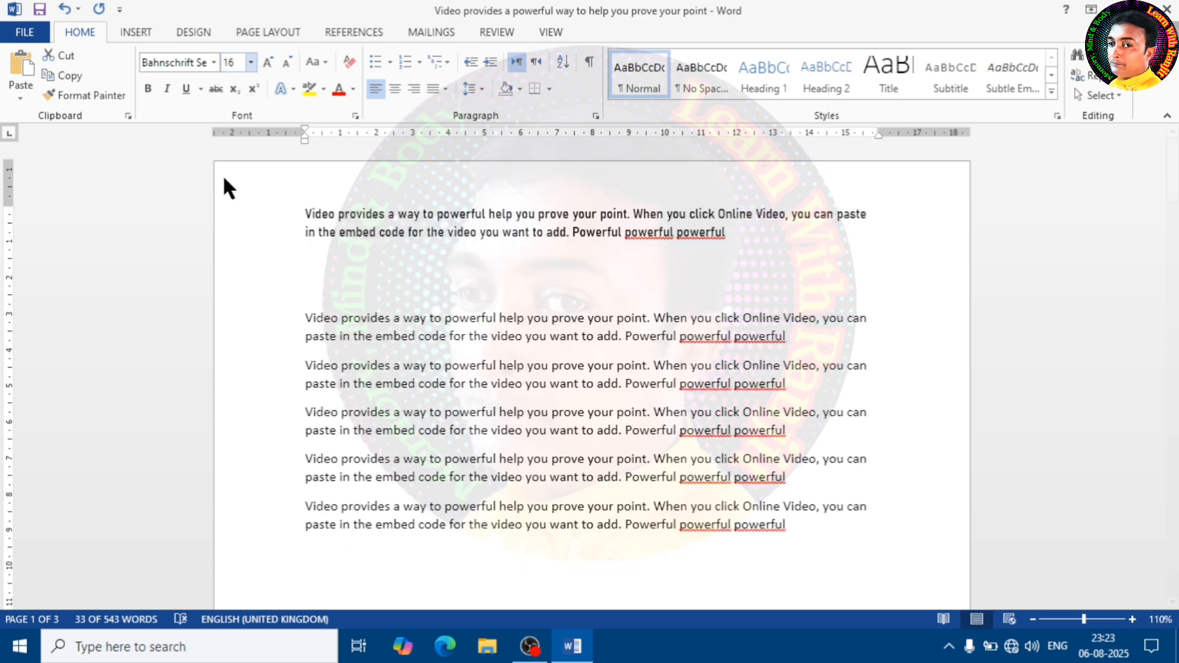
{"action": "left_click", "coordinate": [657, 281]}
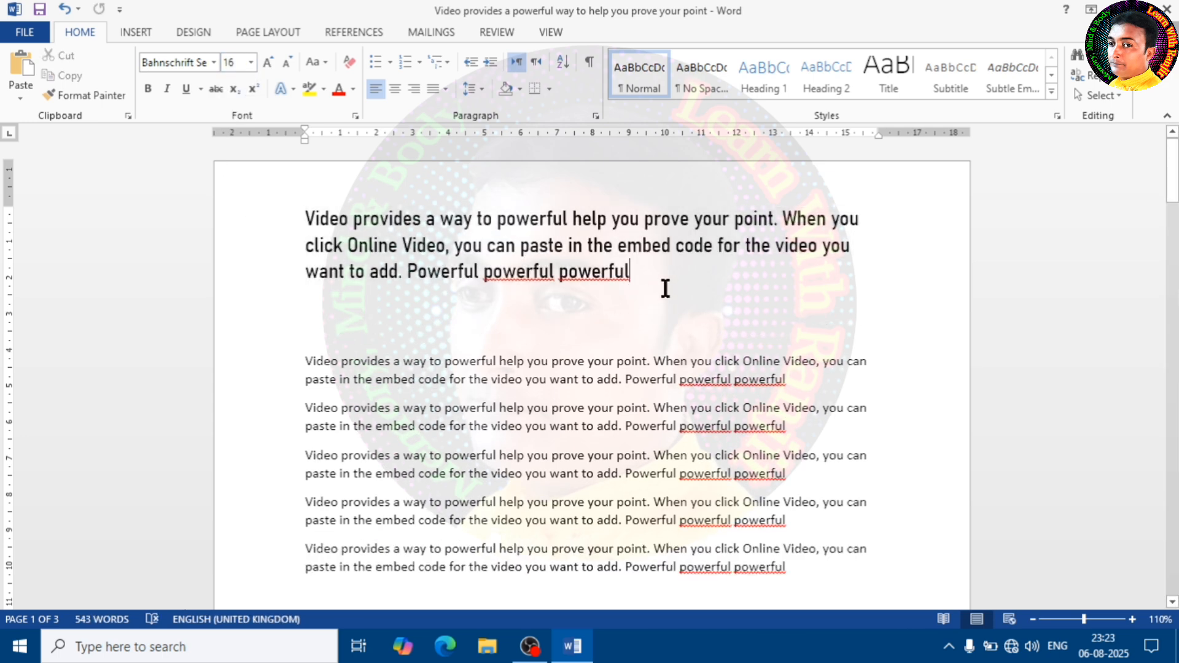
- Enlarge the whole first paragraph to font size 72, the largest preset size
{"action": "left_click_drag", "start_coordinate": [632, 274], "coordinate": [305, 208]}
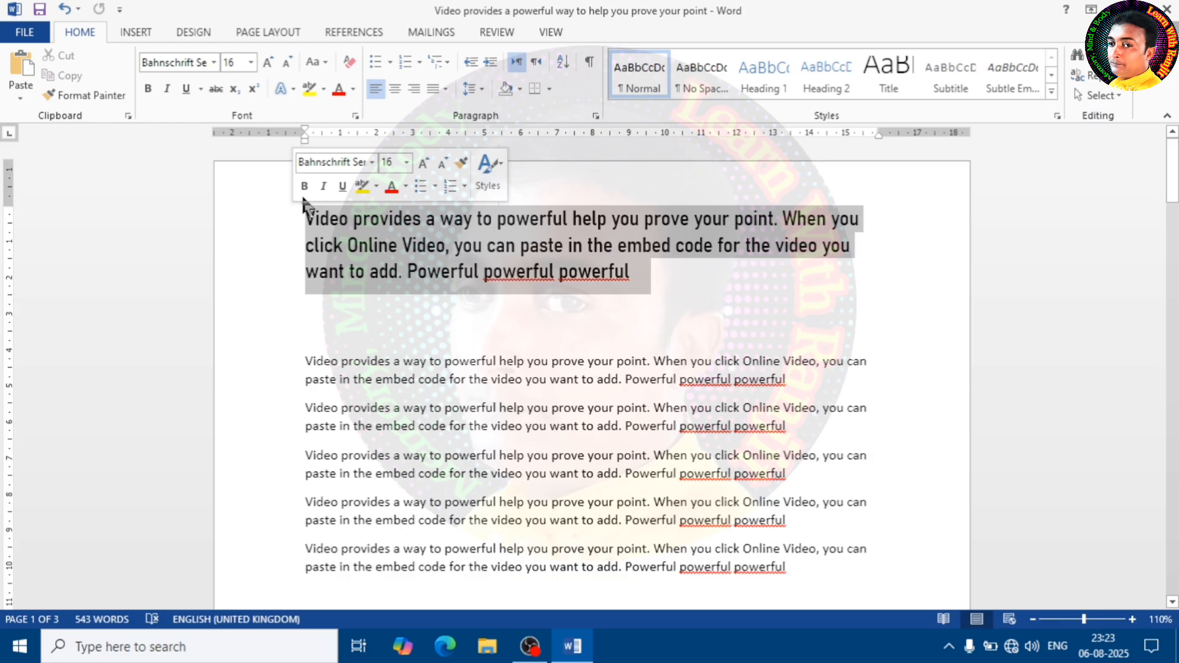
{"action": "left_click", "coordinate": [251, 62]}
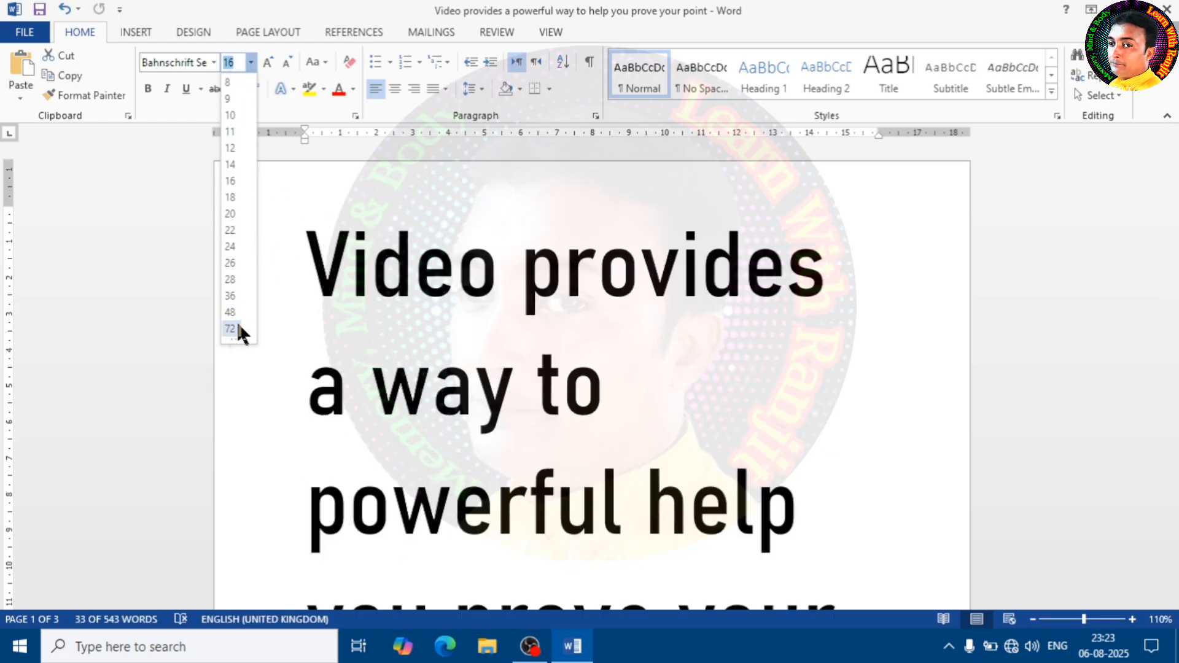
{"action": "left_click", "coordinate": [238, 326]}
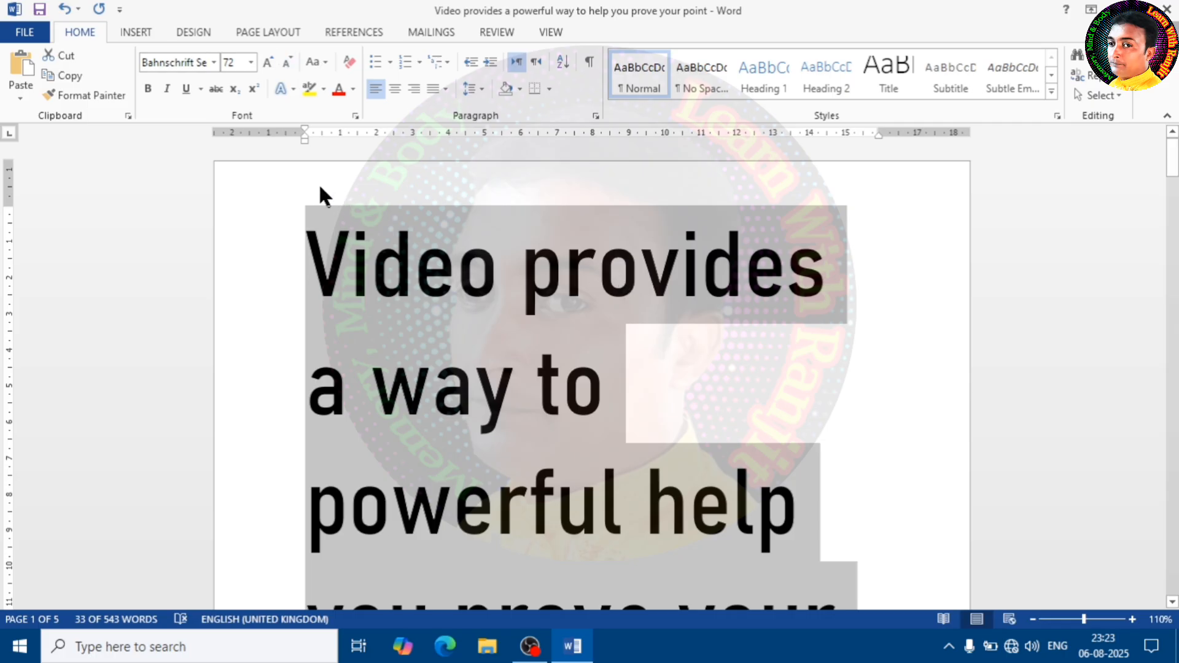
{"action": "left_click", "coordinate": [250, 62]}
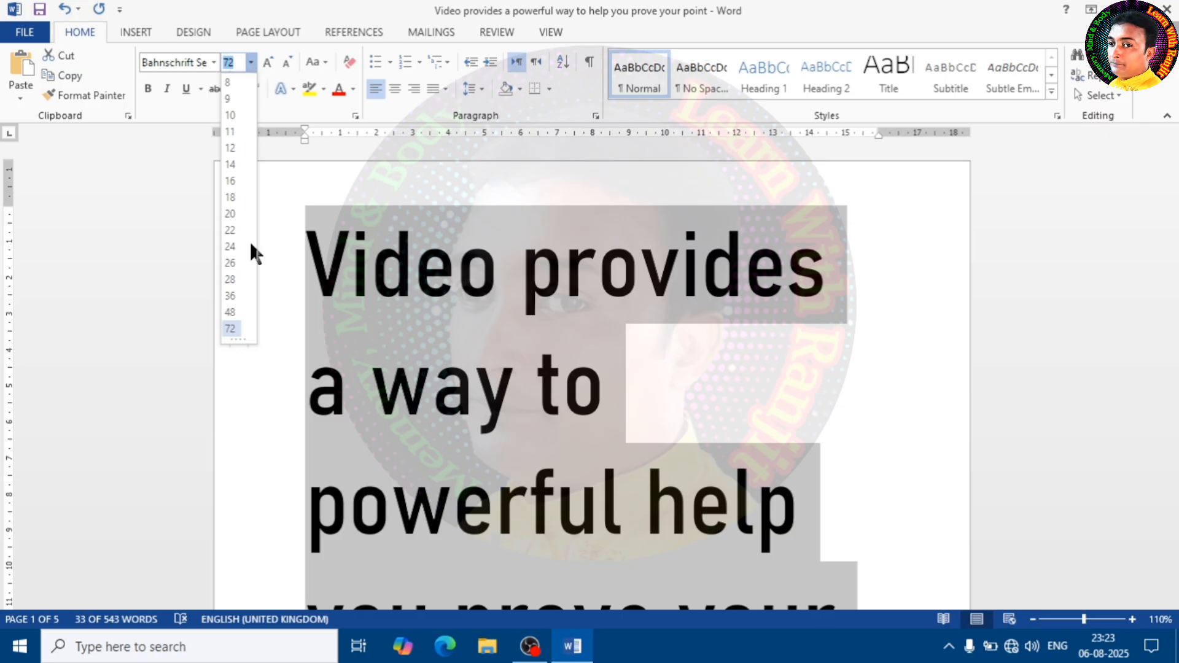
{"action": "left_click", "coordinate": [252, 64]}
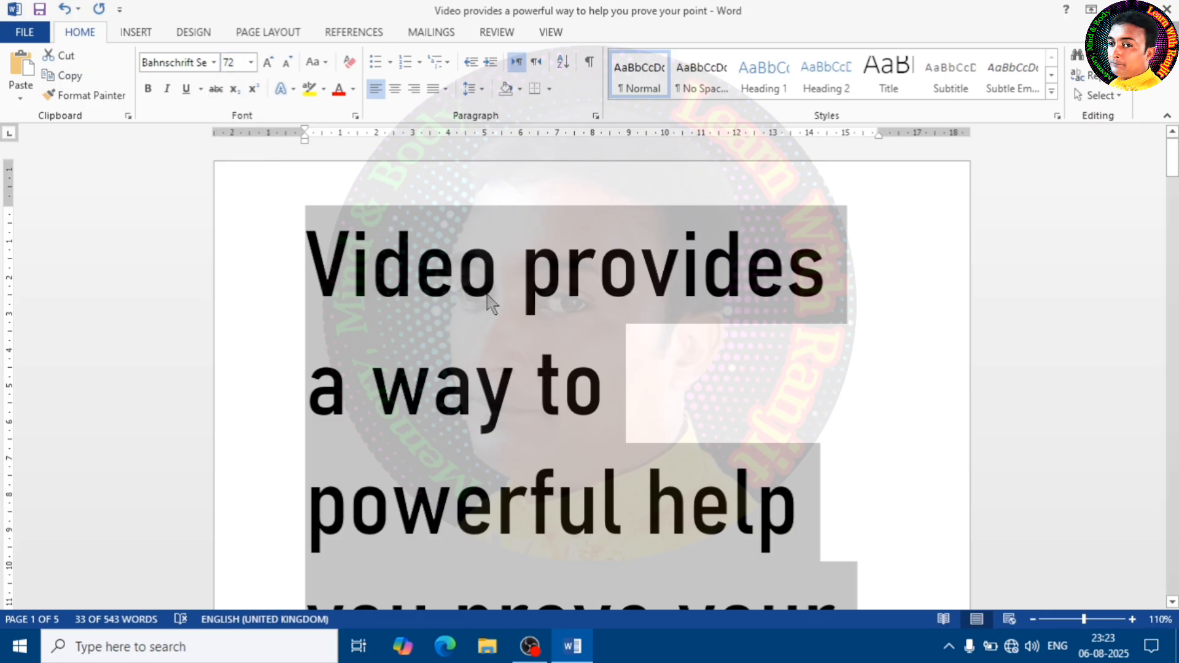
{"action": "left_click", "coordinate": [591, 335]}
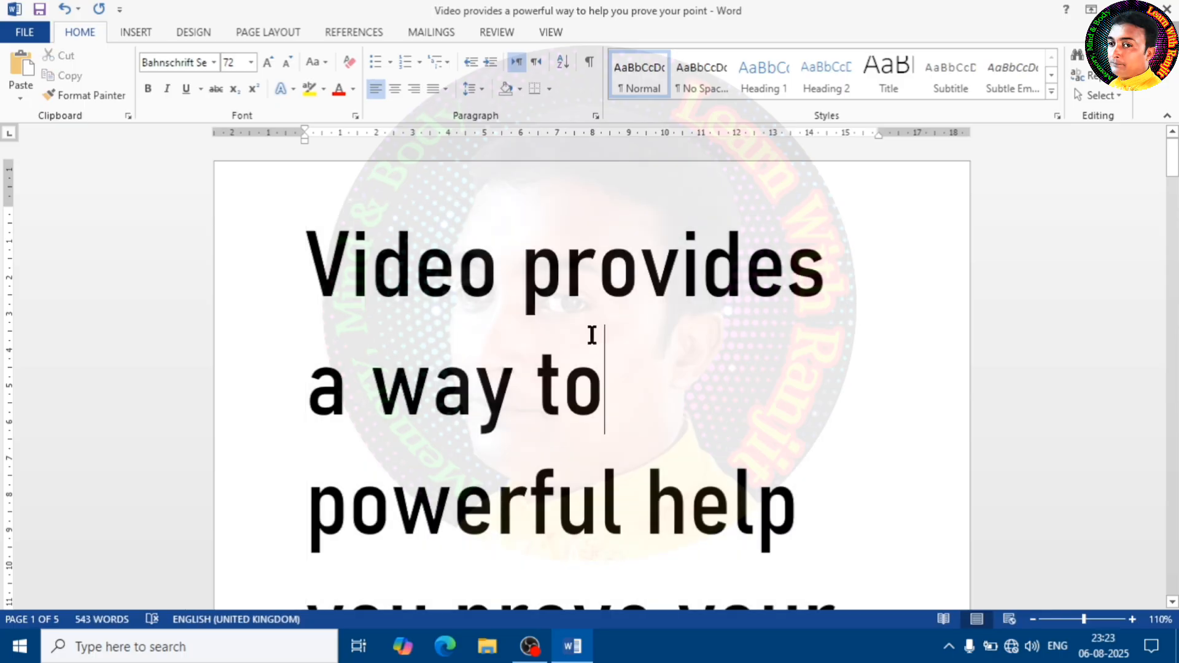
- Give the word "Video" at the start of the first paragraph a custom font size of 120
{"action": "left_click_drag", "start_coordinate": [499, 276], "coordinate": [306, 279]}
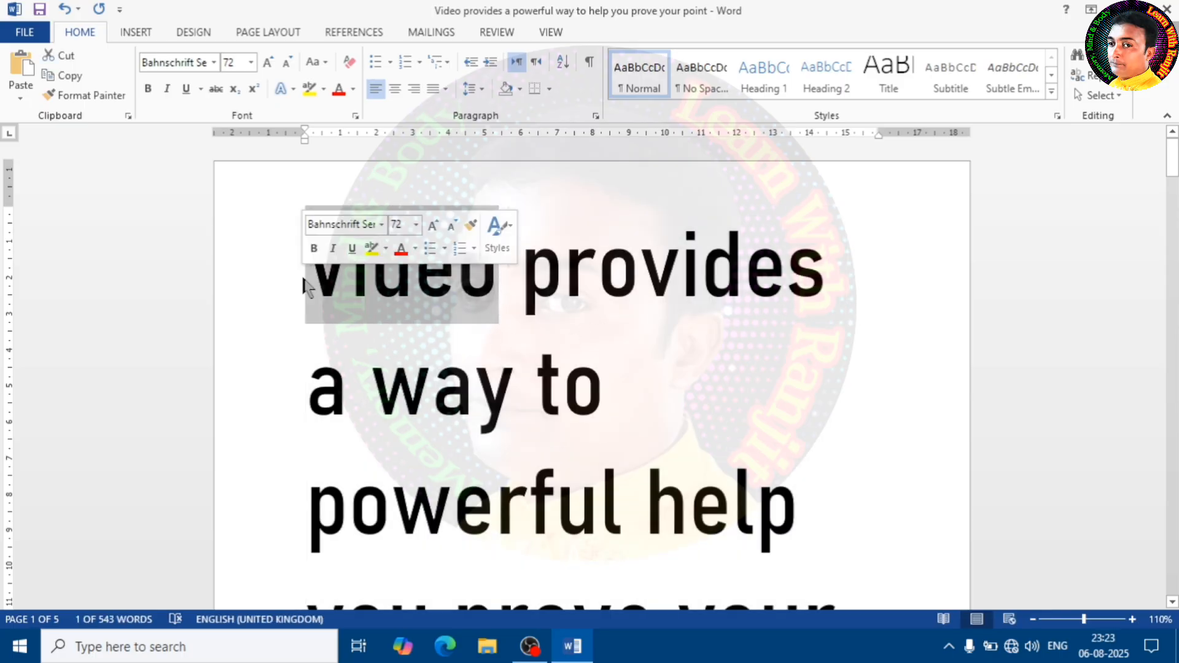
{"action": "left_click", "coordinate": [232, 62]}
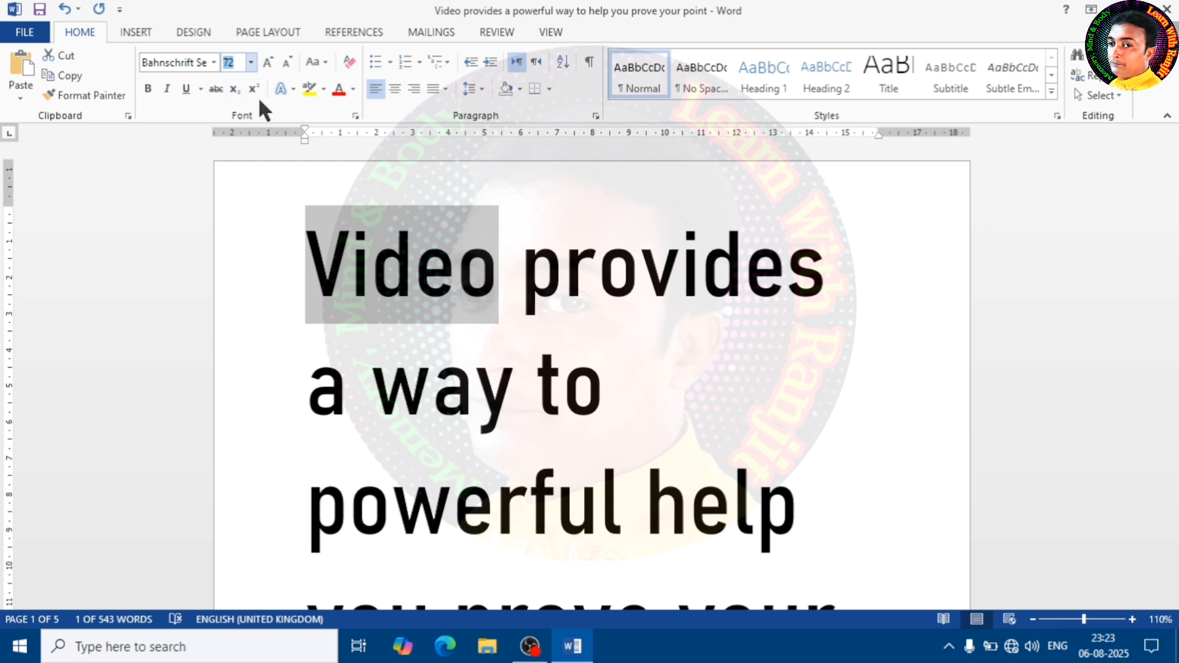
{"action": "type", "text": "120"}
{"action": "key", "text": "Return"}
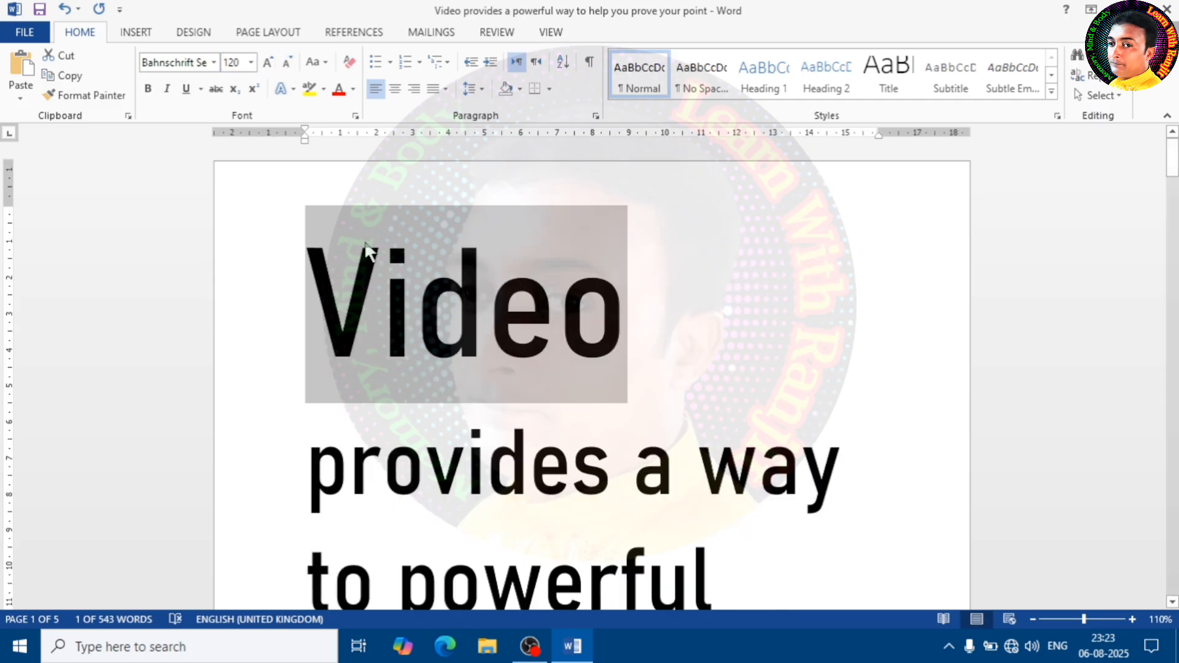
{"action": "left_click", "coordinate": [500, 316]}
{"action": "left_click", "coordinate": [405, 330]}
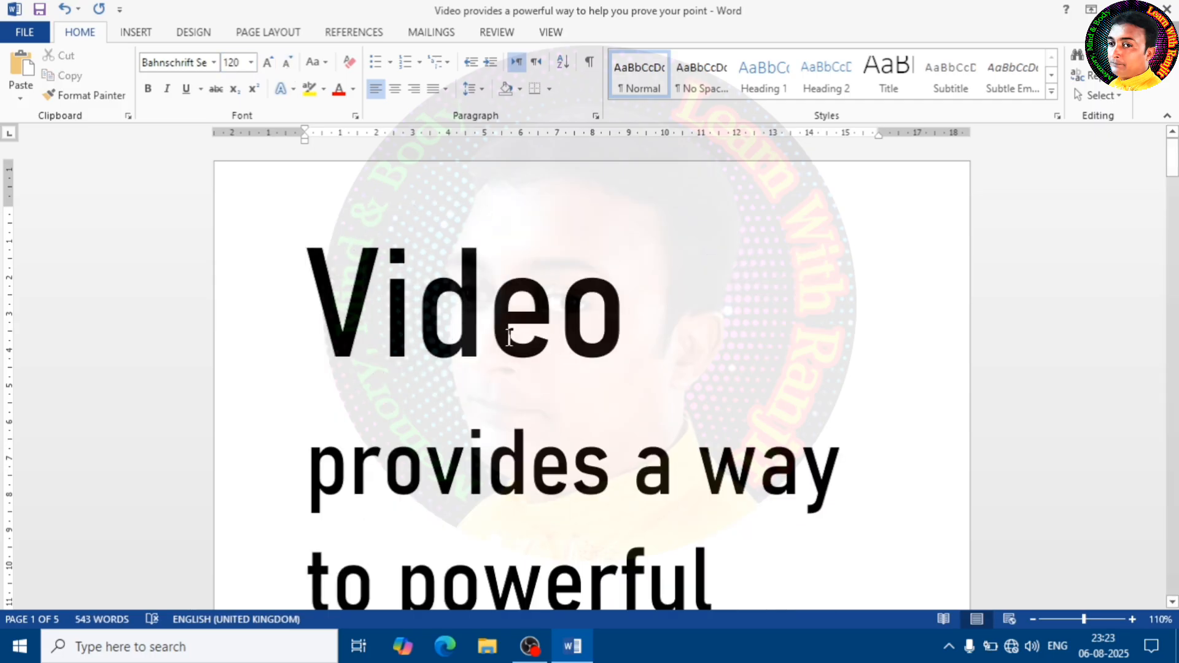
- Set the opening word "Video" to a custom font size of 150
{"action": "left_click_drag", "start_coordinate": [563, 316], "coordinate": [320, 329]}
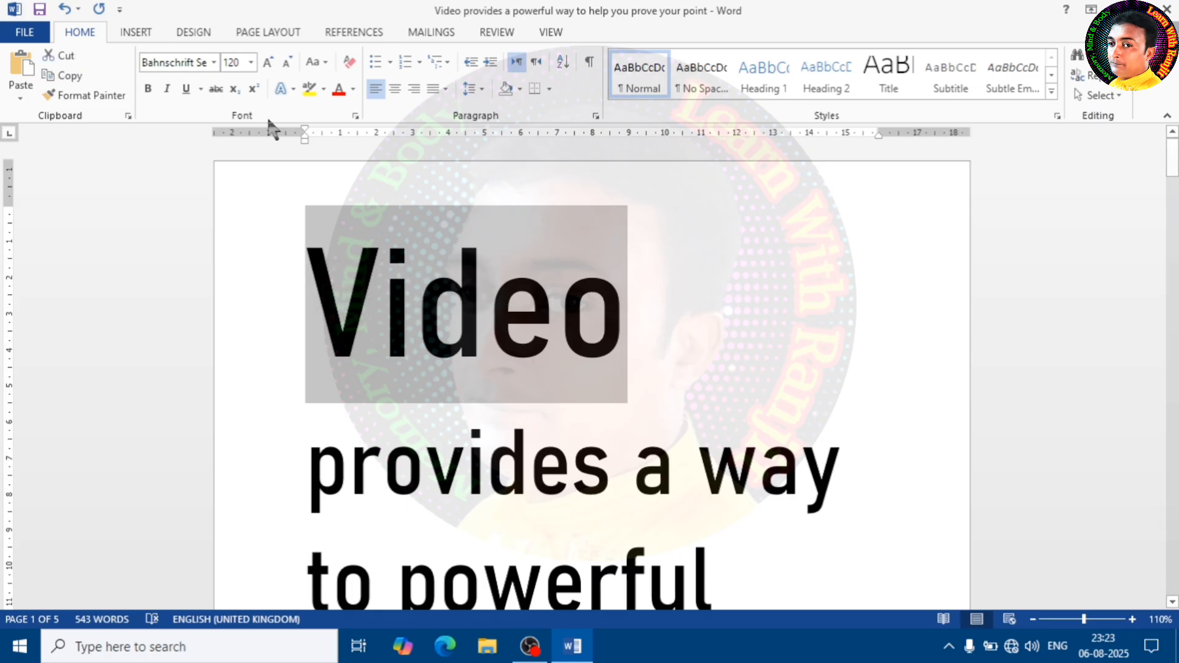
{"action": "type", "text": "15"}
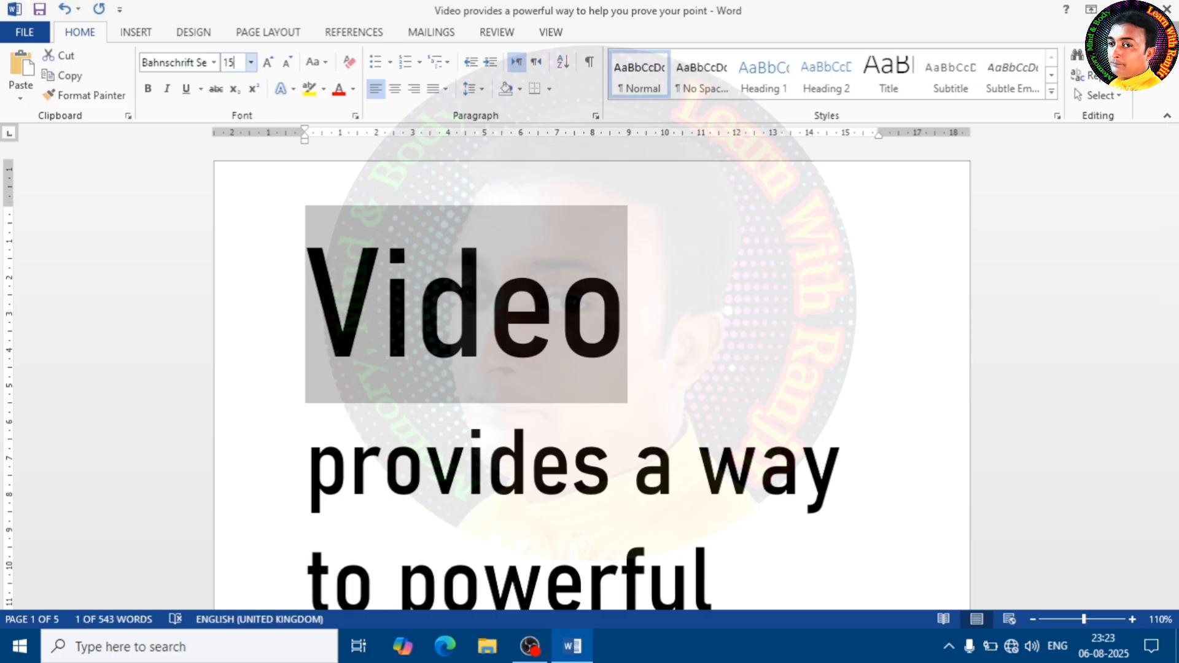
{"action": "key", "text": "Return"}
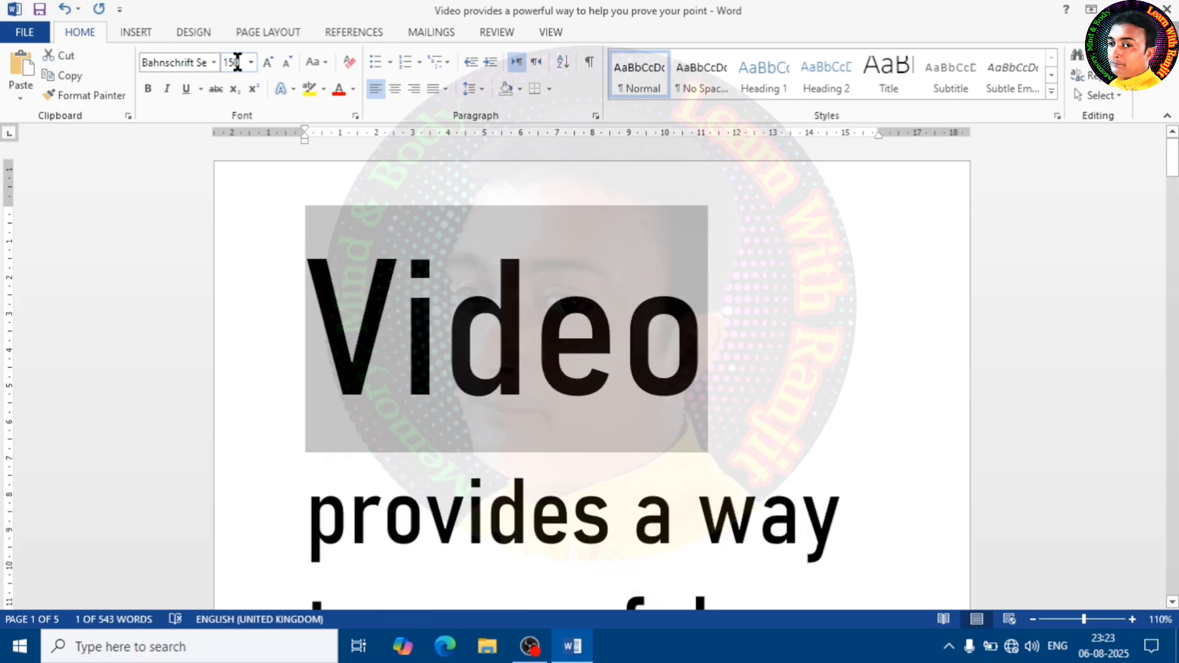
{"action": "left_click", "coordinate": [520, 341]}
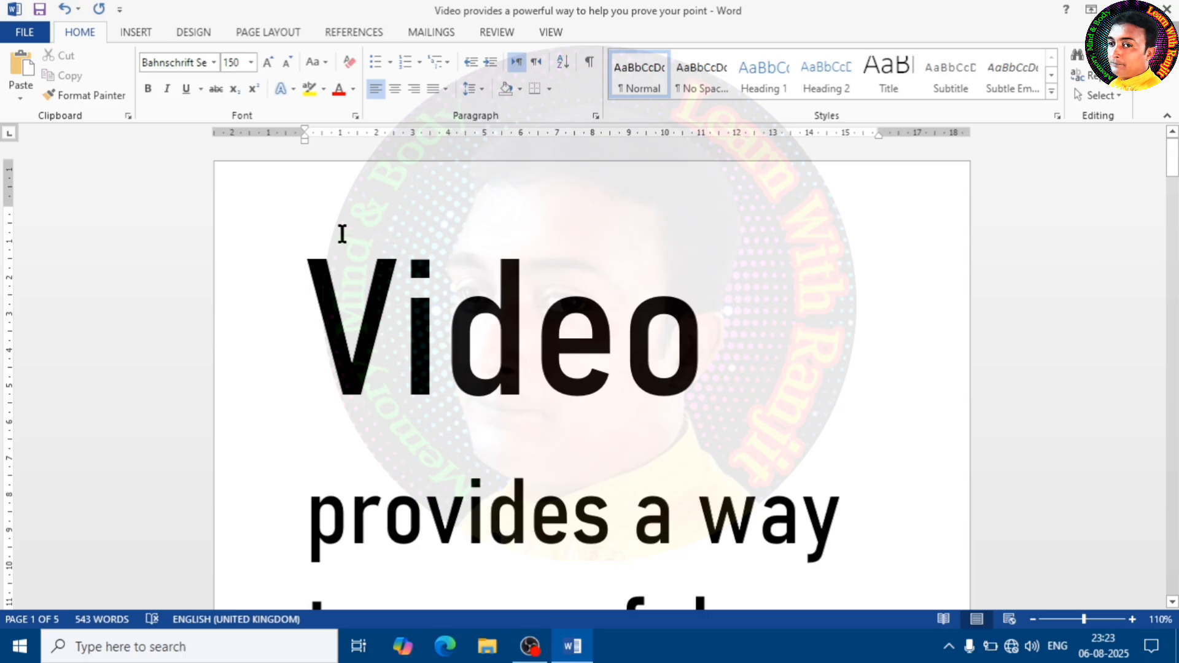
- Undo all the font size changes made to the first paragraph and its opening word
{"action": "key", "text": "ctrl+z"}
{"action": "key", "text": "ctrl+z"}
{"action": "key", "text": "ctrl+z"}
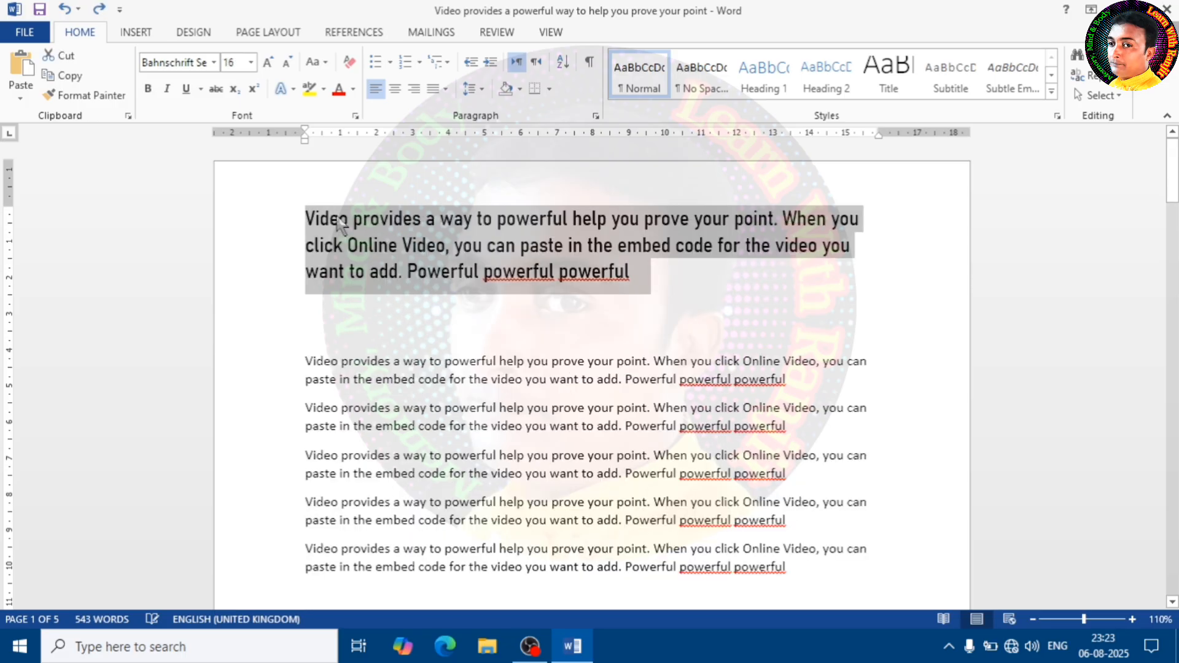
{"action": "key", "text": "ctrl+z"}
{"action": "left_click", "coordinate": [471, 233]}
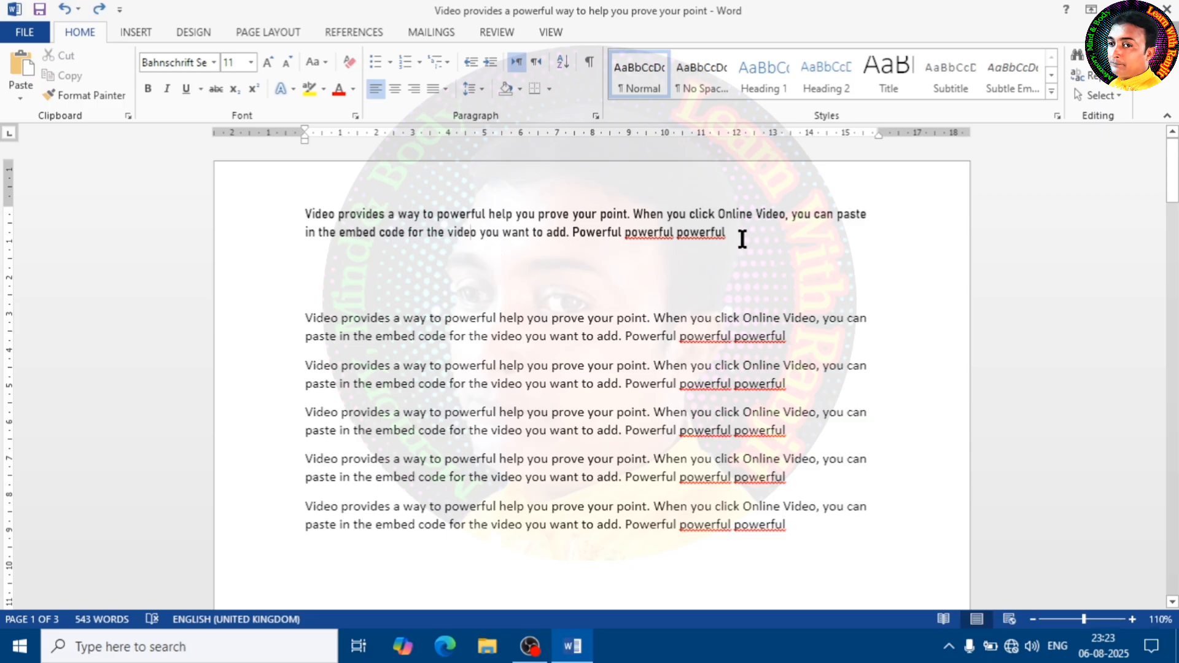
- Select the whole first paragraph and increase its font size step by step to 22 with Increase Font Size
{"action": "left_click_drag", "start_coordinate": [742, 238], "coordinate": [295, 221]}
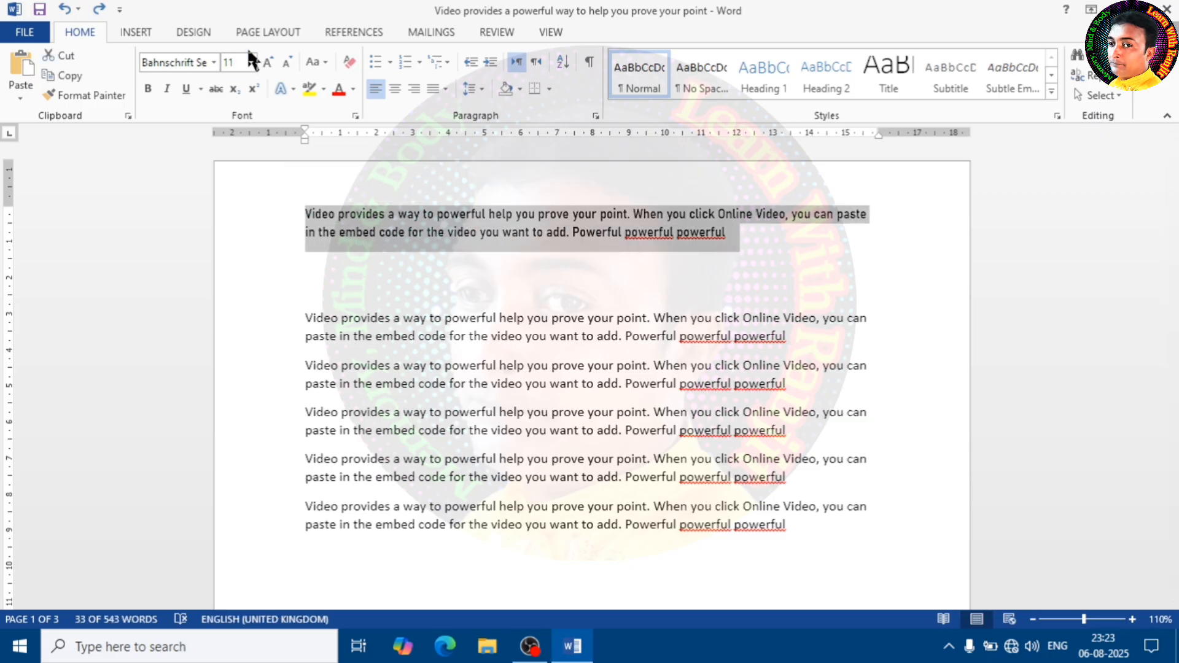
{"action": "left_click", "coordinate": [251, 63]}
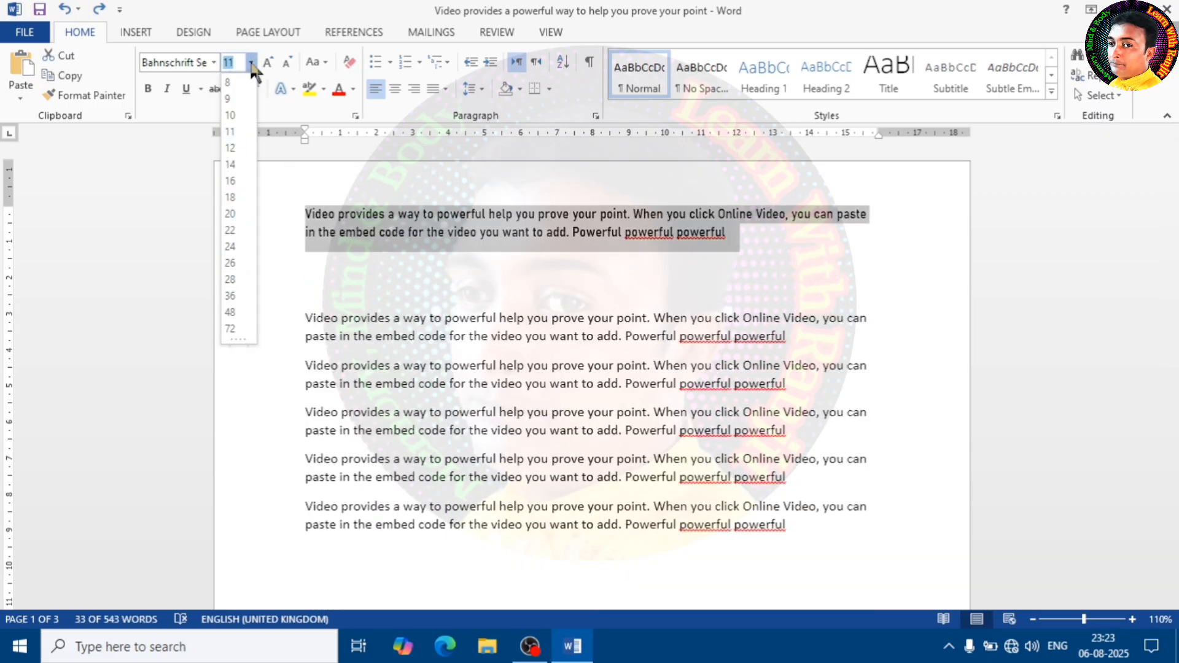
{"action": "left_click", "coordinate": [252, 64]}
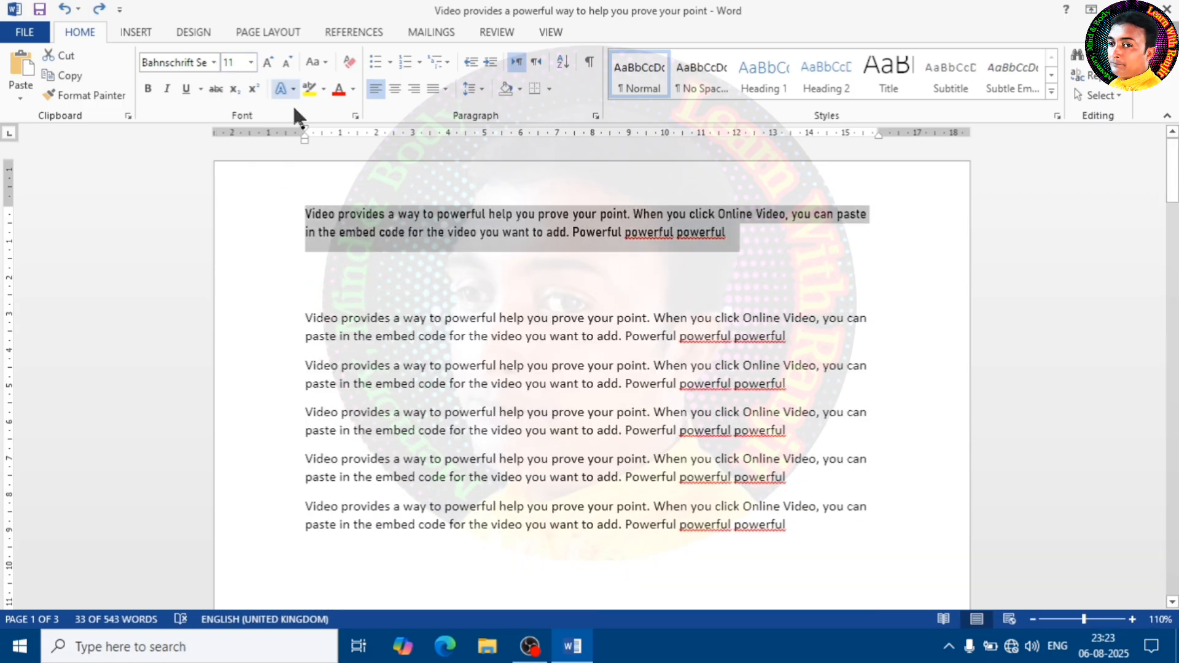
{"action": "left_click", "coordinate": [269, 61]}
{"action": "left_click", "coordinate": [268, 61]}
{"action": "left_click", "coordinate": [267, 61]}
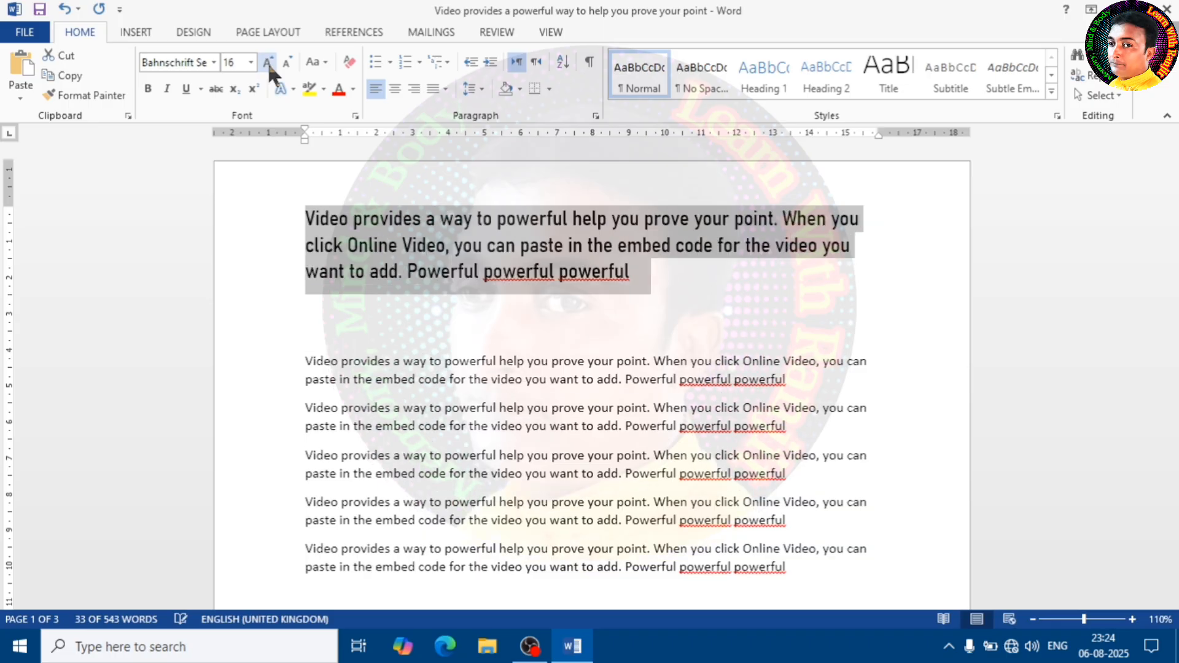
{"action": "left_click", "coordinate": [268, 61]}
{"action": "left_click", "coordinate": [267, 61]}
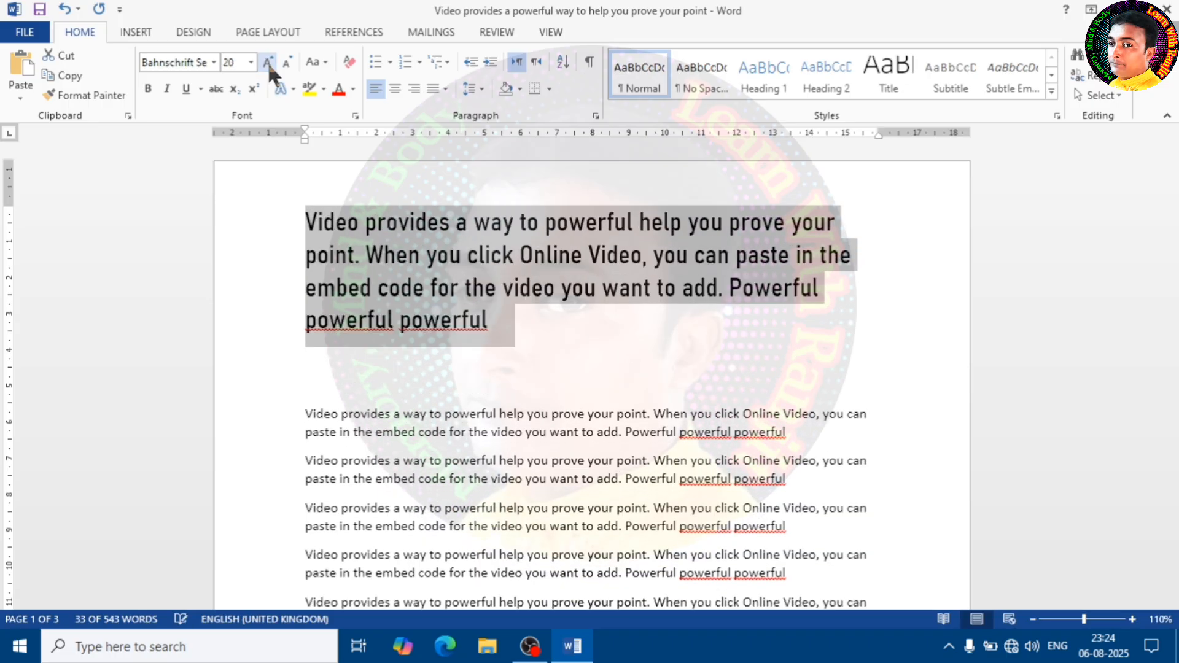
{"action": "left_click", "coordinate": [267, 62]}
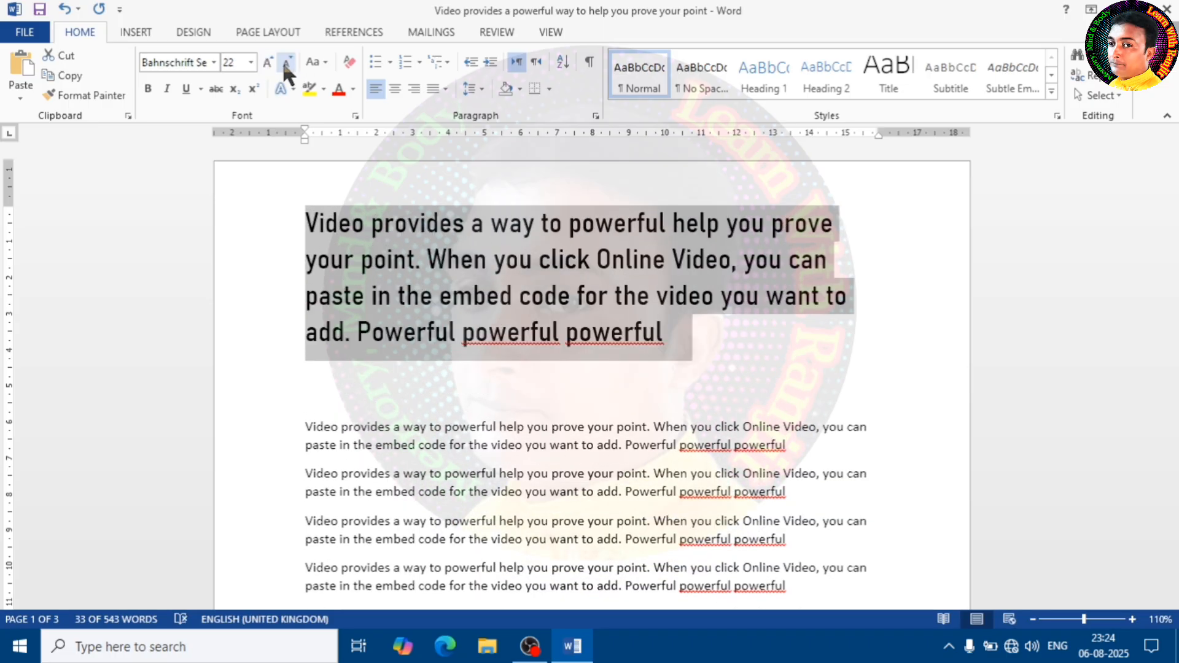
- Reduce the first paragraph's font size step by step to 12 with Decrease Font Size
{"action": "left_click", "coordinate": [283, 64]}
{"action": "left_click", "coordinate": [283, 64]}
{"action": "left_click", "coordinate": [284, 63]}
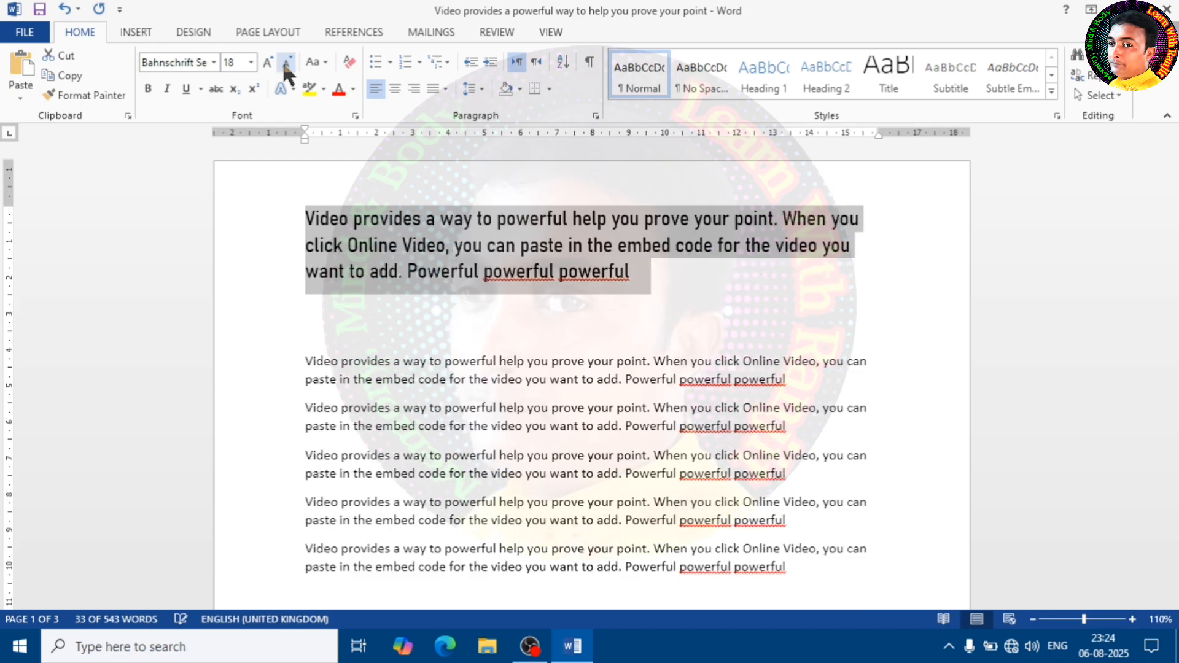
{"action": "left_click", "coordinate": [283, 64]}
{"action": "left_click", "coordinate": [284, 63]}
{"action": "left_click", "coordinate": [283, 64]}
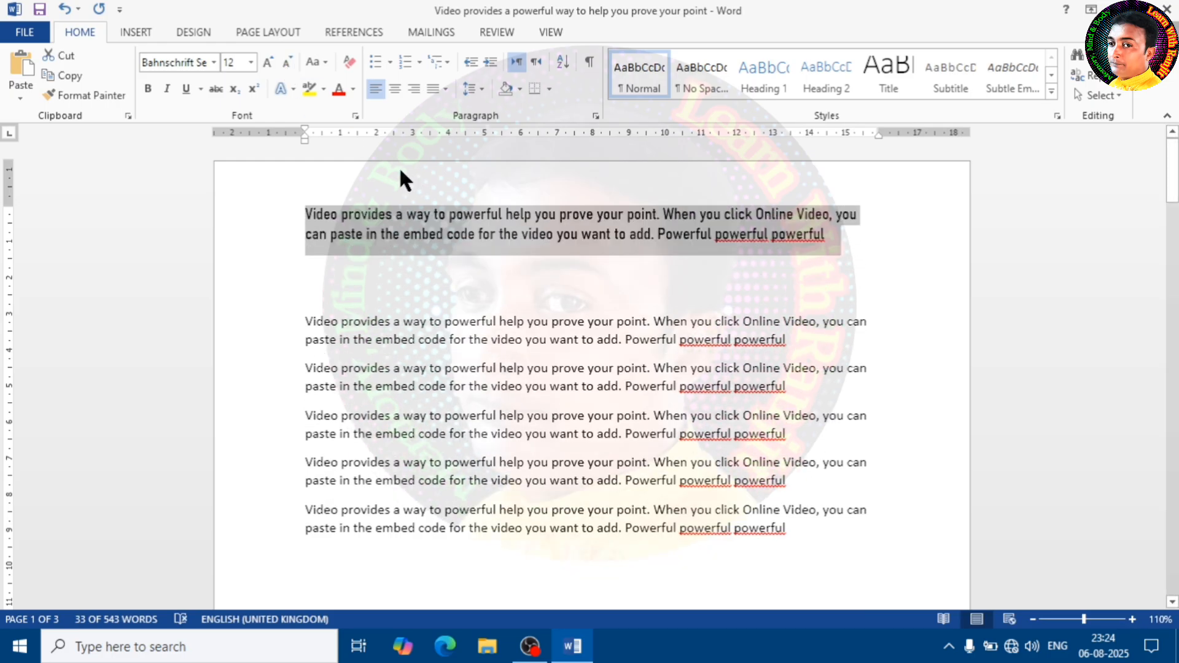
- Grow the selected first paragraph through the preset font sizes up to 28 with Increase Font Size
{"action": "left_click", "coordinate": [251, 63]}
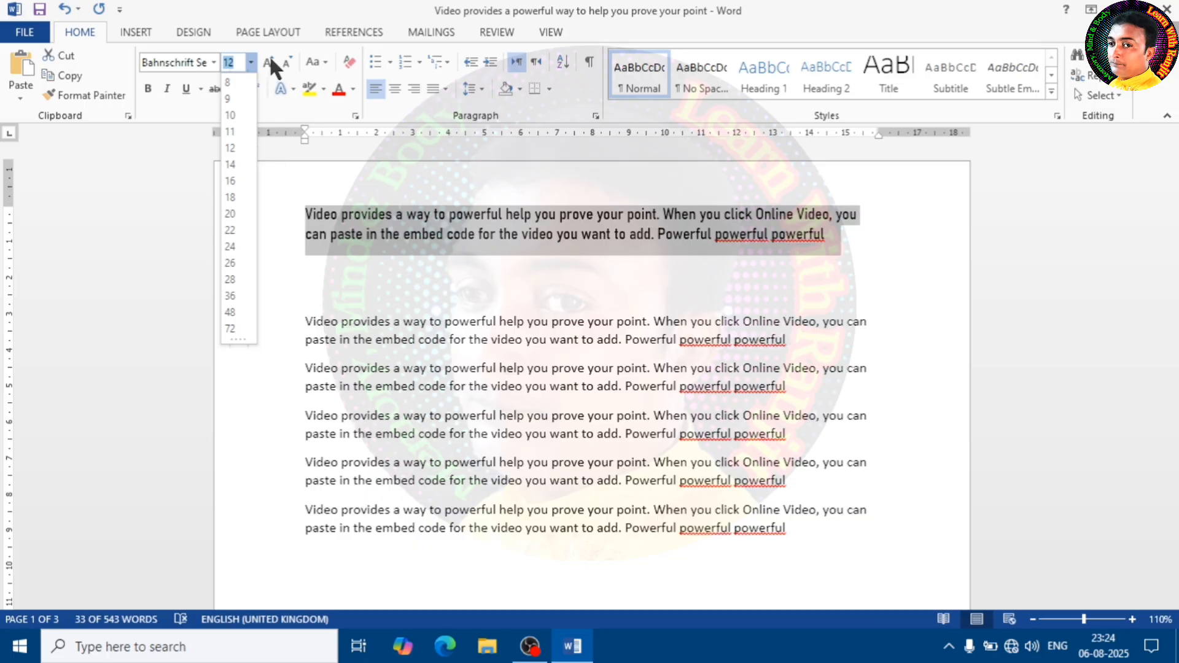
{"action": "left_click", "coordinate": [269, 62]}
{"action": "left_click", "coordinate": [269, 62]}
{"action": "left_click", "coordinate": [269, 61]}
{"action": "left_click", "coordinate": [268, 62]}
{"action": "left_click", "coordinate": [268, 61]}
{"action": "left_click", "coordinate": [269, 61]}
{"action": "left_click", "coordinate": [269, 62]}
{"action": "left_click", "coordinate": [268, 61]}
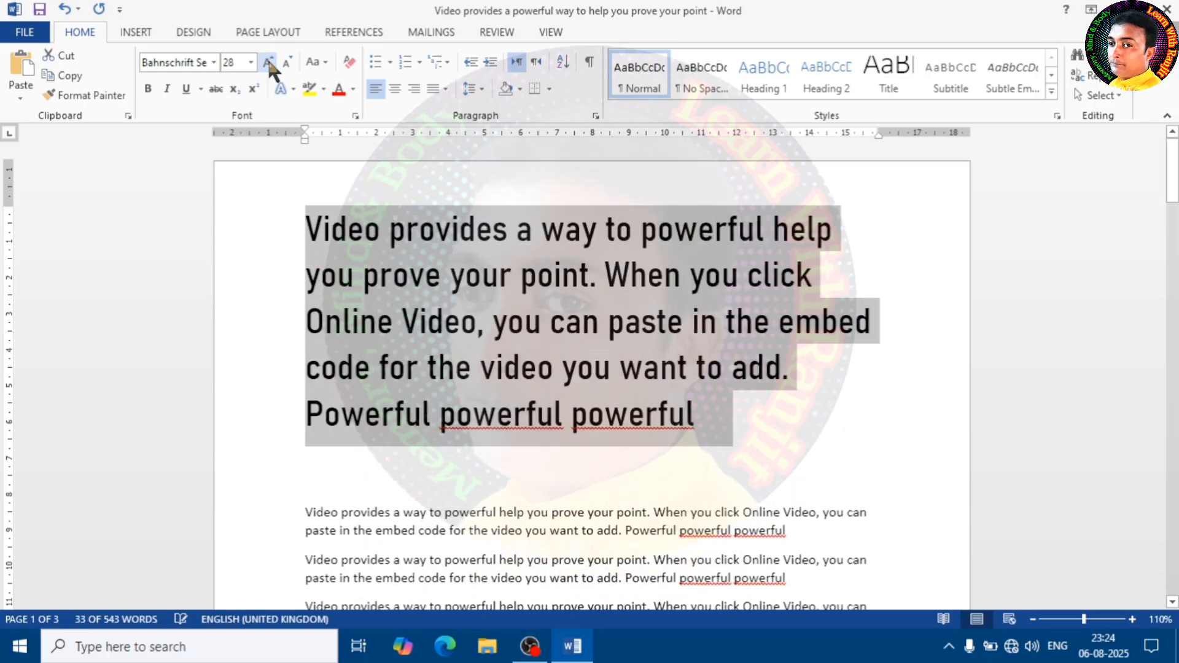
- Shrink the first paragraph back down to font size 12 with Decrease Font Size and deselect it
{"action": "left_click", "coordinate": [285, 63]}
{"action": "left_click", "coordinate": [284, 64]}
{"action": "left_click", "coordinate": [285, 63]}
{"action": "left_click", "coordinate": [284, 64]}
{"action": "left_click", "coordinate": [284, 63]}
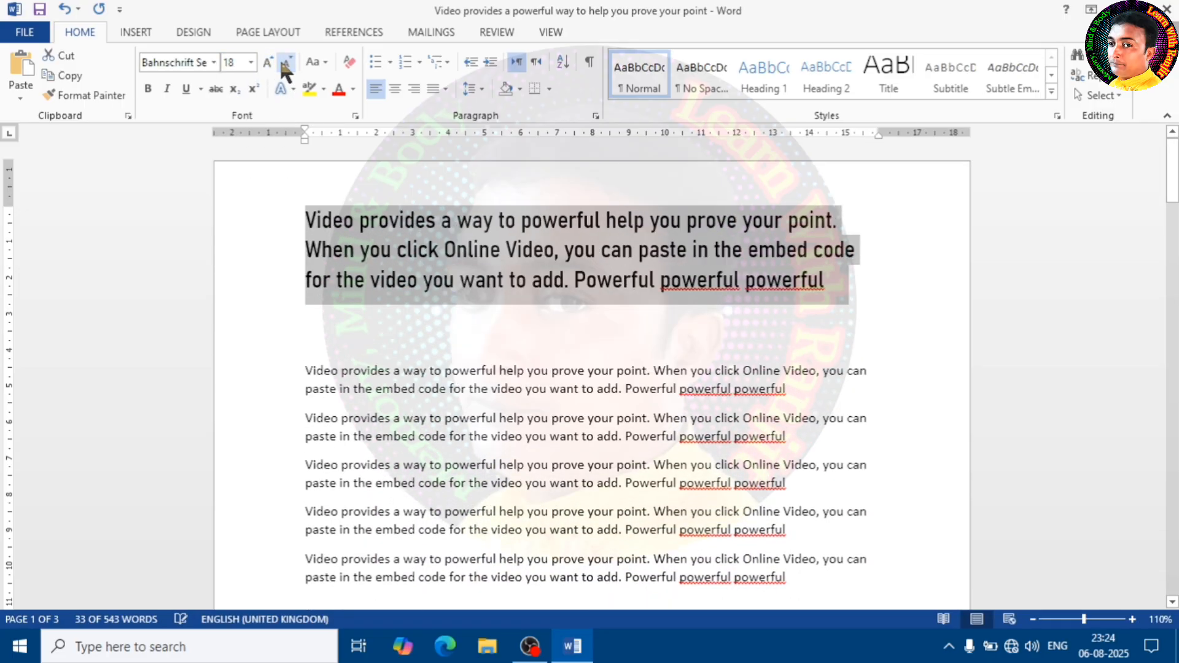
{"action": "left_click", "coordinate": [284, 63]}
{"action": "left_click", "coordinate": [285, 63]}
{"action": "left_click", "coordinate": [284, 63]}
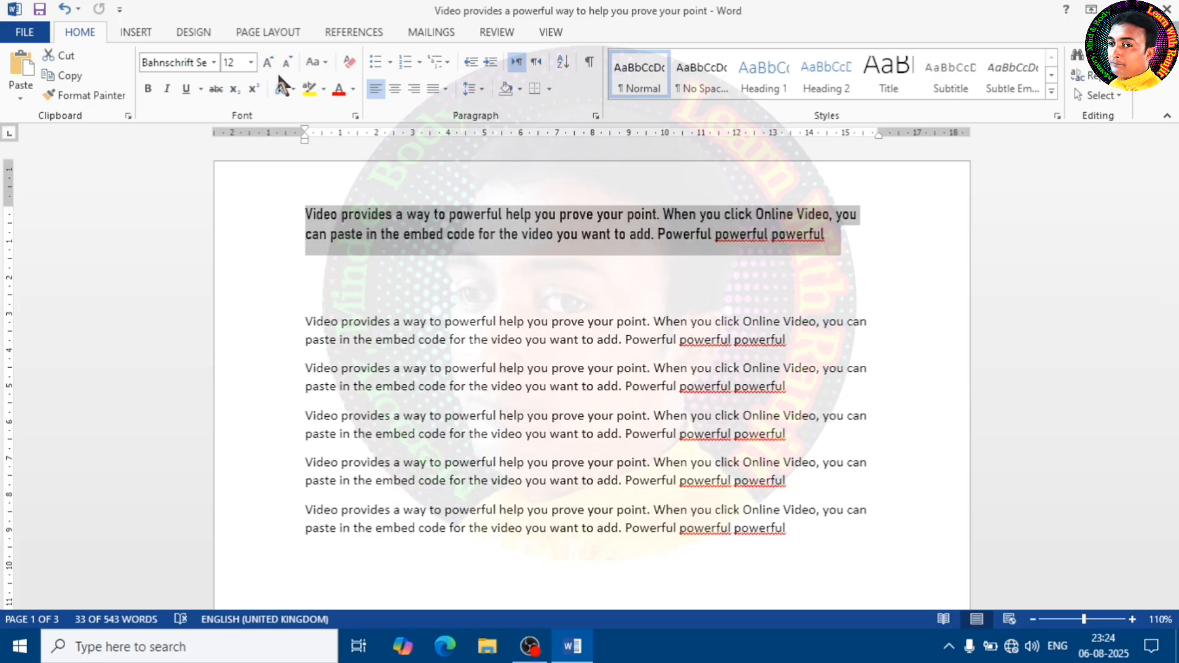
{"action": "left_click", "coordinate": [500, 240]}
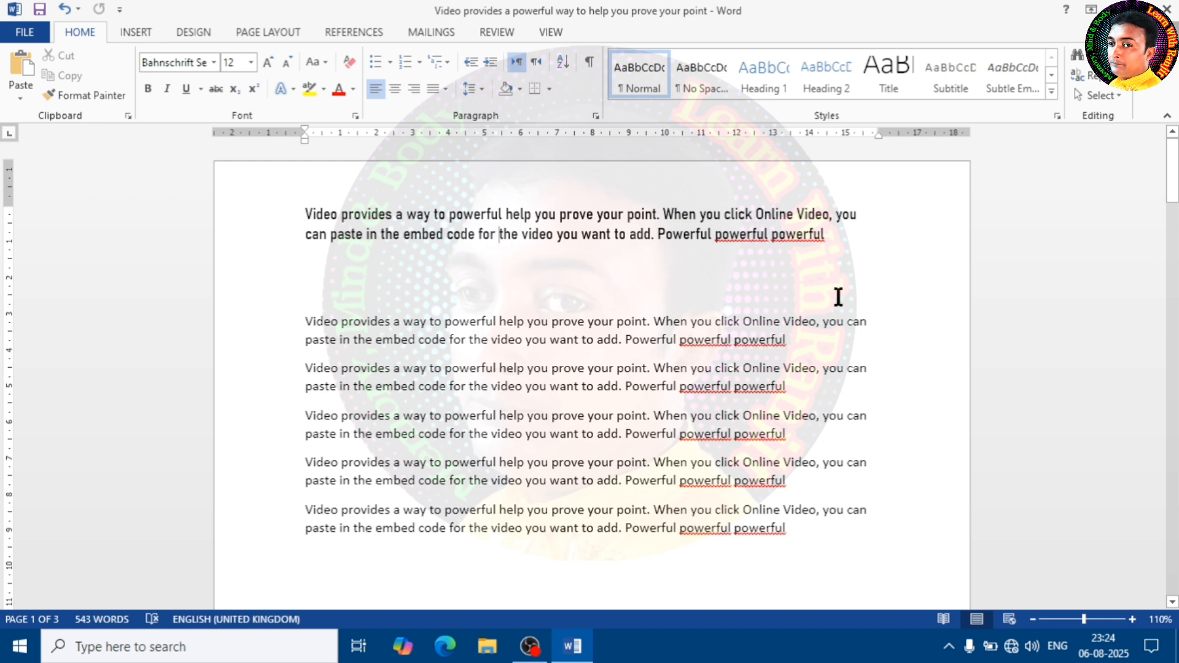
{"action": "left_click_drag", "start_coordinate": [830, 240], "coordinate": [301, 230]}
{"action": "left_click", "coordinate": [436, 234]}
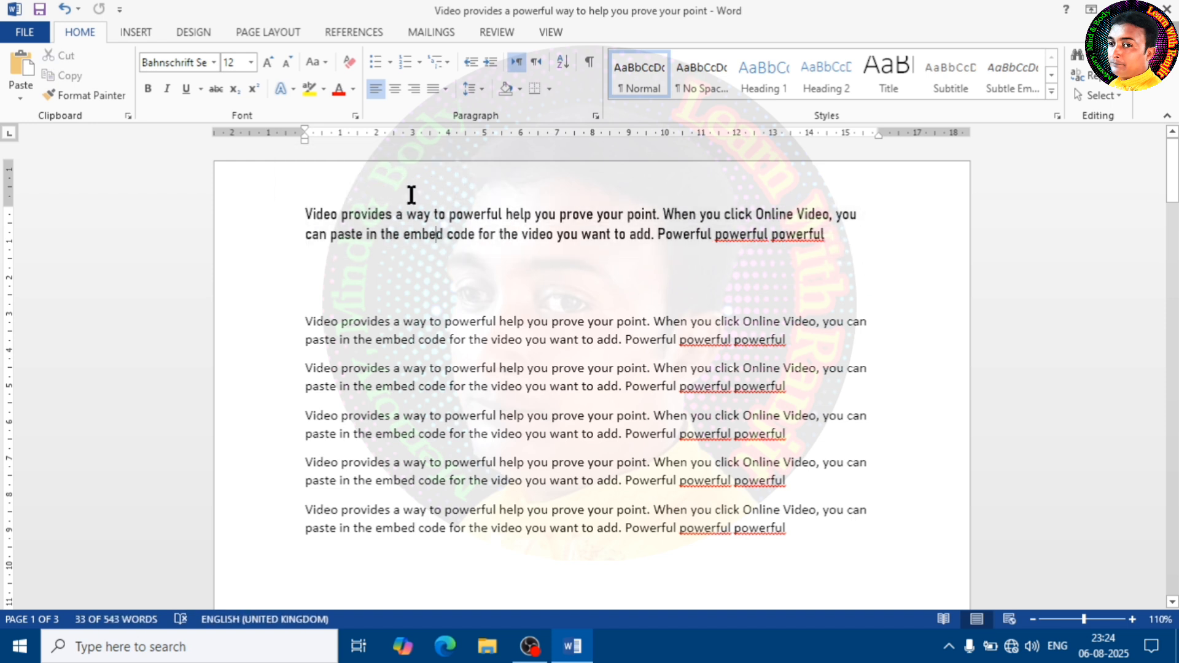
{"action": "left_click", "coordinate": [322, 59]}
{"action": "left_click", "coordinate": [514, 226]}
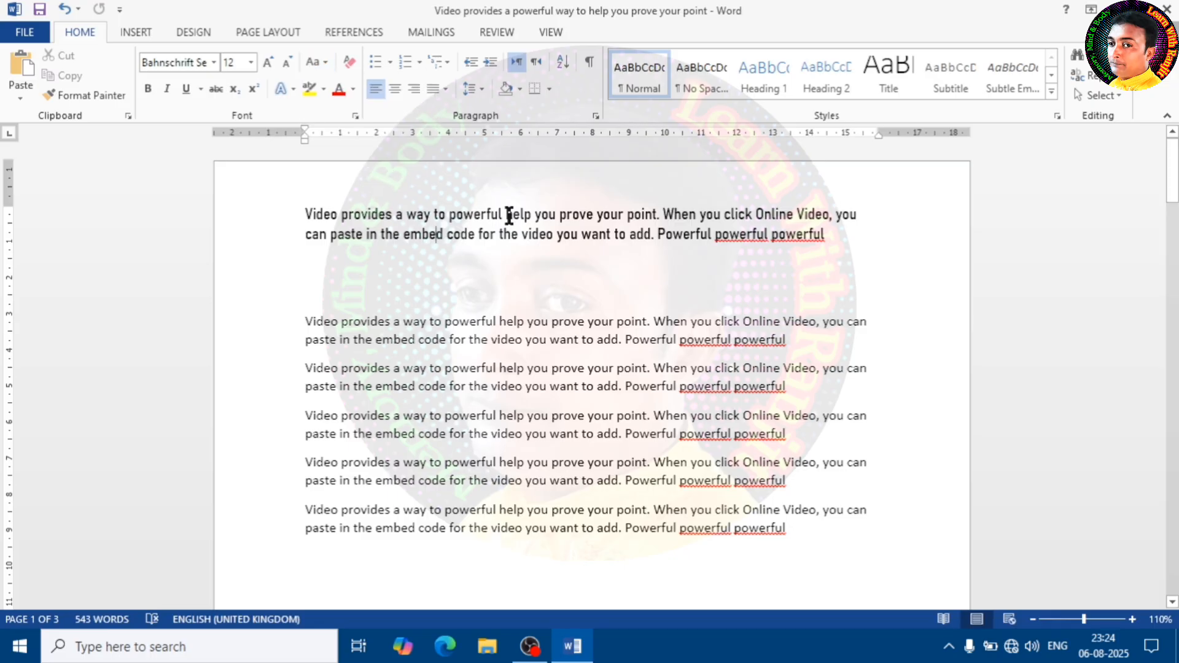
{"action": "left_click", "coordinate": [844, 244]}
{"action": "left_click_drag", "start_coordinate": [815, 244], "coordinate": [303, 211]}
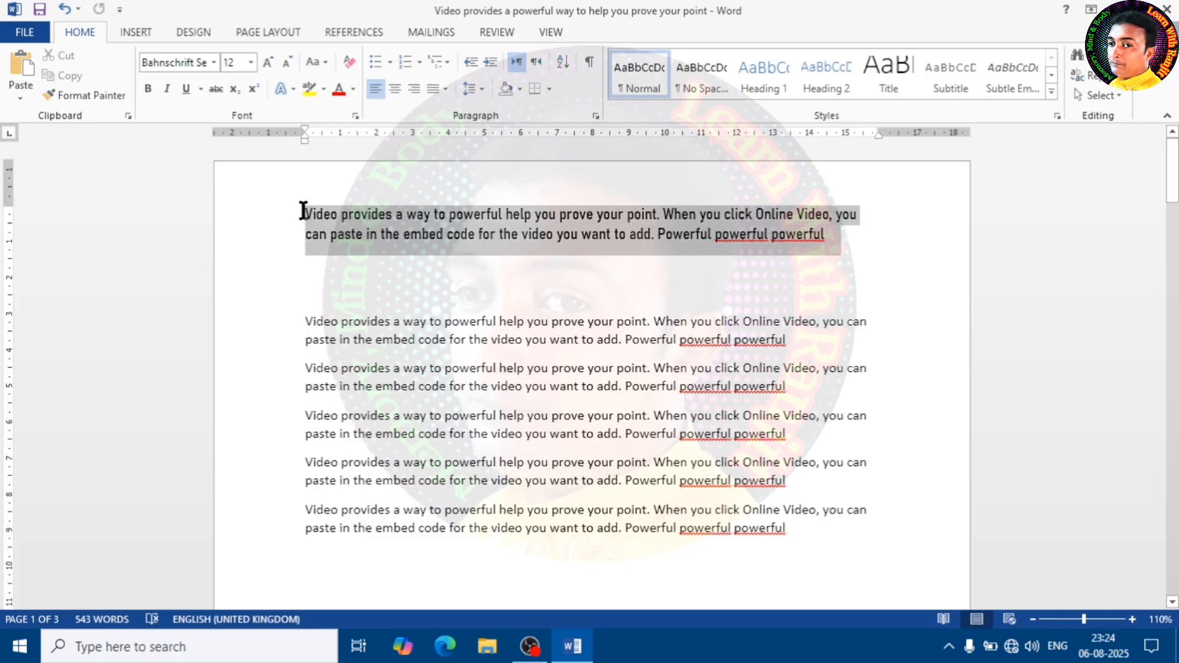
{"action": "left_click", "coordinate": [583, 246]}
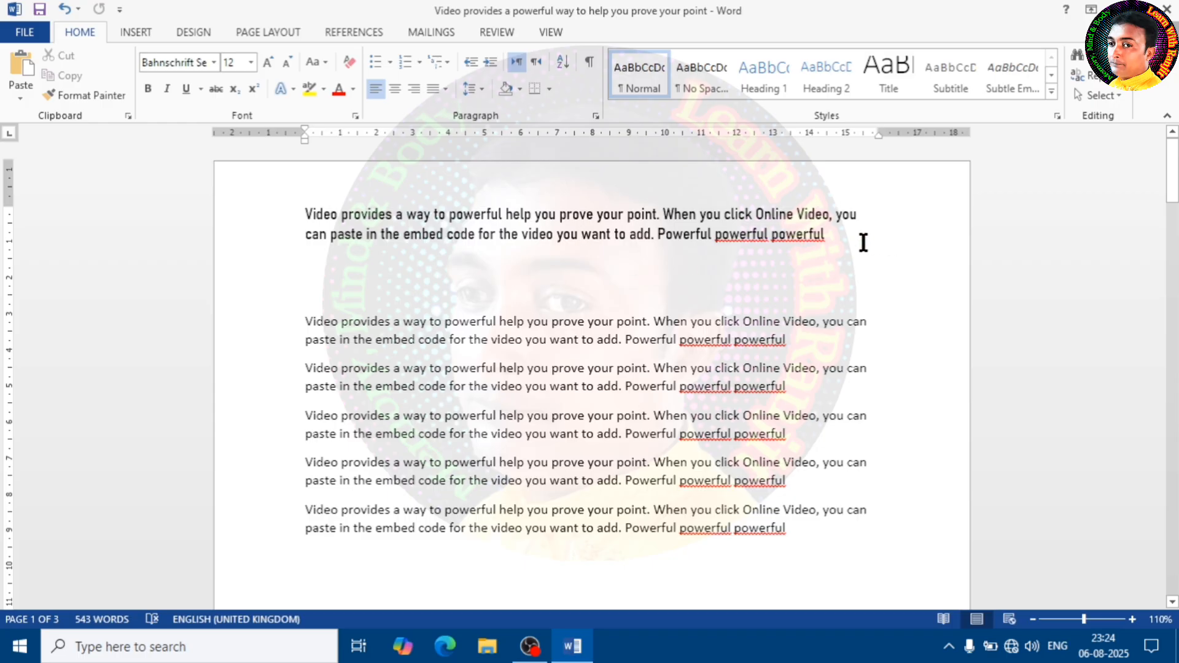
- Delete the whole first paragraph and undo the deletion
{"action": "left_click_drag", "start_coordinate": [860, 242], "coordinate": [301, 215]}
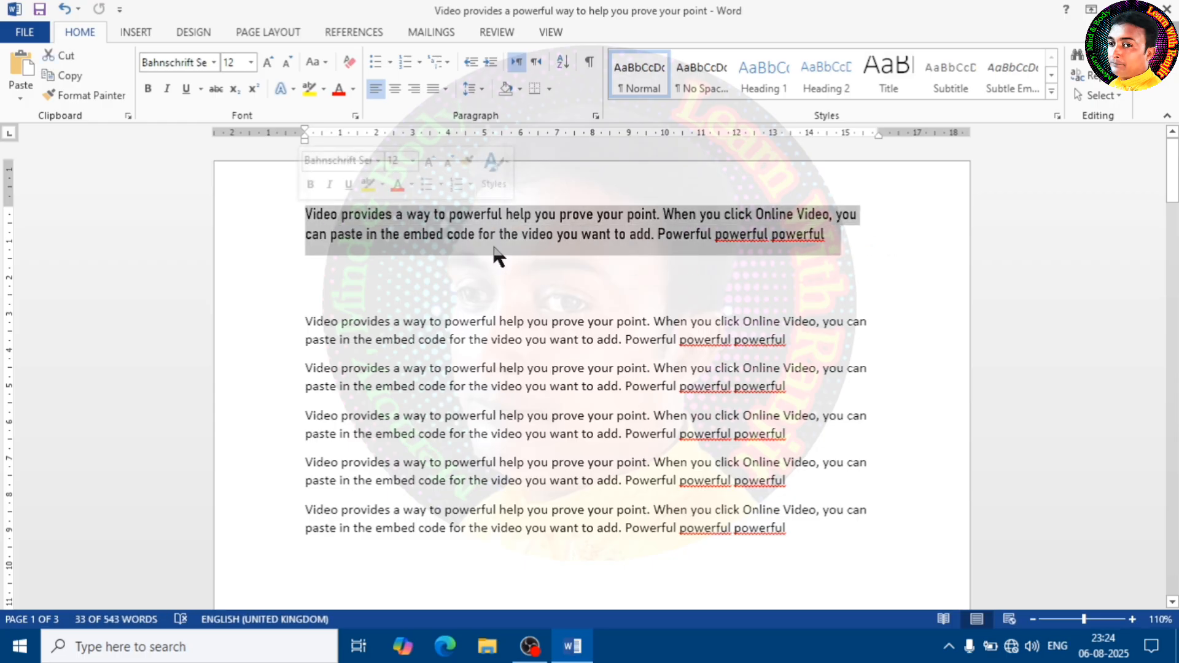
{"action": "key", "text": "Delete"}
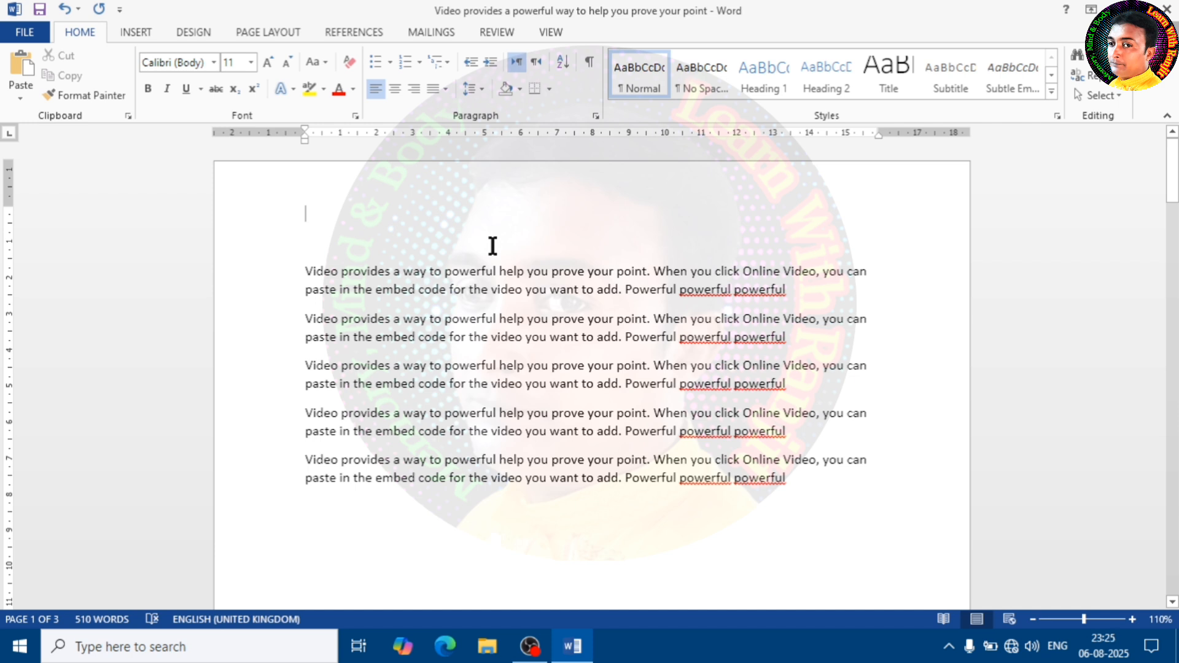
{"action": "key", "text": "ctrl+z"}
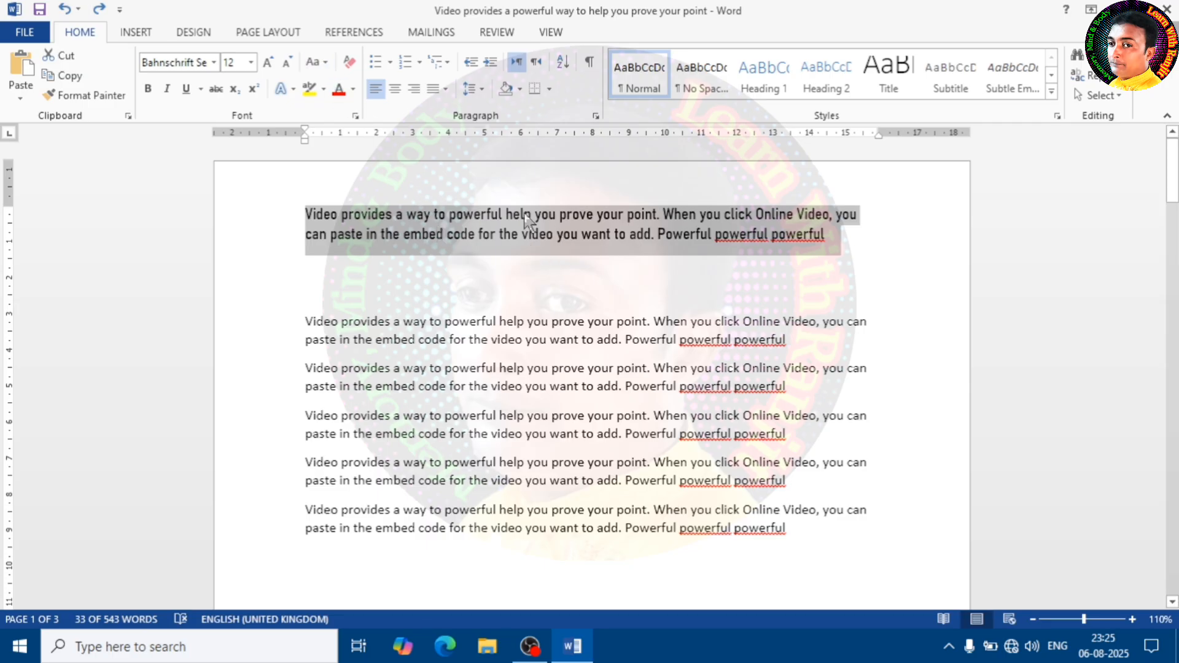
- Change the case of the selected first paragraph to UPPERCASE and deselect it
{"action": "left_click", "coordinate": [325, 63]}
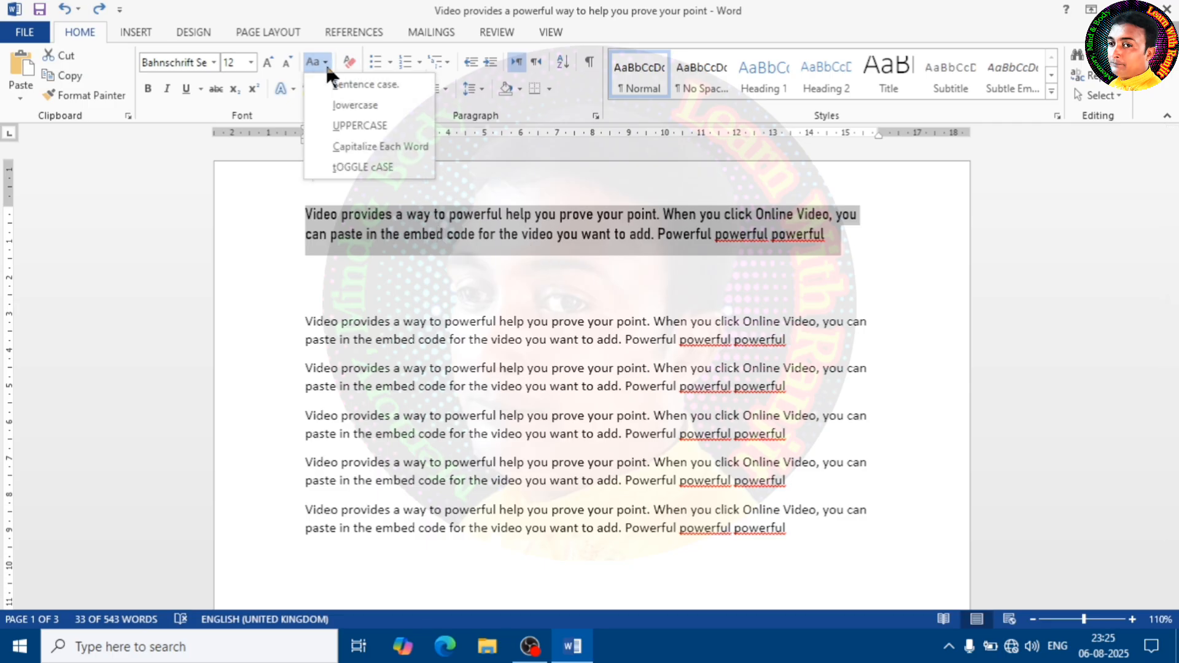
{"action": "left_click", "coordinate": [364, 126]}
{"action": "left_click", "coordinate": [525, 265]}
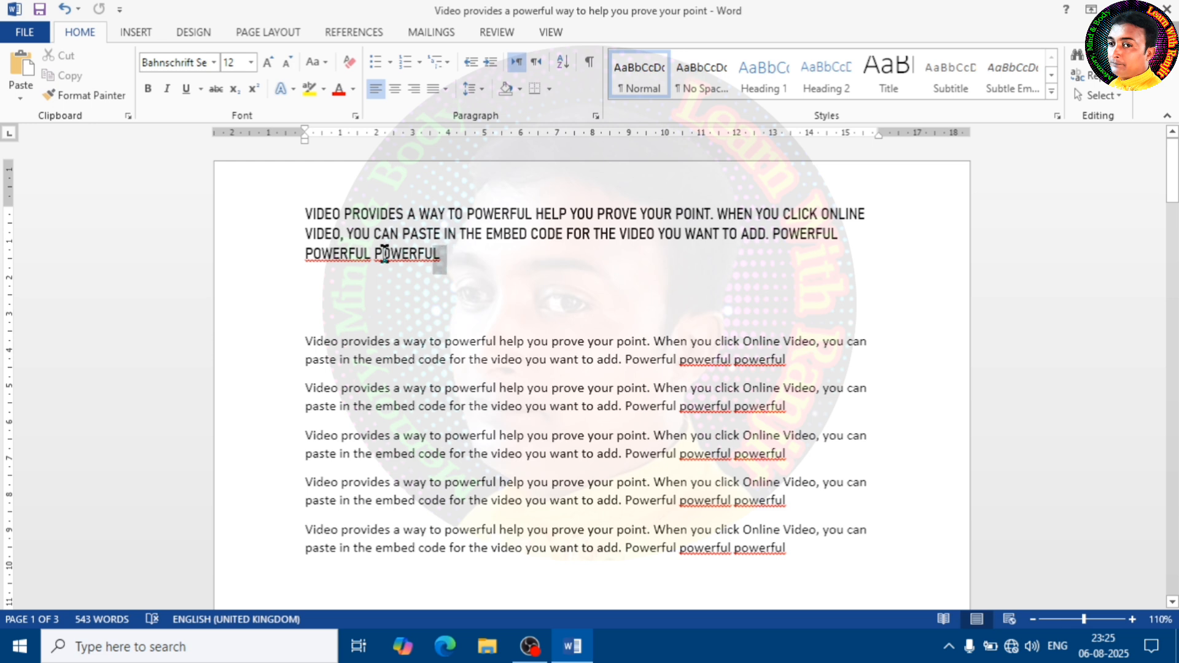
- Select the whole first paragraph, convert its text to lowercase and clear the selection
{"action": "left_click_drag", "start_coordinate": [387, 255], "coordinate": [282, 219]}
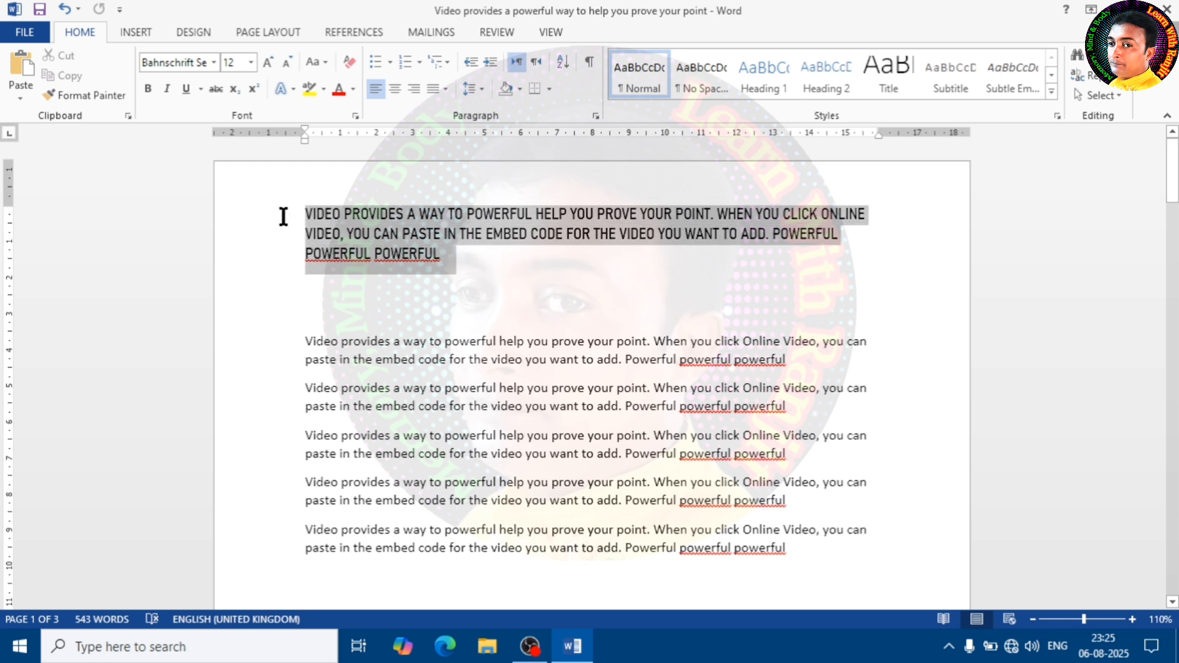
{"action": "left_click", "coordinate": [328, 62]}
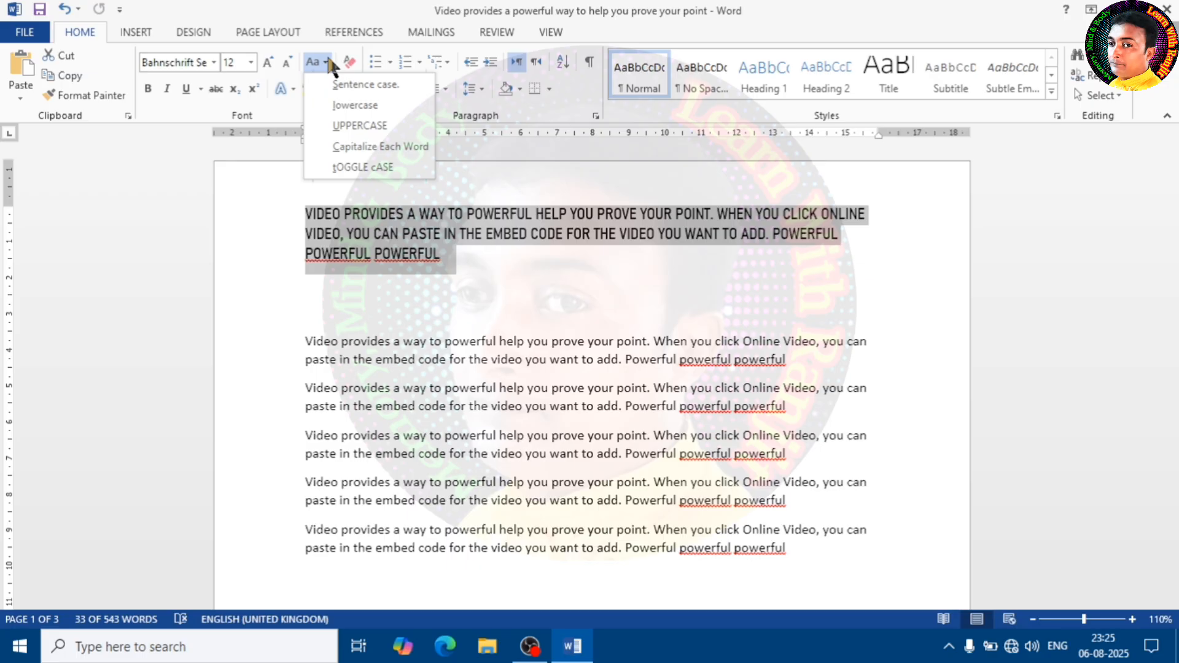
{"action": "left_click", "coordinate": [358, 105]}
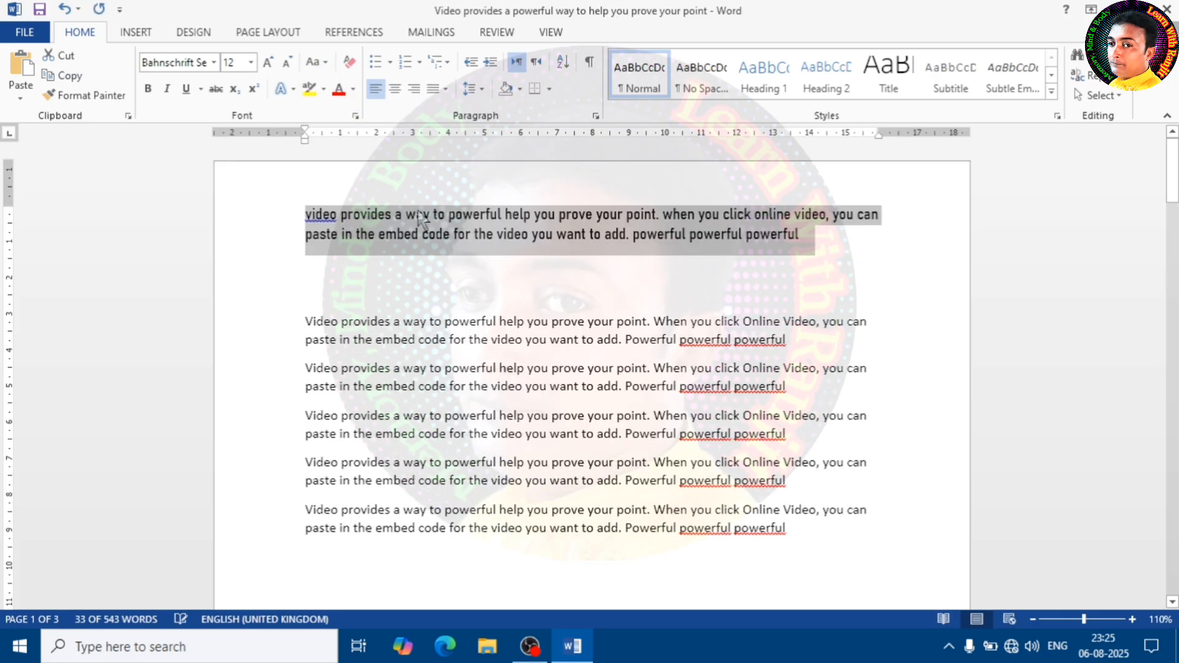
{"action": "left_click", "coordinate": [452, 234]}
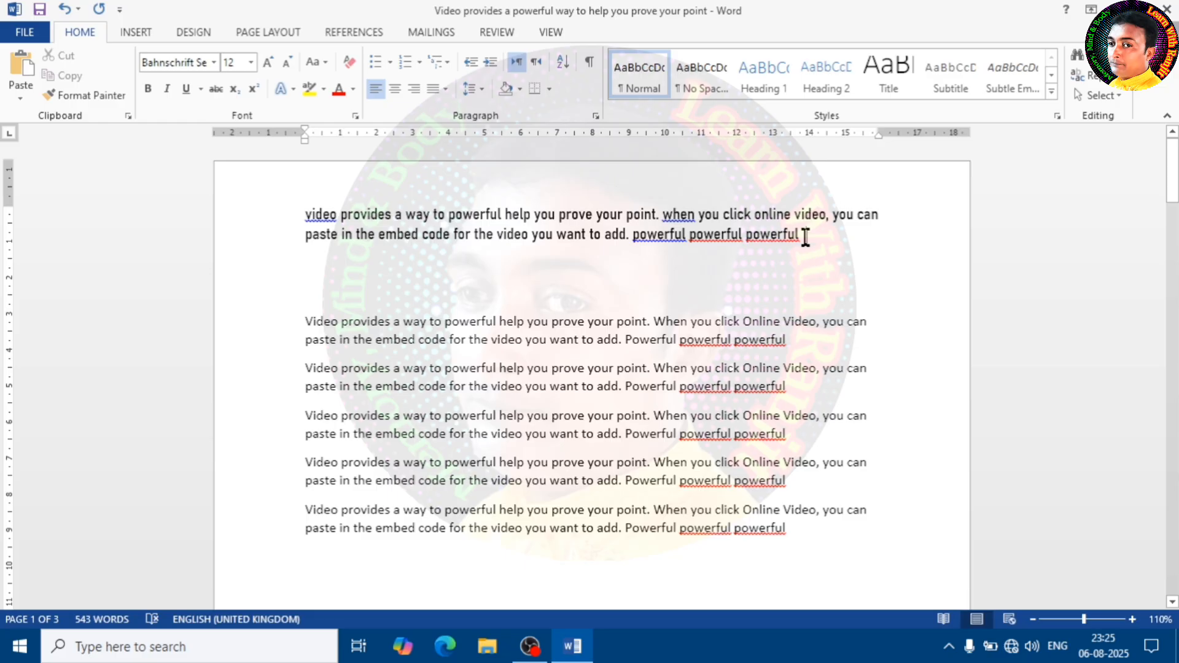
- Select the first paragraph again and apply the Capitalize Each Word case option to it
{"action": "left_click_drag", "start_coordinate": [805, 236], "coordinate": [286, 227]}
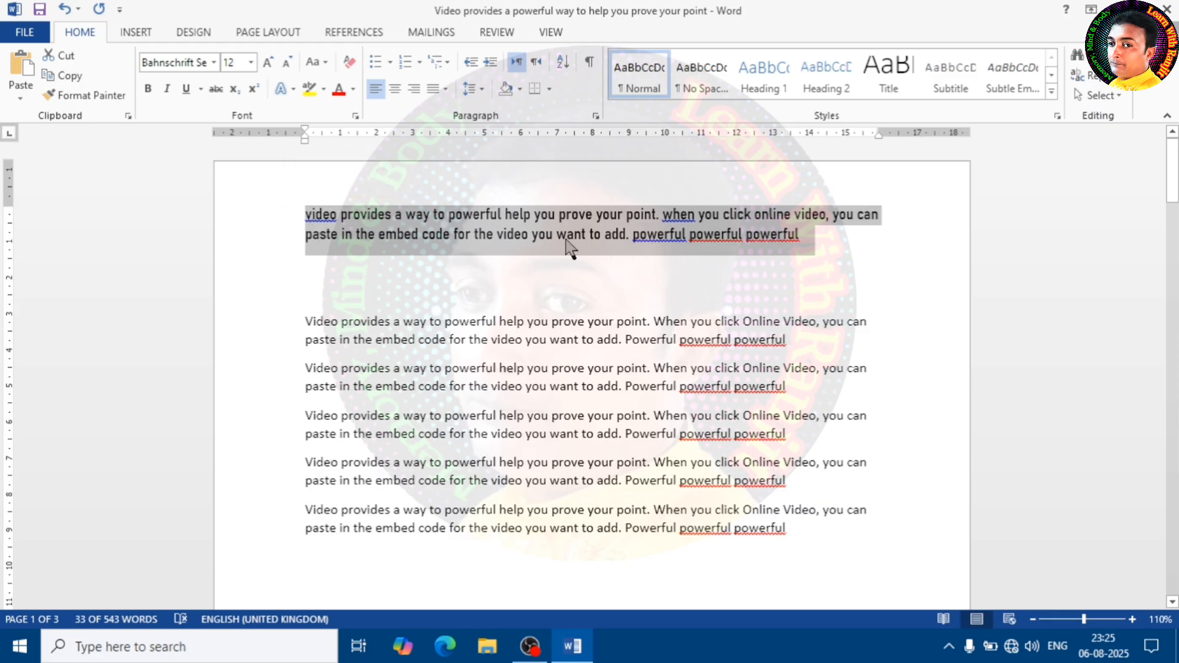
{"action": "left_click", "coordinate": [647, 256]}
{"action": "left_click_drag", "start_coordinate": [817, 239], "coordinate": [287, 219]}
{"action": "left_click", "coordinate": [326, 62]}
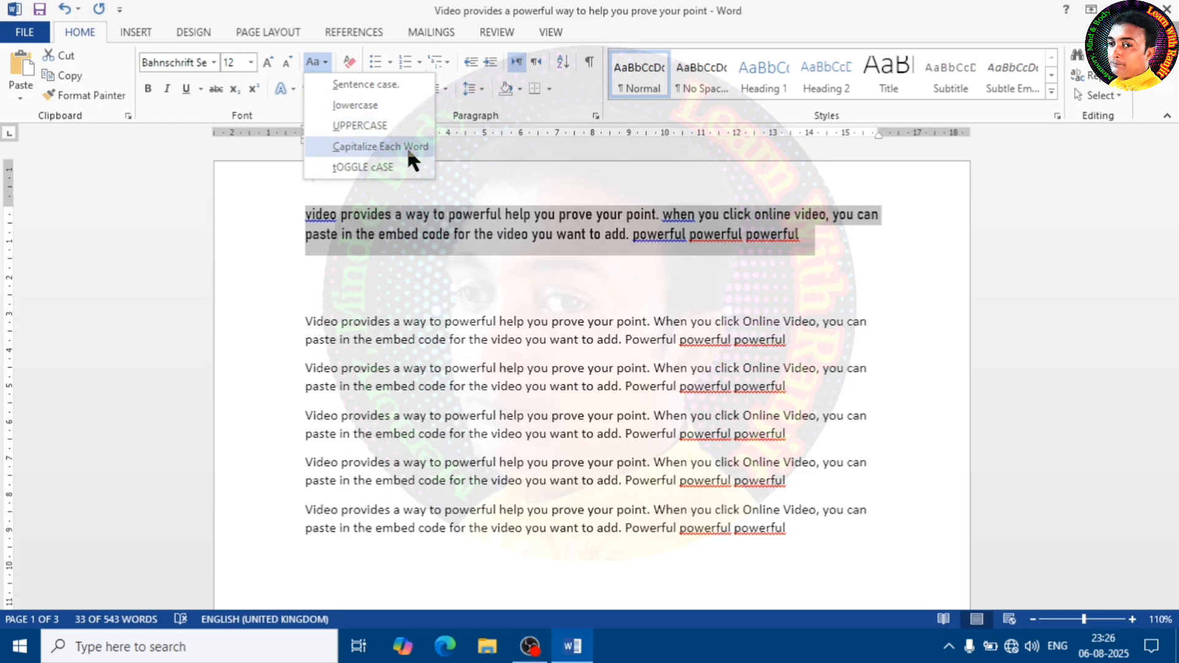
{"action": "left_click", "coordinate": [360, 147]}
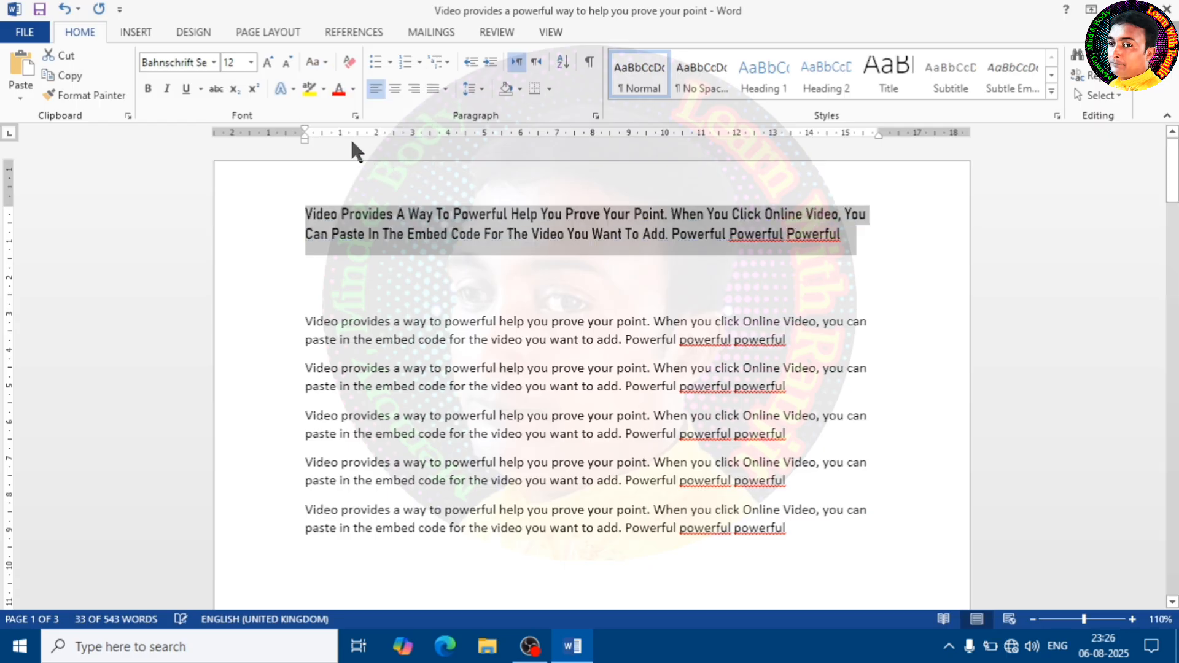
{"action": "left_click", "coordinate": [580, 241]}
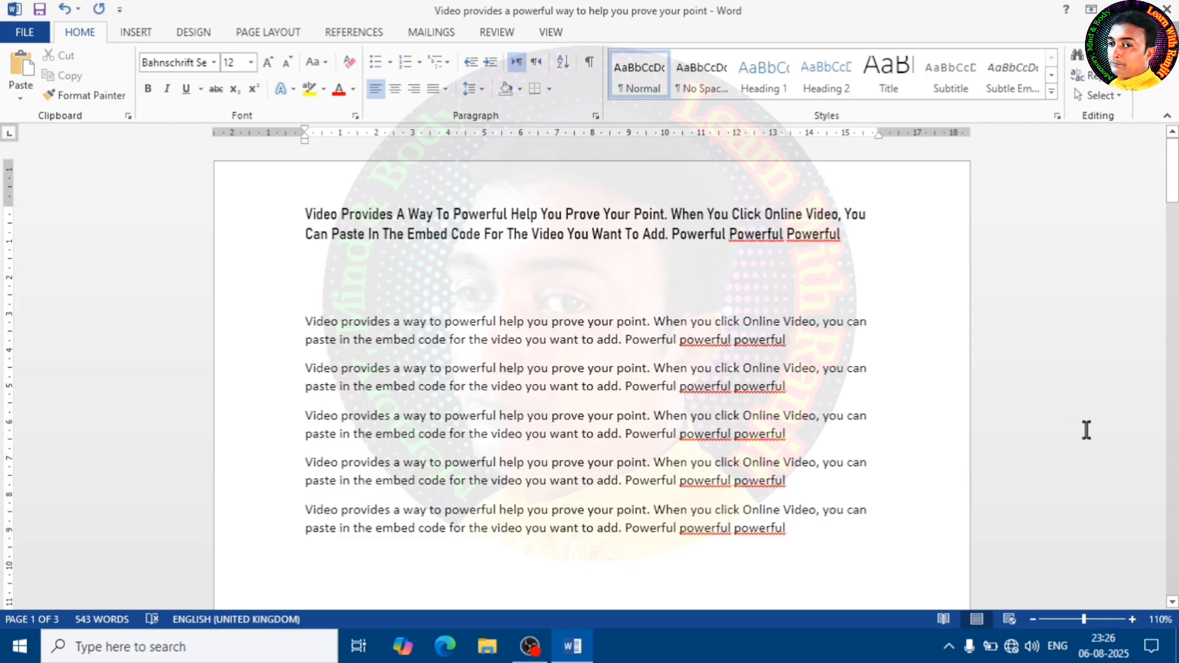
- Apply the tOGGLE cASE option to the entire first paragraph
{"action": "left_click", "coordinate": [1132, 619]}
{"action": "left_click", "coordinate": [1132, 619]}
{"action": "left_click", "coordinate": [1132, 619]}
{"action": "left_click", "coordinate": [1132, 619]}
{"action": "left_click", "coordinate": [1132, 619]}
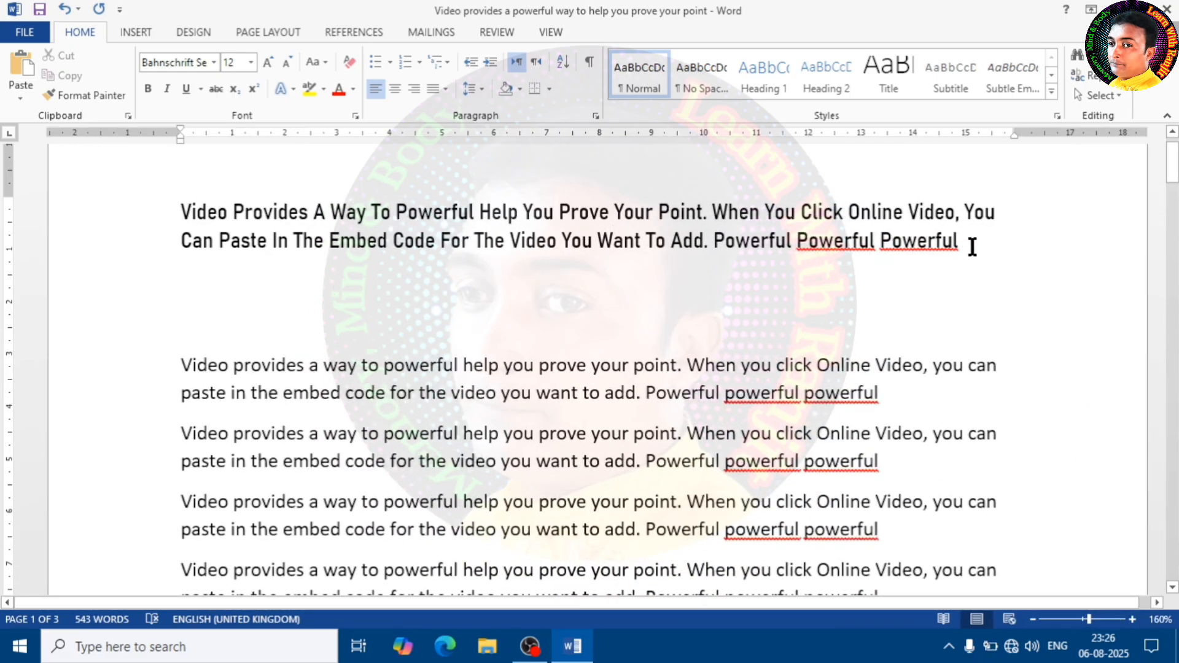
{"action": "left_click_drag", "start_coordinate": [972, 247], "coordinate": [152, 238]}
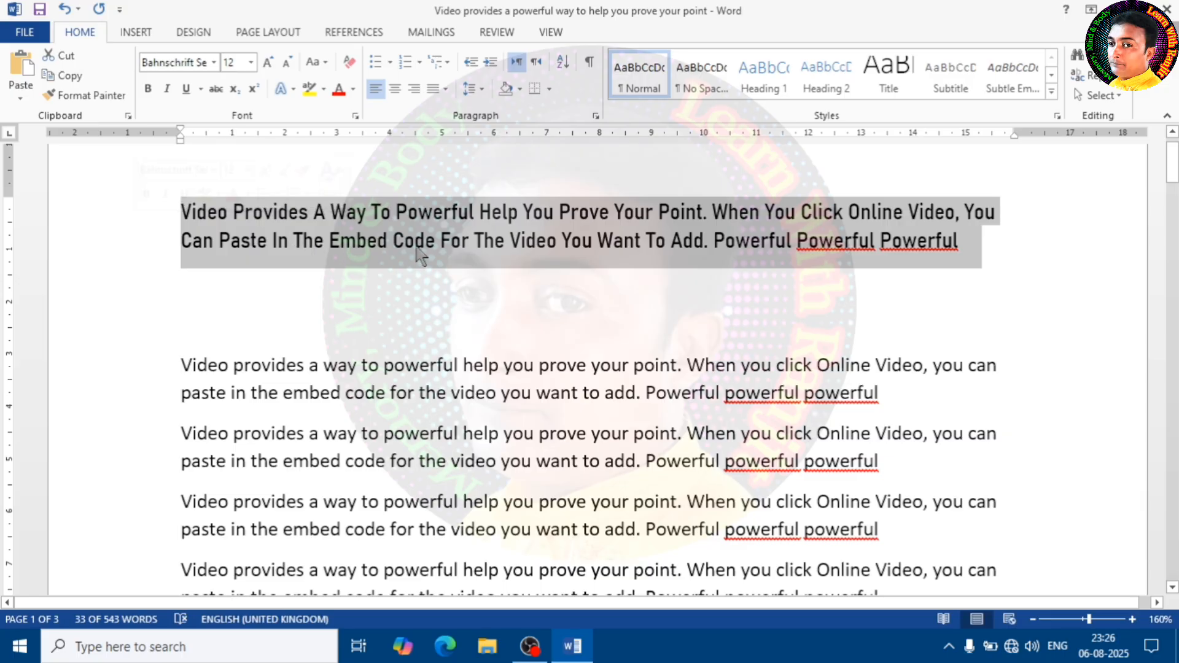
{"action": "left_click", "coordinate": [326, 64]}
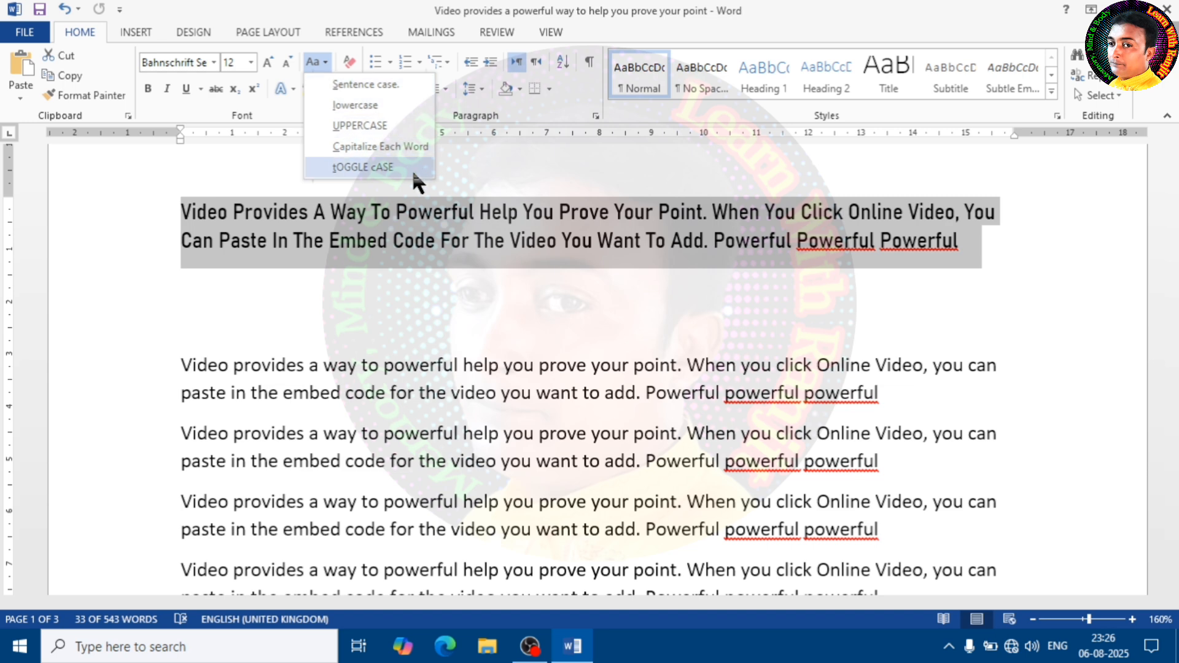
{"action": "left_click", "coordinate": [376, 168]}
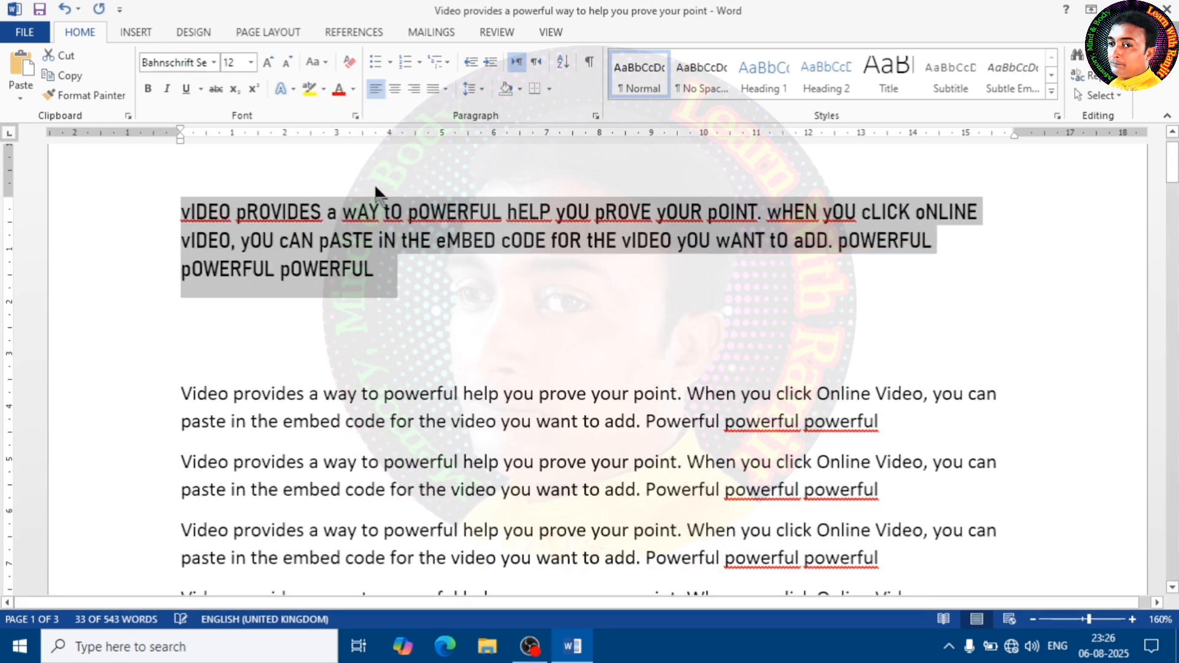
{"action": "left_click", "coordinate": [422, 268]}
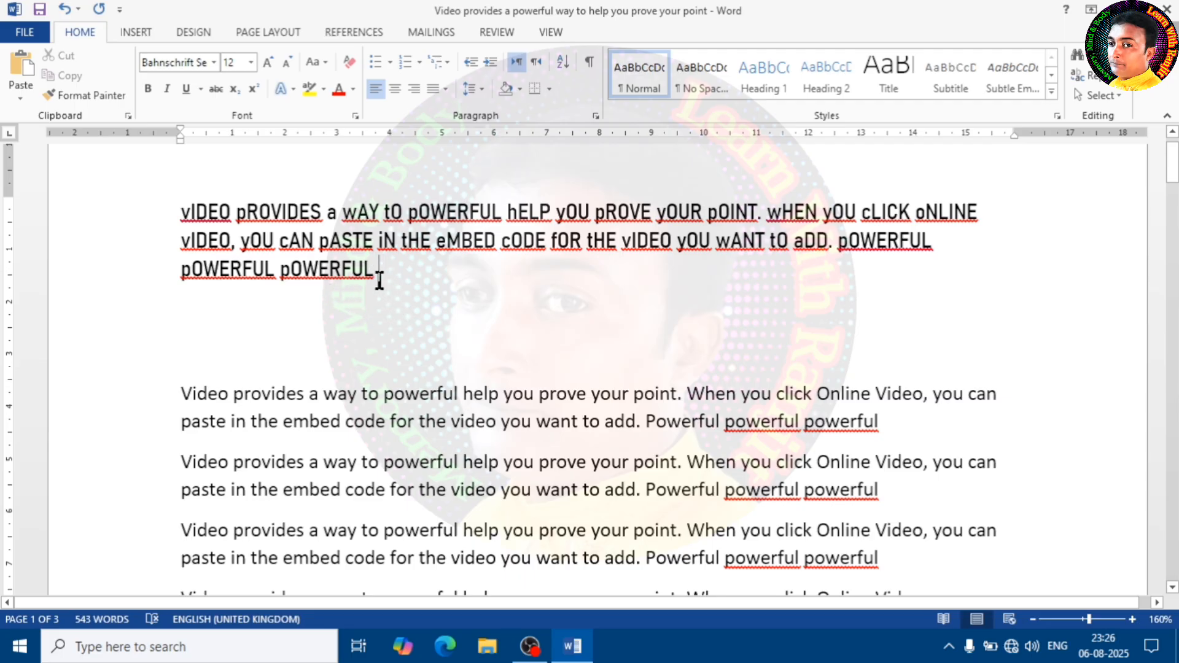
- Delete the three repeated words "pOWERFUL" at the end of the first paragraph
{"action": "left_click_drag", "start_coordinate": [379, 281], "coordinate": [155, 221]}
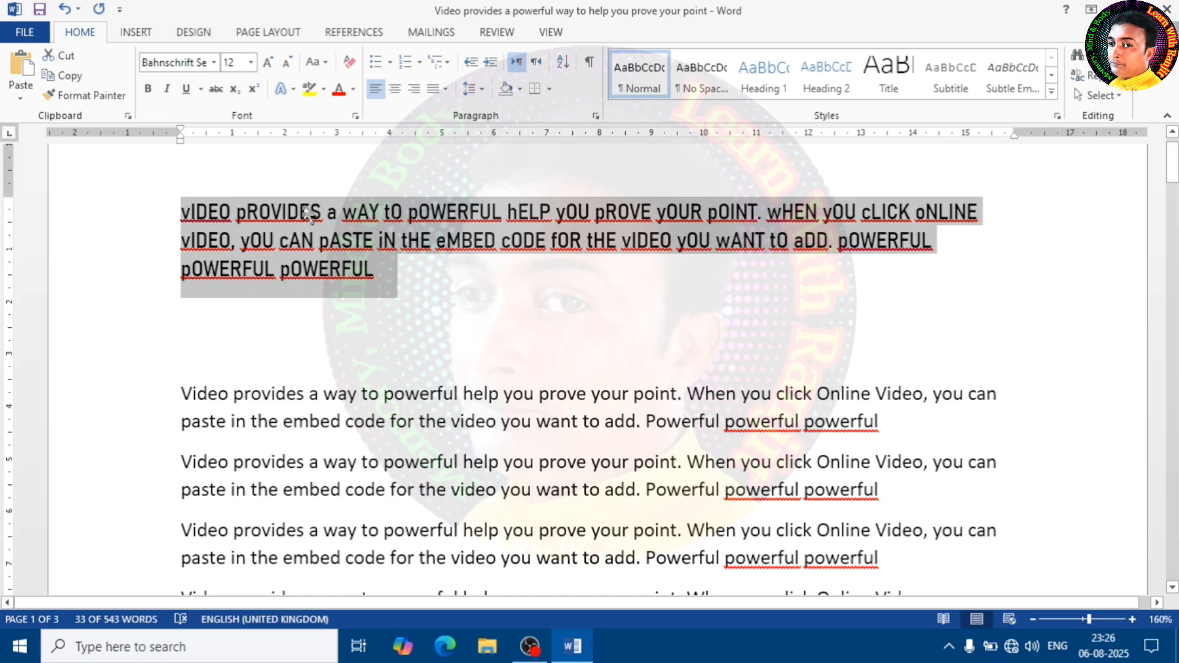
{"action": "left_click", "coordinate": [434, 271]}
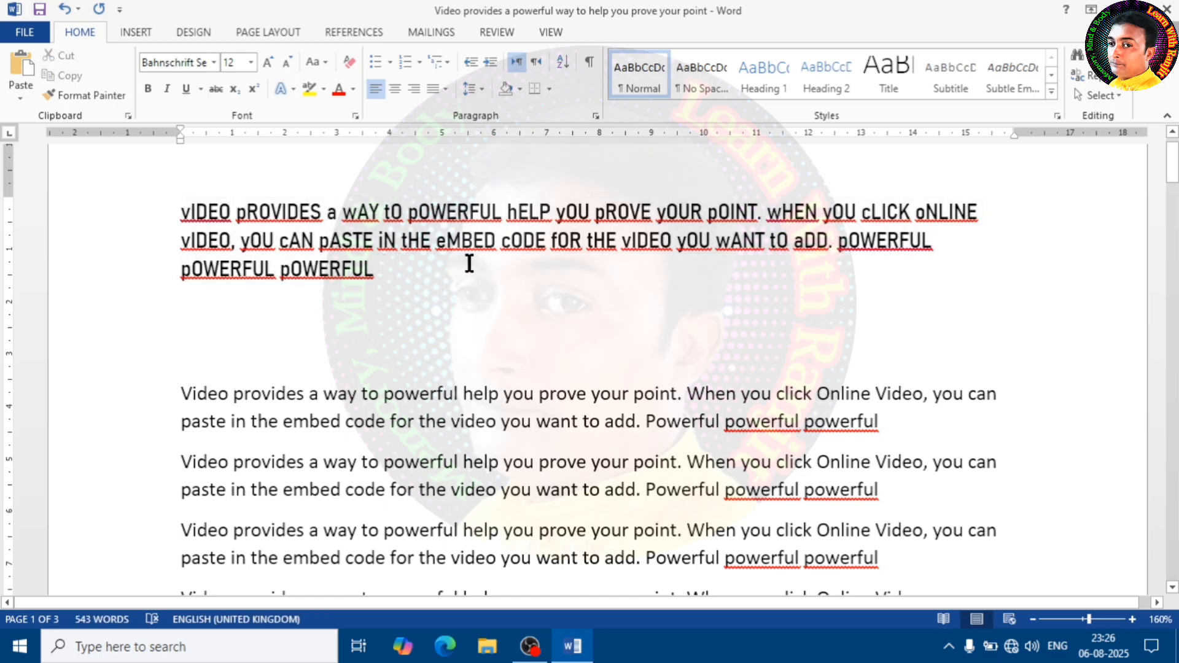
{"action": "left_click_drag", "start_coordinate": [184, 212], "coordinate": [410, 282]}
{"action": "left_click", "coordinate": [758, 221]}
{"action": "left_click", "coordinate": [855, 295]}
{"action": "left_click", "coordinate": [838, 243]}
{"action": "left_click_drag", "start_coordinate": [843, 246], "coordinate": [861, 278]}
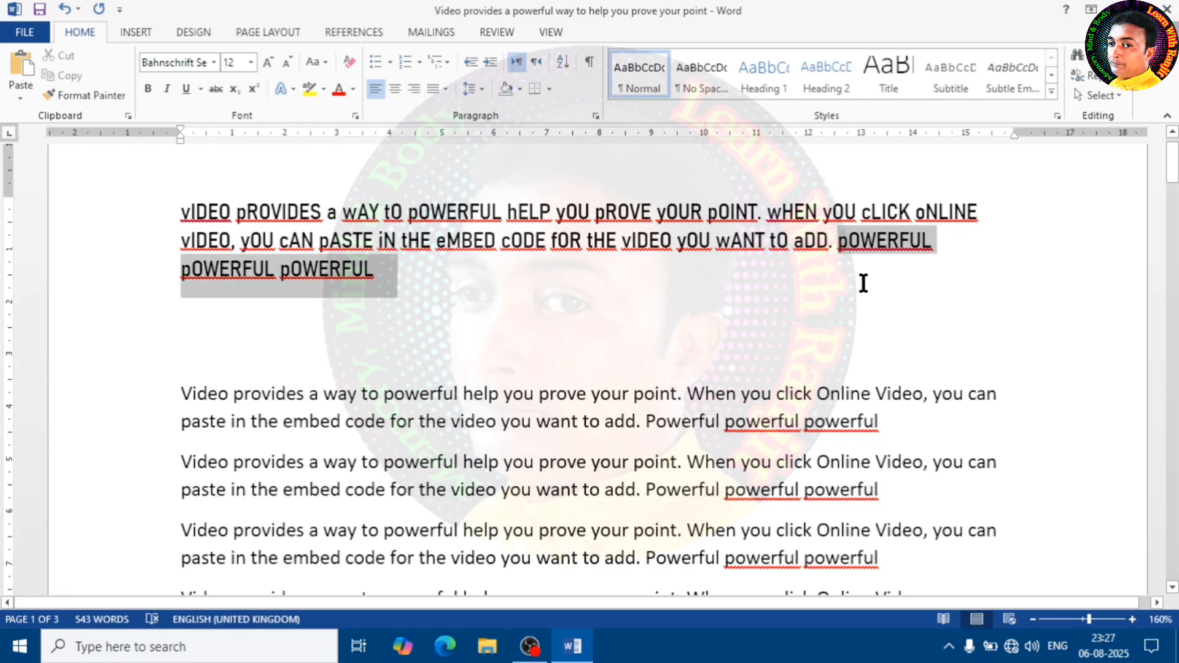
{"action": "key", "text": "Delete"}
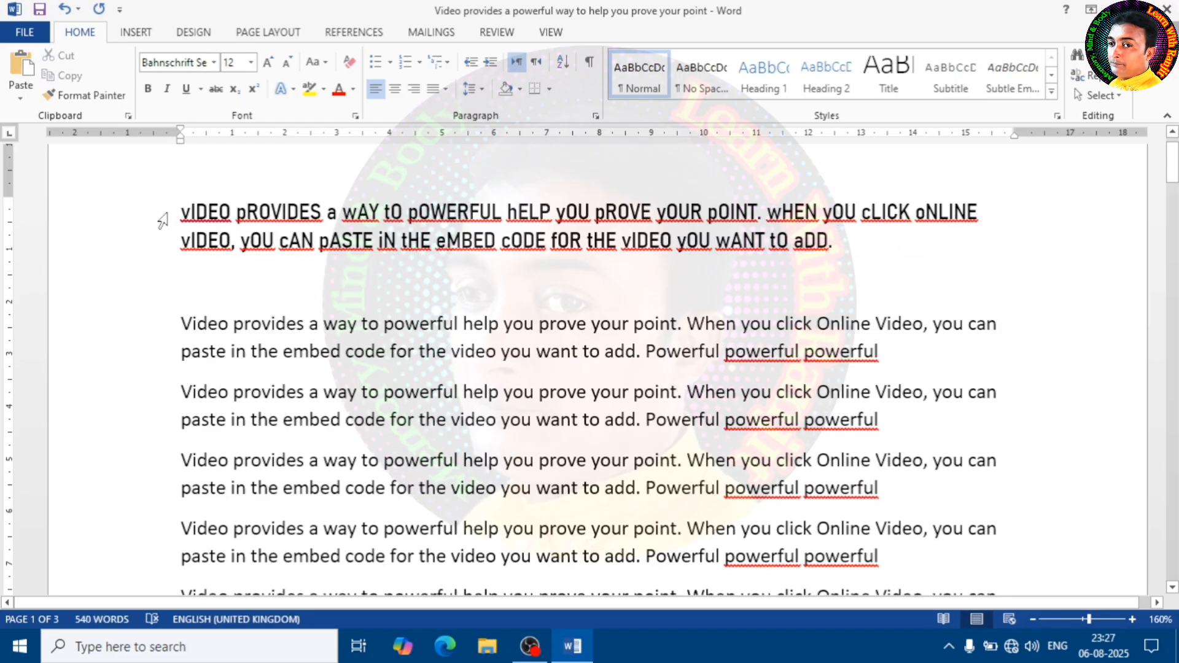
- Select the whole first paragraph and change its text to Sentence case
{"action": "left_click_drag", "start_coordinate": [180, 211], "coordinate": [758, 204]}
{"action": "left_click", "coordinate": [190, 211]}
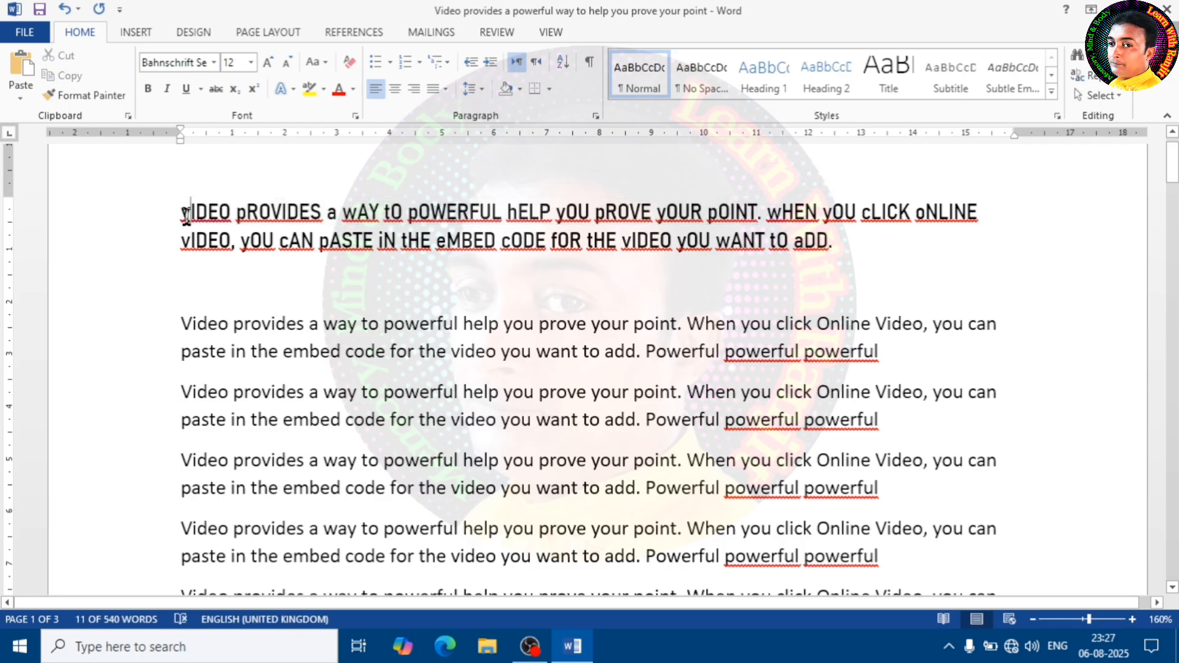
{"action": "left_click_drag", "start_coordinate": [191, 210], "coordinate": [162, 210]}
{"action": "left_click", "coordinate": [506, 231]}
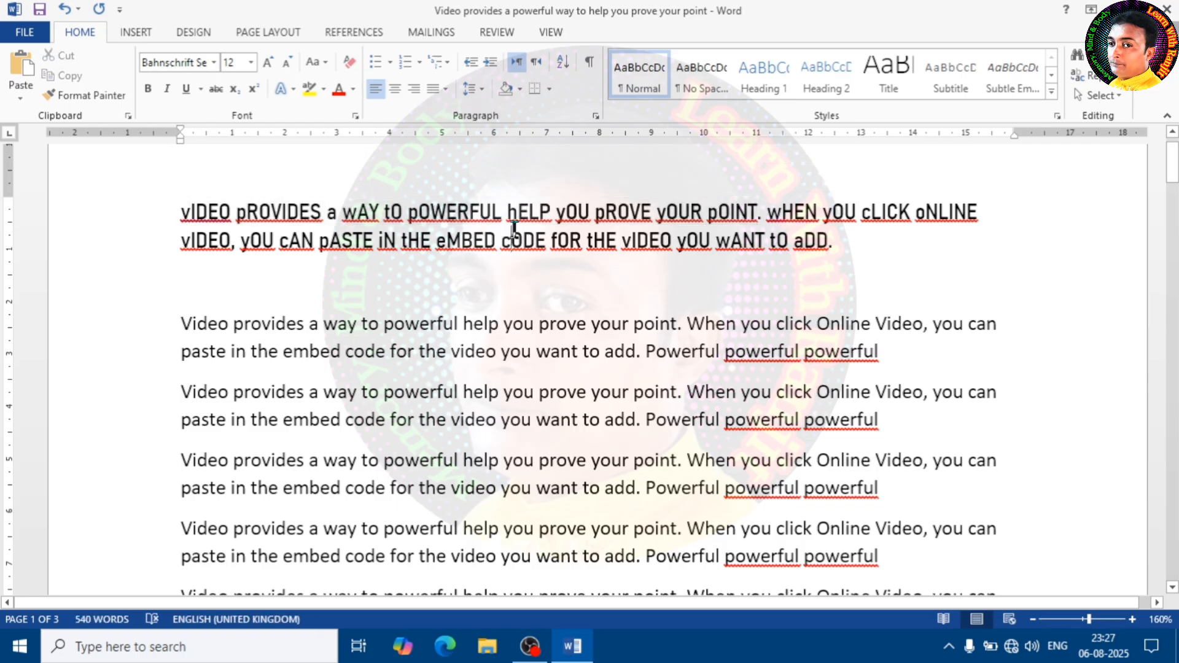
{"action": "left_click_drag", "start_coordinate": [853, 248], "coordinate": [139, 223]}
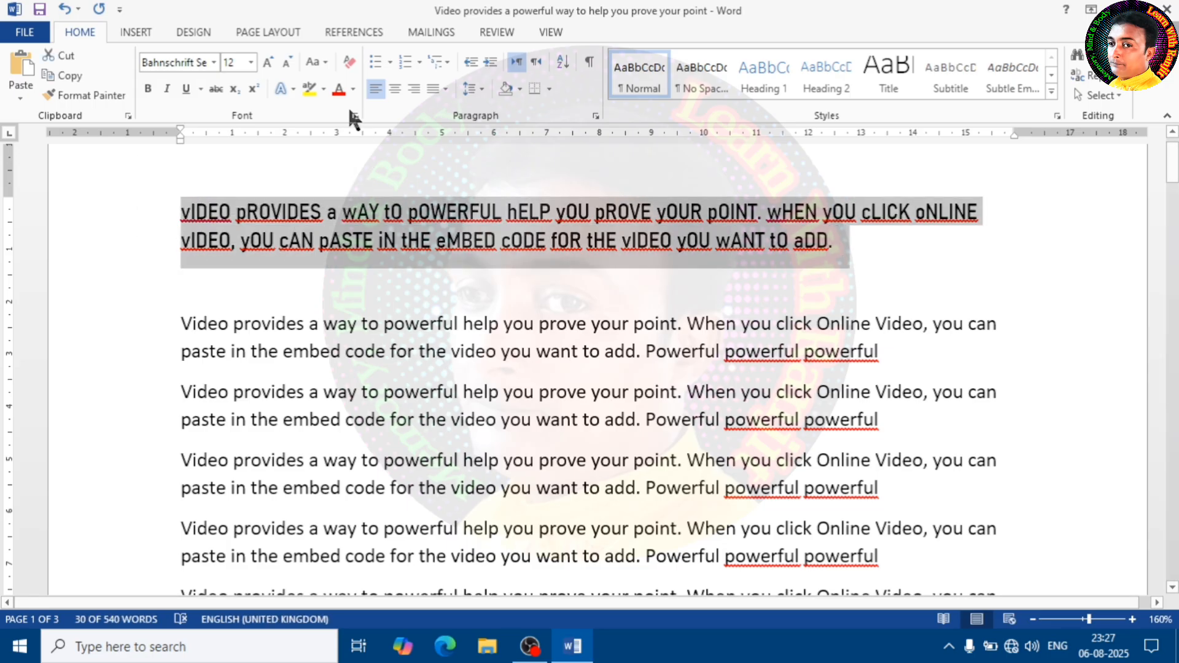
{"action": "left_click", "coordinate": [326, 61]}
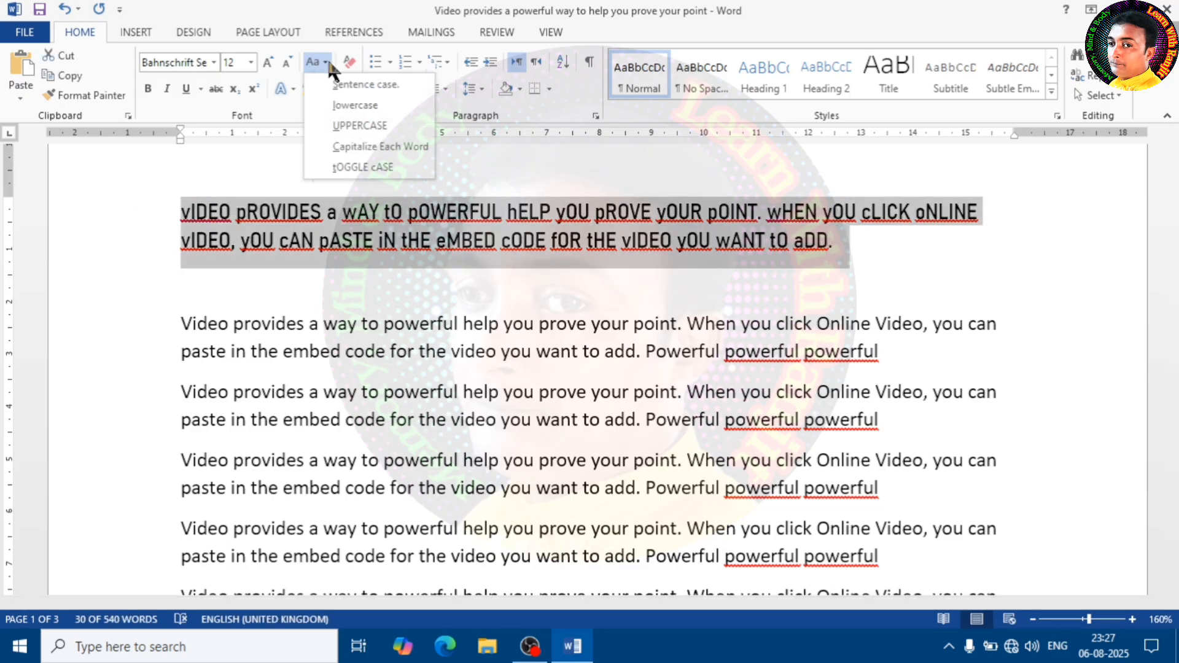
{"action": "left_click", "coordinate": [370, 85]}
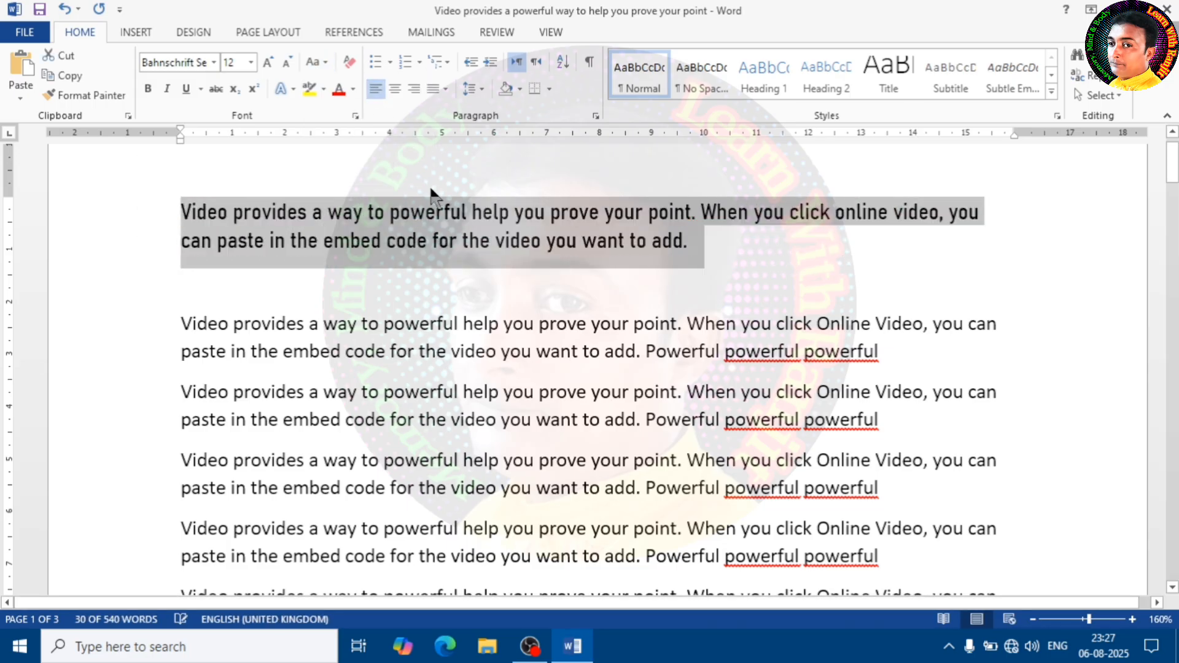
{"action": "left_click", "coordinate": [742, 253]}
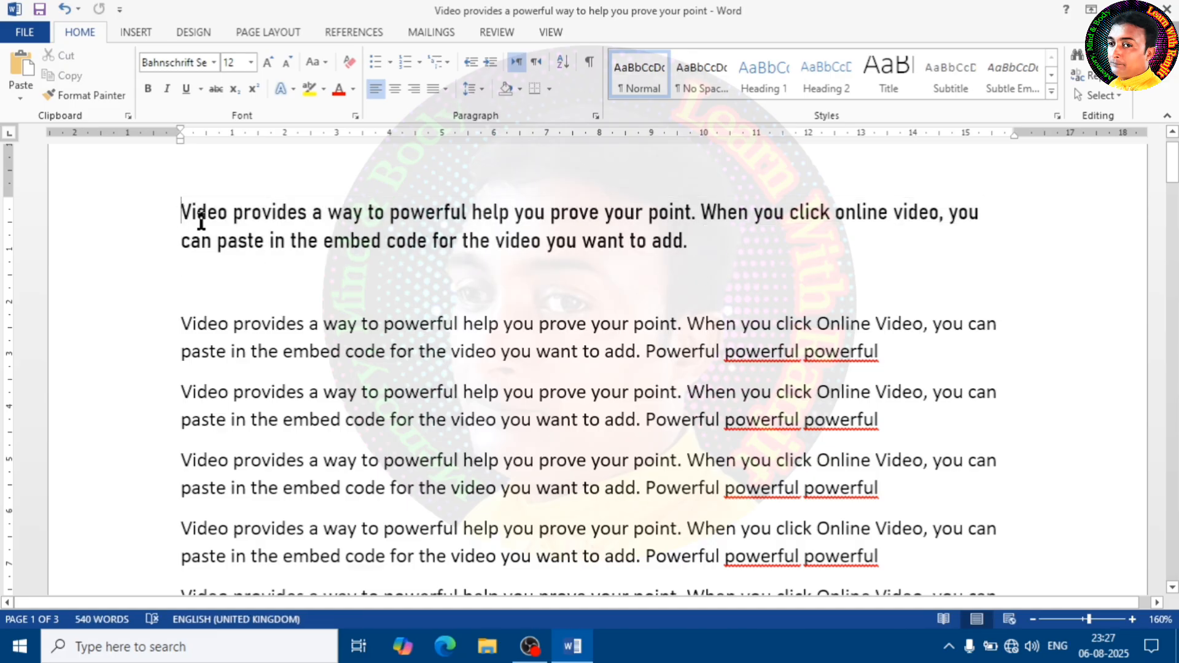
- Examine the opening letter of each sentence in the first paragraph
{"action": "left_click_drag", "start_coordinate": [196, 217], "coordinate": [186, 224]}
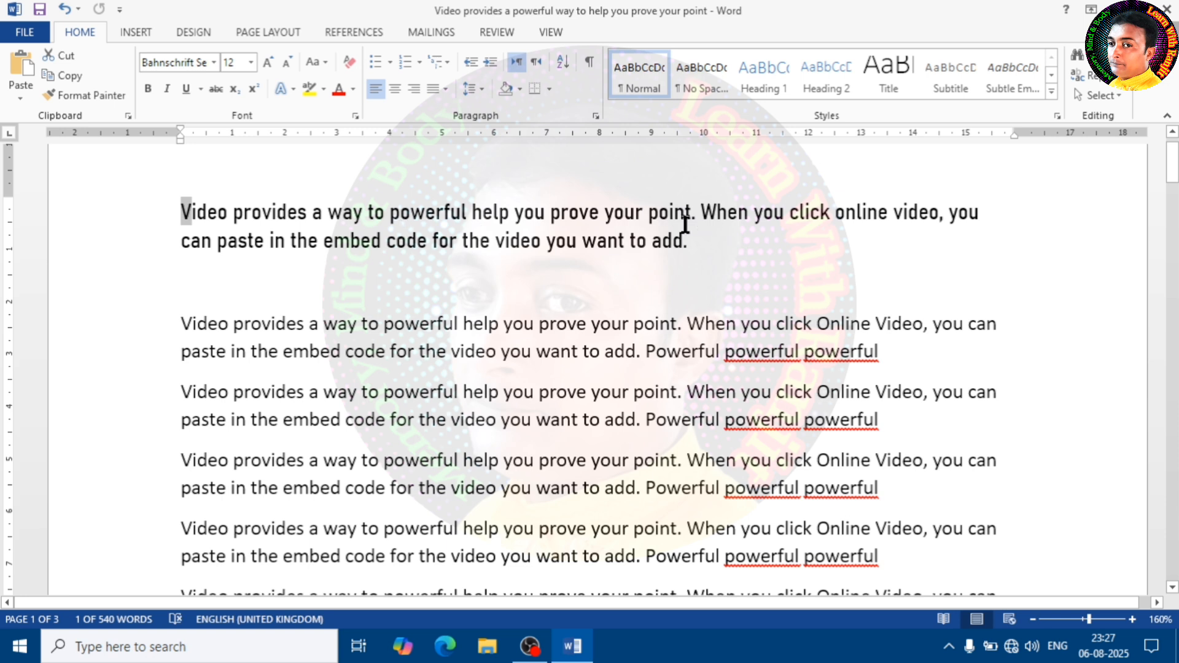
{"action": "left_click_drag", "start_coordinate": [705, 214], "coordinate": [713, 216]}
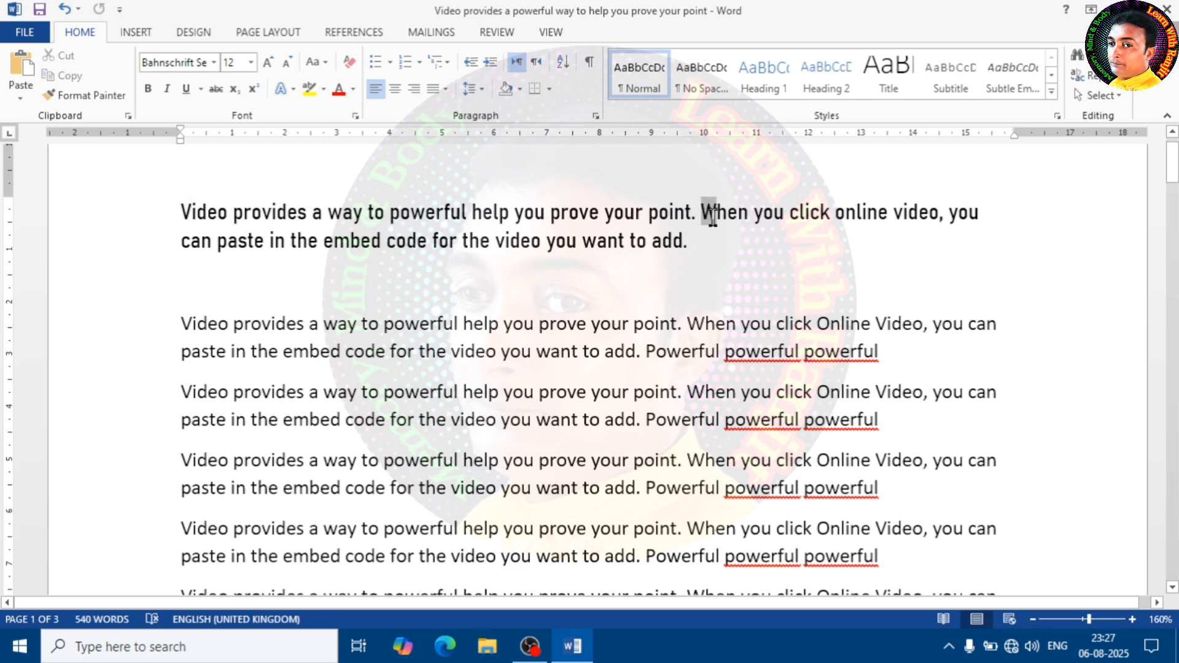
{"action": "left_click", "coordinate": [798, 248]}
{"action": "left_click_drag", "start_coordinate": [708, 240], "coordinate": [180, 216]}
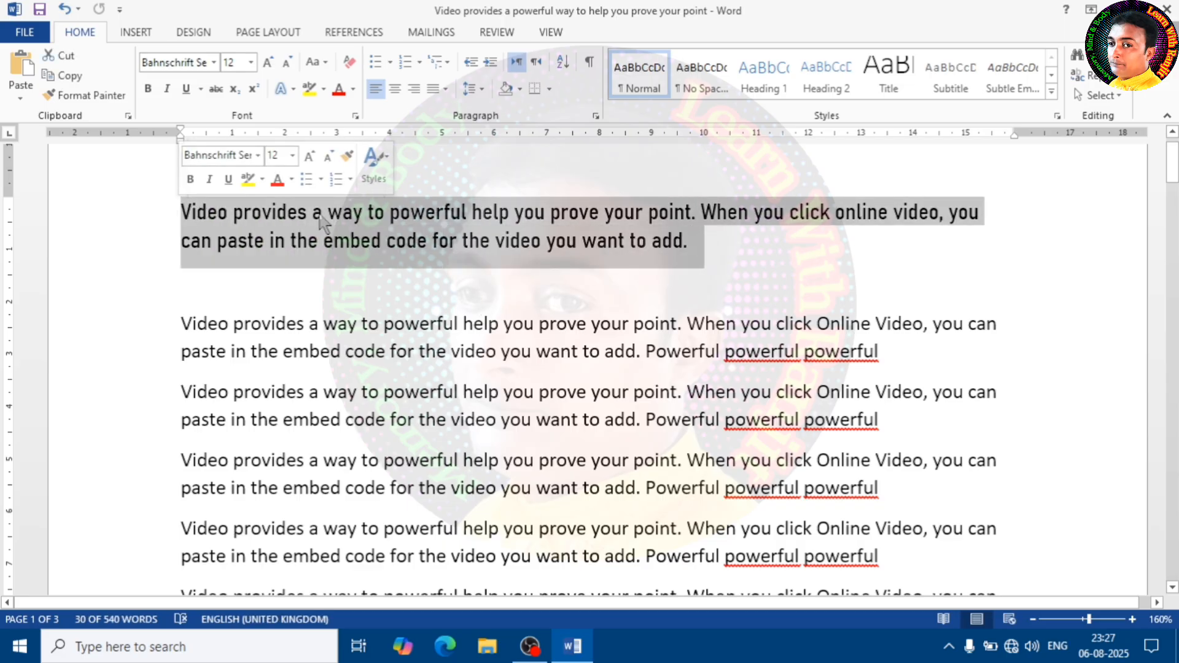
{"action": "left_click", "coordinate": [515, 240]}
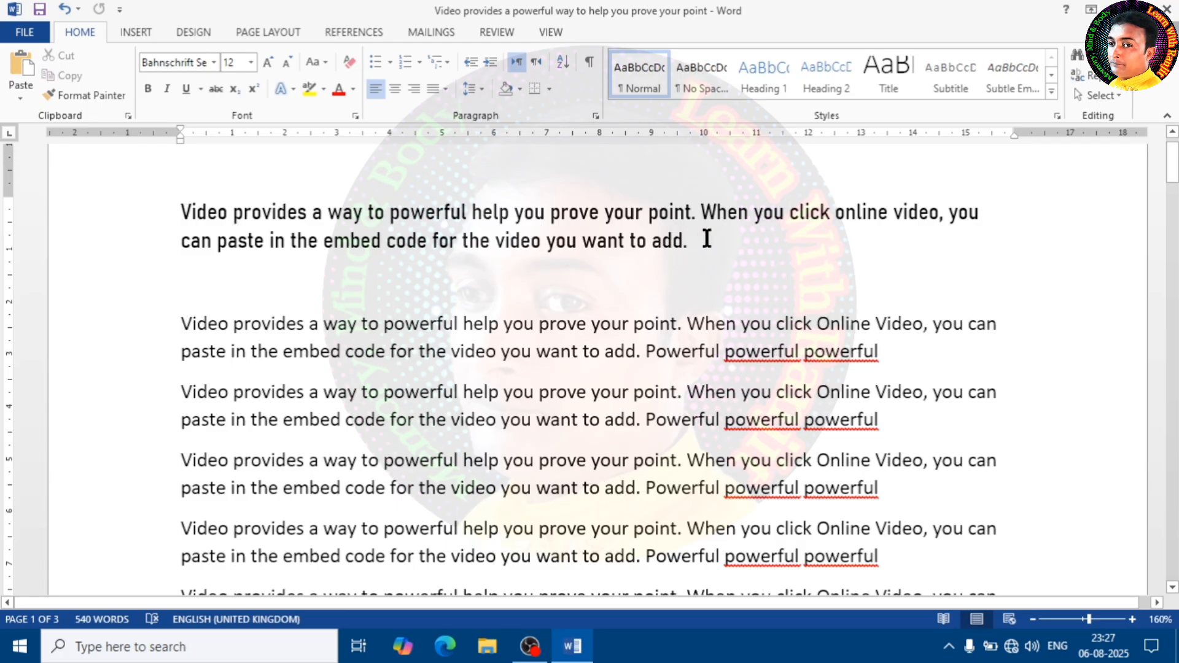
- Set the entire first paragraph to font size 20 and colour its text red
{"action": "left_click_drag", "start_coordinate": [706, 238], "coordinate": [240, 191]}
{"action": "left_click", "coordinate": [317, 61]}
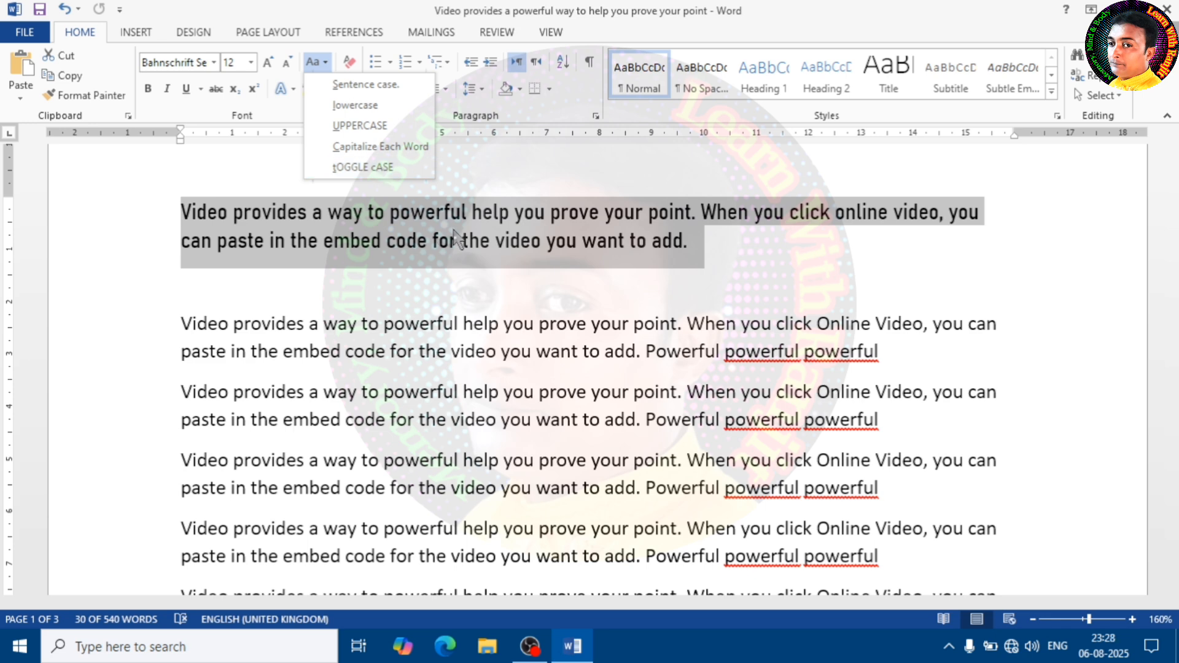
{"action": "left_click", "coordinate": [251, 62]}
{"action": "left_click", "coordinate": [251, 62]}
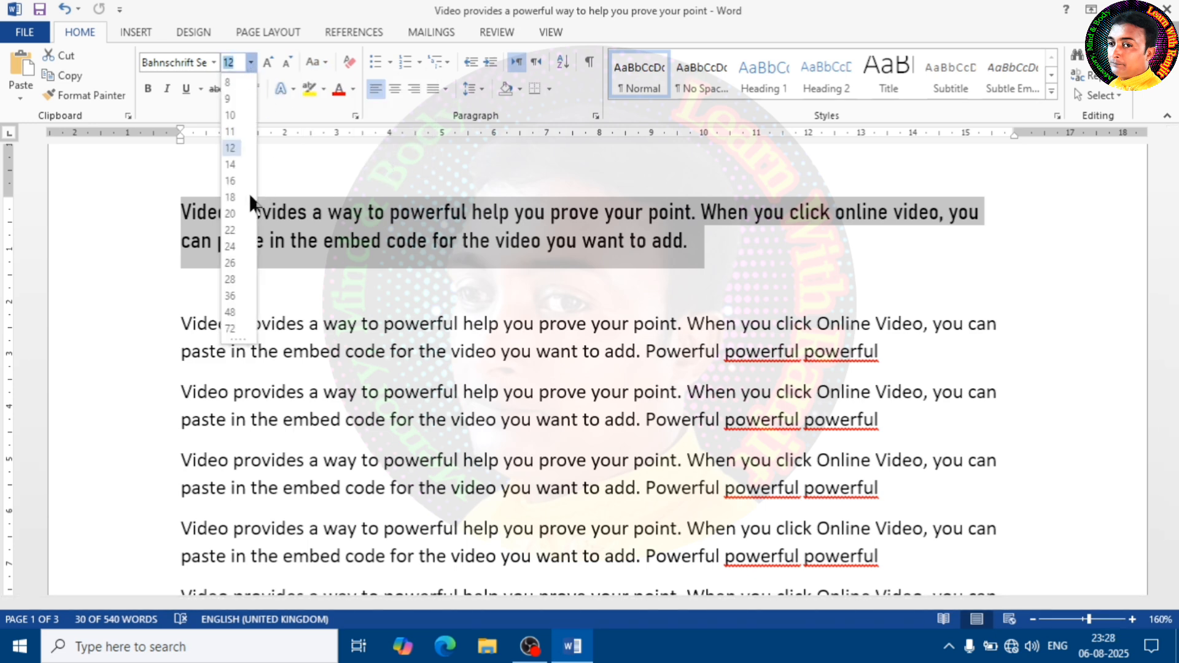
{"action": "left_click", "coordinate": [238, 216]}
{"action": "left_click", "coordinate": [338, 89]}
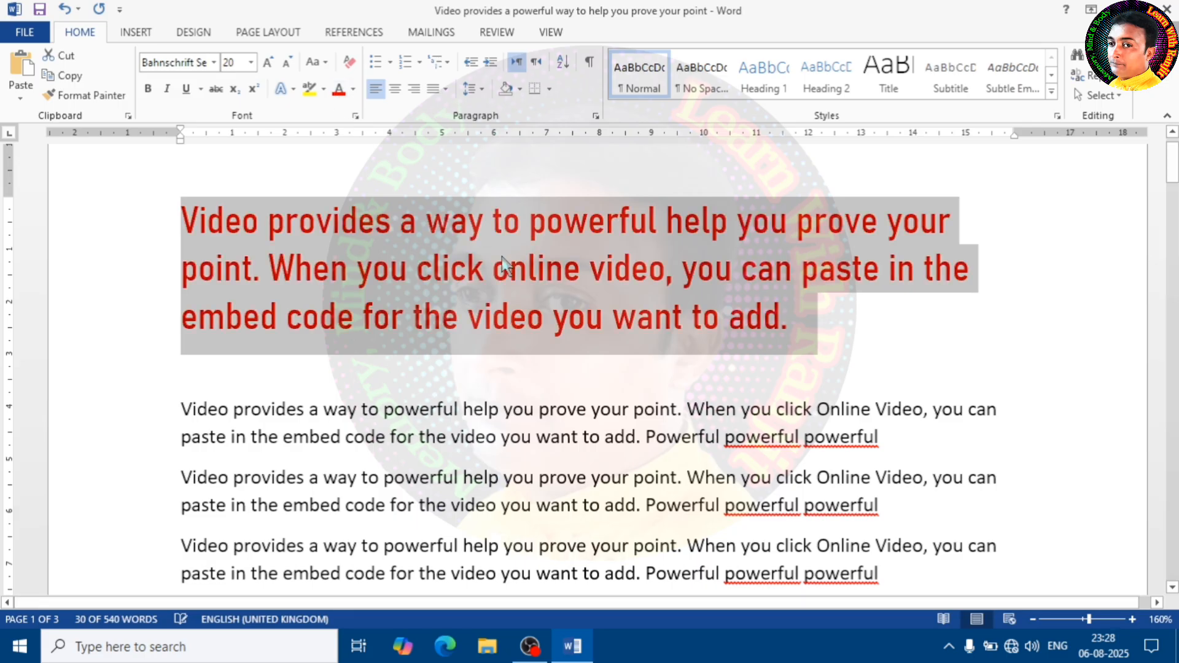
{"action": "left_click", "coordinate": [502, 264]}
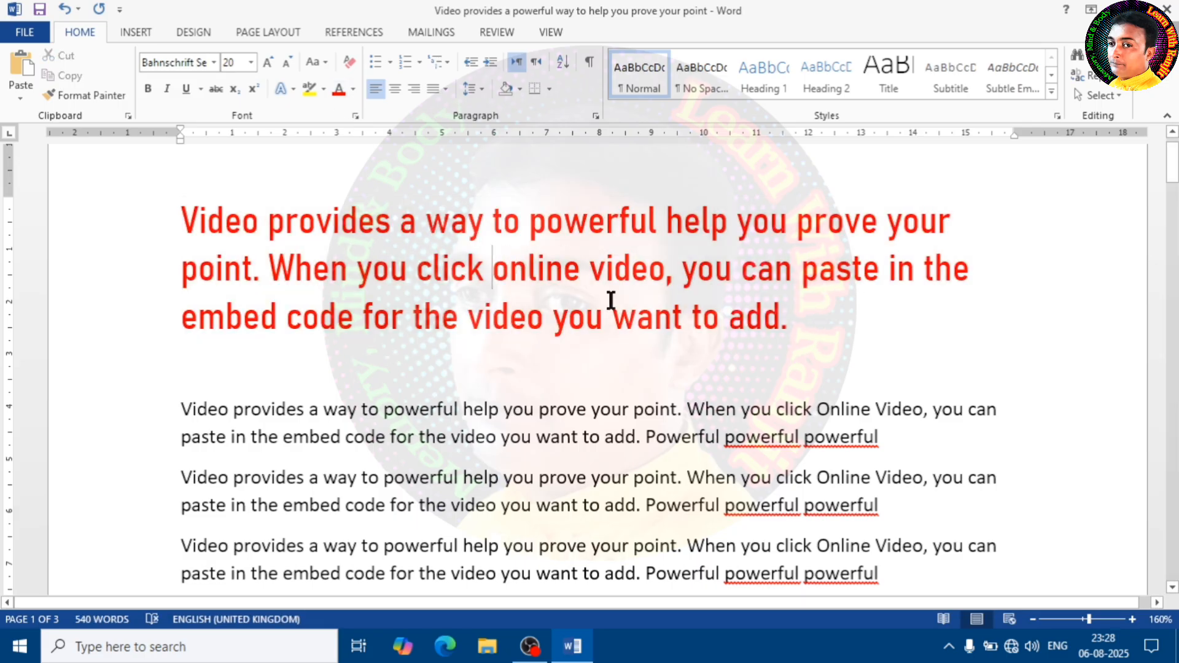
- Make the words "click online" in the first paragraph bold
{"action": "left_click", "coordinate": [584, 268]}
{"action": "left_click_drag", "start_coordinate": [541, 267], "coordinate": [430, 268]}
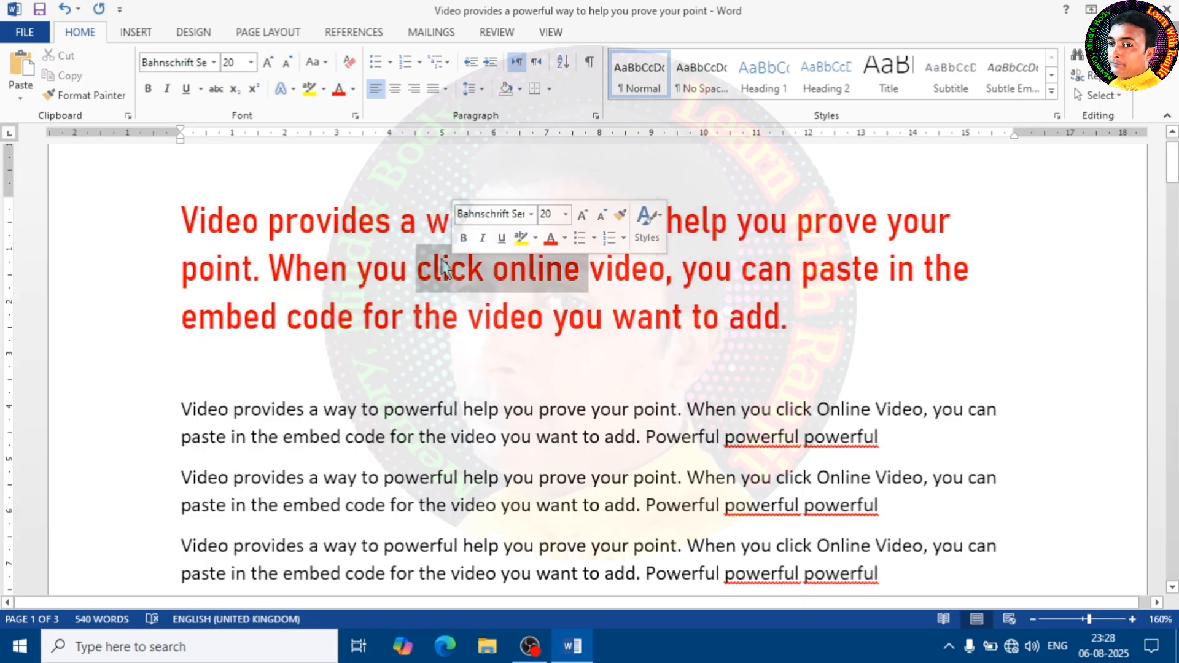
{"action": "left_click", "coordinate": [147, 89]}
{"action": "left_click", "coordinate": [395, 270]}
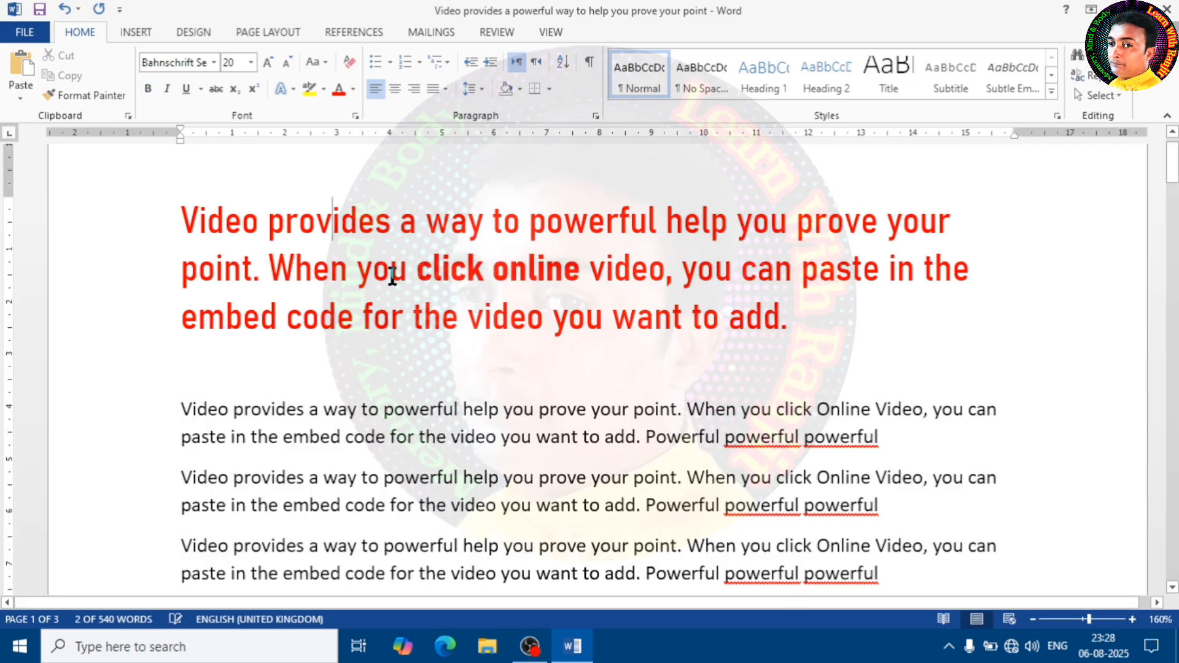
- Underline "Video provides" and italicize "video you want to" in the first paragraph
{"action": "left_click_drag", "start_coordinate": [400, 221], "coordinate": [201, 215]}
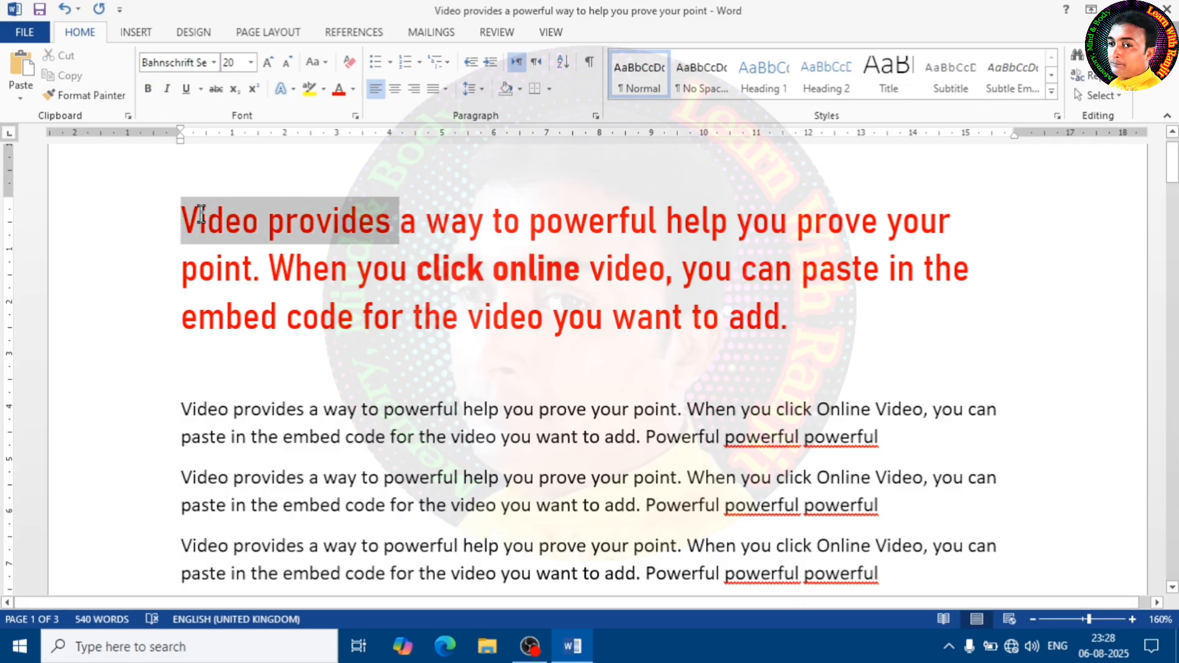
{"action": "left_click", "coordinate": [181, 88]}
{"action": "left_click", "coordinate": [336, 288]}
{"action": "left_click_drag", "start_coordinate": [722, 329], "coordinate": [469, 321]}
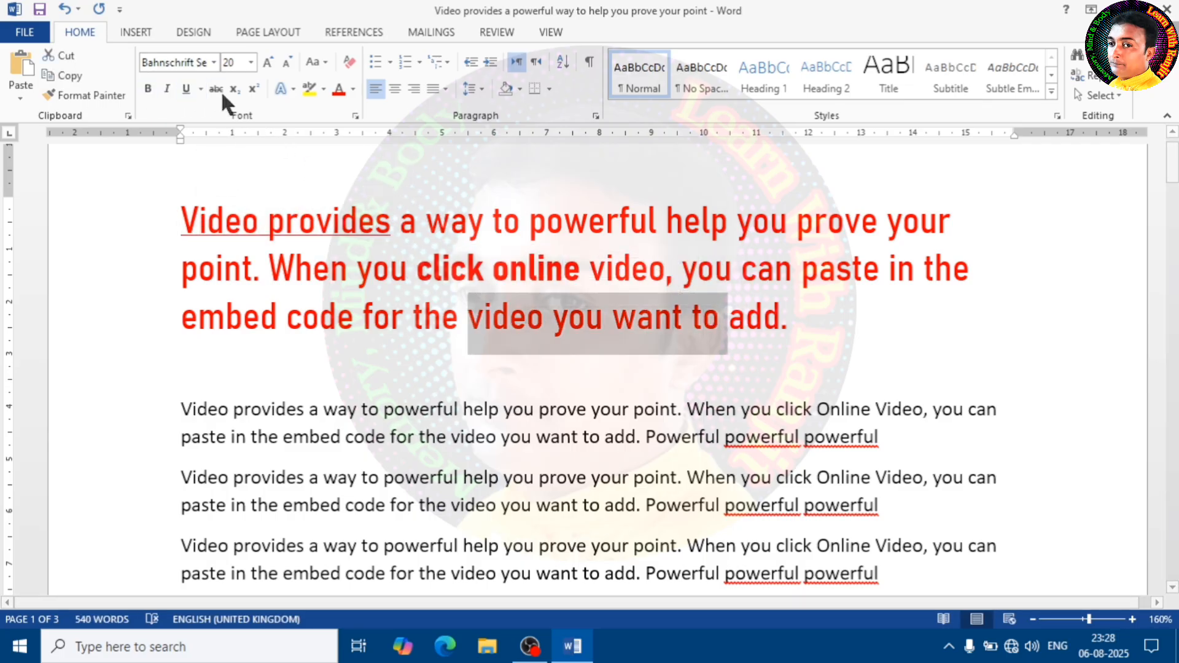
{"action": "left_click", "coordinate": [163, 90]}
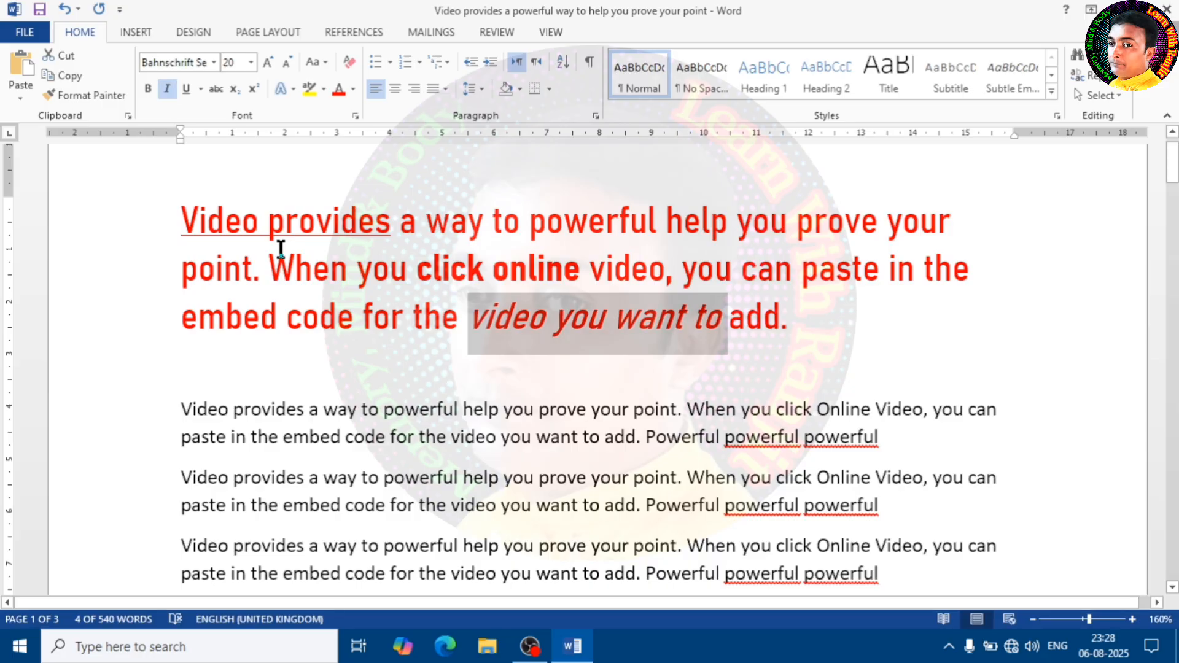
{"action": "left_click", "coordinate": [271, 266]}
- Apply strikethrough to "point" and "you can paste in" in the first paragraph
{"action": "double_click", "coordinate": [249, 267]}
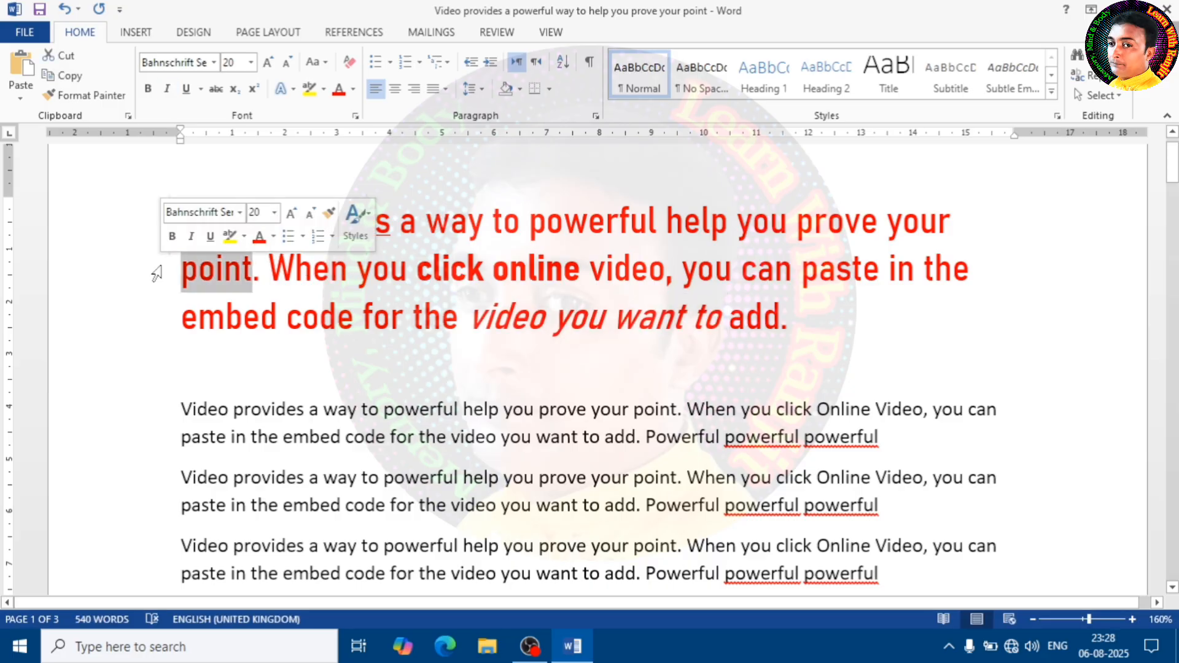
{"action": "left_click", "coordinate": [216, 90]}
{"action": "left_click", "coordinate": [410, 268]}
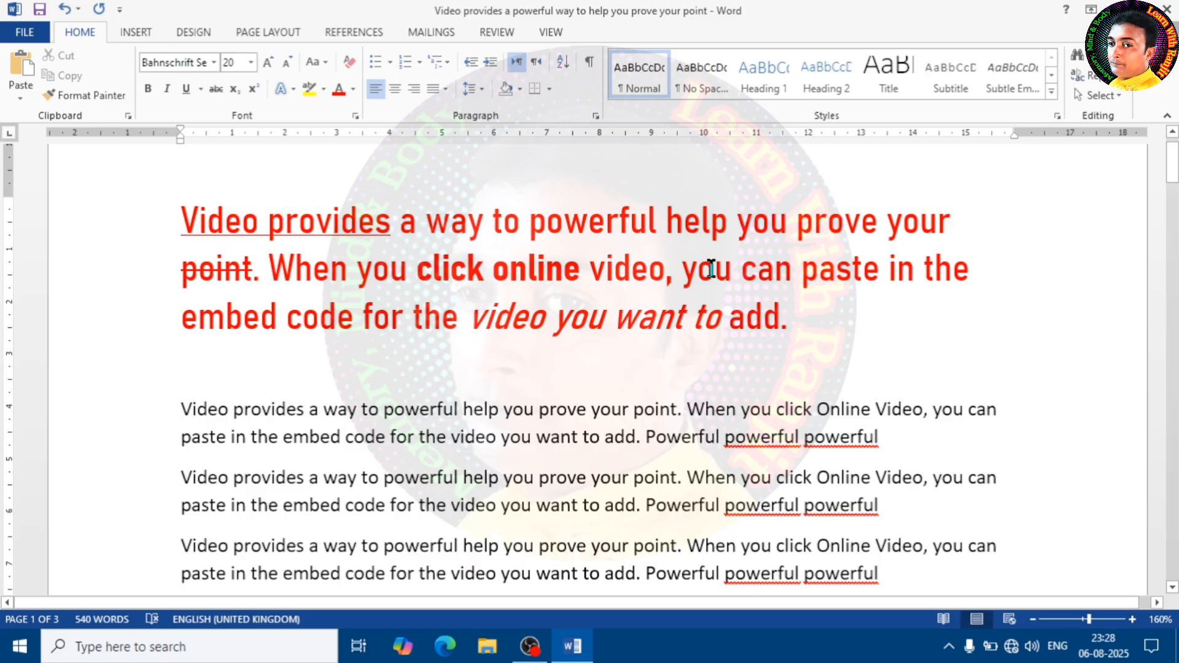
{"action": "left_click_drag", "start_coordinate": [711, 268], "coordinate": [923, 270]}
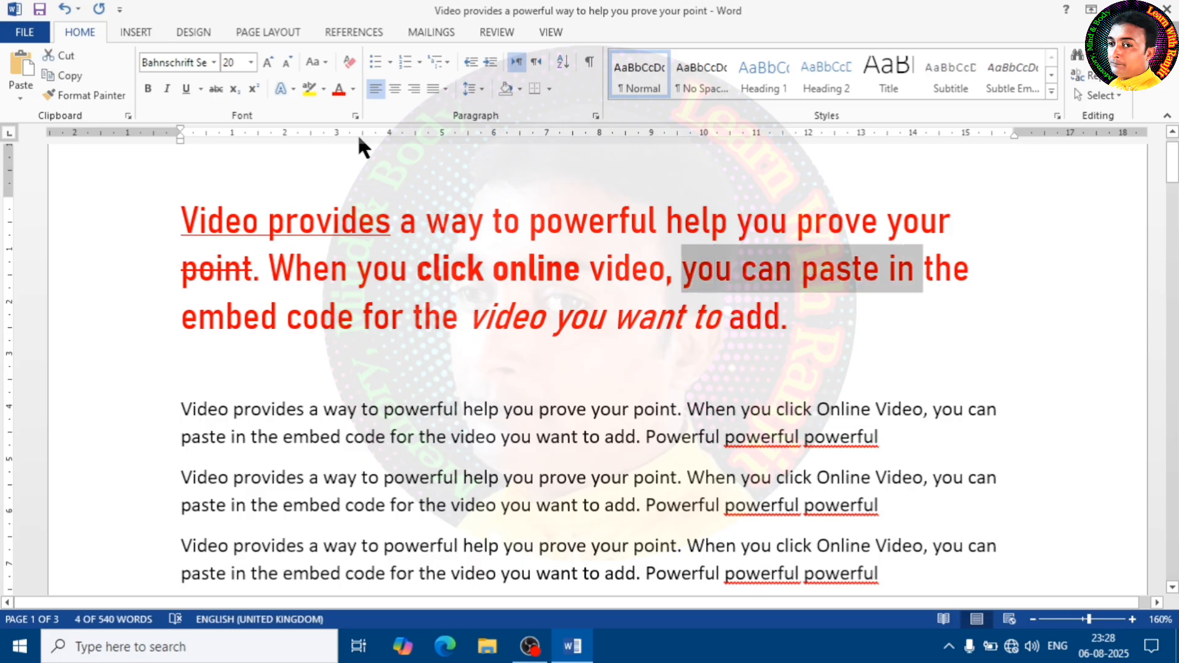
{"action": "left_click", "coordinate": [216, 87]}
{"action": "left_click", "coordinate": [483, 269]}
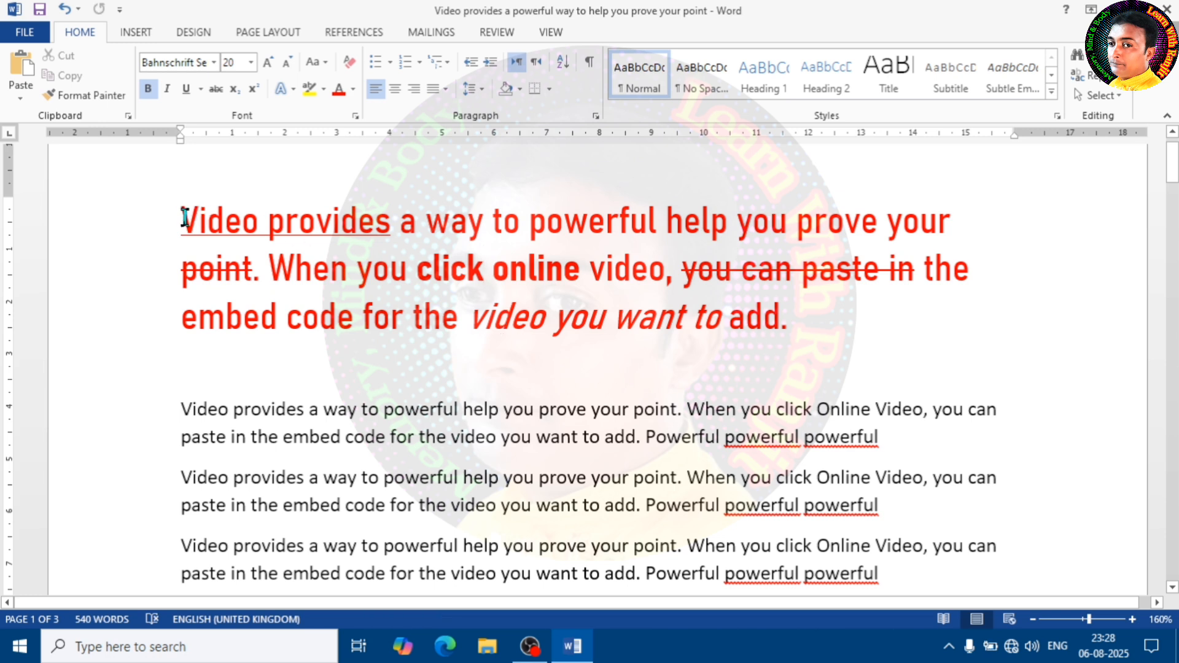
- Increase the font size of the underlined words "Video provides" by one increment
{"action": "left_click_drag", "start_coordinate": [184, 218], "coordinate": [375, 221]}
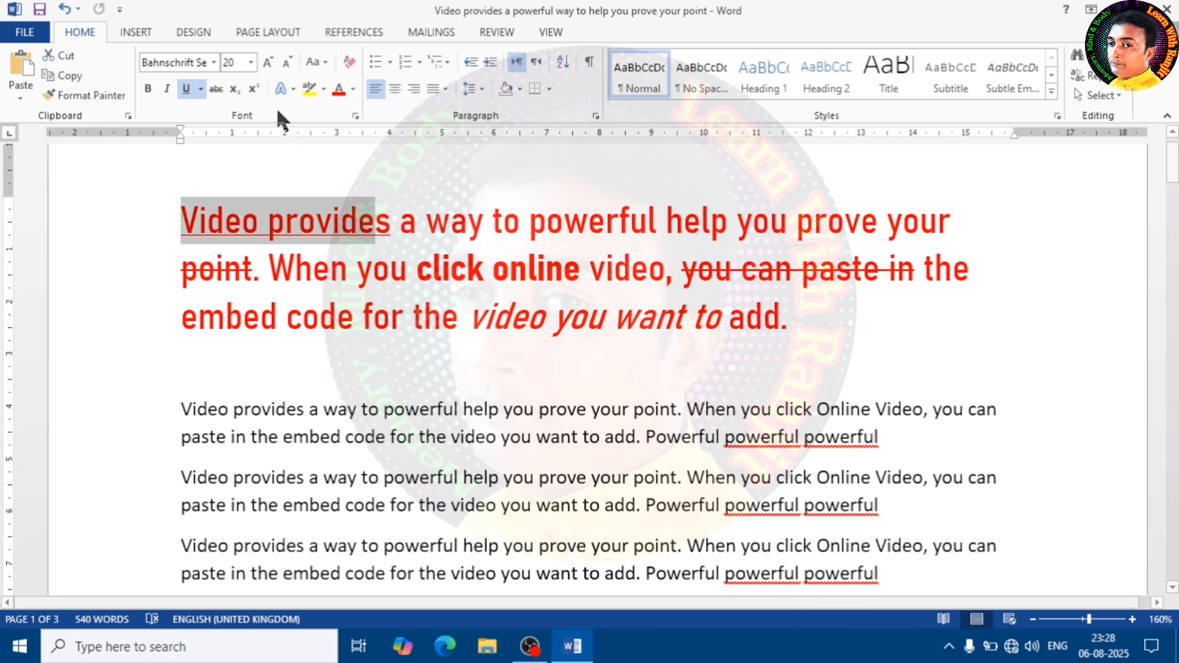
{"action": "left_click", "coordinate": [268, 64]}
{"action": "left_click", "coordinate": [492, 264]}
- Examine the bold, underlined and struck-through passages of the first paragraph one by one
{"action": "left_click_drag", "start_coordinate": [417, 274], "coordinate": [545, 282]}
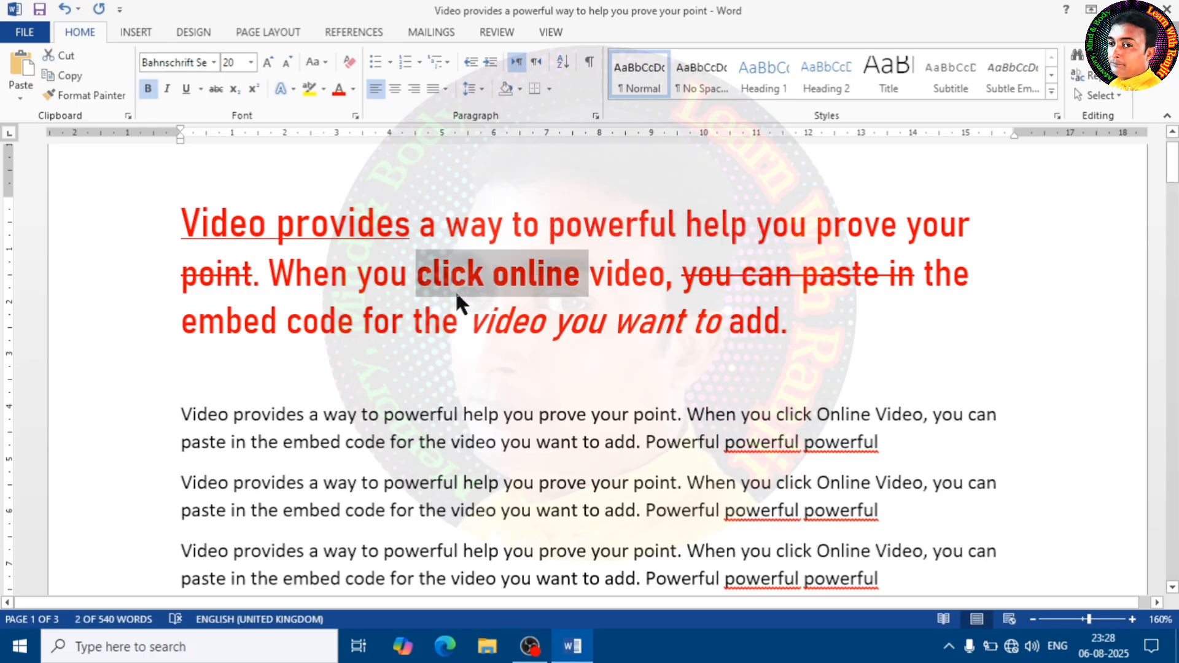
{"action": "left_click", "coordinate": [242, 299]}
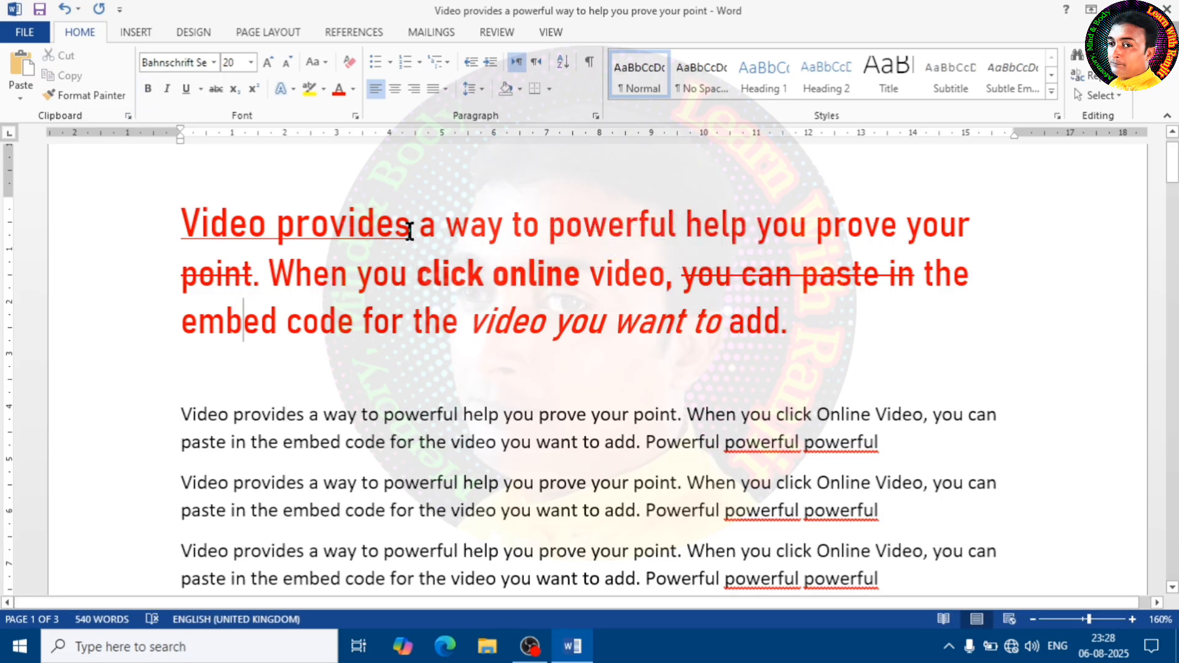
{"action": "left_click_drag", "start_coordinate": [413, 226], "coordinate": [181, 226]}
{"action": "left_click", "coordinate": [666, 280]}
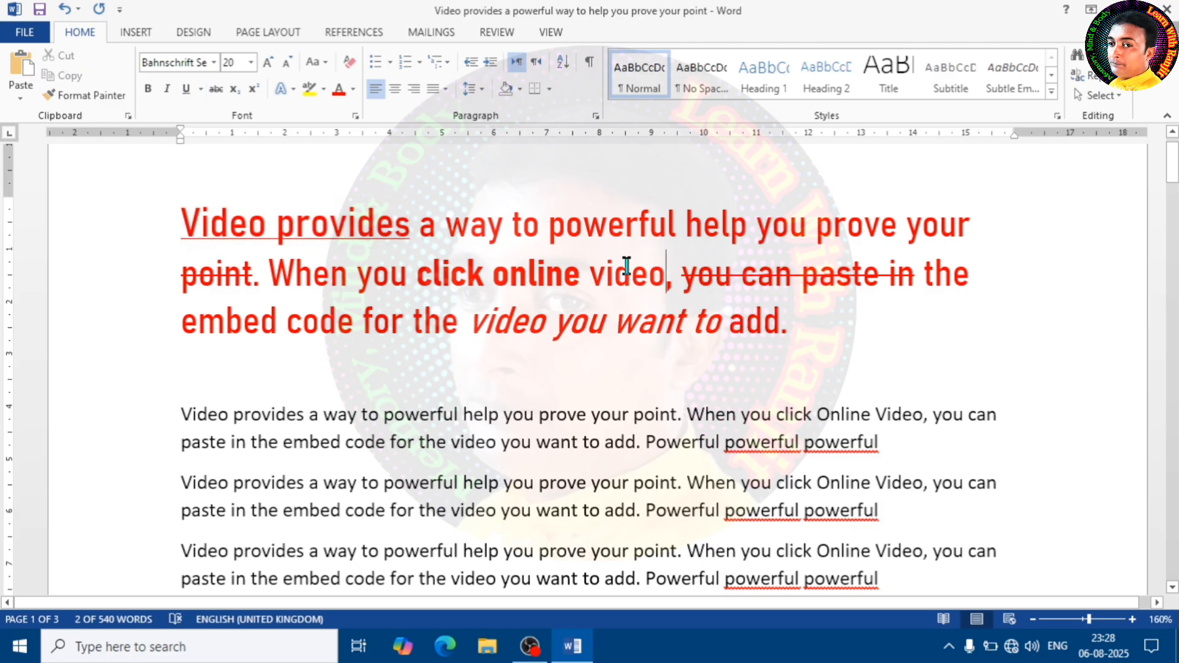
{"action": "left_click_drag", "start_coordinate": [688, 283], "coordinate": [945, 293]}
{"action": "left_click", "coordinate": [887, 307]}
- Change the font colour of "video you want to add." to the standard light blue
{"action": "left_click_drag", "start_coordinate": [791, 325], "coordinate": [469, 326]}
{"action": "left_click", "coordinate": [354, 89]}
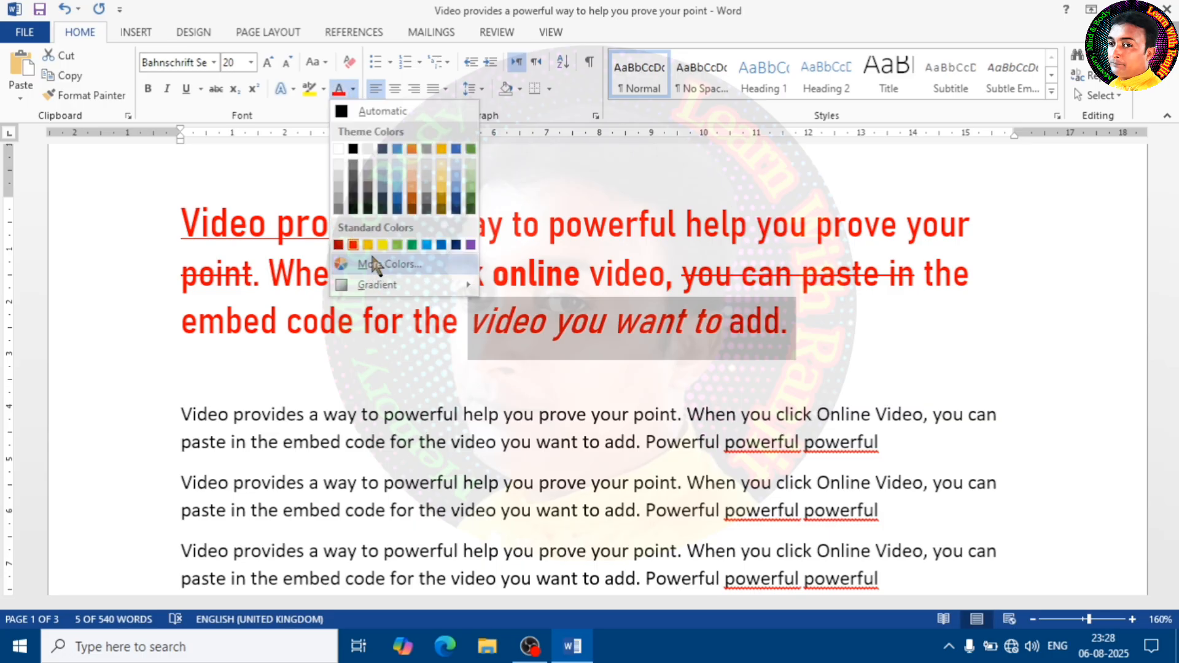
{"action": "left_click", "coordinate": [425, 246]}
{"action": "left_click", "coordinate": [391, 286]}
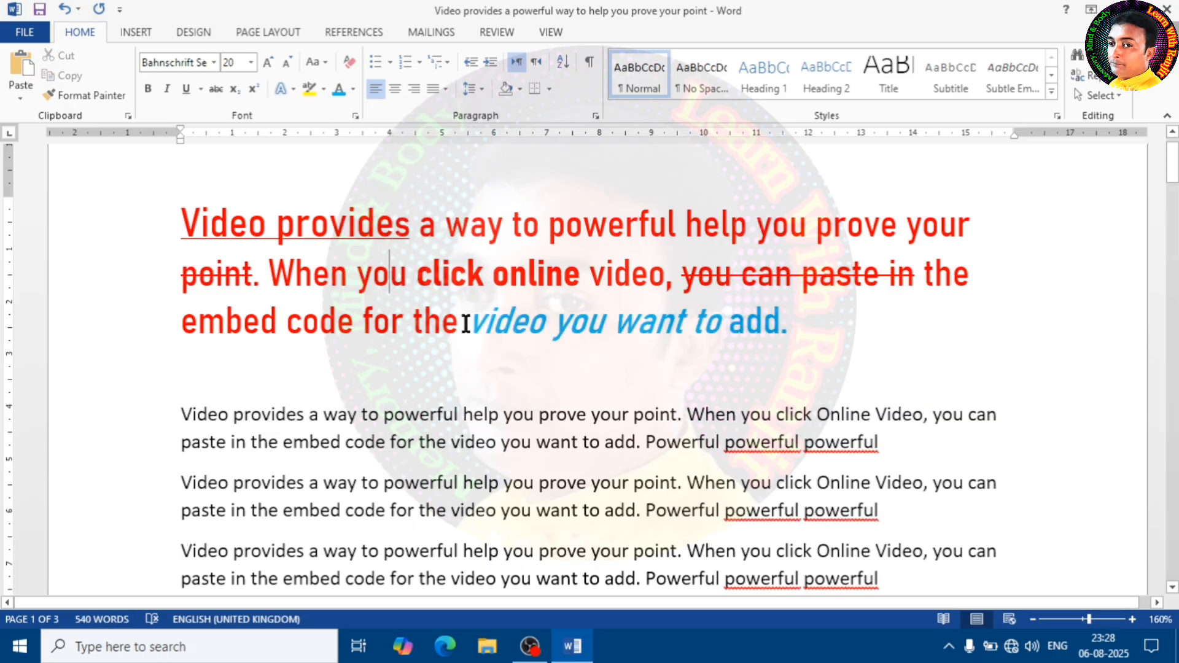
- Change the font of "embed code for the" in the first paragraph to Arial Black
{"action": "left_click_drag", "start_coordinate": [466, 322], "coordinate": [232, 319]}
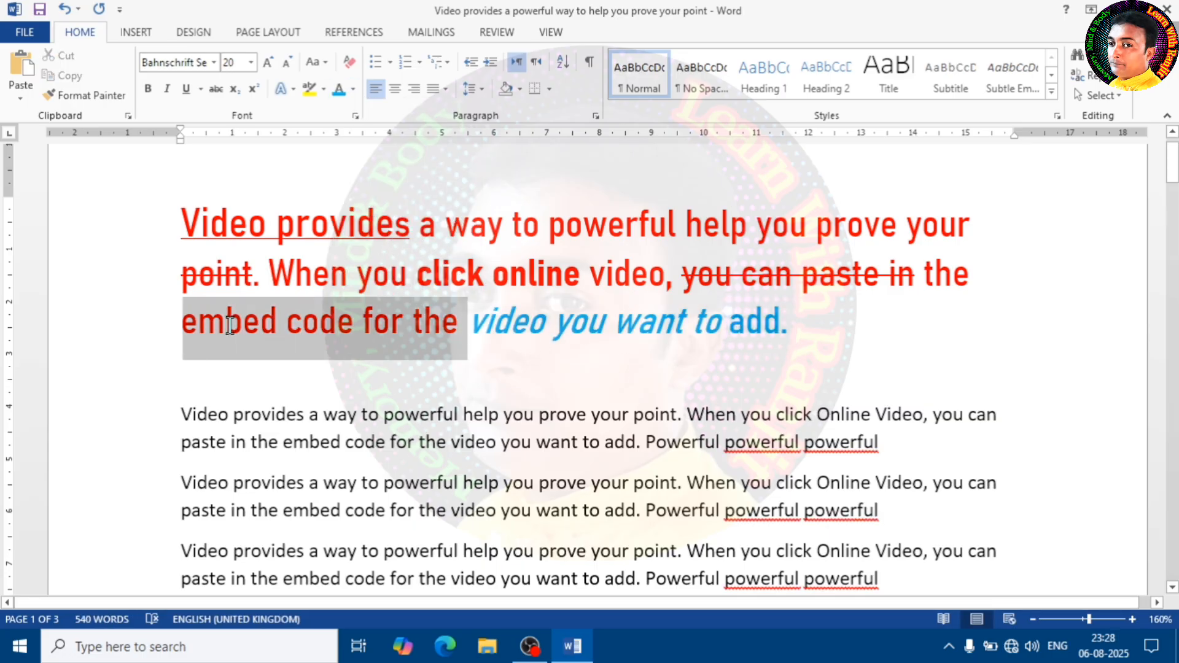
{"action": "left_click", "coordinate": [213, 62]}
{"action": "left_click", "coordinate": [203, 249]}
{"action": "left_click", "coordinate": [610, 294]}
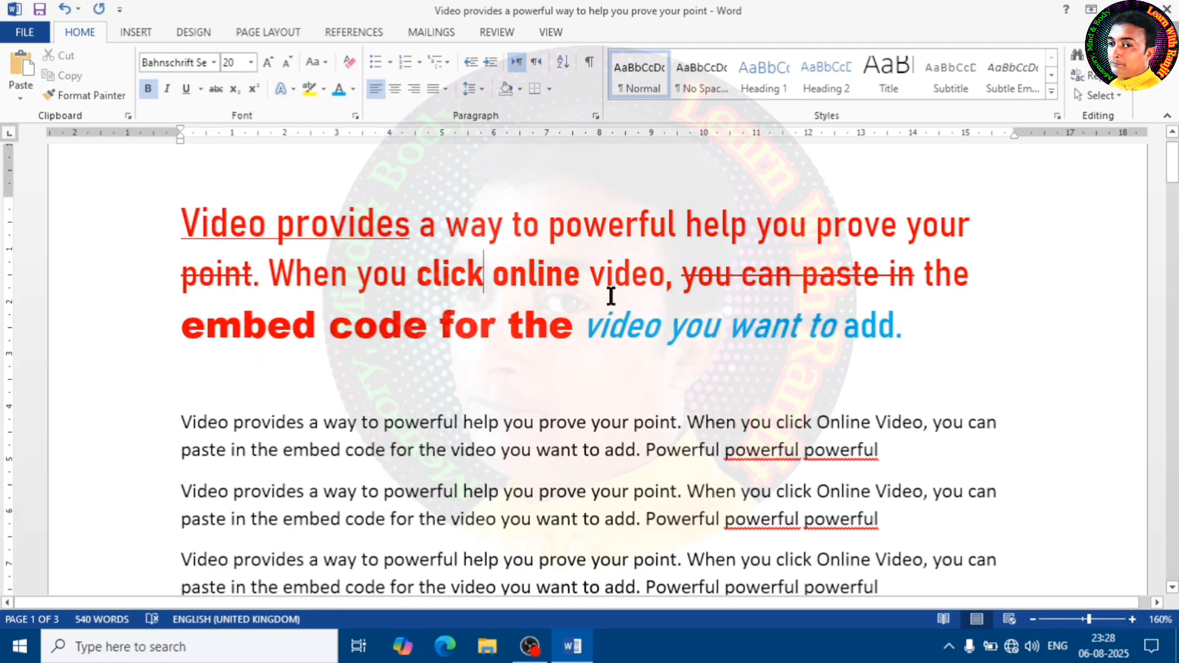
- Change the font of "way to powerful" in the first paragraph to Agency FB
{"action": "left_click_drag", "start_coordinate": [684, 229], "coordinate": [446, 226]}
{"action": "left_click", "coordinate": [213, 62]}
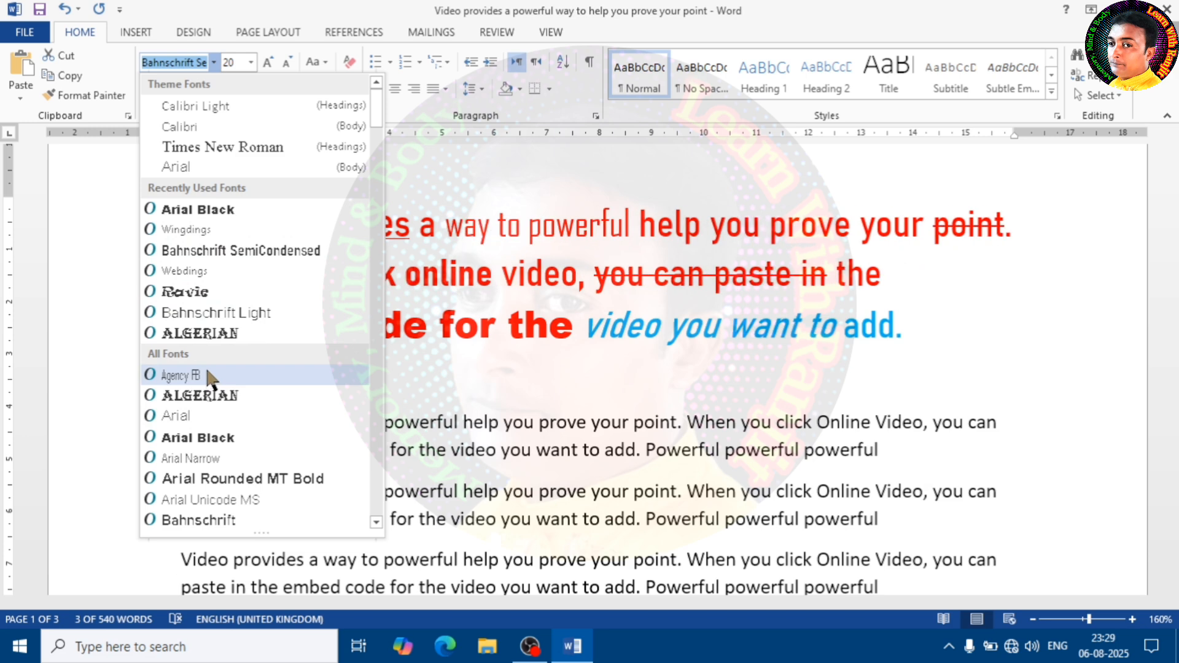
{"action": "left_click", "coordinate": [209, 376]}
{"action": "left_click", "coordinate": [524, 332]}
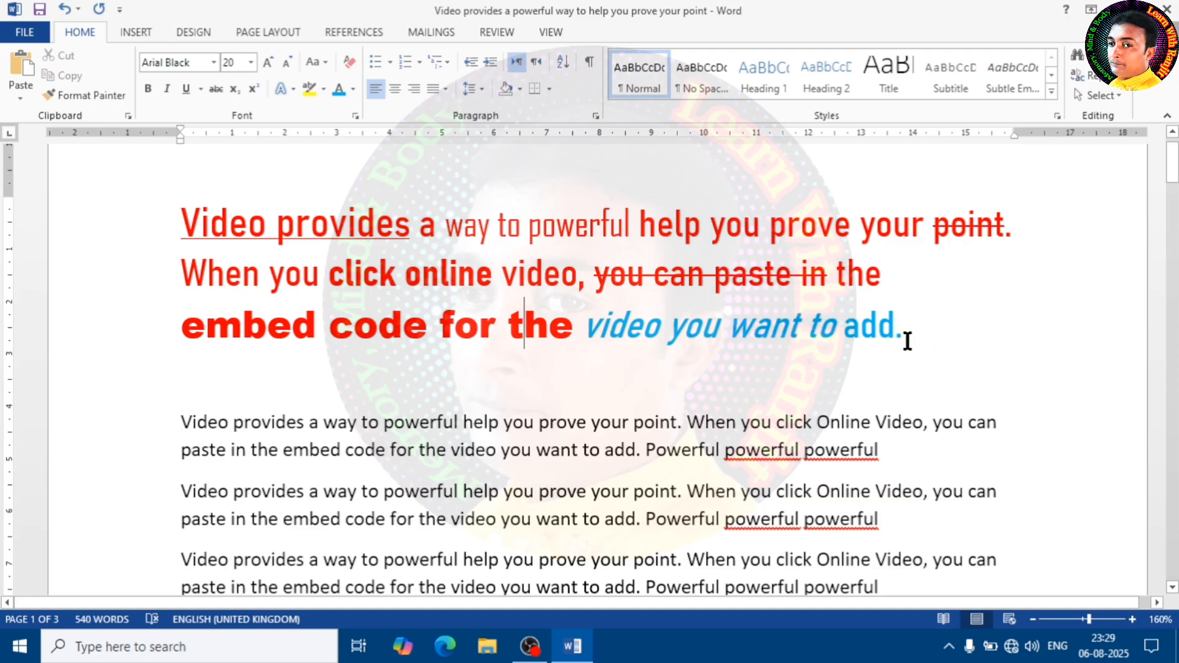
- Select the whole first paragraph and clear all of its formatting
{"action": "left_click_drag", "start_coordinate": [913, 337], "coordinate": [163, 245]}
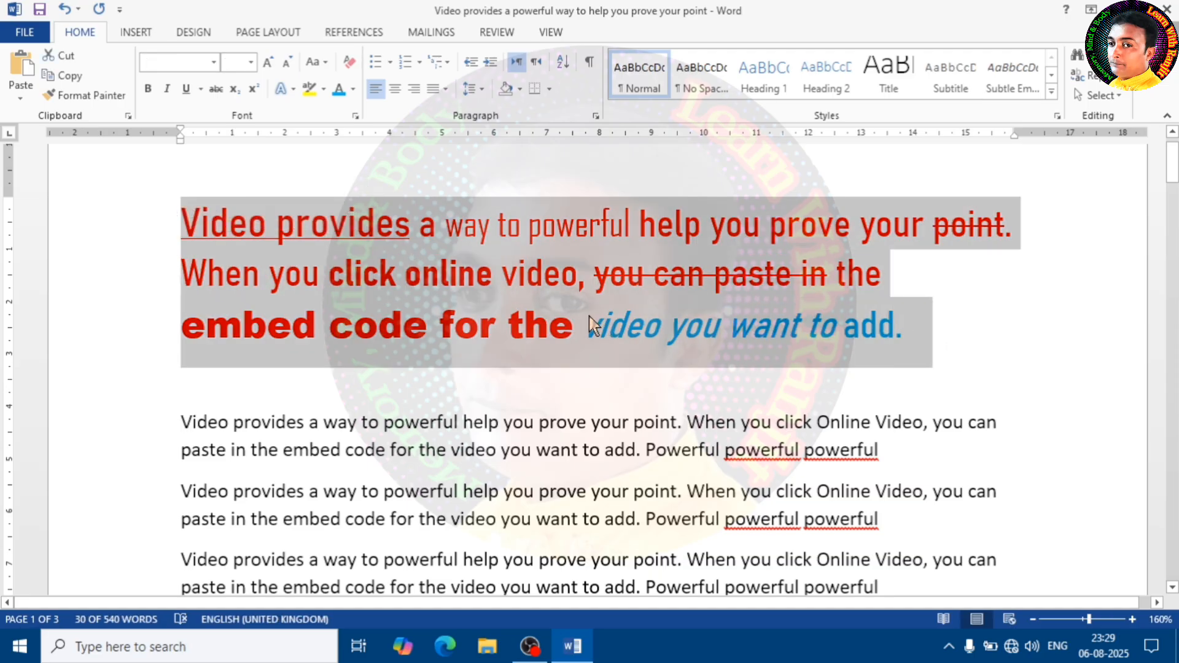
{"action": "left_click", "coordinate": [349, 62]}
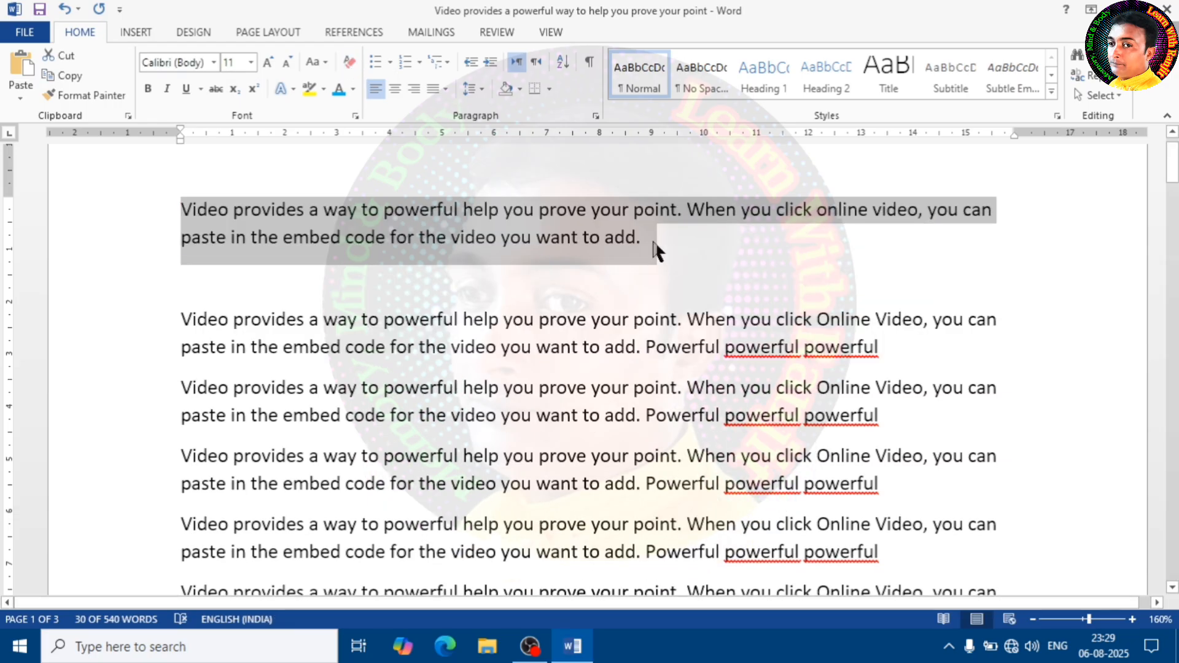
{"action": "left_click", "coordinate": [669, 250]}
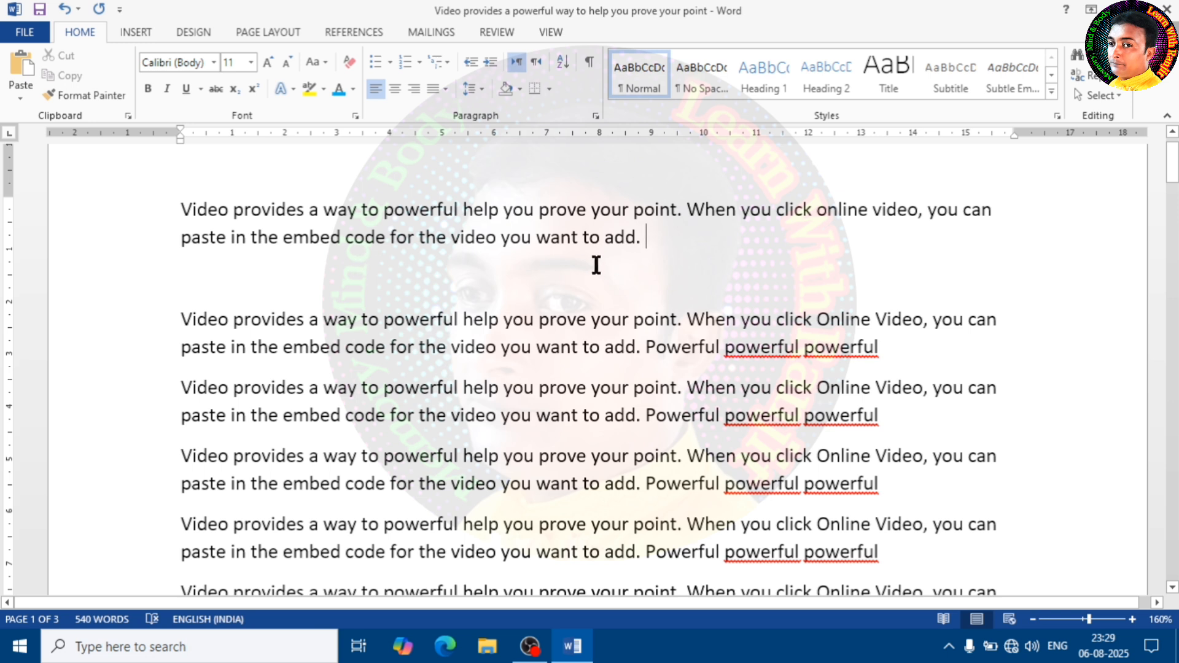
- Delete the empty line between the first and second paragraphs
{"action": "left_click", "coordinate": [461, 225]}
{"action": "left_click", "coordinate": [674, 242]}
{"action": "left_click", "coordinate": [418, 285]}
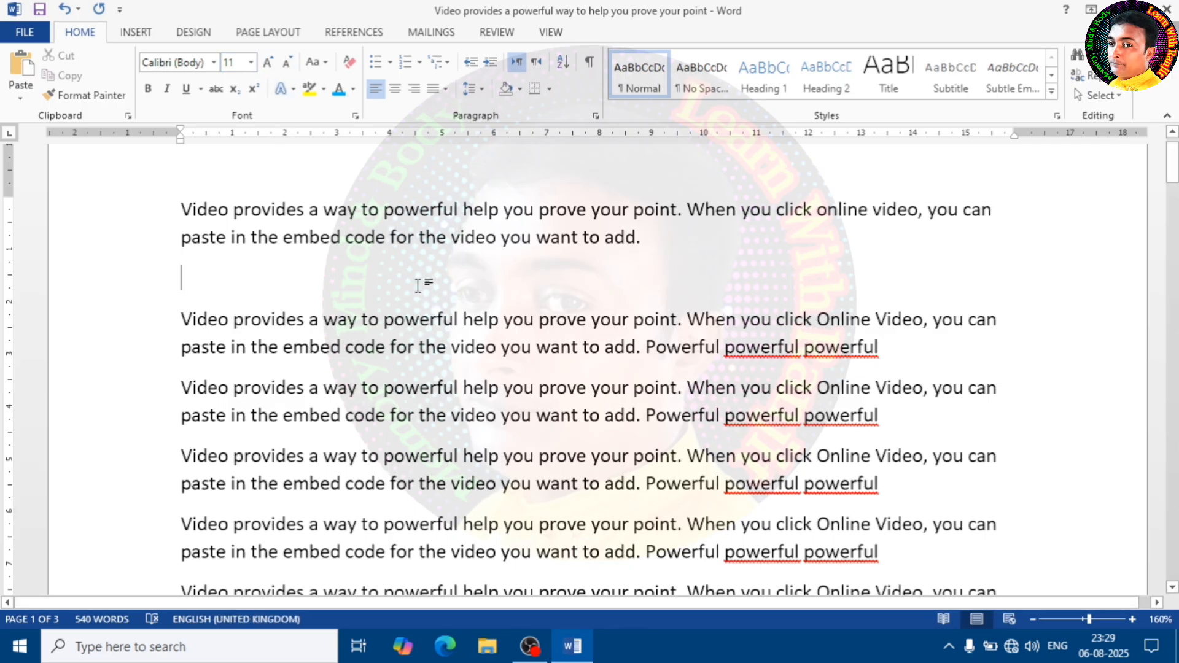
{"action": "key", "text": "Delete"}
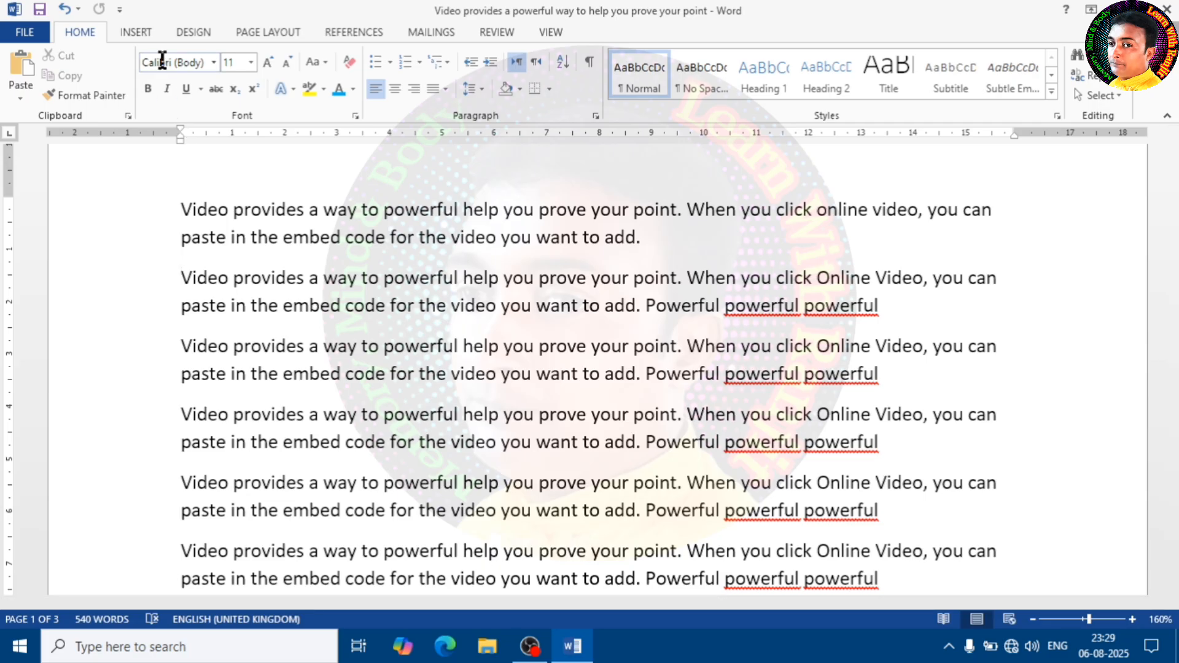
- Review the font size choices, the Increase Font Size command and the Change Case options without altering the text
{"action": "left_click", "coordinate": [251, 63]}
{"action": "left_click", "coordinate": [252, 63]}
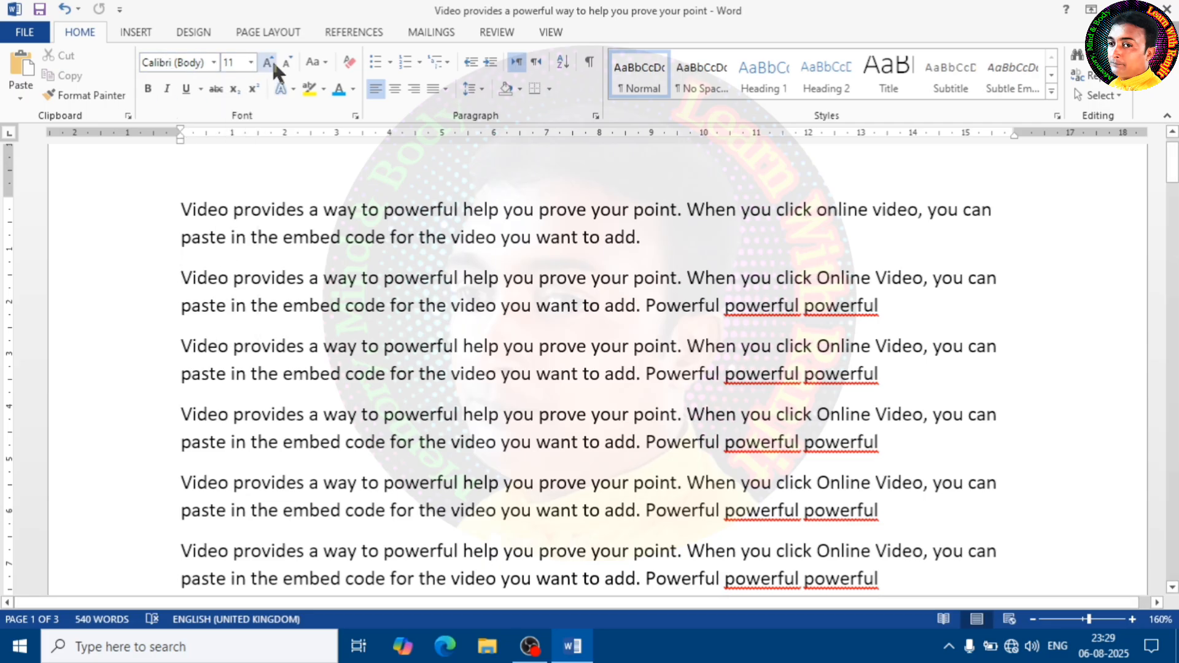
{"action": "left_click", "coordinate": [272, 62]}
{"action": "left_click", "coordinate": [320, 61]}
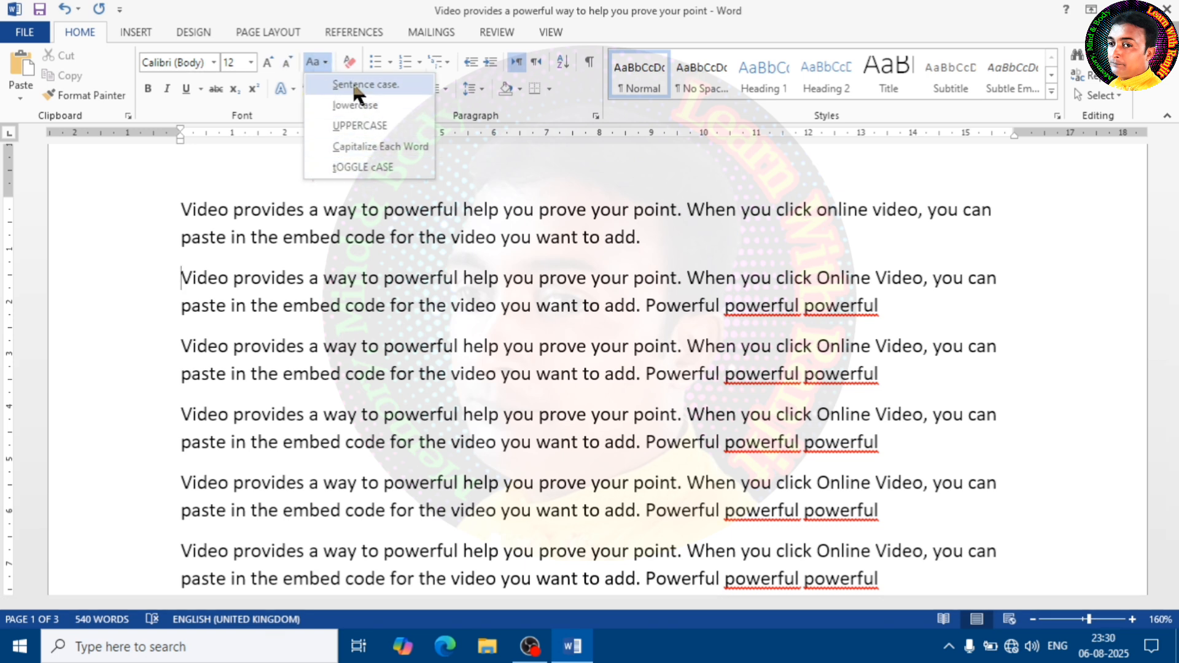
{"action": "left_click", "coordinate": [329, 59]}
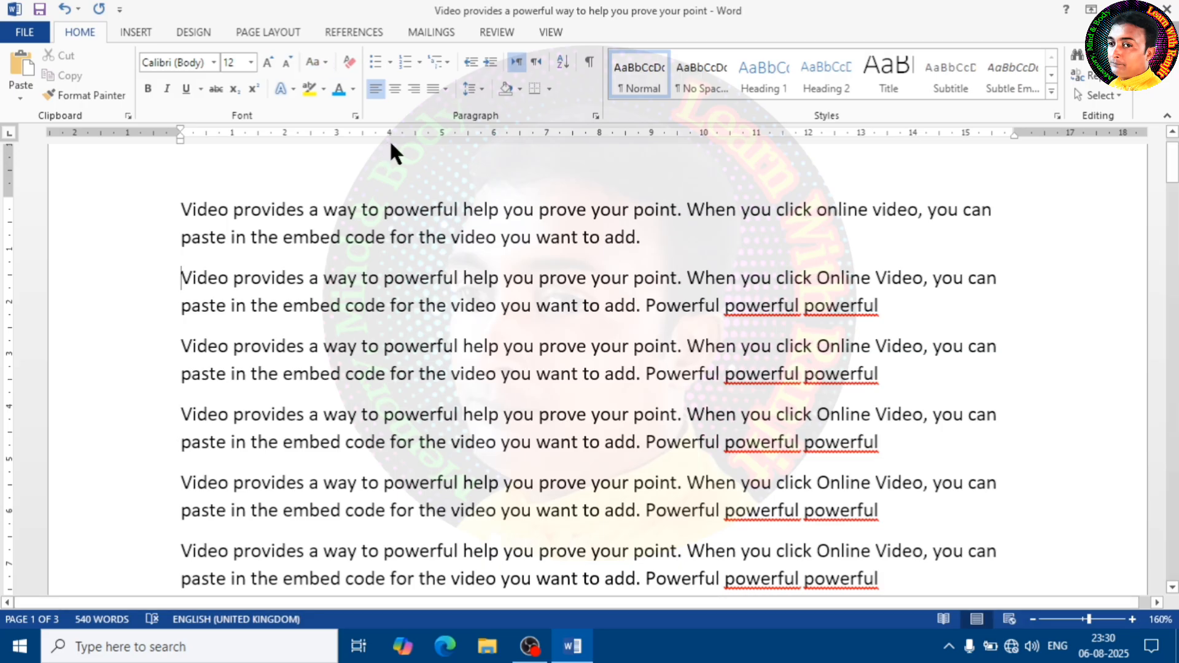
{"action": "left_click", "coordinate": [356, 277]}
{"action": "left_click", "coordinate": [331, 236]}
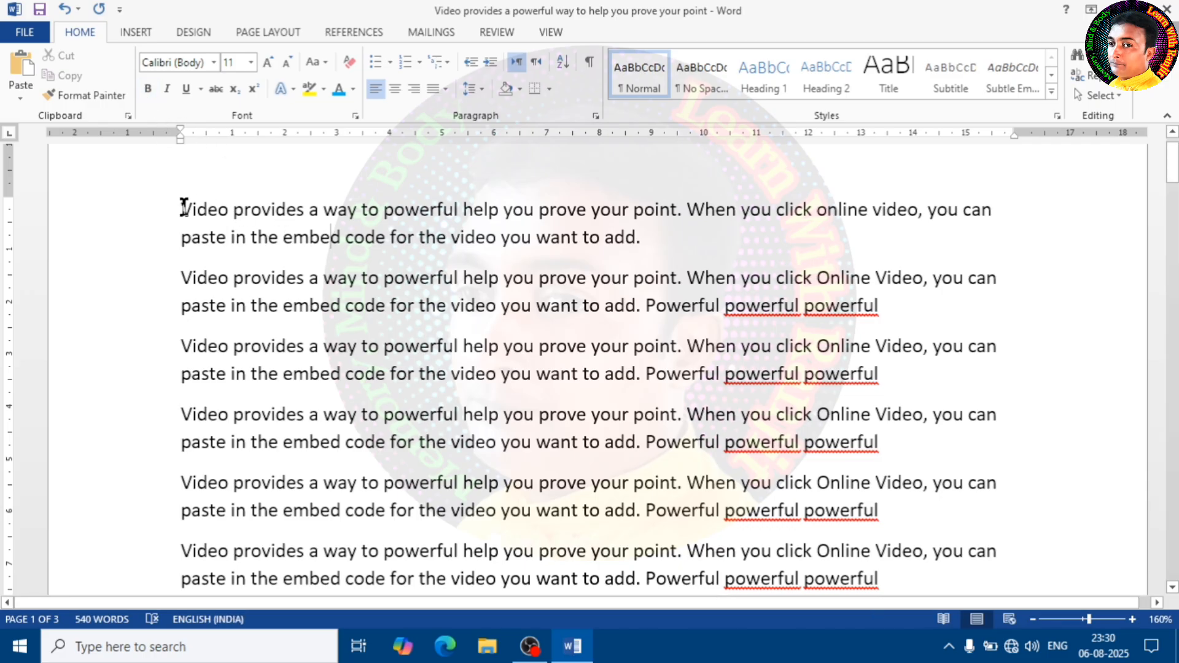
- Make the opening words "Video provides a way" of the first paragraph bold and keep the words after them non-bold
{"action": "left_click_drag", "start_coordinate": [183, 208], "coordinate": [382, 210]}
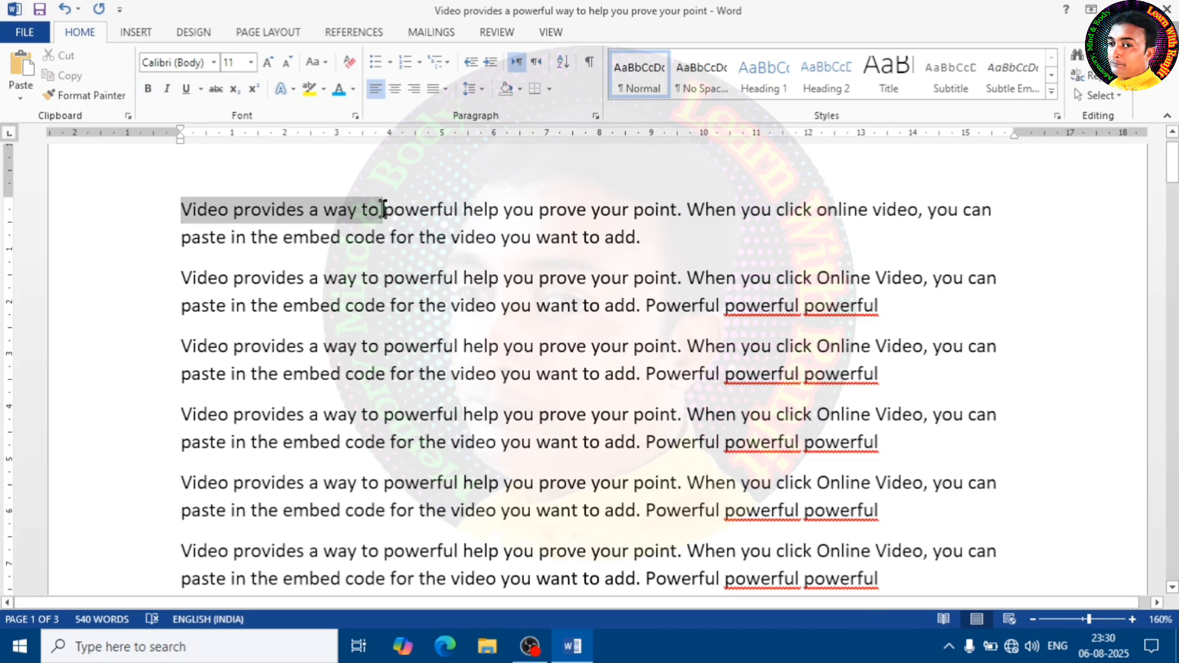
{"action": "left_click", "coordinate": [153, 89]}
{"action": "left_click", "coordinate": [404, 258]}
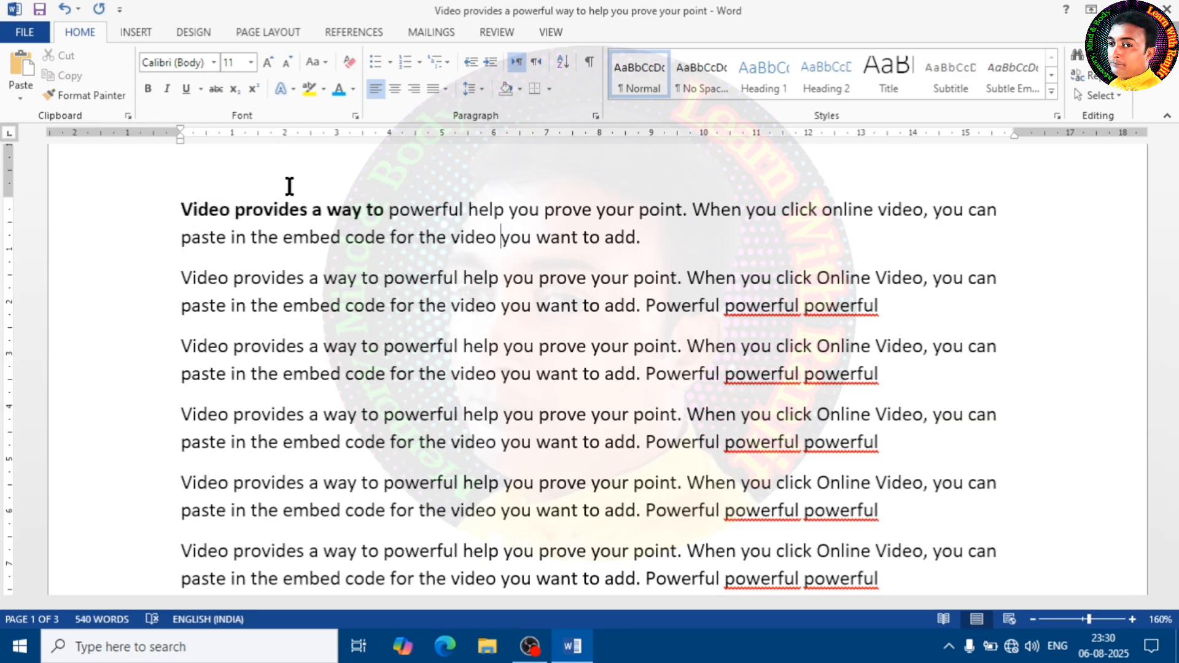
{"action": "left_click_drag", "start_coordinate": [385, 211], "coordinate": [750, 226]}
{"action": "left_click", "coordinate": [151, 88]}
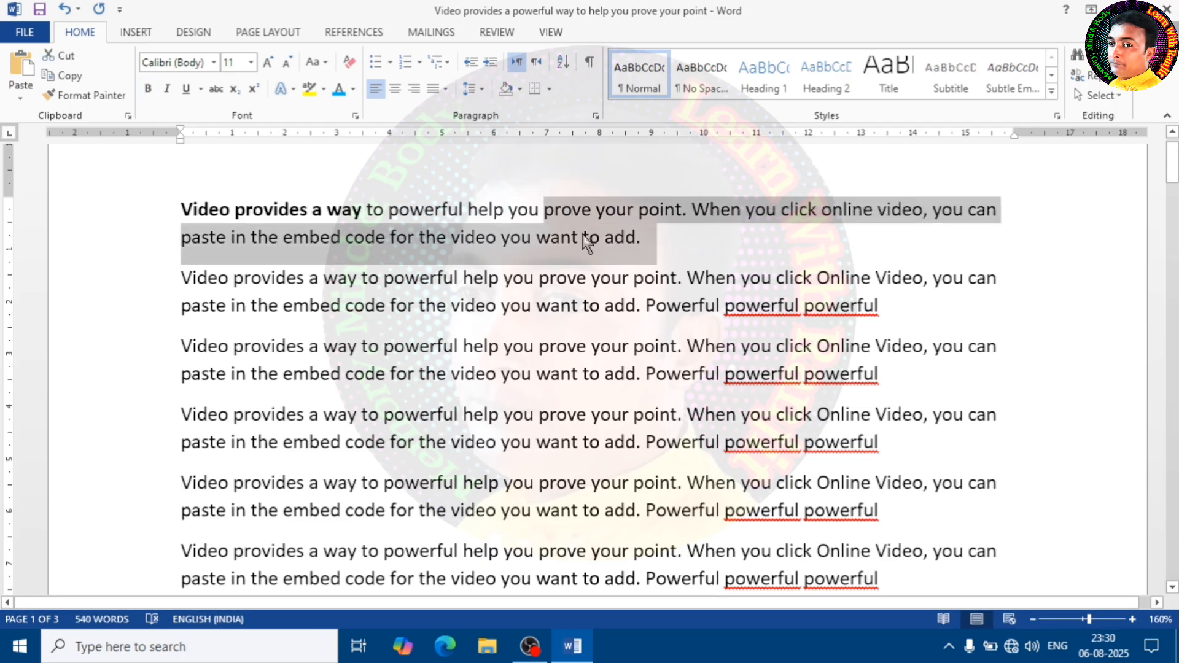
- Make the first paragraph bold from "prove your point" to its end, and clear all formatting from the whole paragraph
{"action": "key", "text": "ctrl+b"}
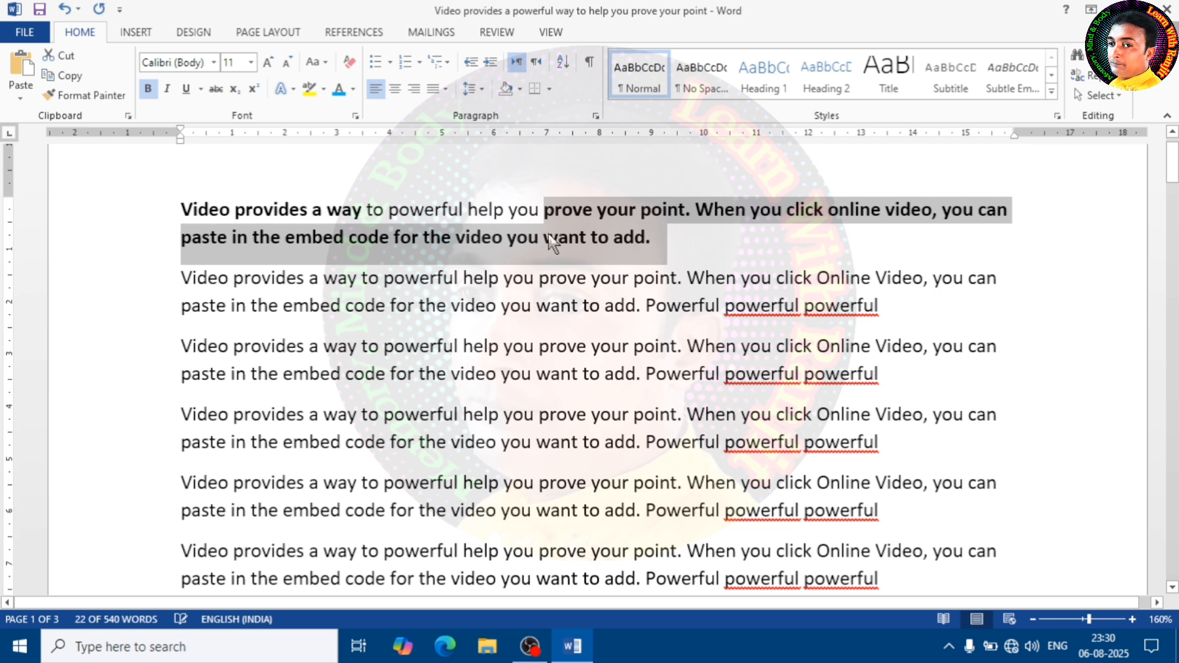
{"action": "left_click", "coordinate": [624, 256]}
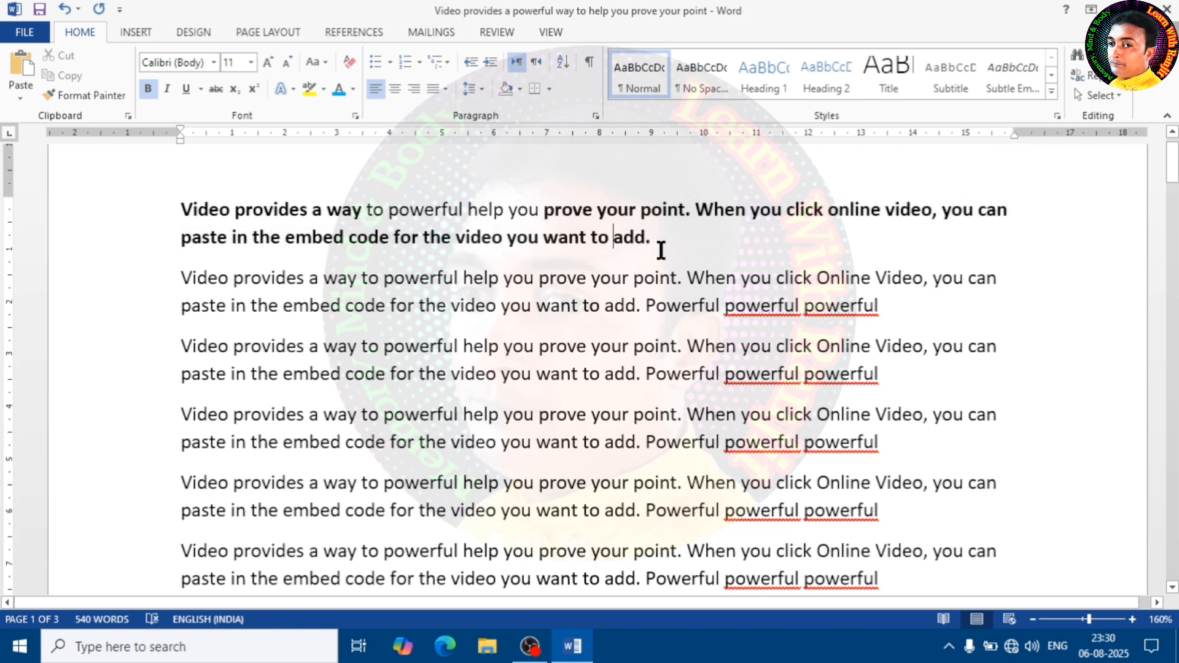
{"action": "left_click_drag", "start_coordinate": [666, 242], "coordinate": [178, 210]}
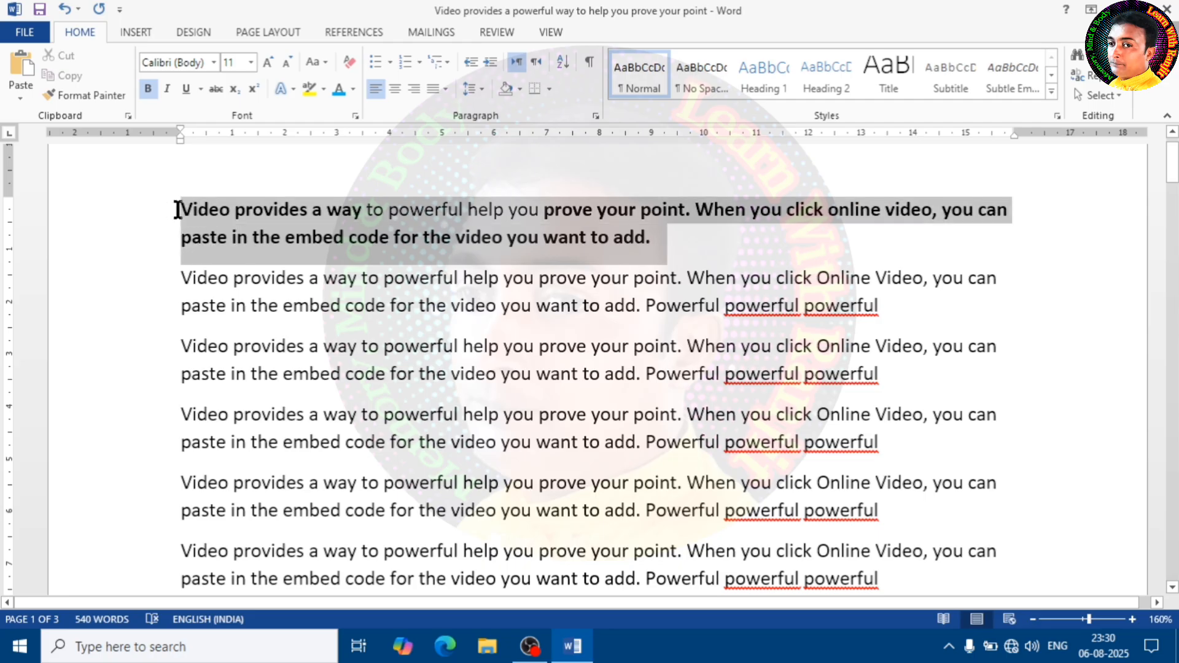
{"action": "left_click", "coordinate": [349, 60]}
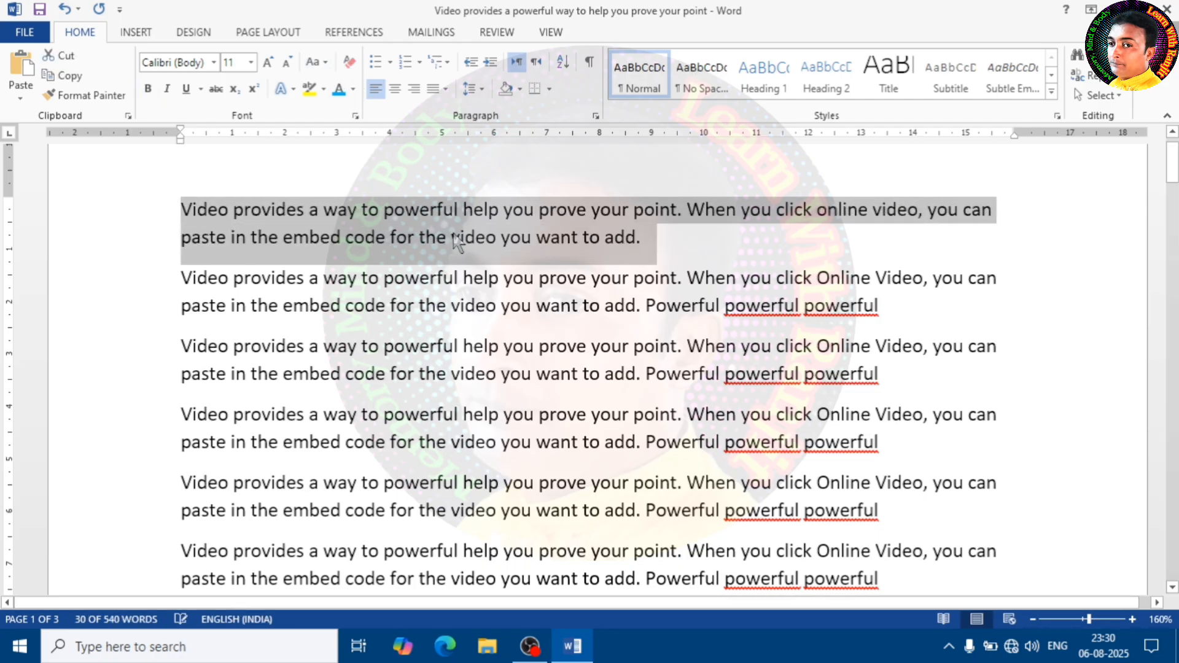
{"action": "left_click", "coordinate": [465, 241]}
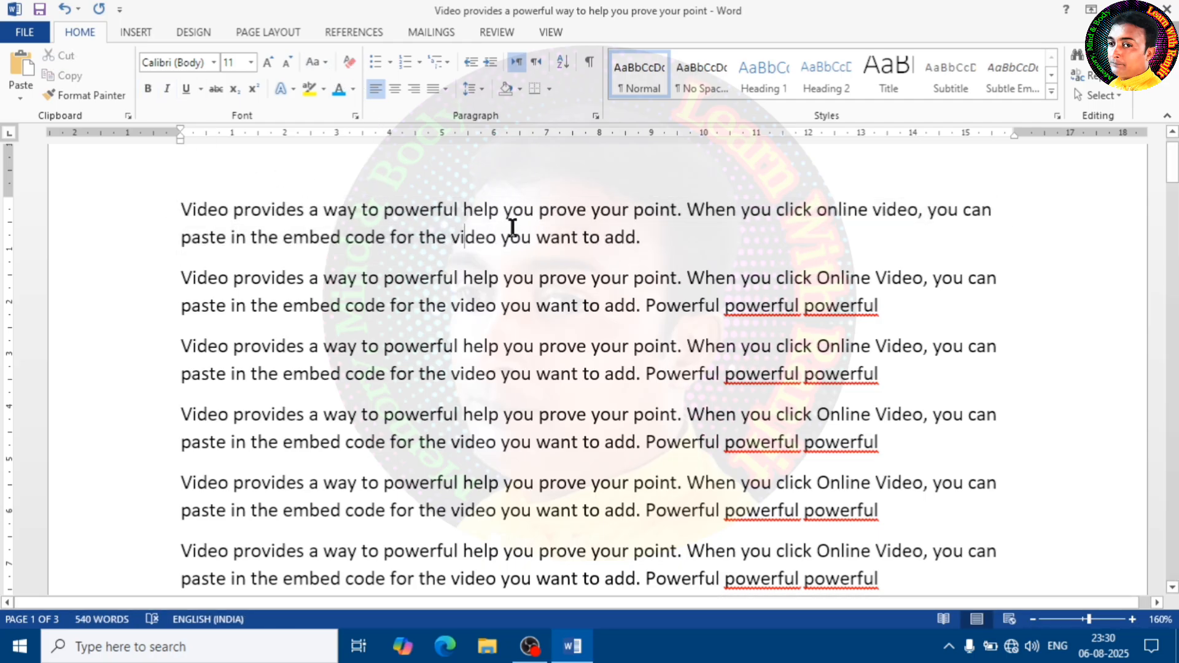
- Italicise the whole first paragraph
{"action": "left_click_drag", "start_coordinate": [649, 239], "coordinate": [152, 205]}
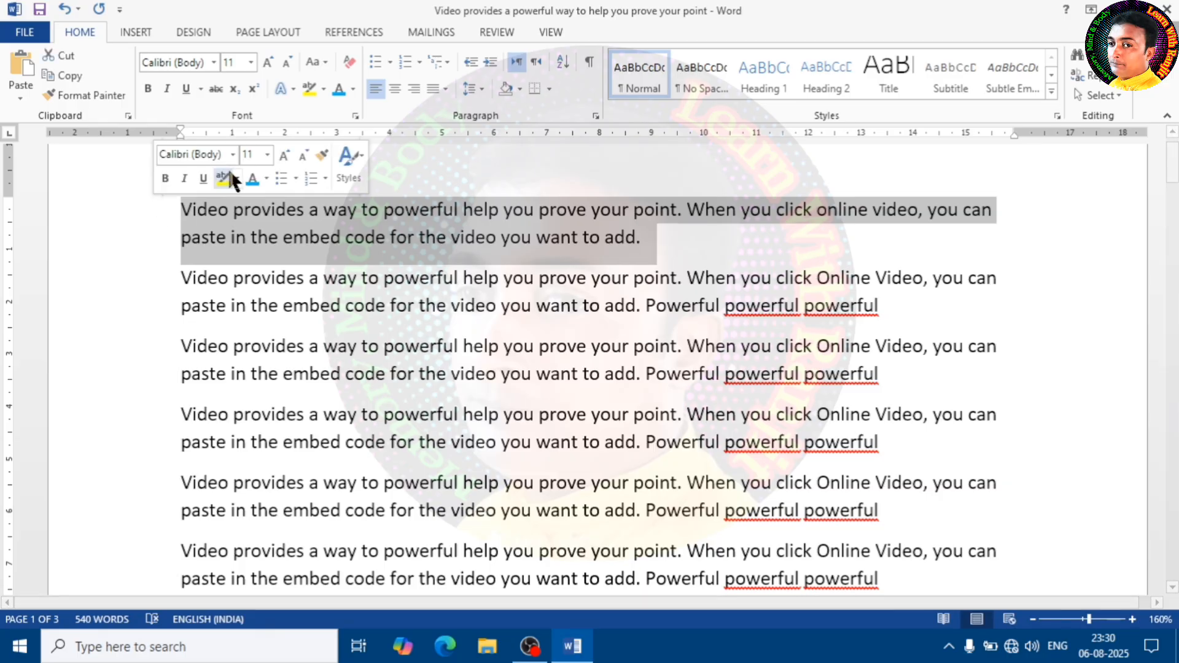
{"action": "left_click", "coordinate": [167, 89]}
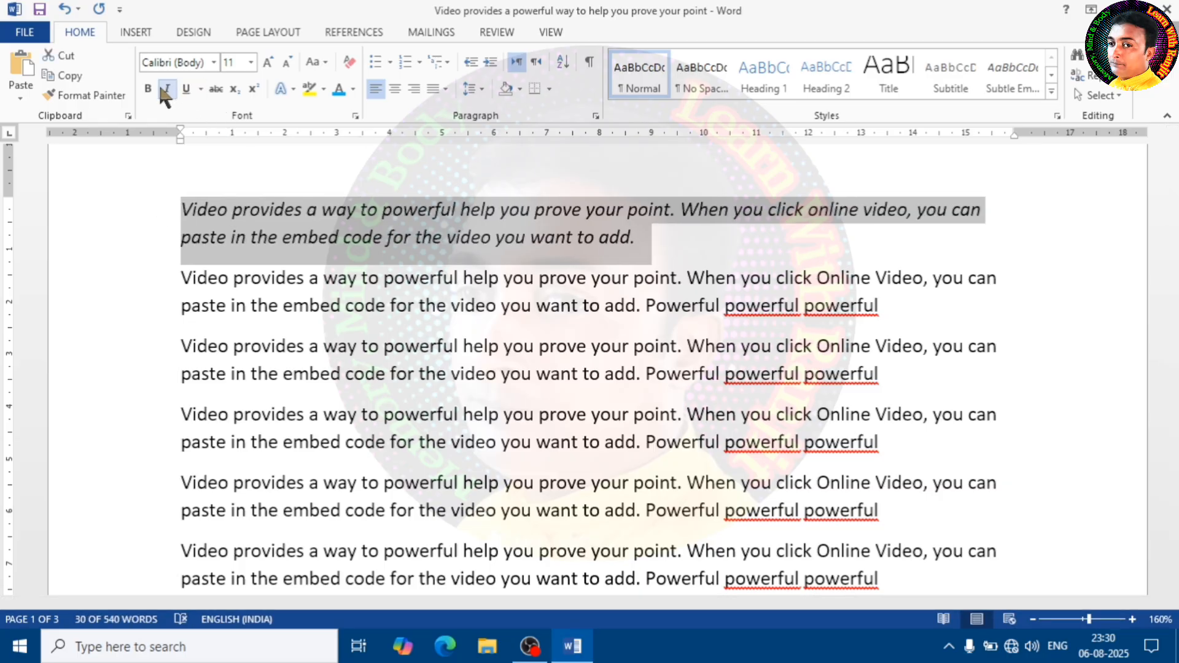
{"action": "left_click", "coordinate": [544, 237]}
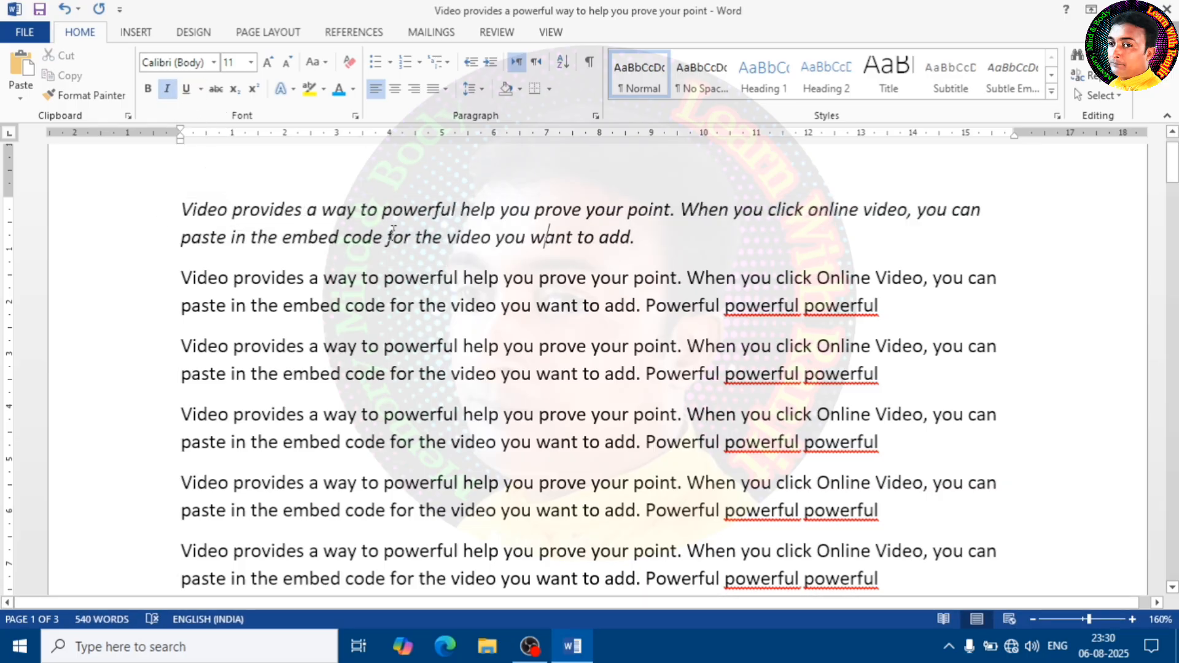
- Remove the italics from "prove your point" to the end of the first paragraph and compare that text with the italic opening words
{"action": "left_click_drag", "start_coordinate": [639, 237], "coordinate": [519, 210]}
{"action": "left_click", "coordinate": [167, 90]}
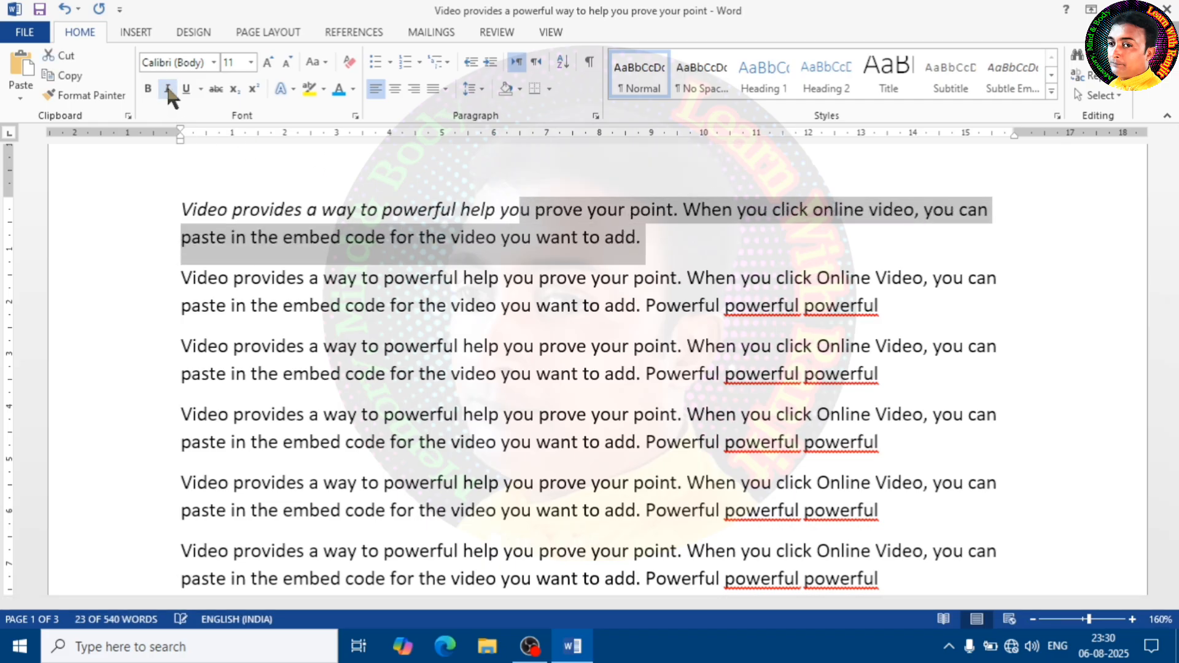
{"action": "left_click", "coordinate": [429, 196]}
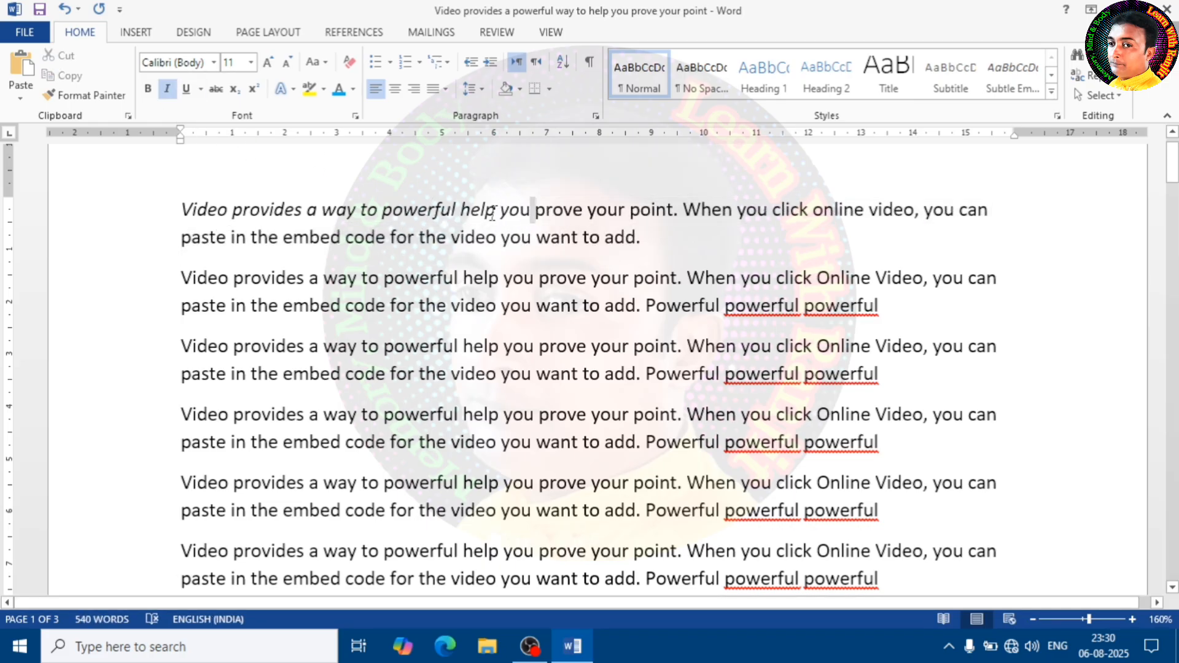
{"action": "left_click_drag", "start_coordinate": [535, 211], "coordinate": [182, 211]}
{"action": "left_click", "coordinate": [550, 215]}
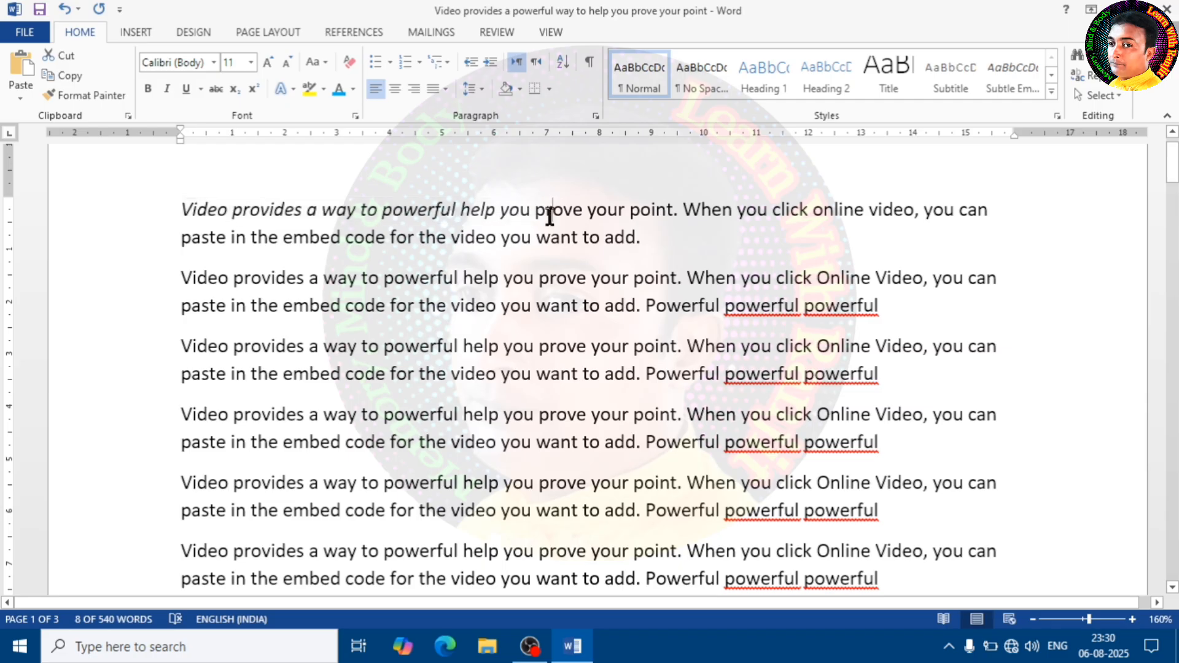
{"action": "left_click_drag", "start_coordinate": [534, 212], "coordinate": [745, 223]}
{"action": "left_click", "coordinate": [706, 258]}
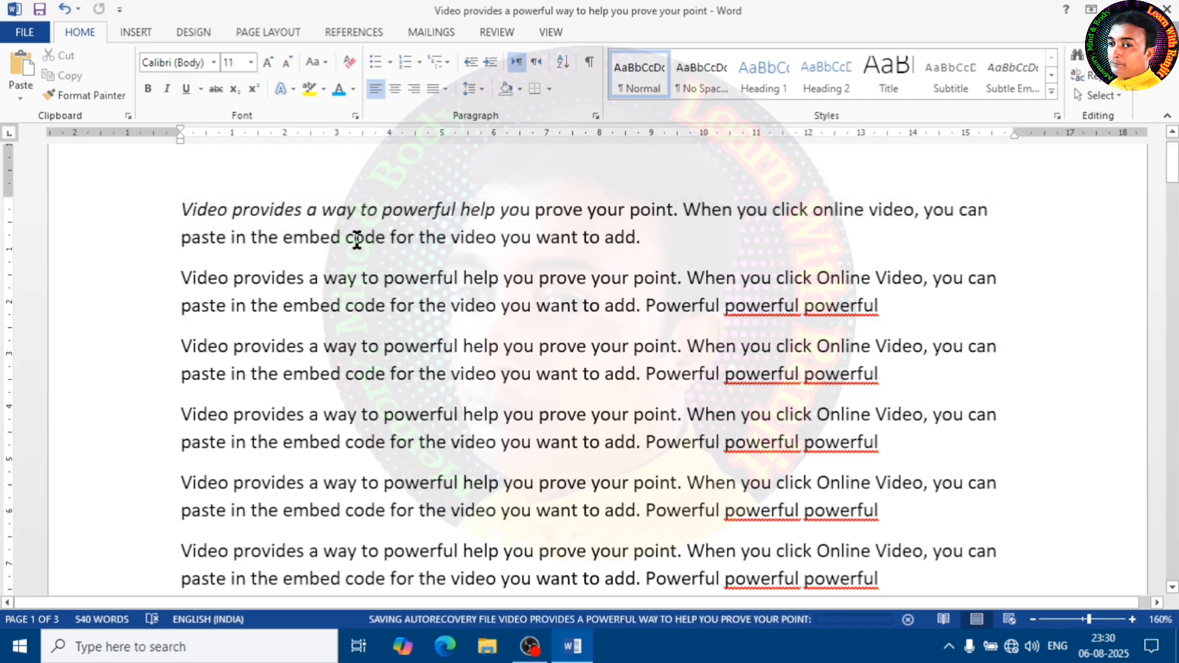
- Set the whole first paragraph to font size 12 and bold, and clear all of its formatting
{"action": "left_click_drag", "start_coordinate": [650, 248], "coordinate": [163, 197]}
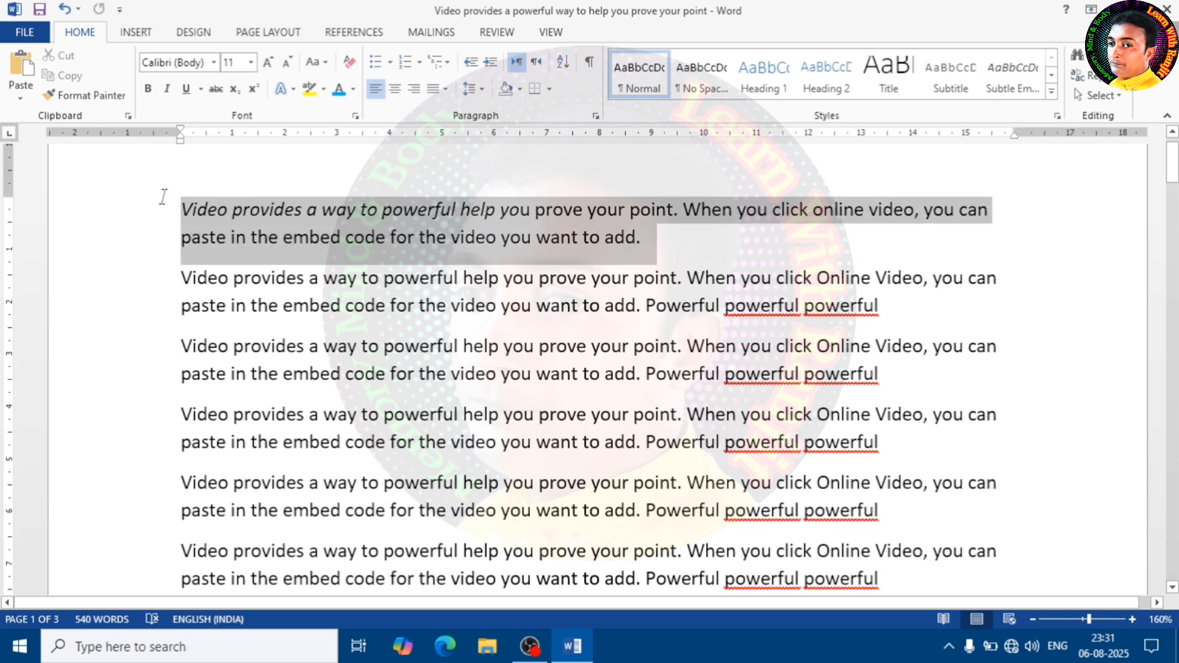
{"action": "left_click", "coordinate": [252, 62]}
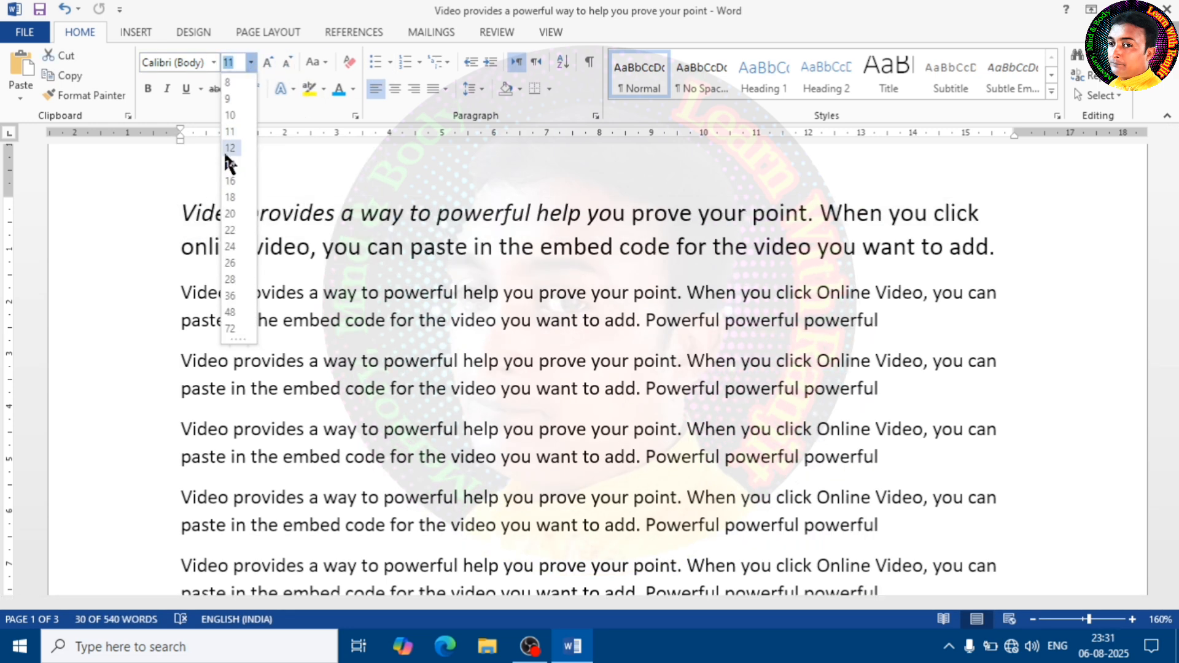
{"action": "left_click", "coordinate": [225, 149]}
{"action": "left_click", "coordinate": [146, 89]}
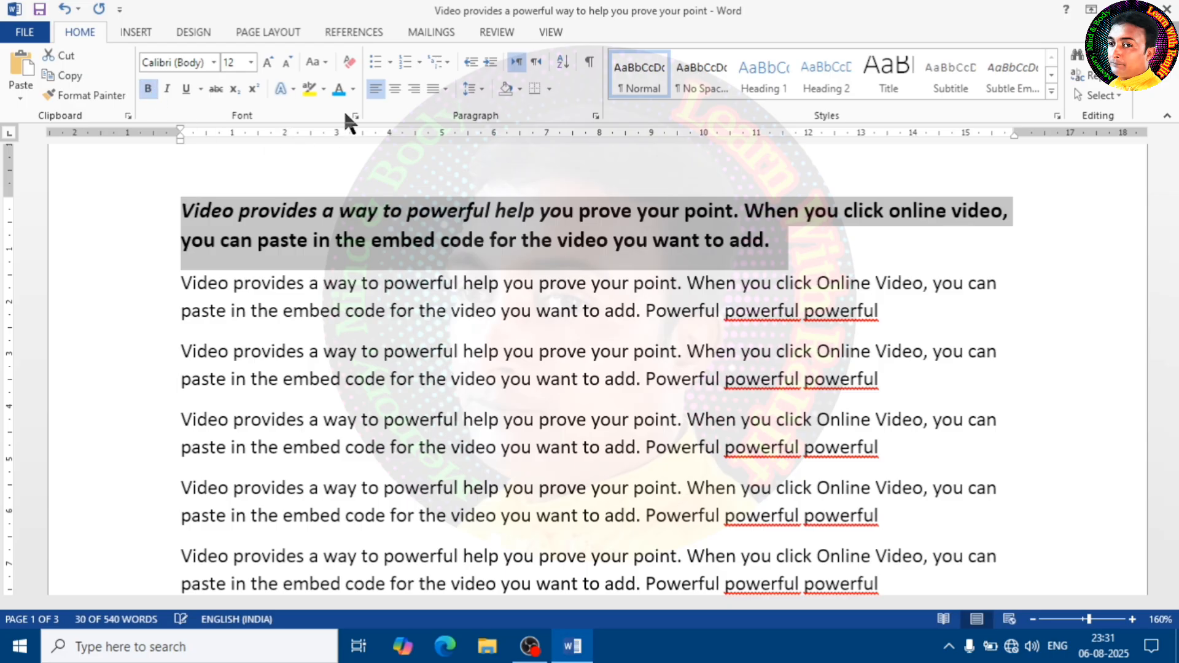
{"action": "left_click", "coordinate": [349, 62]}
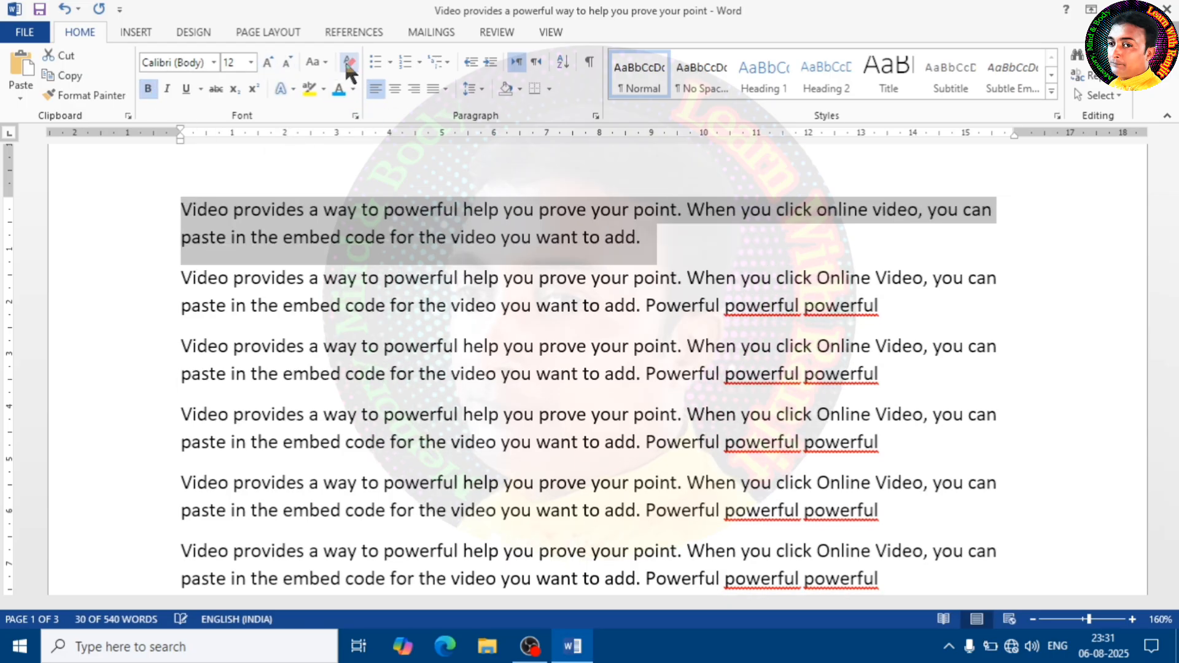
{"action": "left_click", "coordinate": [476, 238]}
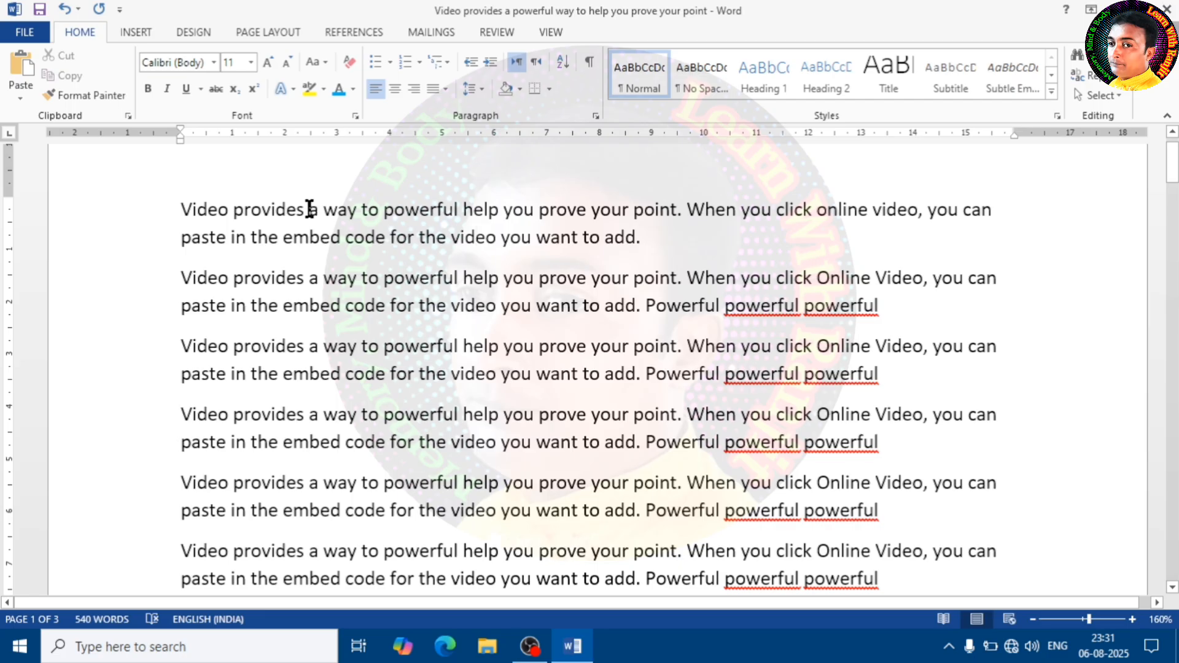
- Copy the word "provides" from the first line and paste it twice at the end of the first paragraph
{"action": "left_click_drag", "start_coordinate": [266, 218], "coordinate": [236, 216]}
{"action": "key", "text": "ctrl+c"}
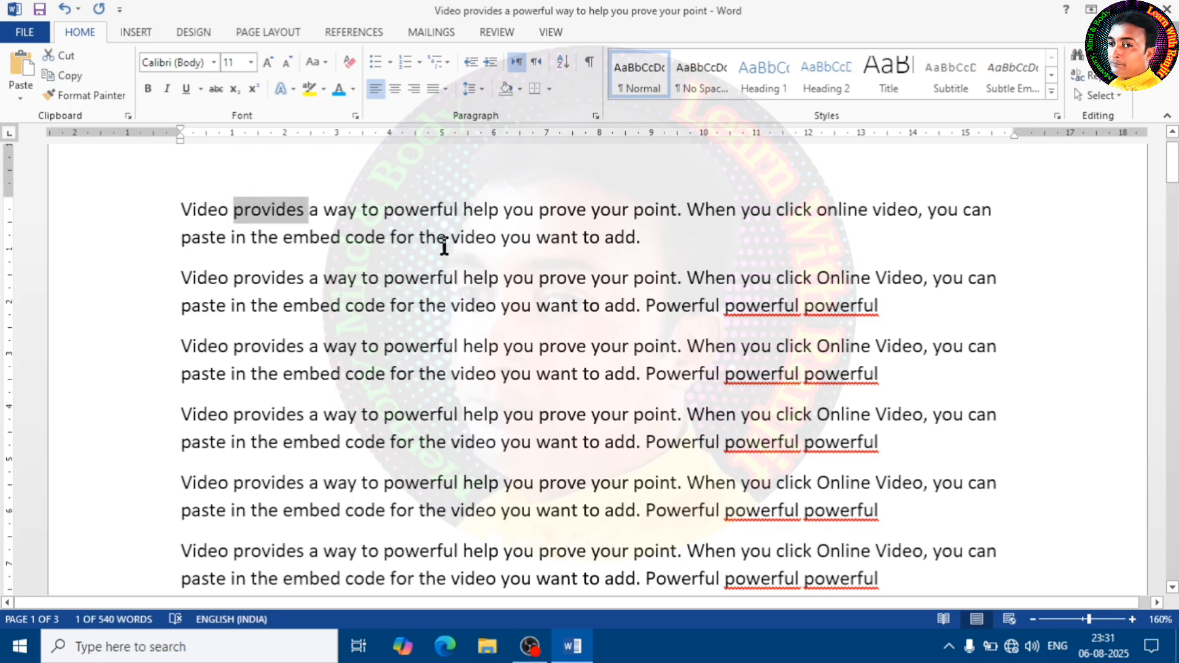
{"action": "left_click", "coordinate": [656, 245]}
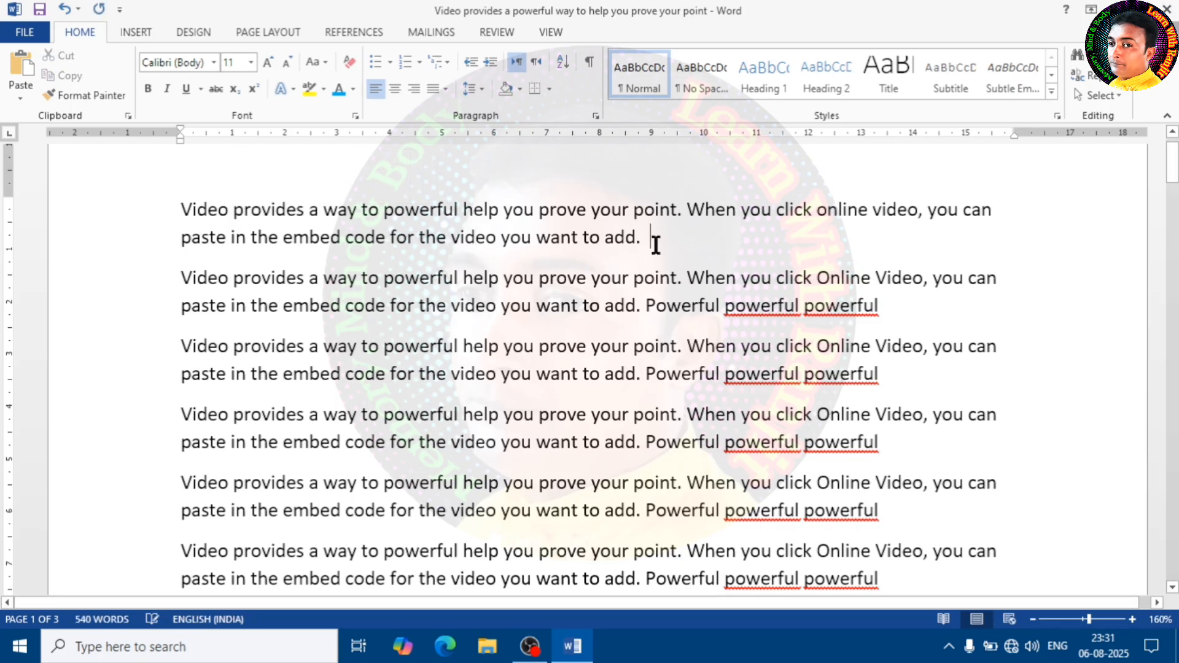
{"action": "key", "text": "ctrl+v"}
{"action": "key", "text": "ctrl+v"}
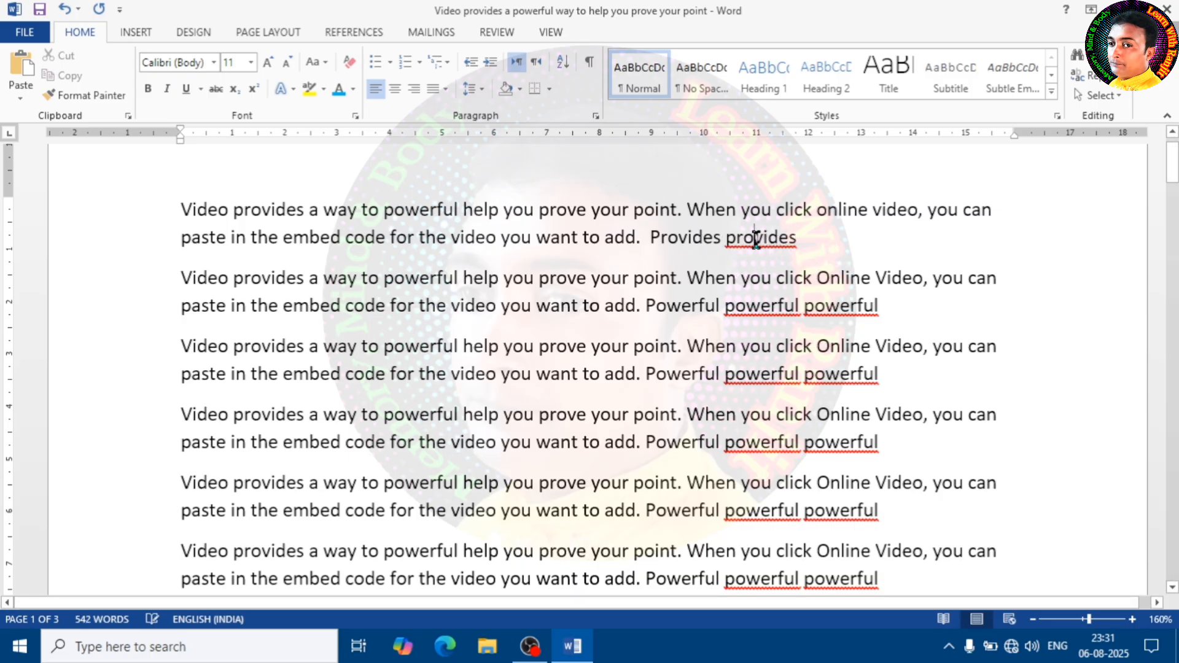
- Capitalise the second pasted word as "Provides" and ignore its repeated-word flag
{"action": "right_click", "coordinate": [756, 239]}
{"action": "left_click", "coordinate": [853, 289]}
{"action": "left_click", "coordinate": [737, 261]}
{"action": "key", "text": "BackSpace"}
{"action": "type", "text": "P"}
{"action": "right_click", "coordinate": [767, 242]}
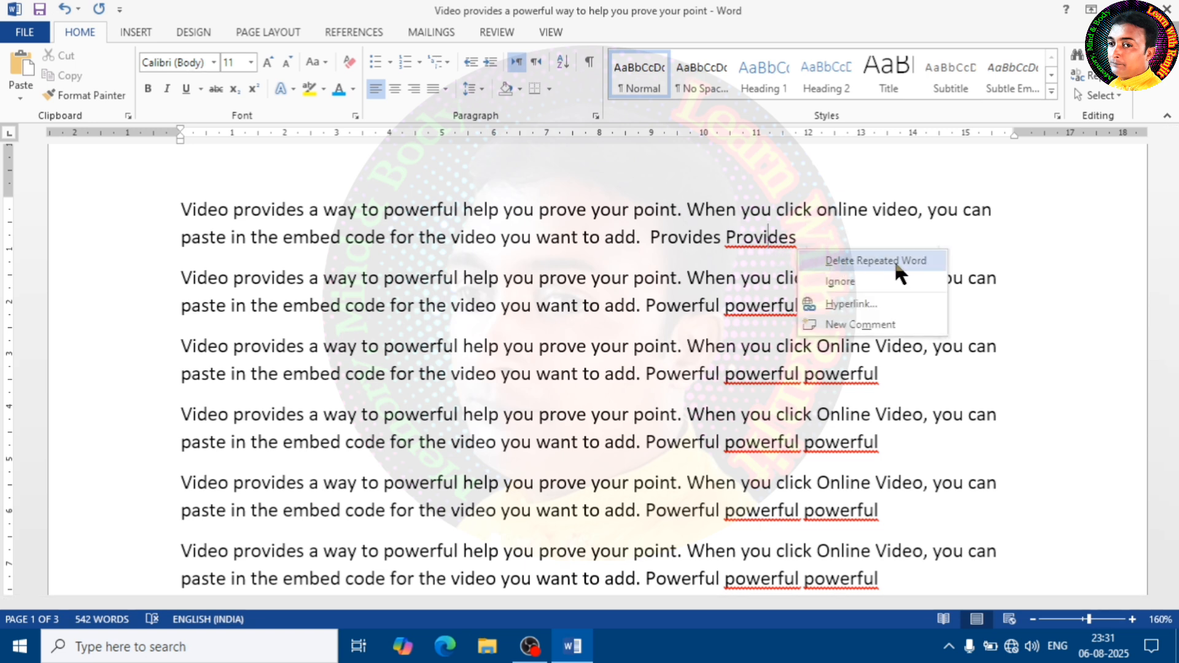
{"action": "left_click", "coordinate": [854, 282]}
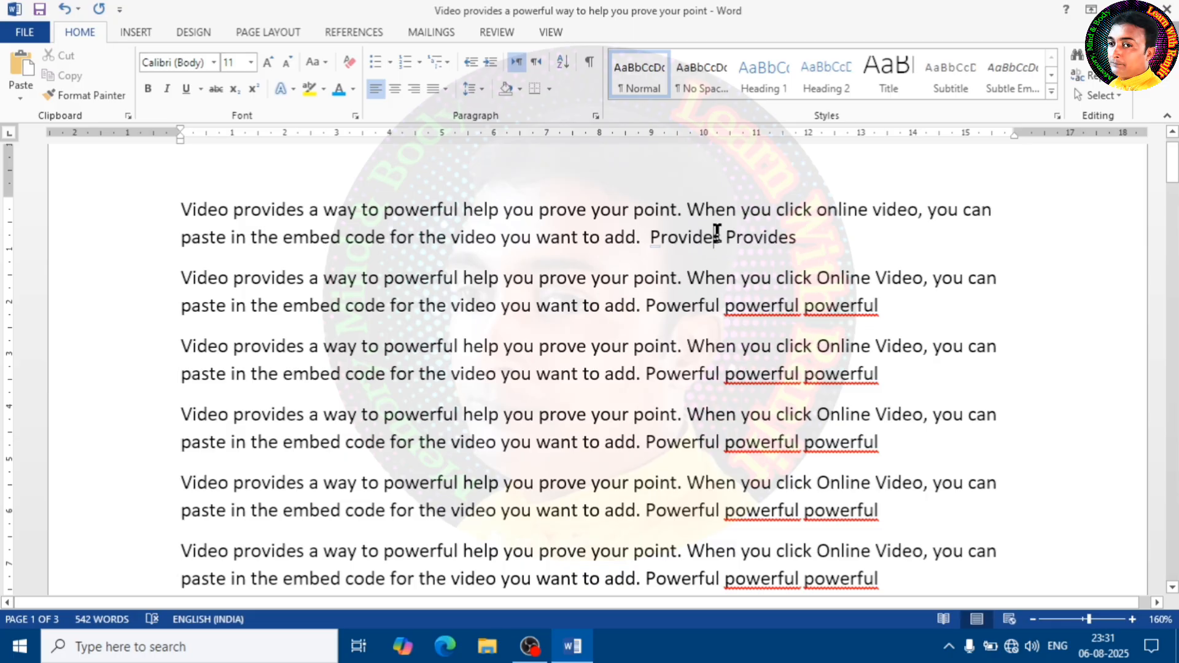
- Italicise the first "Provides" at the end of the first paragraph and compare it with the upright "Provides" beside it
{"action": "left_click_drag", "start_coordinate": [721, 237], "coordinate": [649, 240]}
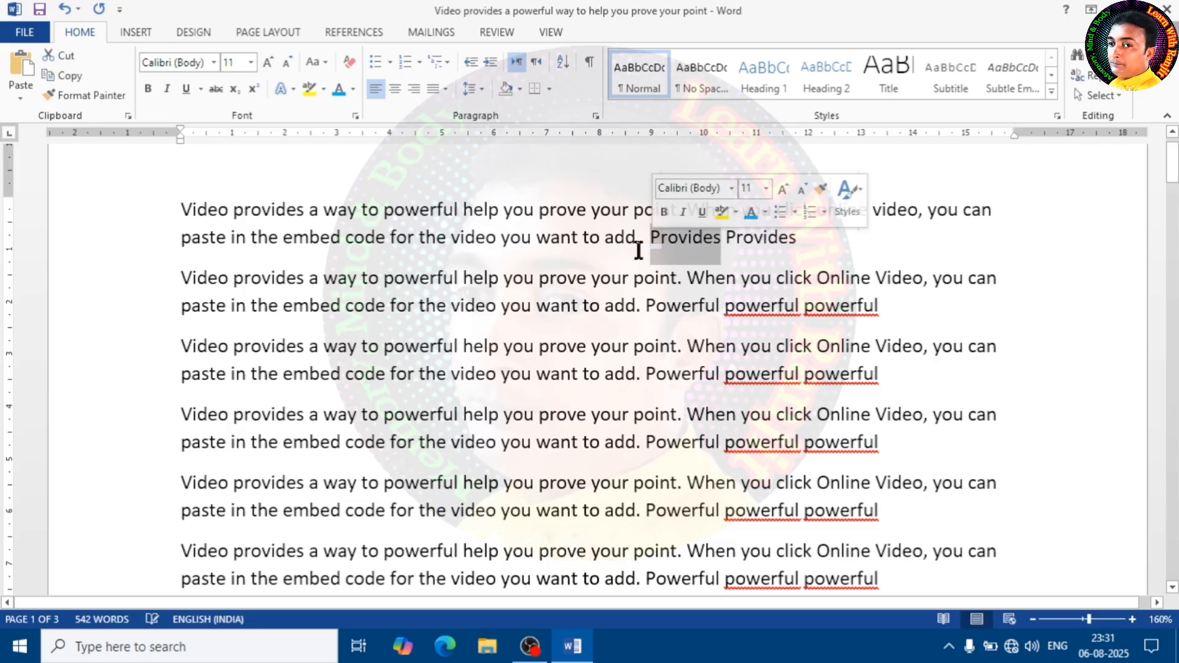
{"action": "left_click", "coordinate": [167, 89]}
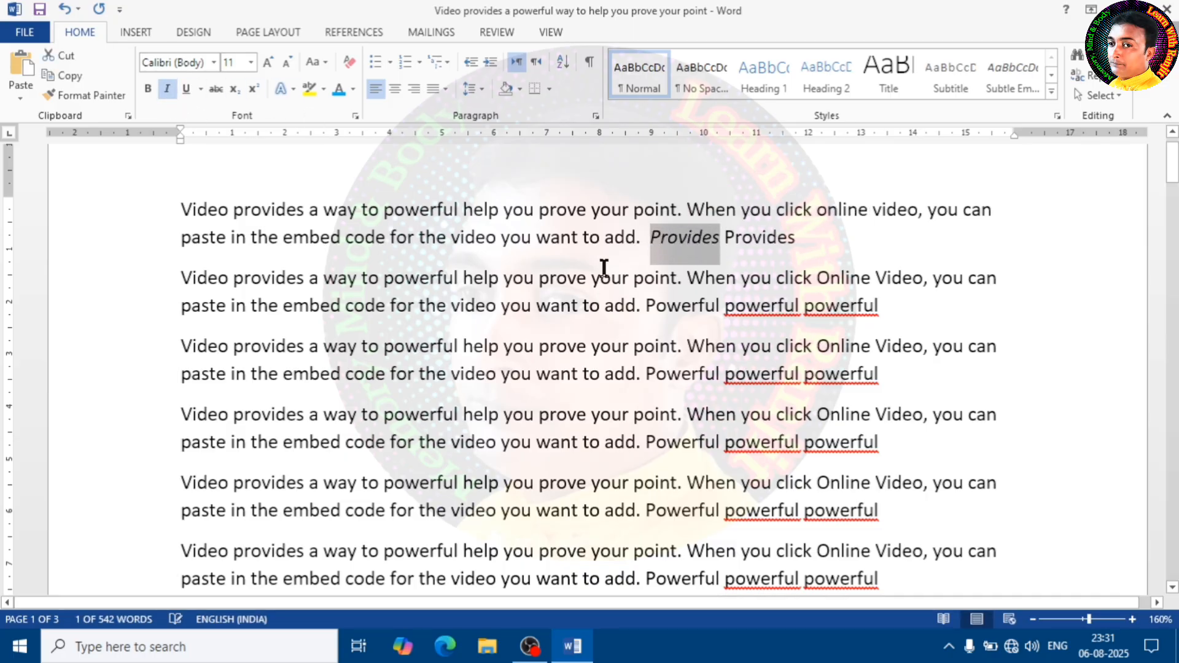
{"action": "left_click", "coordinate": [752, 243]}
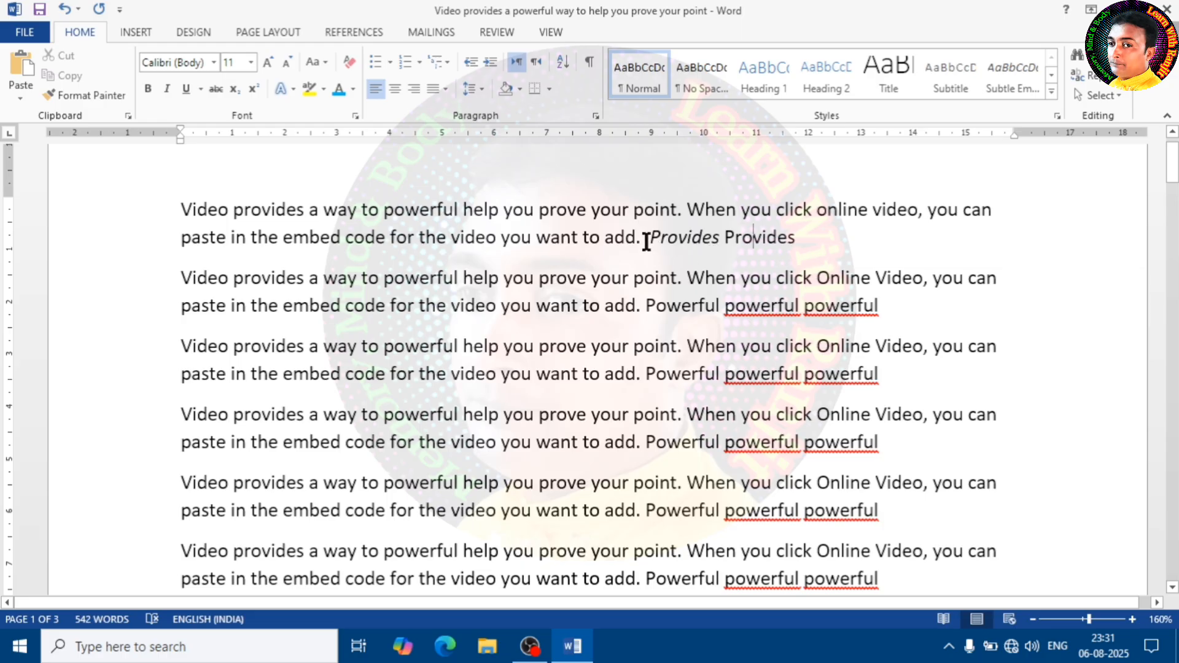
{"action": "left_click_drag", "start_coordinate": [720, 239], "coordinate": [641, 243]}
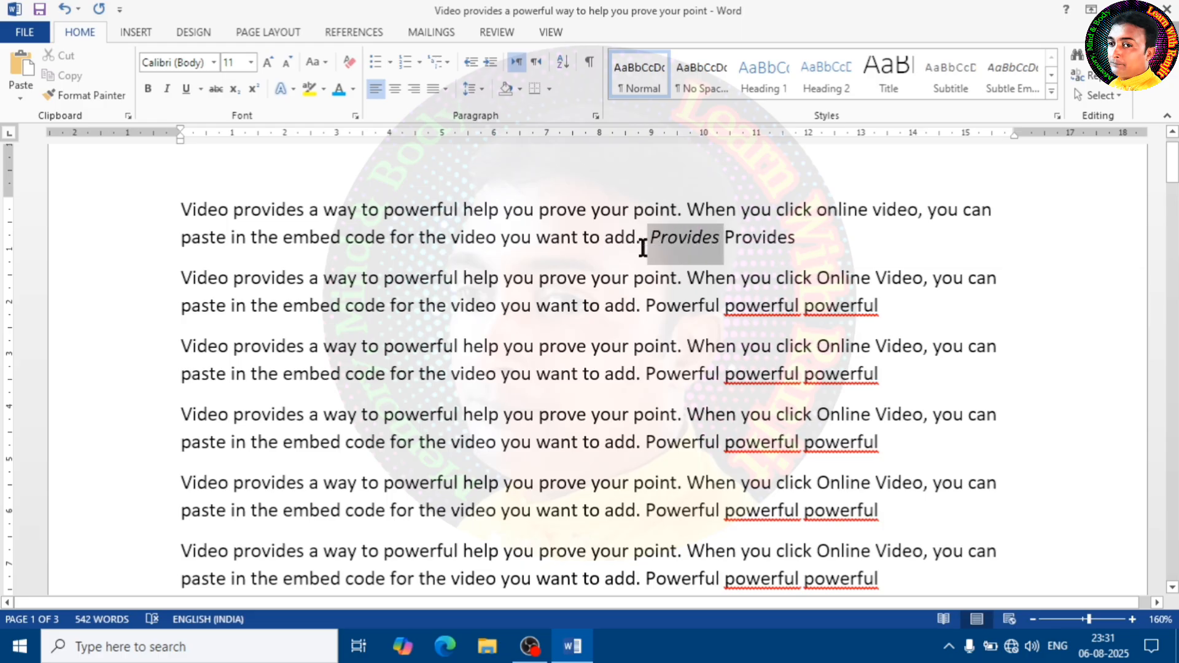
{"action": "left_click", "coordinate": [796, 240]}
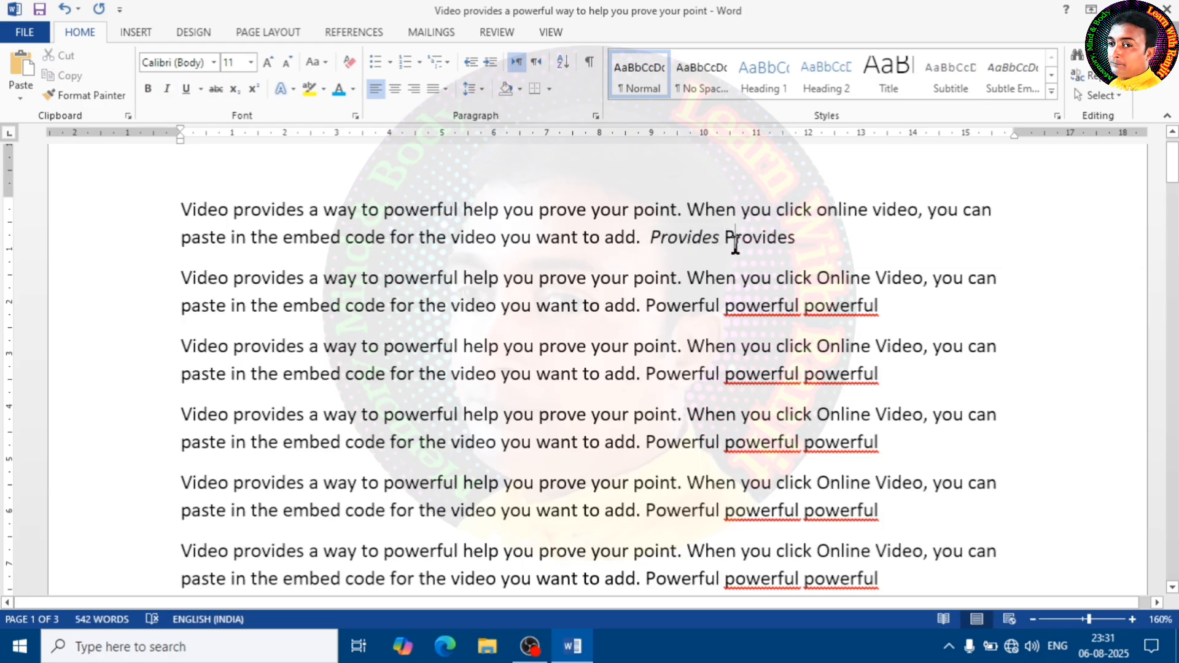
{"action": "left_click", "coordinate": [671, 245]}
{"action": "left_click", "coordinate": [750, 239]}
{"action": "left_click_drag", "start_coordinate": [796, 244], "coordinate": [650, 244]}
{"action": "left_click", "coordinate": [649, 243]}
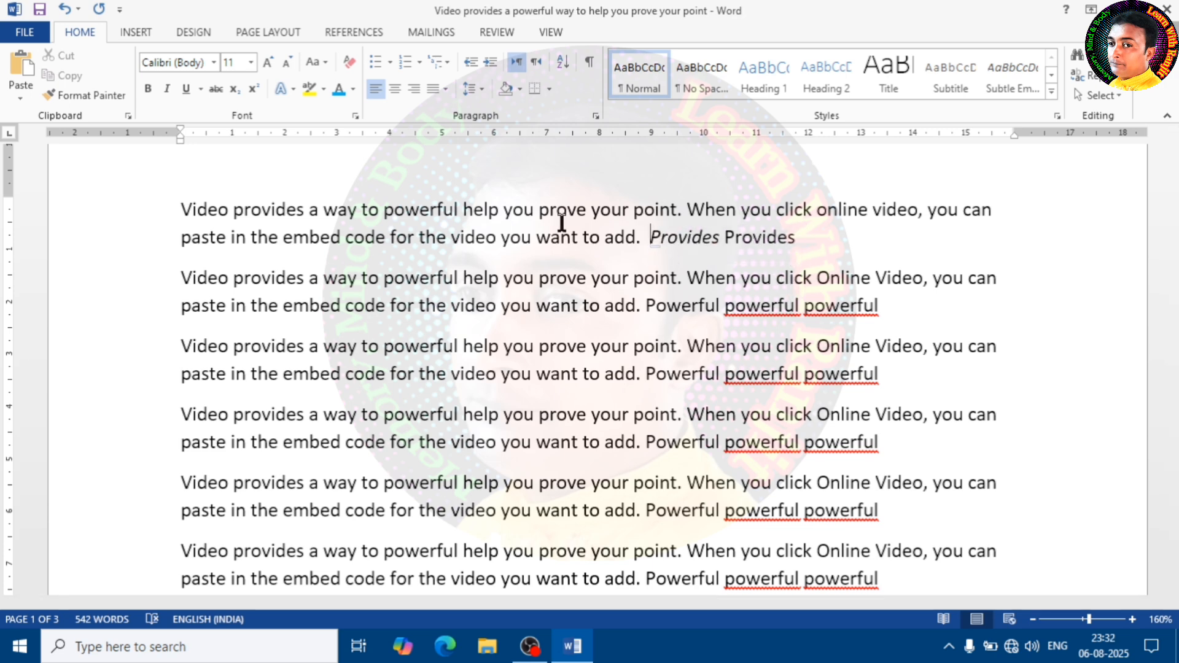
- Try to apply the Arial font at the insertion point before the italic "Provides"
{"action": "left_click", "coordinate": [213, 63]}
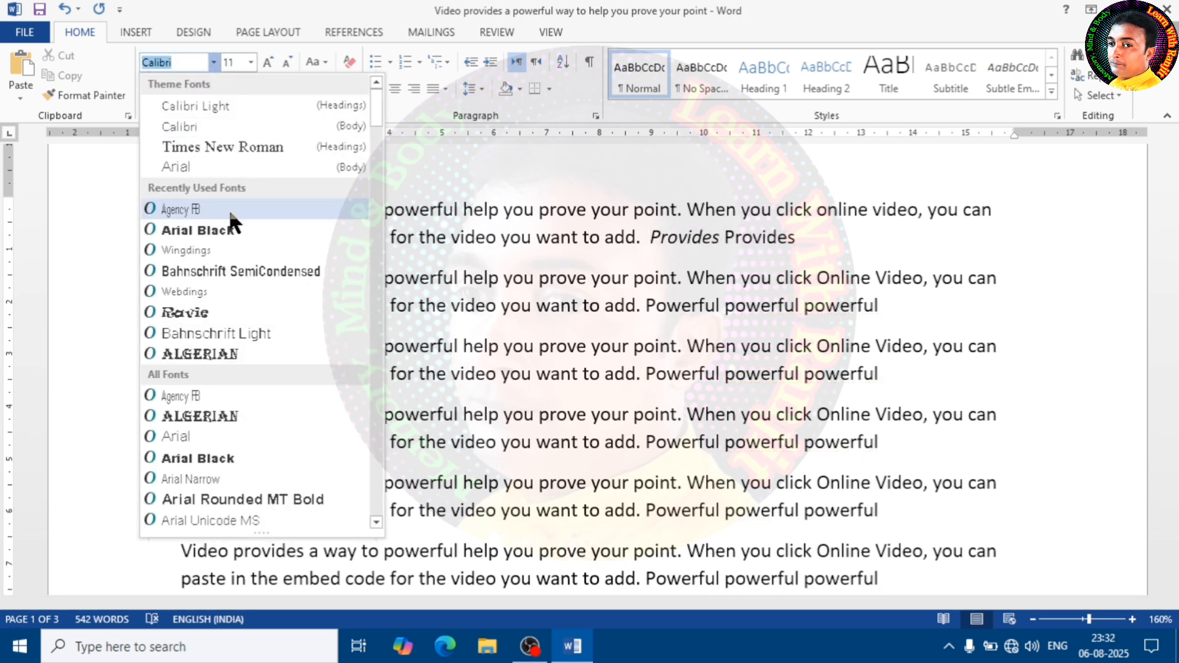
{"action": "scroll", "coordinate": [250, 407], "scroll_direction": "down", "scroll_amount": 3}
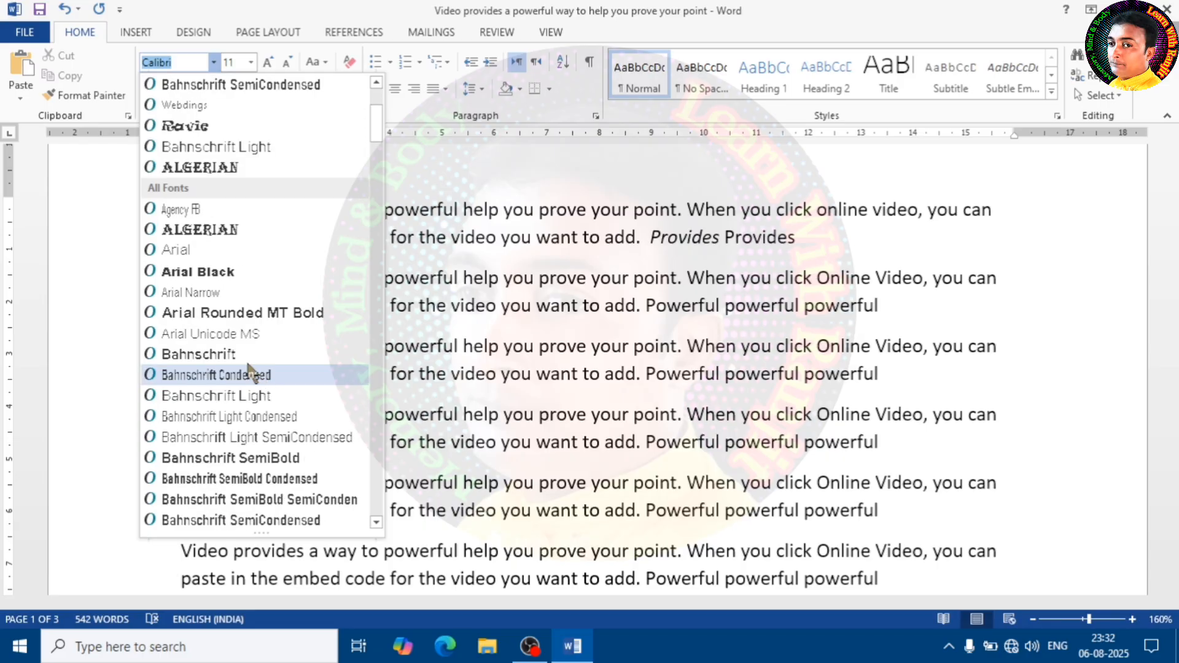
{"action": "left_click", "coordinate": [221, 254]}
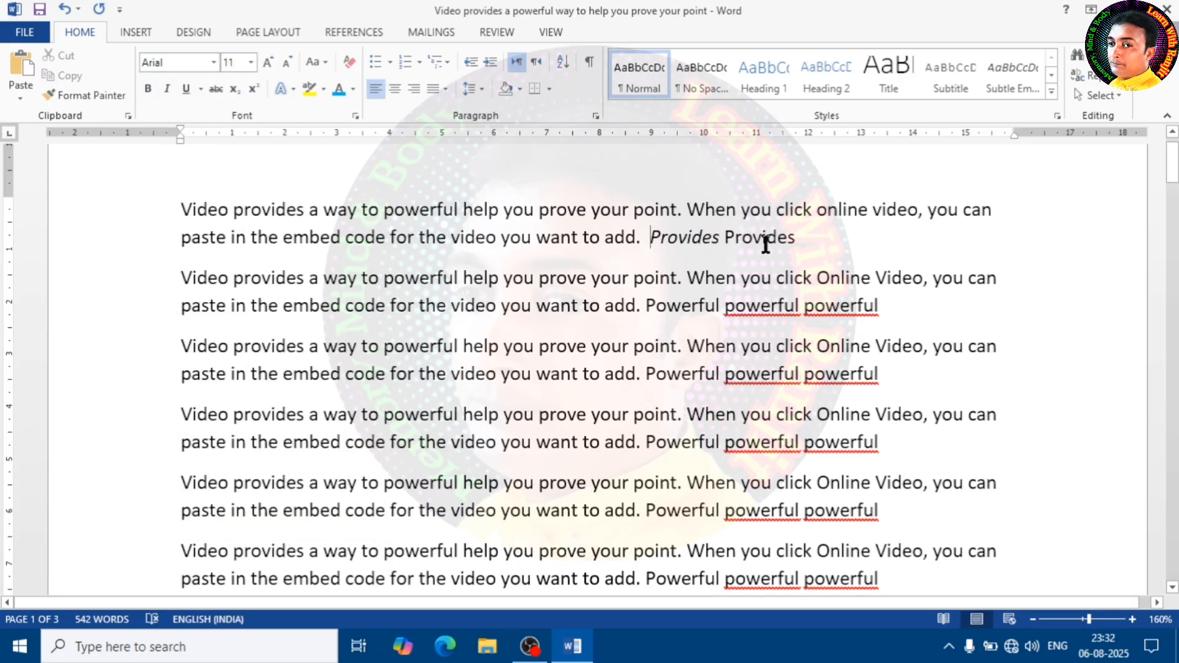
- Set the closing words "add. Provides Provides" of the first paragraph to Arial and select the two "Provides" words to compare them
{"action": "left_click_drag", "start_coordinate": [806, 244], "coordinate": [625, 246]}
{"action": "left_click", "coordinate": [213, 63]}
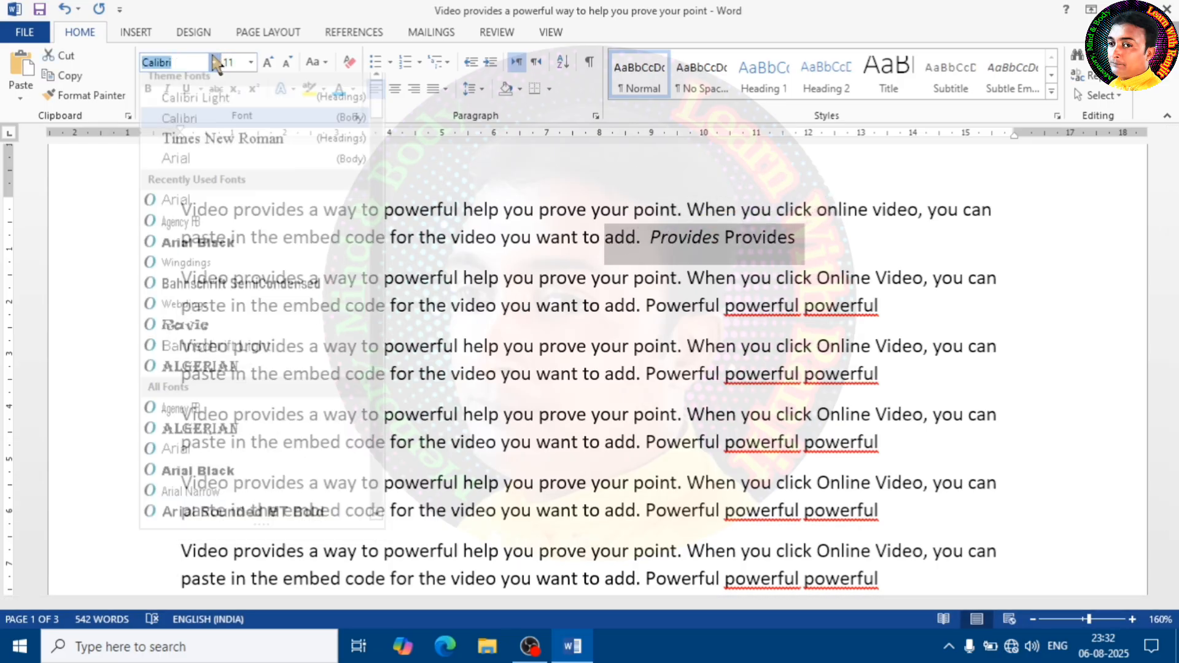
{"action": "left_click", "coordinate": [184, 205]}
{"action": "left_click", "coordinate": [810, 263]}
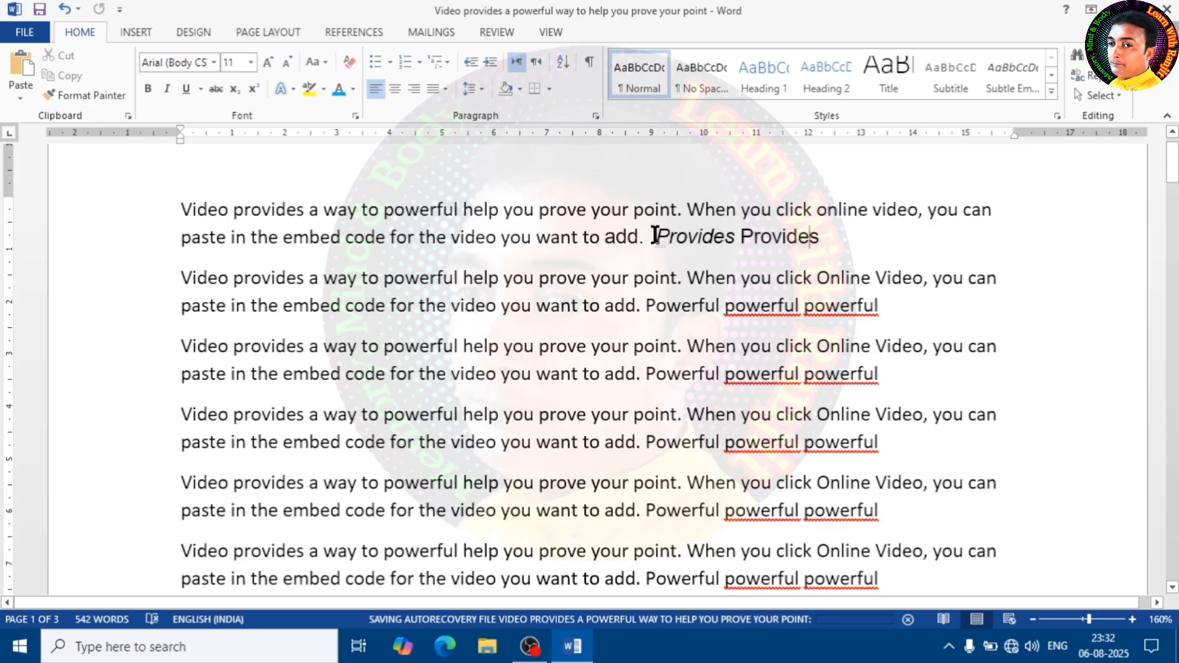
{"action": "left_click_drag", "start_coordinate": [658, 233], "coordinate": [738, 237]}
{"action": "left_click", "coordinate": [830, 238]}
{"action": "left_click", "coordinate": [853, 252]}
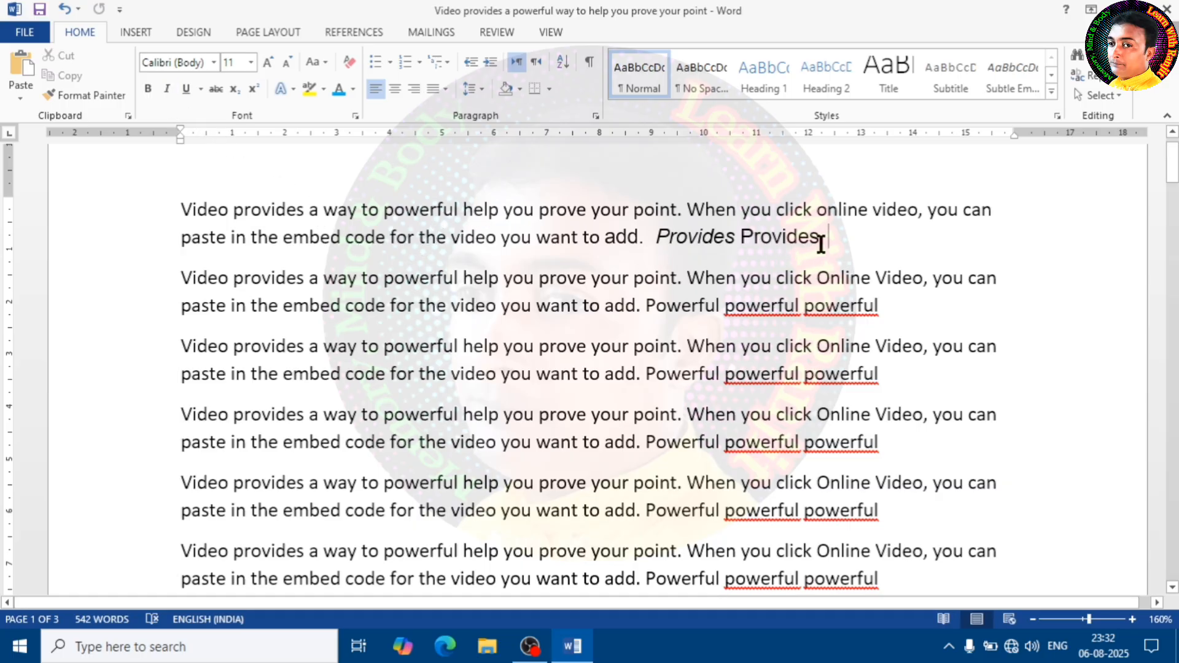
{"action": "left_click_drag", "start_coordinate": [834, 242], "coordinate": [656, 242]}
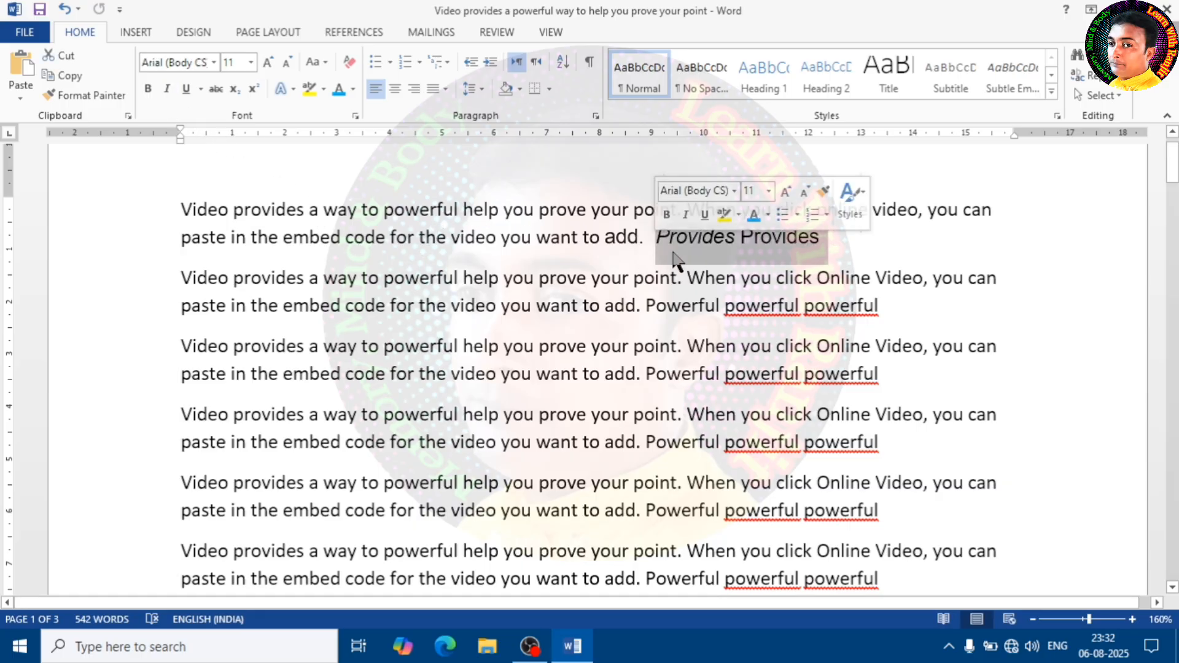
- Underline the two closing "Provides" words of the first paragraph and give "you want to add." a double underline
{"action": "left_click", "coordinate": [187, 89]}
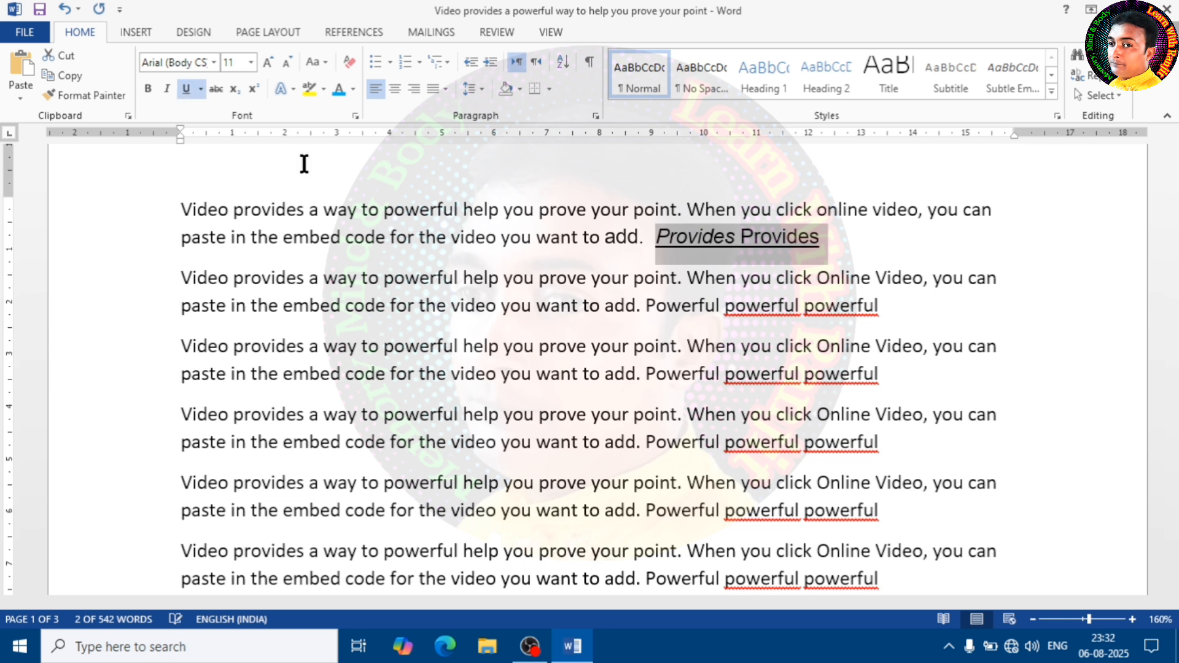
{"action": "left_click", "coordinate": [781, 255]}
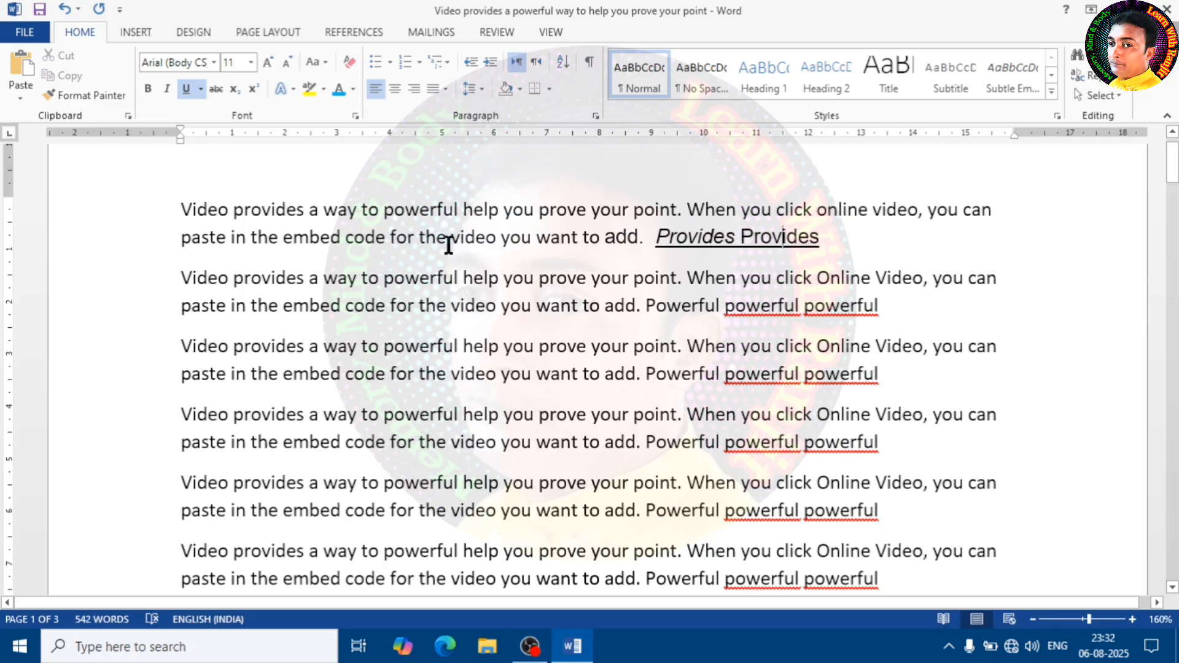
{"action": "left_click_drag", "start_coordinate": [643, 241], "coordinate": [500, 241]}
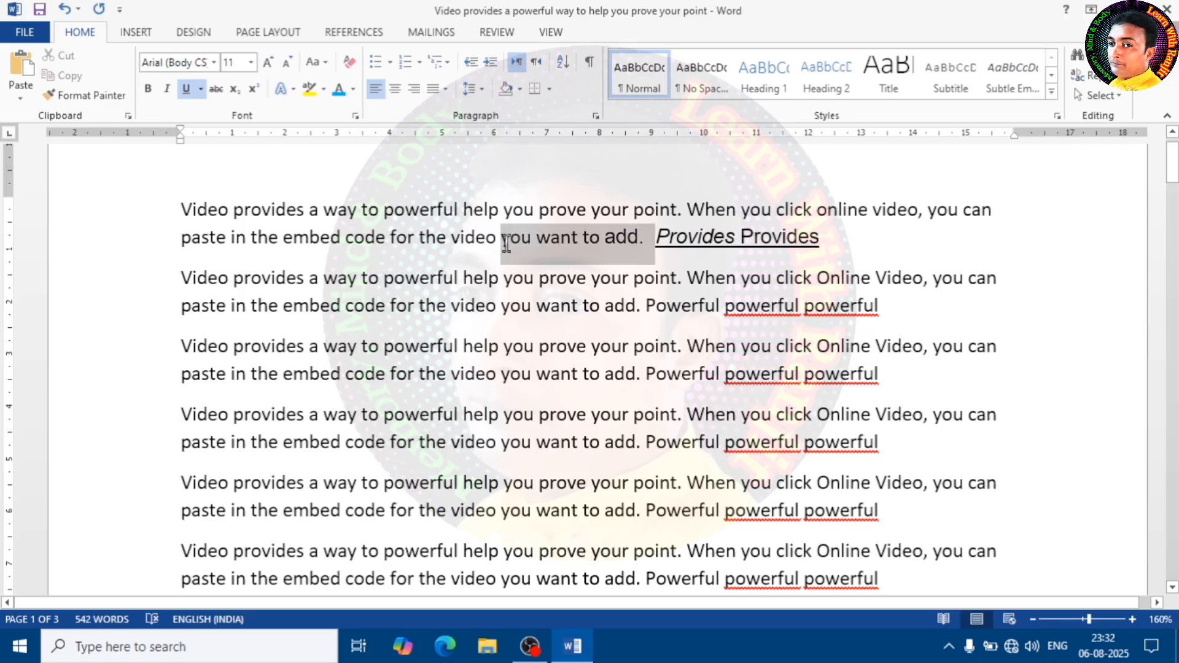
{"action": "left_click", "coordinate": [200, 88]}
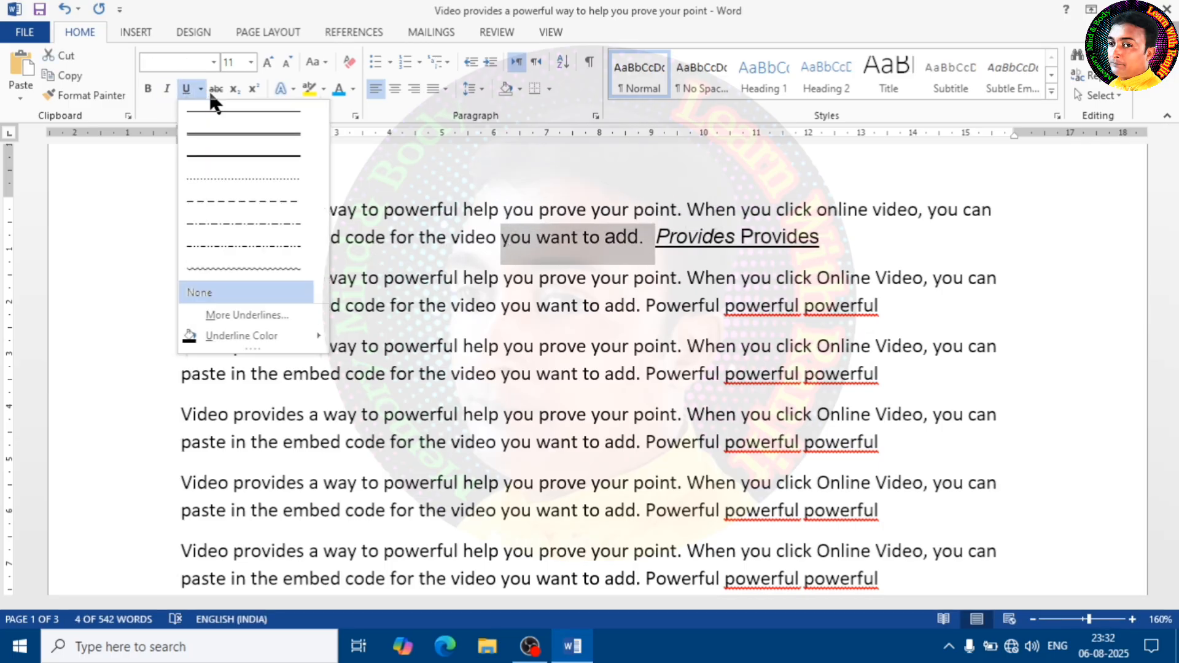
{"action": "left_click", "coordinate": [242, 137]}
{"action": "left_click", "coordinate": [584, 255]}
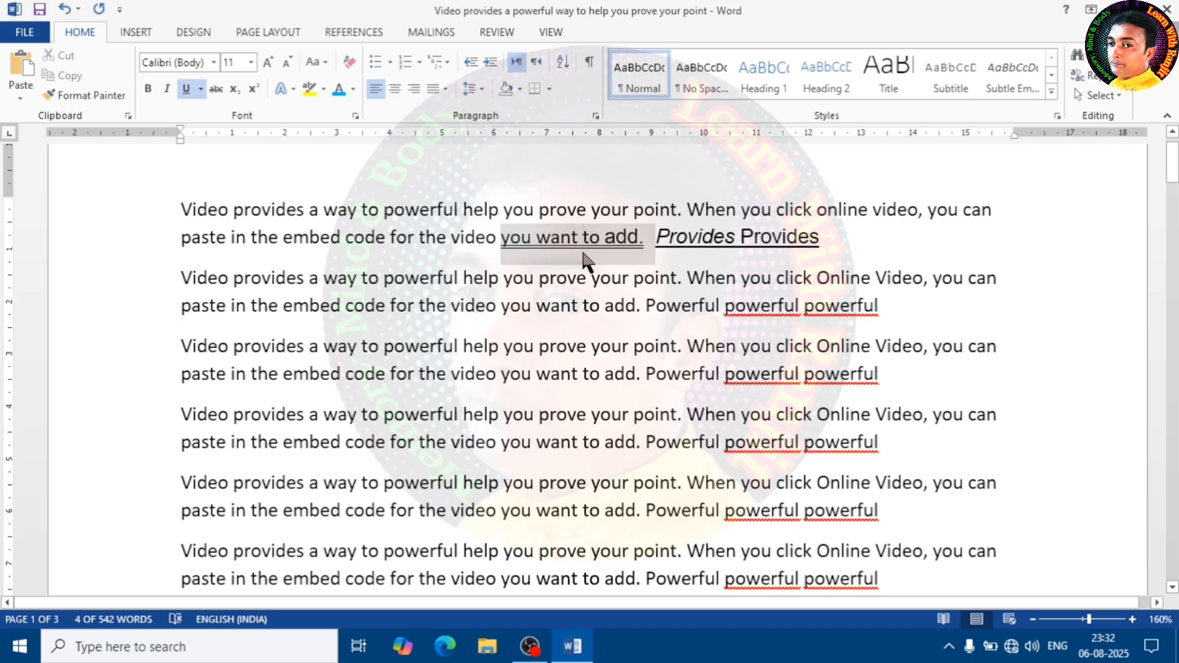
- Apply a thick underline to "code for the video" in the first paragraph
{"action": "left_click_drag", "start_coordinate": [500, 240], "coordinate": [346, 240]}
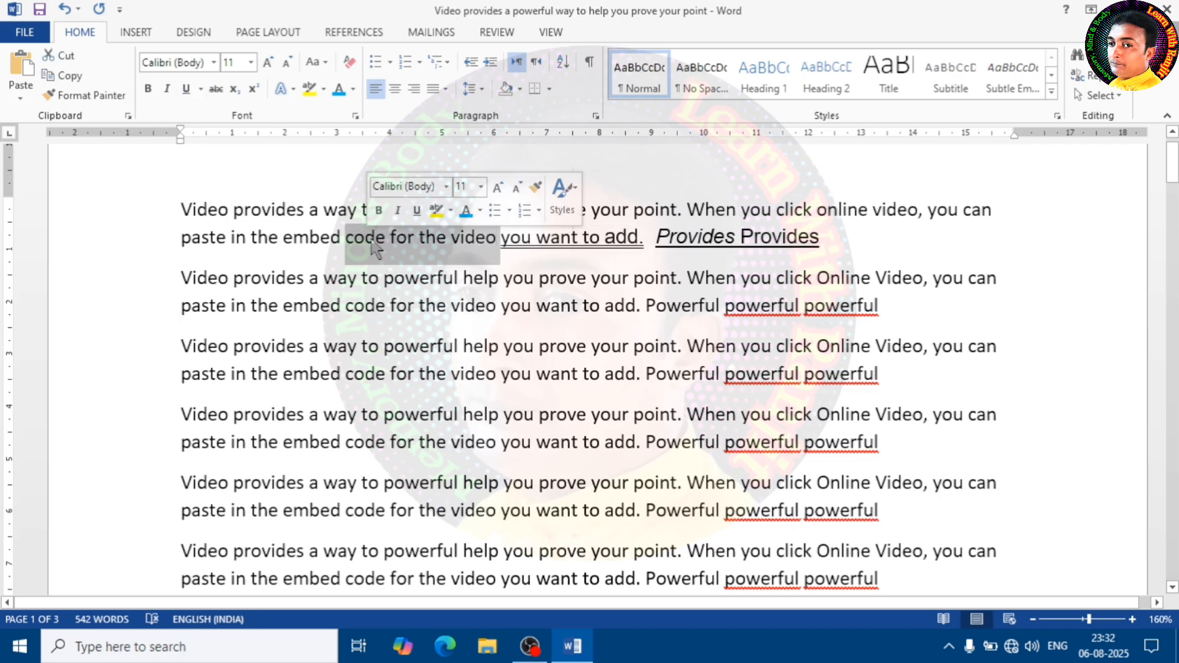
{"action": "left_click", "coordinate": [201, 88]}
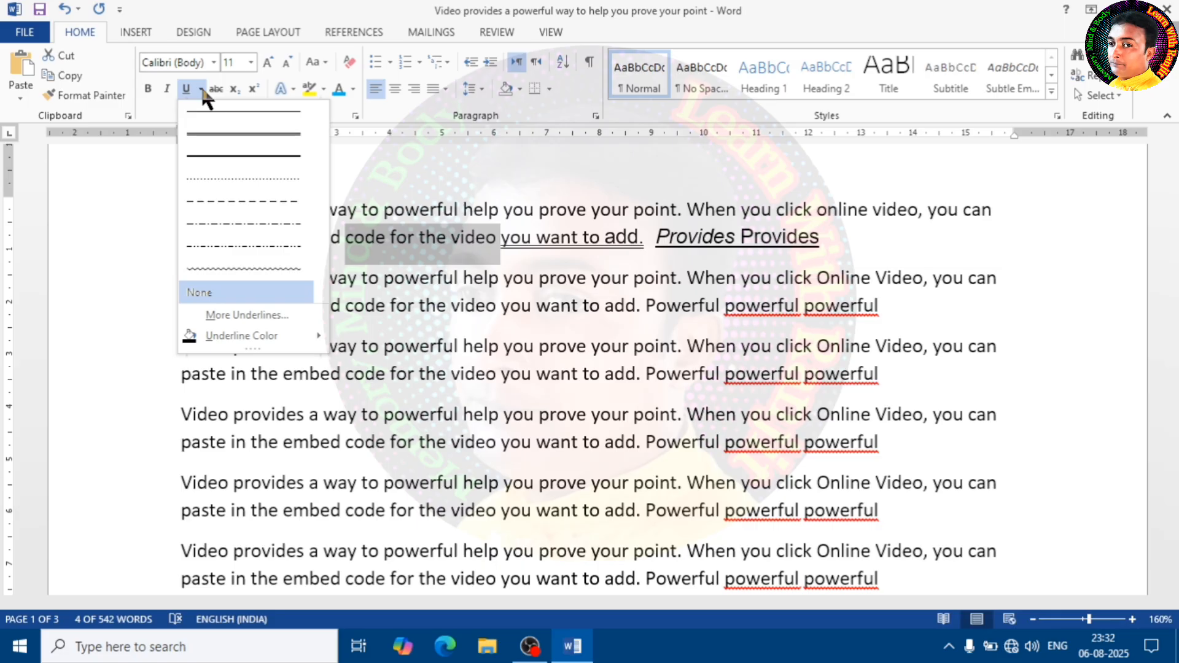
{"action": "left_click", "coordinate": [225, 158]}
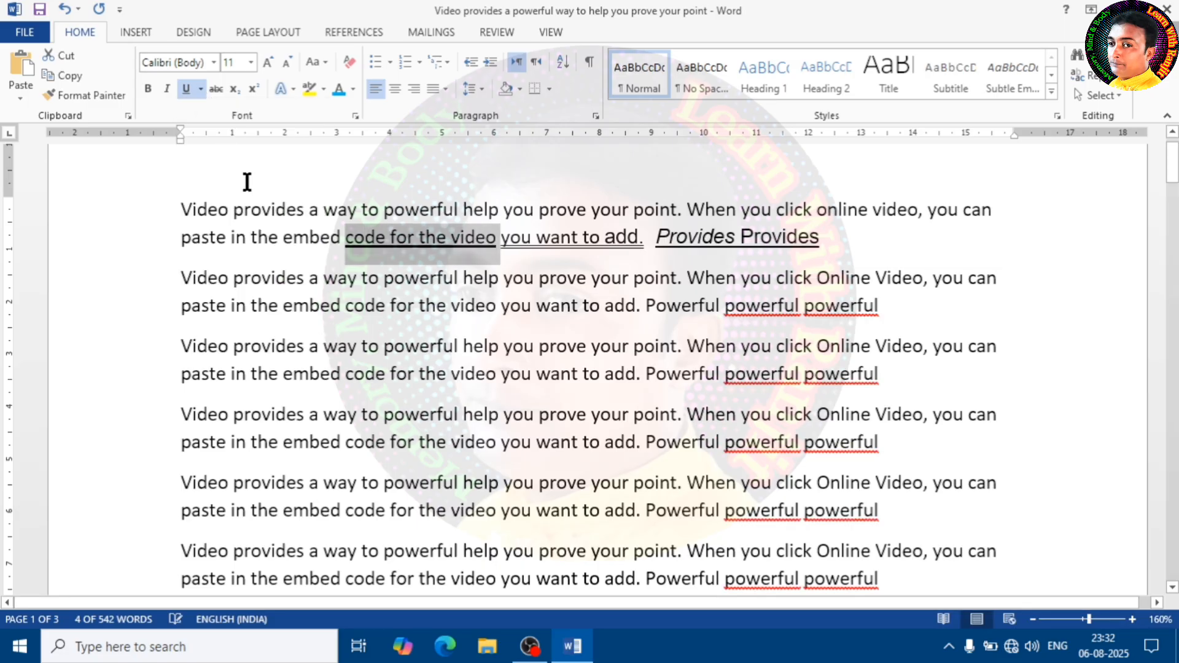
- Apply a dotted underline to "paste in the embed" and move that phrase to the end of the first paragraph
{"action": "left_click_drag", "start_coordinate": [344, 239], "coordinate": [181, 240]}
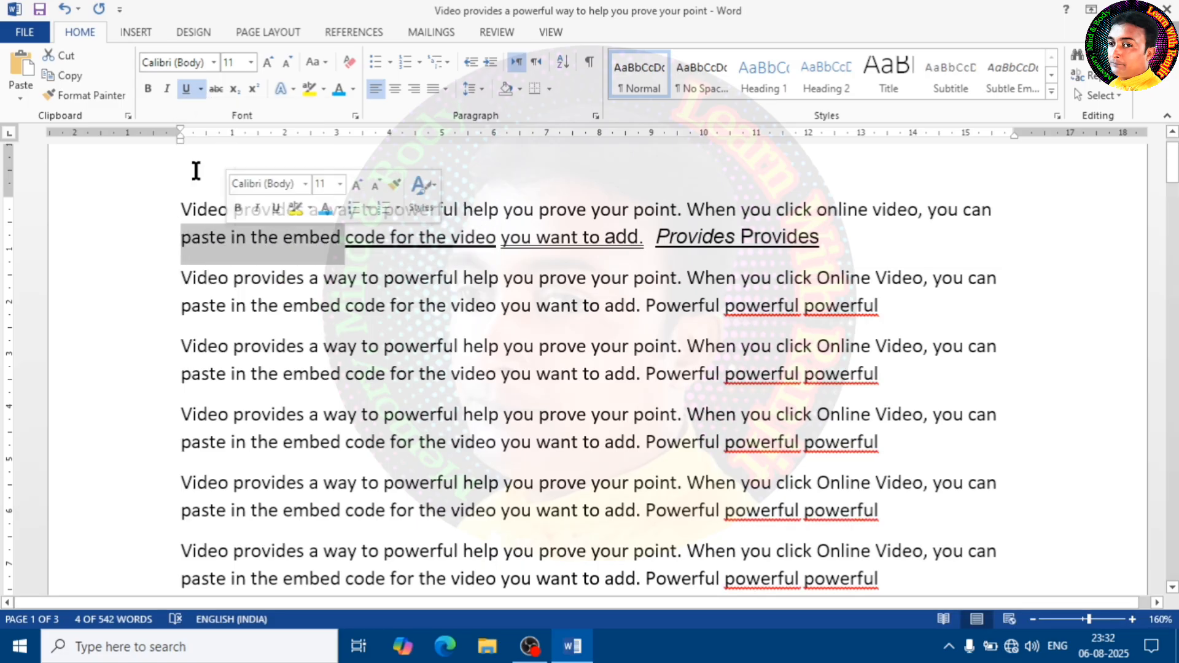
{"action": "left_click", "coordinate": [201, 89]}
{"action": "left_click", "coordinate": [228, 179]}
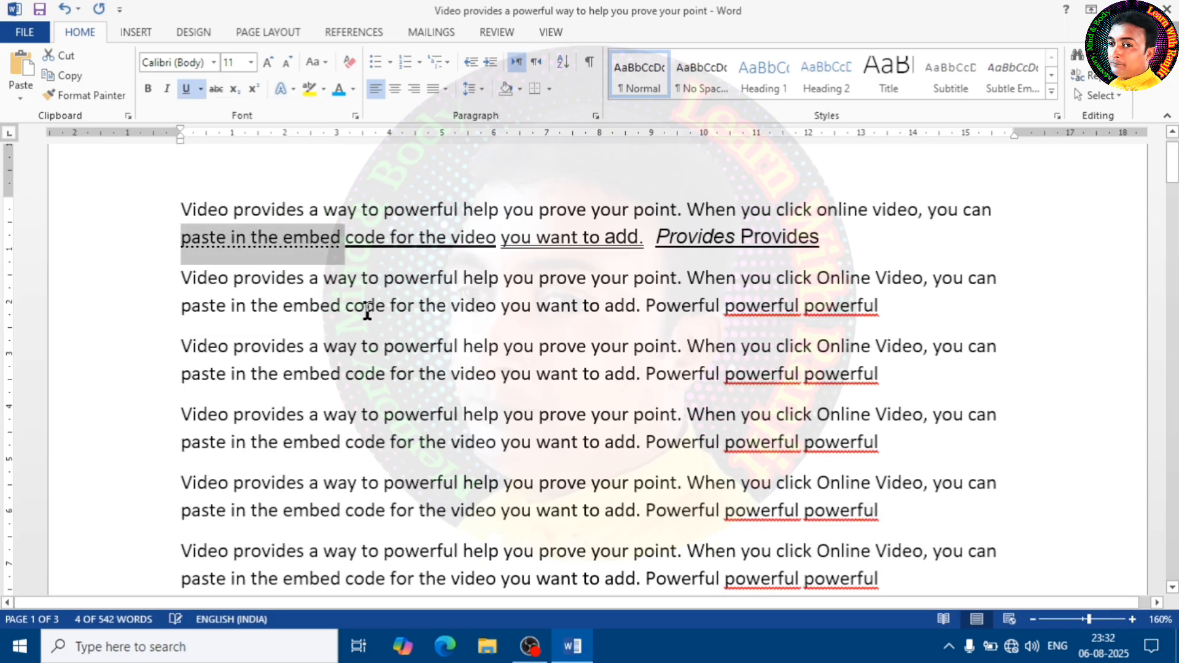
{"action": "key", "text": "F2"}
- Apply a wavy underline to "you can" and a dot-dot-dash underline to "When you click online video" in the first paragraph
{"action": "left_click_drag", "start_coordinate": [938, 221], "coordinate": [1009, 216]}
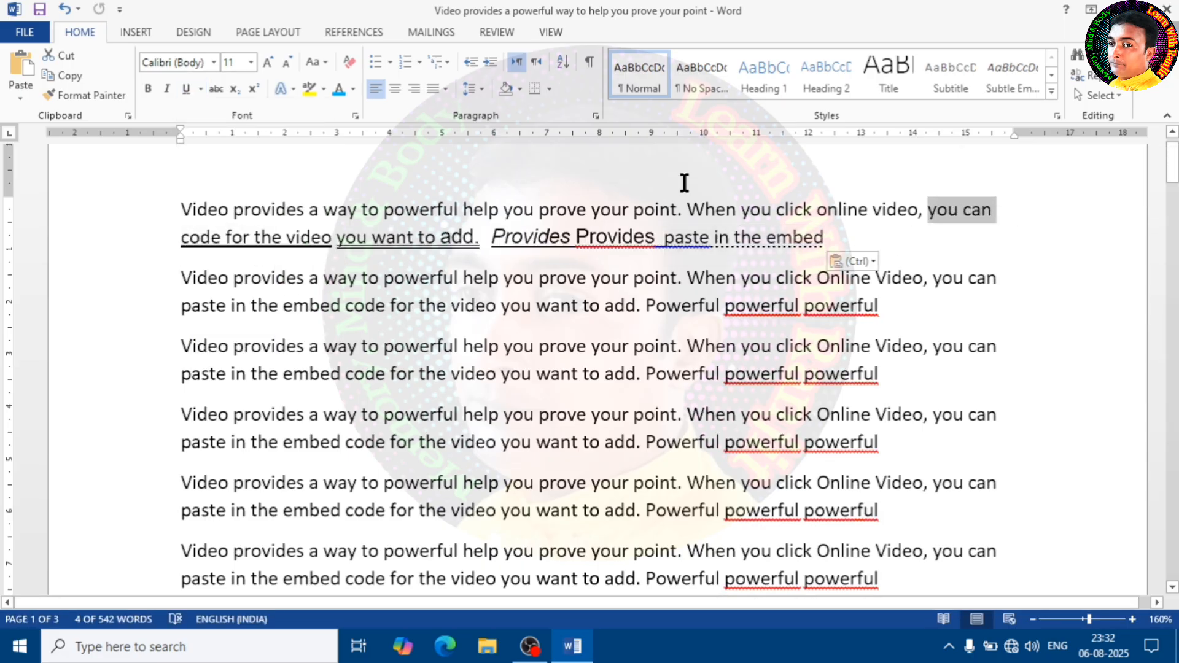
{"action": "left_click", "coordinate": [201, 89]}
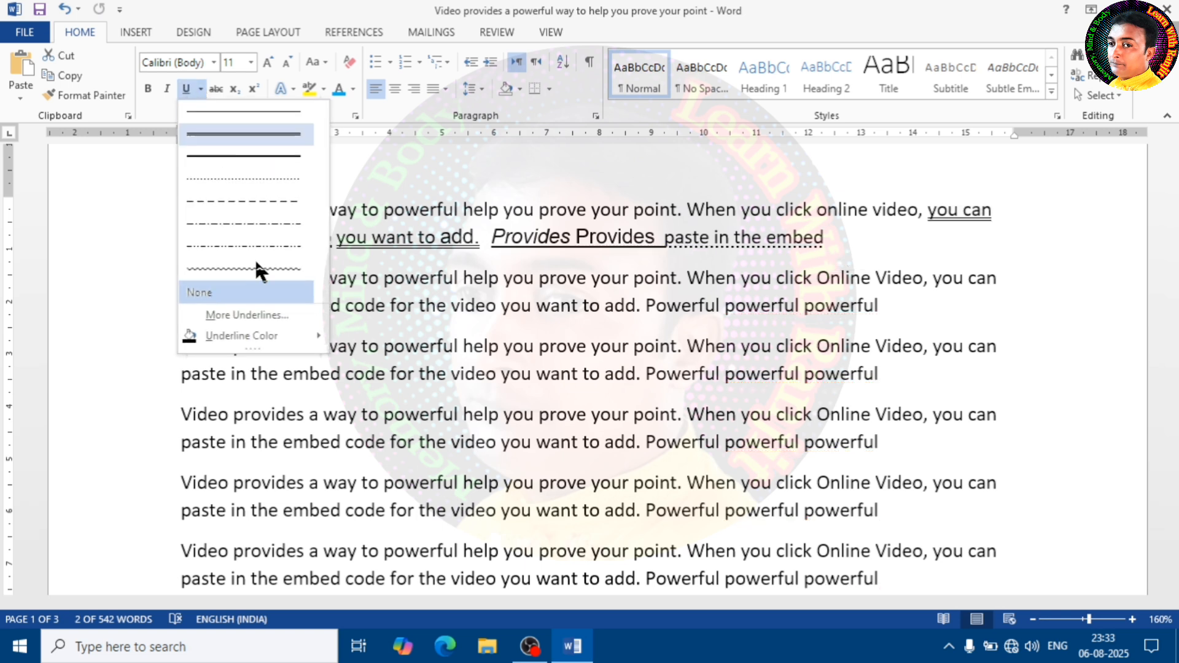
{"action": "left_click", "coordinate": [253, 264]}
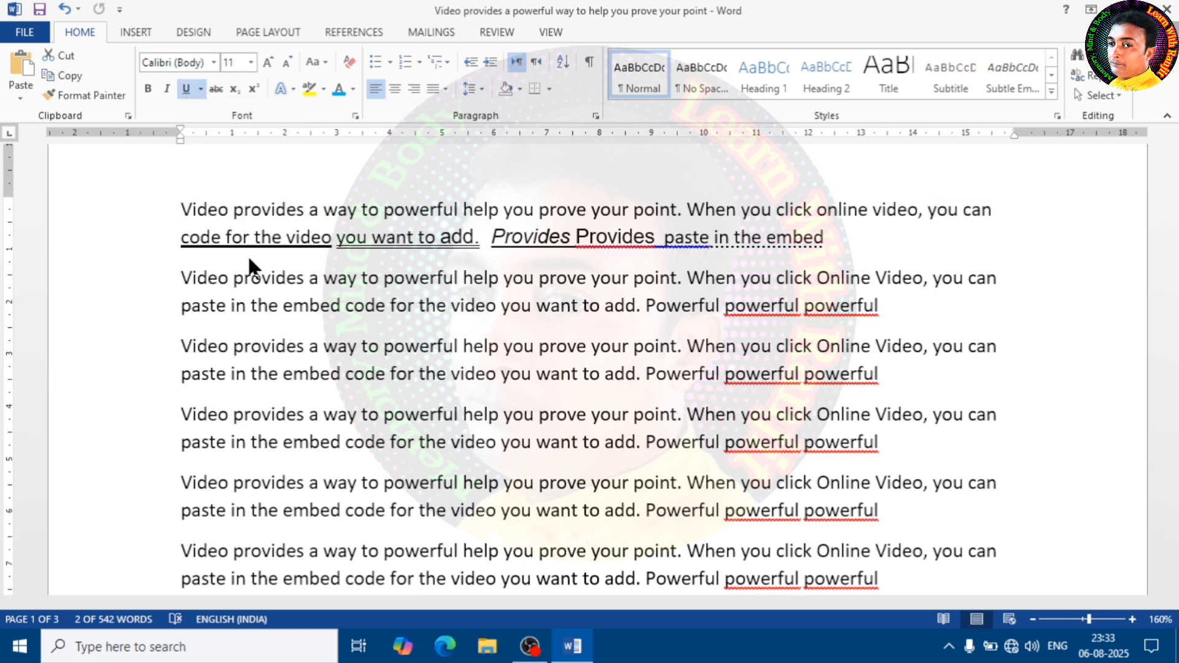
{"action": "left_click", "coordinate": [673, 215]}
{"action": "left_click_drag", "start_coordinate": [919, 212], "coordinate": [690, 212]}
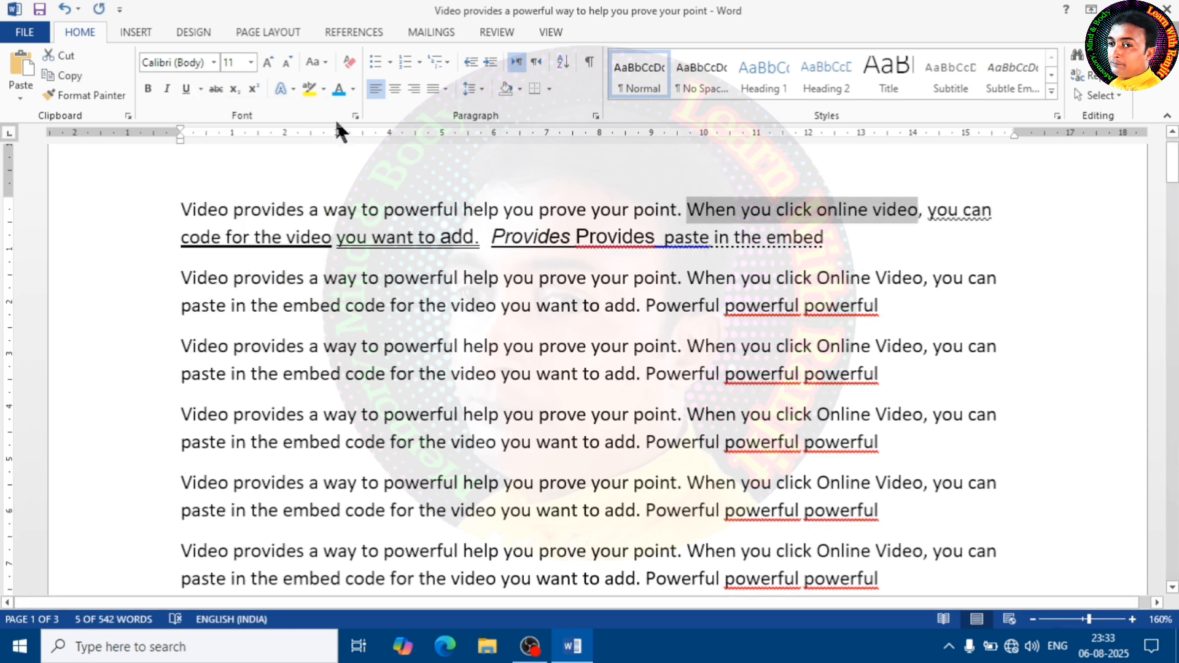
{"action": "left_click", "coordinate": [201, 88]}
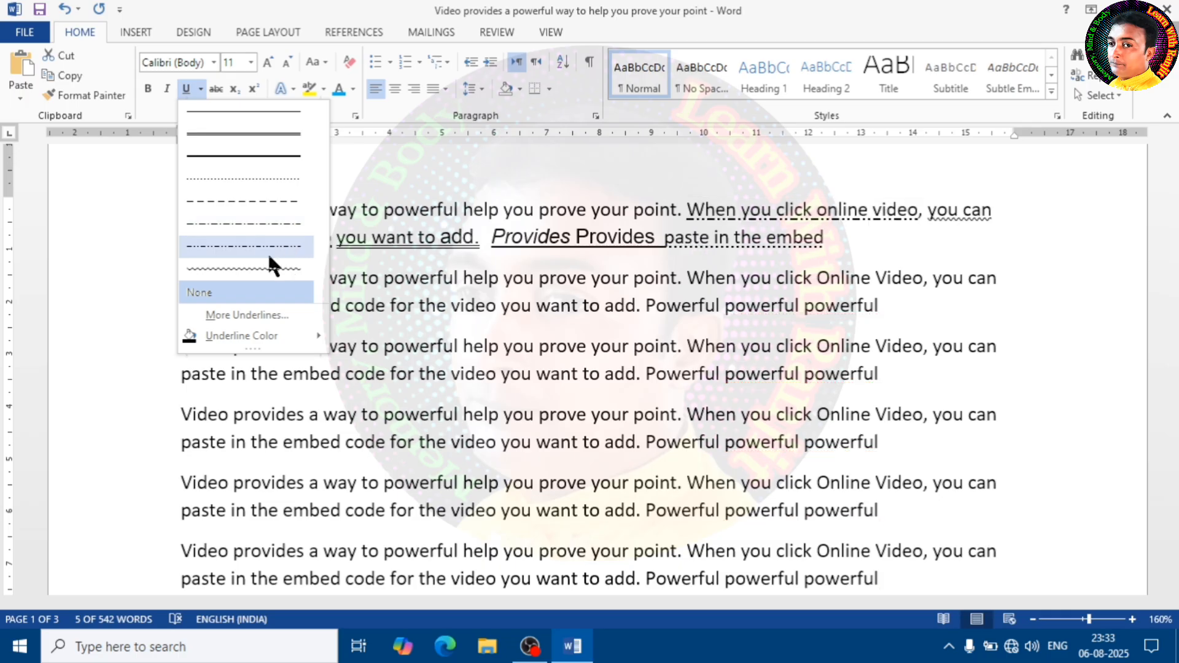
{"action": "left_click", "coordinate": [258, 246]}
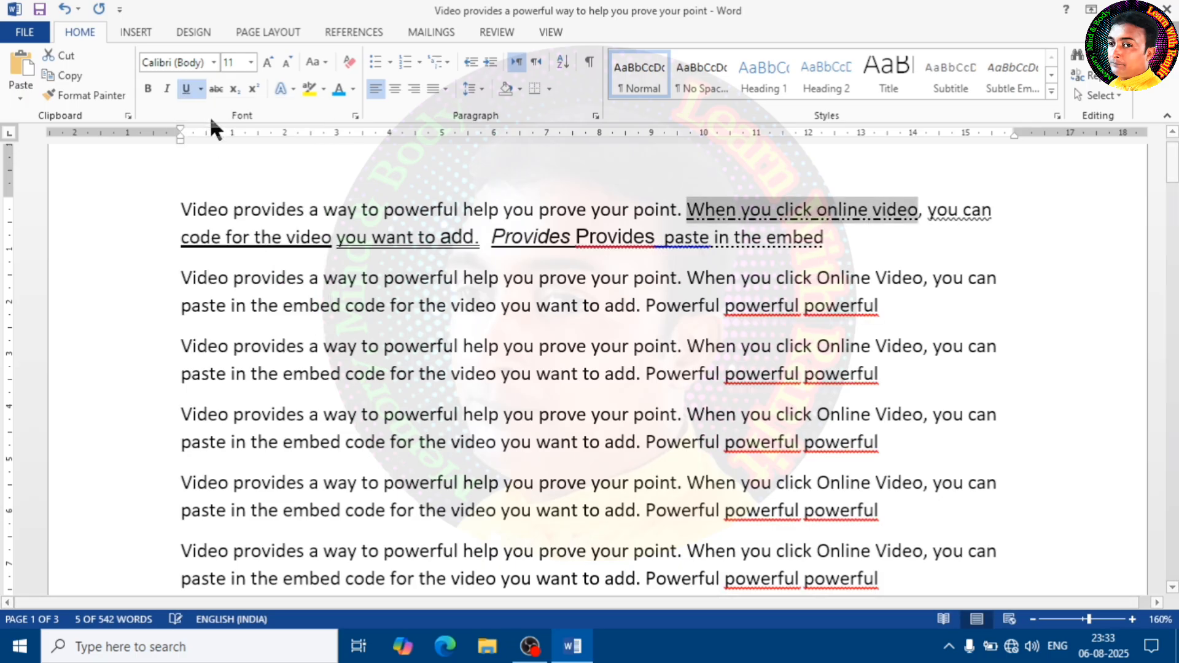
- Give the first sentence, "Video provides a way to powerful help you prove your point.", a red underline
{"action": "left_click_drag", "start_coordinate": [523, 212], "coordinate": [535, 212]}
{"action": "left_click_drag", "start_coordinate": [686, 211], "coordinate": [158, 202]}
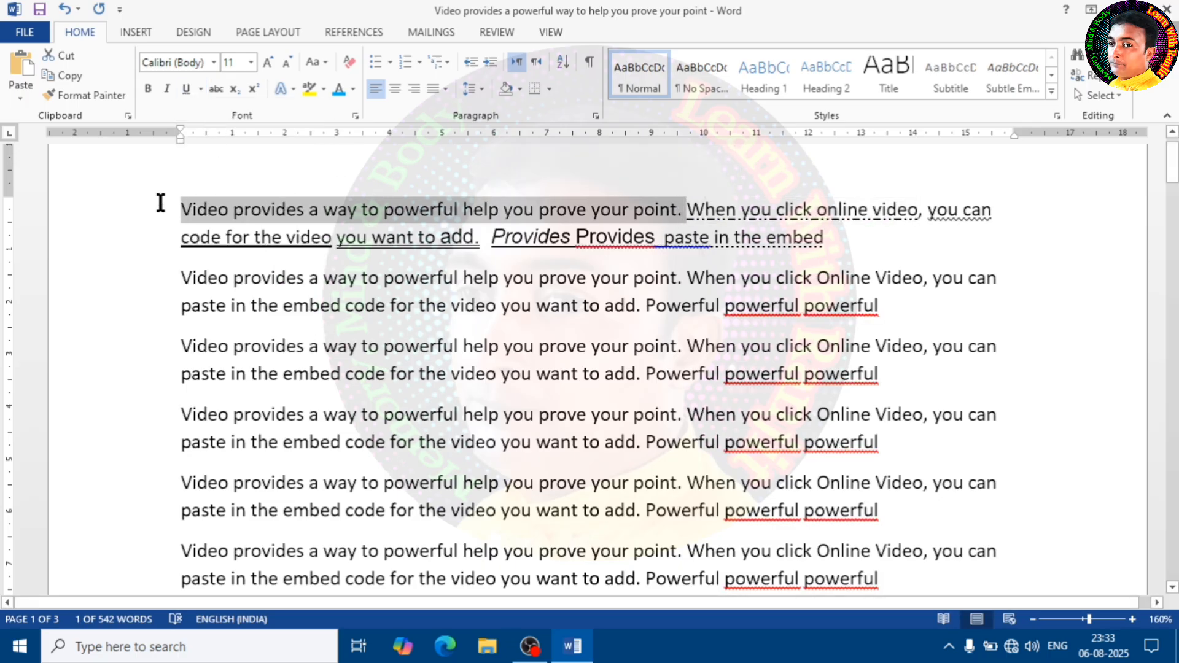
{"action": "left_click", "coordinate": [201, 87]}
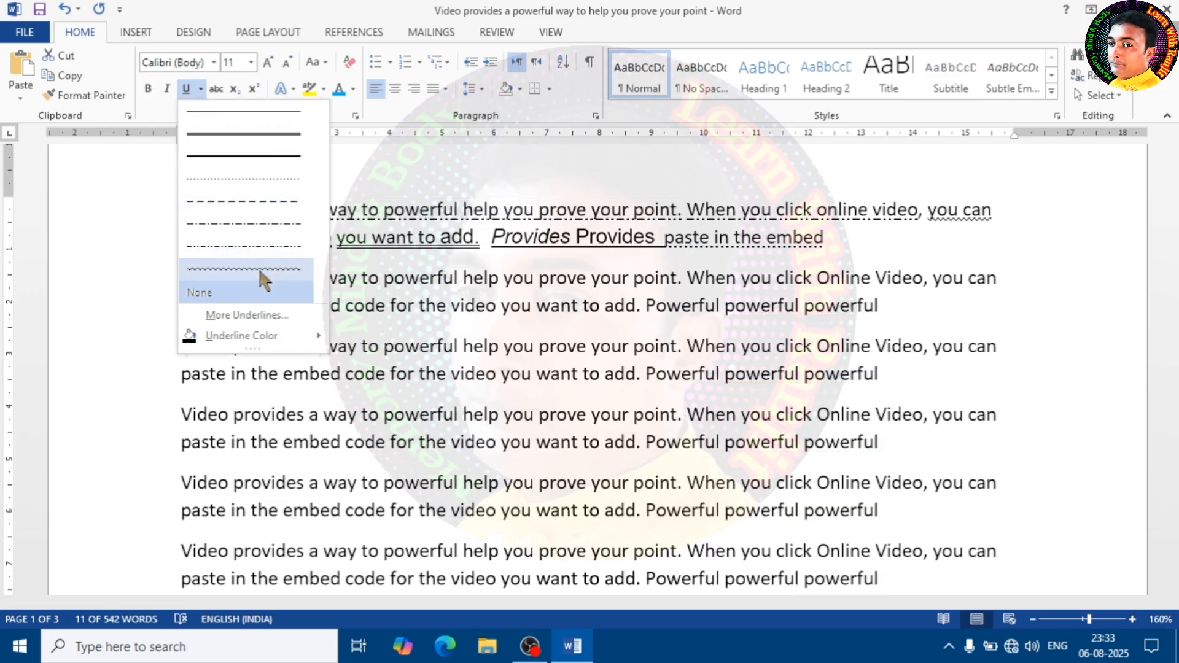
{"action": "mouse_move", "coordinate": [248, 334]}
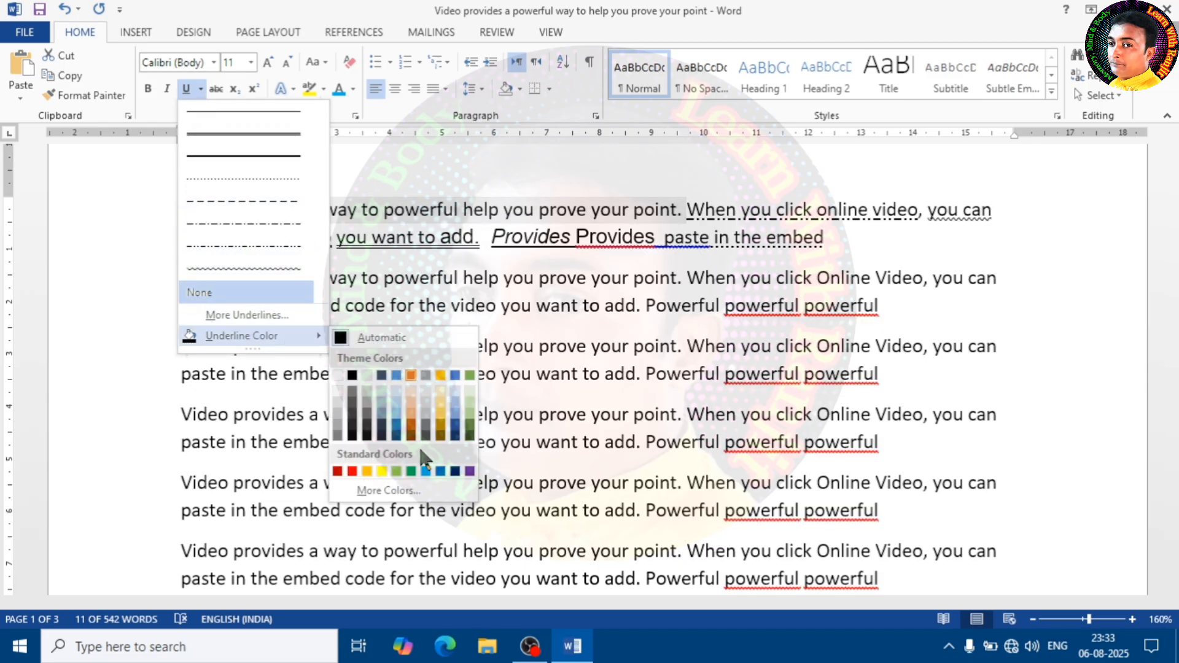
{"action": "left_click", "coordinate": [345, 471]}
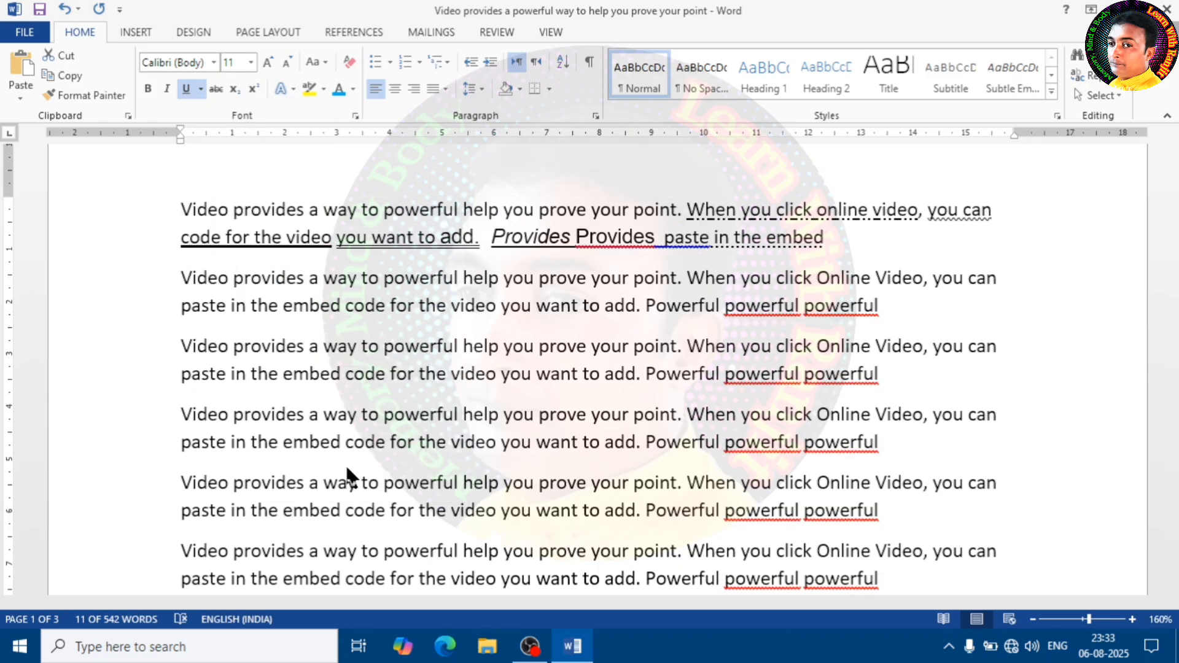
{"action": "left_click", "coordinate": [504, 214]}
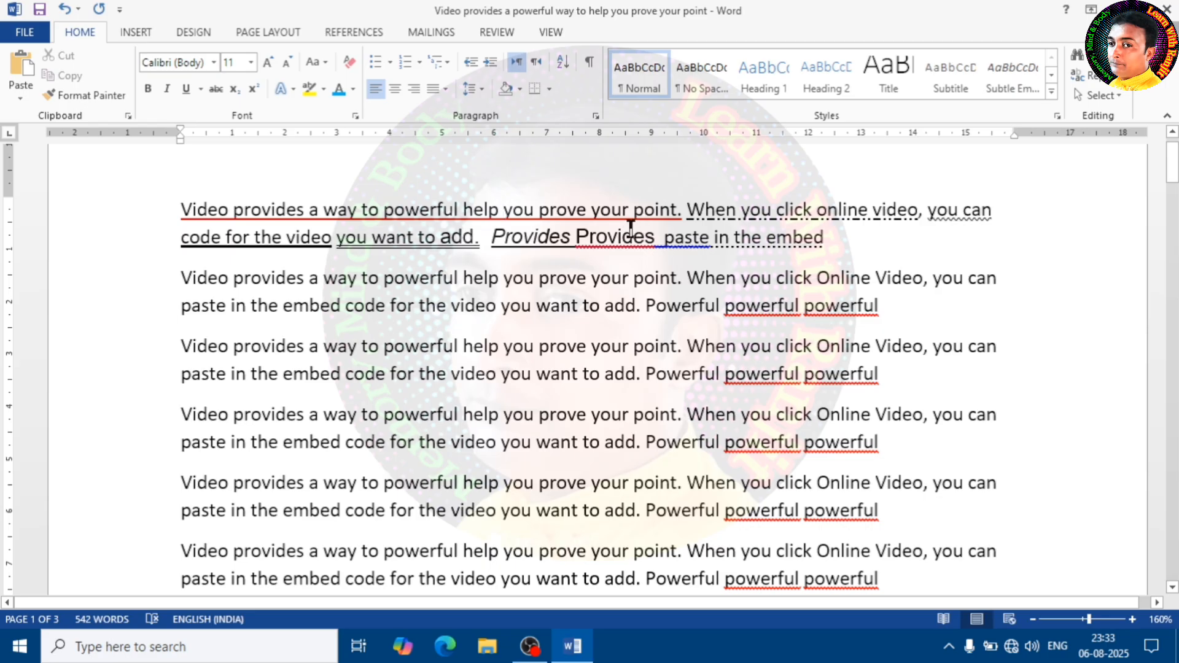
- Clear all formatting from the first paragraph and delete its closing words "Provides Provides paste in the embed"
{"action": "left_click_drag", "start_coordinate": [835, 239], "coordinate": [158, 216]}
{"action": "left_click", "coordinate": [350, 61]}
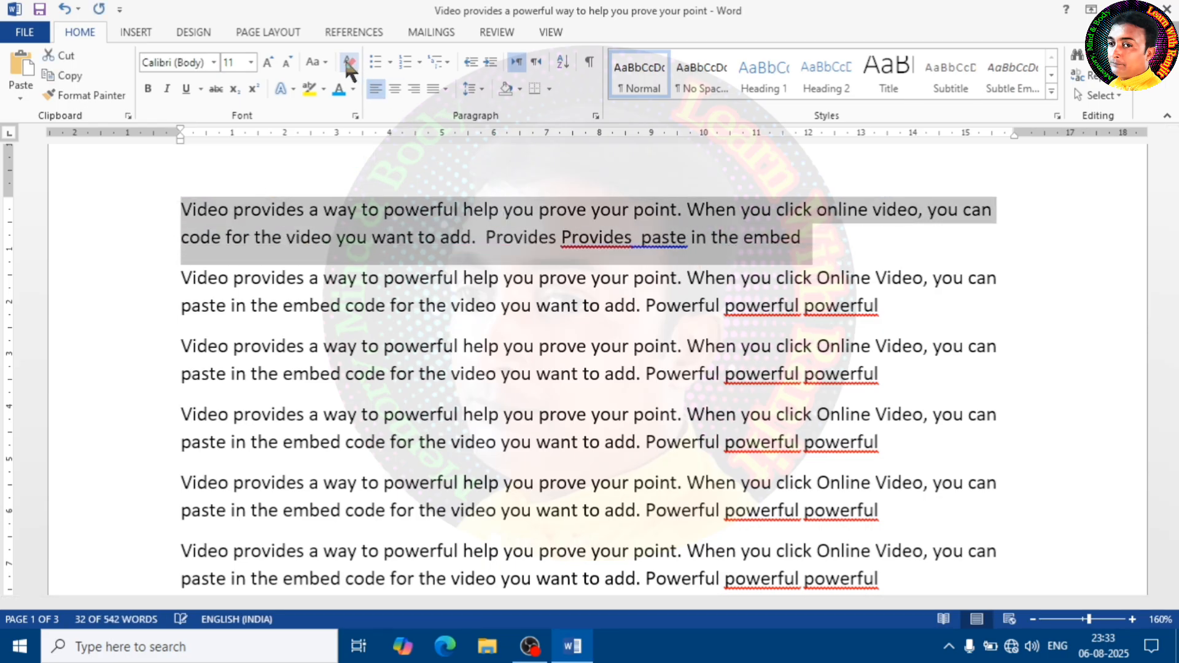
{"action": "left_click", "coordinate": [639, 245]}
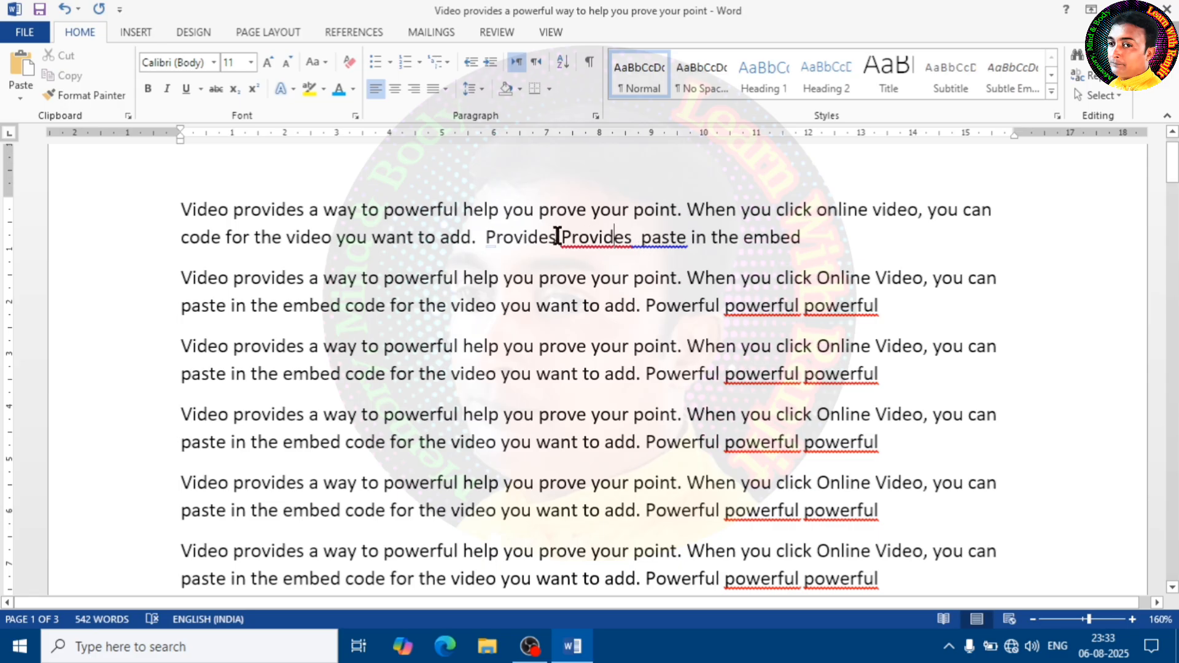
{"action": "left_click_drag", "start_coordinate": [824, 242], "coordinate": [488, 240]}
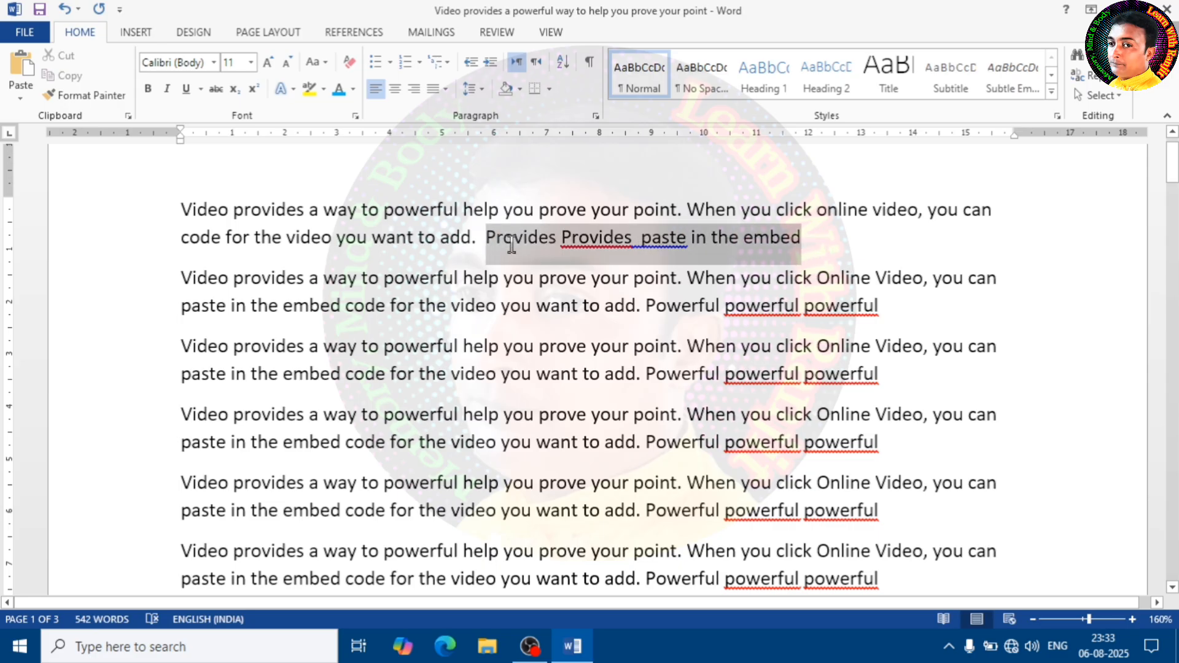
{"action": "key", "text": "BackSpace"}
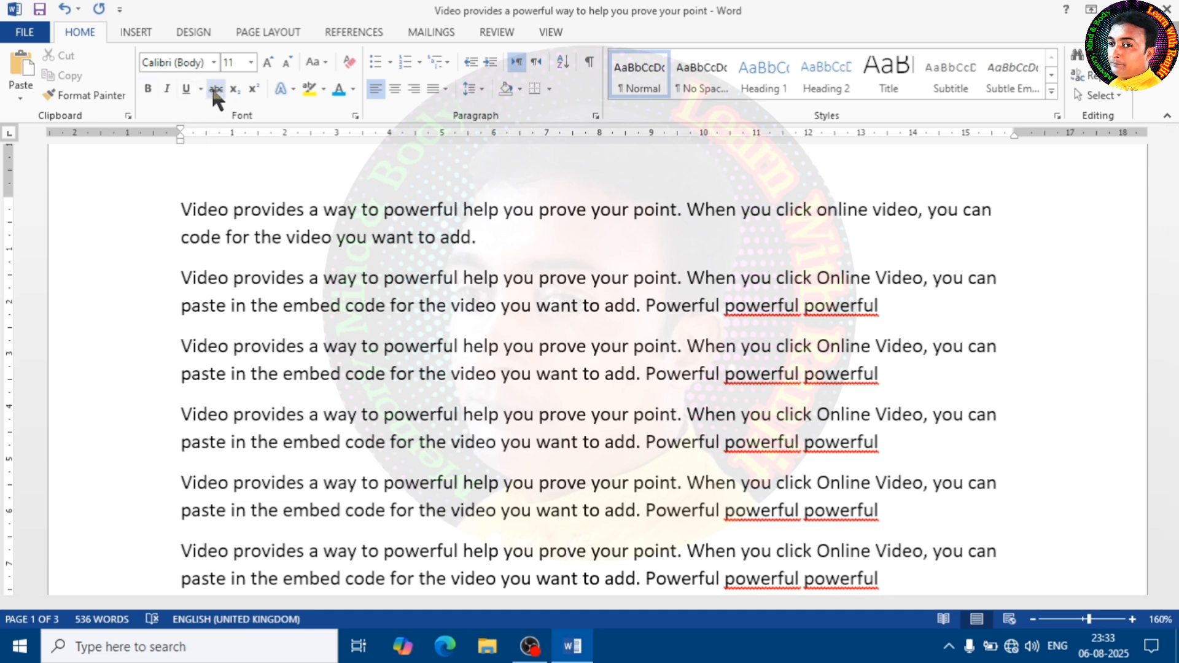
- Apply strikethrough to the whole first paragraph and undo it
{"action": "left_click_drag", "start_coordinate": [508, 234], "coordinate": [142, 211]}
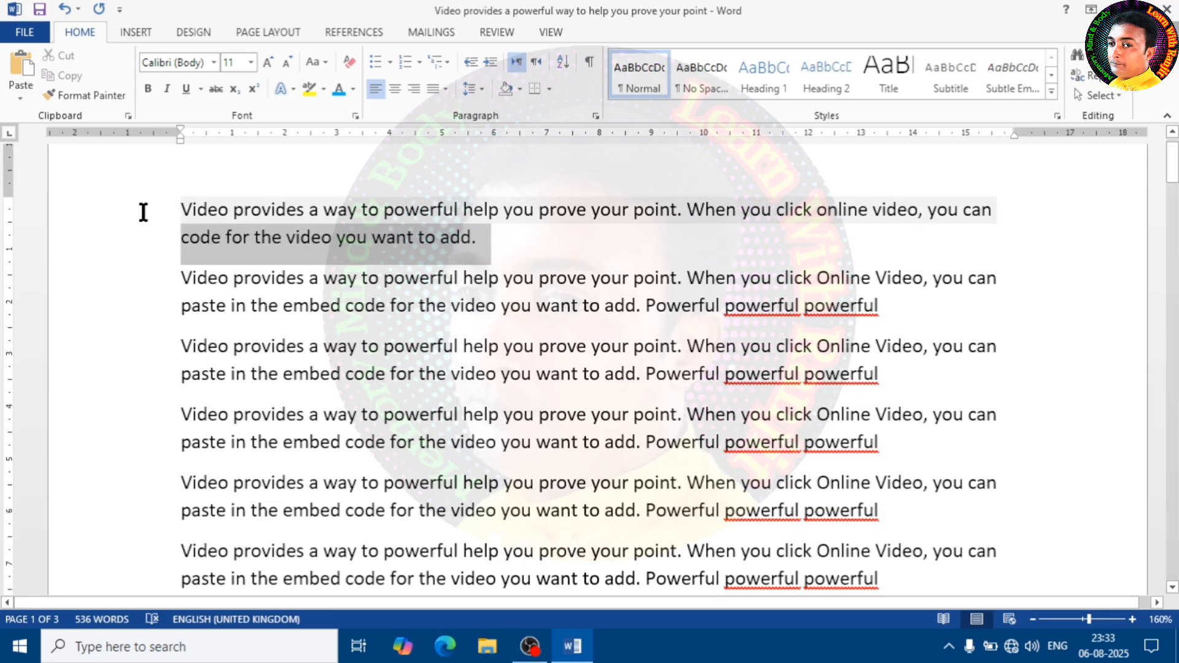
{"action": "left_click", "coordinate": [216, 89]}
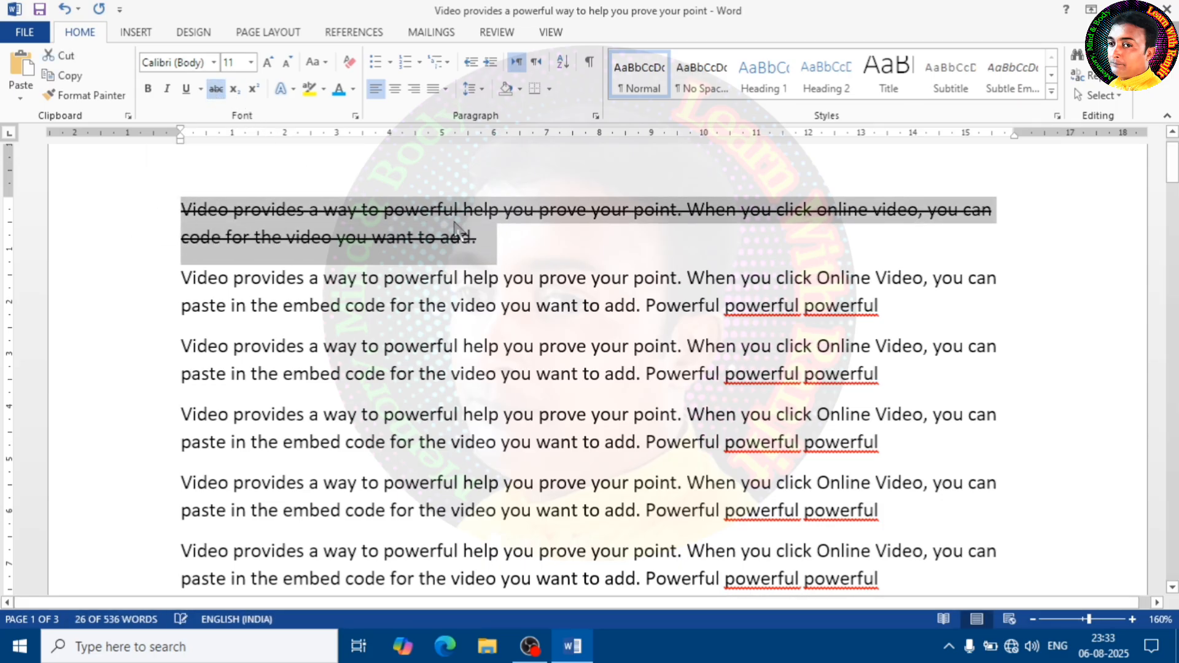
{"action": "left_click", "coordinate": [502, 241]}
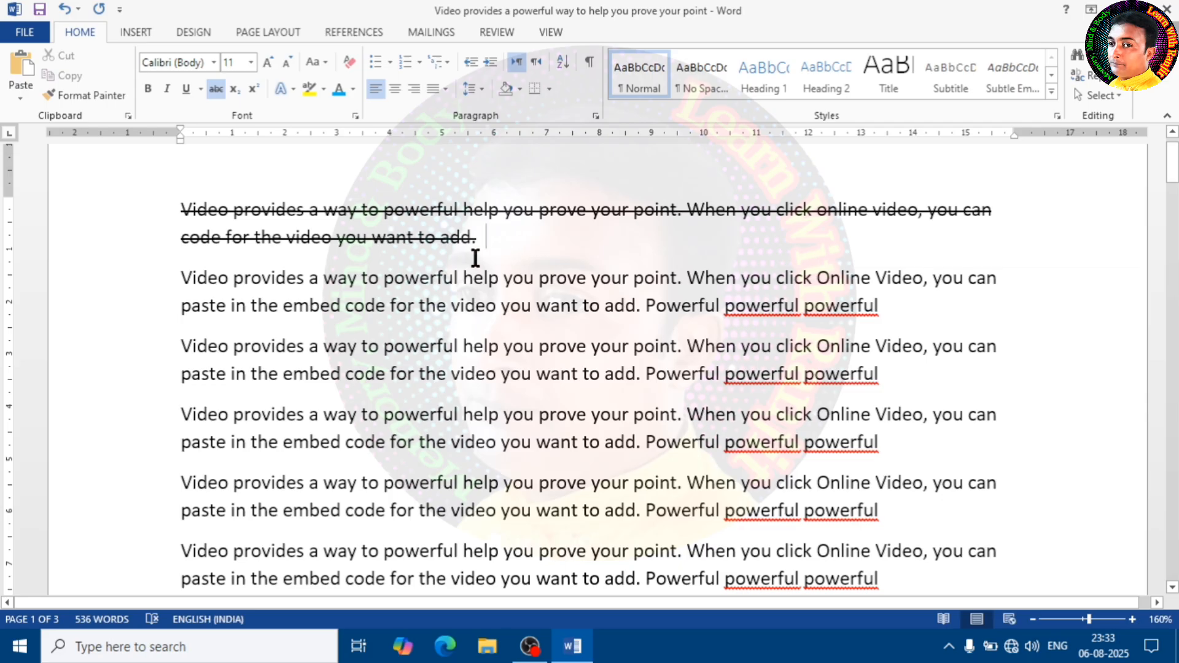
{"action": "key", "text": "ctrl+z"}
- Add two first names at the end of the first paragraph and enclose the second one in parentheses
{"action": "left_click", "coordinate": [524, 251]}
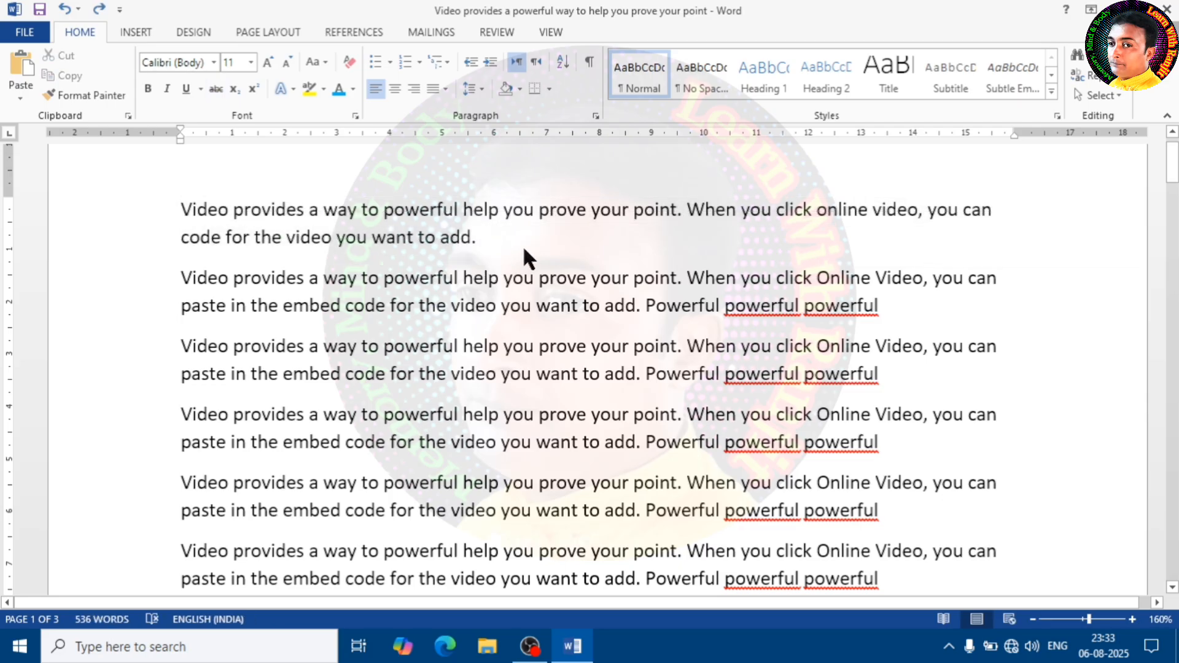
{"action": "type", "text": "Ra"}
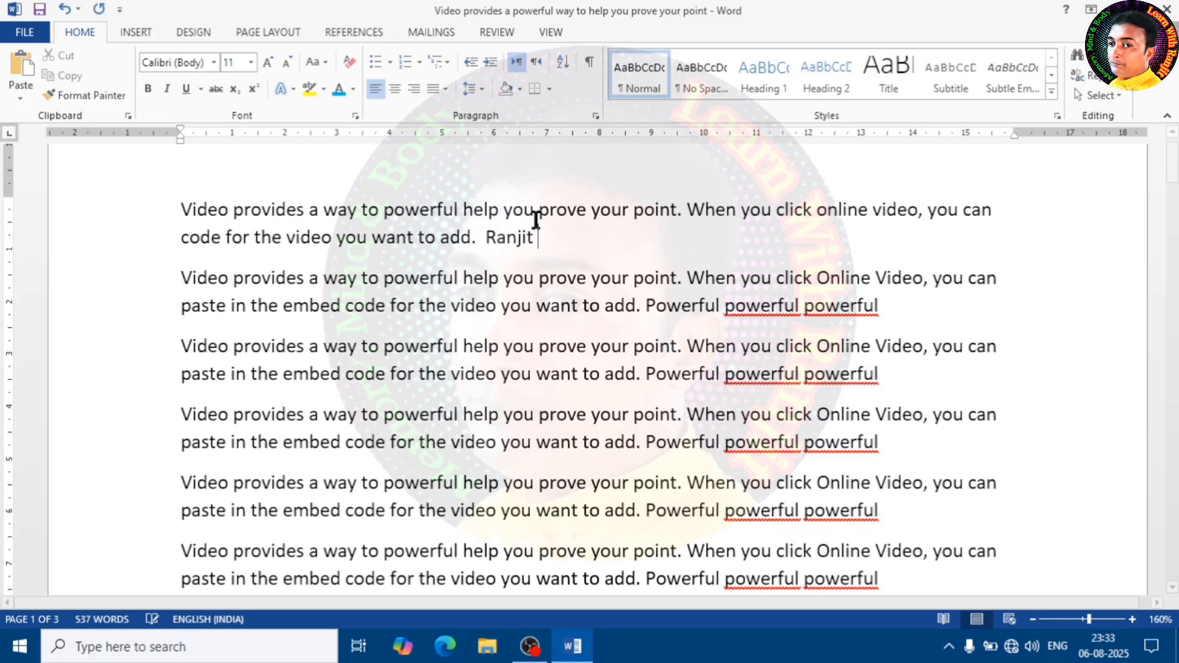
{"action": "type", "text": "njit "}
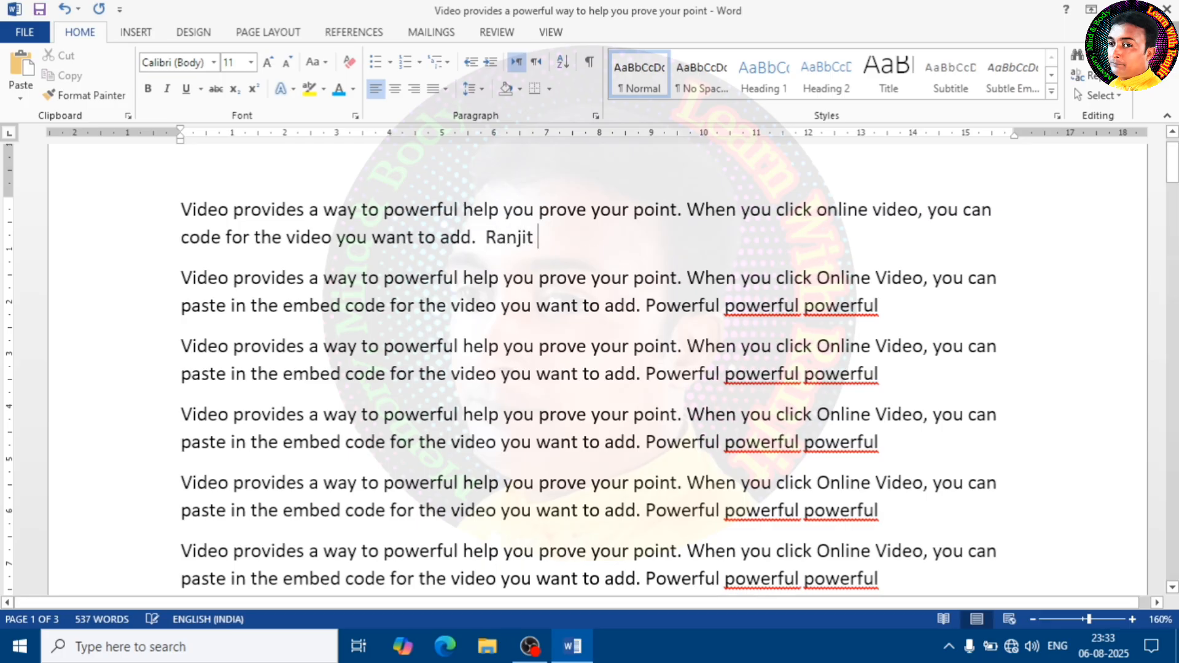
{"action": "type", "text": "Sanjit"}
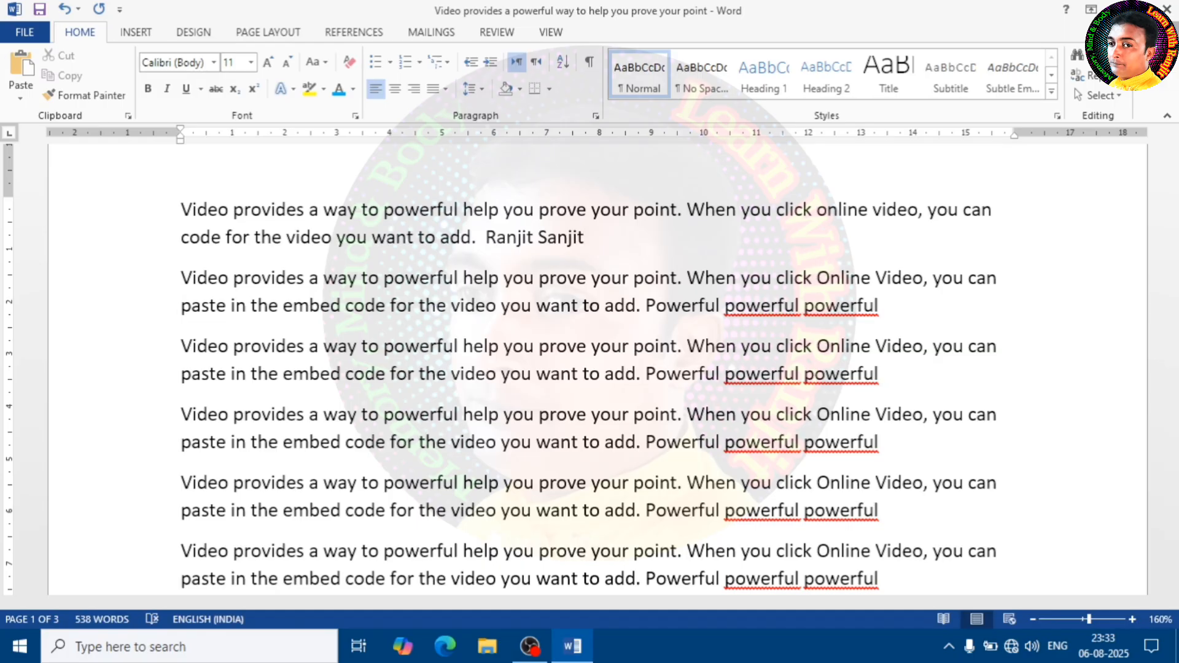
{"action": "left_click", "coordinate": [546, 238]}
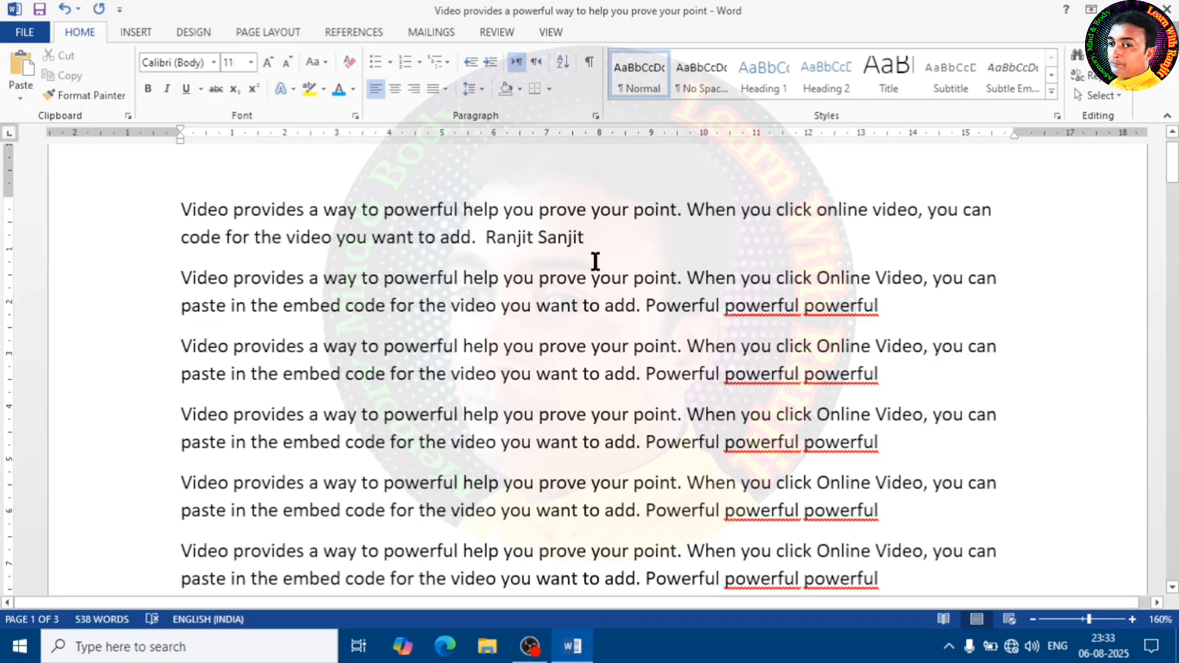
{"action": "type", "text": "("}
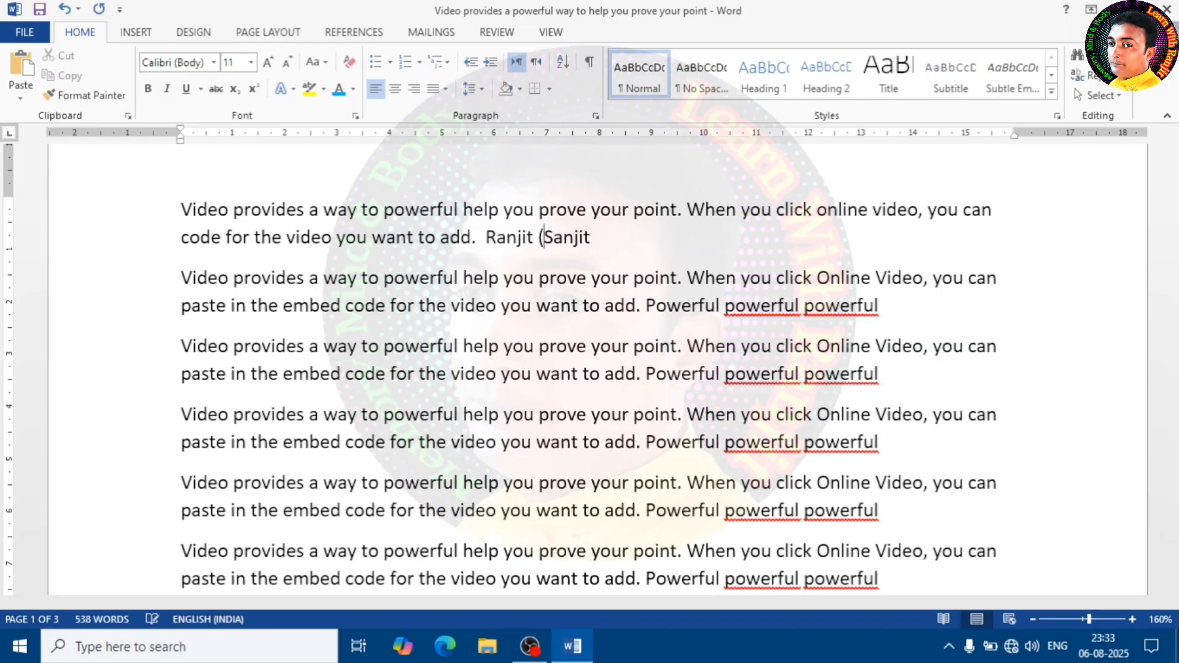
{"action": "left_click", "coordinate": [619, 241]}
{"action": "type", "text": ")"}
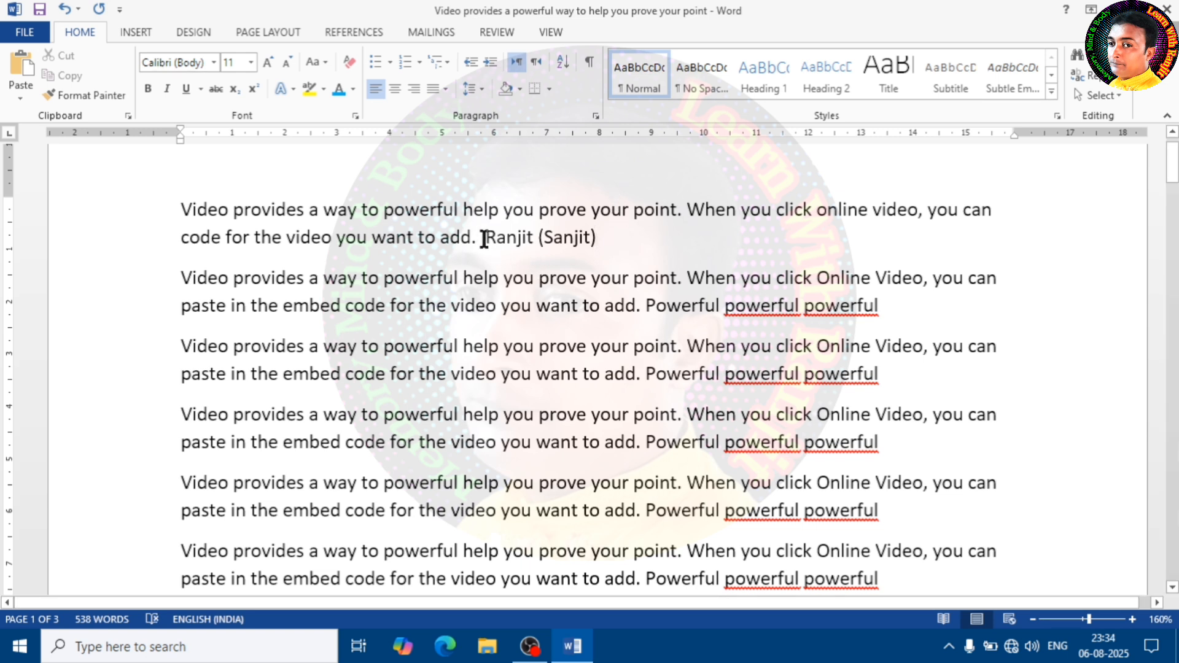
- Strike through the first name at the end of the first paragraph and ignore all spelling flags for the name in parentheses
{"action": "left_click_drag", "start_coordinate": [484, 237], "coordinate": [533, 239]}
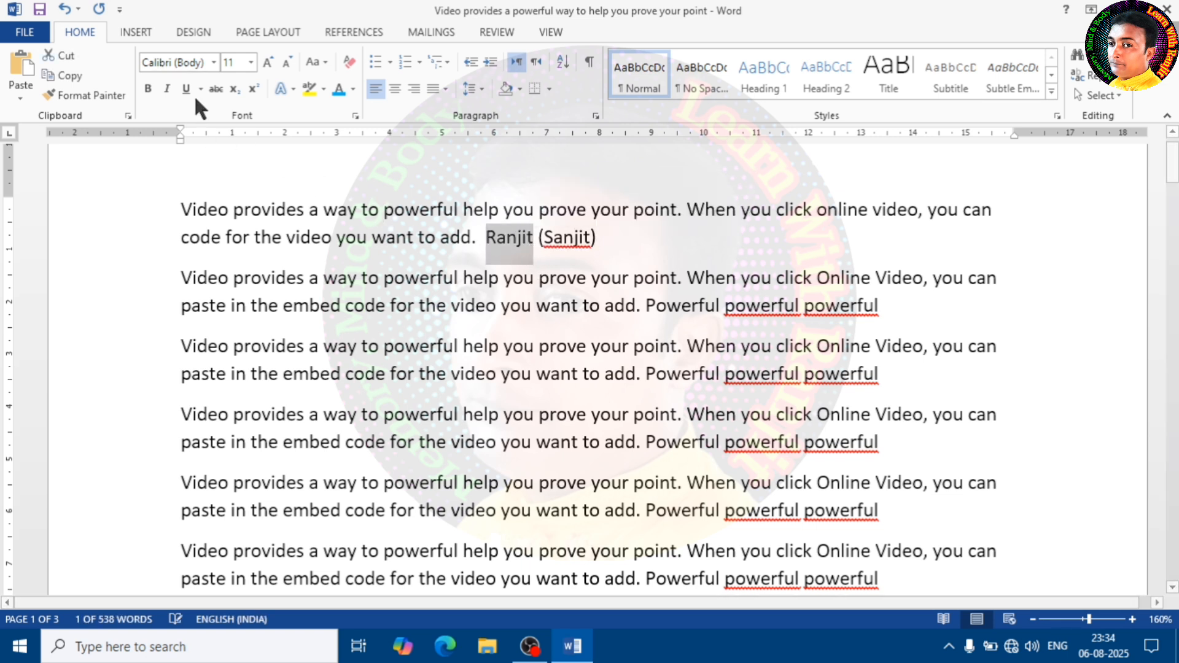
{"action": "left_click", "coordinate": [216, 89]}
{"action": "left_click", "coordinate": [640, 245]}
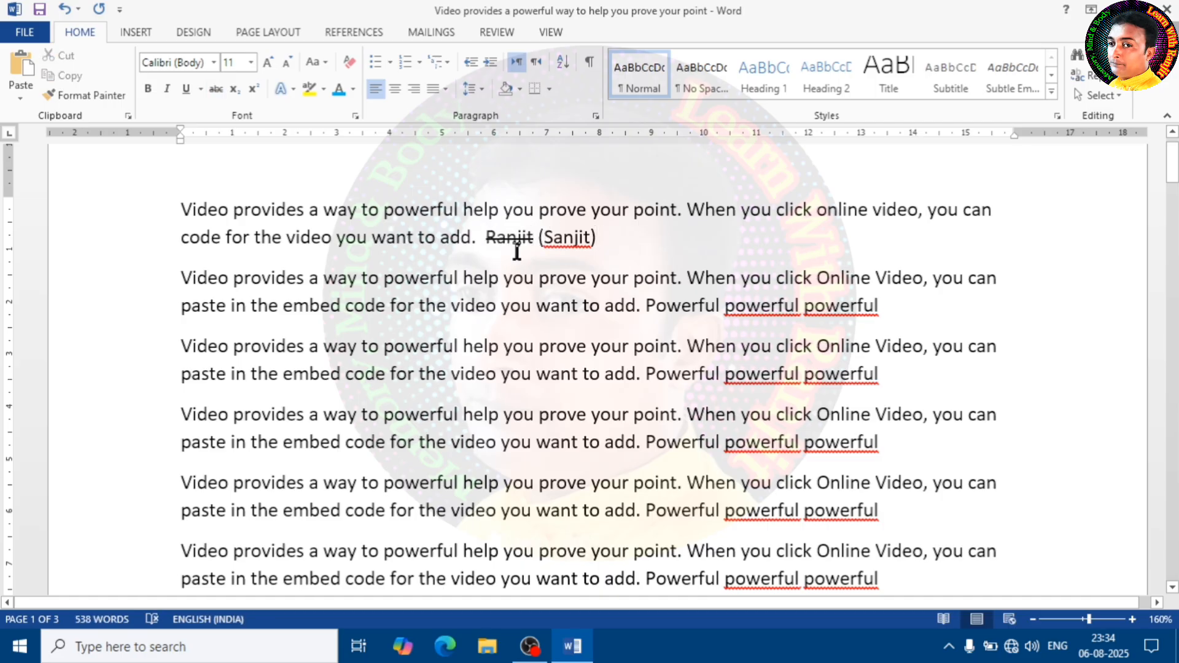
{"action": "right_click", "coordinate": [574, 241]}
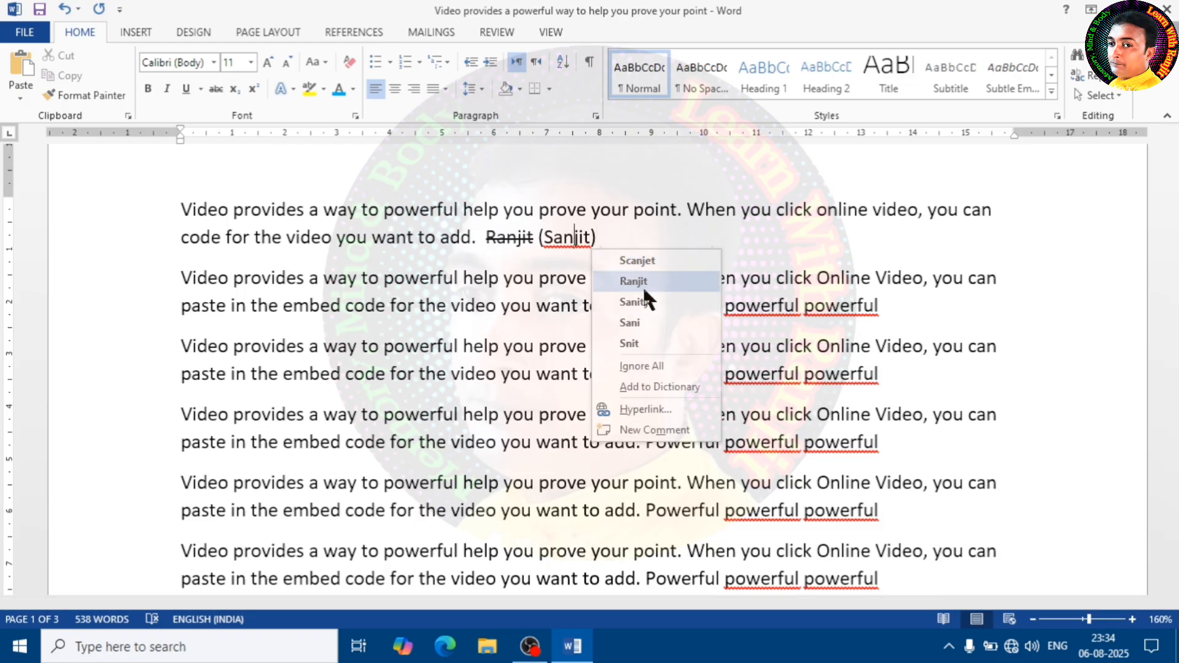
{"action": "left_click", "coordinate": [663, 366]}
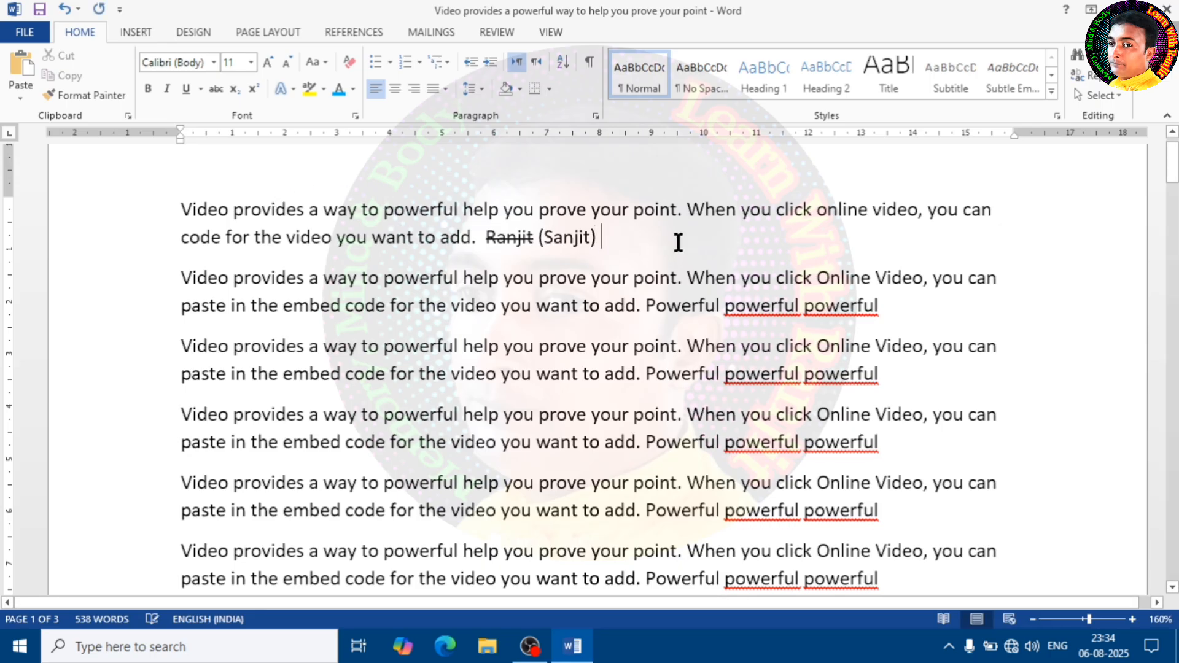
- Add the formula H2SO4 after the names at the end of the first paragraph
{"action": "type", "text": "H2"}
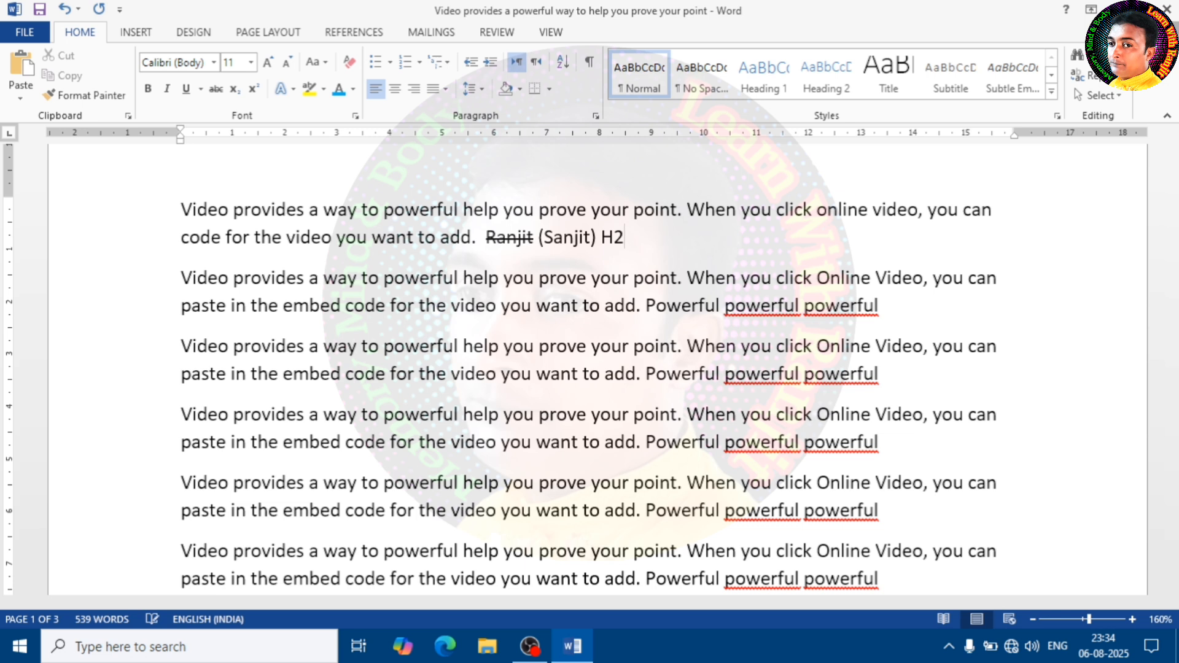
{"action": "type", "text": "SO"}
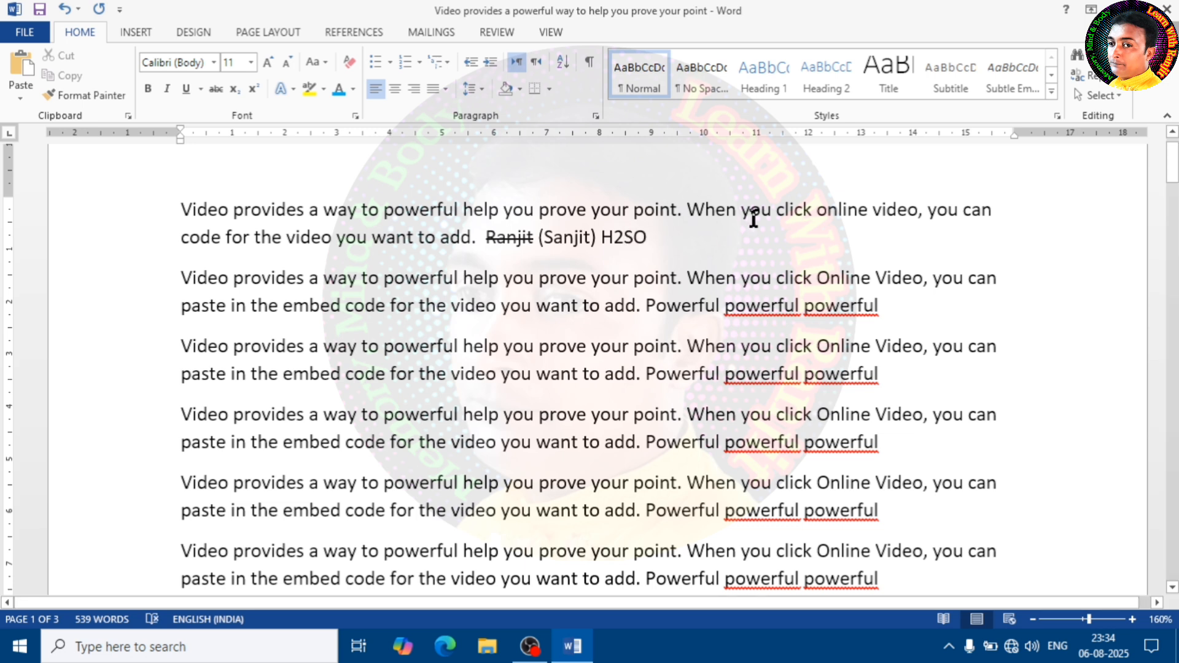
{"action": "type", "text": "4"}
{"action": "key", "text": "Left"}
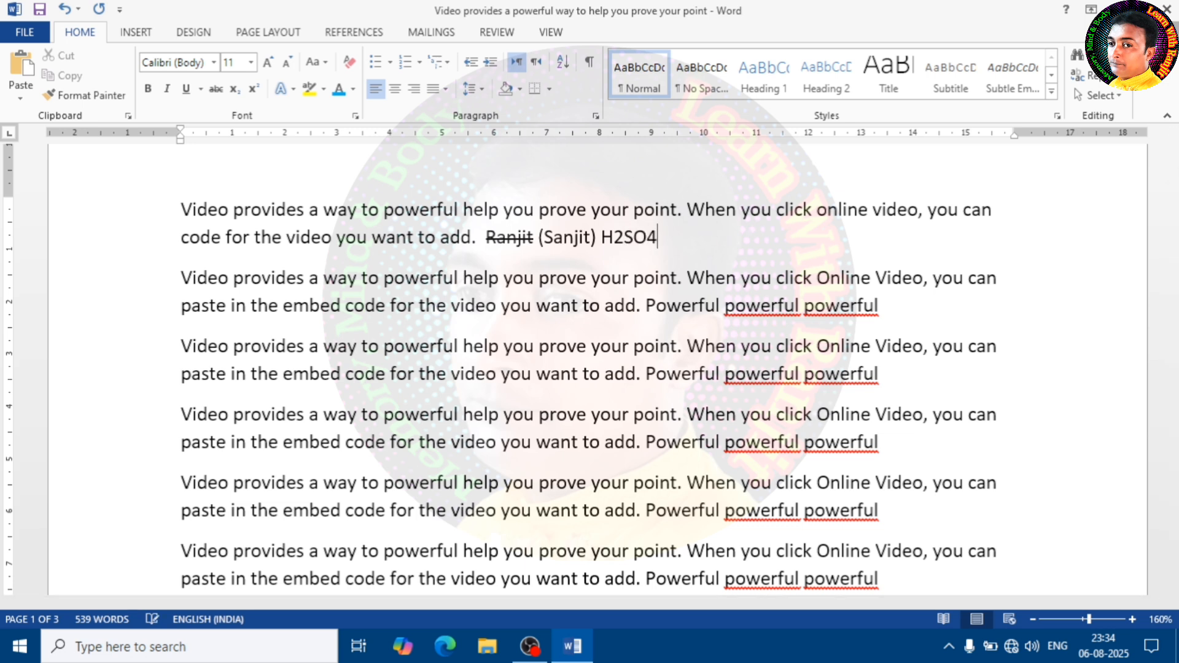
- Set the H2SO4 formula's font size to 36 and move it to its own line
{"action": "left_click_drag", "start_coordinate": [600, 238], "coordinate": [677, 240]}
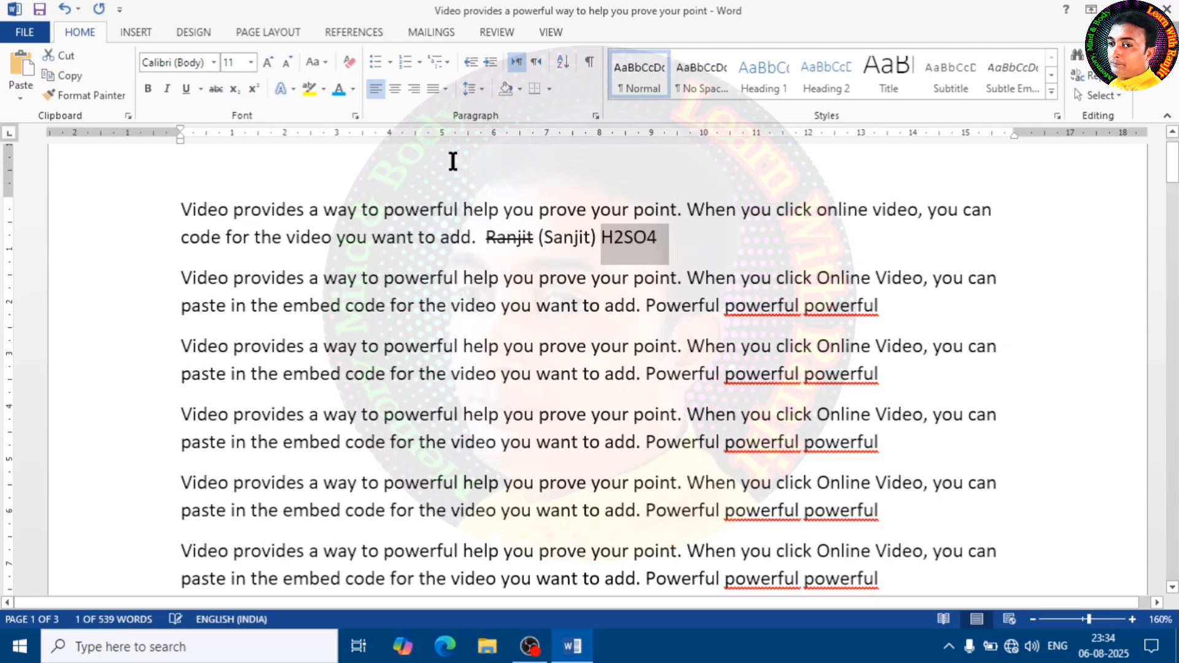
{"action": "left_click", "coordinate": [251, 62]}
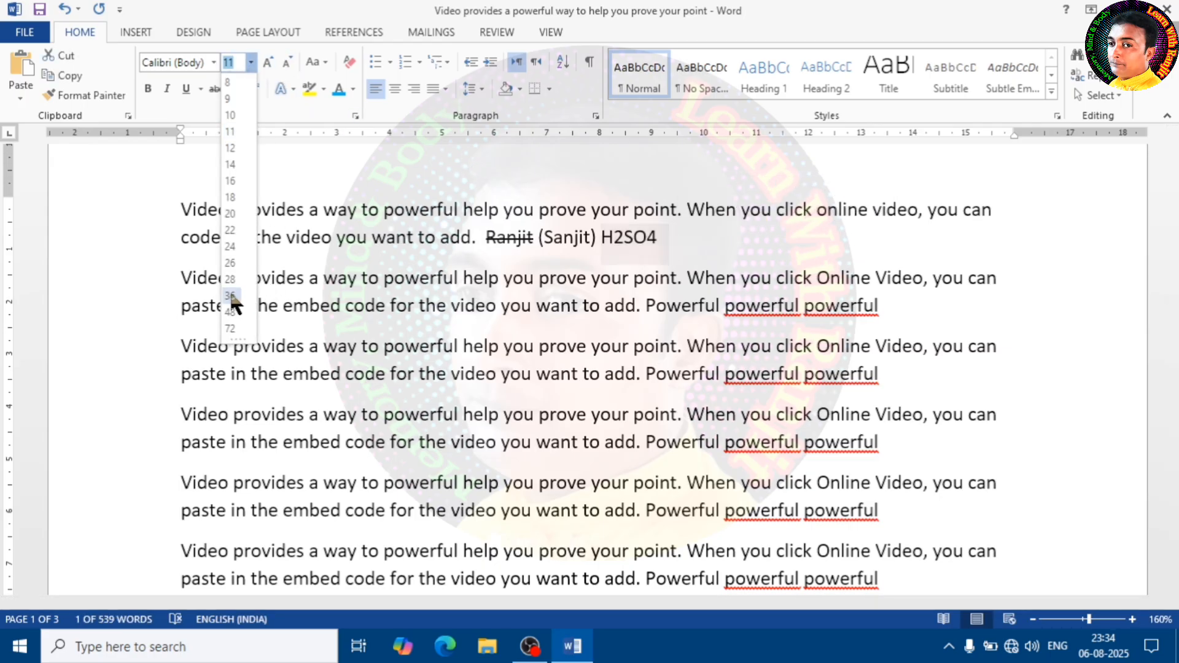
{"action": "left_click", "coordinate": [232, 296]}
{"action": "left_click", "coordinate": [855, 263]}
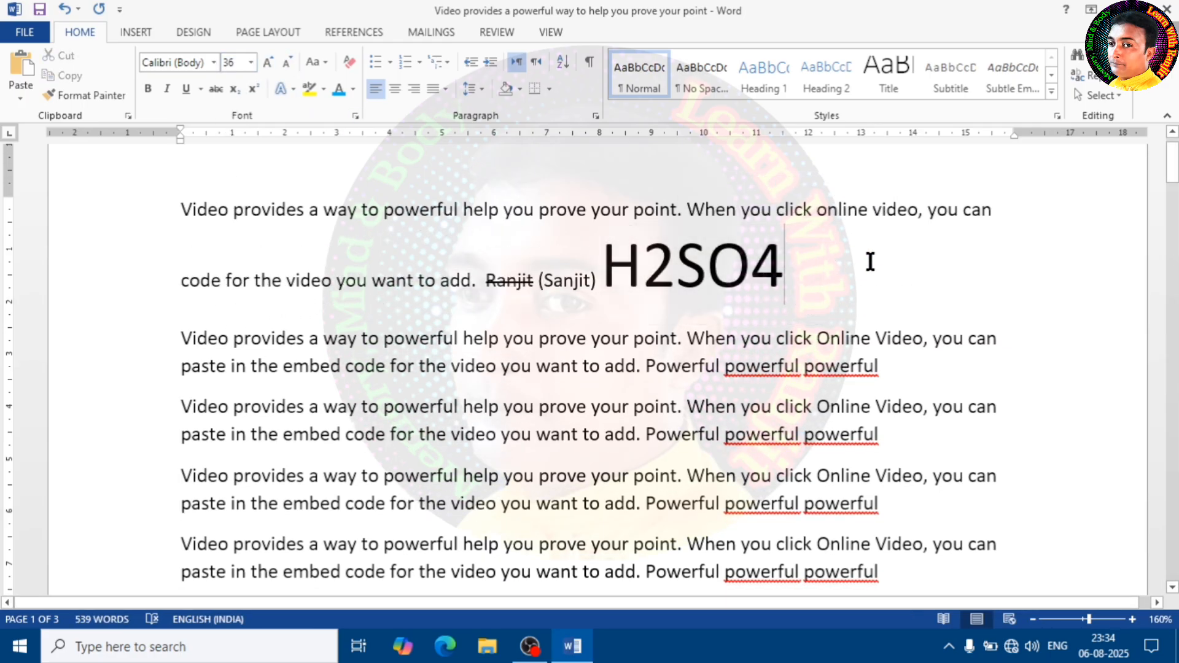
{"action": "left_click", "coordinate": [615, 279]}
{"action": "key", "text": "Return"}
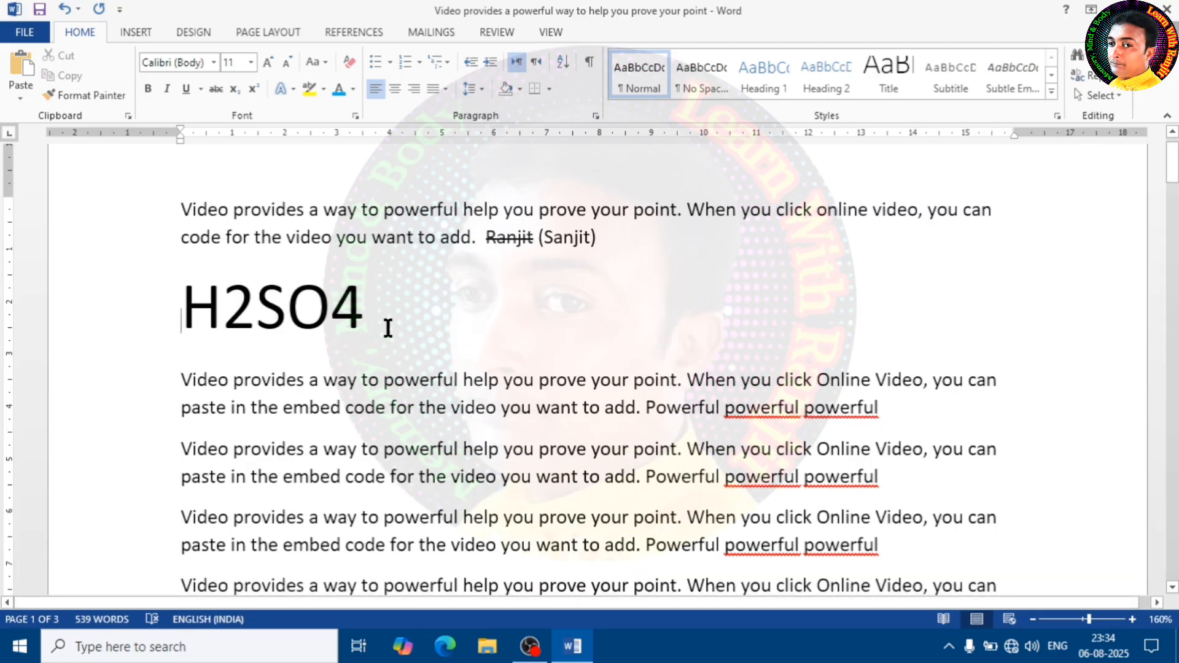
- Format the 2 in the H2SO4 formula as a subscript
{"action": "left_click", "coordinate": [360, 336]}
{"action": "left_click", "coordinate": [239, 303]}
{"action": "left_click_drag", "start_coordinate": [240, 304], "coordinate": [257, 307]}
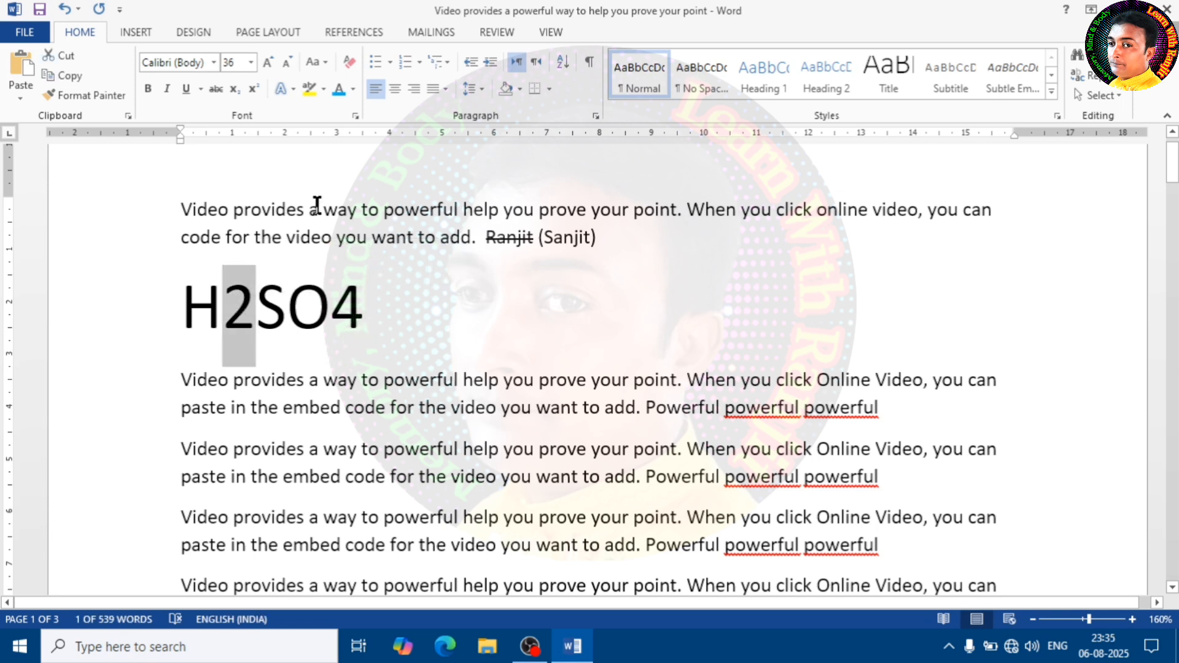
{"action": "left_click", "coordinate": [234, 90]}
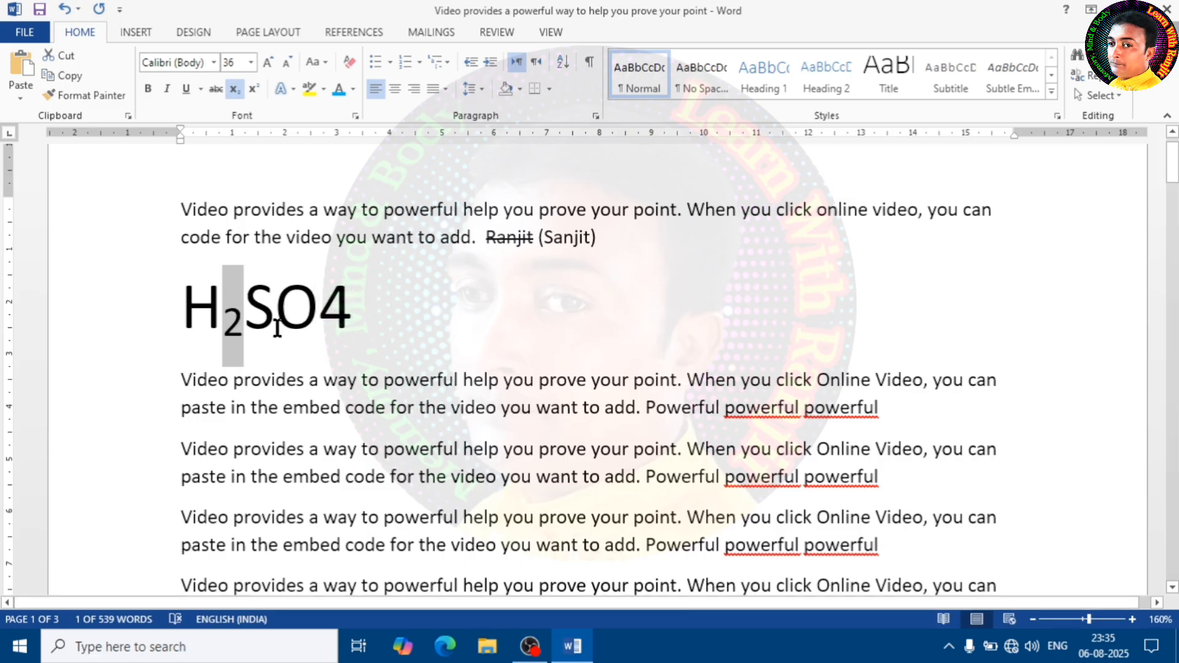
{"action": "left_click_drag", "start_coordinate": [276, 322], "coordinate": [244, 334]}
{"action": "left_click", "coordinate": [434, 344]}
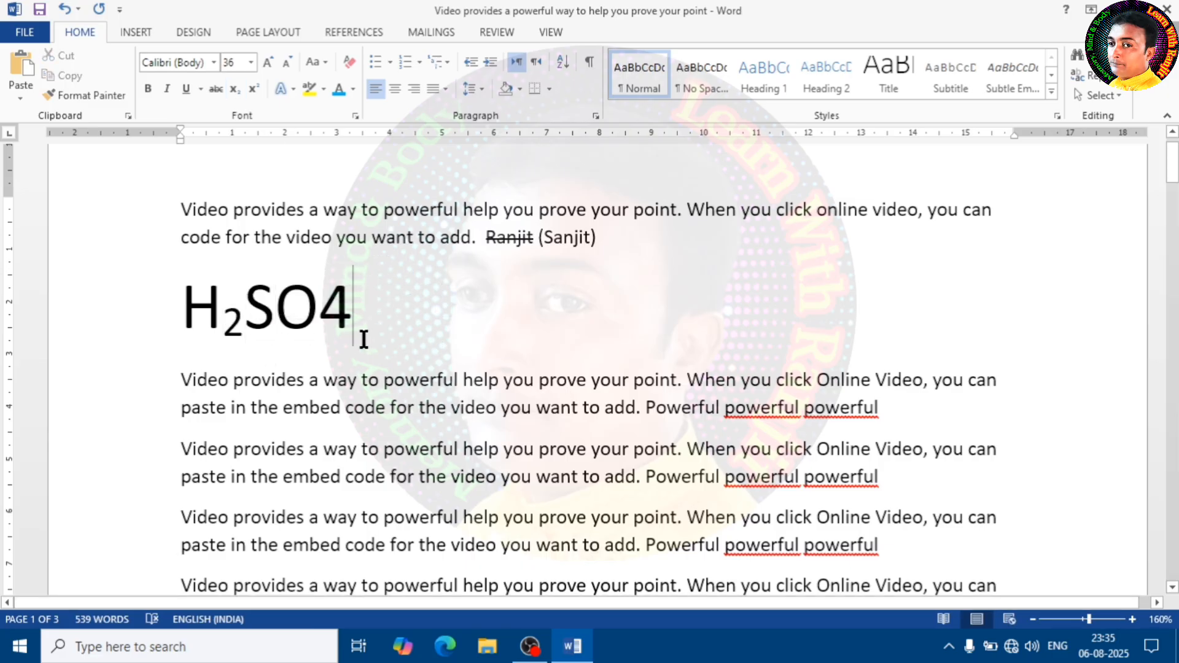
- Format the 4 in the H2SO4 formula as a superscript
{"action": "left_click_drag", "start_coordinate": [318, 307], "coordinate": [361, 309]}
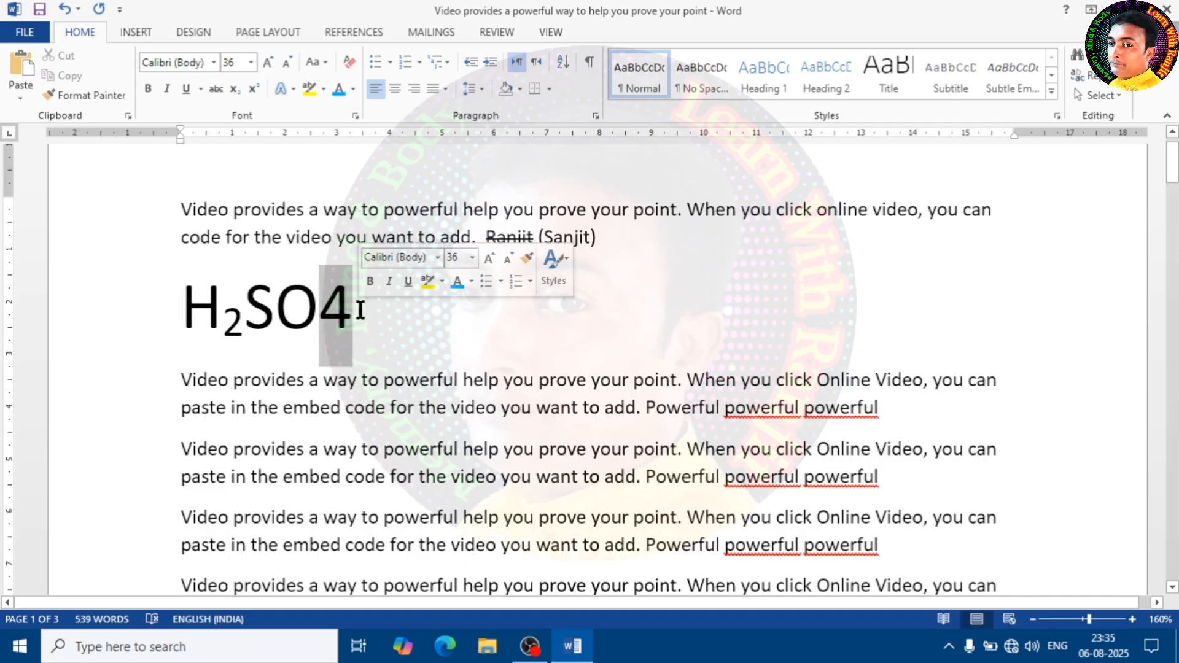
{"action": "left_click", "coordinate": [254, 89]}
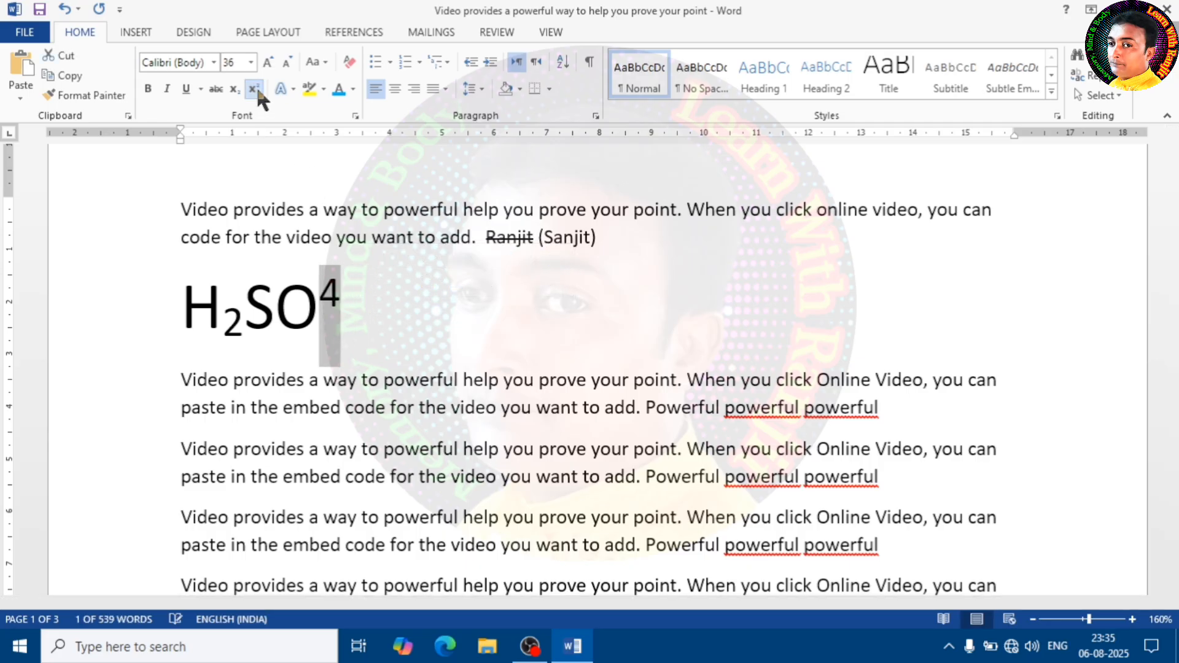
{"action": "left_click", "coordinate": [348, 301]}
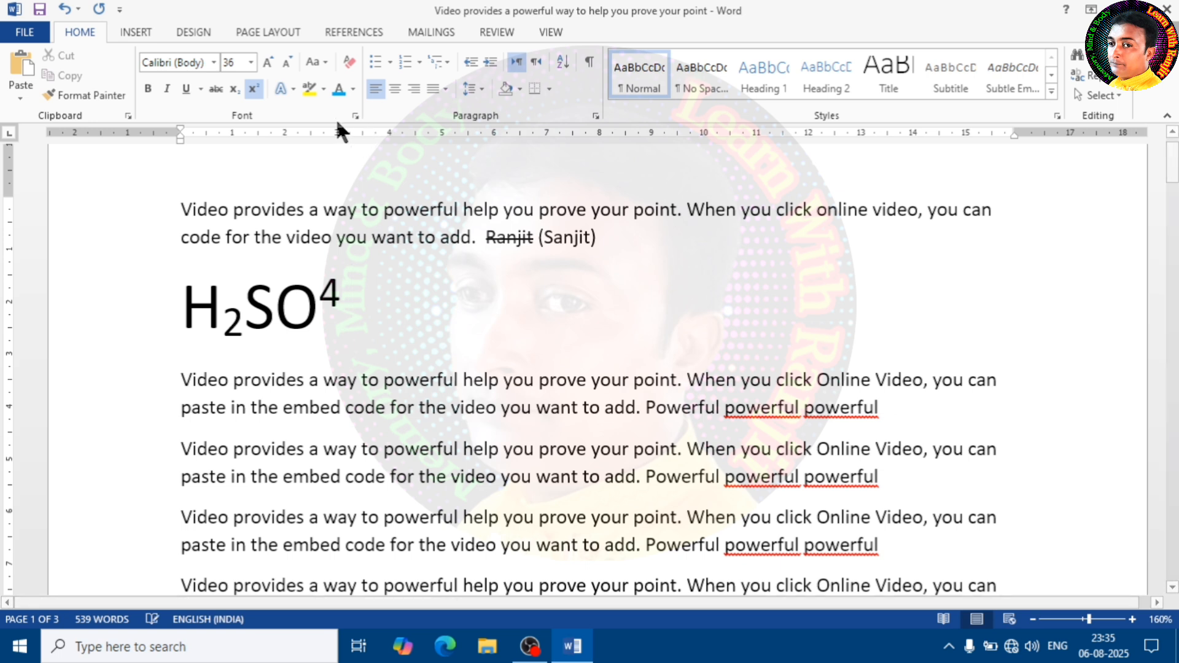
- Apply the blue preset text effect, third in the third row, to the first paragraph's text before the names
{"action": "left_click", "coordinate": [293, 91]}
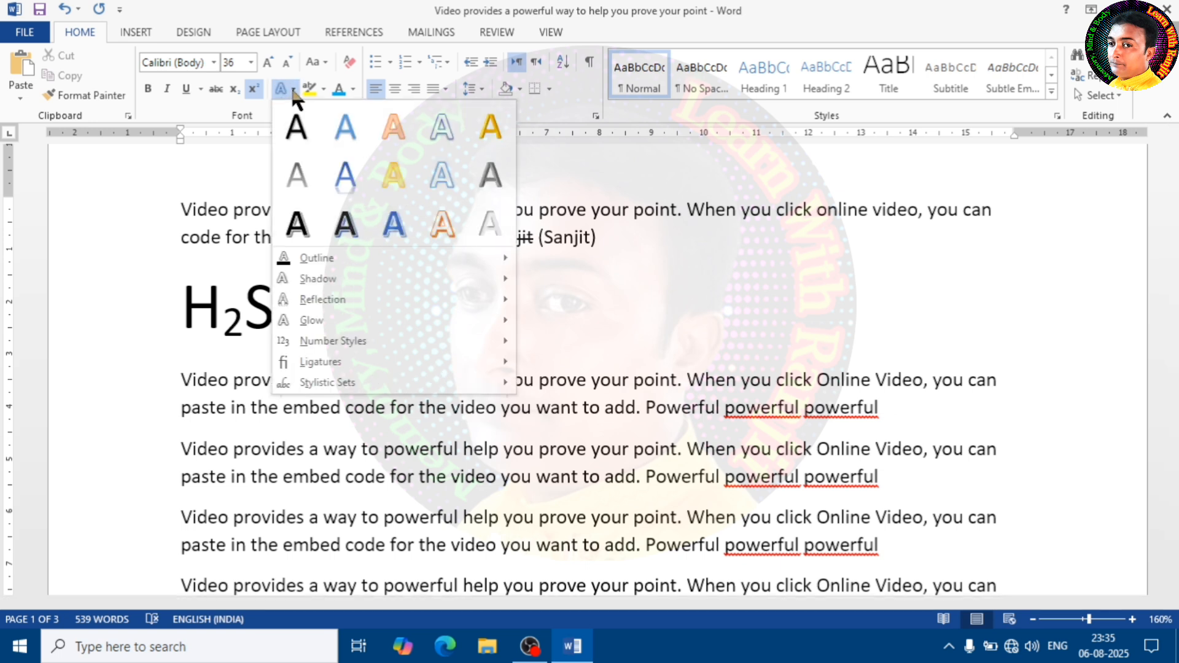
{"action": "left_click", "coordinate": [563, 253]}
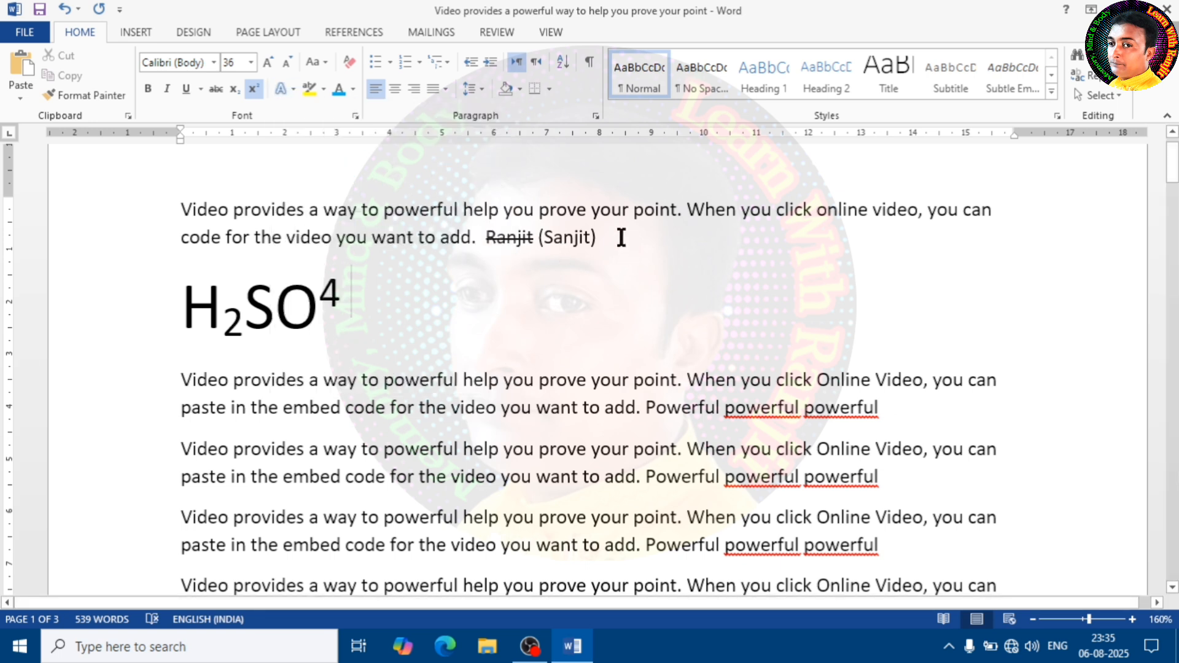
{"action": "left_click_drag", "start_coordinate": [600, 243], "coordinate": [160, 207]}
{"action": "left_click", "coordinate": [594, 242]}
{"action": "left_click", "coordinate": [294, 88]}
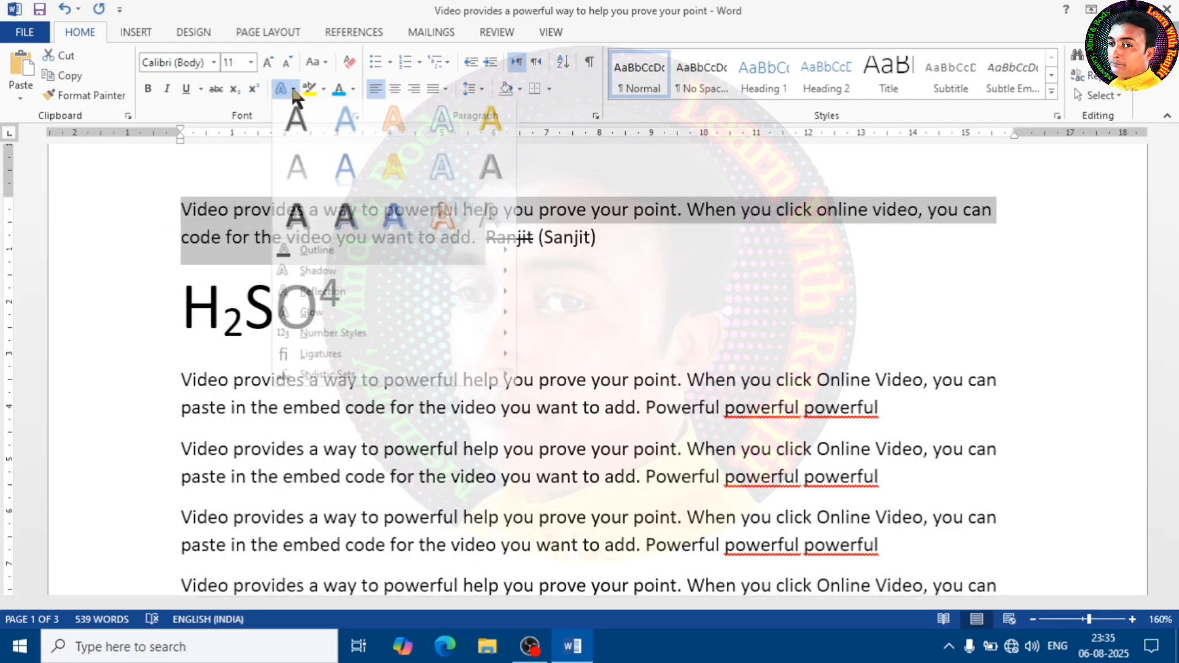
{"action": "left_click", "coordinate": [394, 224]}
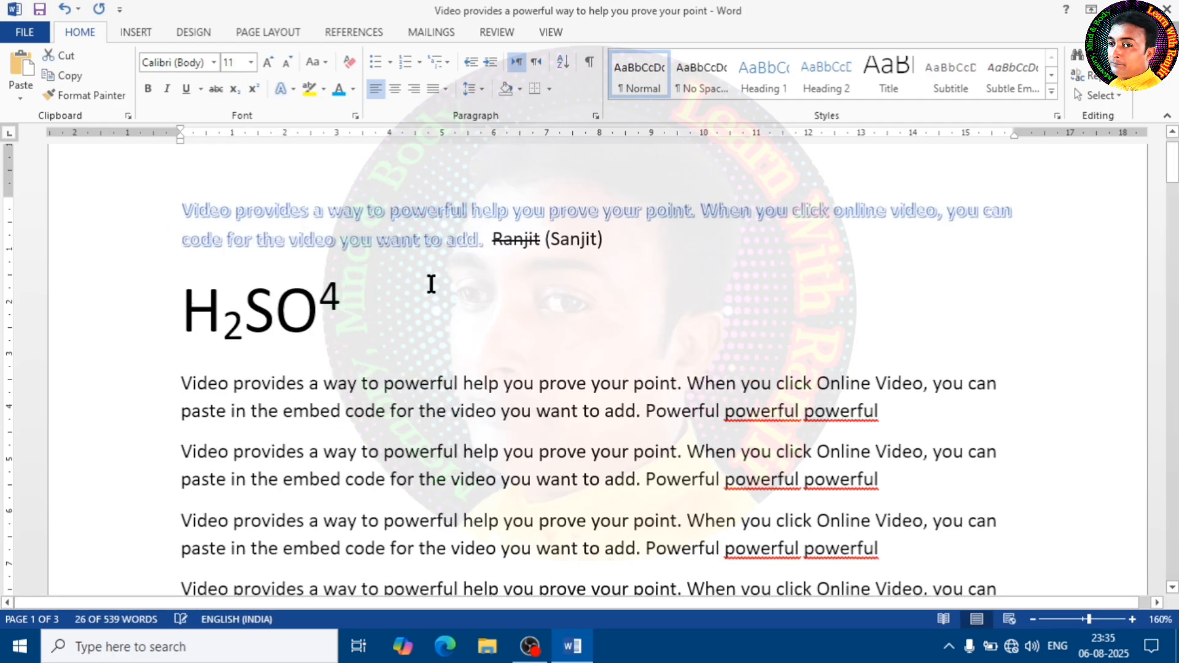
{"action": "left_click", "coordinate": [645, 265]}
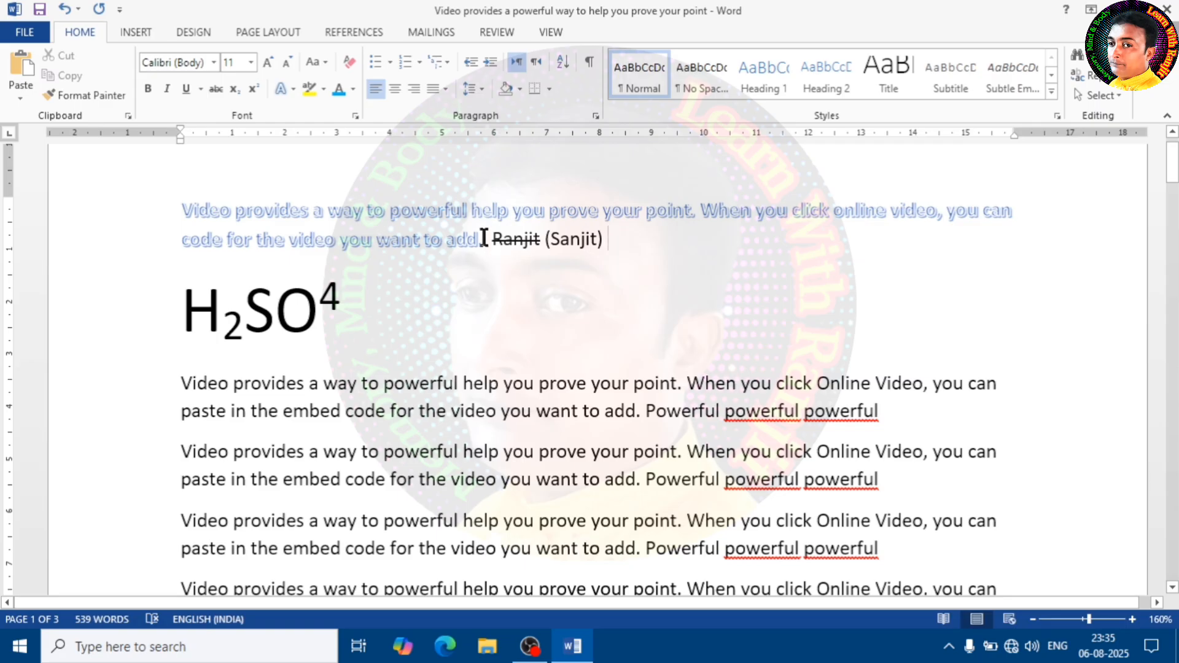
- Apply the second preset text effect of the third row to the first paragraph's text before the names, with a yellow outline
{"action": "left_click_drag", "start_coordinate": [484, 238], "coordinate": [200, 205]}
{"action": "left_click", "coordinate": [293, 89]}
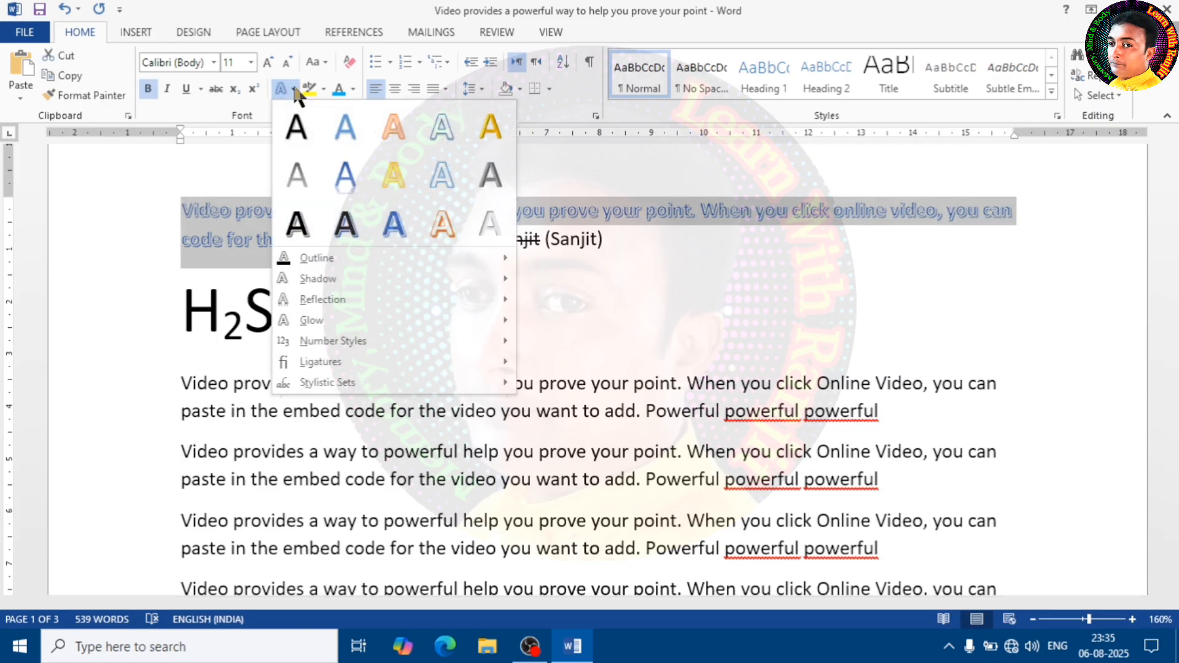
{"action": "left_click", "coordinate": [344, 230]}
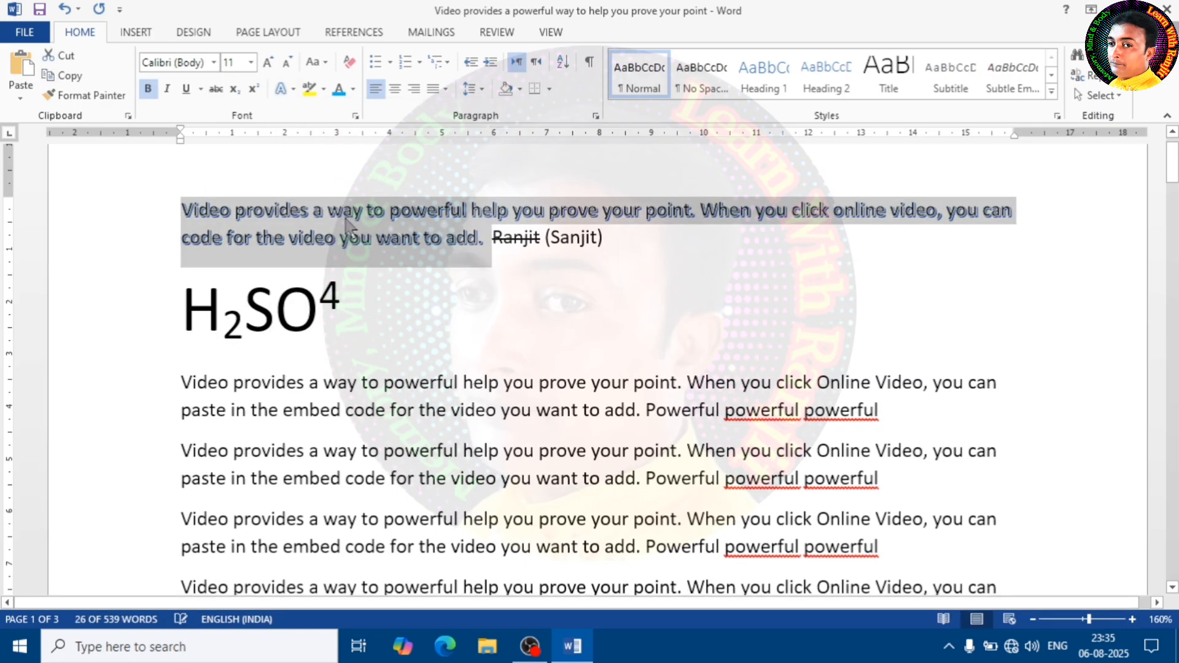
{"action": "left_click", "coordinate": [295, 88]}
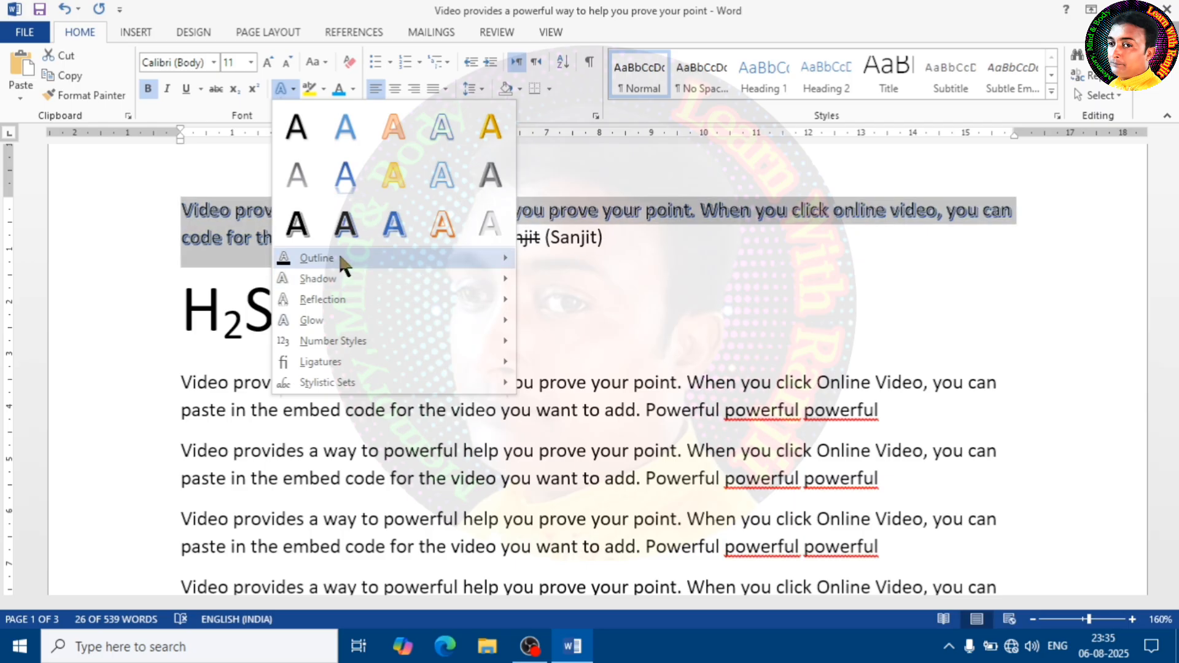
{"action": "mouse_move", "coordinate": [341, 257]}
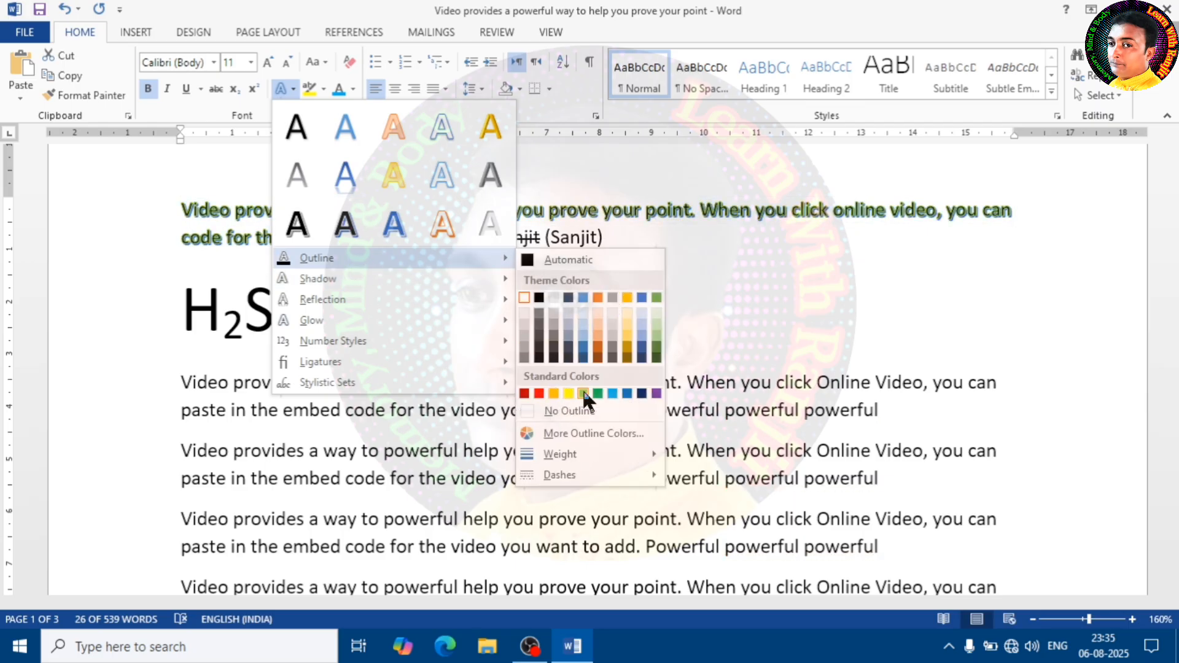
{"action": "left_click", "coordinate": [567, 393]}
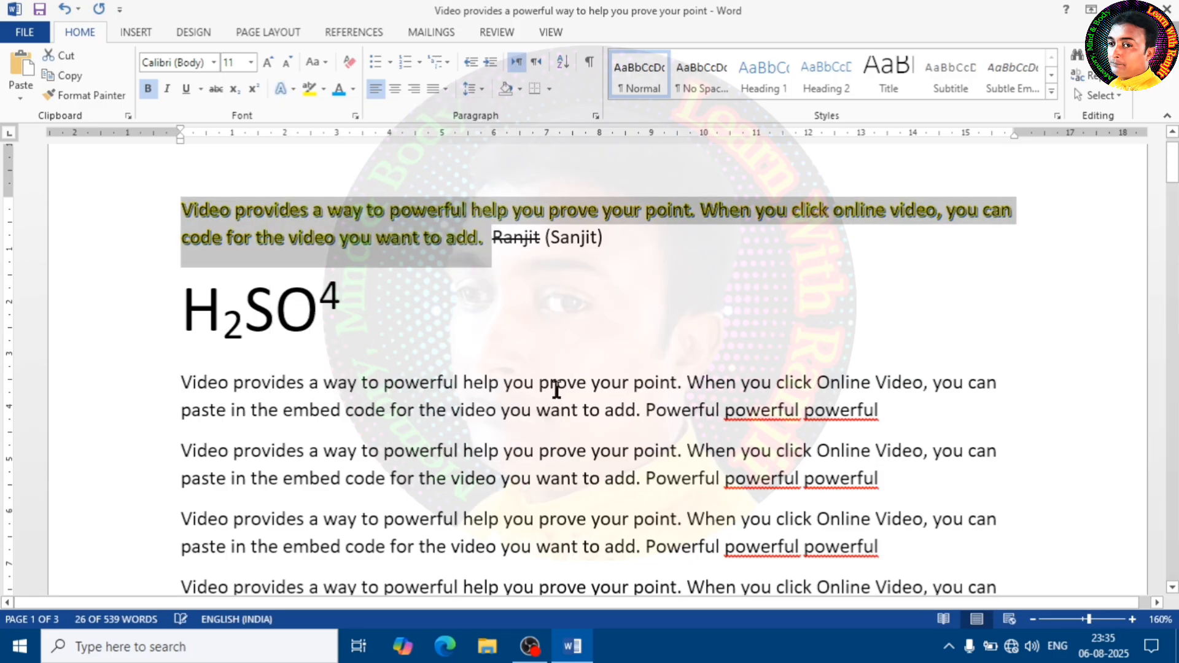
- Add the first outer shadow and the first reflection variation to the yellow-outlined text of the first paragraph
{"action": "left_click", "coordinate": [294, 89]}
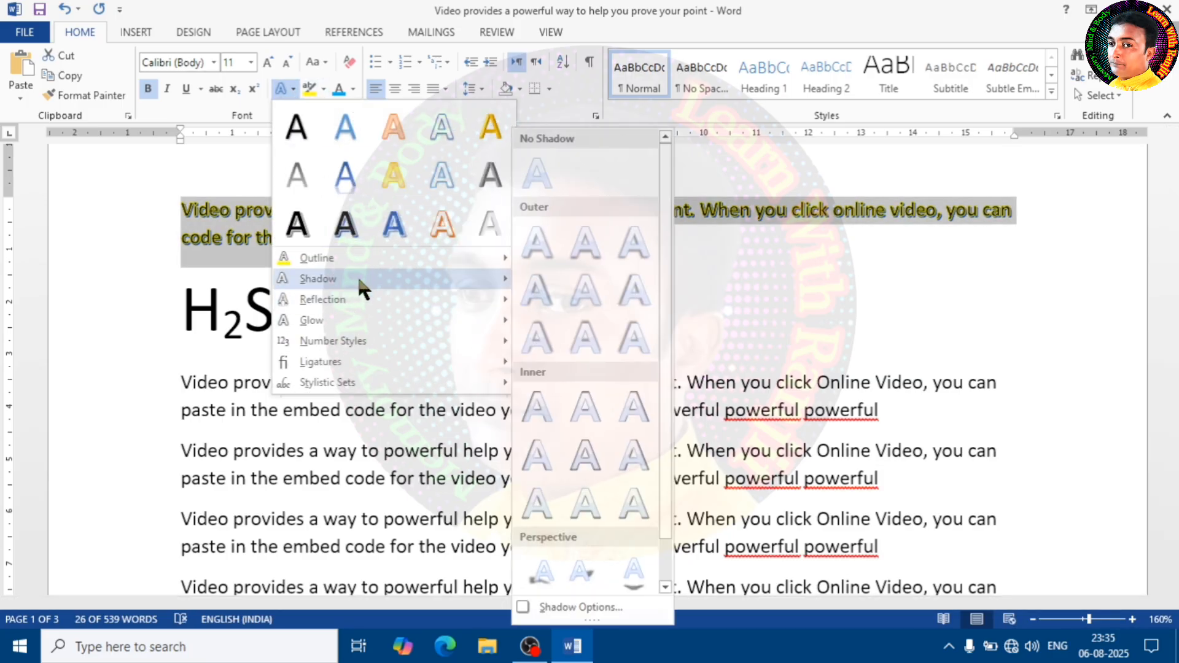
{"action": "left_click", "coordinate": [549, 245]}
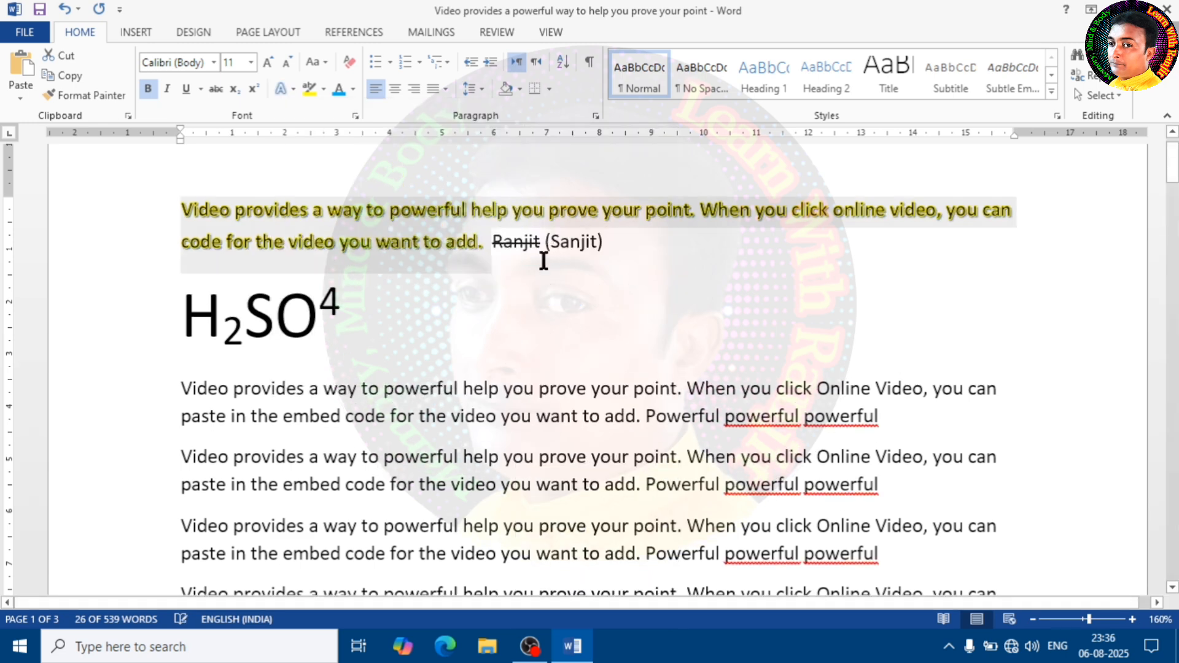
{"action": "left_click", "coordinate": [294, 88]}
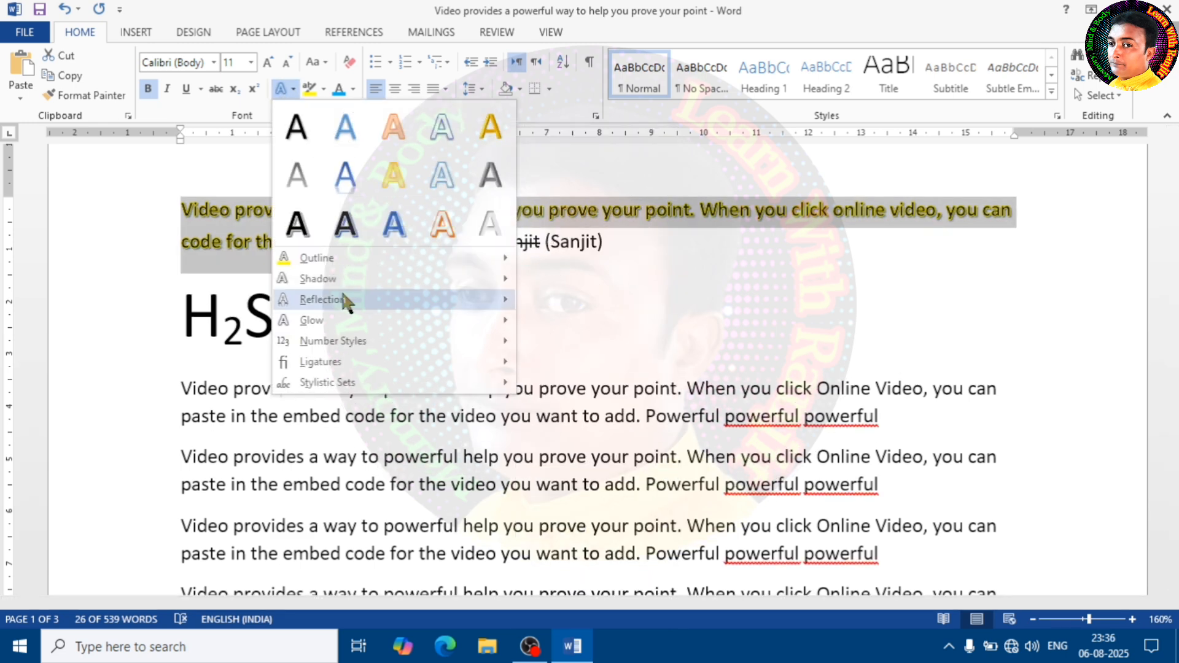
{"action": "mouse_move", "coordinate": [359, 308]}
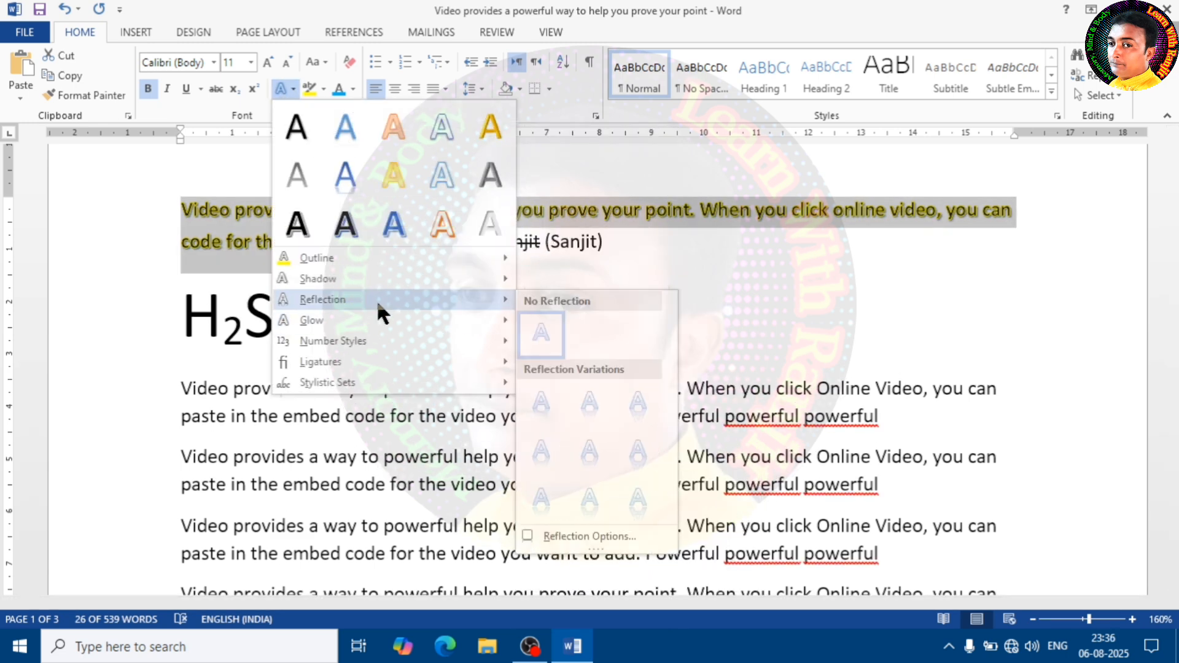
{"action": "left_click", "coordinate": [545, 403]}
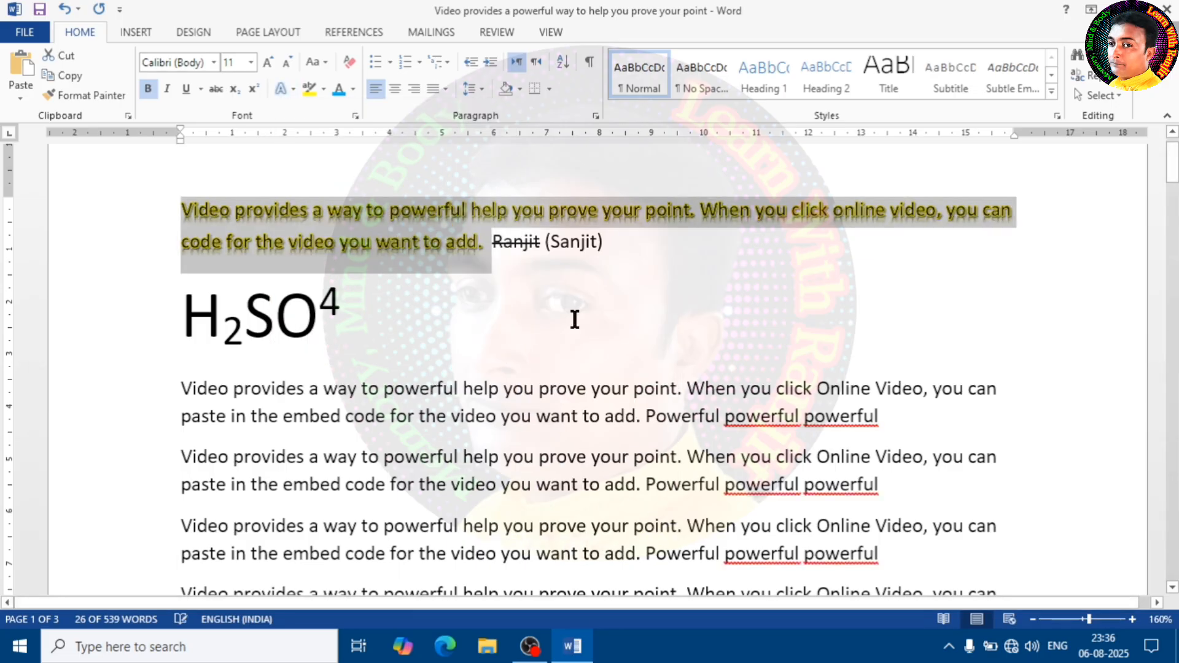
{"action": "left_click", "coordinate": [652, 266]}
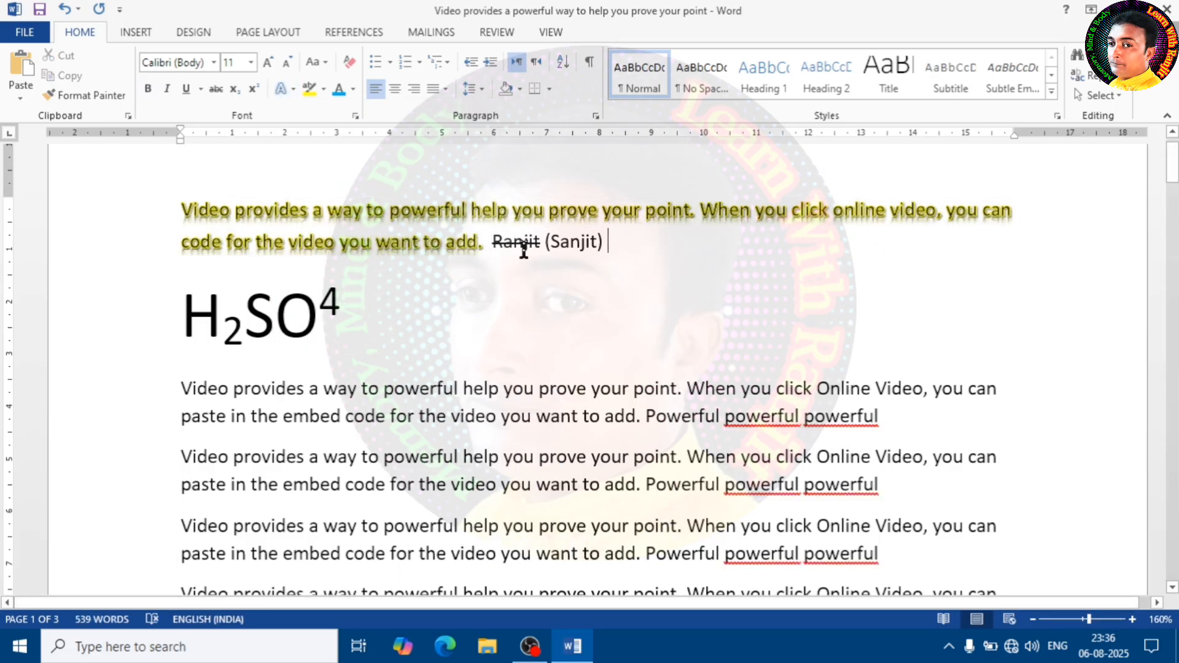
- Set the font size of the yellow-outlined text in the first paragraph to 28
{"action": "left_click_drag", "start_coordinate": [491, 246], "coordinate": [163, 221]}
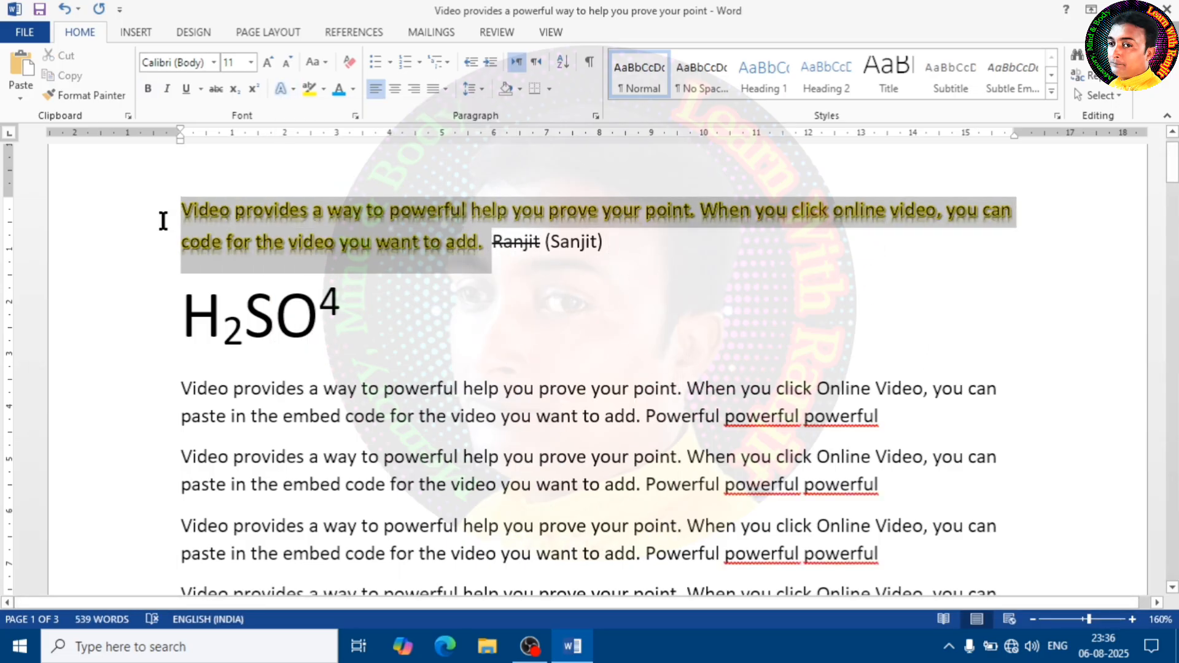
{"action": "left_click", "coordinate": [250, 62]}
{"action": "left_click", "coordinate": [233, 286]}
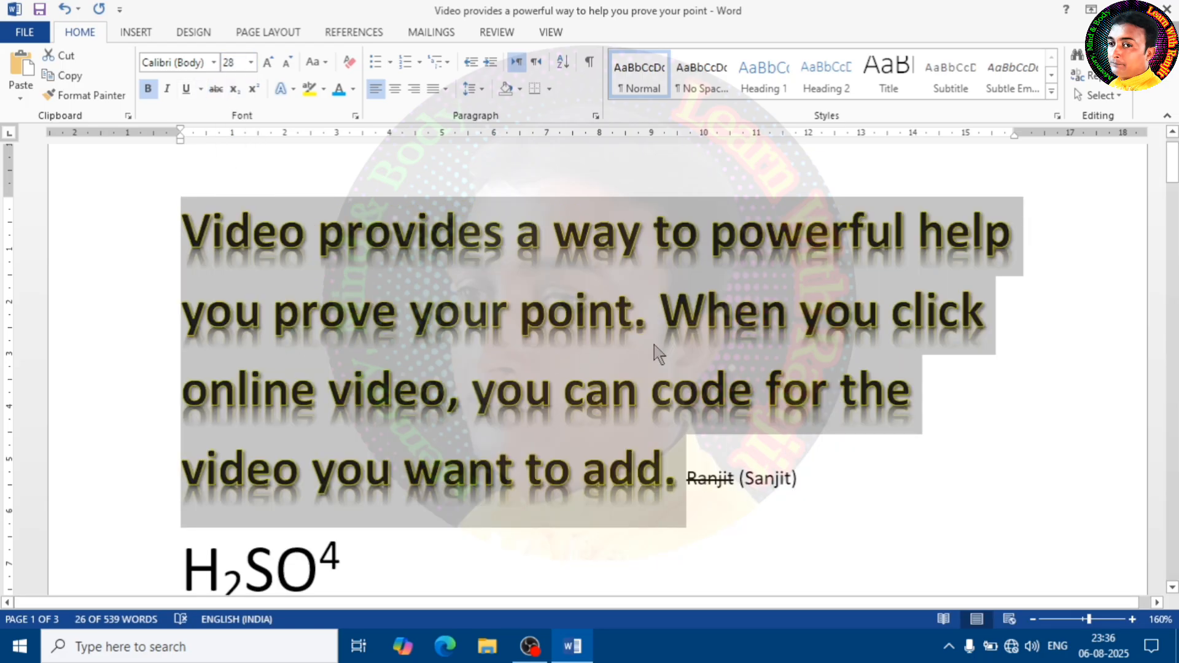
- Apply the third reflection variation in the first row to the yellow-outlined text of the first paragraph
{"action": "left_click", "coordinate": [659, 347]}
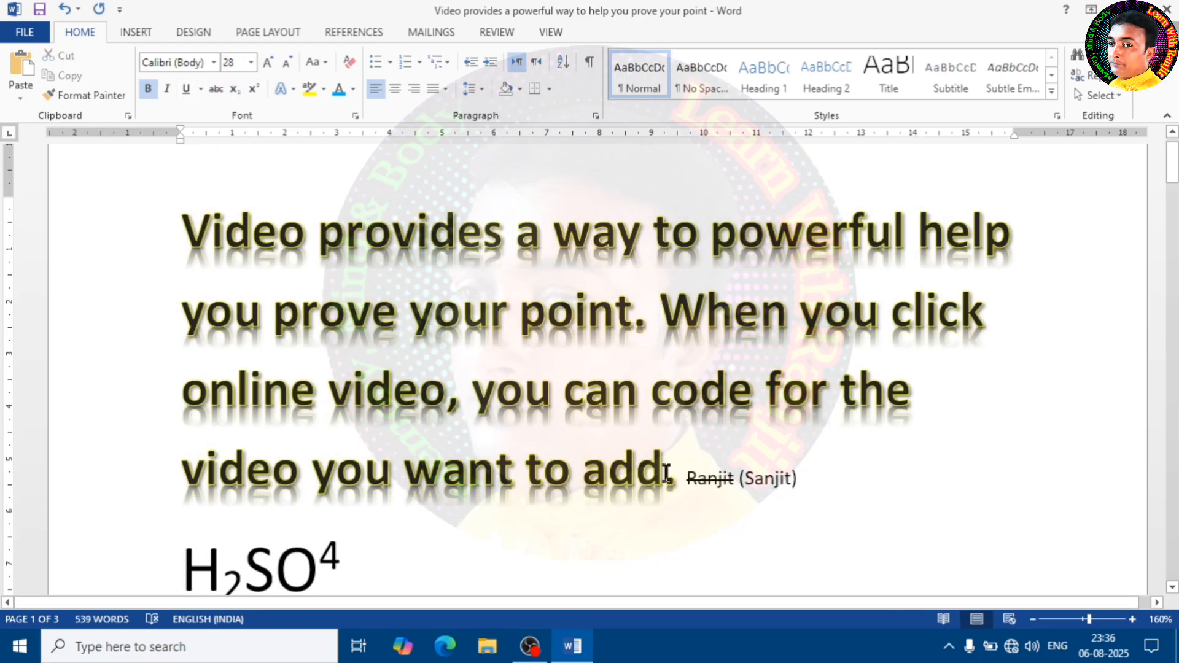
{"action": "left_click_drag", "start_coordinate": [664, 485], "coordinate": [231, 228]}
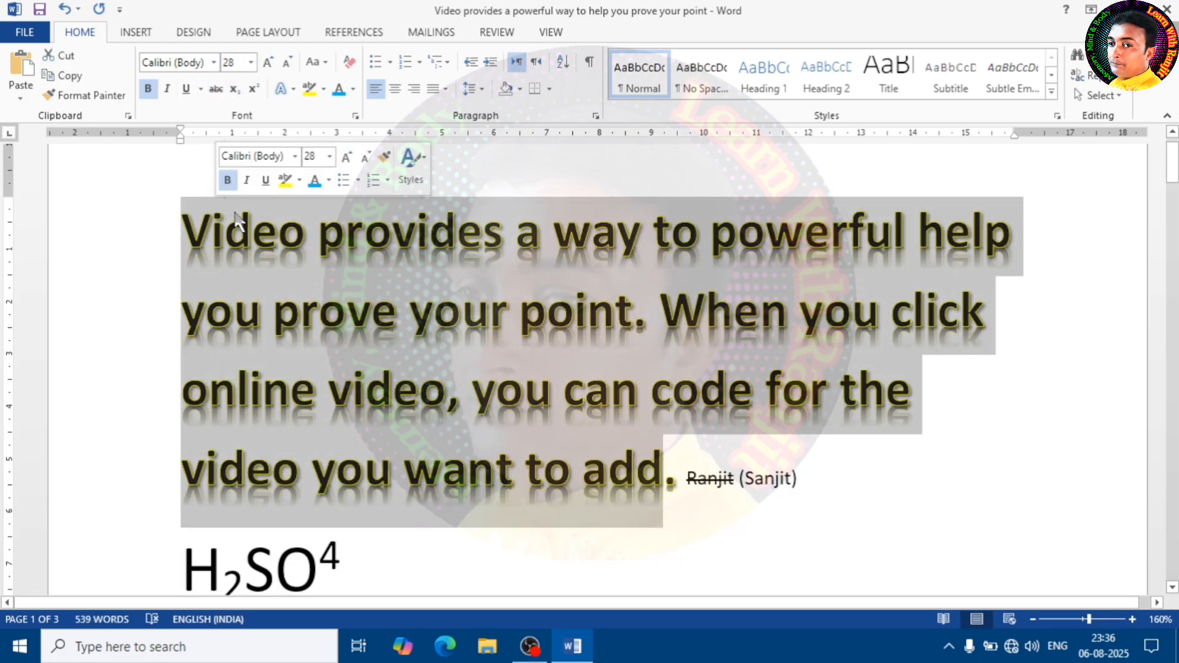
{"action": "left_click", "coordinate": [294, 88]}
{"action": "mouse_move", "coordinate": [358, 313]}
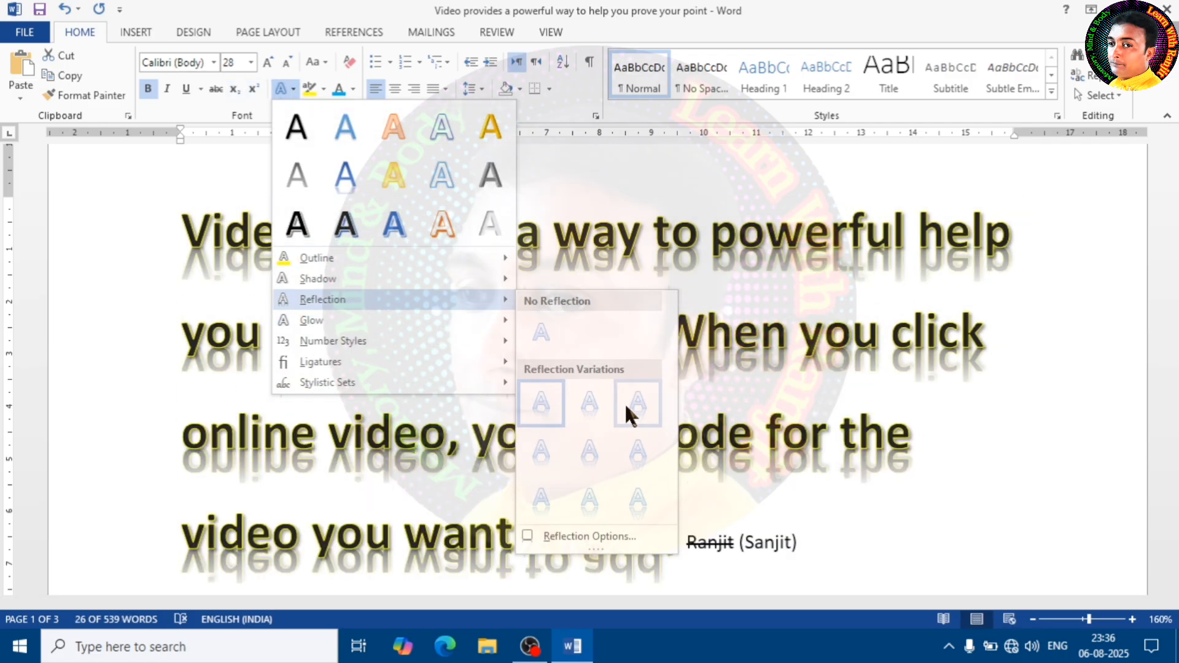
{"action": "left_click", "coordinate": [633, 415]}
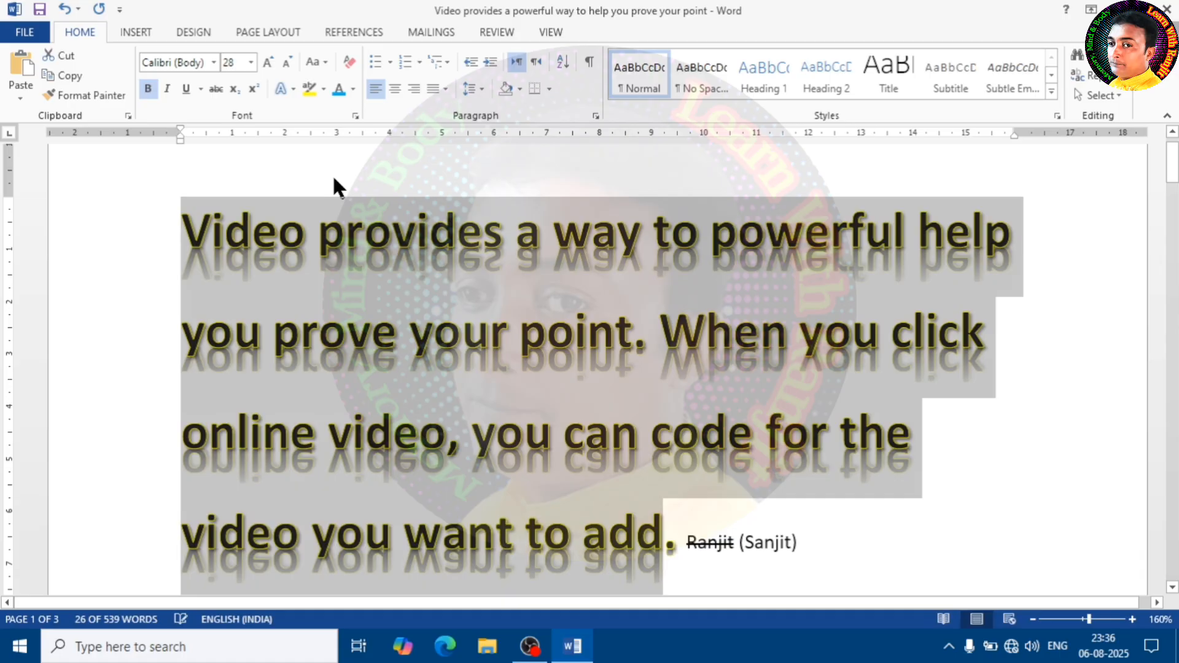
- Add the orange glow variation, second in the third row, to the selected text of the first paragraph
{"action": "left_click", "coordinate": [293, 89]}
{"action": "mouse_move", "coordinate": [366, 316]}
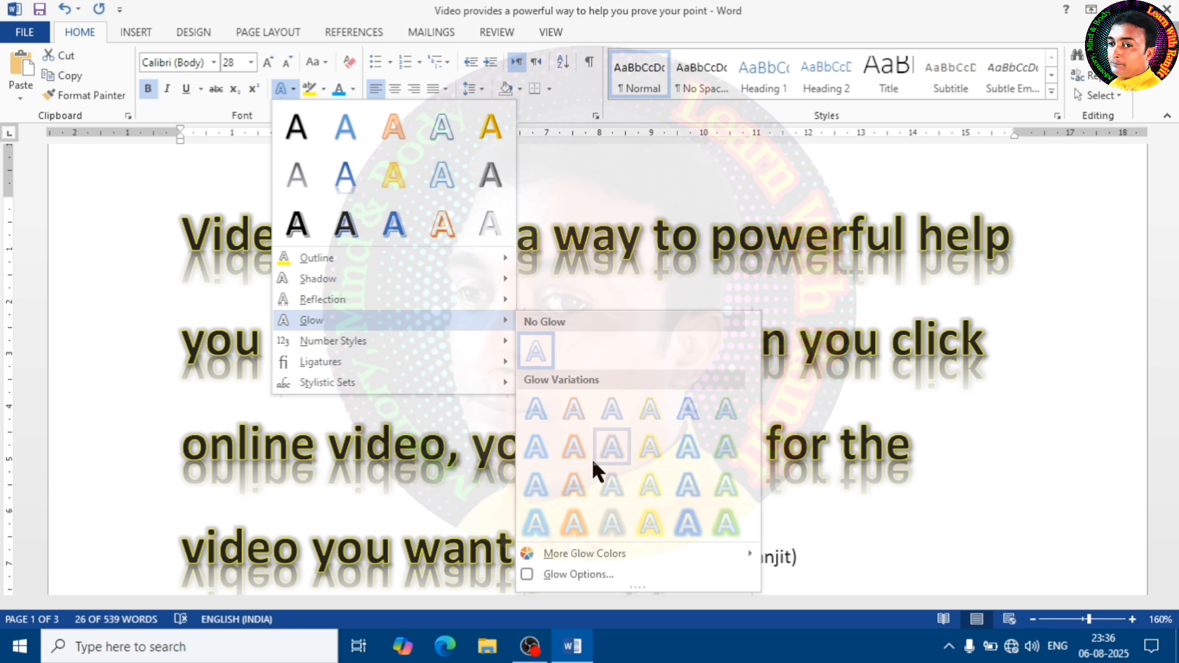
{"action": "left_click", "coordinate": [571, 486]}
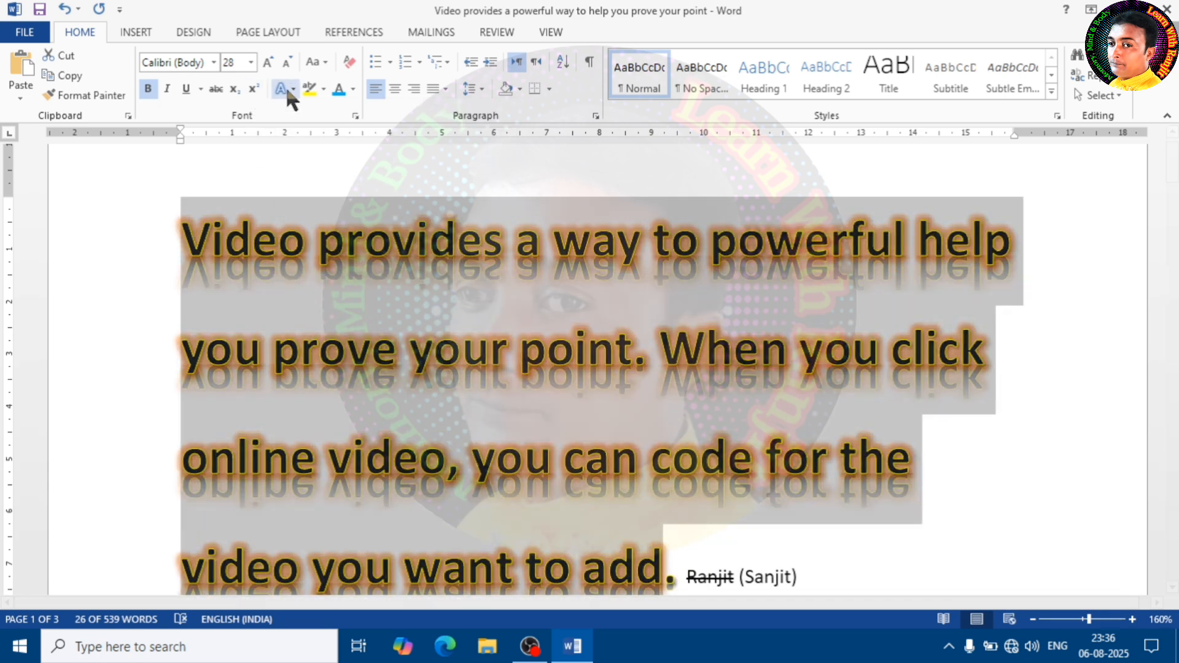
{"action": "left_click", "coordinate": [294, 88]}
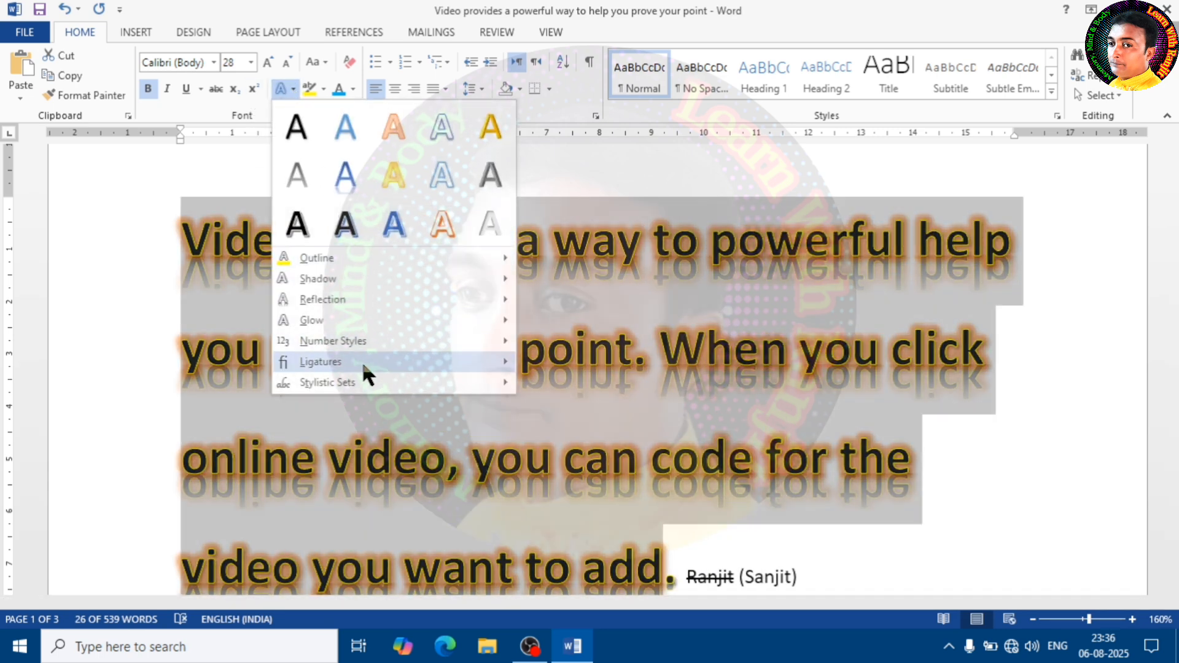
{"action": "mouse_move", "coordinate": [363, 361]}
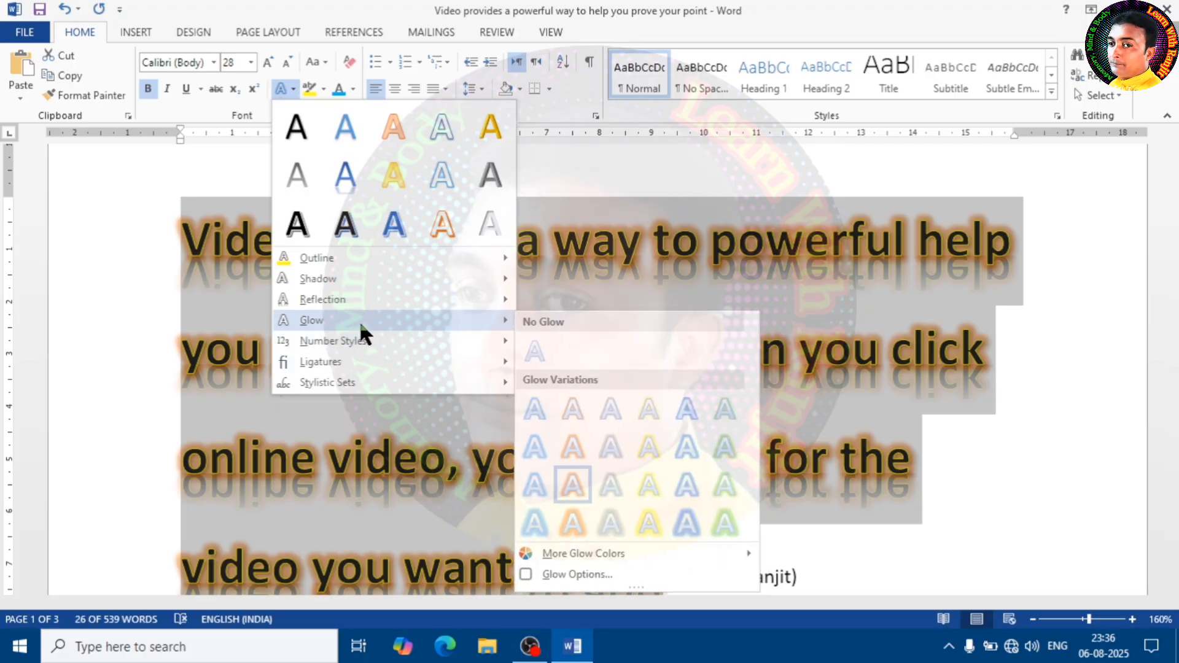
{"action": "mouse_move", "coordinate": [388, 258]}
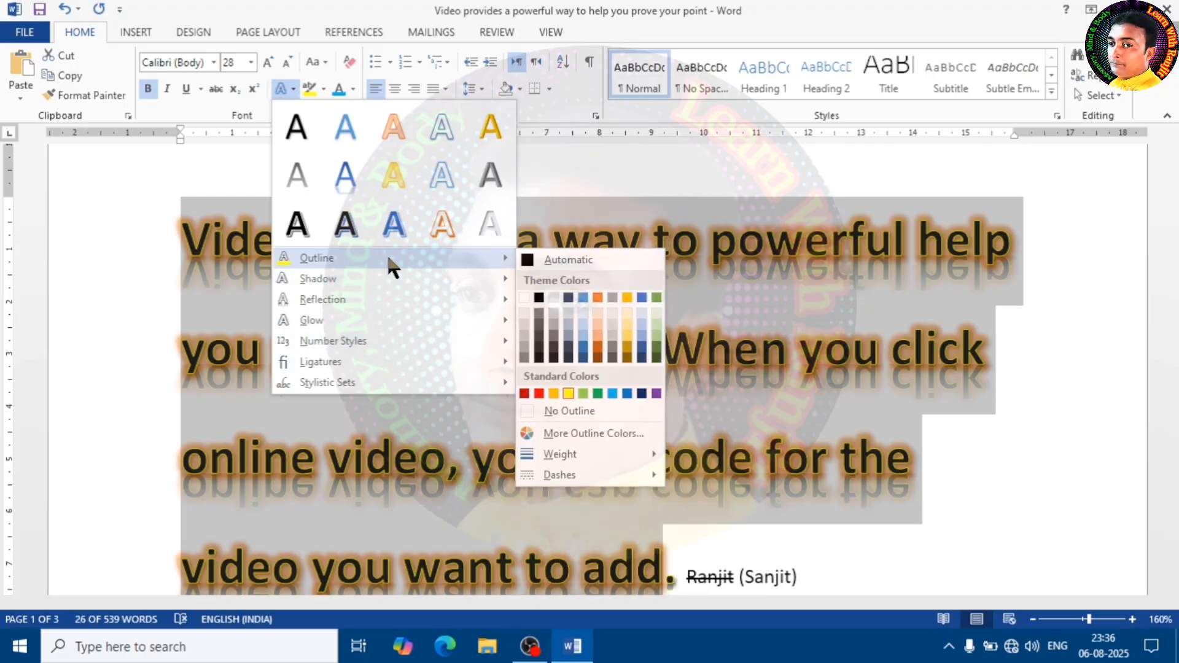
{"action": "left_click", "coordinate": [396, 176]}
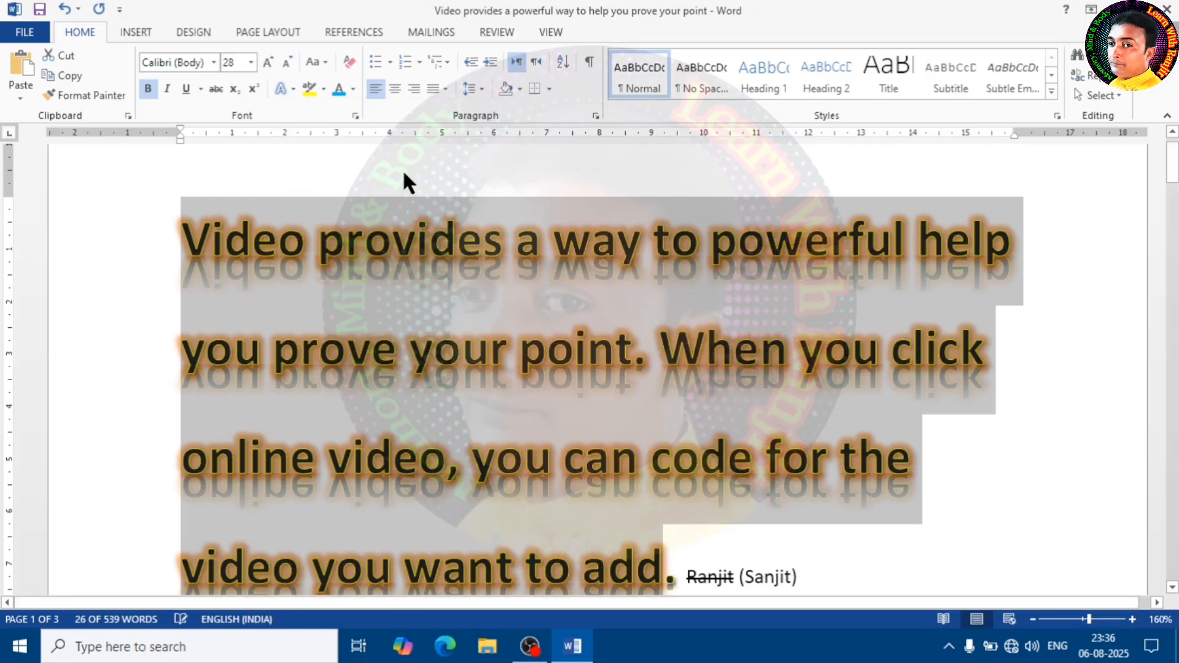
- Clear all formatting from the first paragraph's selected text and delete the still-formatted full stop after "add"
{"action": "left_click", "coordinate": [353, 62]}
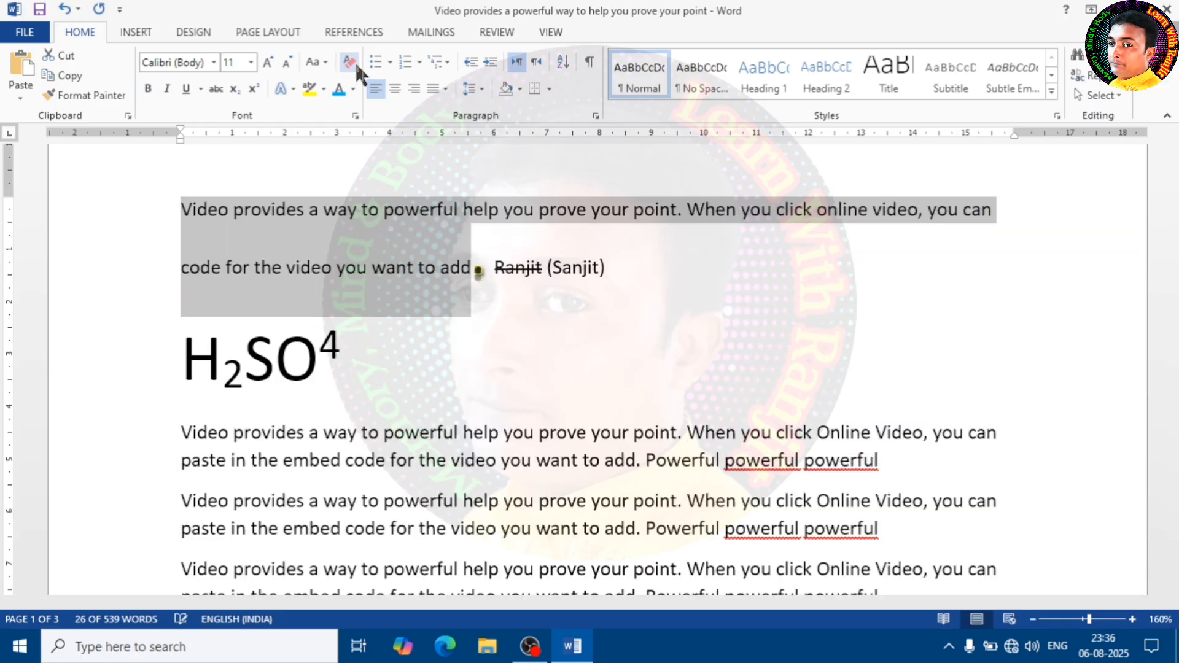
{"action": "left_click", "coordinate": [631, 293]}
{"action": "left_click", "coordinate": [484, 268]}
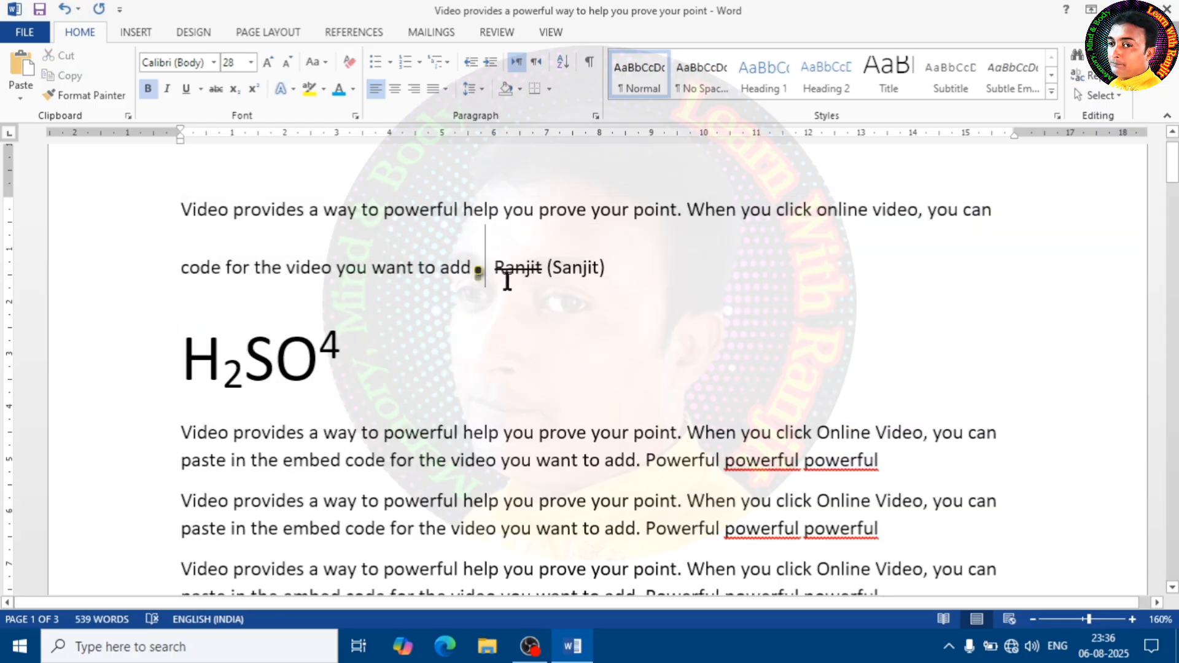
{"action": "key", "text": "BackSpace"}
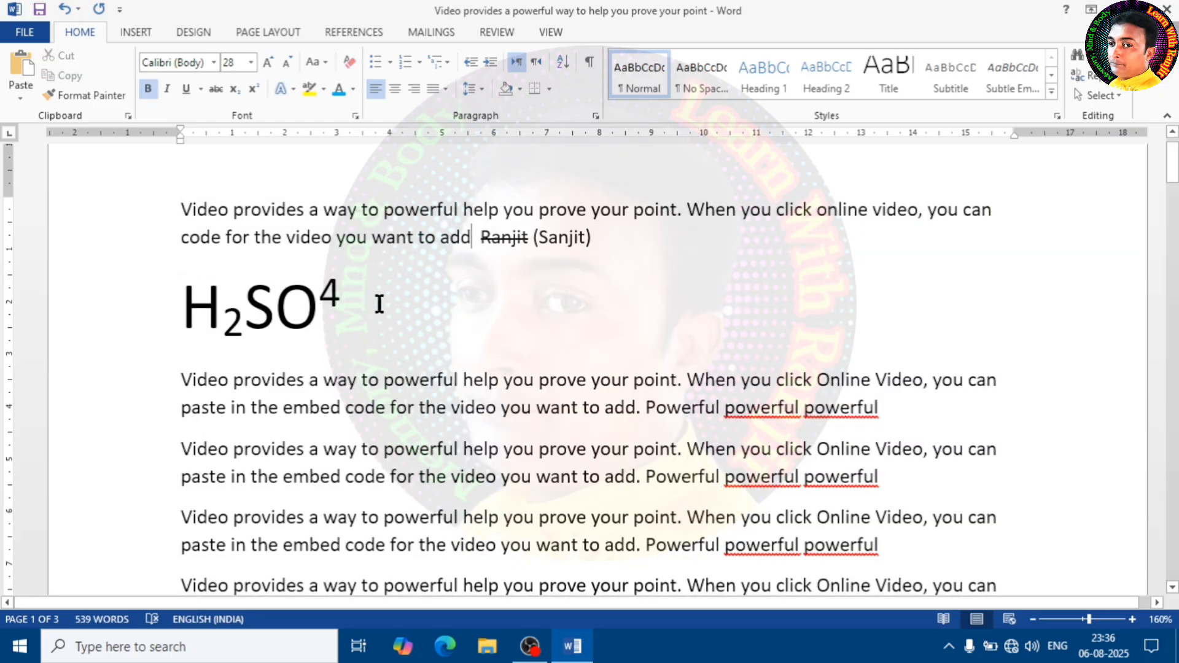
- Clear all formatting from the H2SO4 formula line
{"action": "left_click_drag", "start_coordinate": [376, 303], "coordinate": [198, 308]}
{"action": "left_click", "coordinate": [429, 314]}
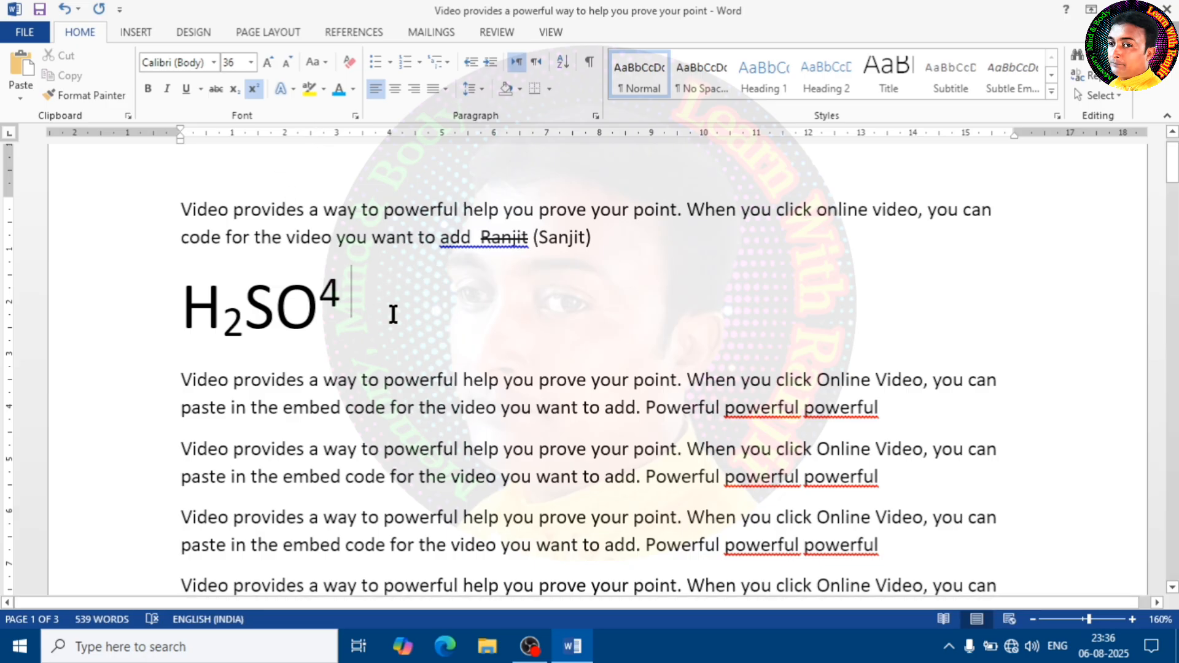
{"action": "left_click", "coordinate": [147, 310]}
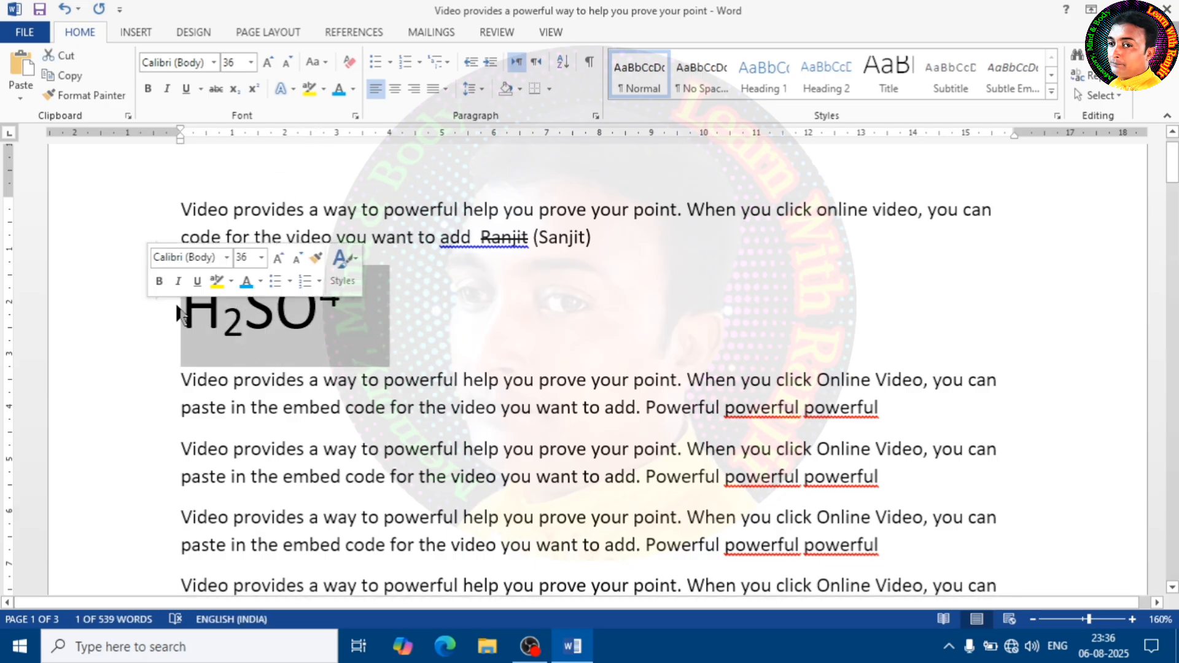
{"action": "left_click", "coordinate": [350, 61]}
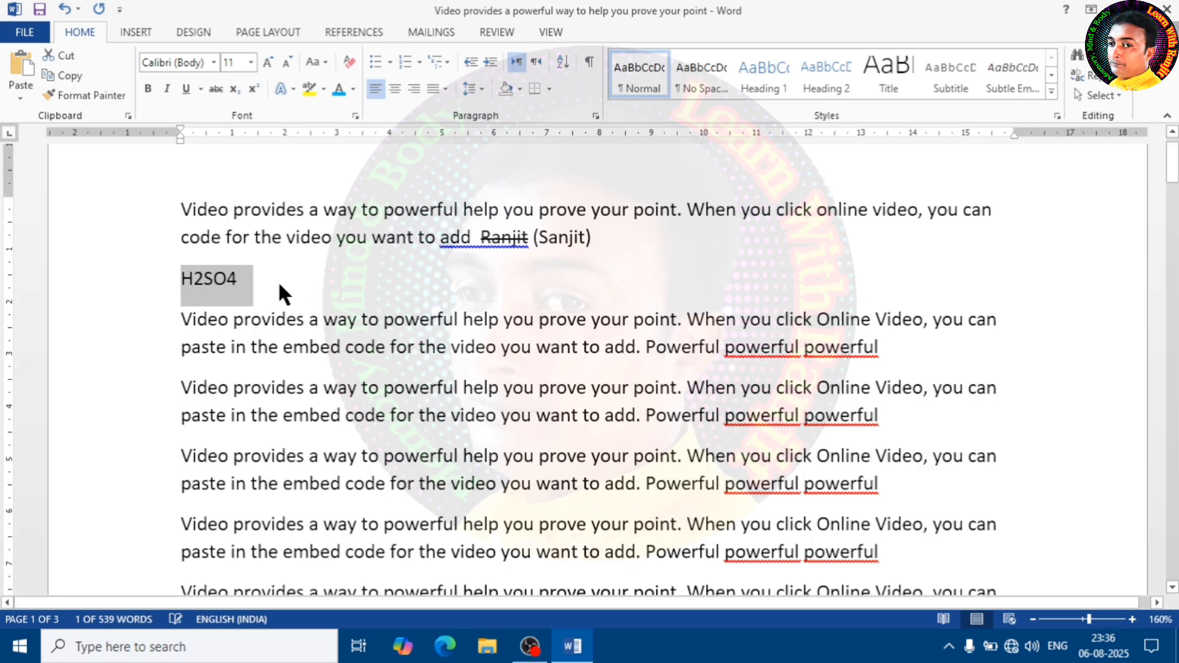
- Format the 2 in H2SO4 as subscript and the 4 as superscript
{"action": "left_click", "coordinate": [249, 282]}
{"action": "left_click_drag", "start_coordinate": [192, 278], "coordinate": [204, 279]}
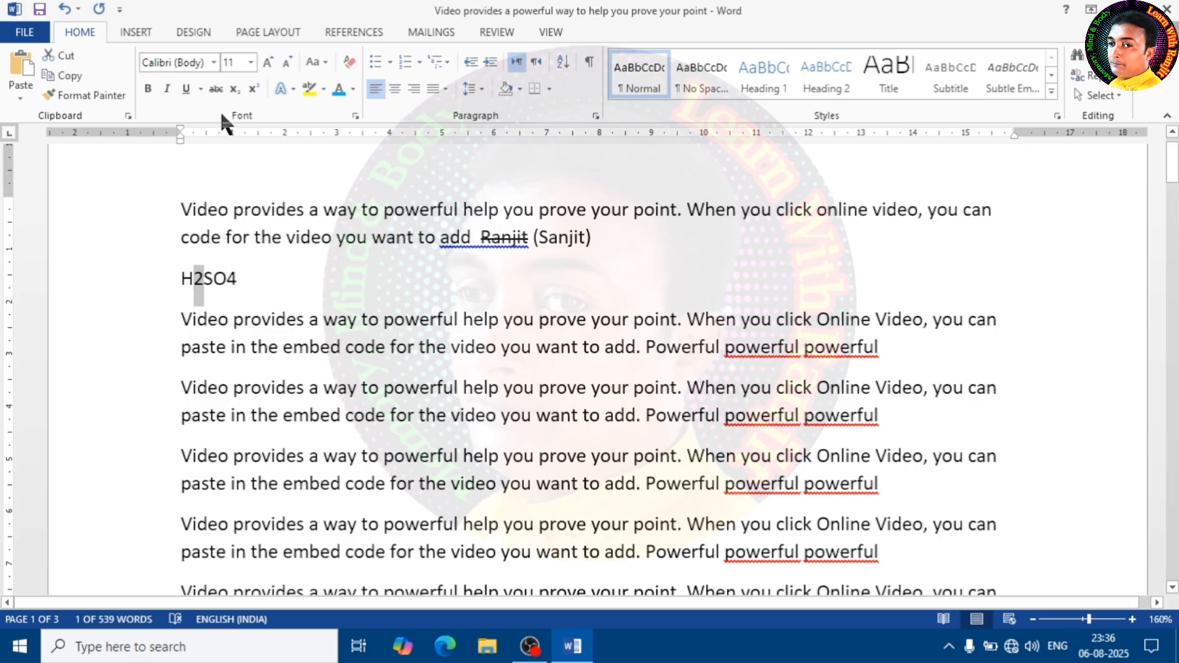
{"action": "left_click", "coordinate": [234, 89]}
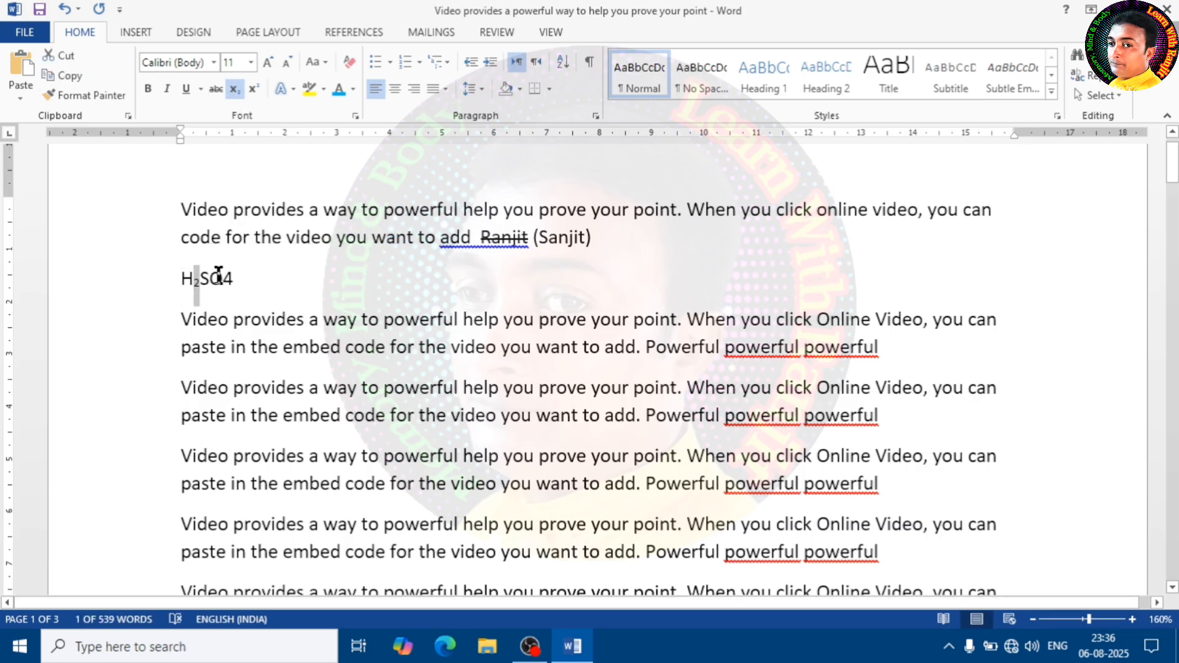
{"action": "mouse_move", "coordinate": [225, 280]}
{"action": "left_mouse_down"}
{"action": "mouse_move", "coordinate": [250, 282]}
{"action": "mouse_move", "coordinate": [232, 279]}
{"action": "left_mouse_up"}
{"action": "left_click", "coordinate": [236, 287]}
{"action": "left_click", "coordinate": [253, 89]}
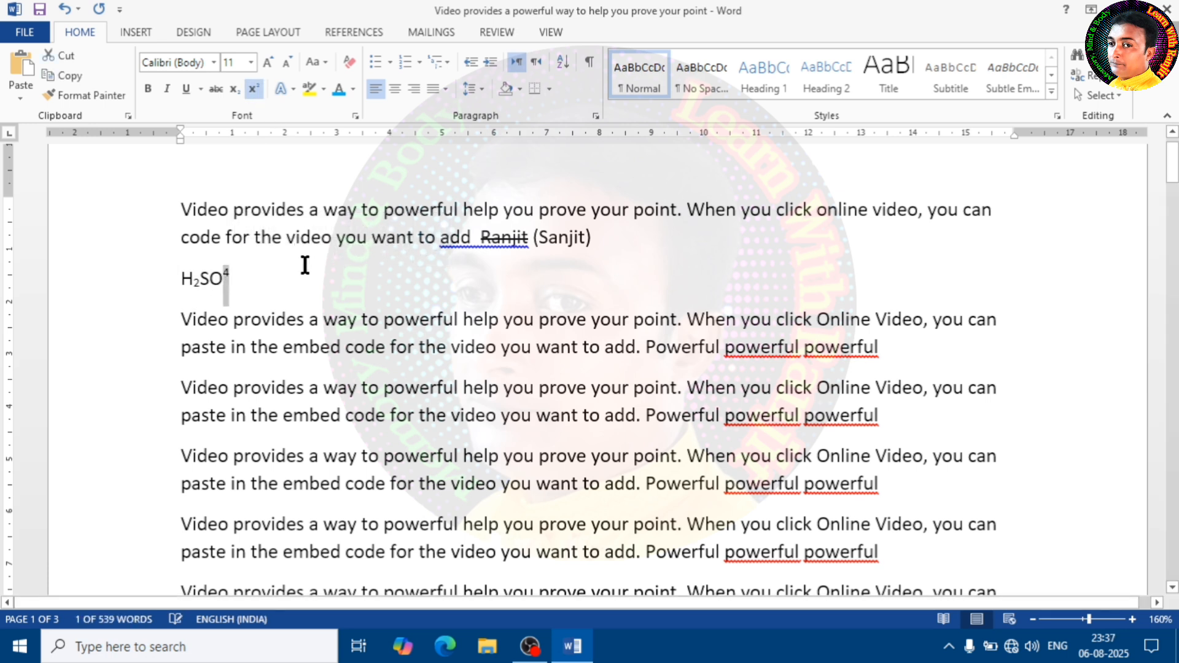
- Make the whole H2SO4 formula bold
{"action": "left_click", "coordinate": [261, 289]}
{"action": "left_click_drag", "start_coordinate": [226, 279], "coordinate": [176, 289]}
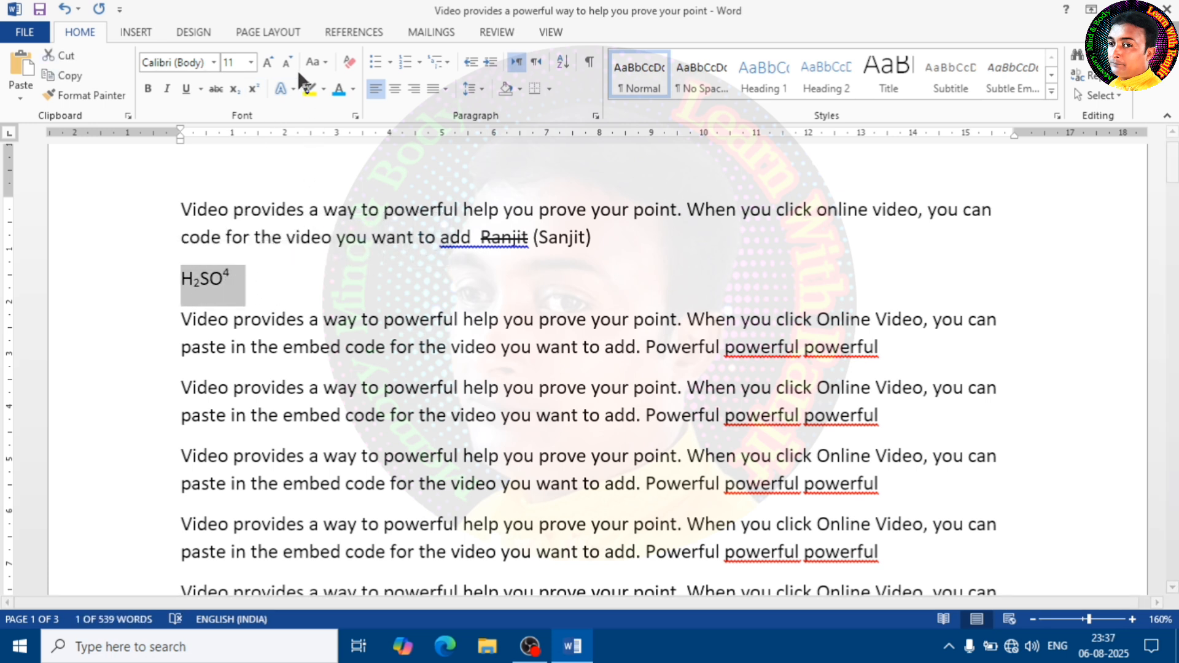
{"action": "left_click", "coordinate": [147, 89]}
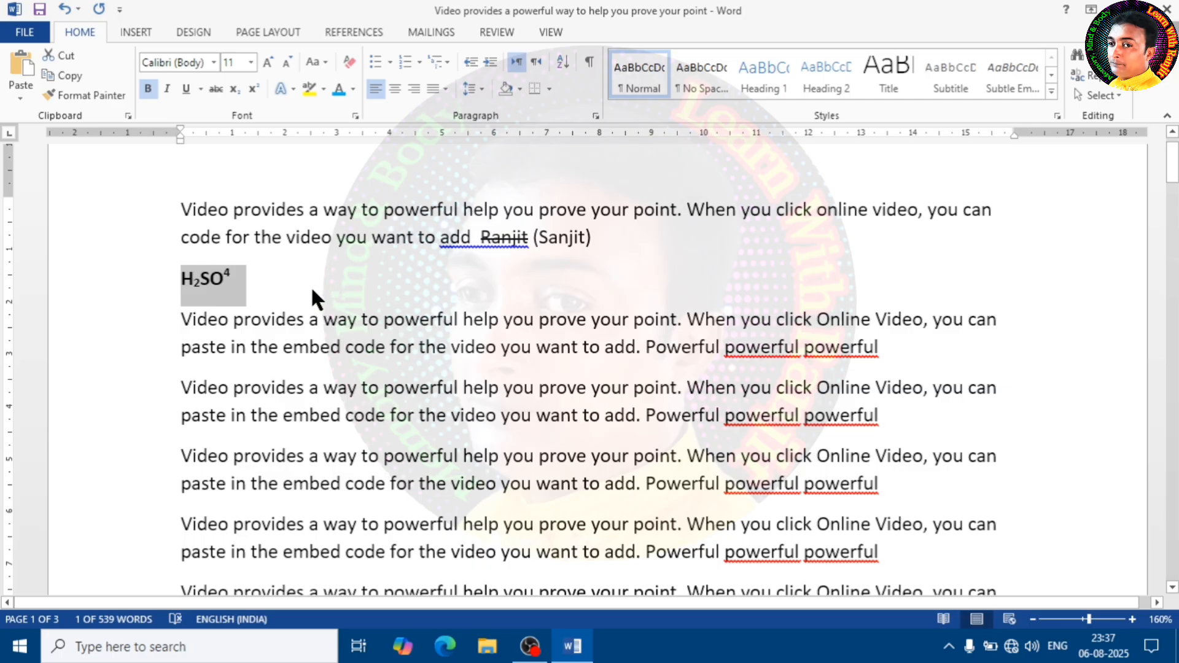
- Delete the H2SO4 formula line below the first paragraph
{"action": "left_click", "coordinate": [268, 288]}
{"action": "left_click_drag", "start_coordinate": [237, 277], "coordinate": [179, 281]}
{"action": "key", "text": "ctrl+c"}
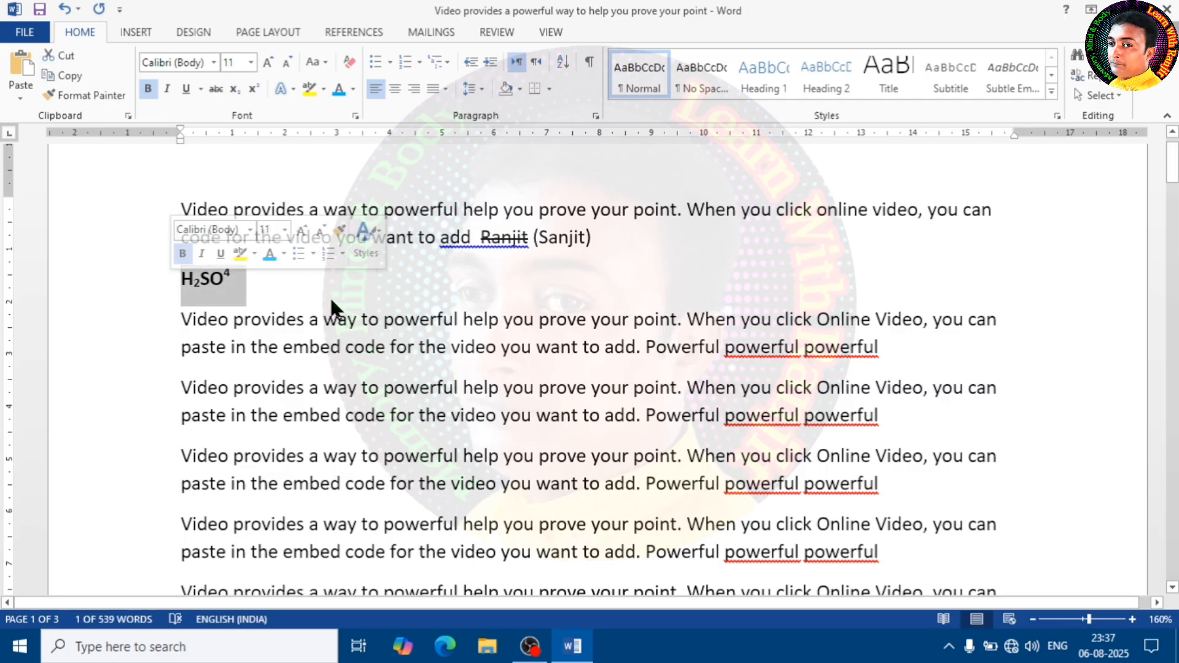
{"action": "key", "text": "Delete"}
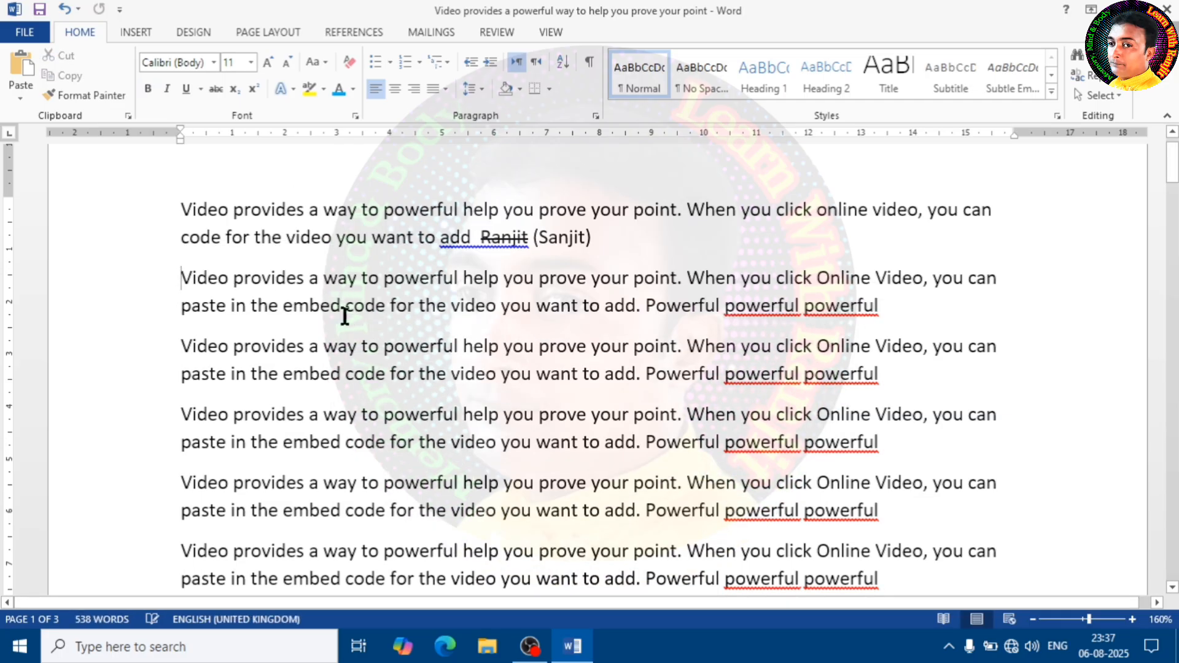
{"action": "left_click", "coordinate": [495, 278]}
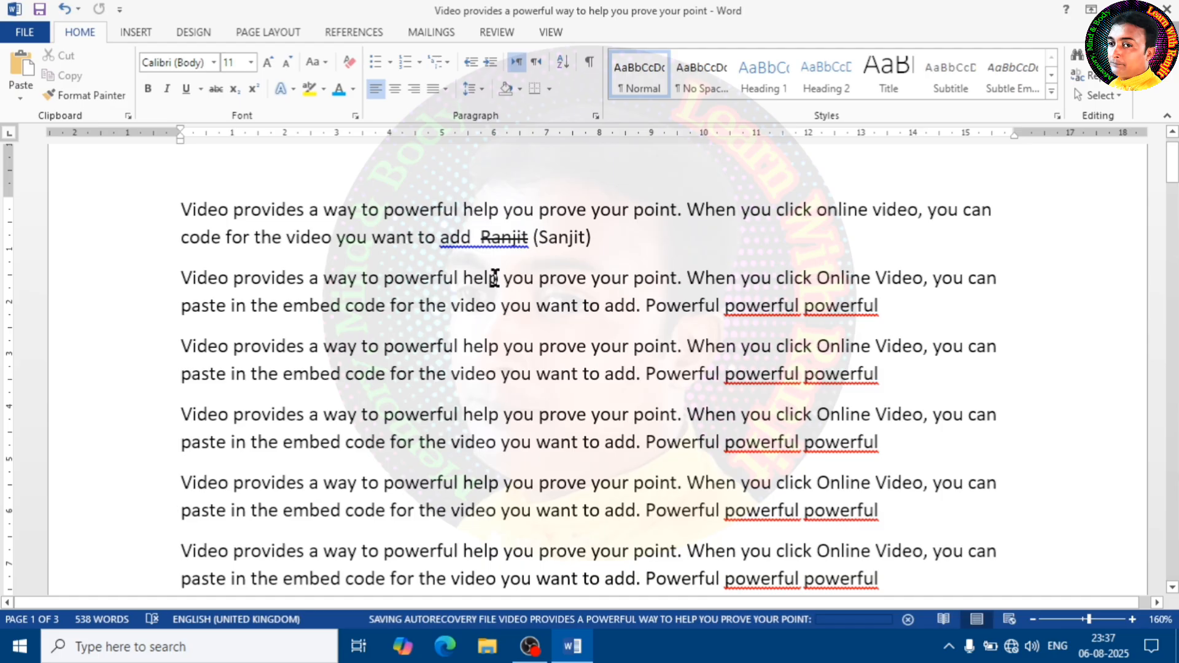
- Paste the bold formula H₂SO⁴ after the word "help" in the third paragraph and in the second paragraph
{"action": "left_click", "coordinate": [504, 334]}
{"action": "type", "text": "H₂SO⁴"}
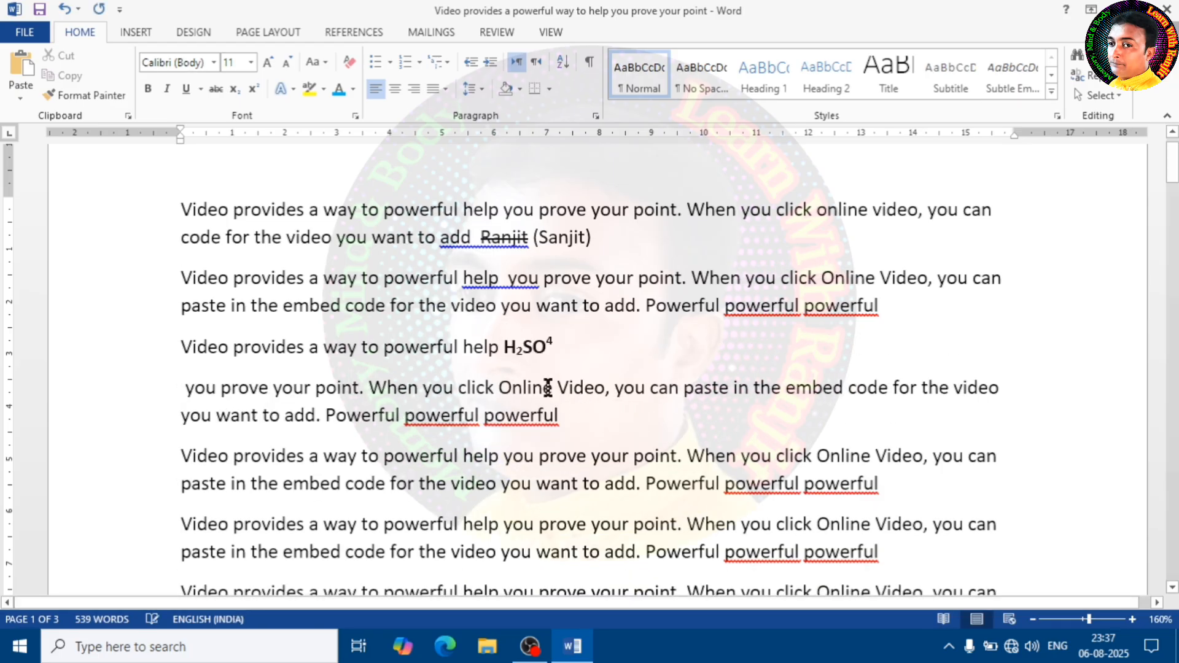
{"action": "left_click", "coordinate": [498, 274]}
{"action": "key", "text": "ctrl+v"}
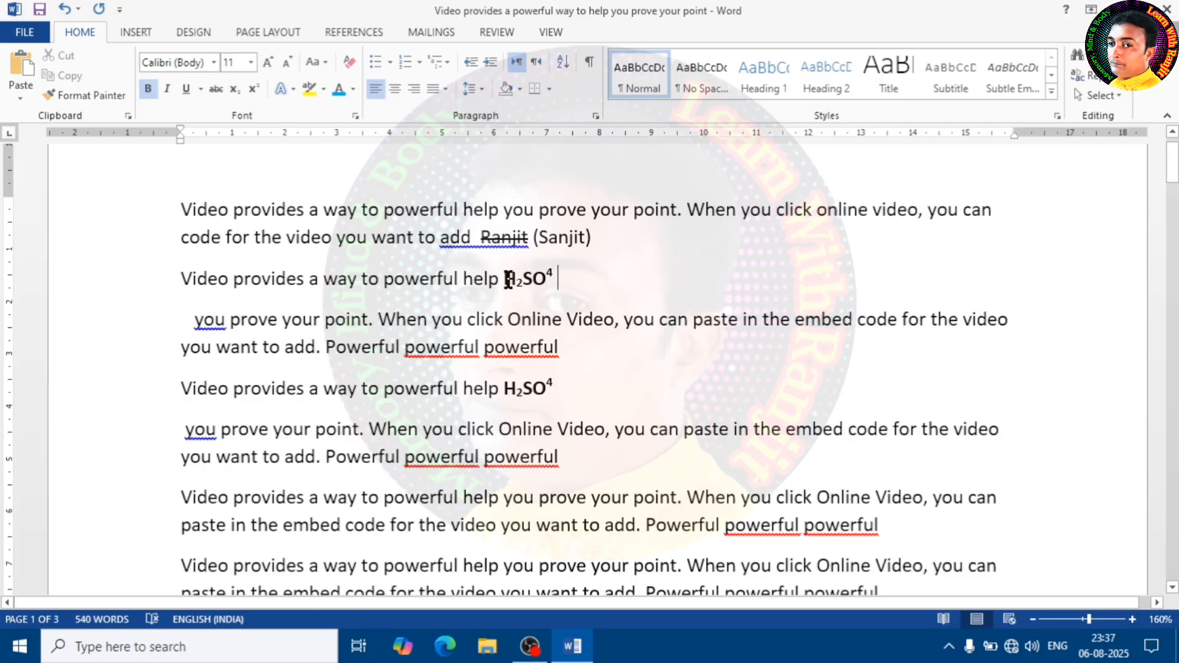
- Highlight the H₂SO⁴ formula in the second paragraph in turquoise
{"action": "left_click_drag", "start_coordinate": [505, 280], "coordinate": [568, 281]}
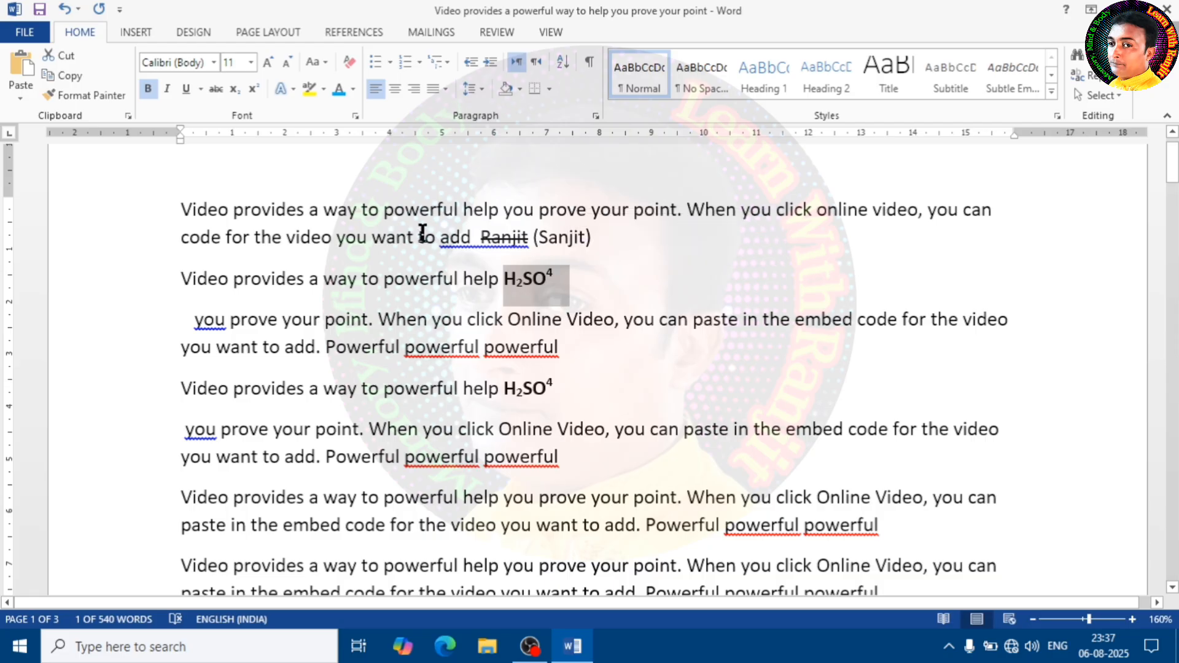
{"action": "left_click", "coordinate": [322, 89]}
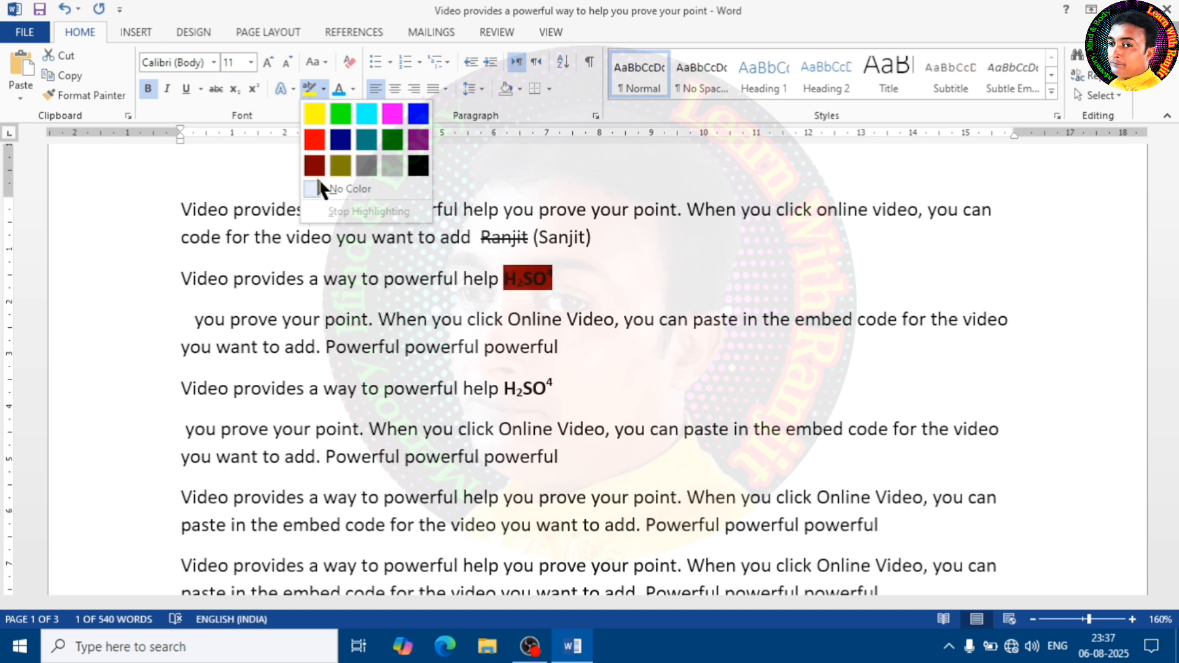
{"action": "left_click", "coordinate": [369, 114]}
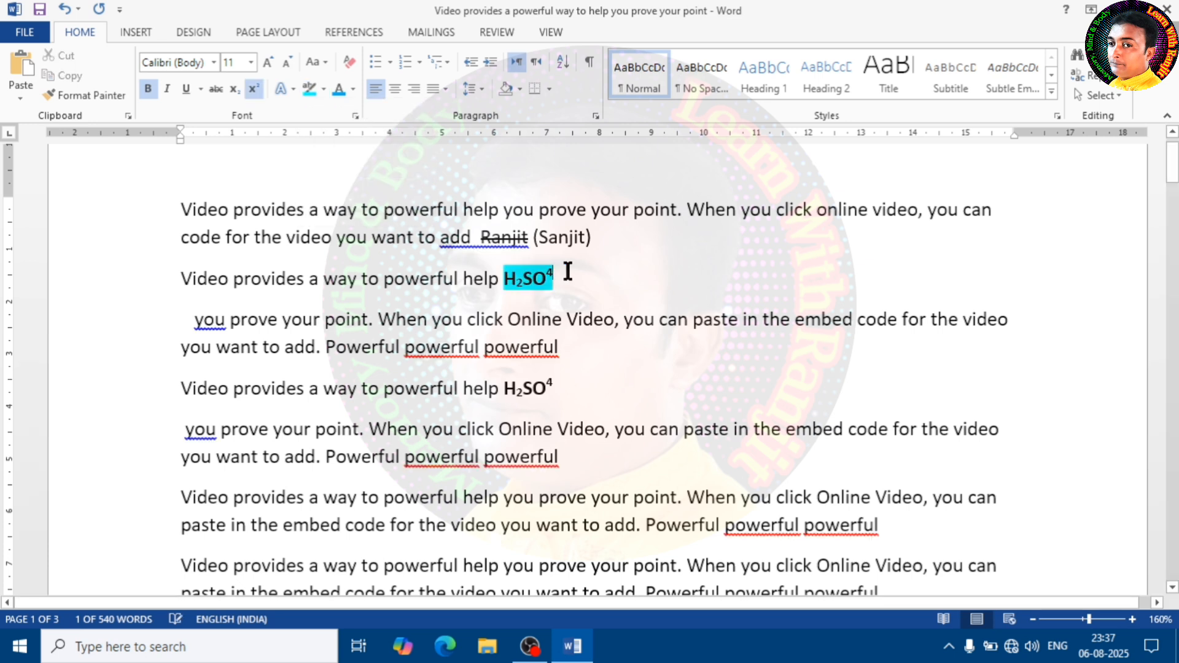
{"action": "left_click", "coordinate": [563, 280]}
- In the first paragraph, highlight the struck-through name in yellow and the word "powerful" in red
{"action": "double_click", "coordinate": [484, 241]}
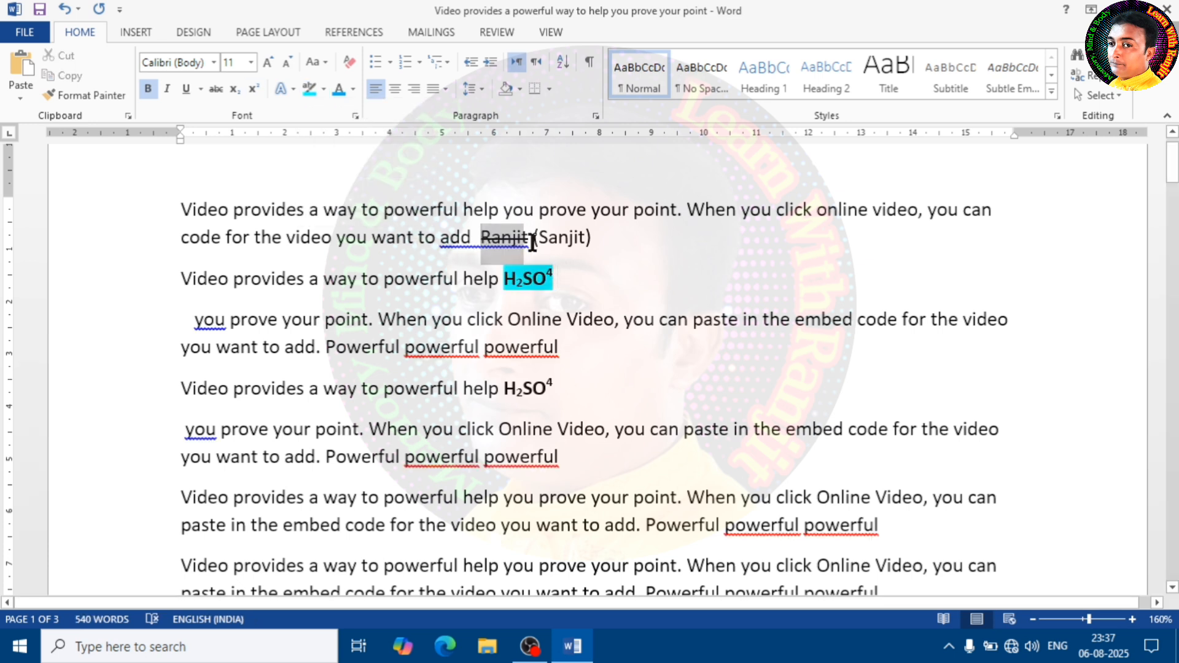
{"action": "left_click", "coordinate": [324, 89]}
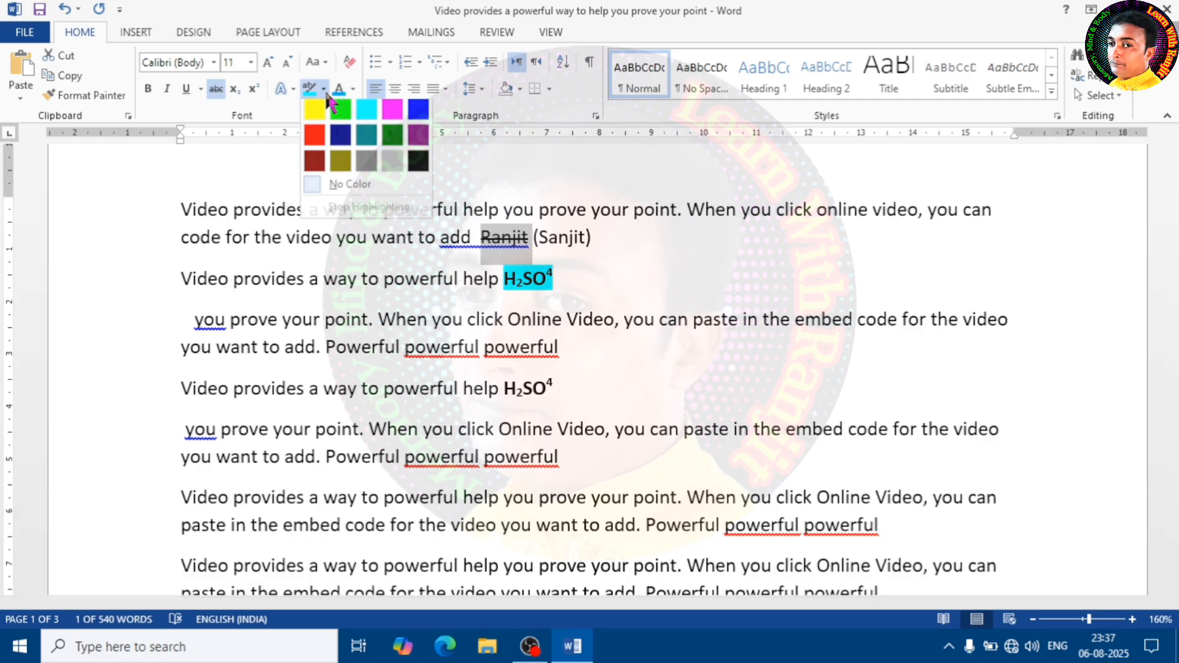
{"action": "left_click", "coordinate": [318, 109]}
{"action": "left_click", "coordinate": [601, 248]}
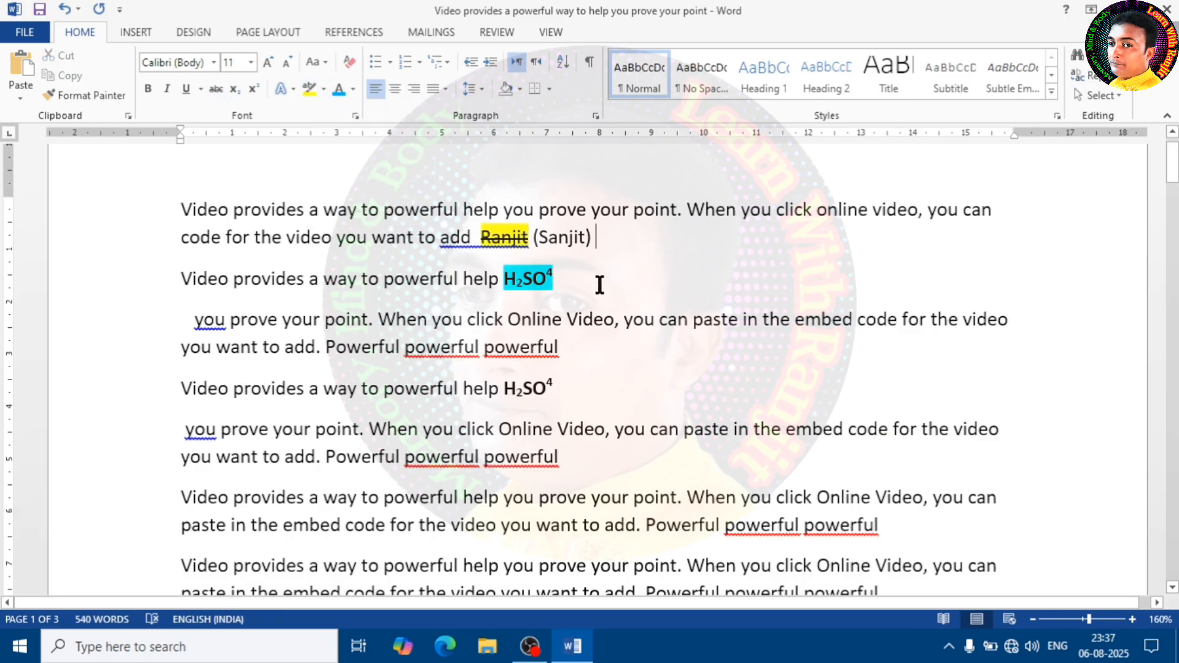
{"action": "double_click", "coordinate": [414, 209]}
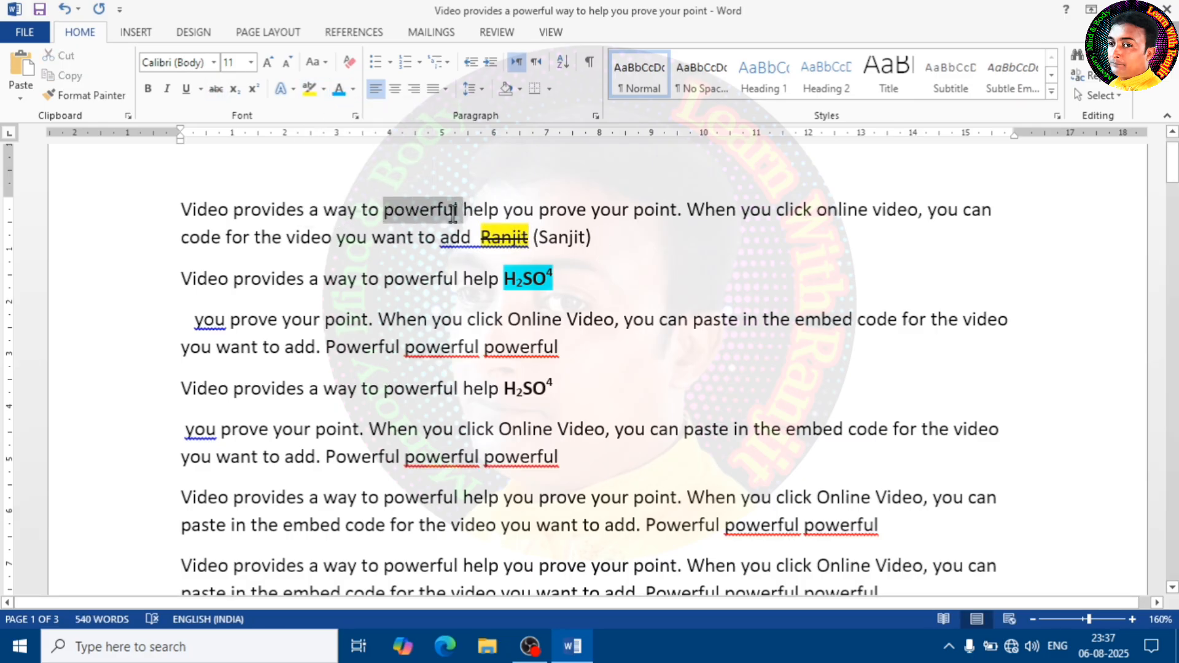
{"action": "left_click", "coordinate": [324, 89]}
{"action": "left_click", "coordinate": [314, 139]}
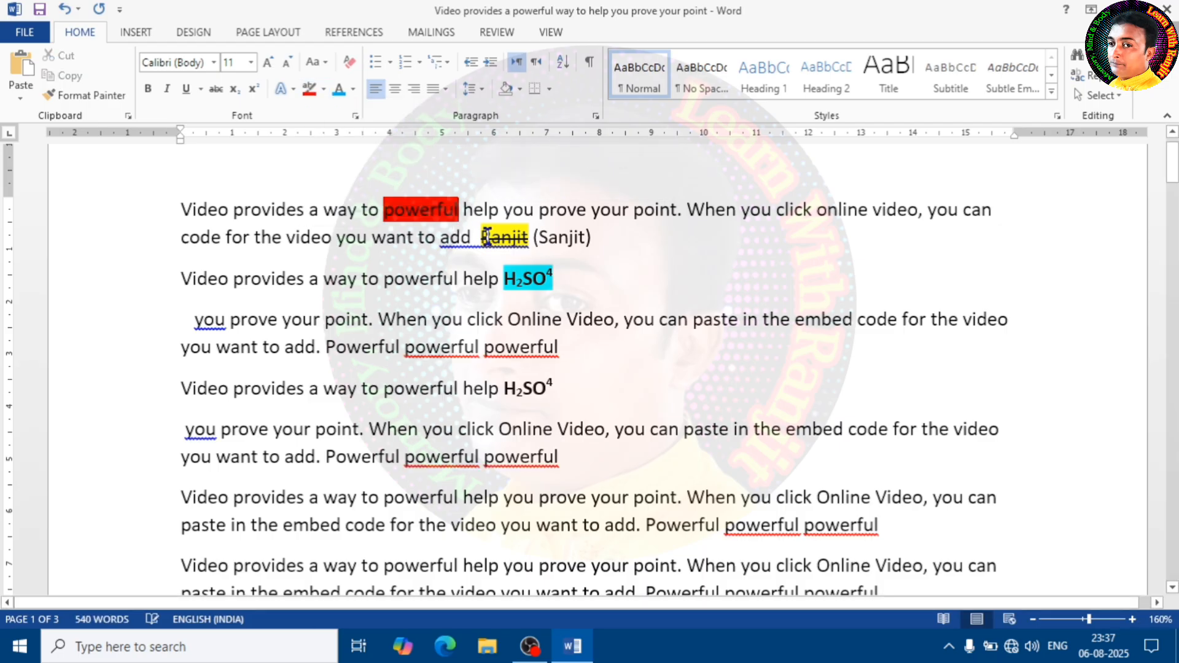
{"action": "left_click", "coordinate": [677, 288]}
- Remove the highlighting from the upper H₂SO⁴ formula and from the words in the first paragraph
{"action": "left_click_drag", "start_coordinate": [559, 279], "coordinate": [499, 286]}
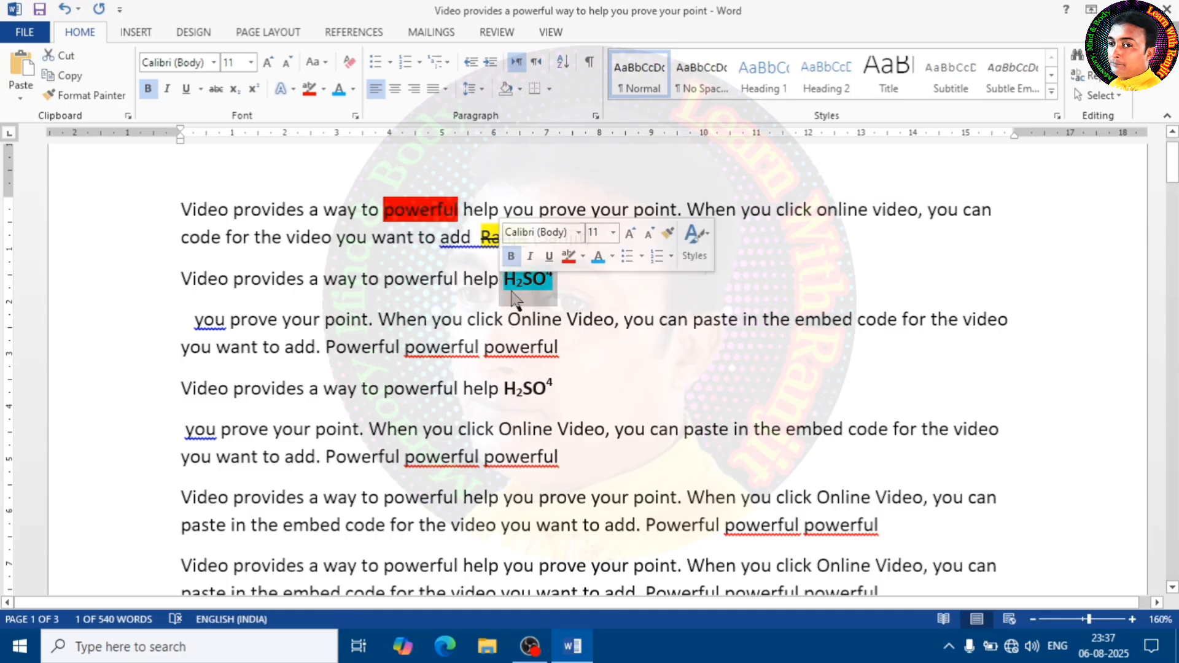
{"action": "left_click", "coordinate": [327, 90]}
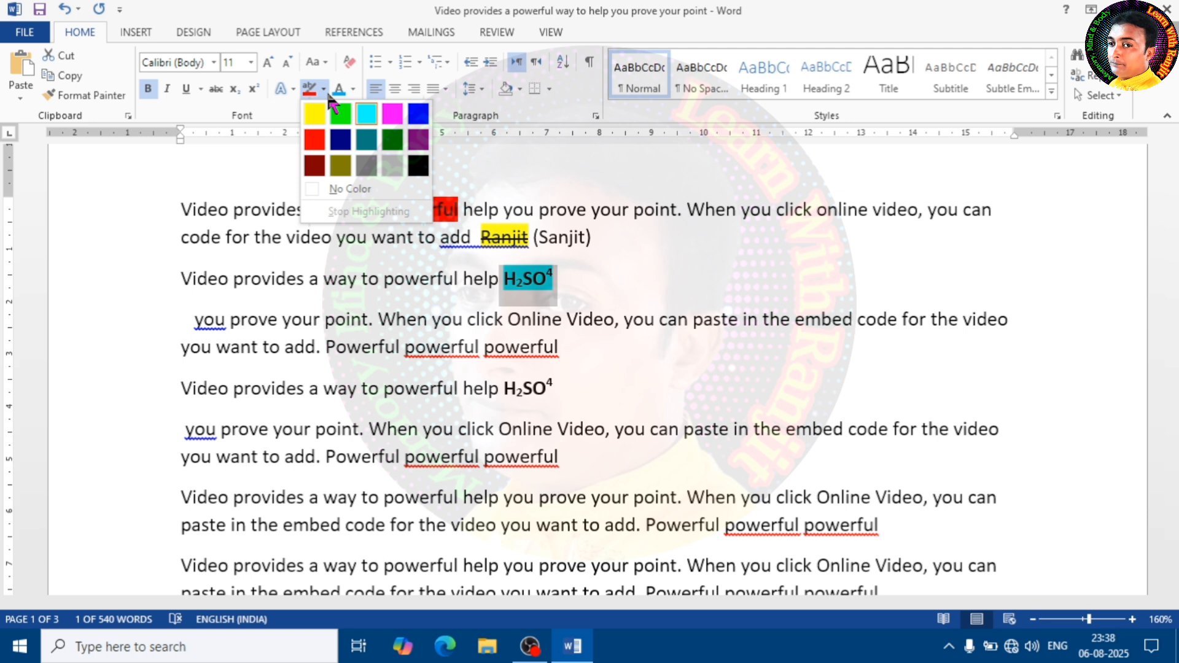
{"action": "left_click", "coordinate": [357, 187]}
{"action": "left_click", "coordinate": [494, 279]}
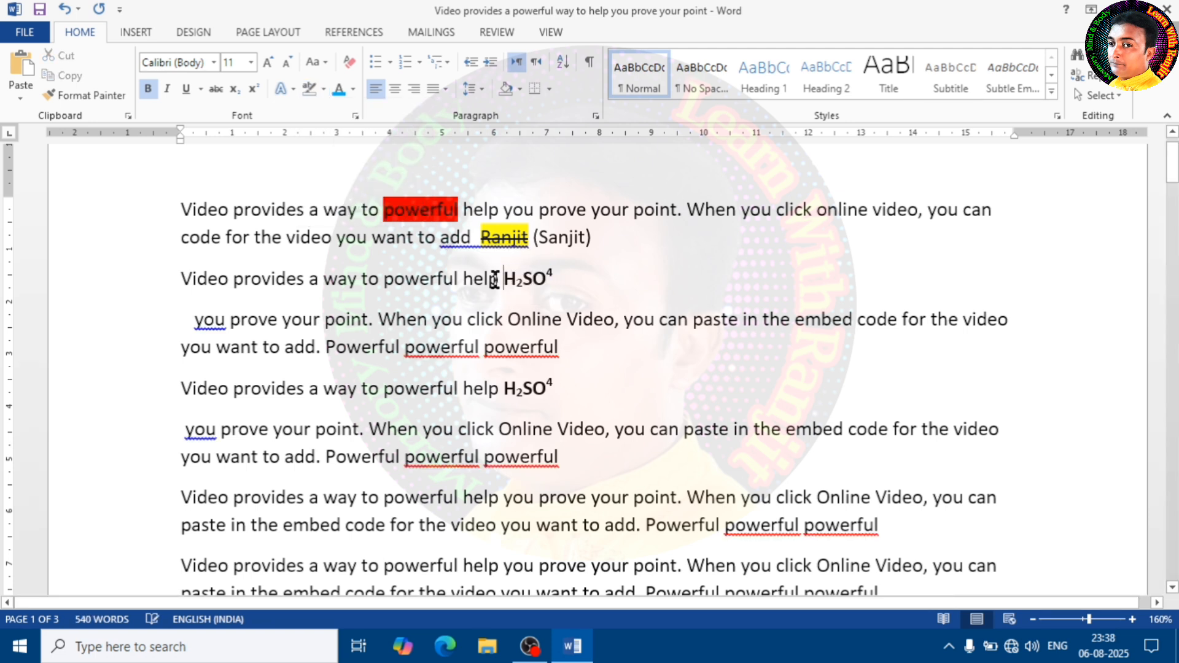
{"action": "left_click_drag", "start_coordinate": [620, 245], "coordinate": [367, 212]}
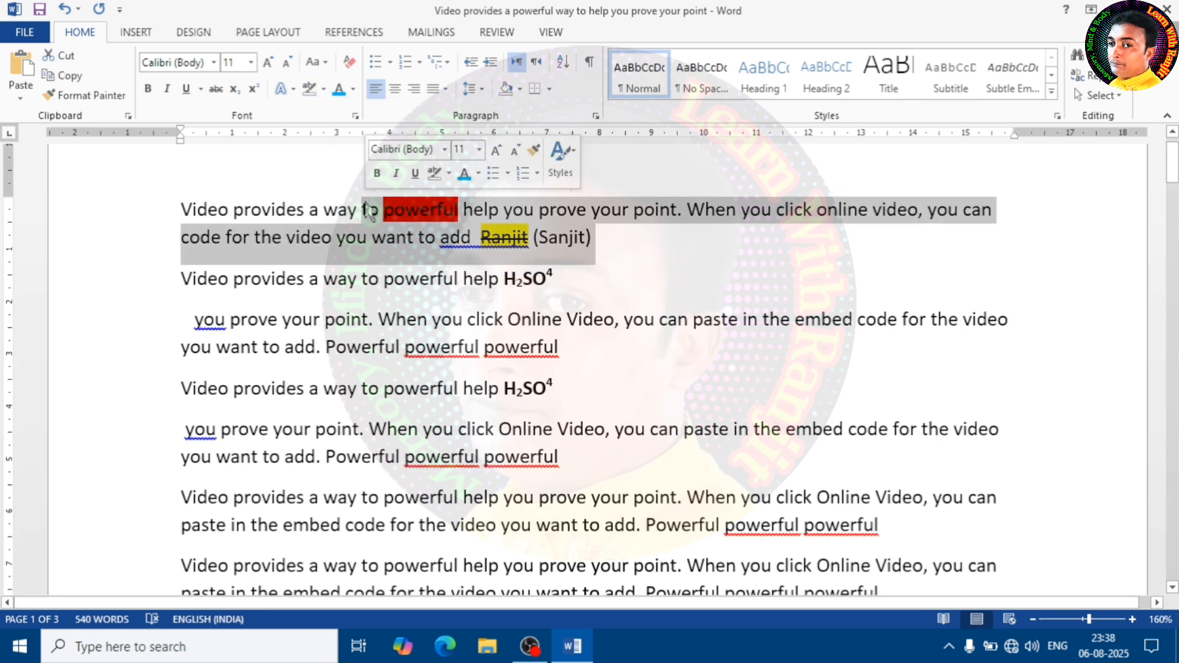
{"action": "left_click", "coordinate": [309, 88]}
{"action": "left_click", "coordinate": [573, 254]}
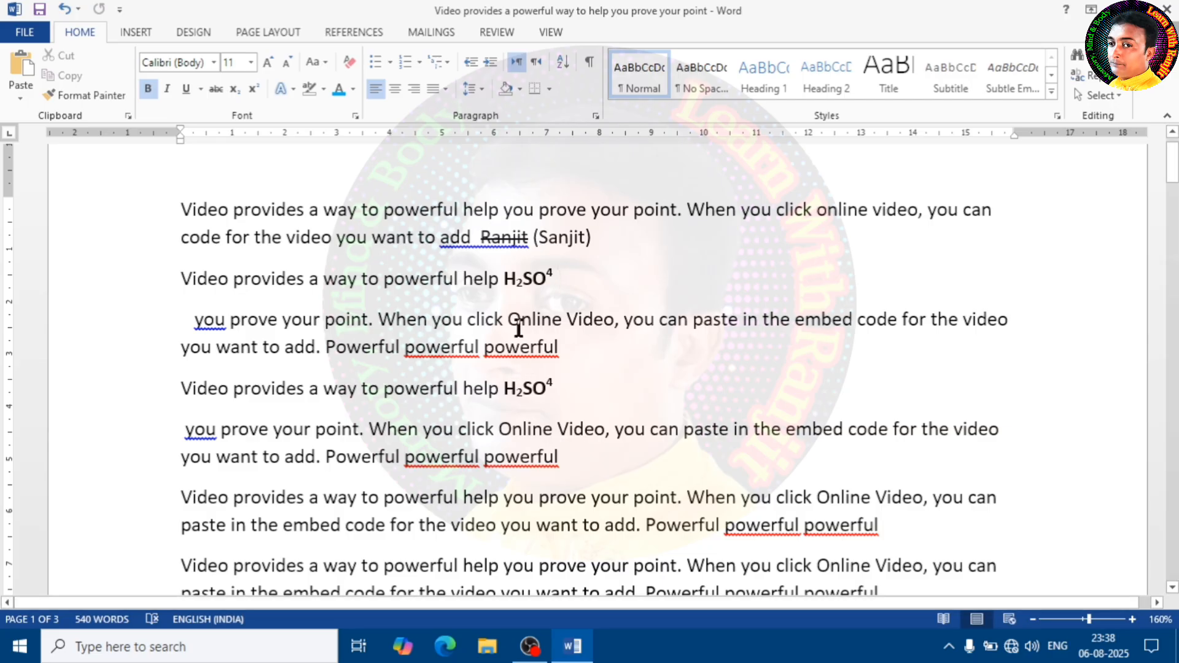
- Set the font colour of the first paragraph and the H₂SO⁴ line below it to bright green from the standard colour hexagon
{"action": "left_click_drag", "start_coordinate": [561, 280], "coordinate": [348, 180]}
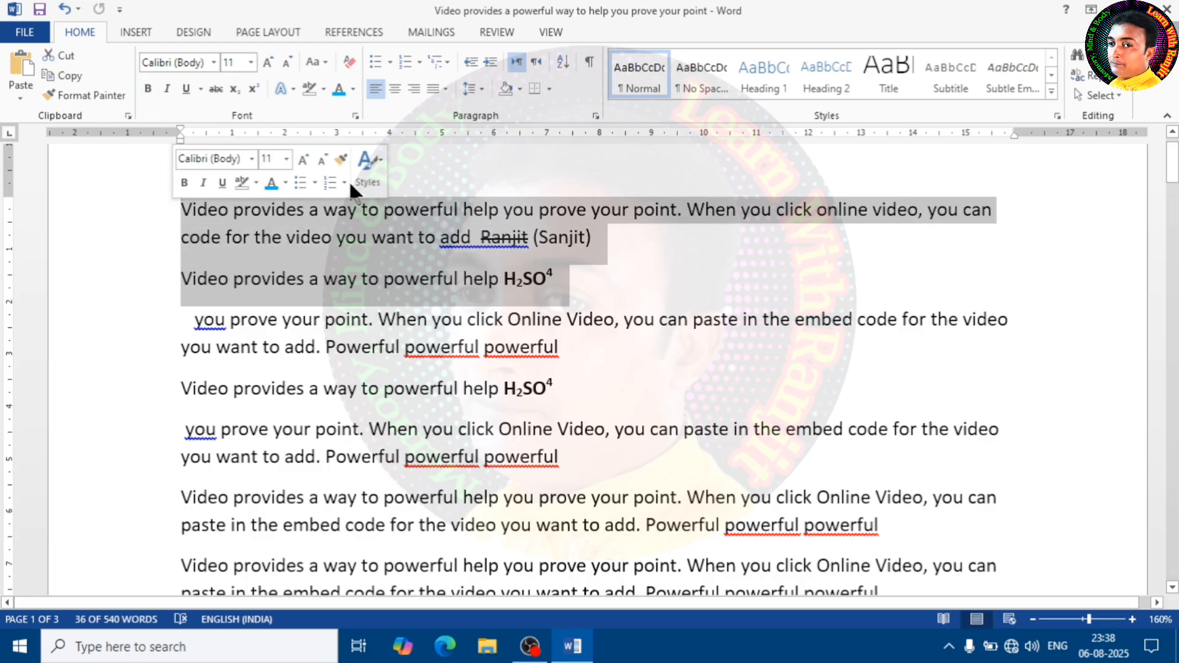
{"action": "left_click", "coordinate": [353, 90]}
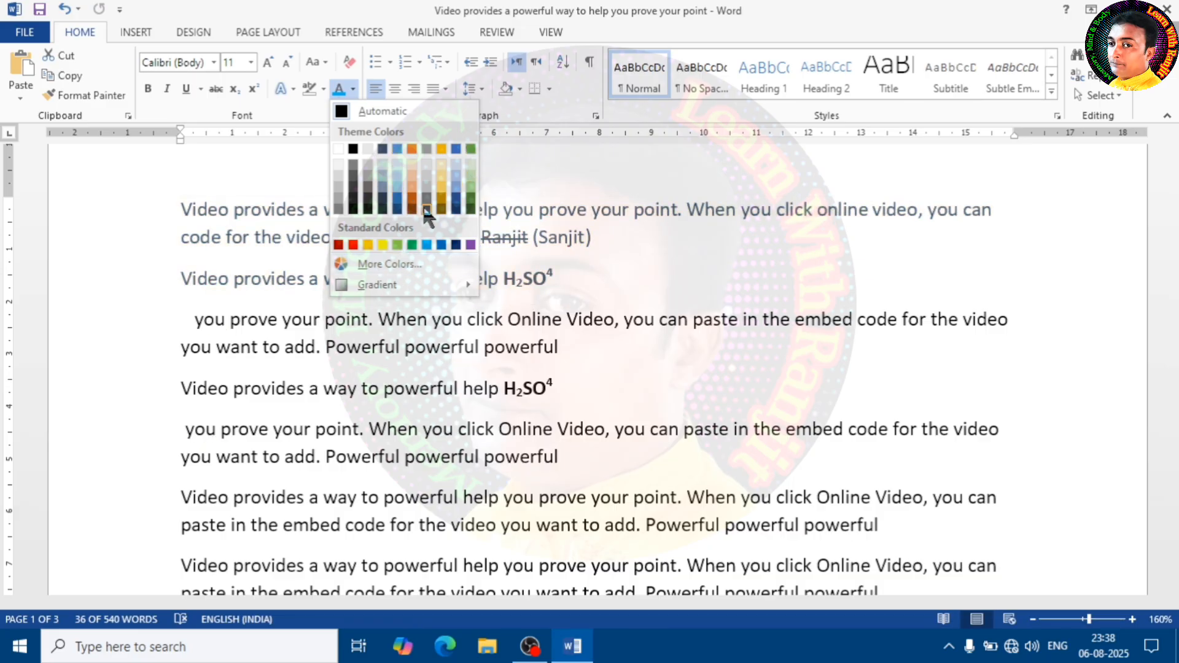
{"action": "left_click", "coordinate": [377, 265]}
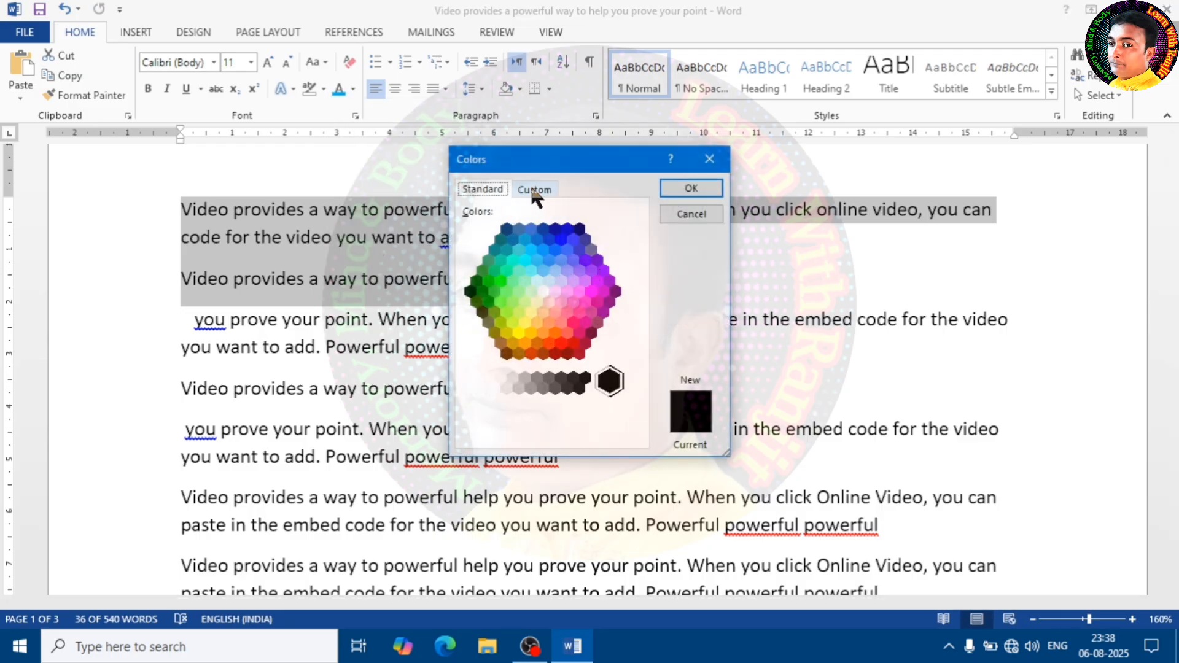
{"action": "left_click", "coordinate": [534, 189]}
{"action": "left_click", "coordinate": [479, 190]}
{"action": "left_click", "coordinate": [501, 281]}
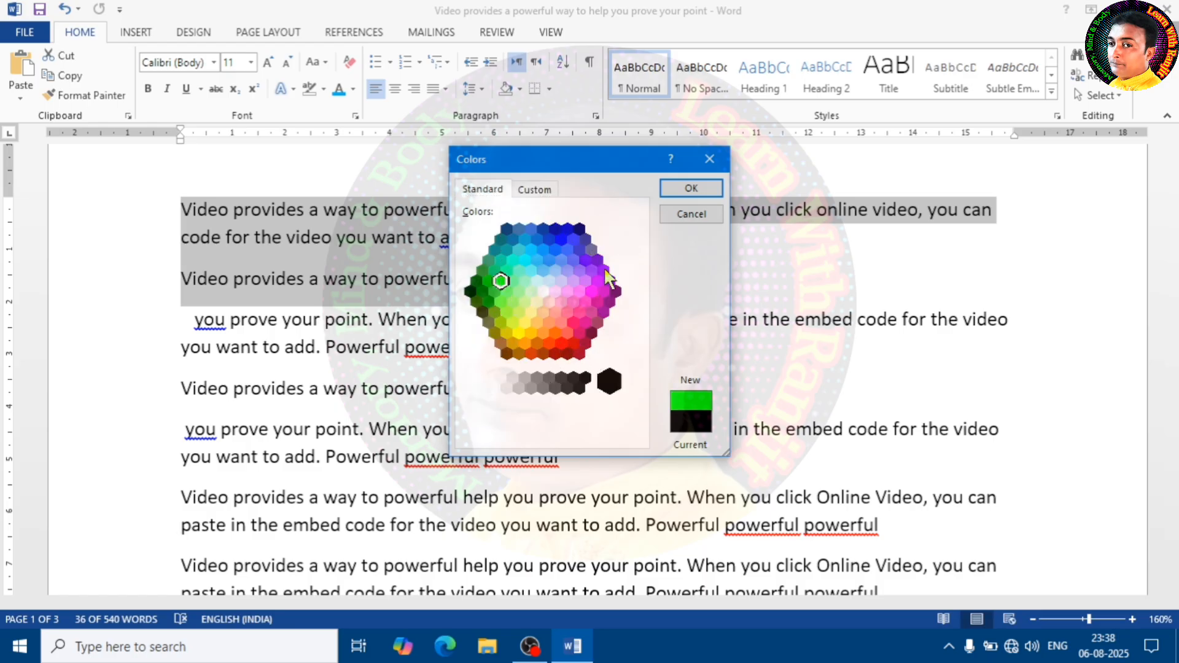
{"action": "left_click", "coordinate": [520, 291]}
{"action": "left_click", "coordinate": [556, 260]}
{"action": "left_click", "coordinate": [537, 238]}
{"action": "left_click", "coordinate": [567, 230]}
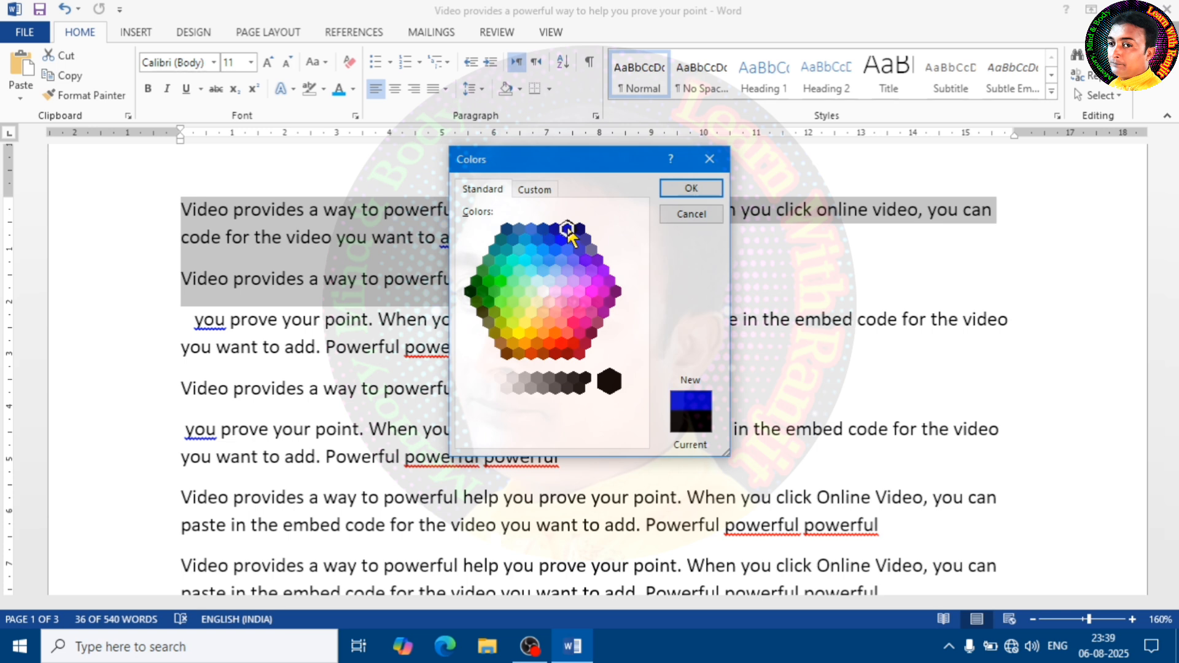
{"action": "left_click", "coordinate": [537, 239]}
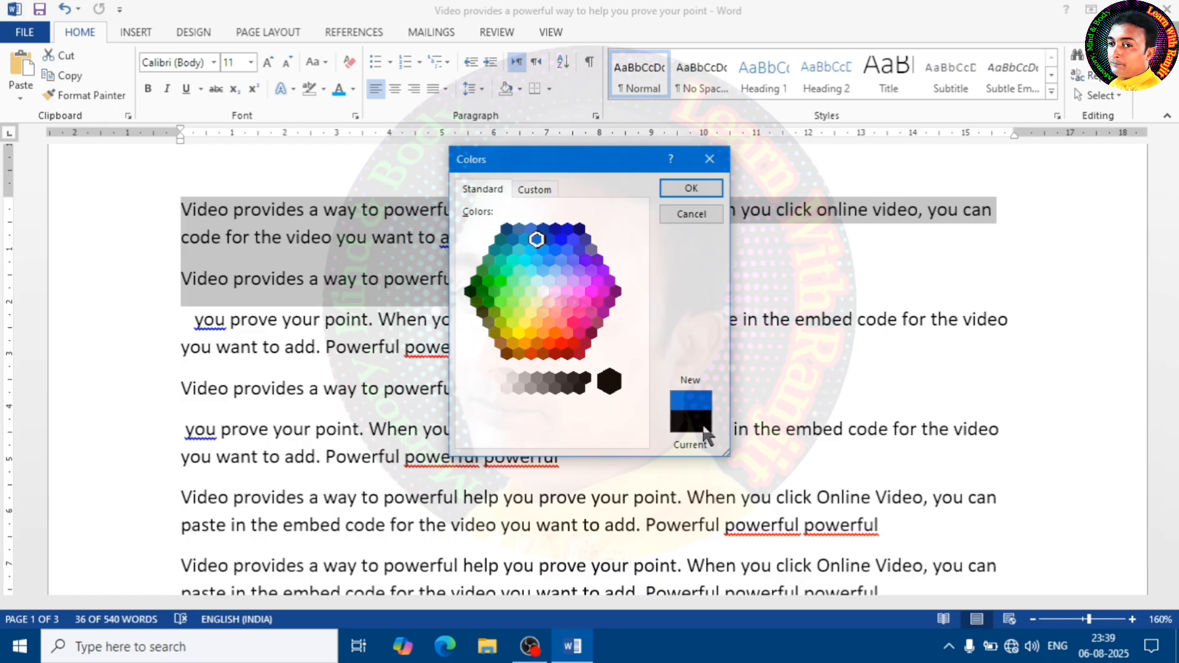
{"action": "left_click", "coordinate": [561, 240]}
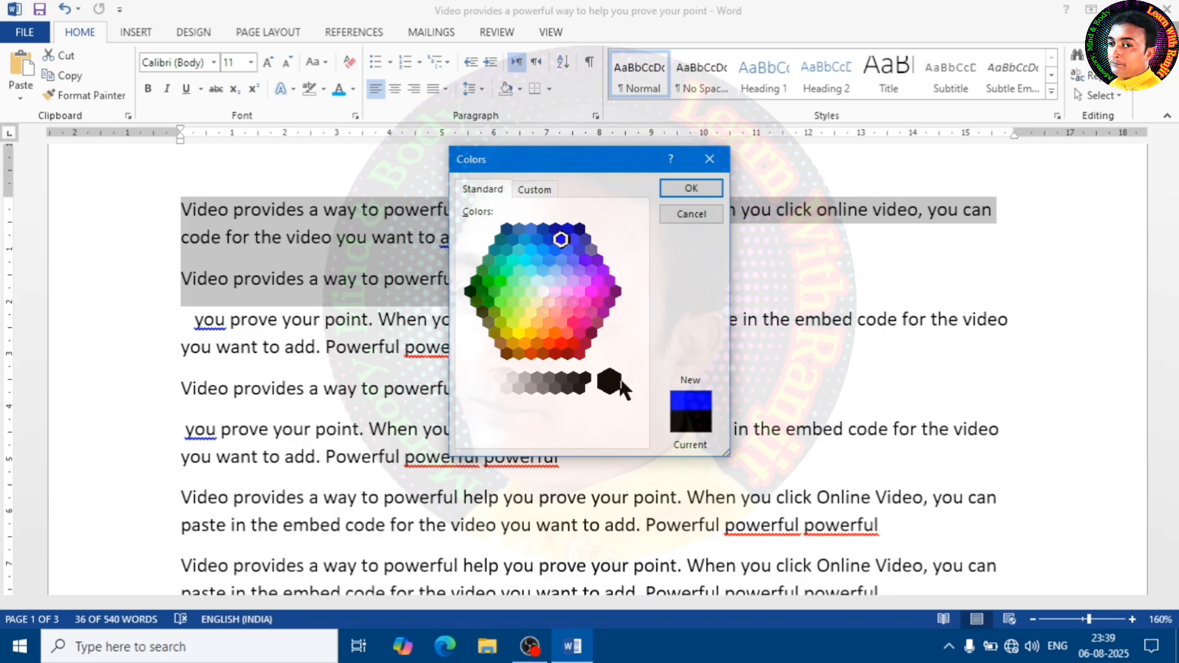
{"action": "left_click", "coordinate": [501, 282]}
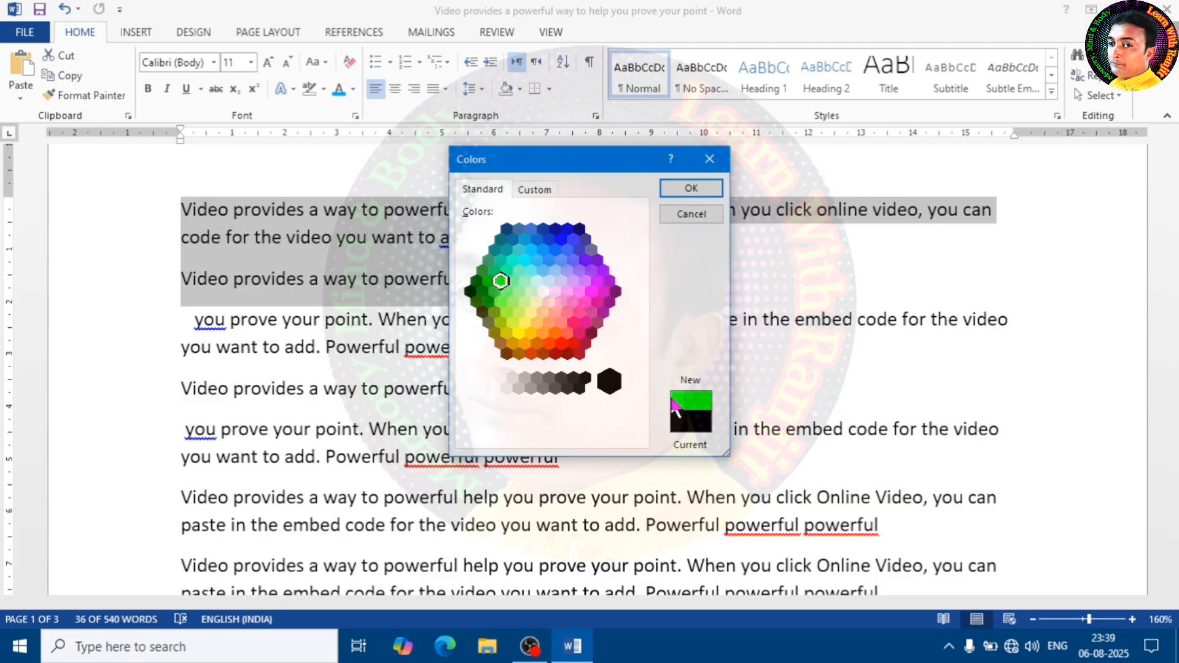
{"action": "left_click", "coordinate": [693, 187]}
{"action": "left_click", "coordinate": [462, 279]}
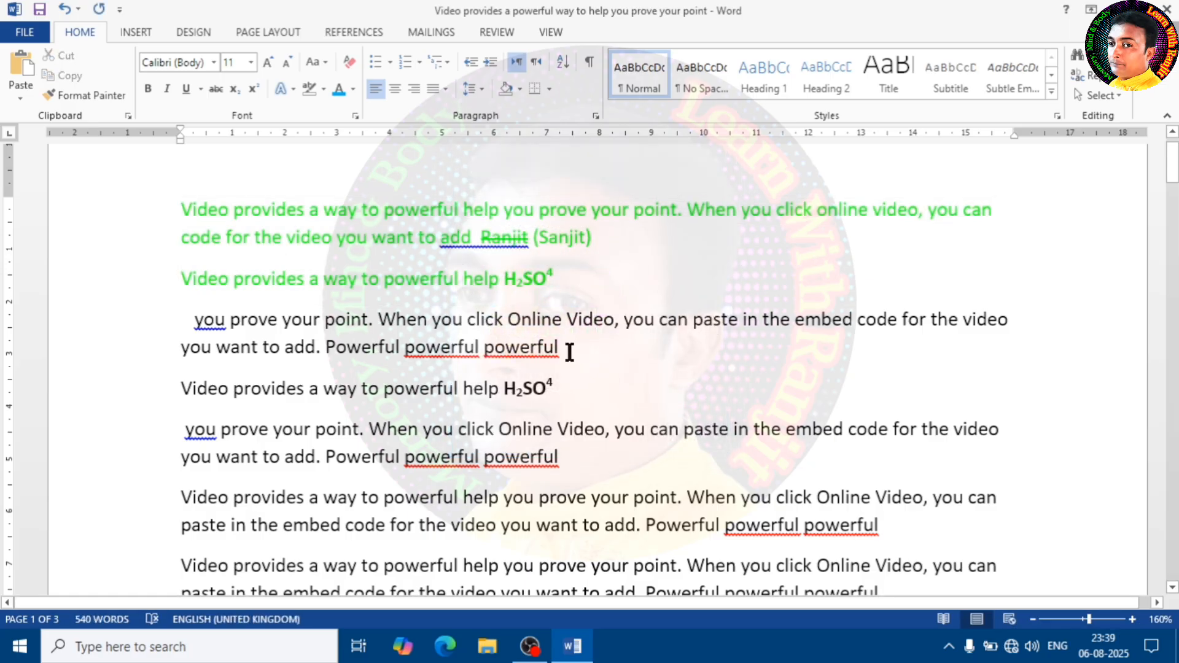
- Open the detailed gradient options for the paragraph below the green text and give its text a solid red fill
{"action": "left_click_drag", "start_coordinate": [569, 352], "coordinate": [165, 319]}
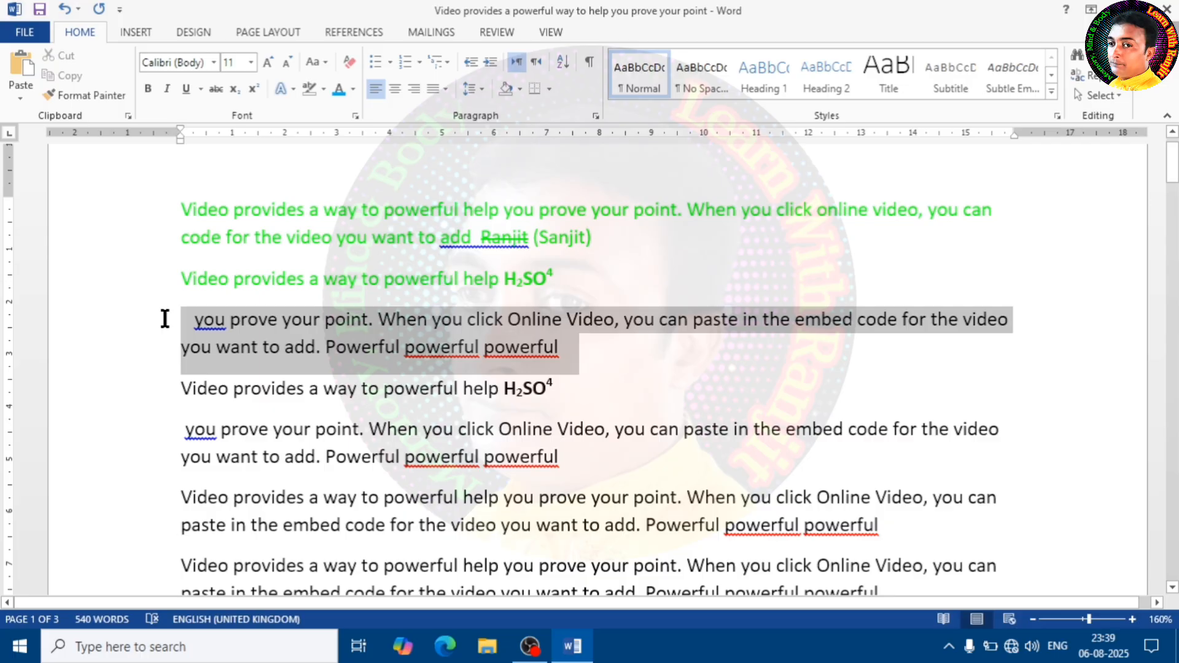
{"action": "left_click", "coordinate": [352, 90]}
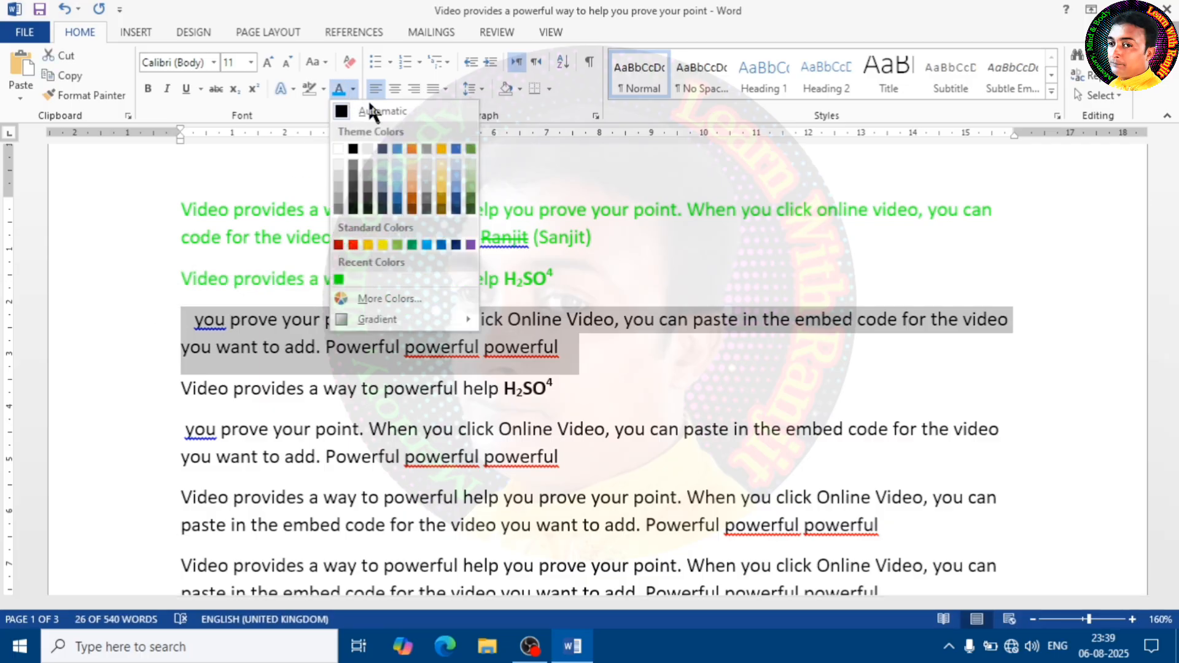
{"action": "mouse_move", "coordinate": [379, 322]}
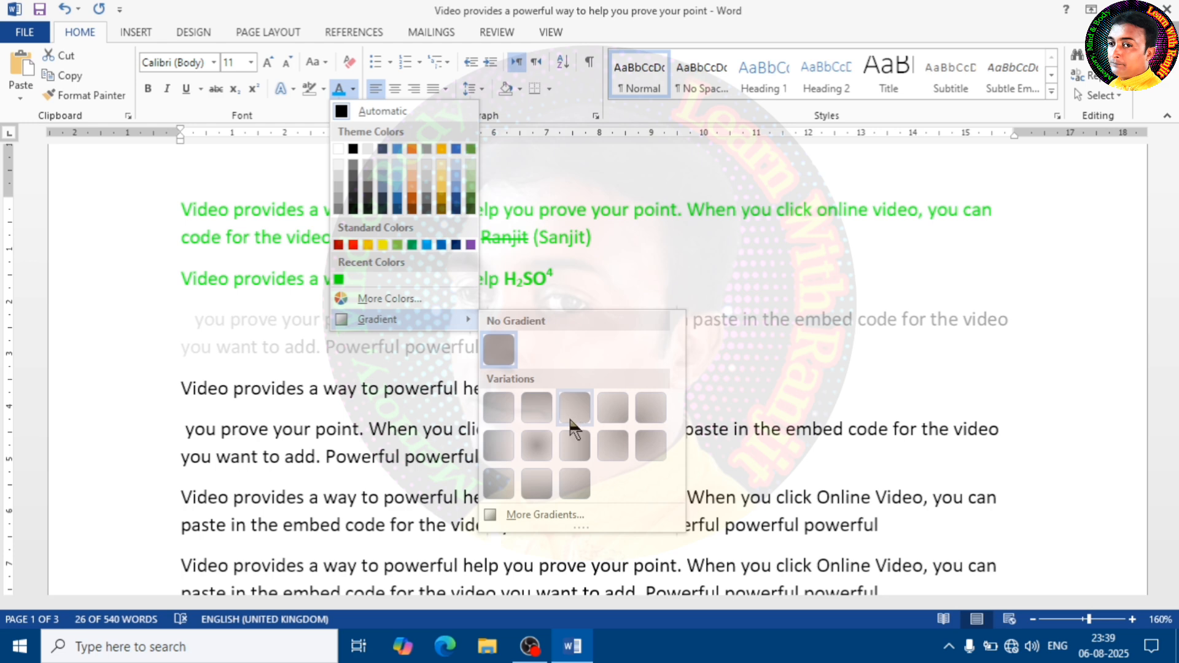
{"action": "left_click", "coordinate": [539, 514]}
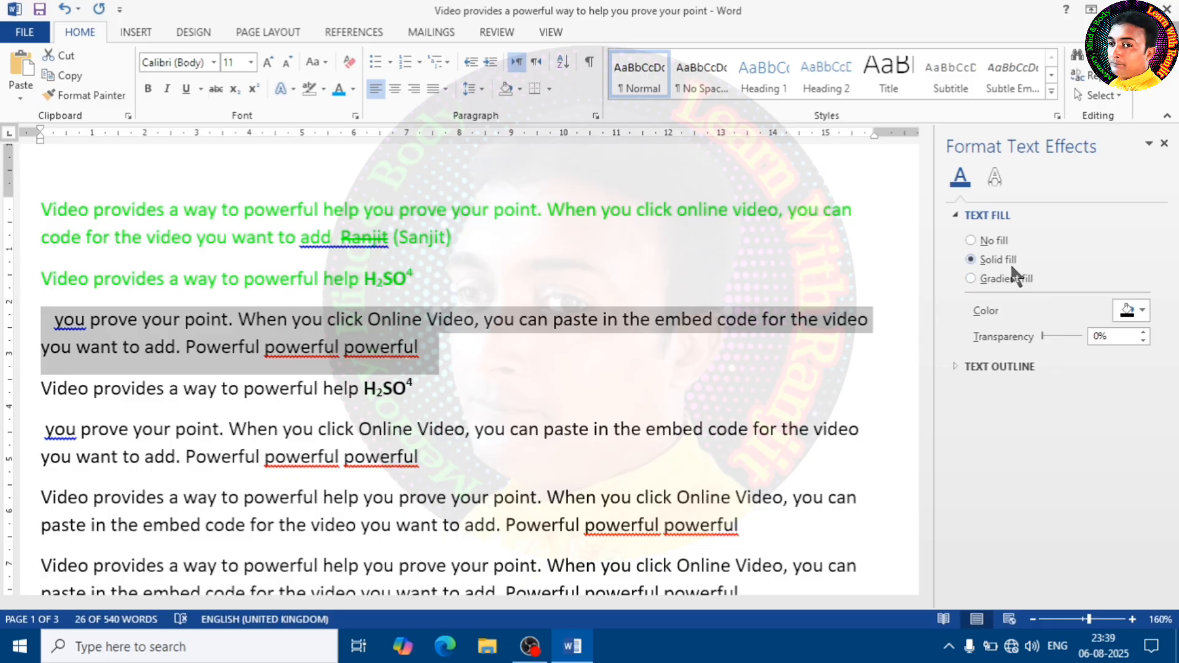
{"action": "left_click", "coordinate": [1149, 309]}
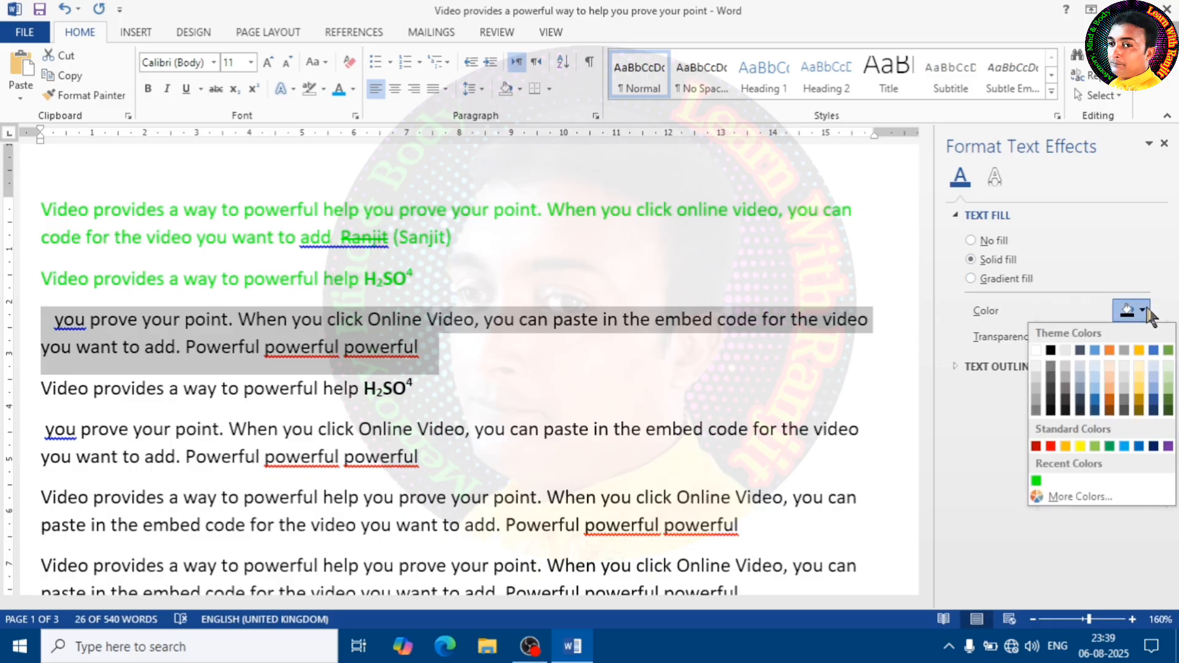
{"action": "left_click", "coordinate": [1045, 449]}
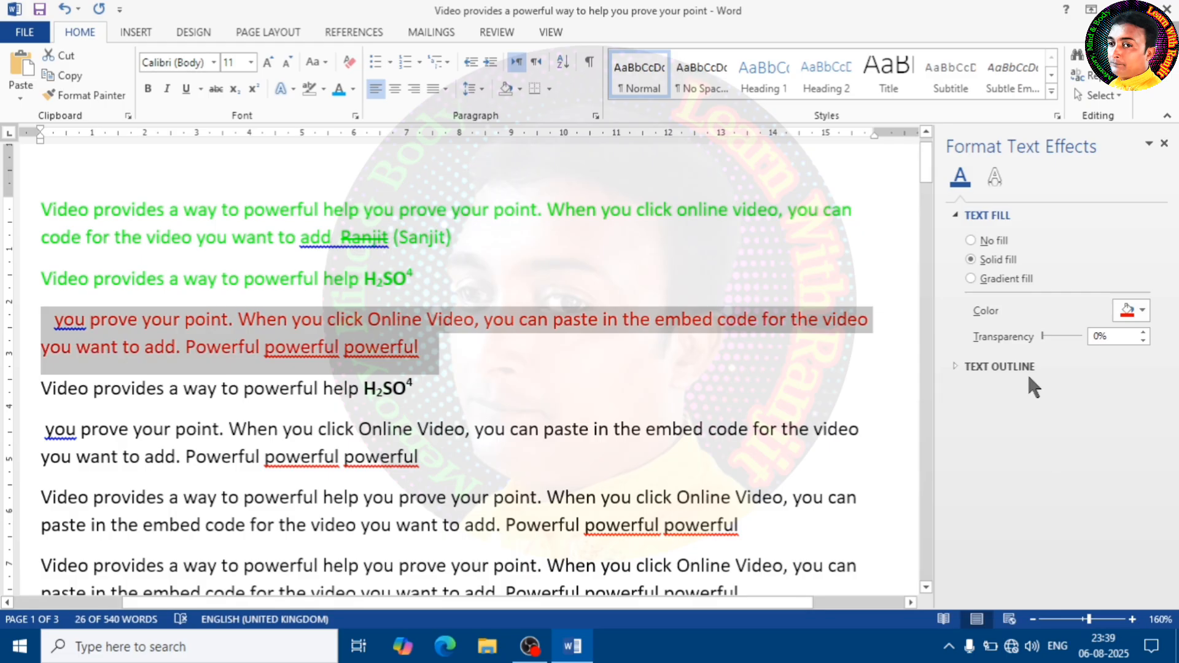
{"action": "mouse_move", "coordinate": [1042, 336]}
{"action": "left_mouse_down"}
{"action": "mouse_move", "coordinate": [1054, 337]}
{"action": "mouse_move", "coordinate": [1041, 337]}
{"action": "left_mouse_up"}
- Change the selected paragraph's text fill to a gradient using the gold radial preset
{"action": "left_click", "coordinate": [997, 279]}
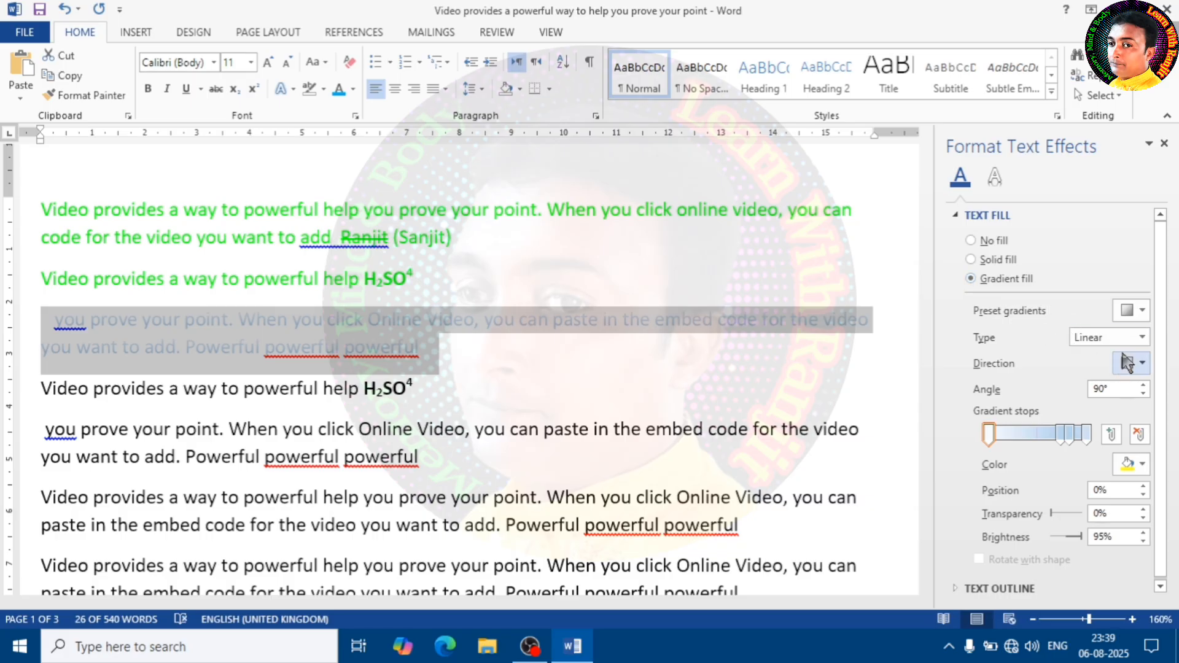
{"action": "left_click", "coordinate": [1143, 310]}
{"action": "left_click", "coordinate": [1082, 374]}
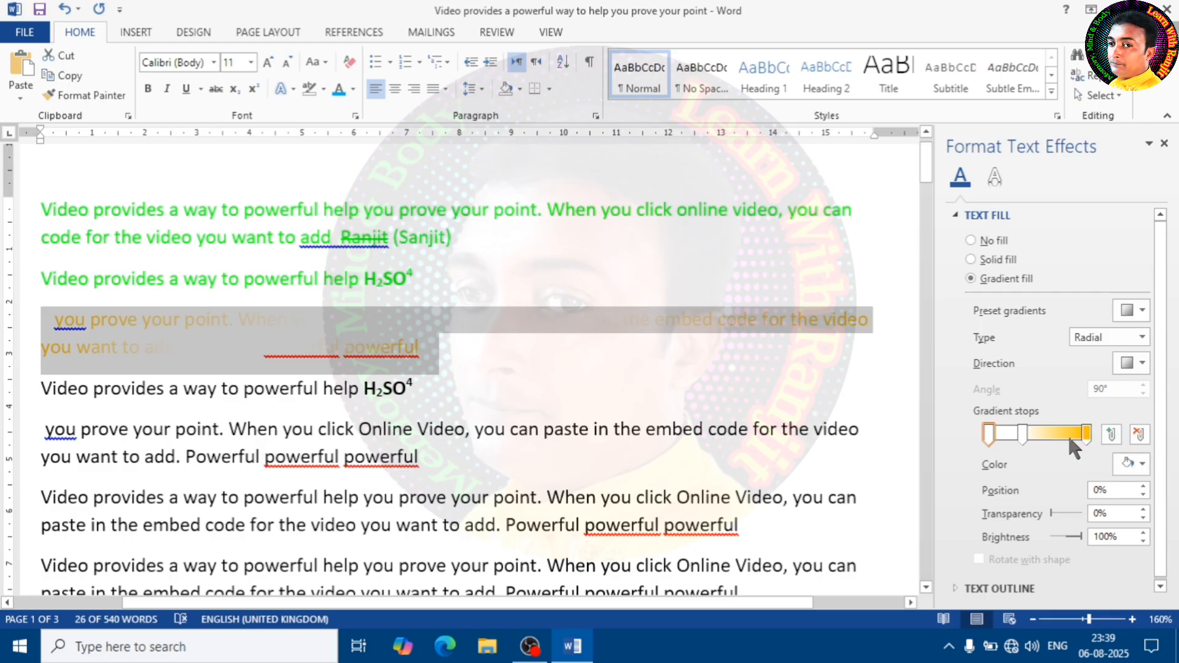
- Move the middle gradient stop to 42% and set the colour of the first stop to bright green
{"action": "mouse_move", "coordinate": [1021, 431]}
{"action": "left_mouse_down"}
{"action": "mouse_move", "coordinate": [1044, 433]}
{"action": "mouse_move", "coordinate": [1028, 430]}
{"action": "left_mouse_up"}
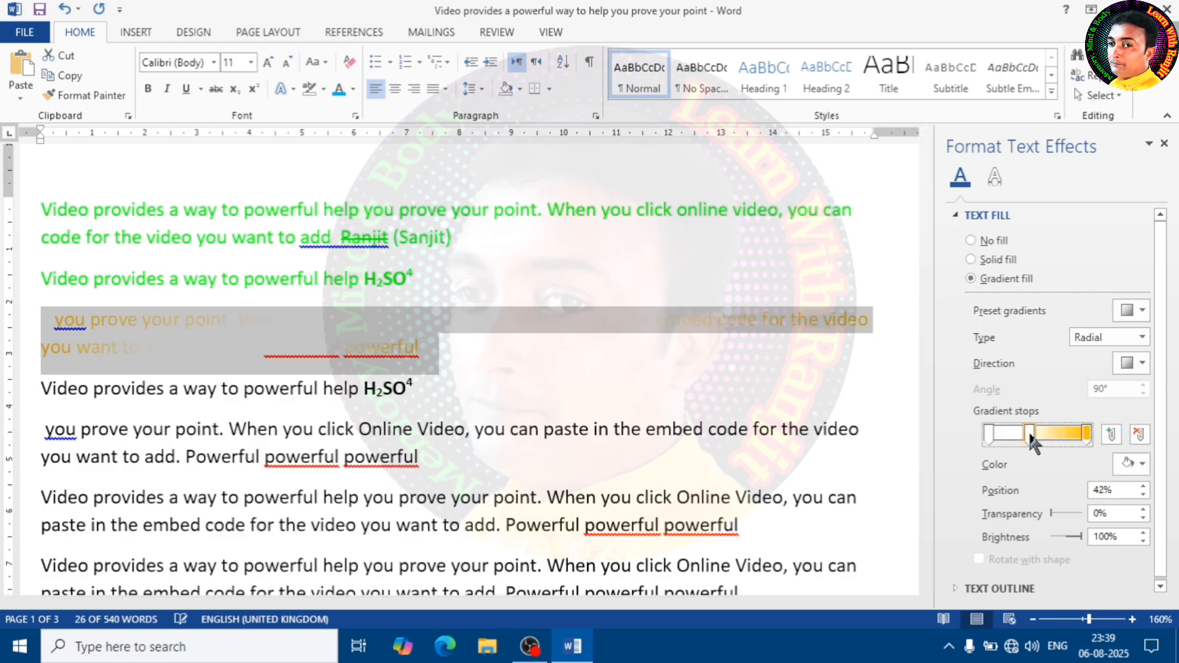
{"action": "left_click", "coordinate": [997, 431]}
{"action": "left_click", "coordinate": [989, 432]}
{"action": "left_click_drag", "start_coordinate": [997, 432], "coordinate": [971, 434]}
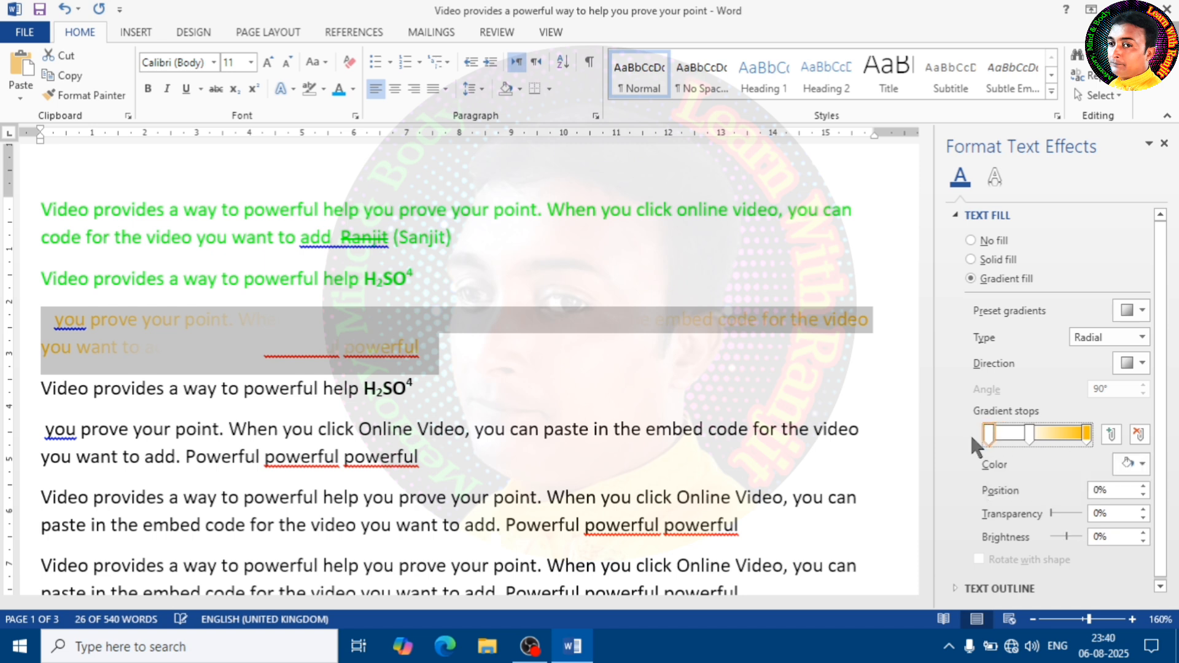
{"action": "left_click", "coordinate": [1142, 465]}
{"action": "left_click", "coordinate": [1036, 428]}
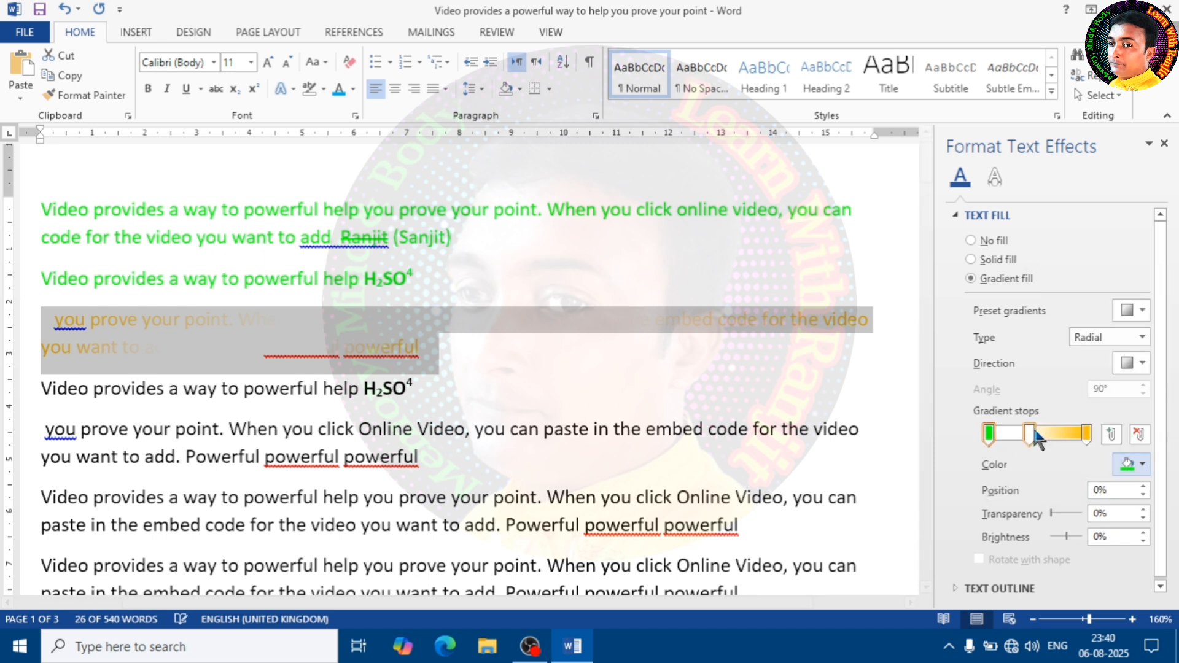
- Add a blue gradient stop at 50% and a red stop at 92% to the selected paragraph's text fill, and close the effects settings
{"action": "left_click", "coordinate": [1036, 433]}
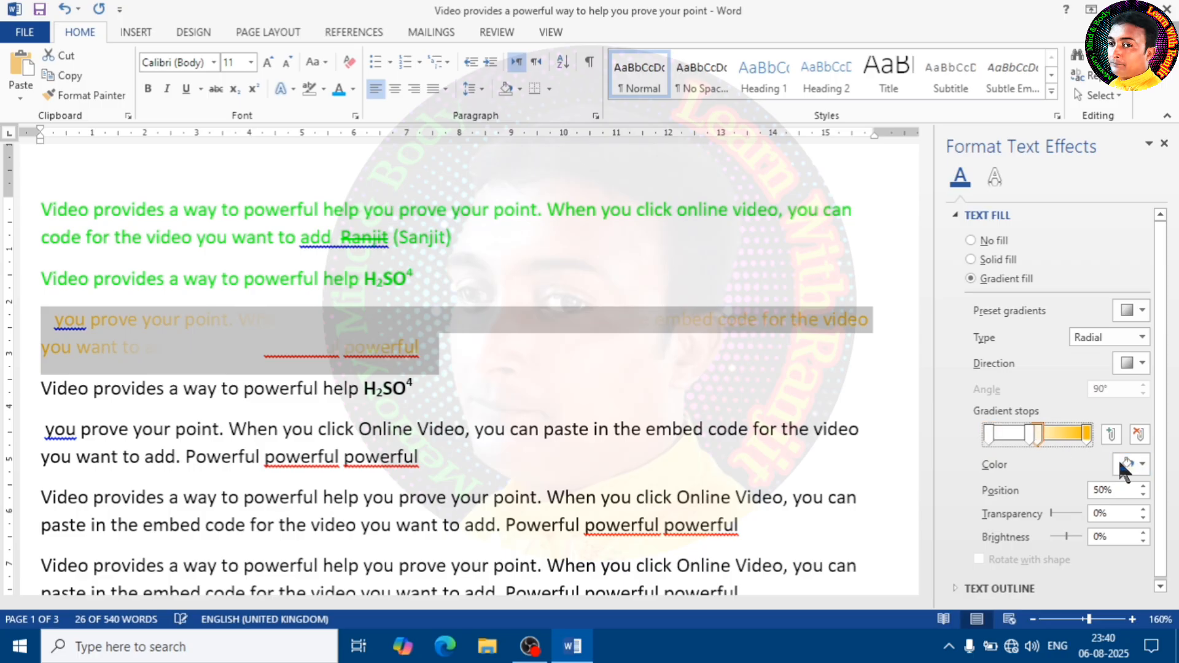
{"action": "left_click", "coordinate": [1142, 464]}
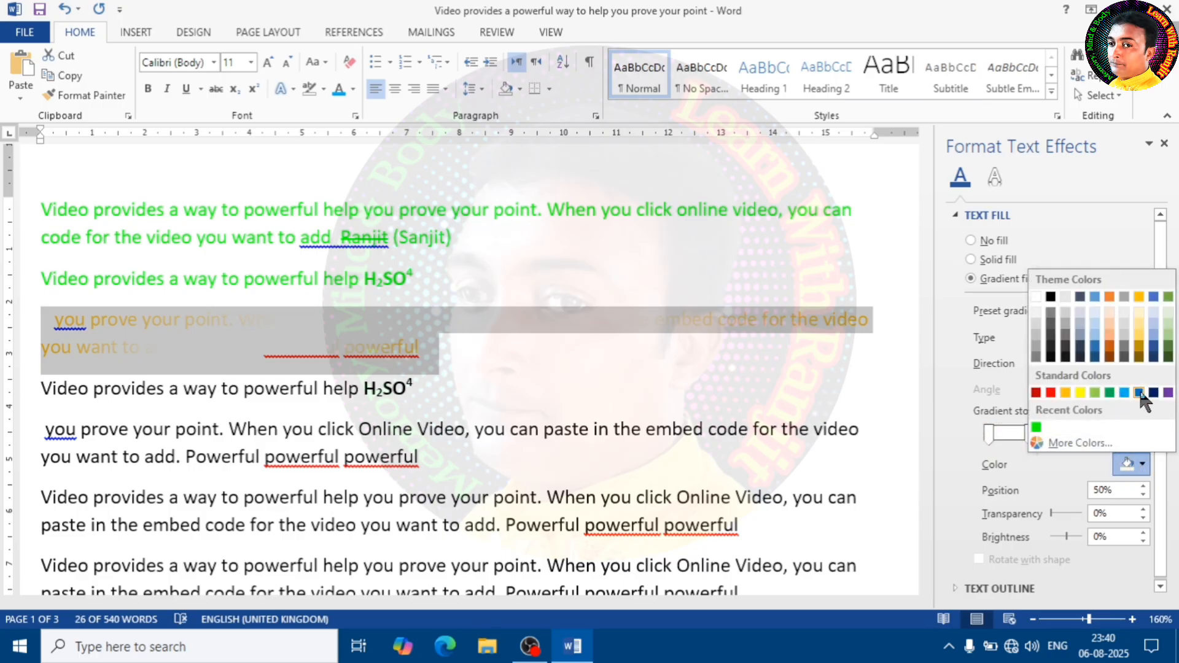
{"action": "left_click", "coordinate": [1139, 392]}
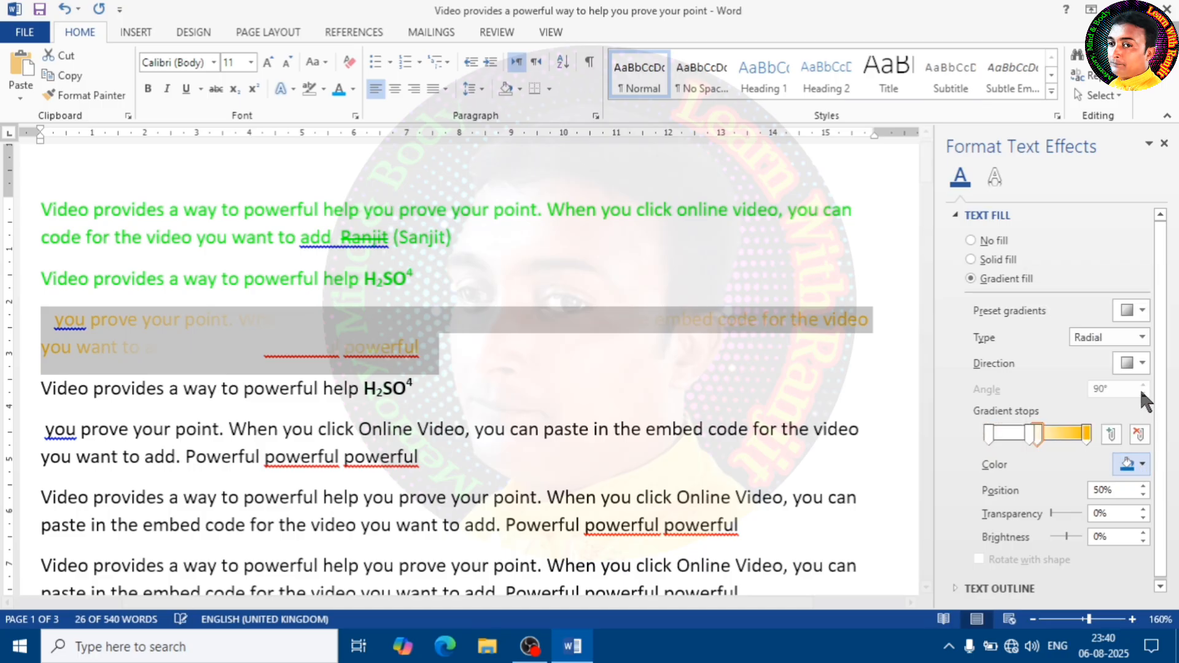
{"action": "left_click", "coordinate": [1084, 435]}
{"action": "left_click", "coordinate": [1142, 464]}
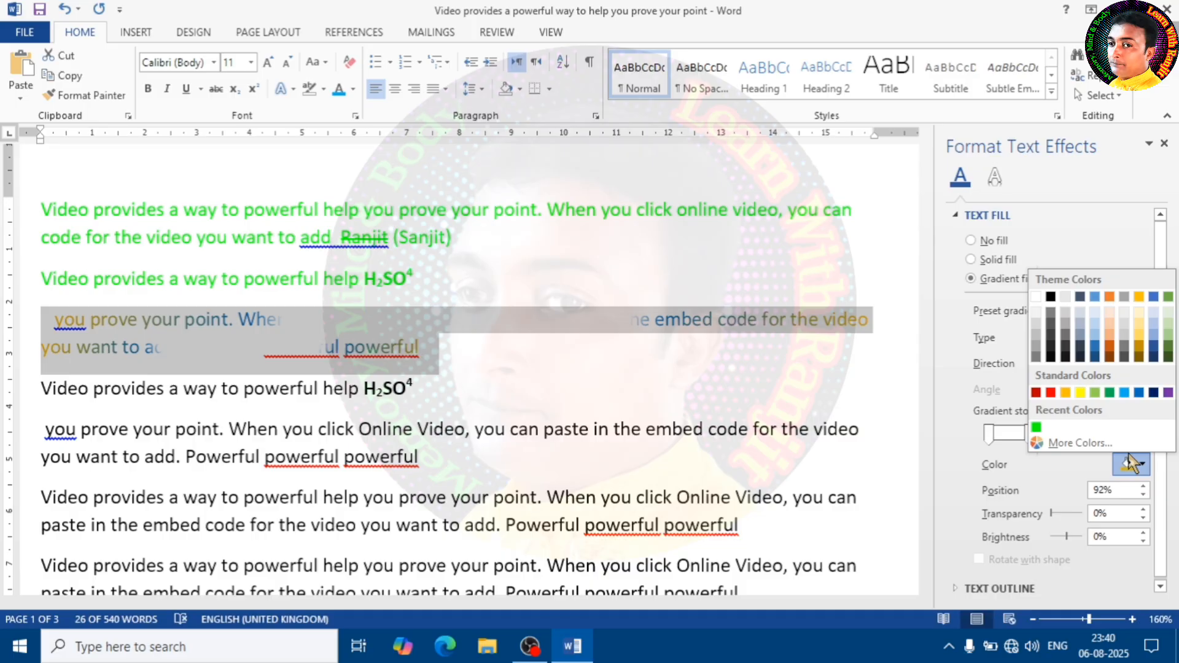
{"action": "left_click", "coordinate": [1050, 392]}
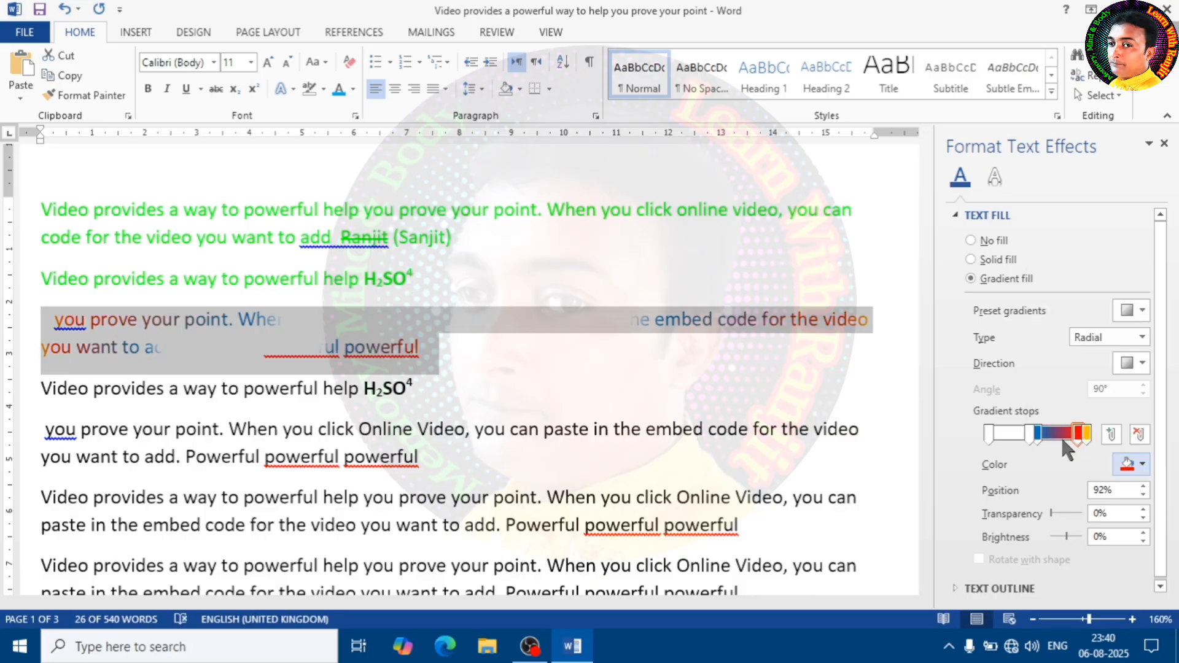
{"action": "left_click", "coordinate": [1163, 143]}
- Examine how the gradient colours run across the text of the paragraph below the green lines
{"action": "left_click", "coordinate": [759, 317]}
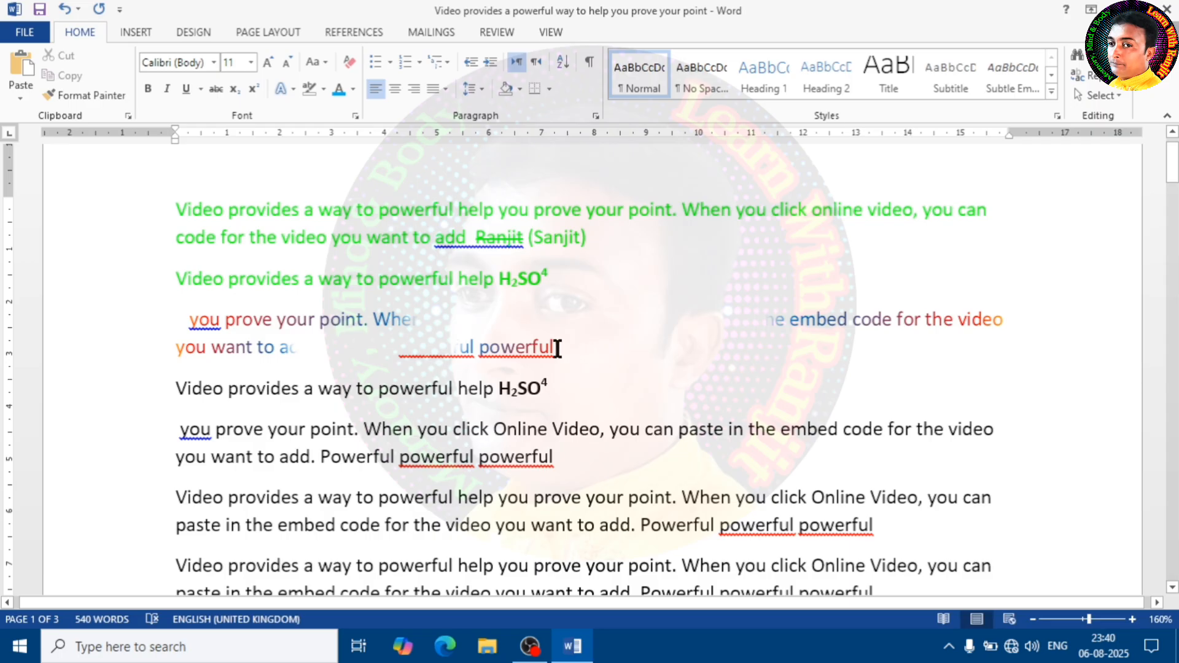
{"action": "left_click", "coordinate": [578, 318]}
{"action": "left_click_drag", "start_coordinate": [192, 320], "coordinate": [291, 334]}
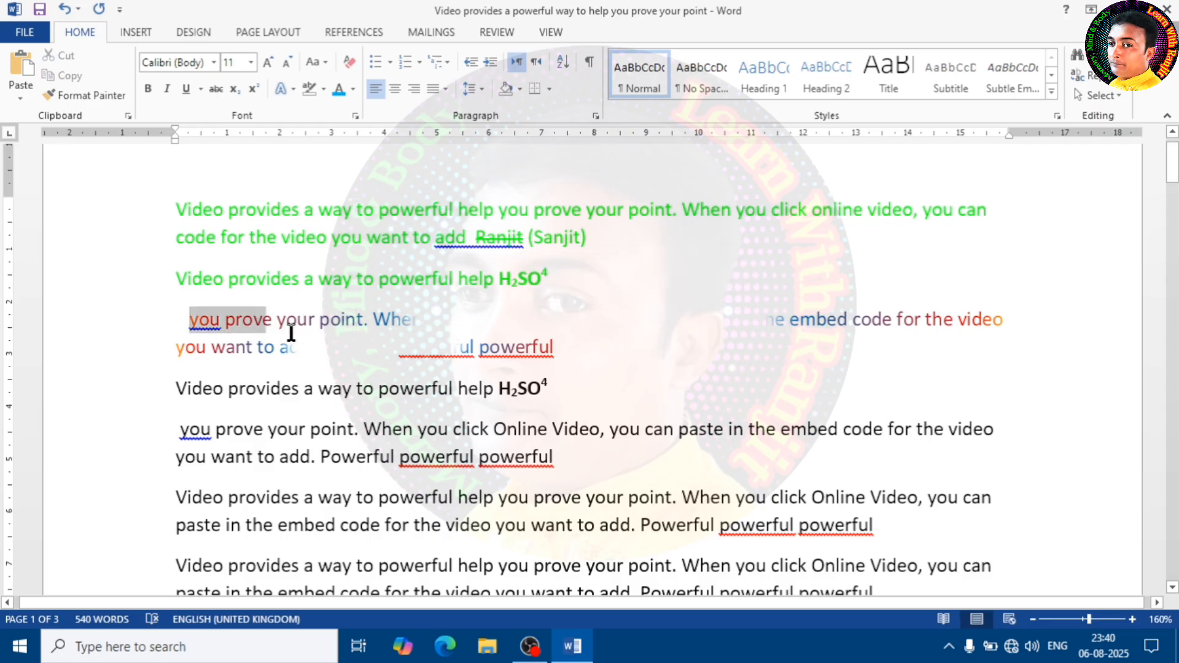
{"action": "left_click", "coordinate": [539, 347]}
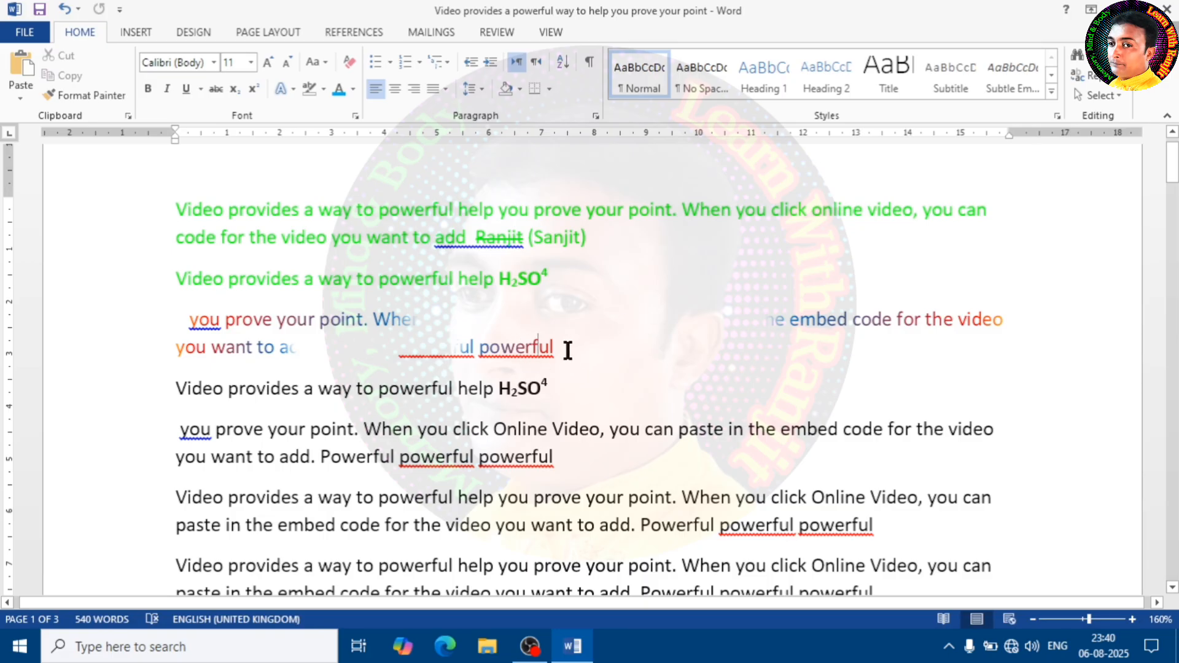
{"action": "left_click_drag", "start_coordinate": [568, 350], "coordinate": [163, 329]}
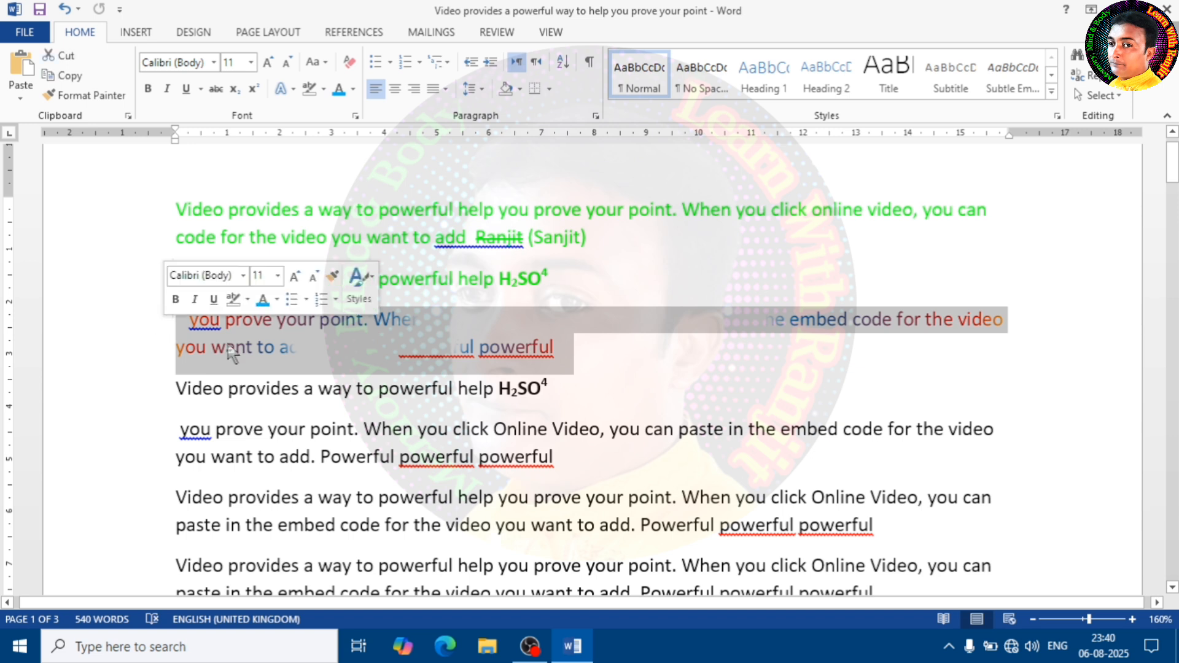
{"action": "left_click", "coordinate": [621, 363]}
{"action": "left_click_drag", "start_coordinate": [669, 319], "coordinate": [460, 319]}
{"action": "left_click", "coordinate": [605, 363]}
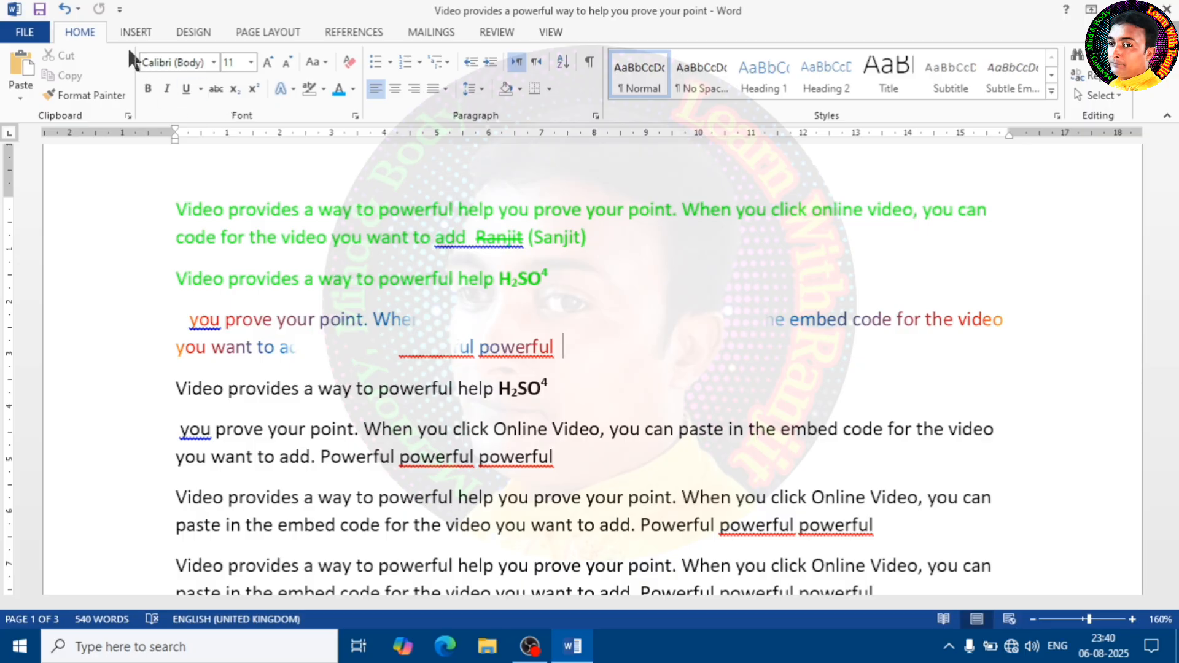
- Look through the available fonts and font sizes, and increase the font size at the end of the gradient paragraph to 12
{"action": "left_click", "coordinate": [215, 62]}
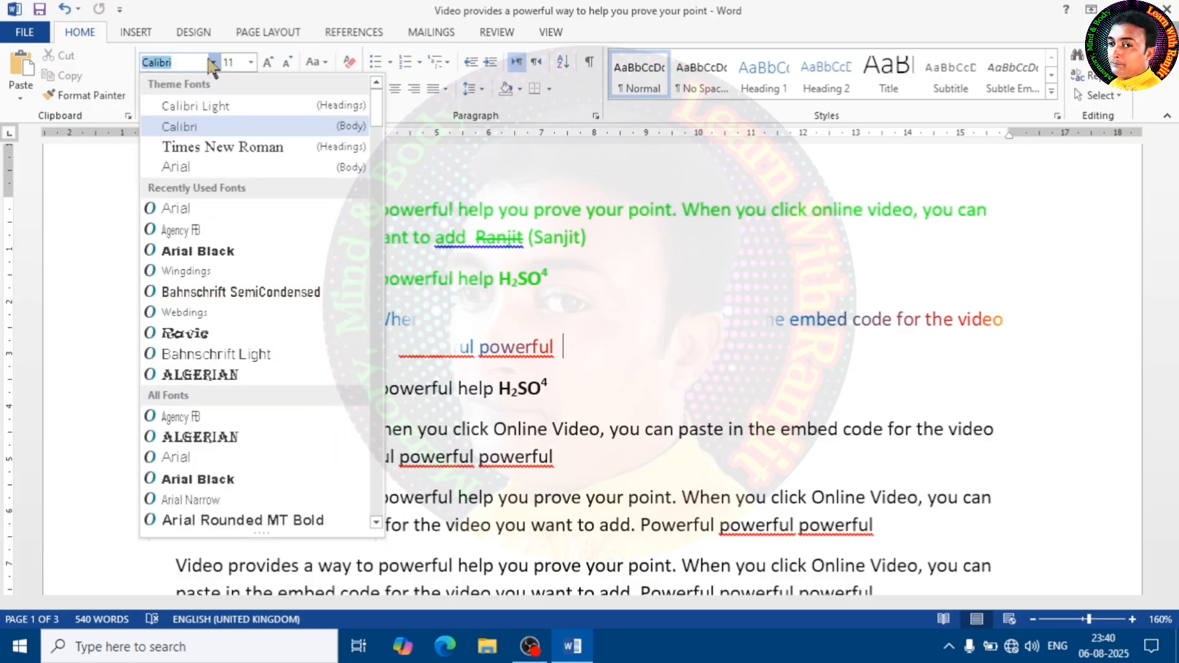
{"action": "left_click", "coordinate": [250, 64]}
{"action": "left_click", "coordinate": [250, 63]}
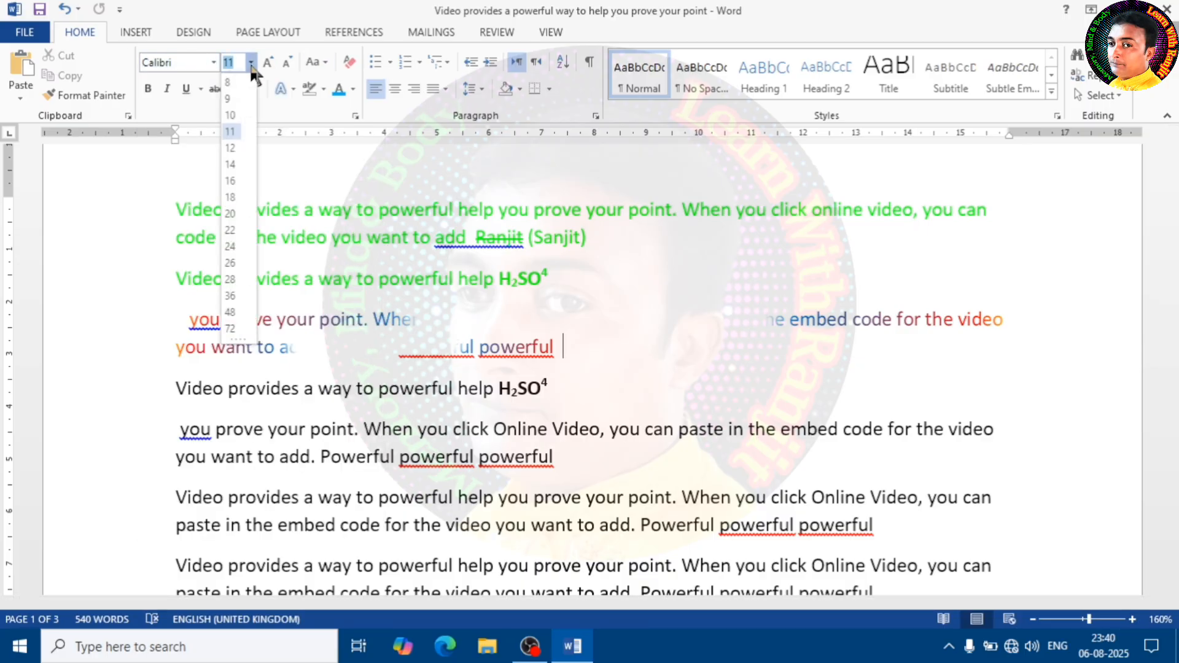
{"action": "left_click", "coordinate": [270, 56]}
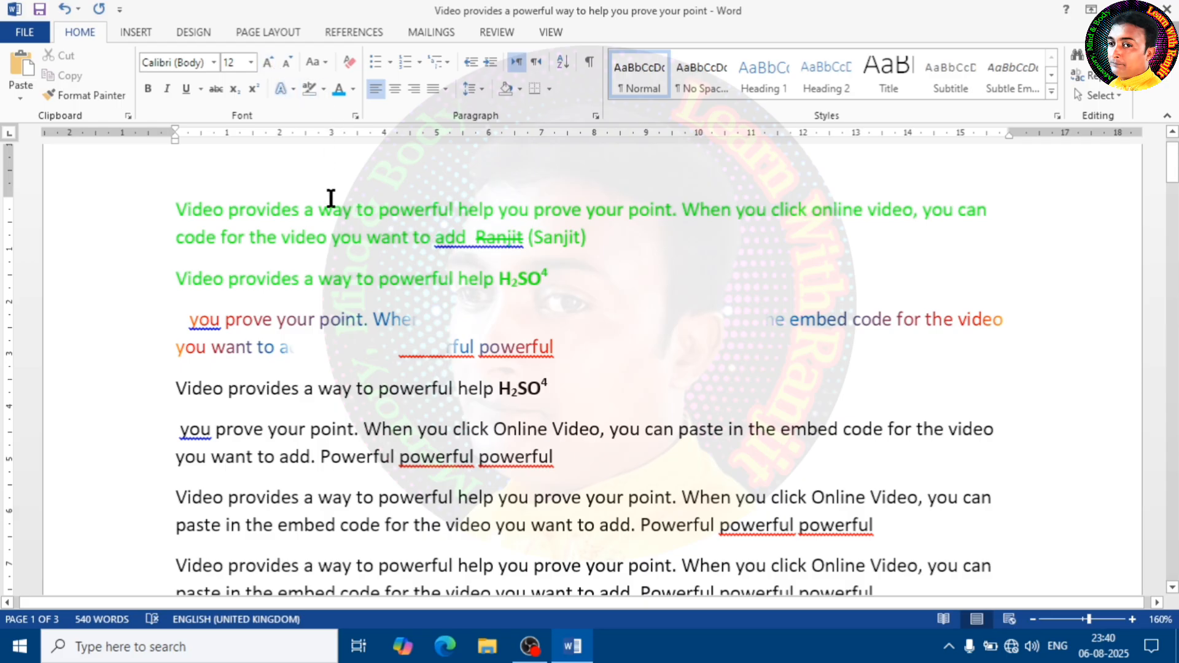
- Select the first paragraph's text from "provides" to "want", enlarge it to 14, return it to 11 and view the case options
{"action": "left_click_drag", "start_coordinate": [394, 231], "coordinate": [228, 210]}
{"action": "left_click", "coordinate": [268, 62]}
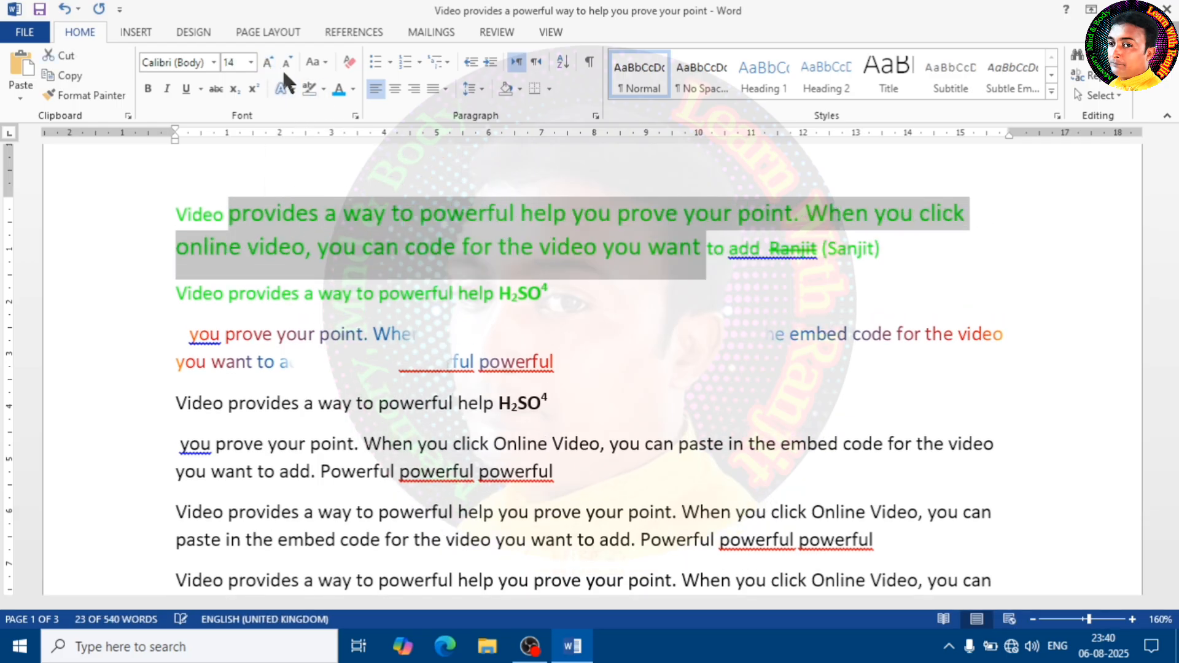
{"action": "left_click", "coordinate": [282, 65]}
{"action": "left_click", "coordinate": [282, 65]}
{"action": "left_click", "coordinate": [324, 62]}
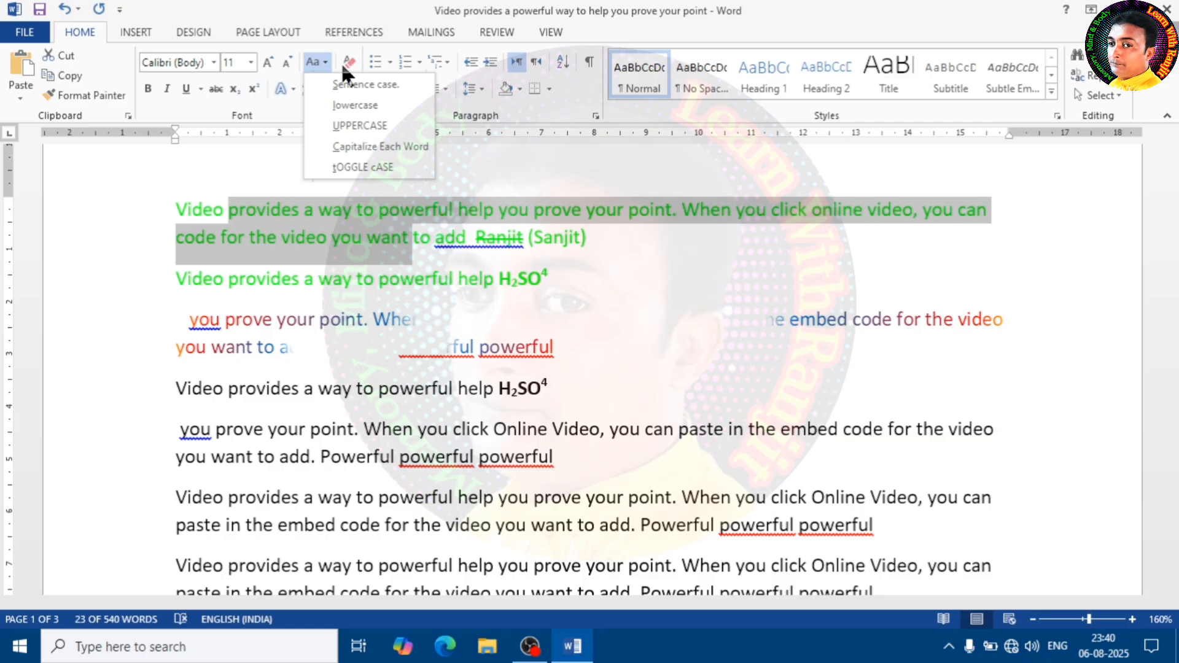
- Make the selected text in the first paragraph bold and italic with a red dash-and-dot underline
{"action": "left_click", "coordinate": [149, 89]}
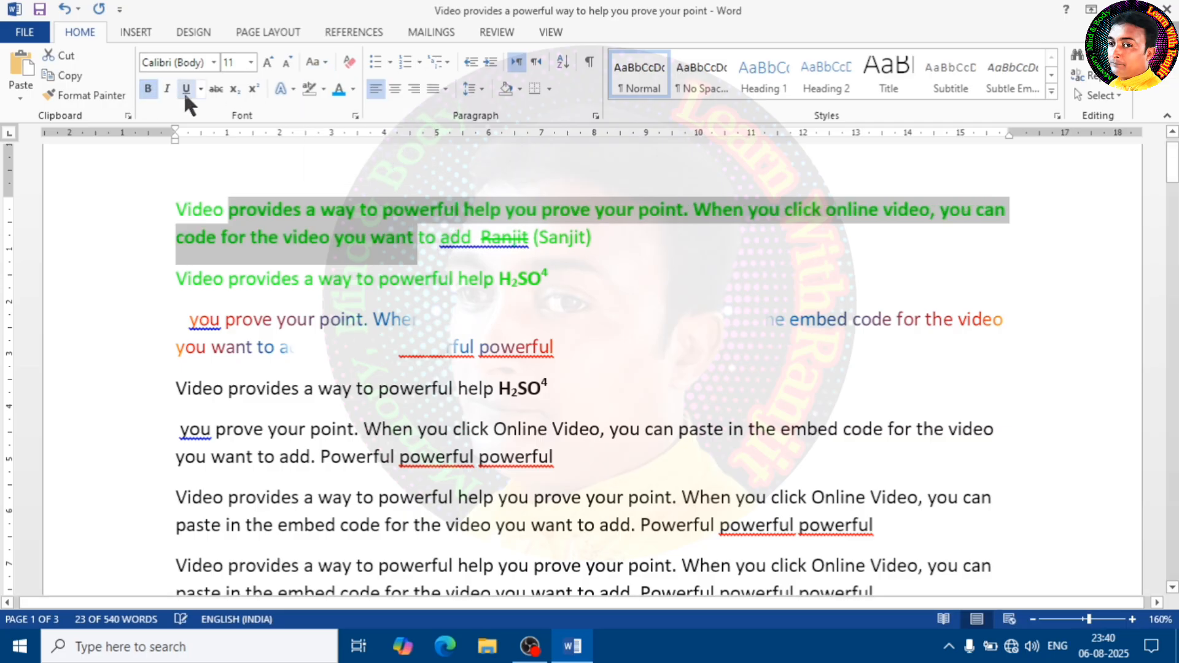
{"action": "left_click", "coordinate": [167, 89]}
{"action": "left_click", "coordinate": [187, 89]}
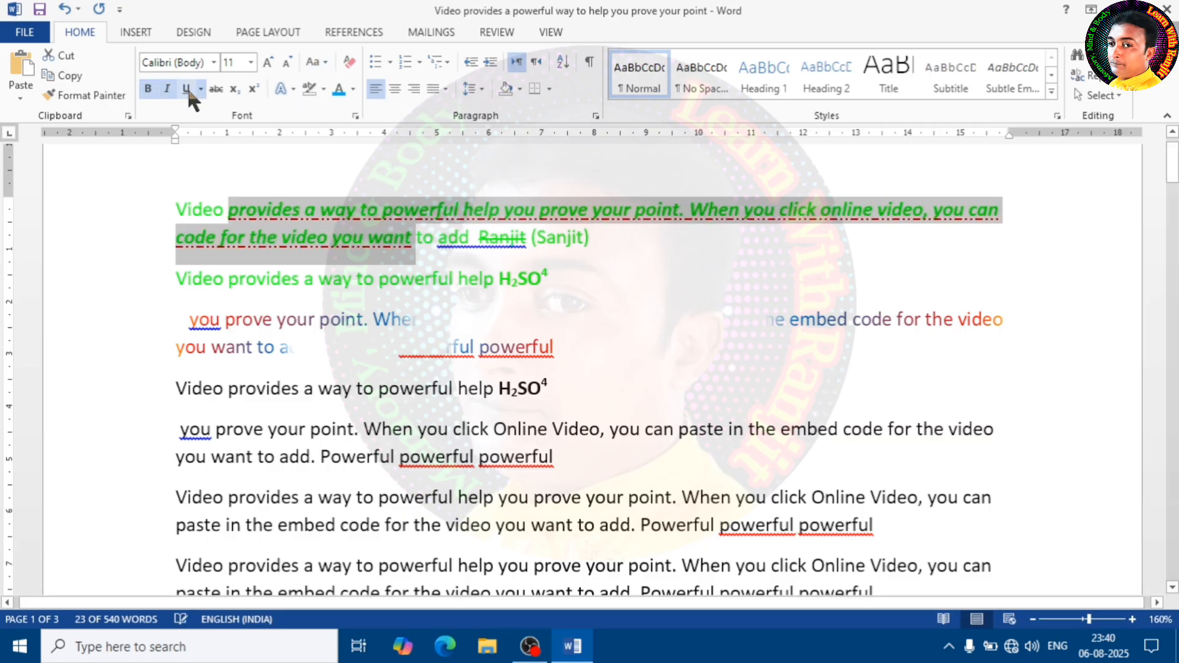
- Try strikethrough and subscript on the selected text, removing each effect again
{"action": "left_click", "coordinate": [218, 89]}
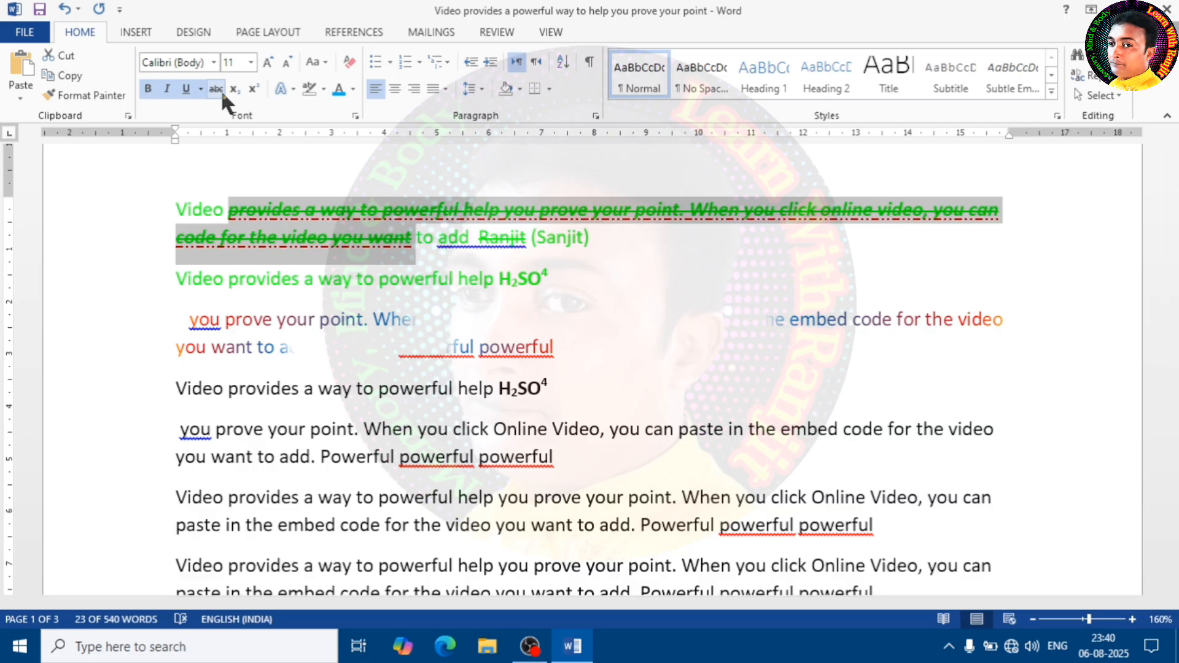
{"action": "left_click", "coordinate": [221, 90]}
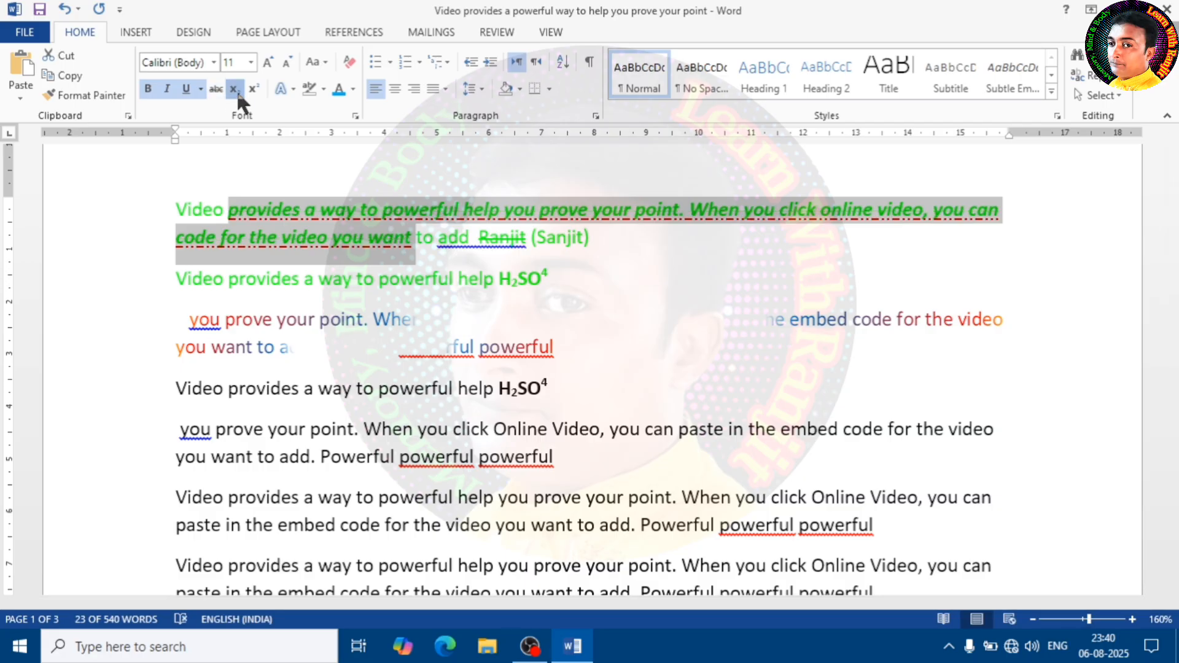
{"action": "left_click", "coordinate": [237, 90]}
{"action": "left_click", "coordinate": [237, 89]}
- Apply a blue outlined text effect and turquoise highlighting to the selected text in the first paragraph
{"action": "left_click", "coordinate": [294, 89]}
{"action": "left_click", "coordinate": [393, 219]}
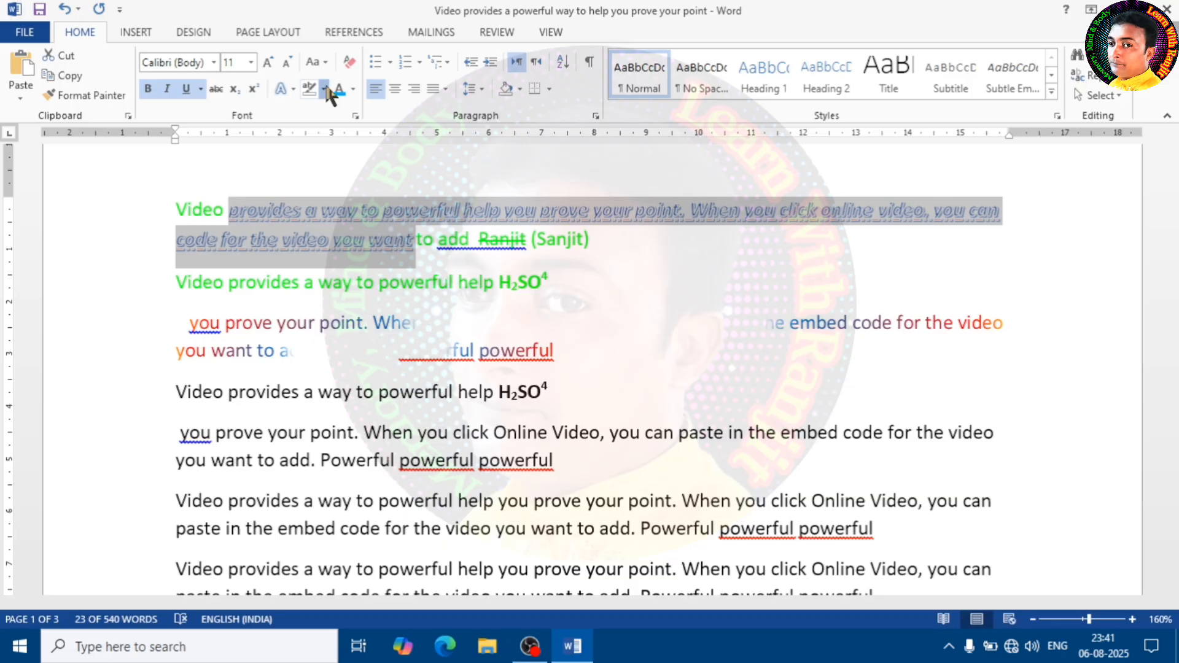
{"action": "left_click", "coordinate": [324, 89]}
{"action": "left_click", "coordinate": [369, 111]}
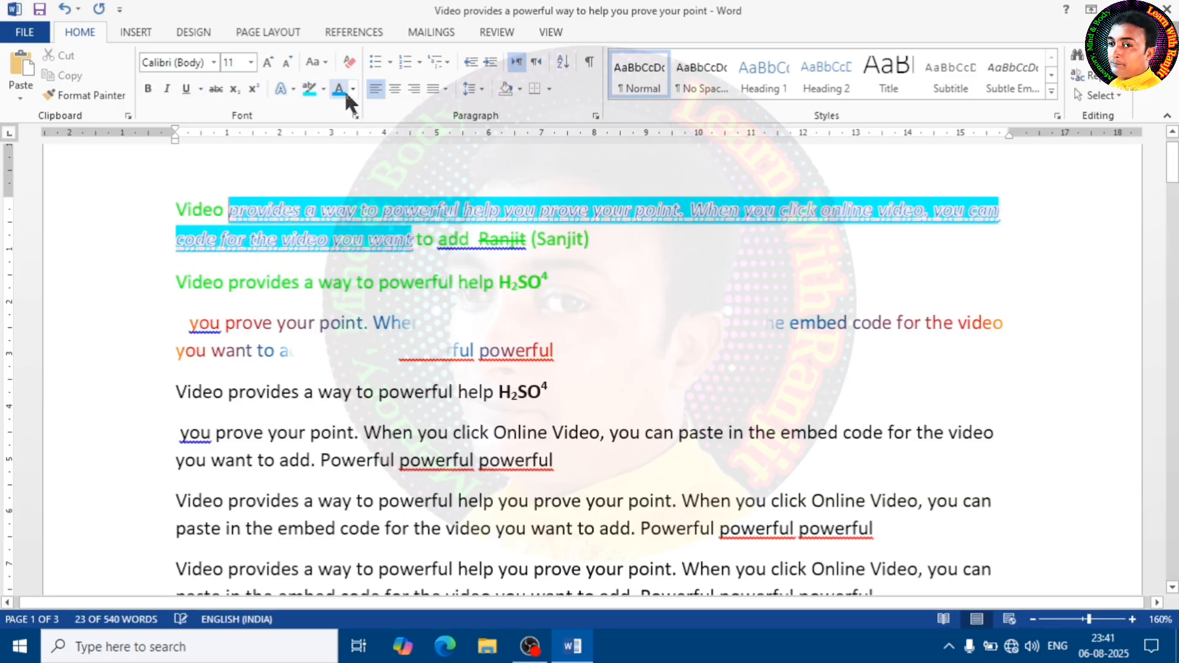
- Try to set the font colour of the highlighted text to dark red, and deselect the text
{"action": "left_click", "coordinate": [353, 89]}
{"action": "left_click", "coordinate": [353, 238]}
{"action": "left_click", "coordinate": [526, 215]}
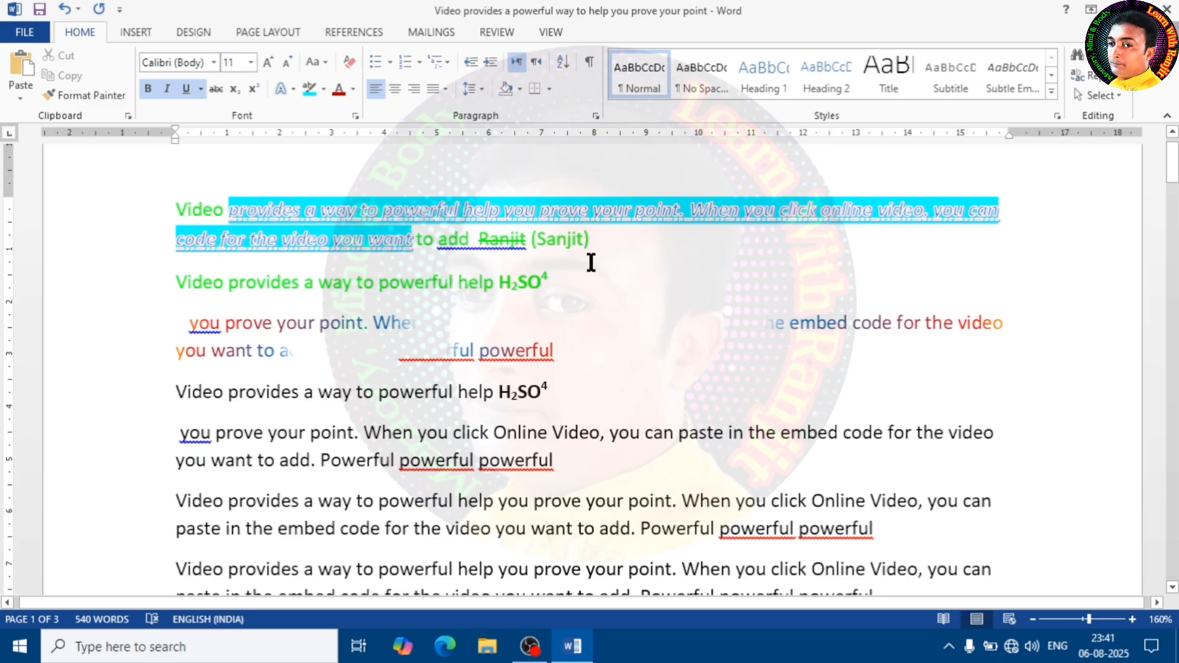
- Open the detailed font settings and set the Latin text font to Algerian, the style to Bold and the size to 14
{"action": "left_click", "coordinate": [355, 116]}
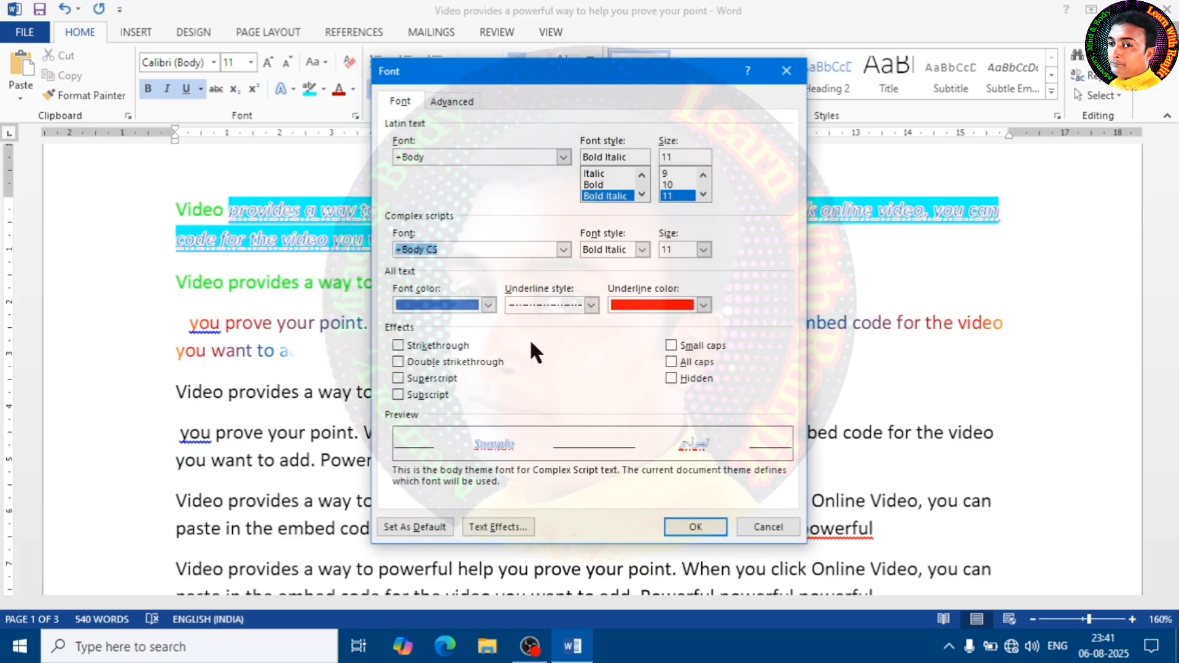
{"action": "left_click_drag", "start_coordinate": [530, 78], "coordinate": [559, 89]}
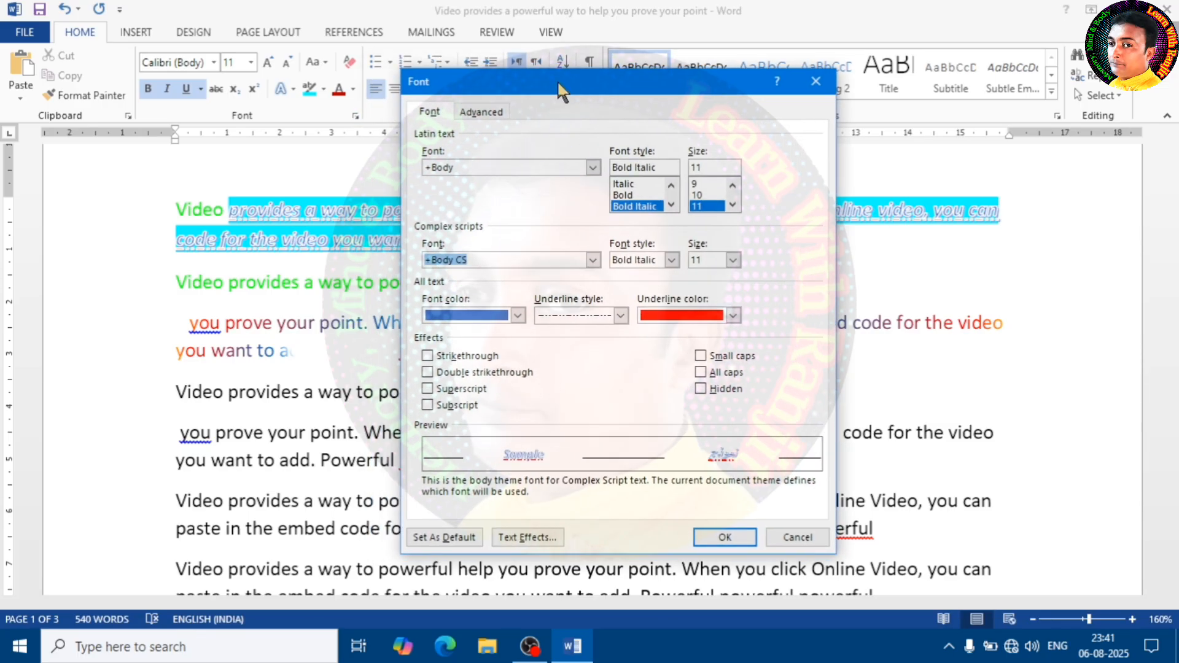
{"action": "left_click", "coordinate": [542, 166]}
{"action": "left_click", "coordinate": [592, 167]}
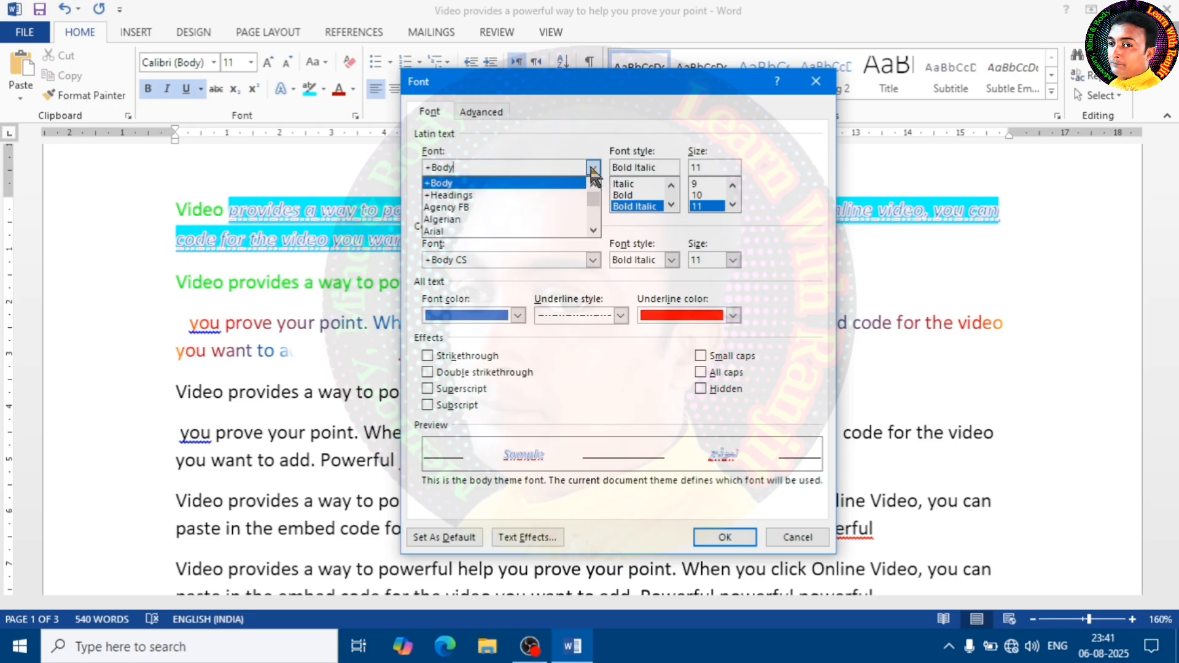
{"action": "left_click", "coordinate": [479, 221]}
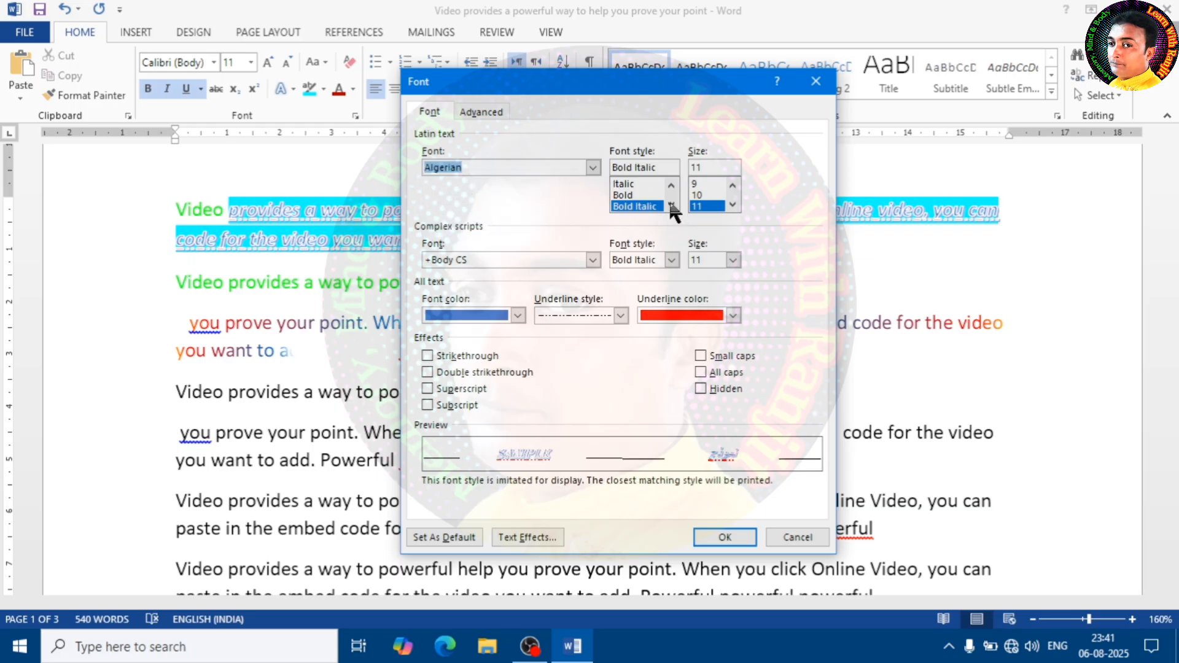
{"action": "left_click", "coordinate": [632, 195]}
{"action": "left_click", "coordinate": [732, 205]}
{"action": "left_click", "coordinate": [733, 205]}
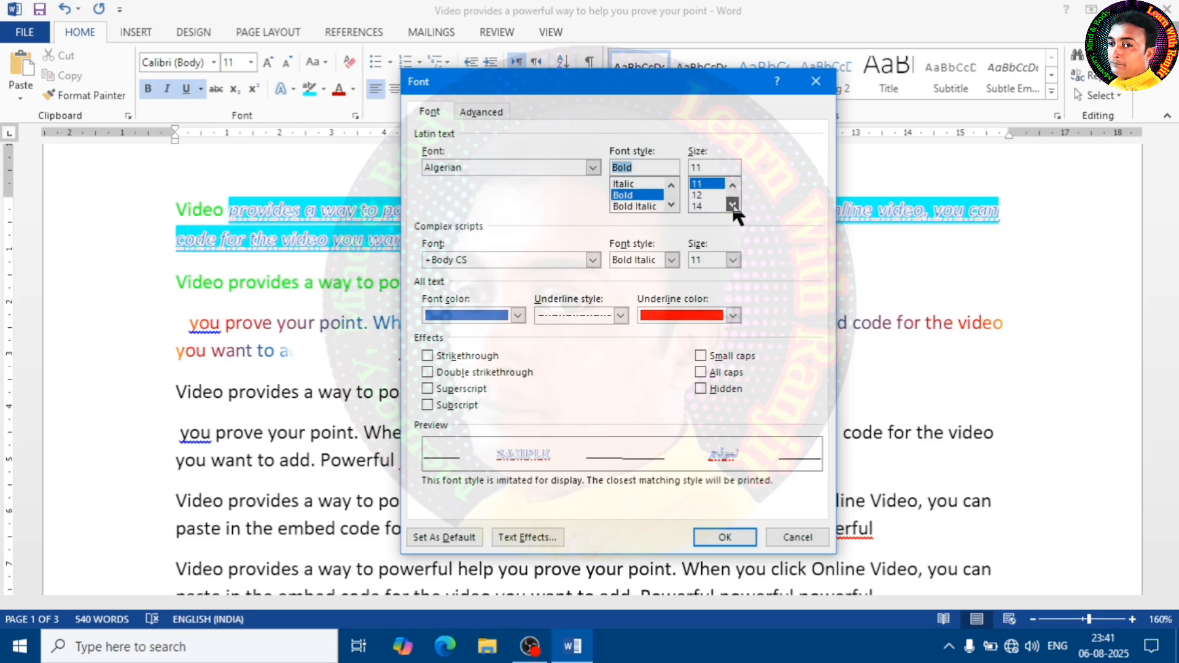
{"action": "left_click", "coordinate": [698, 206]}
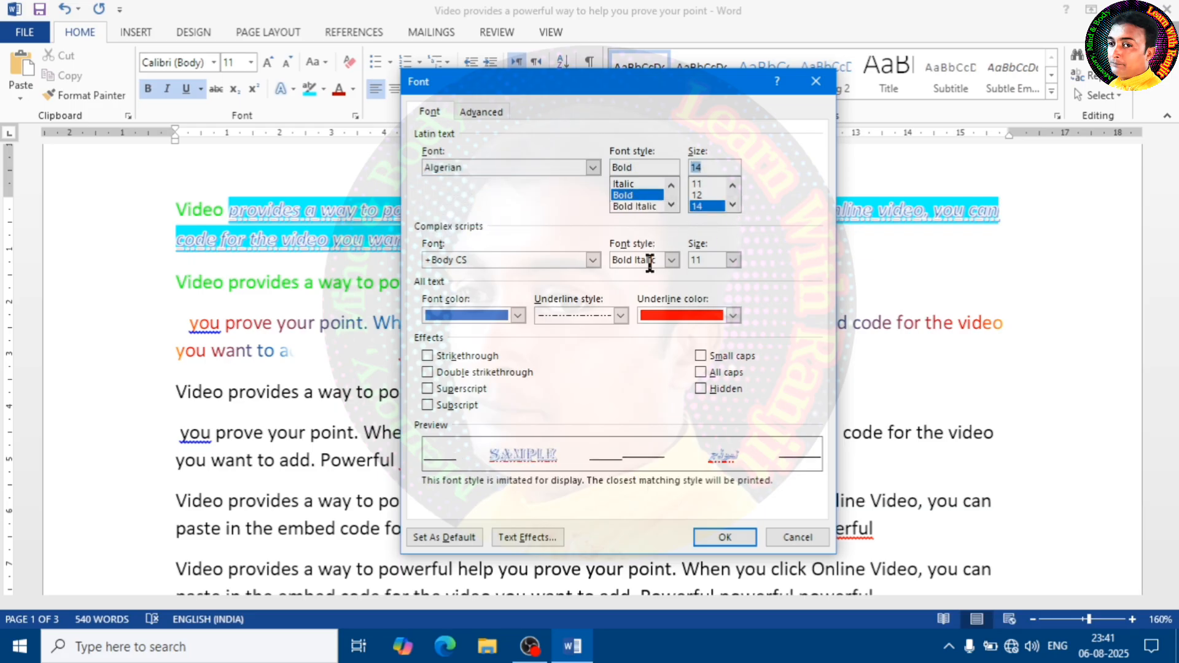
- Set the complex scripts font to Arial and its style to Bold
{"action": "left_click", "coordinate": [592, 260]}
{"action": "left_click", "coordinate": [520, 299]}
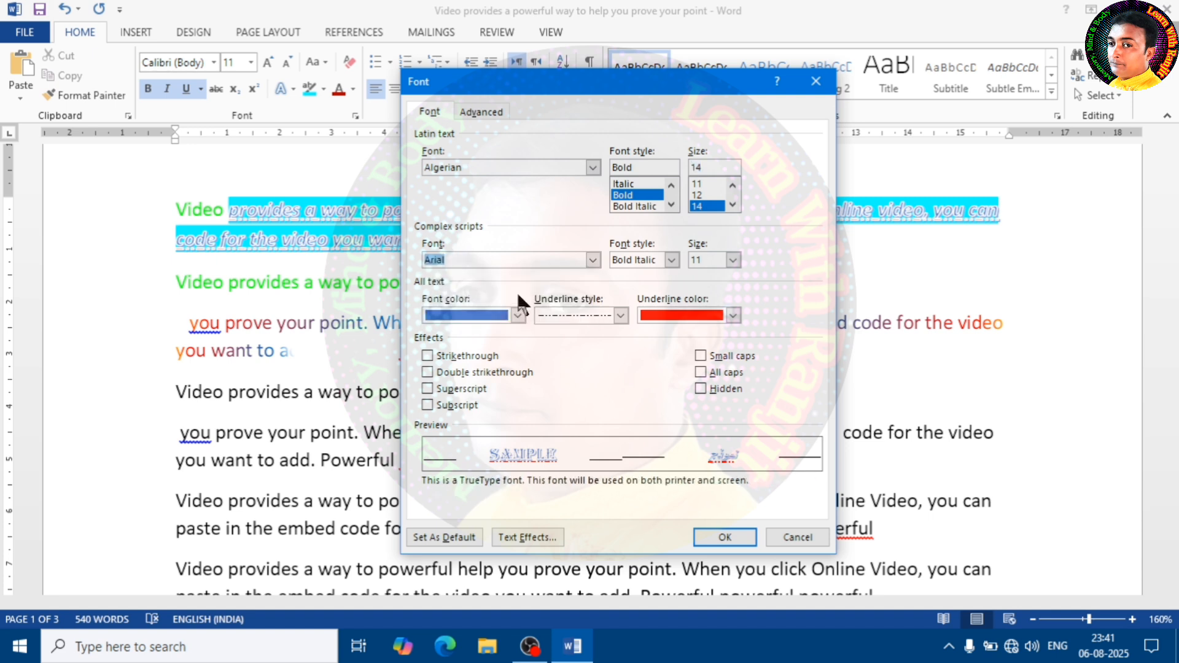
{"action": "left_click", "coordinate": [671, 259]}
{"action": "left_click", "coordinate": [639, 298]}
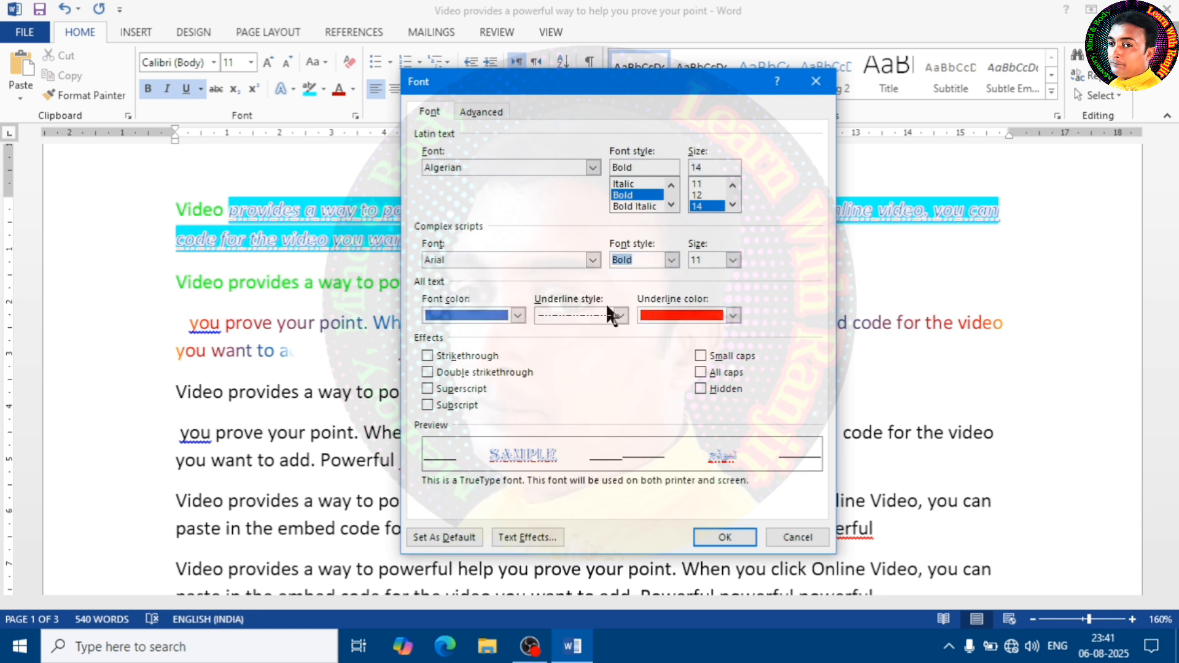
- Set the font colour to yellow and choose a dotted underline in green
{"action": "left_click", "coordinate": [519, 316]}
{"action": "left_click", "coordinate": [473, 462]}
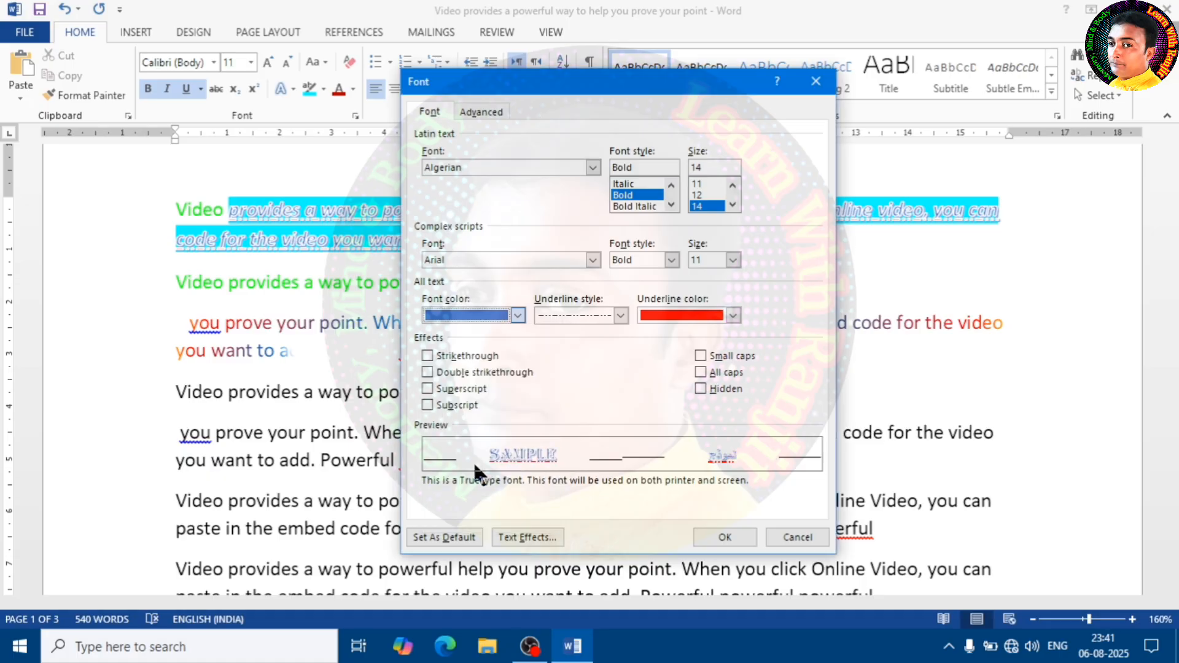
{"action": "left_click", "coordinate": [620, 316]}
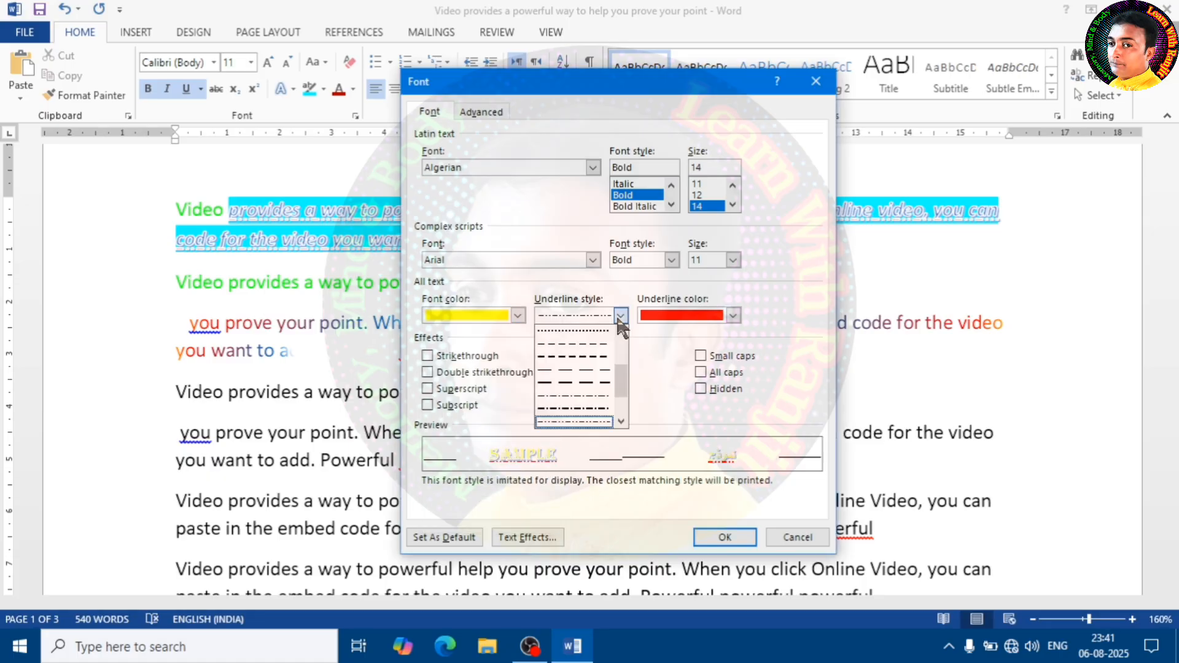
{"action": "left_click", "coordinate": [569, 331]}
{"action": "left_click", "coordinate": [732, 315]}
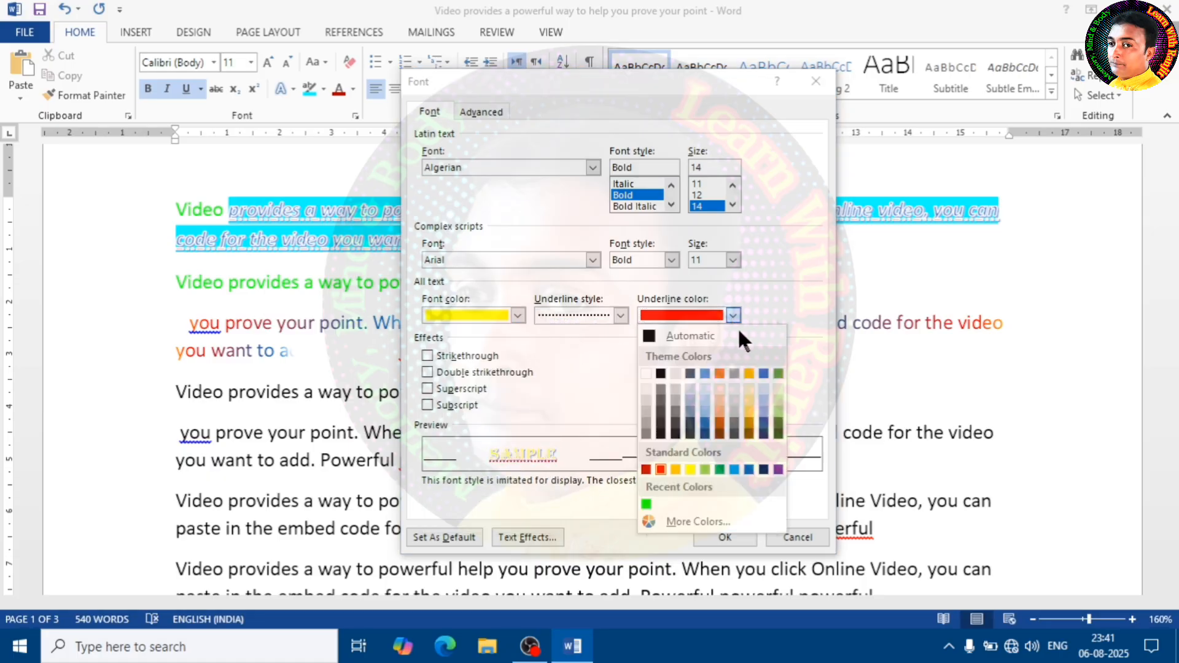
{"action": "left_click", "coordinate": [720, 469]}
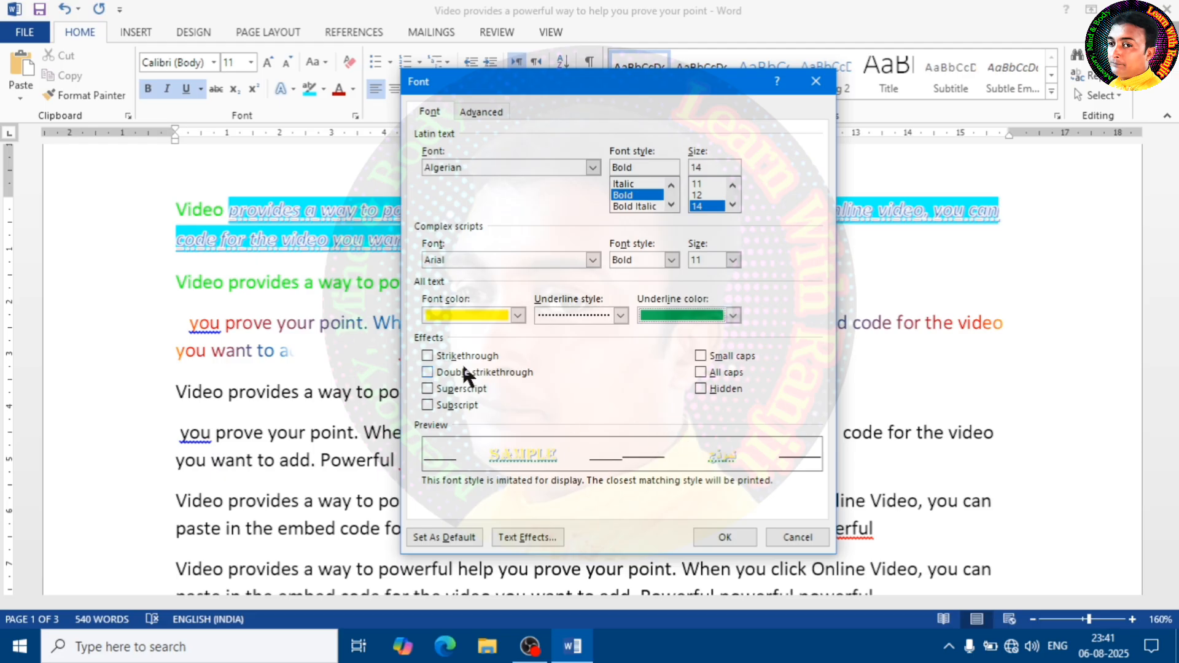
- Enable the strikethrough effect and apply the detailed font settings to the selected text
{"action": "left_click", "coordinate": [446, 355]}
{"action": "left_click", "coordinate": [446, 354]}
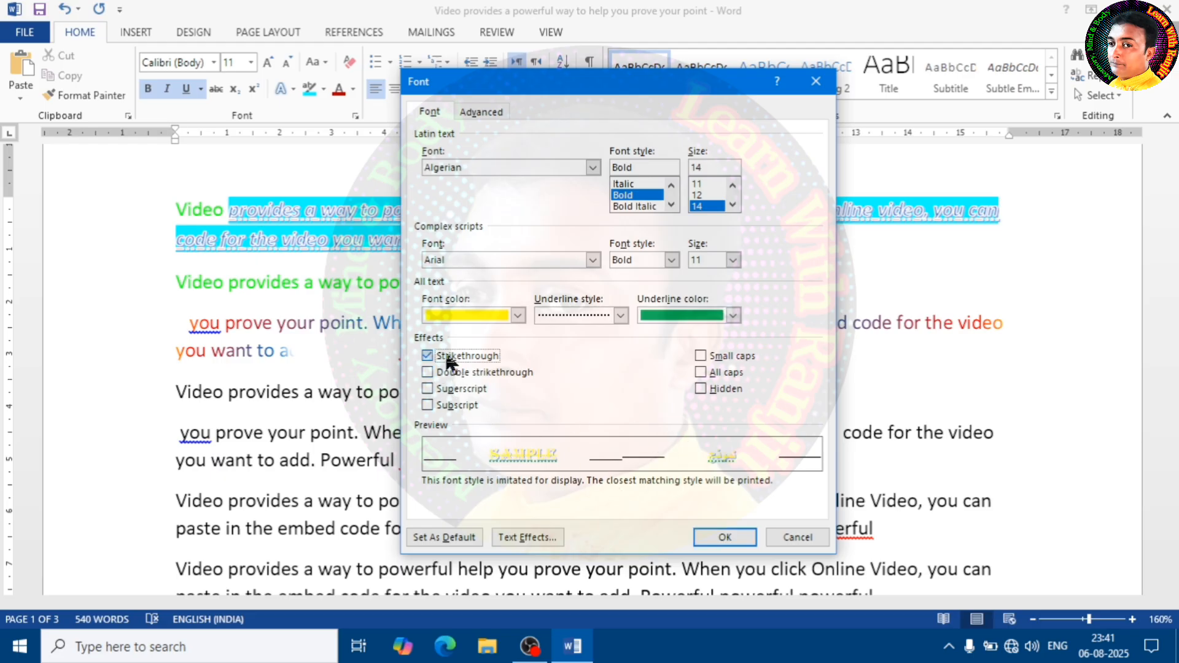
{"action": "left_click", "coordinate": [735, 535]}
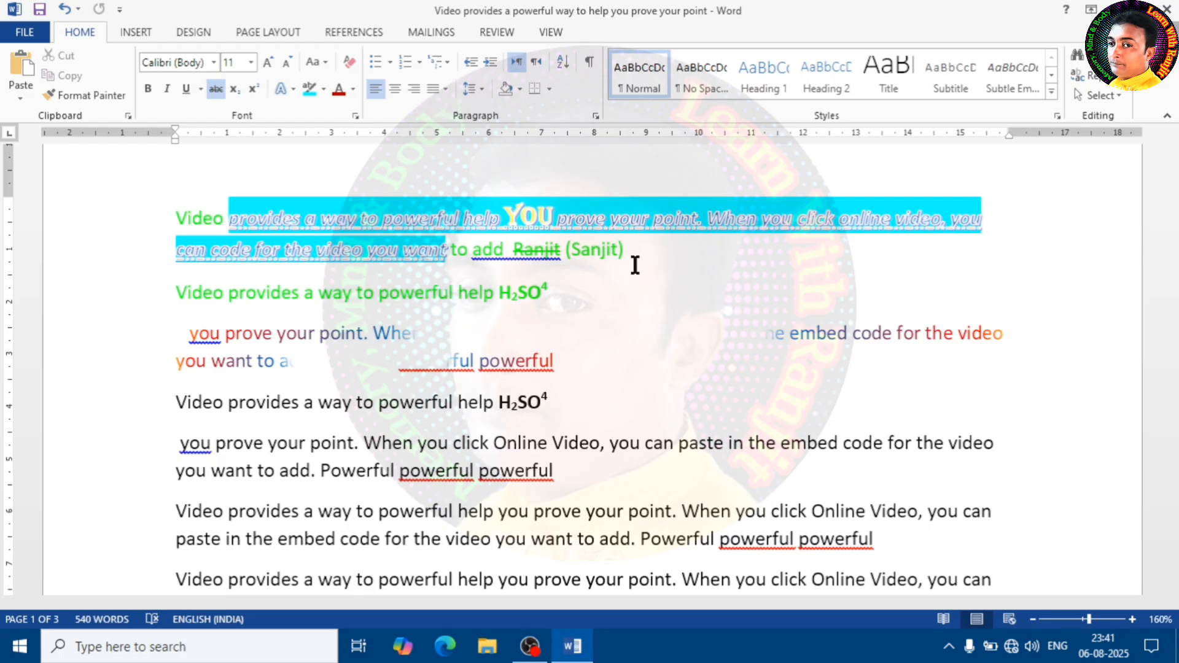
- Delete all the text from the start of the document through the second, black H₂SO⁴ line
{"action": "left_click_drag", "start_coordinate": [547, 407], "coordinate": [161, 221]}
{"action": "key", "text": "Delete"}
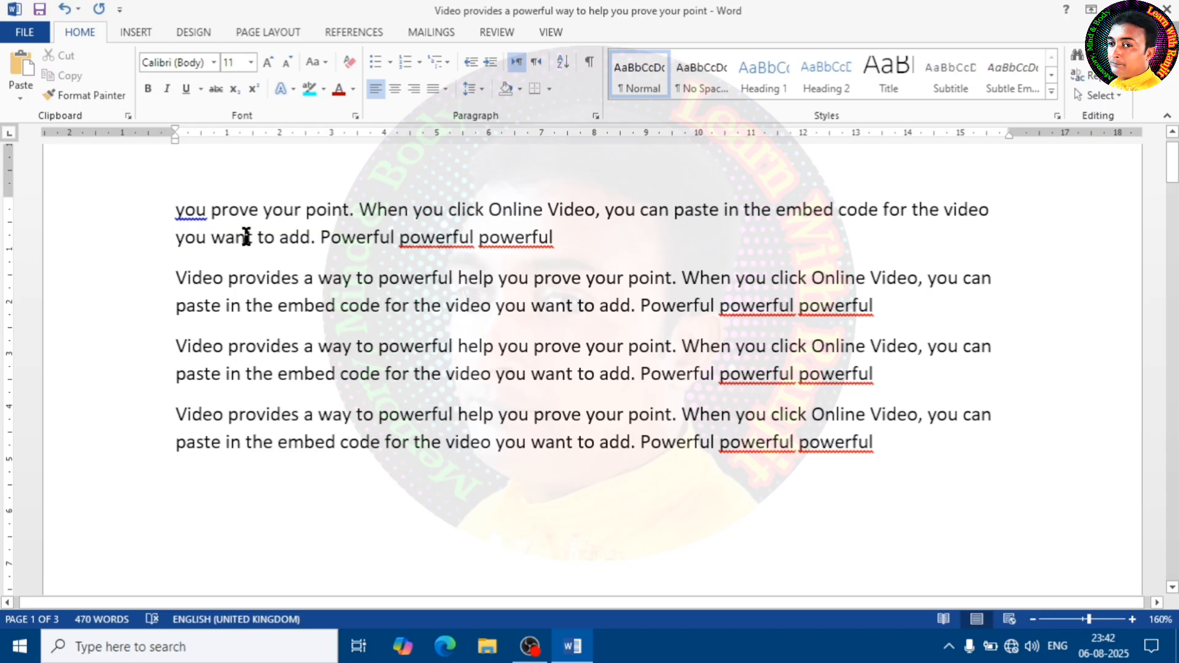
- Apply the four-diamond bullet from the bullet library to the first paragraph
{"action": "left_click", "coordinate": [390, 64]}
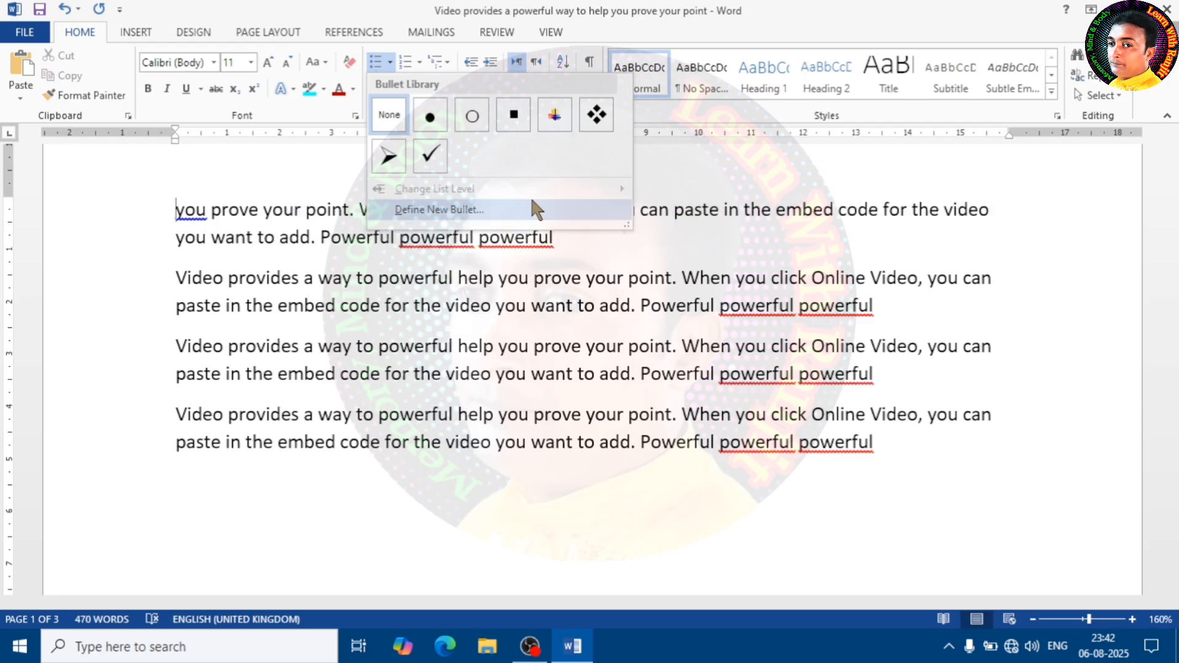
{"action": "left_click", "coordinate": [388, 119]}
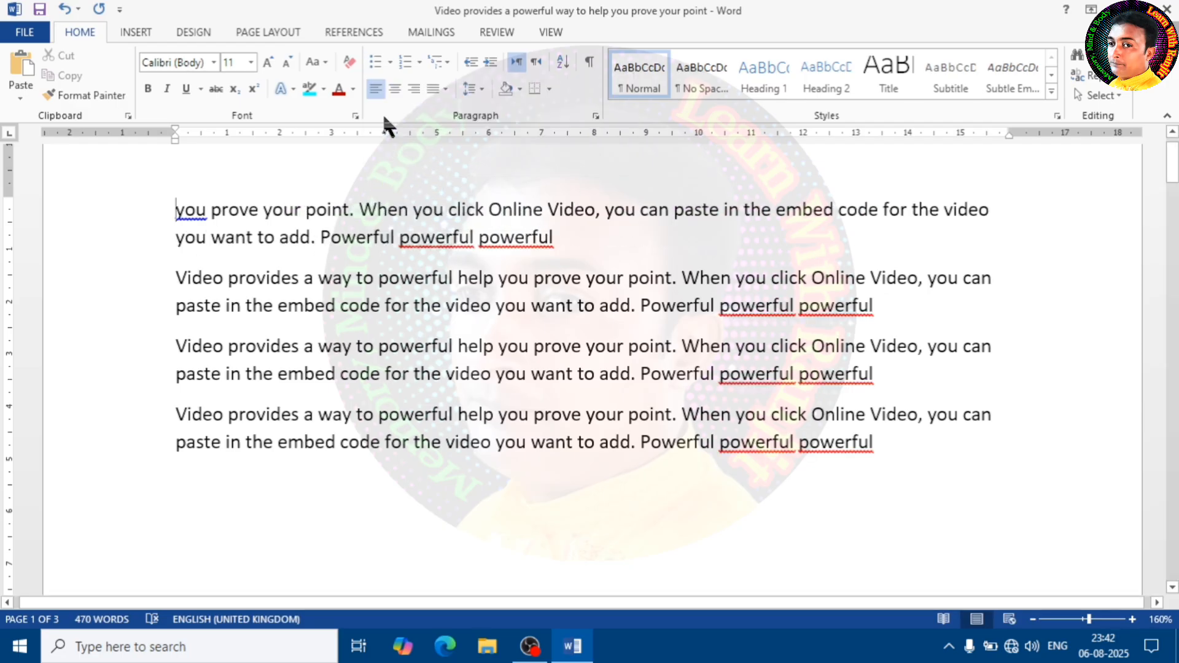
{"action": "left_click", "coordinate": [390, 63]}
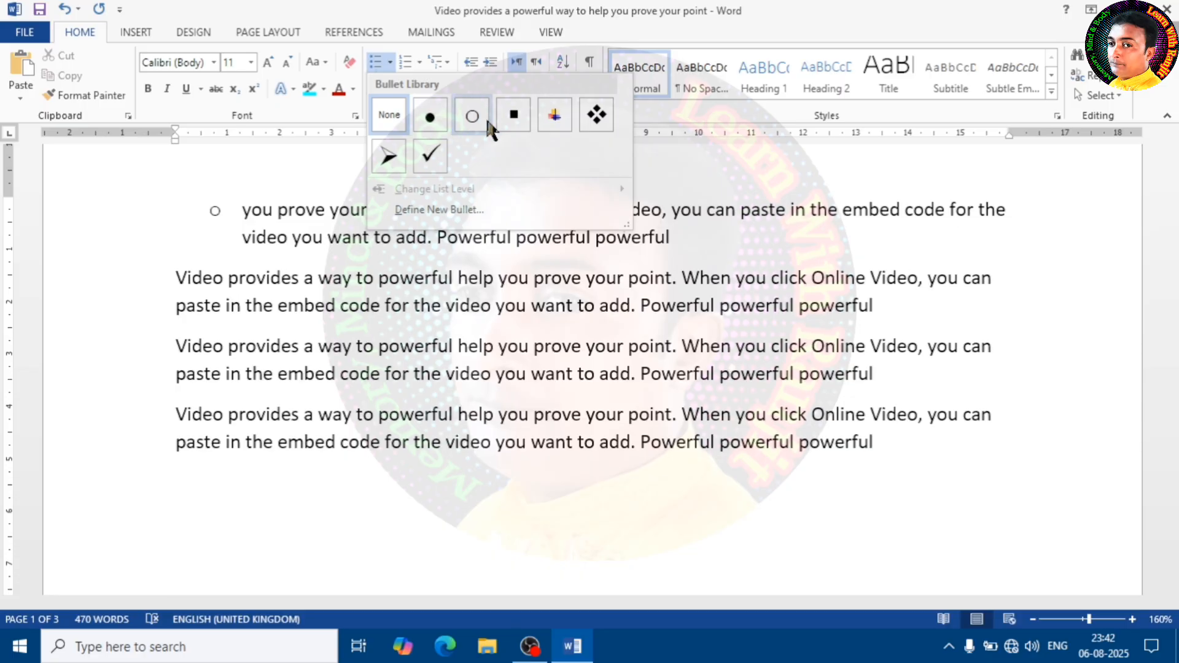
{"action": "left_click", "coordinate": [597, 116]}
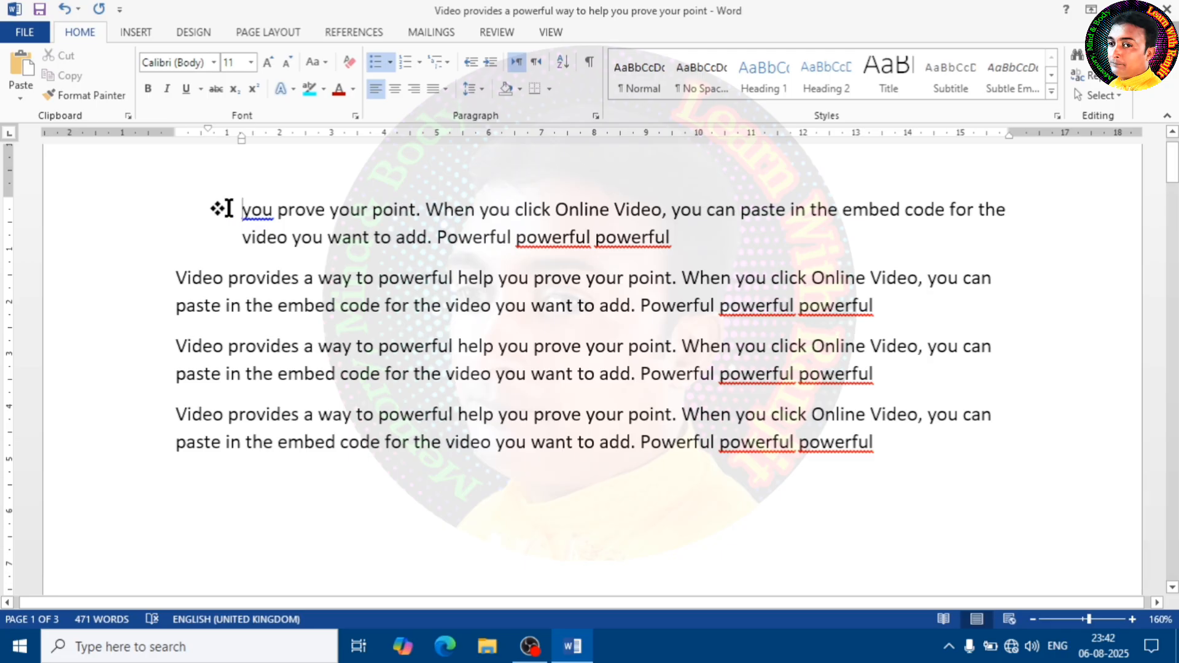
- Add the same four-diamond bullet to each of the three remaining paragraphs
{"action": "left_click", "coordinate": [175, 277]}
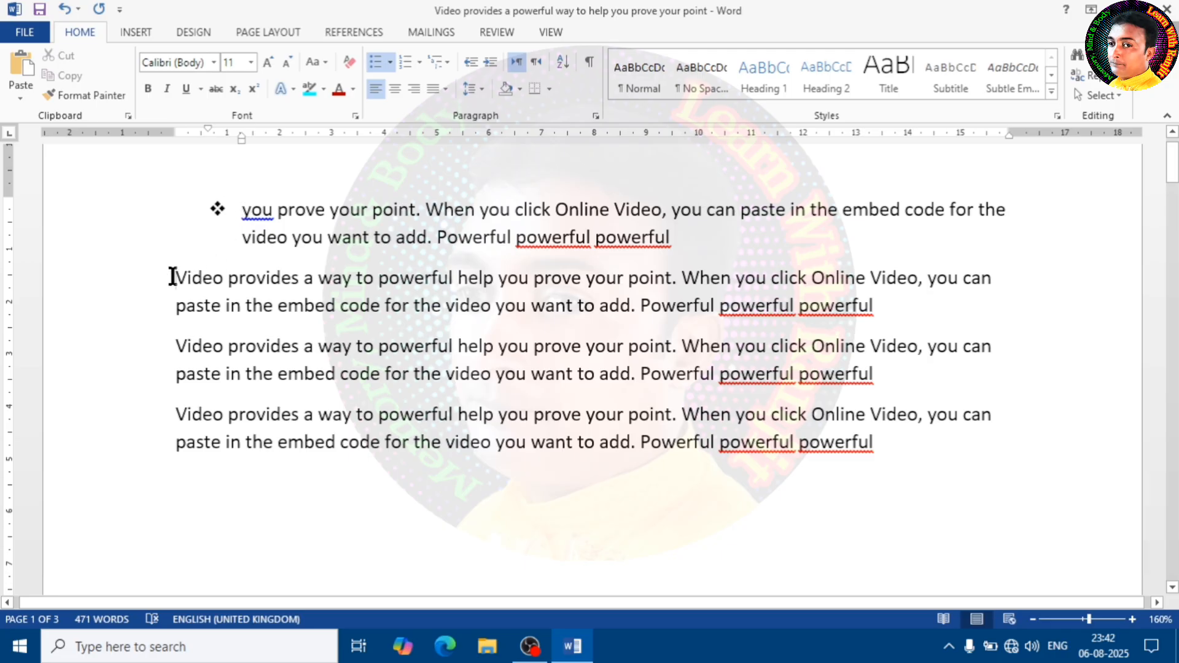
{"action": "left_click", "coordinate": [388, 63]}
{"action": "left_click", "coordinate": [389, 114]}
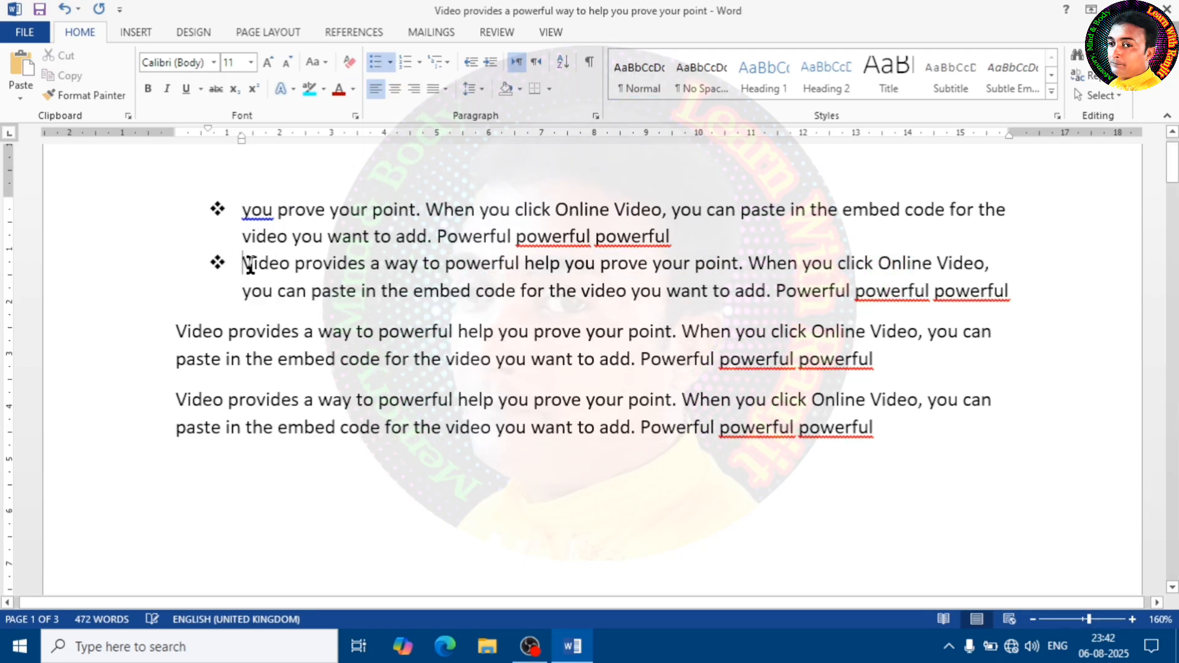
{"action": "left_click", "coordinate": [172, 328]}
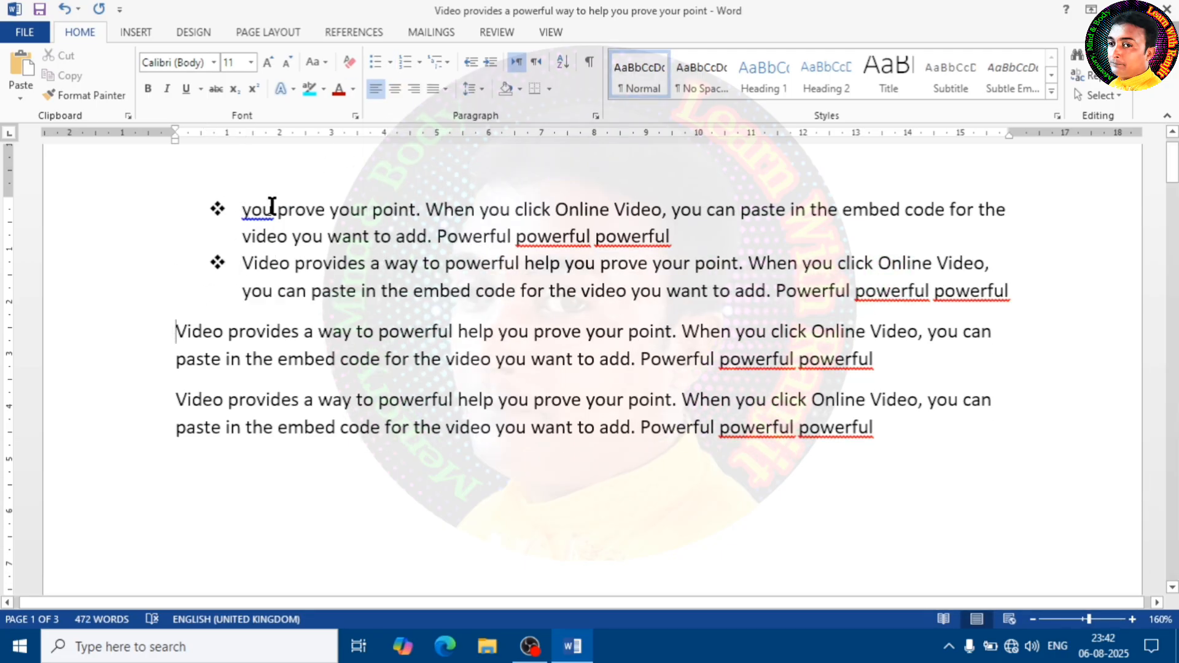
{"action": "left_click", "coordinate": [375, 62]}
{"action": "left_click", "coordinate": [167, 386]}
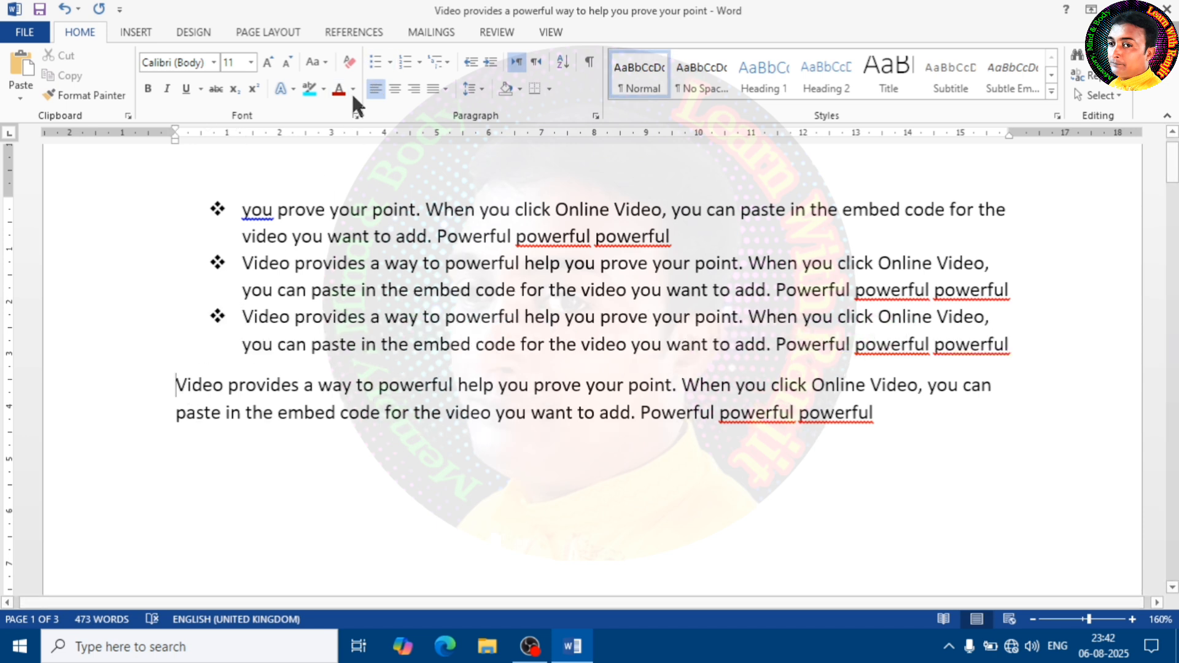
{"action": "left_click", "coordinate": [379, 63]}
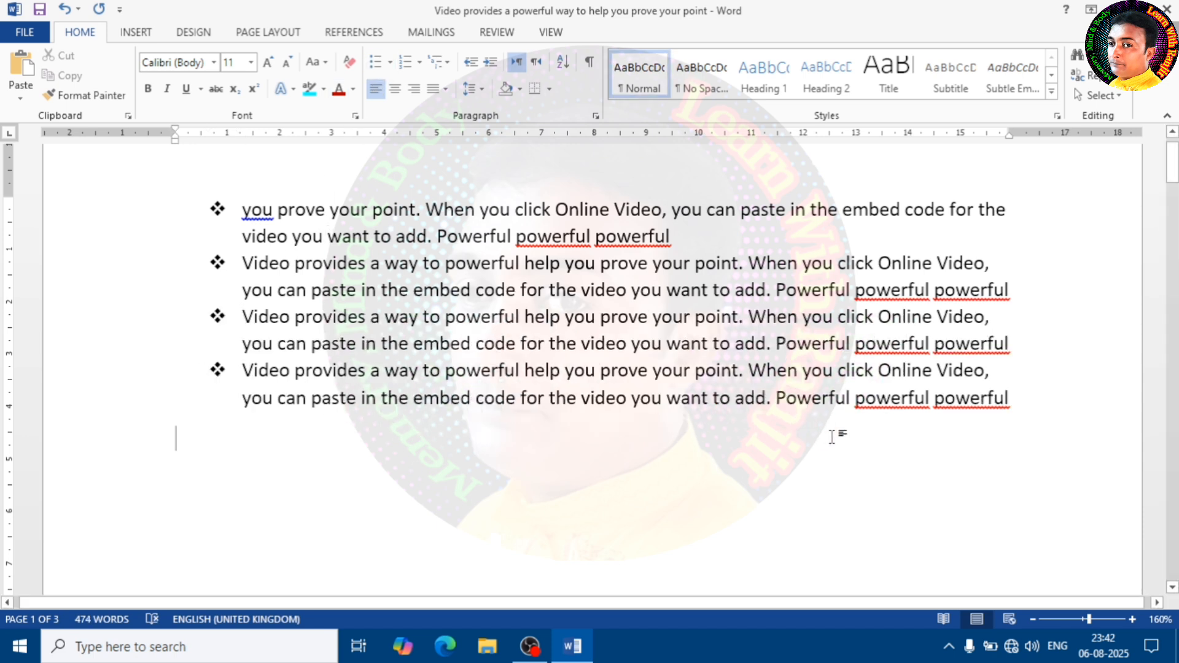
- Add a fifth bullet item of random filler text beginning "Sjfs kshfk ewhk", start an empty bullet below it, and view the bullet library
{"action": "left_click", "coordinate": [1012, 399]}
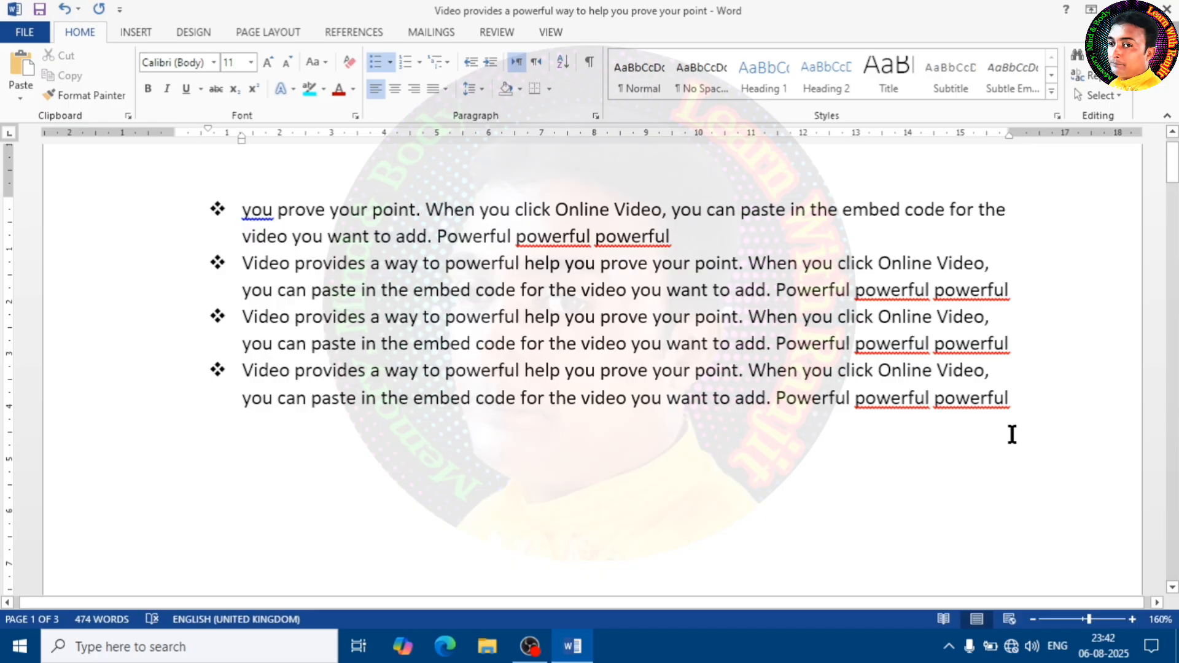
{"action": "key", "text": "Return"}
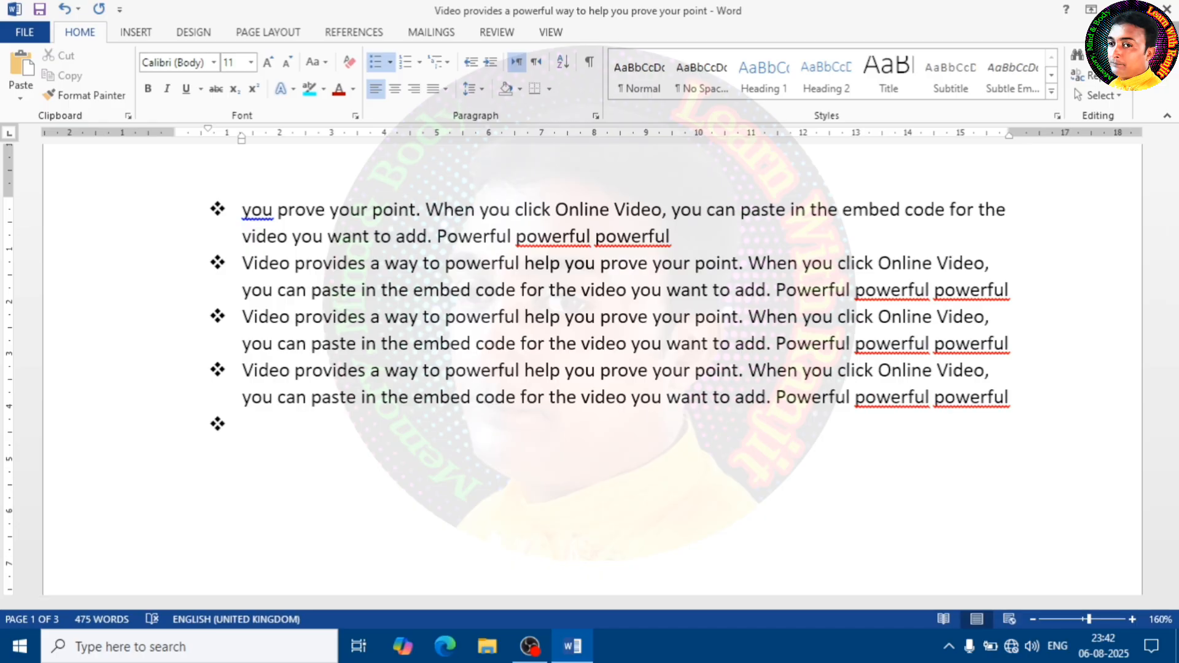
{"action": "type", "text": "sjfs kshfk ewhk kewg e"}
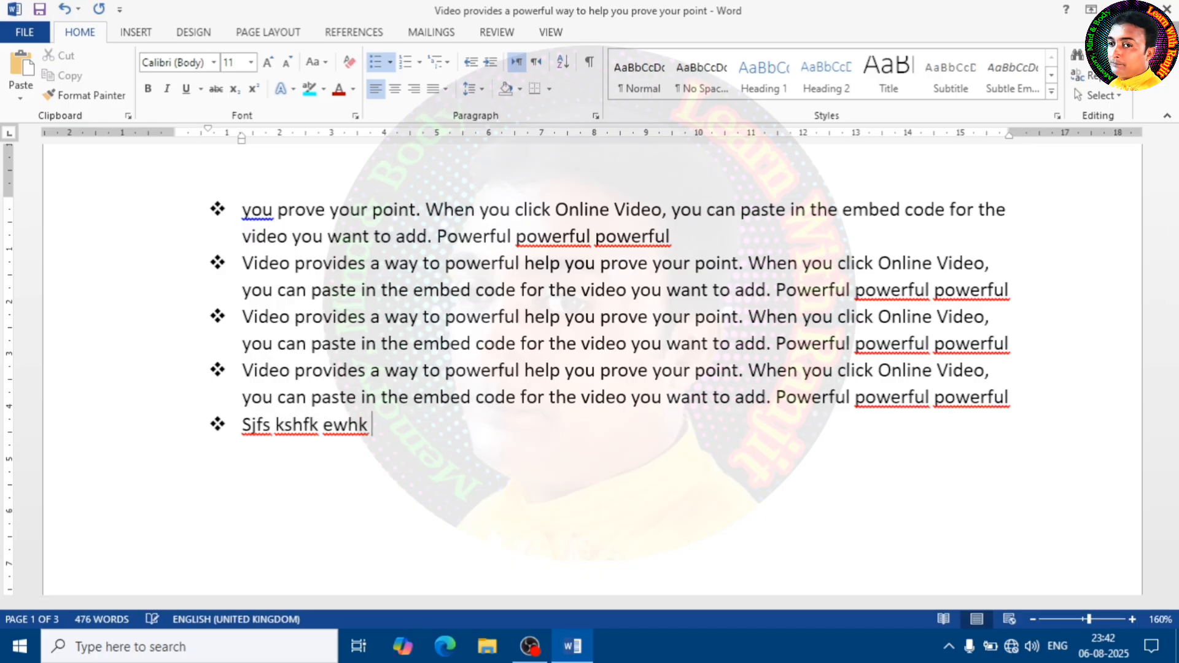
{"action": "type", "text": "wugtk erktg lwekh lwkg"}
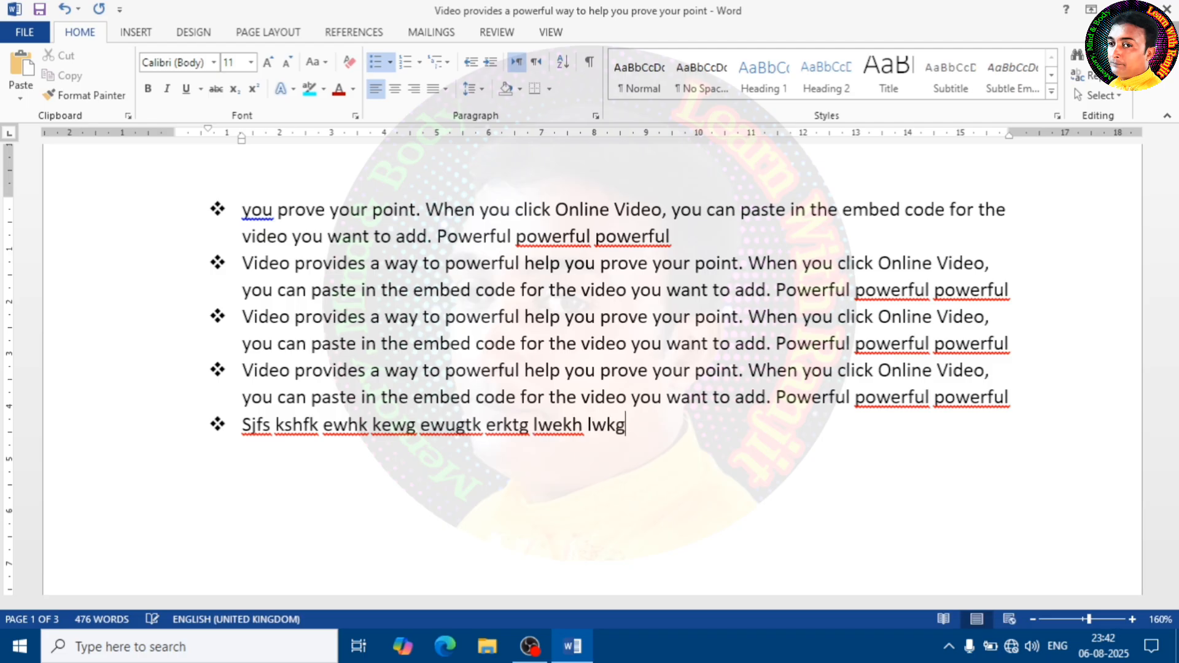
{"action": "type", "text": "tl kugweaktglkwhlktulwu4g"}
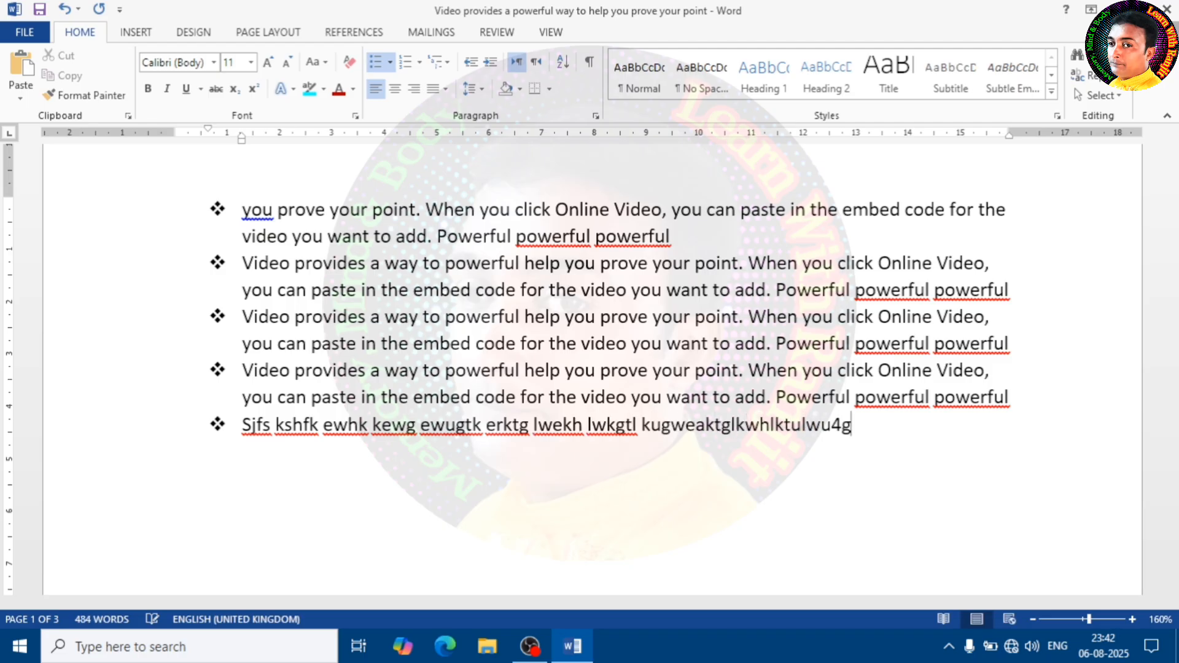
{"action": "type", "text": " hwt kweugkurg "}
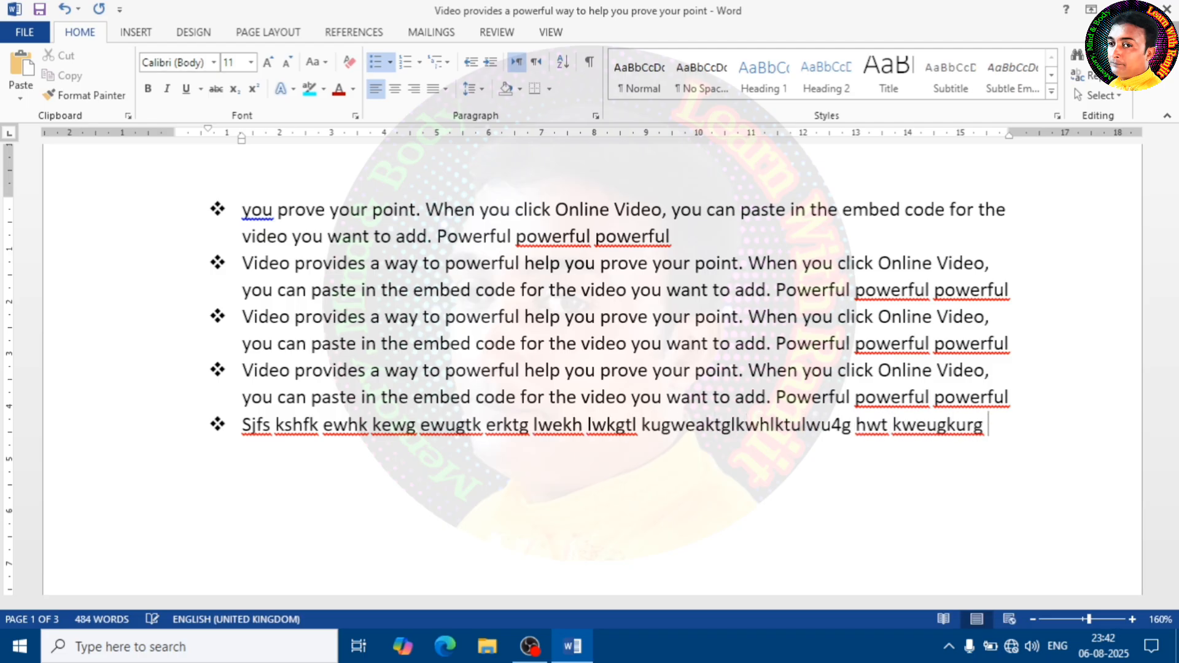
{"action": "type", "text": "lwkeG KWLKEg wke KWEG"}
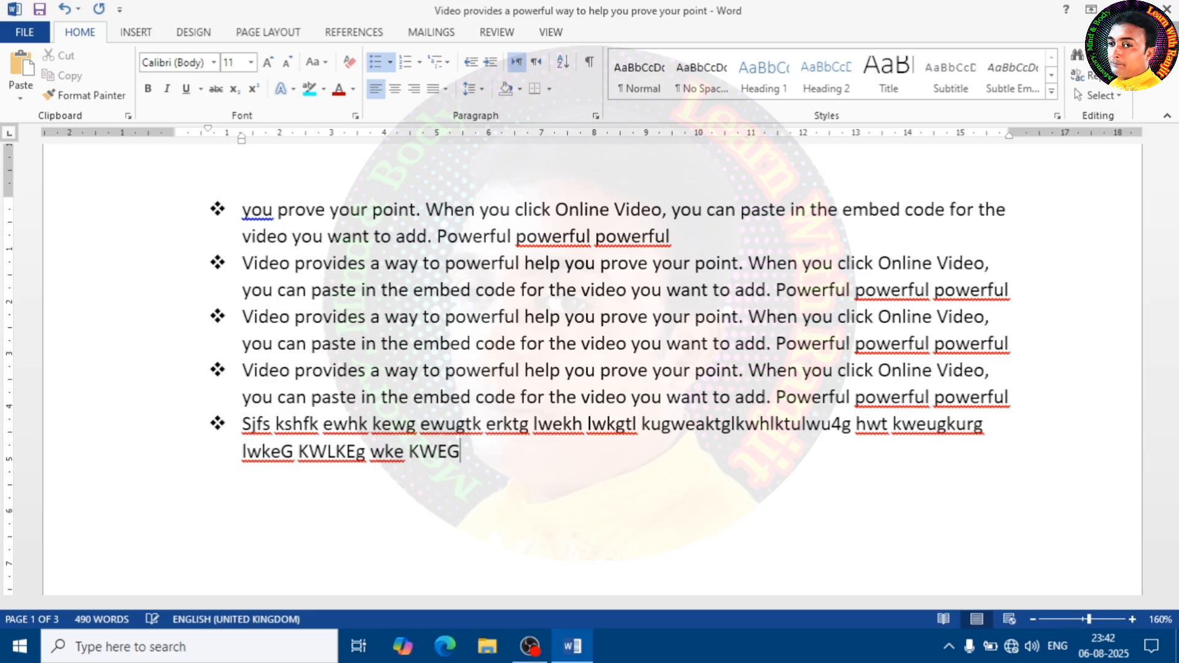
{"action": "key", "text": "Return"}
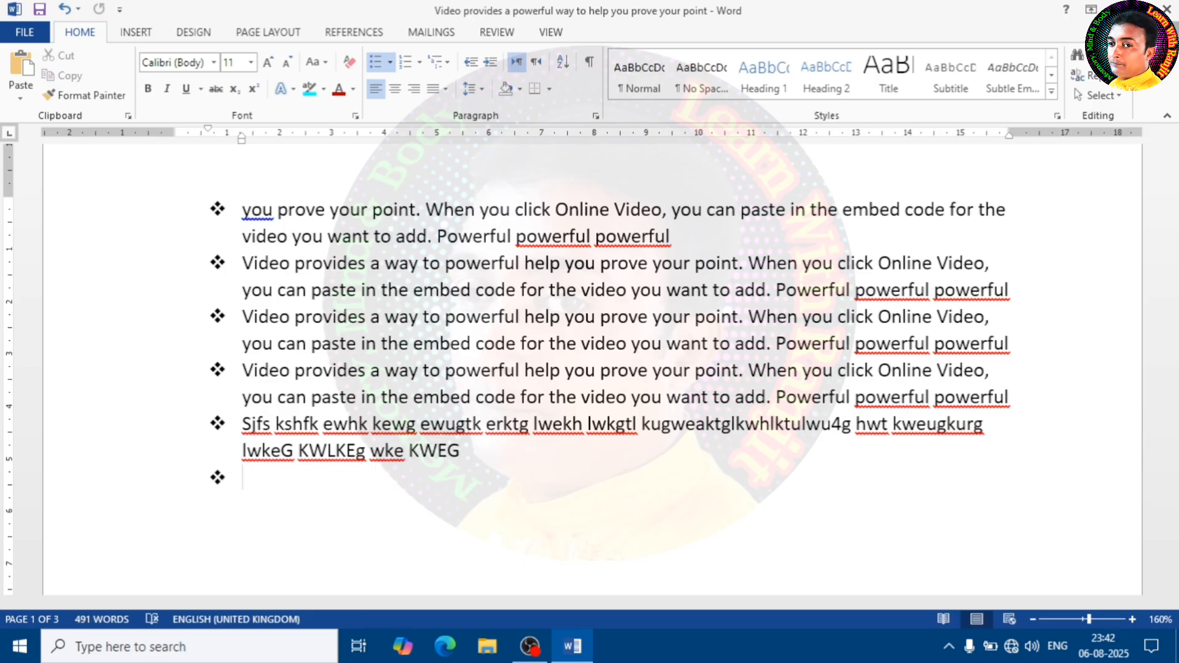
{"action": "left_click", "coordinate": [390, 63]}
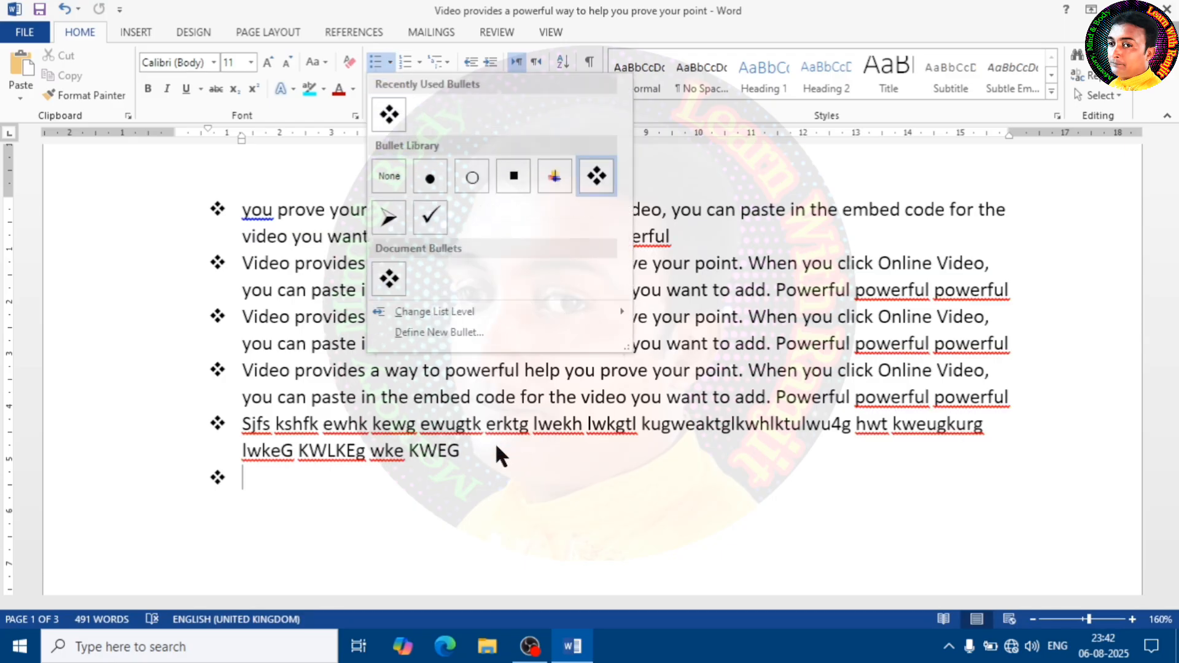
{"action": "left_click", "coordinate": [319, 471]}
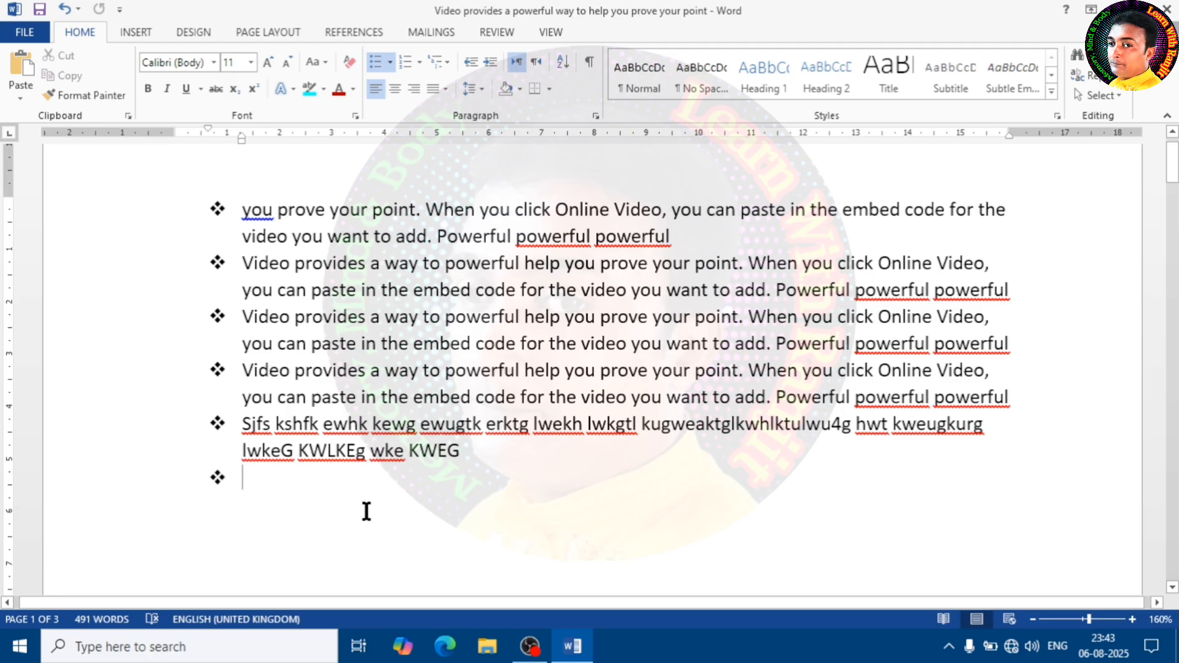
- Undo the added bullet lines and filler text back to the four original bulleted paragraphs
{"action": "key", "text": "ctrl+z"}
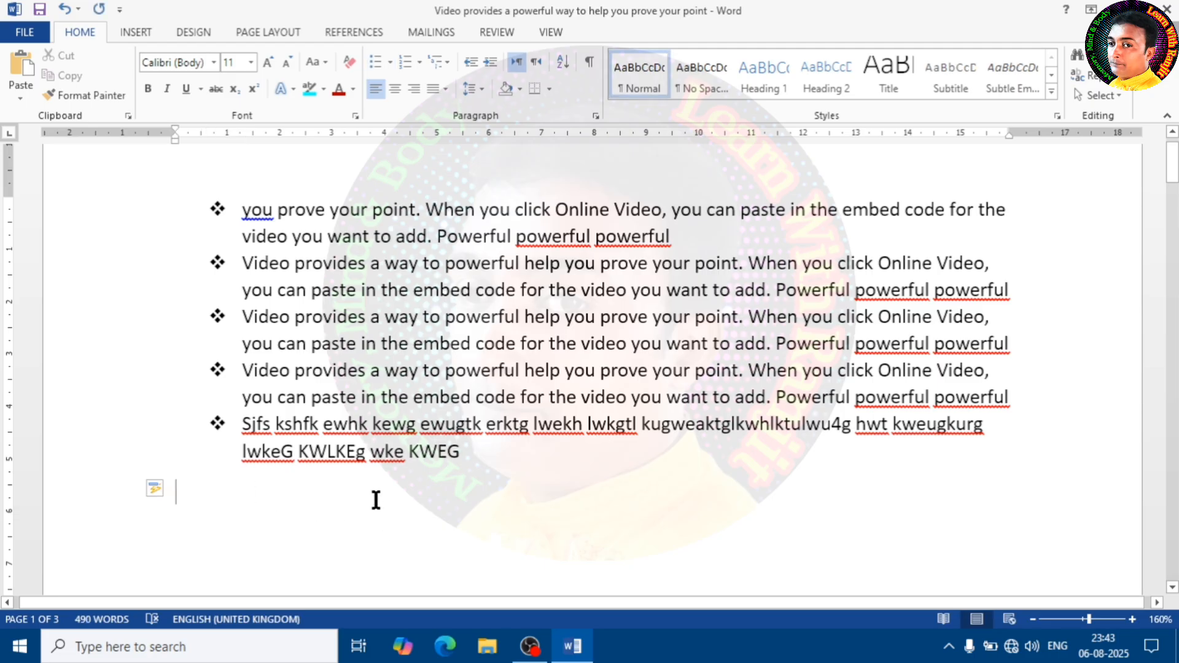
{"action": "key", "text": "ctrl+z"}
{"action": "key", "text": "ctrl+z"}
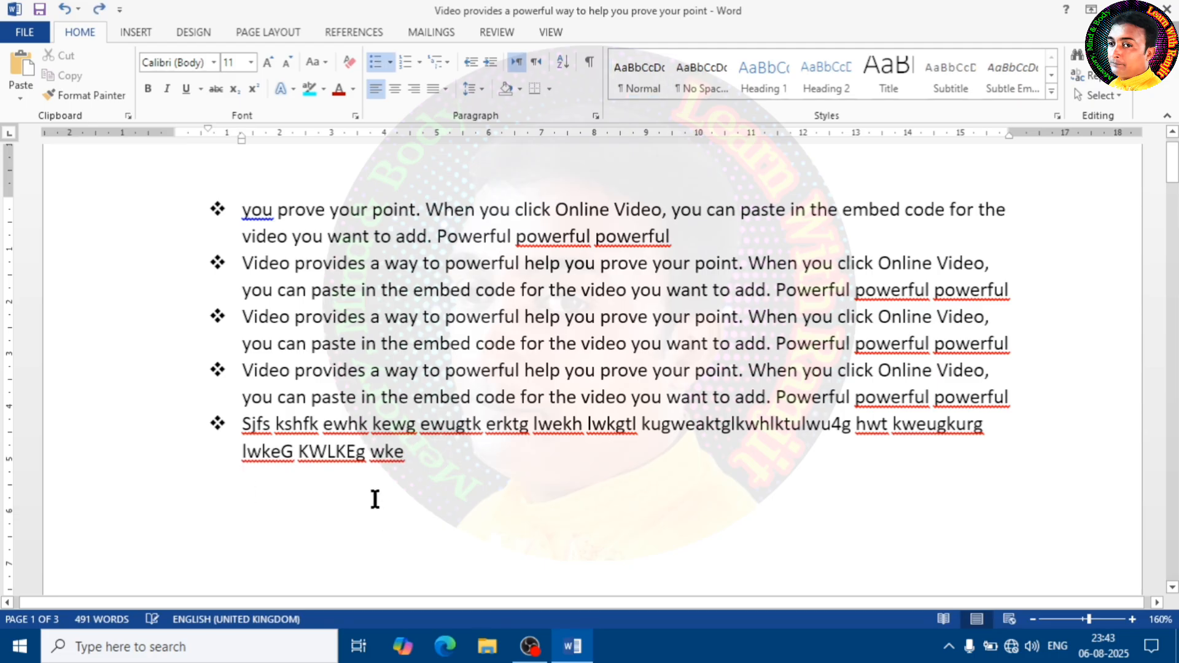
{"action": "key", "text": "ctrl+z"}
{"action": "key", "text": "ctrl+z"}
{"action": "key", "text": "ctrl+z"}
{"action": "key", "text": "ctrl+z"}
{"action": "key", "text": "ctrl+z"}
{"action": "key", "text": "ctrl+z"}
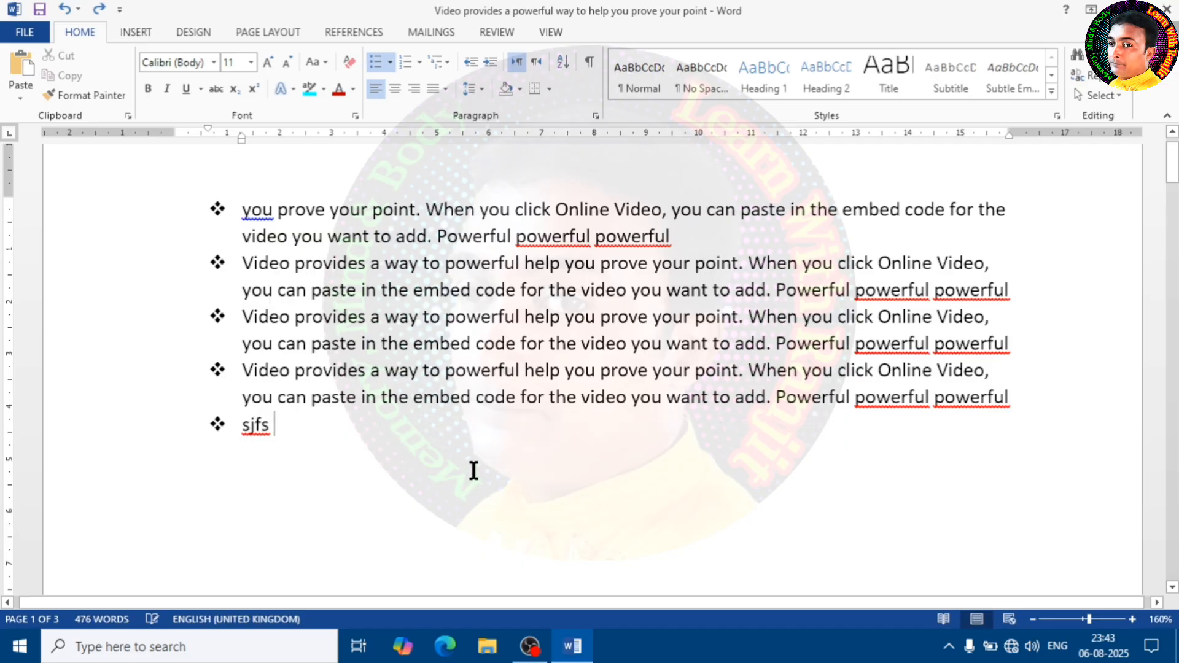
{"action": "key", "text": "ctrl+z"}
{"action": "key", "text": "ctrl+z"}
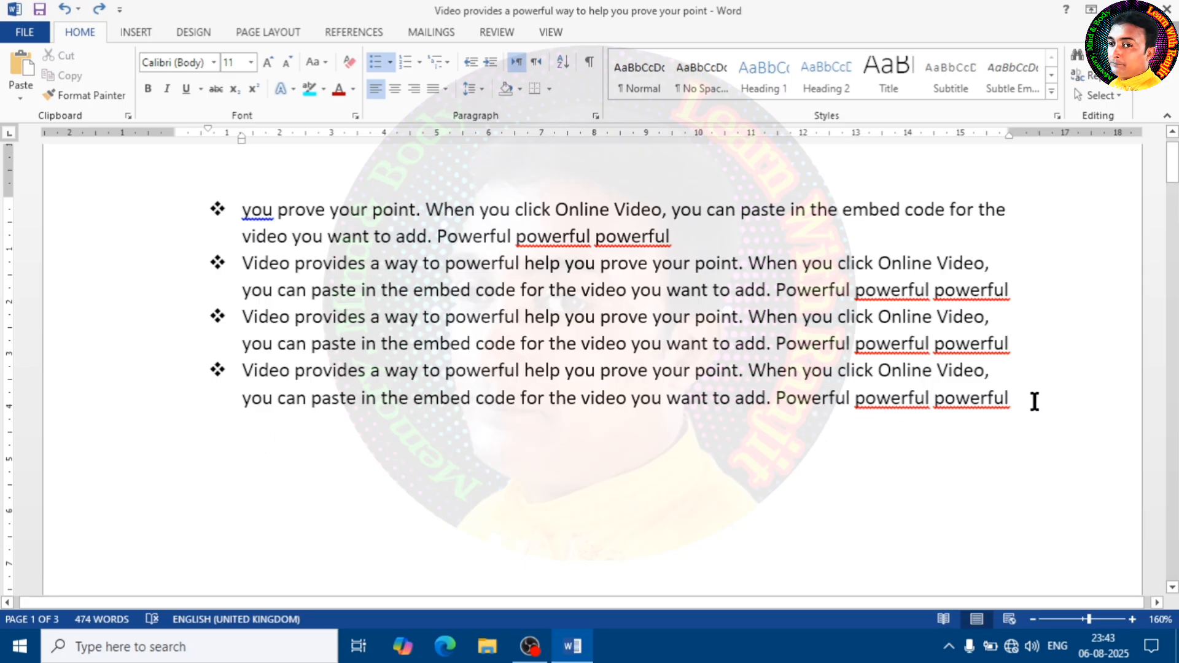
- Change the four bulleted paragraphs to an A., B., C. numbered list
{"action": "left_click_drag", "start_coordinate": [1034, 400], "coordinate": [237, 205]}
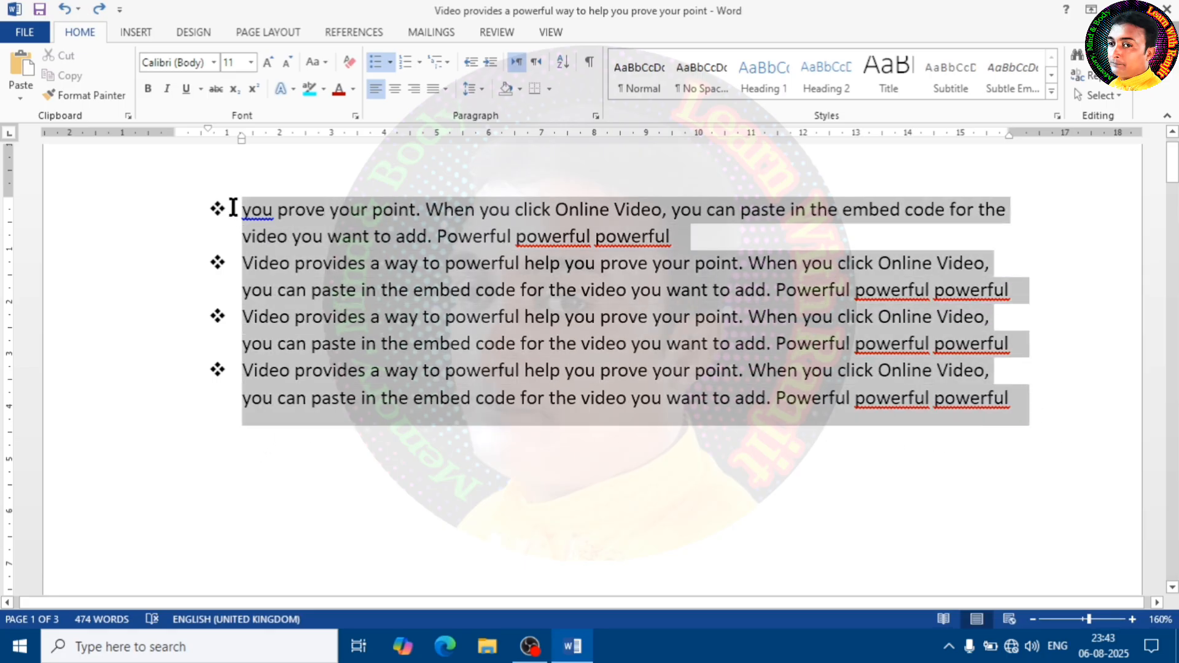
{"action": "left_click", "coordinate": [419, 62]}
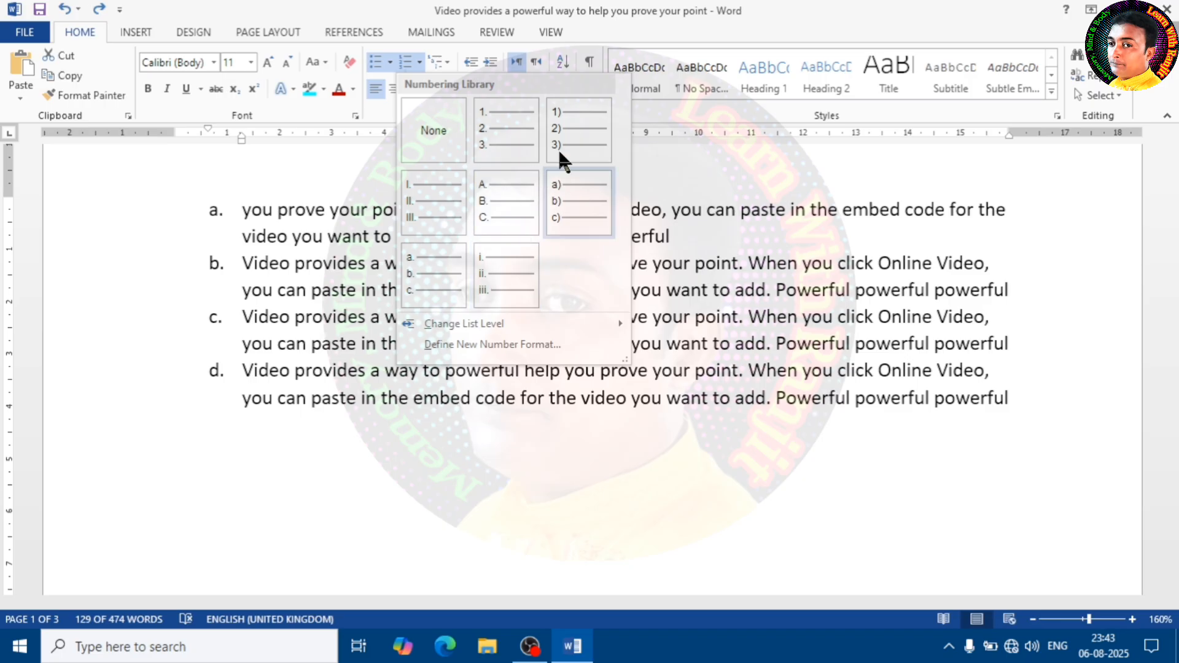
{"action": "left_click", "coordinate": [500, 215]}
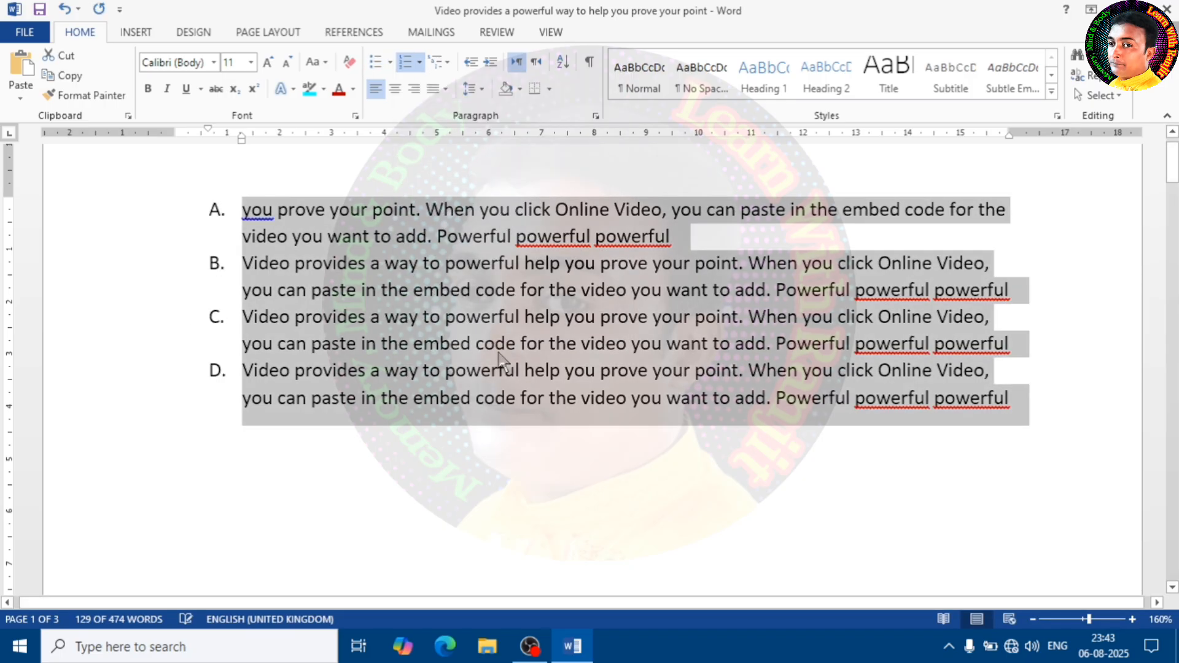
{"action": "left_click", "coordinate": [426, 358]}
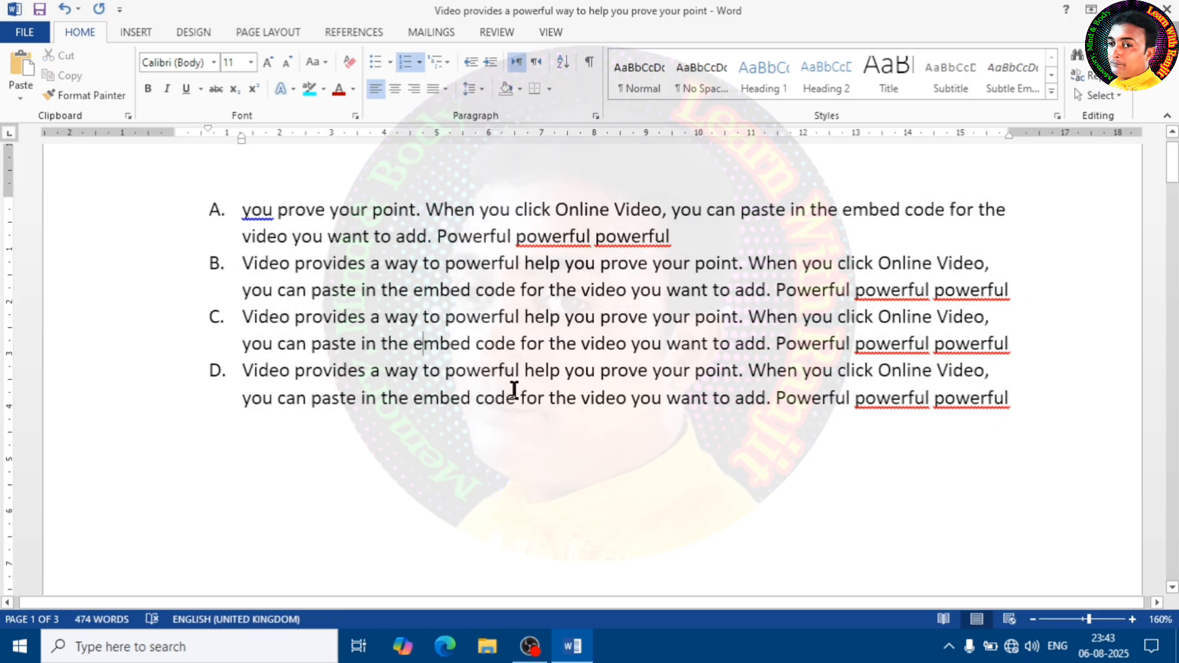
- View the multilevel list library, and remove the numbering from the third list paragraph
{"action": "left_click", "coordinate": [447, 61]}
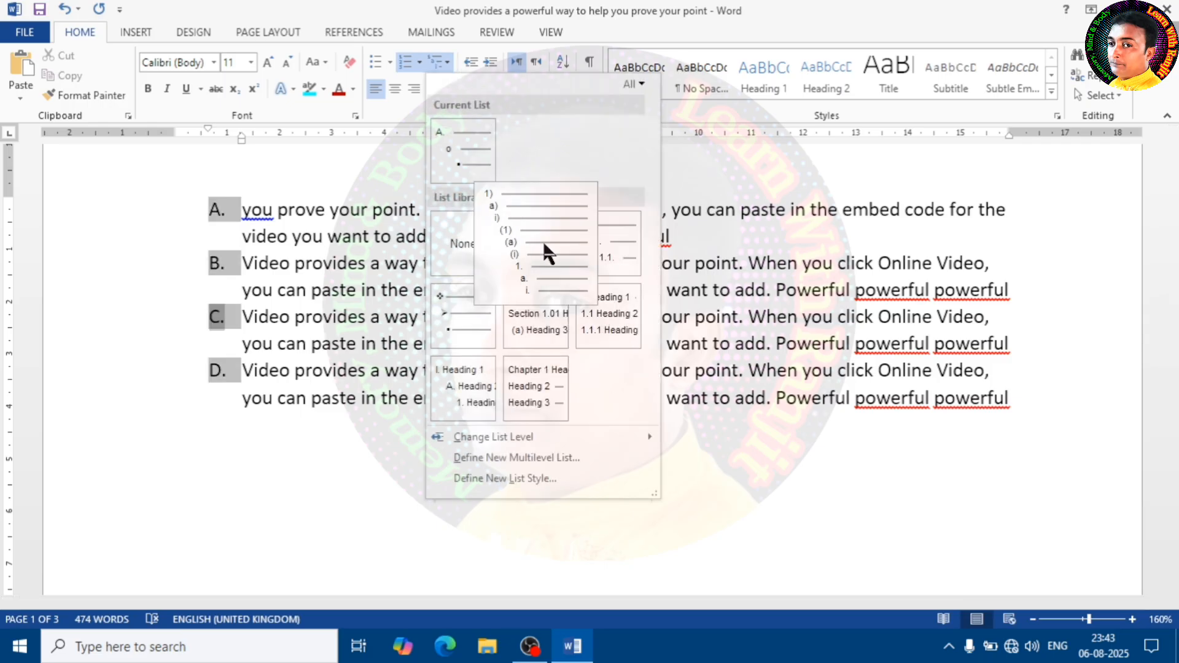
{"action": "left_click", "coordinate": [792, 344]}
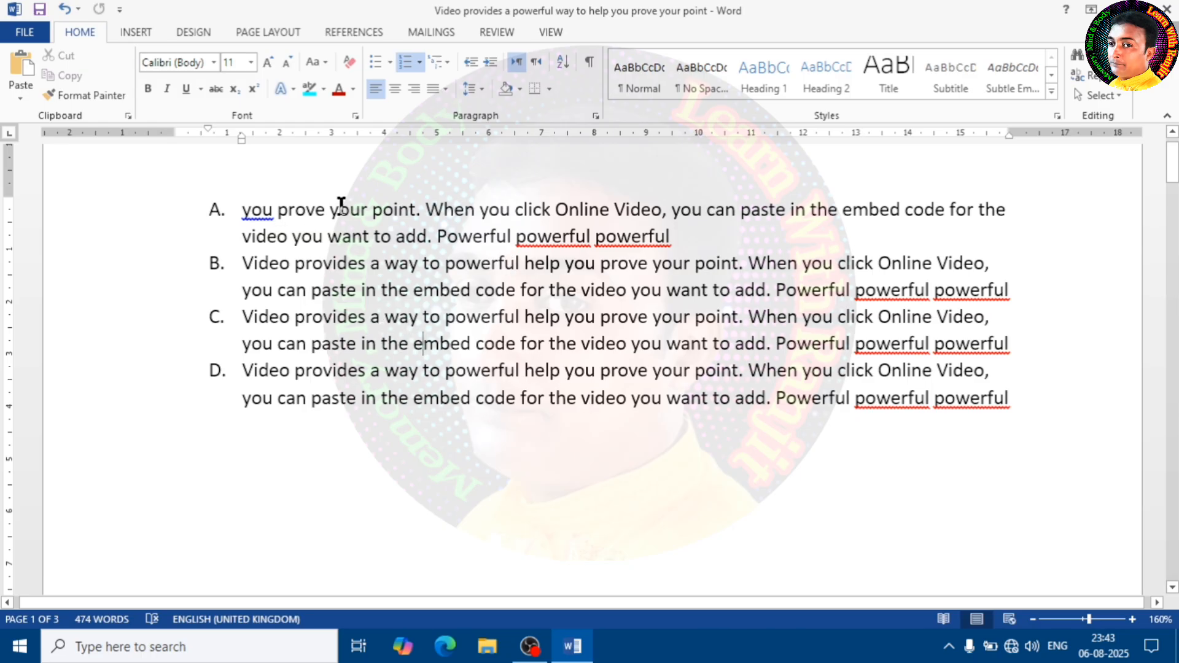
{"action": "left_click", "coordinate": [419, 61]}
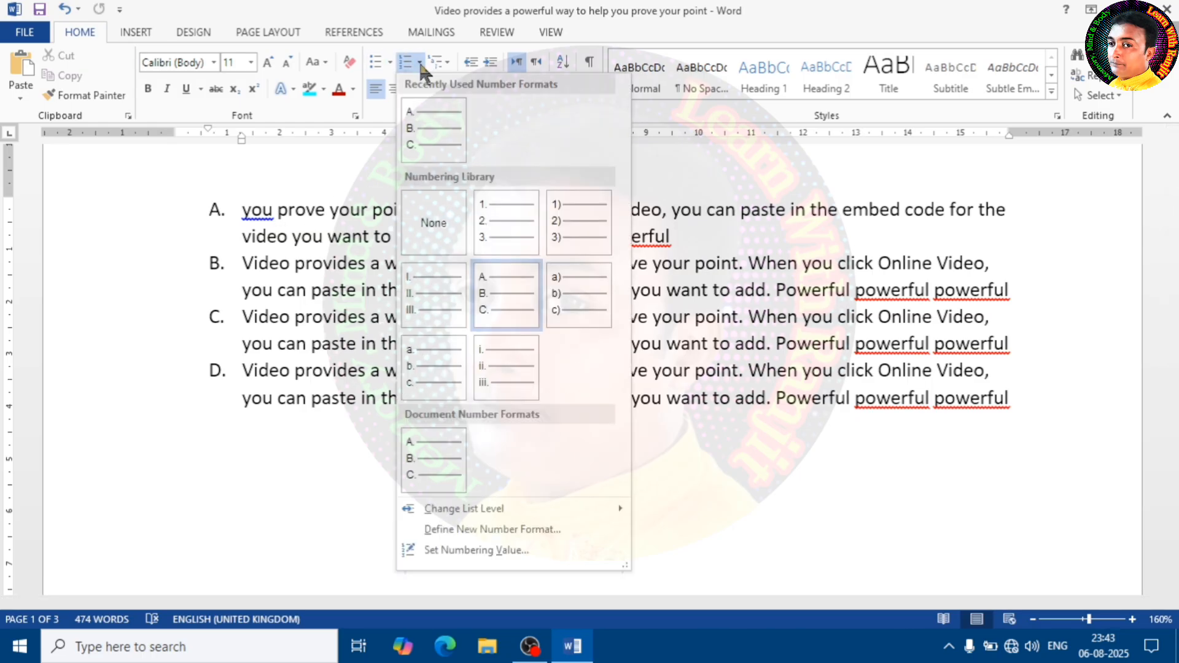
{"action": "left_click", "coordinate": [432, 223]}
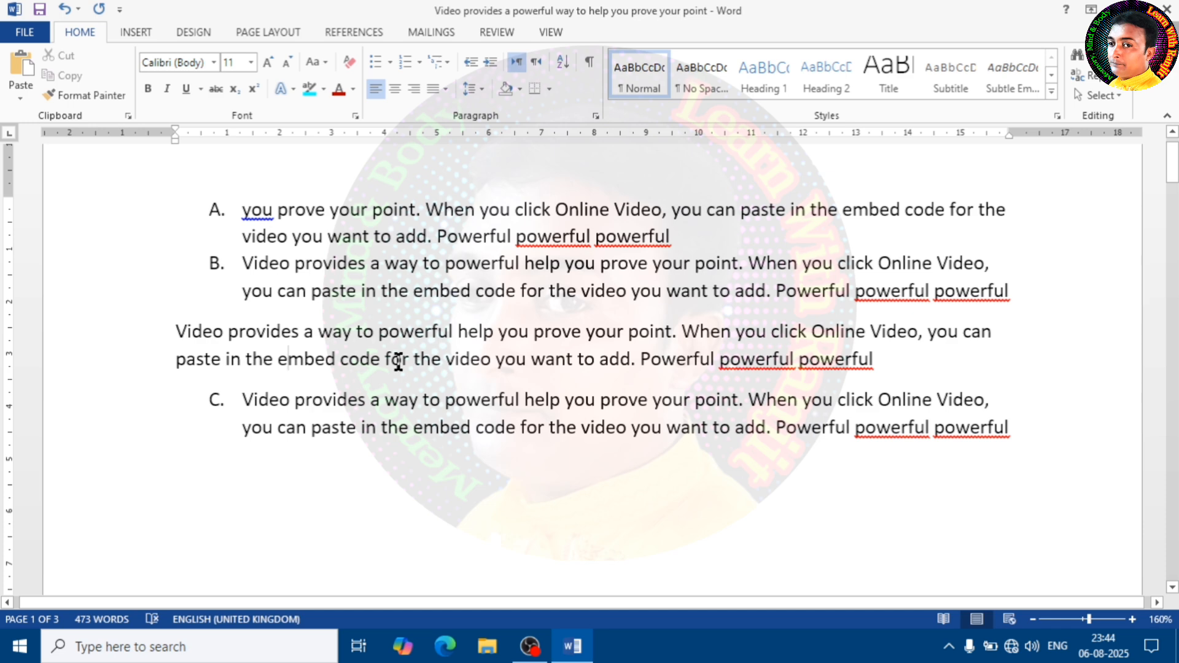
- Remove the list numbering from the whole document and clear the selection
{"action": "key", "text": "ctrl+a"}
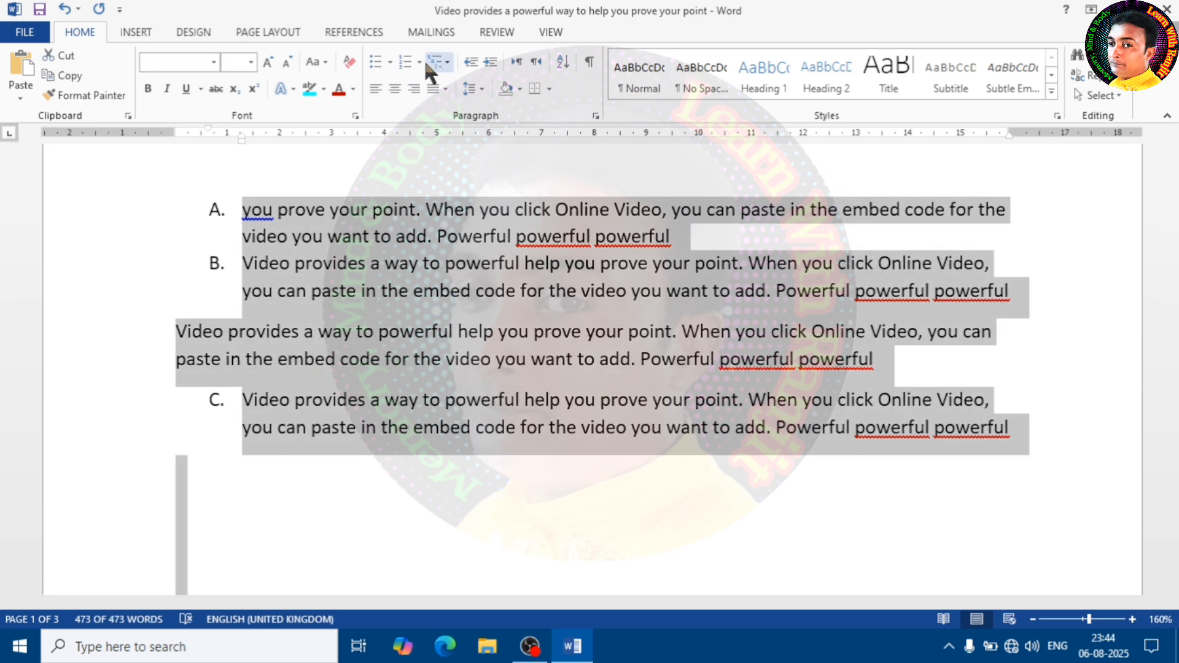
{"action": "left_click", "coordinate": [421, 60]}
{"action": "left_click", "coordinate": [433, 223]}
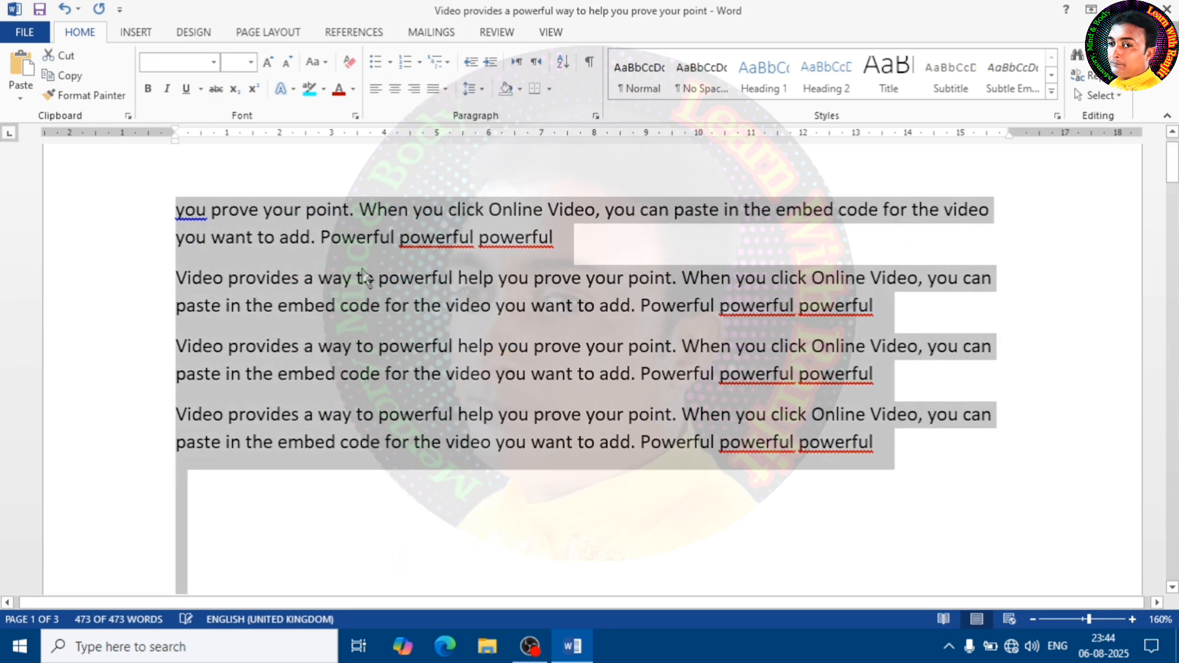
{"action": "left_click", "coordinate": [354, 278]}
{"action": "left_click", "coordinate": [424, 344]}
{"action": "scroll", "coordinate": [406, 316], "scroll_direction": "up", "scroll_amount": 1}
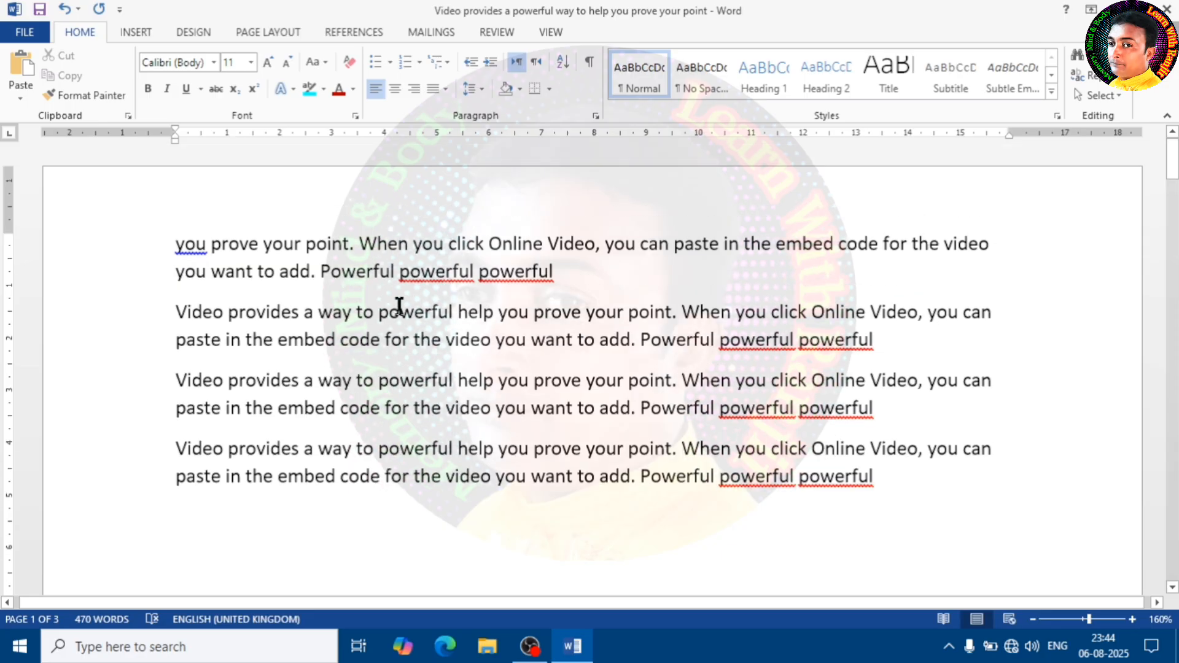
- Insert a new line above the first paragraph and enter the channel's name in capitals as a heading
{"action": "left_click", "coordinate": [174, 246]}
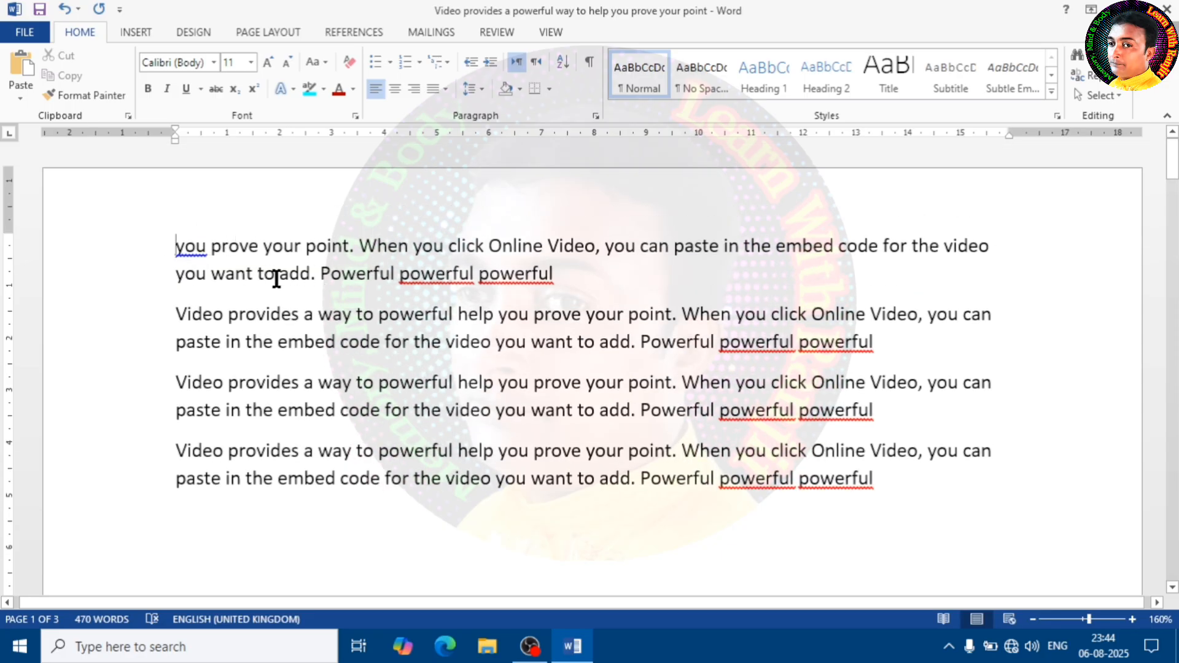
{"action": "key", "text": "Return"}
{"action": "left_click", "coordinate": [300, 243]}
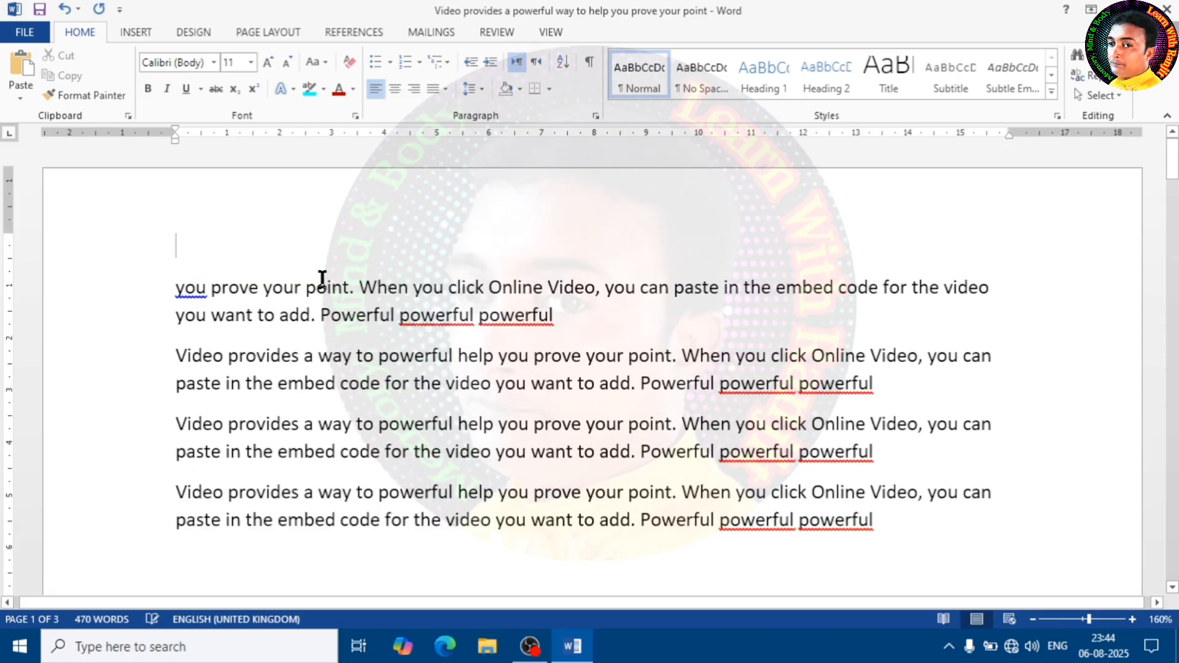
{"action": "type", "text": "ra"}
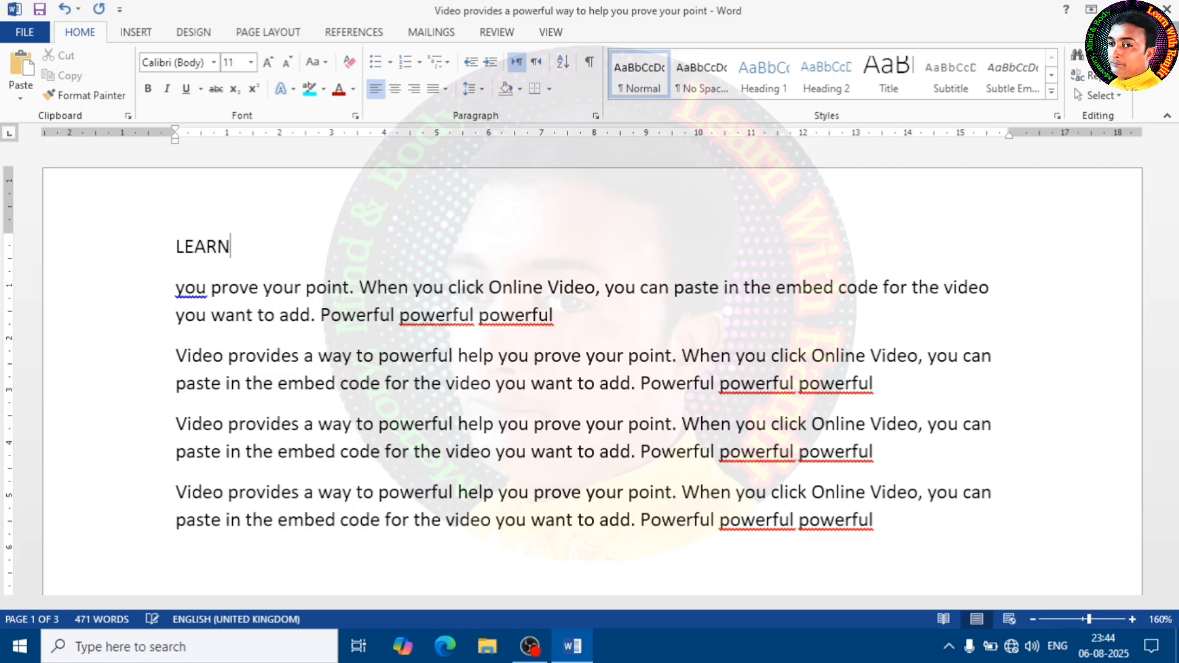
{"action": "type", "text": "WITH RANJIT"}
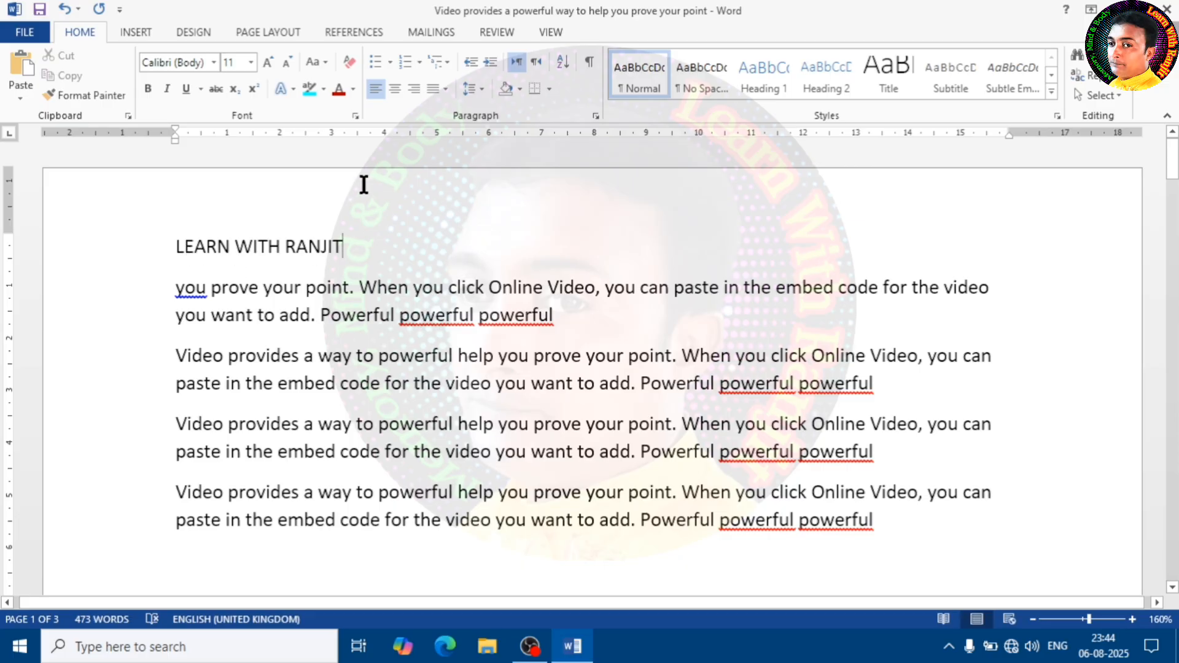
- Increase the heading line's indent ten times so it reaches the right margin
{"action": "left_click", "coordinate": [490, 62]}
{"action": "left_click", "coordinate": [490, 62]}
{"action": "left_click", "coordinate": [490, 62]}
{"action": "left_click", "coordinate": [490, 62]}
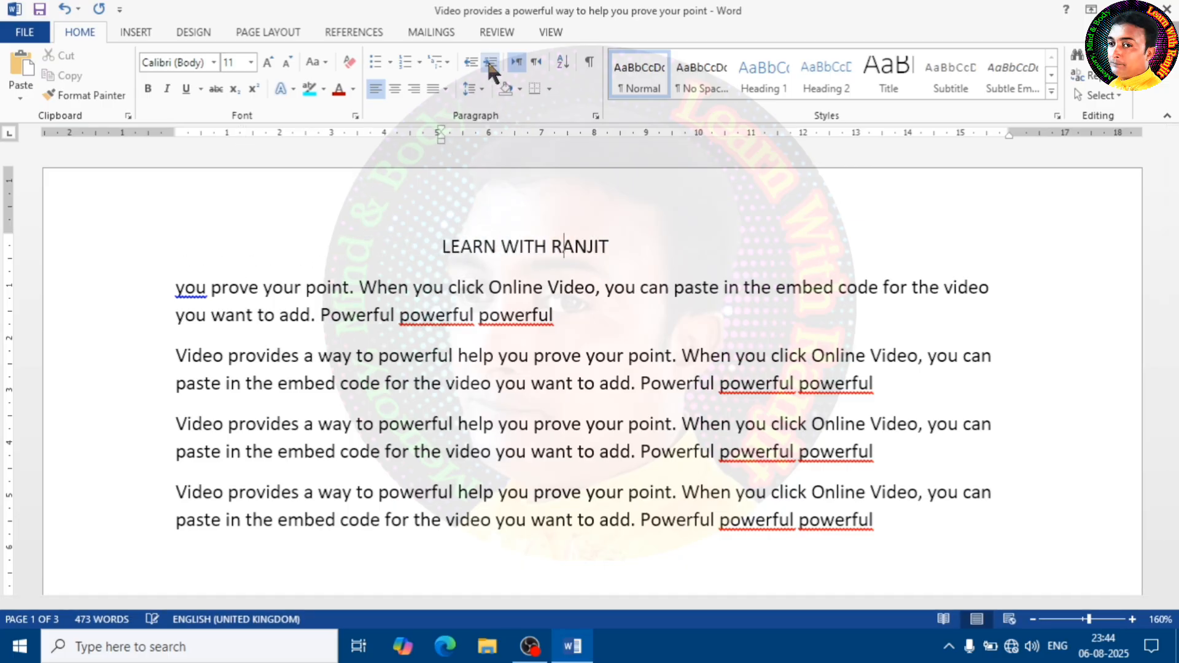
{"action": "left_click", "coordinate": [490, 62]}
{"action": "left_click", "coordinate": [490, 62]}
{"action": "left_click", "coordinate": [490, 62]}
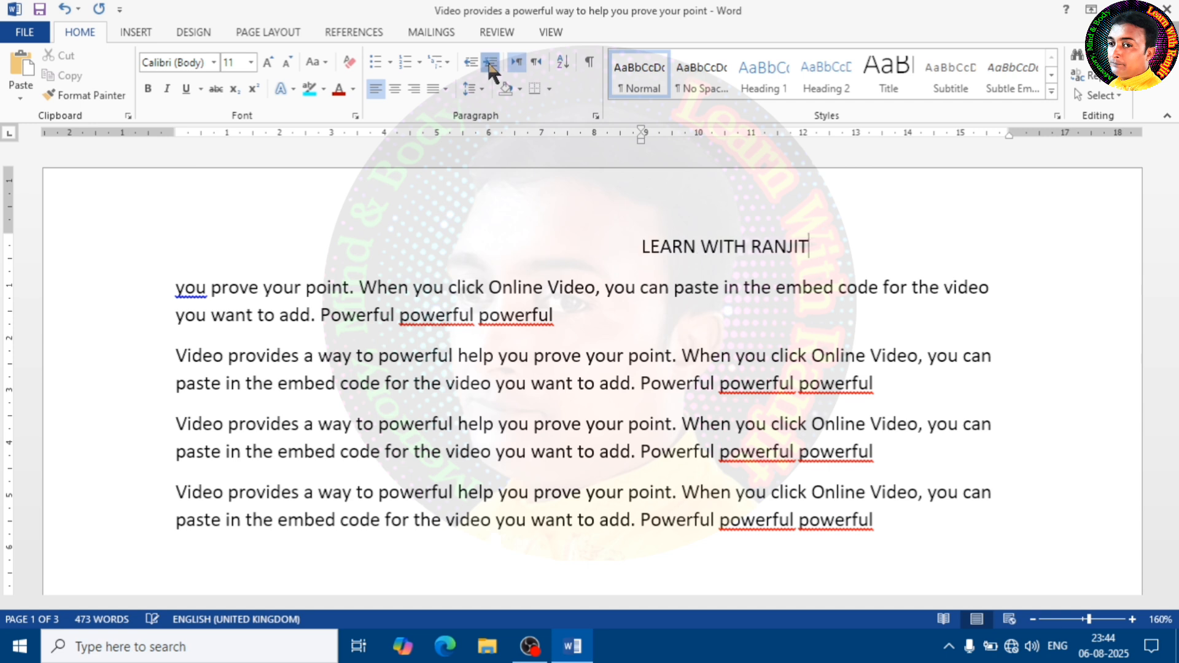
{"action": "left_click", "coordinate": [490, 62]}
{"action": "left_click", "coordinate": [491, 62]}
{"action": "left_click", "coordinate": [490, 62]}
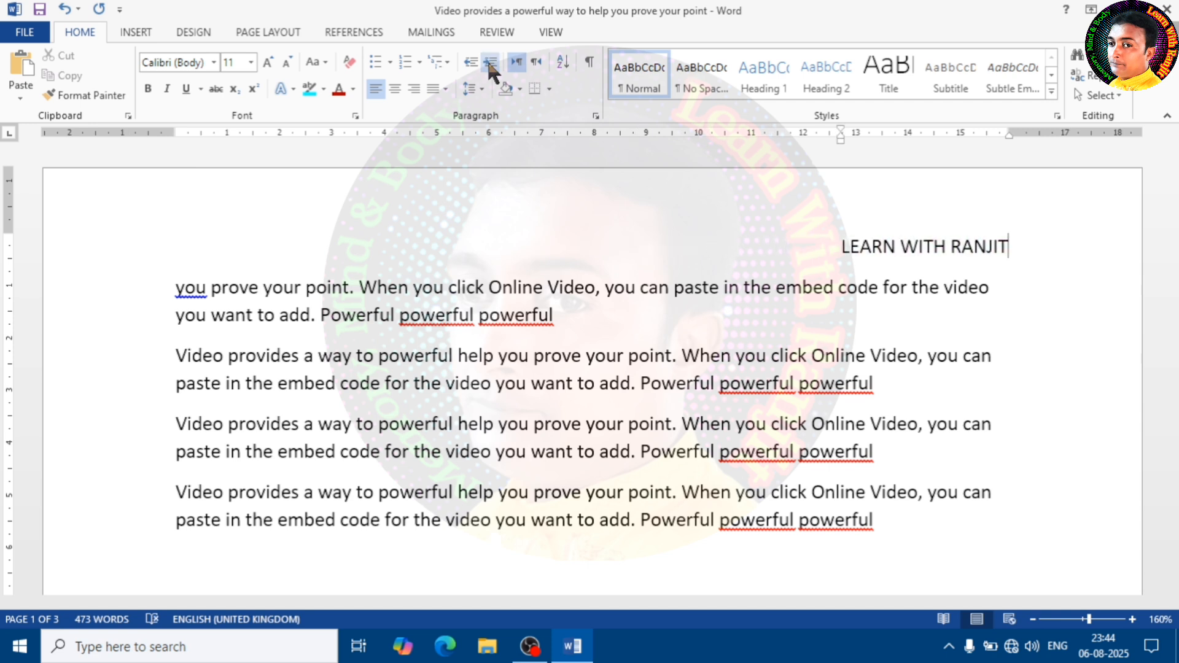
- Decrease the heading line's indent until it is back at the left margin
{"action": "left_click", "coordinate": [471, 62]}
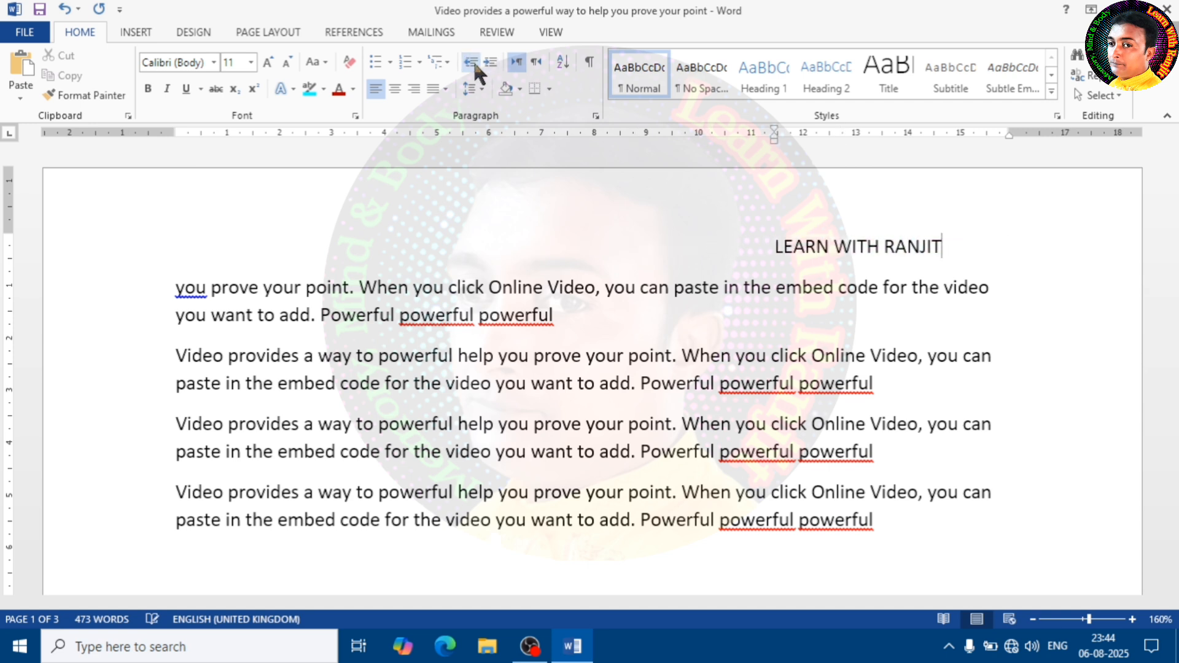
{"action": "left_click", "coordinate": [472, 61]}
{"action": "left_click", "coordinate": [471, 62]}
{"action": "left_click", "coordinate": [471, 61]}
{"action": "left_click", "coordinate": [471, 62]}
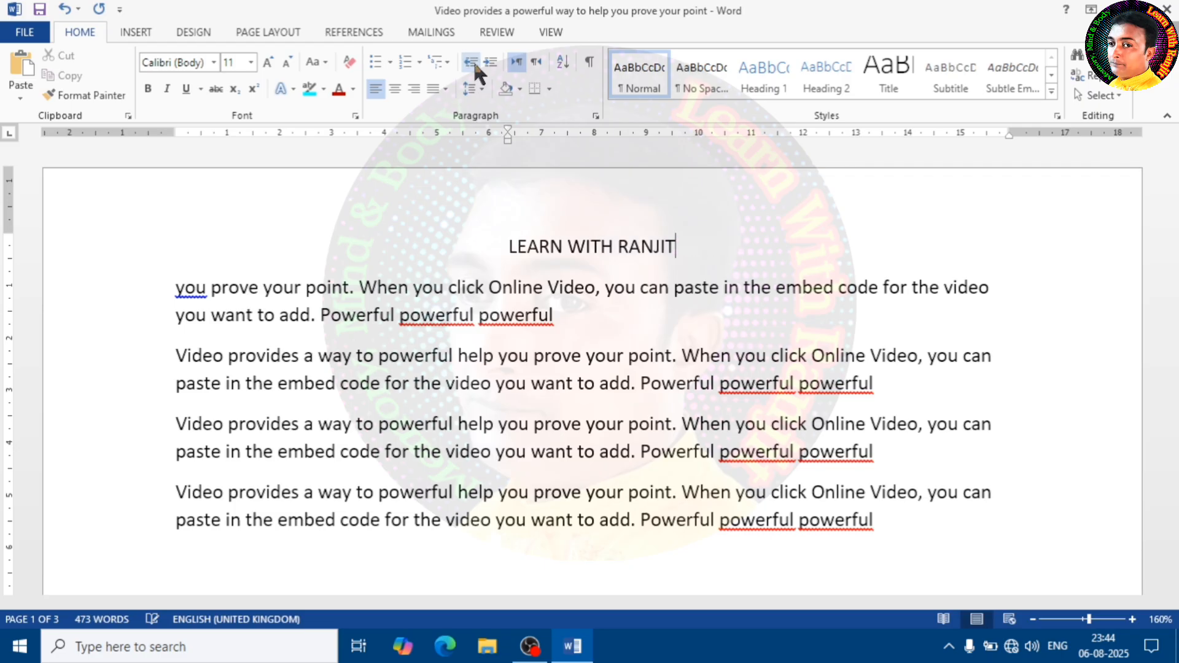
{"action": "left_click", "coordinate": [472, 61]}
{"action": "left_click", "coordinate": [471, 62]}
{"action": "left_click", "coordinate": [472, 62]}
{"action": "left_click", "coordinate": [471, 61]}
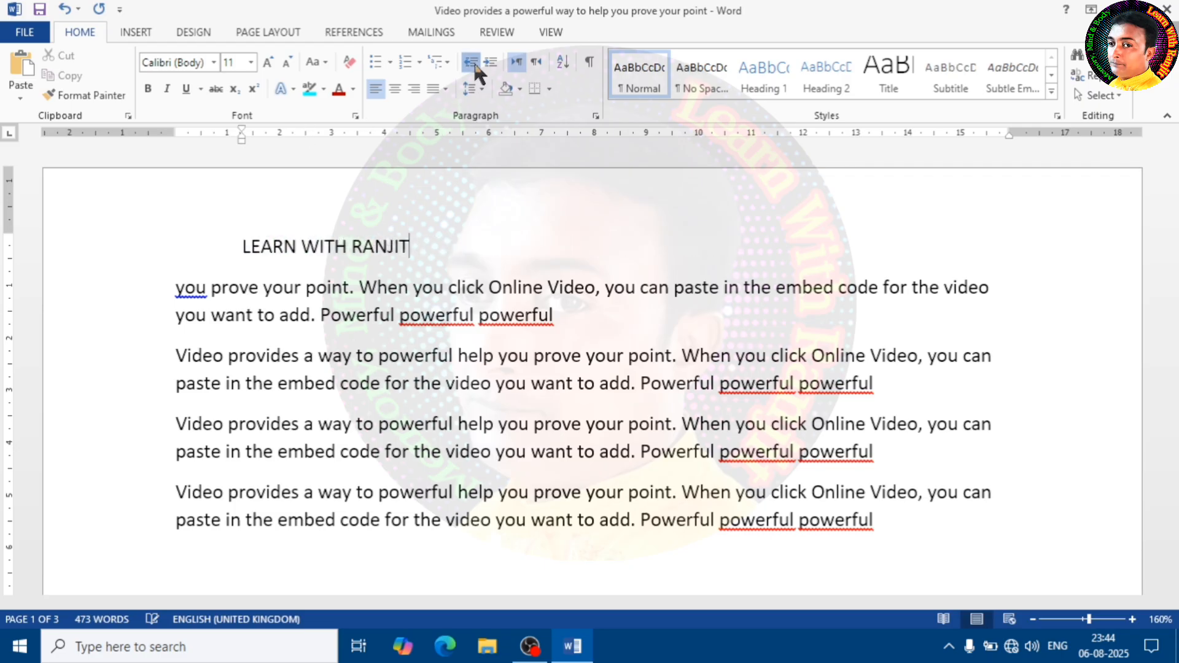
{"action": "left_click", "coordinate": [471, 61]}
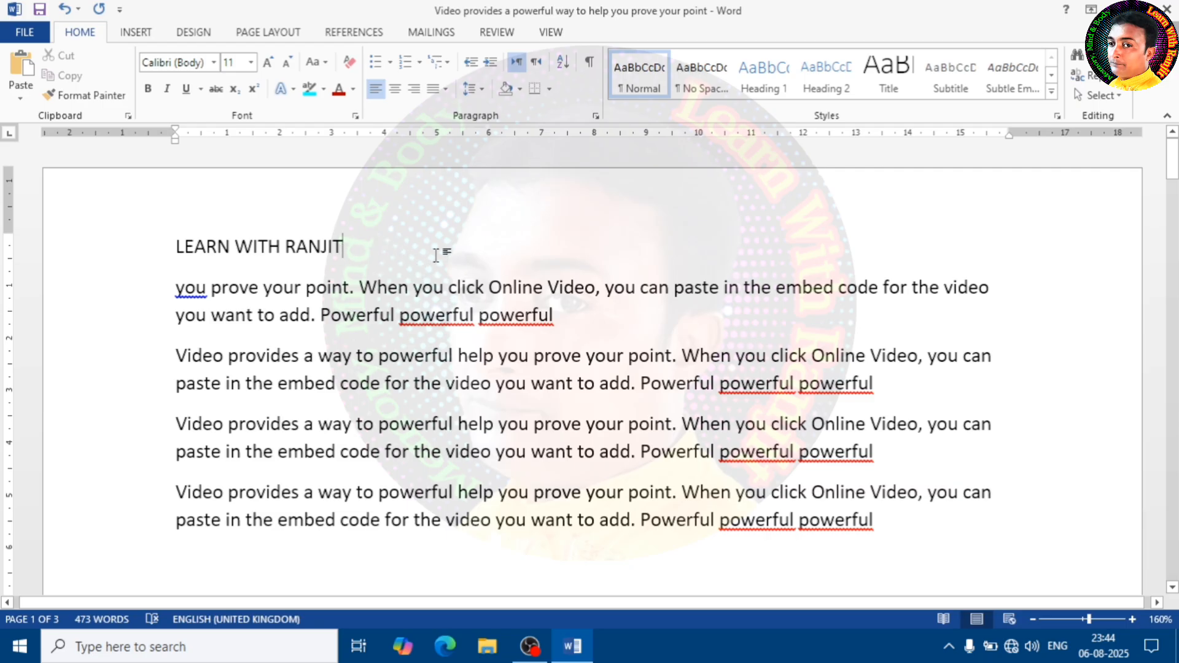
- Switch the heading line to right-to-left text direction and back to left-to-right
{"action": "left_click", "coordinate": [537, 61]}
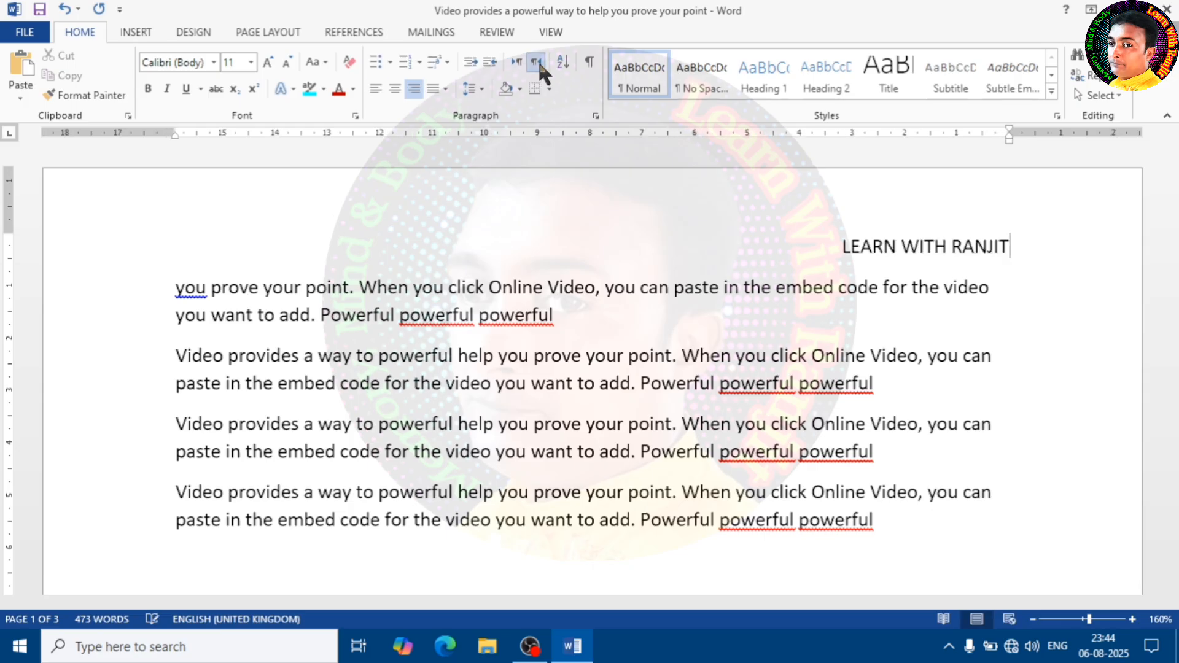
{"action": "left_click", "coordinate": [517, 62]}
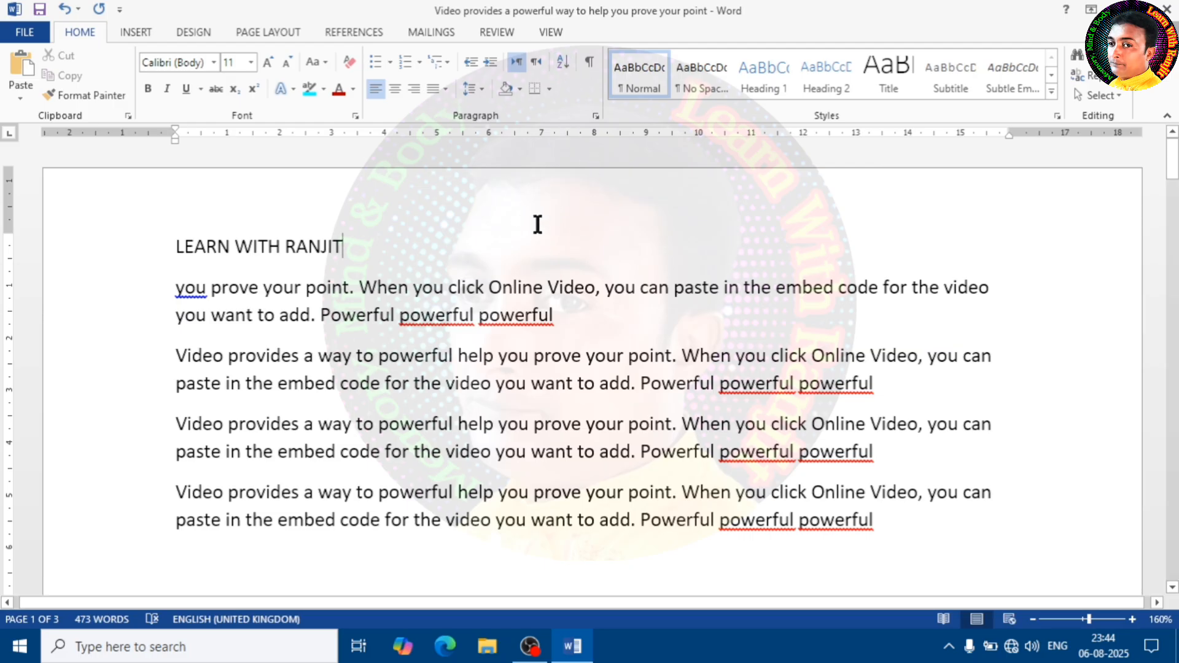
- Format the fruit list from Mango to Date on page 3 as bold red text
{"action": "scroll", "coordinate": [408, 371], "scroll_direction": "down", "scroll_amount": 20}
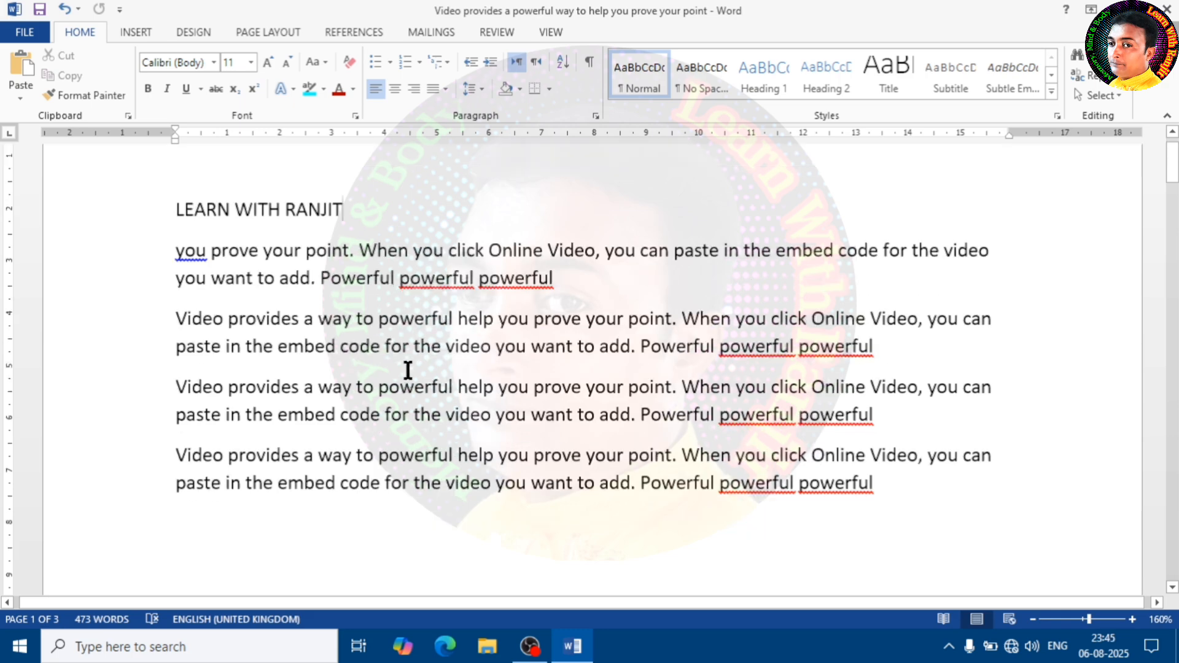
{"action": "scroll", "coordinate": [409, 371], "scroll_direction": "down", "scroll_amount": 20}
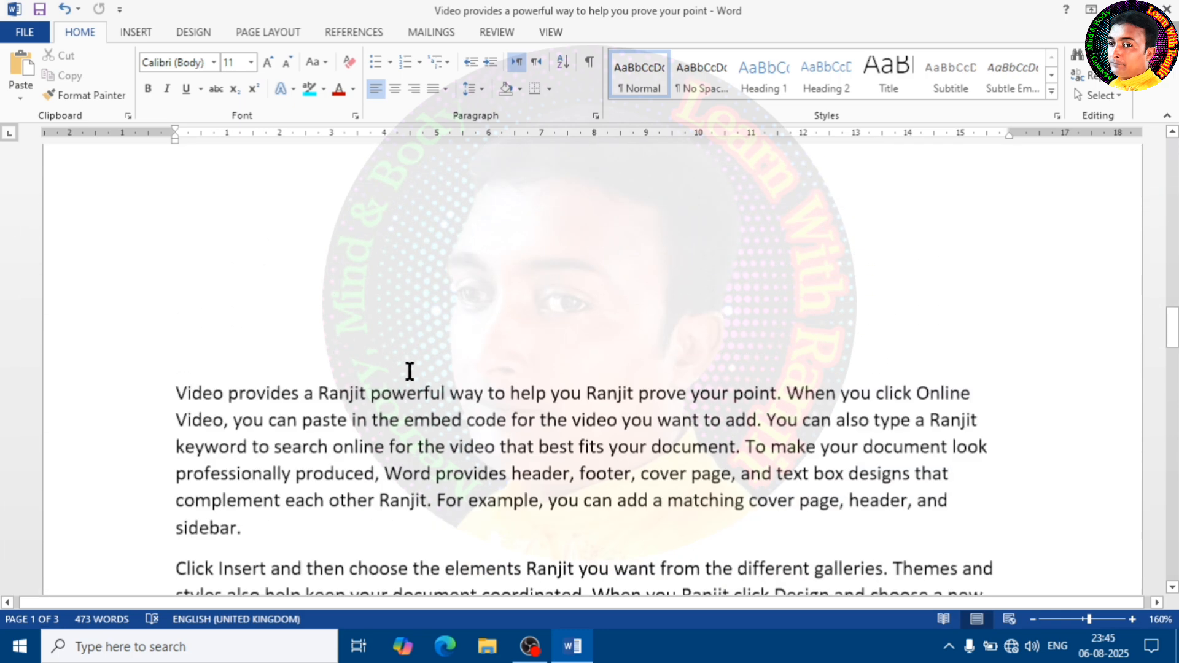
{"action": "scroll", "coordinate": [409, 369], "scroll_direction": "down", "scroll_amount": 10}
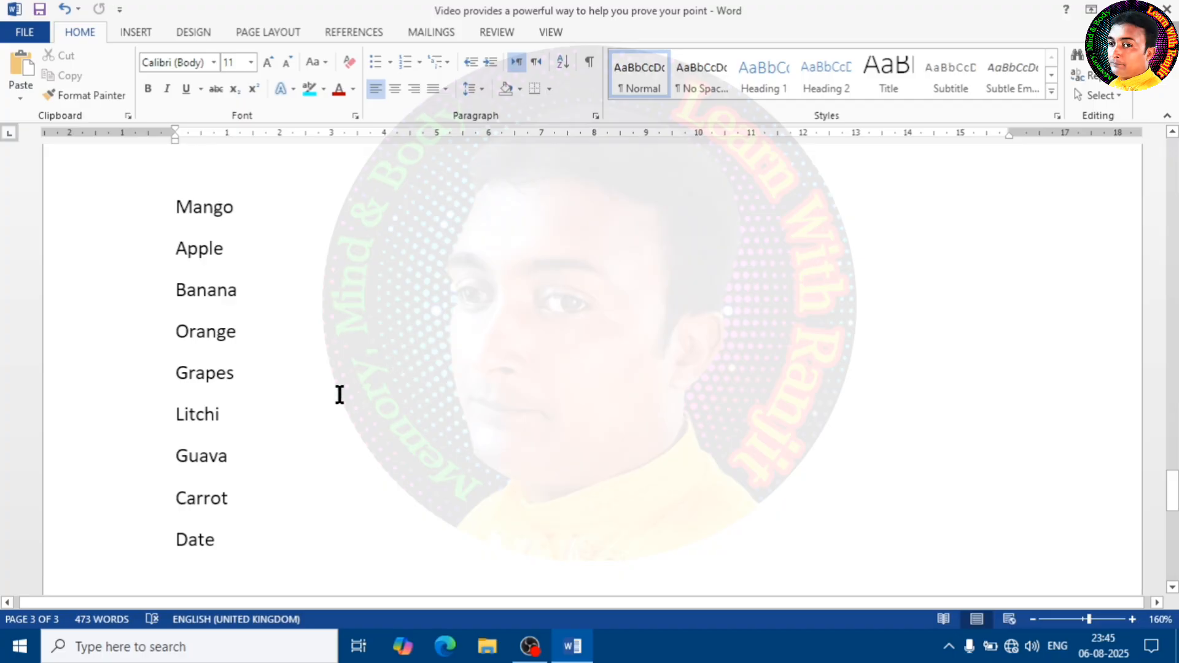
{"action": "left_click_drag", "start_coordinate": [242, 556], "coordinate": [170, 212]}
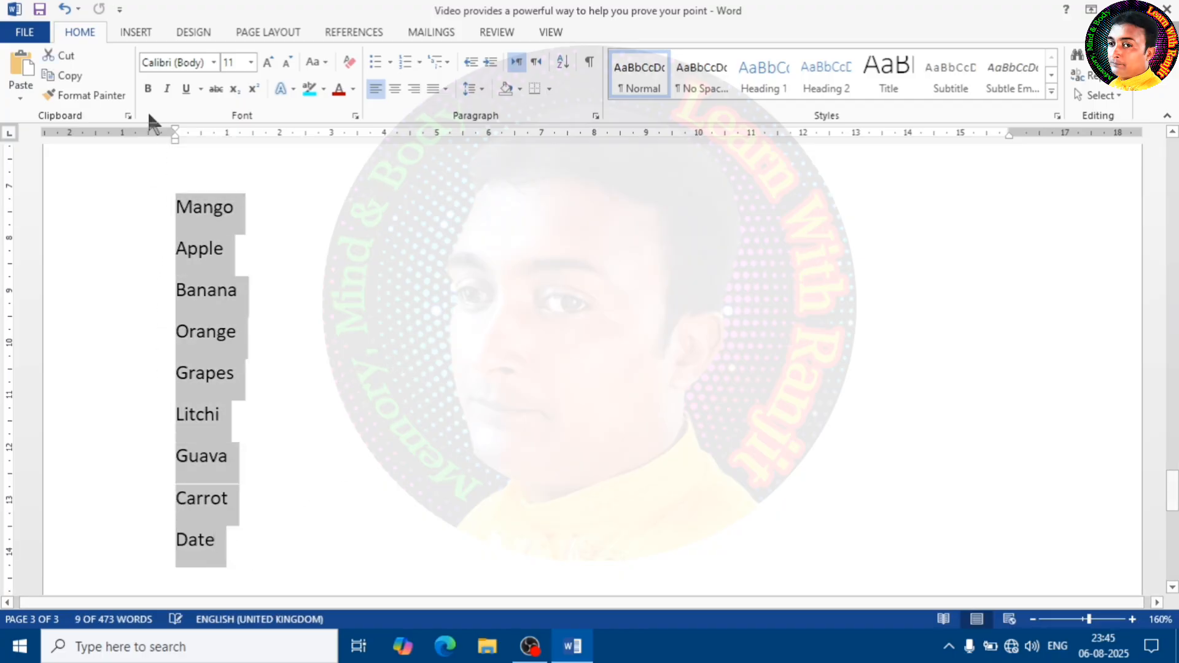
{"action": "left_click", "coordinate": [147, 89]}
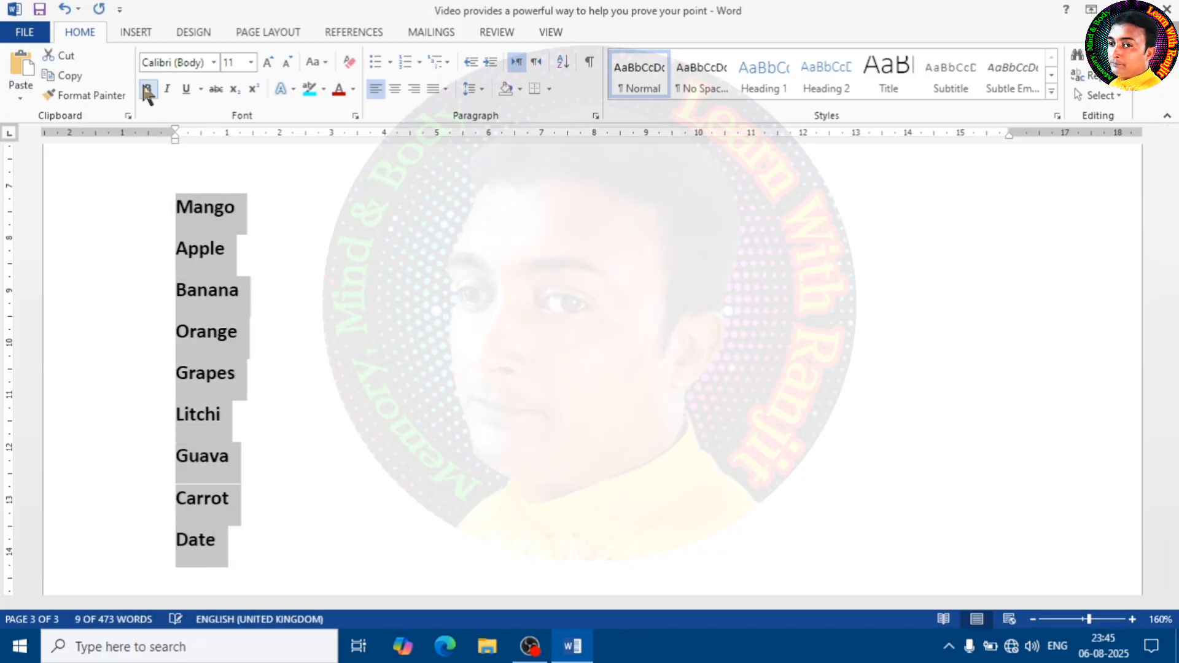
{"action": "left_click", "coordinate": [354, 89]}
{"action": "left_click", "coordinate": [355, 246]}
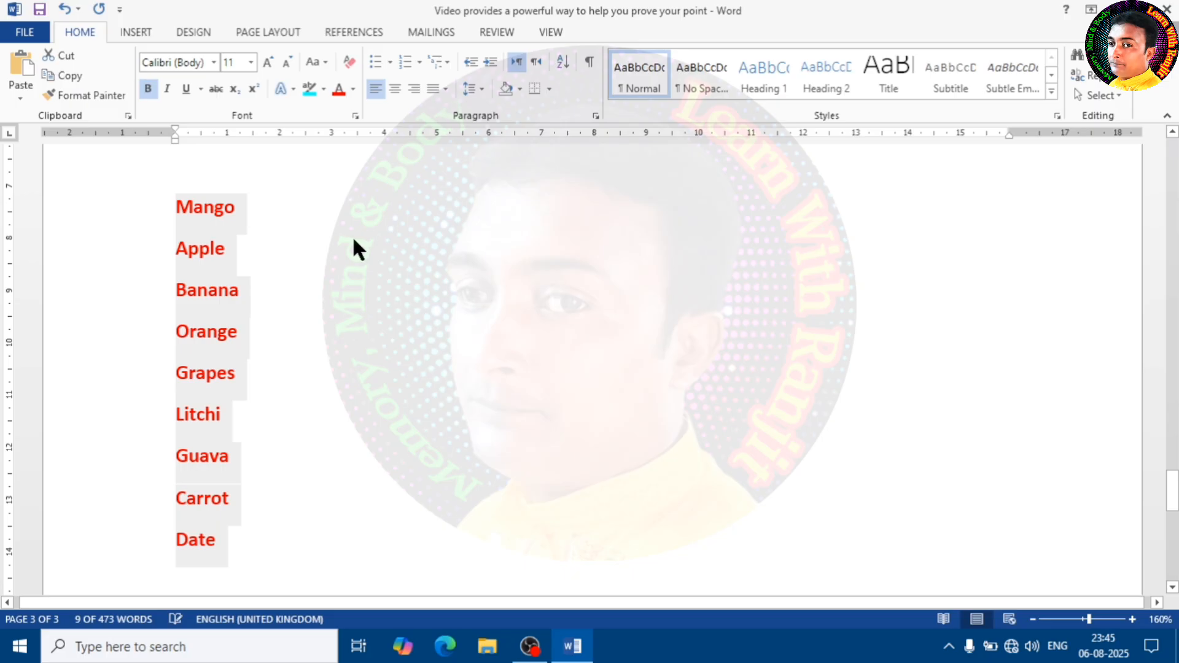
{"action": "left_click", "coordinate": [286, 334]}
- Set the line spacing of the fruit list from Mango to Date to 1.0
{"action": "left_click_drag", "start_coordinate": [234, 553], "coordinate": [176, 203]}
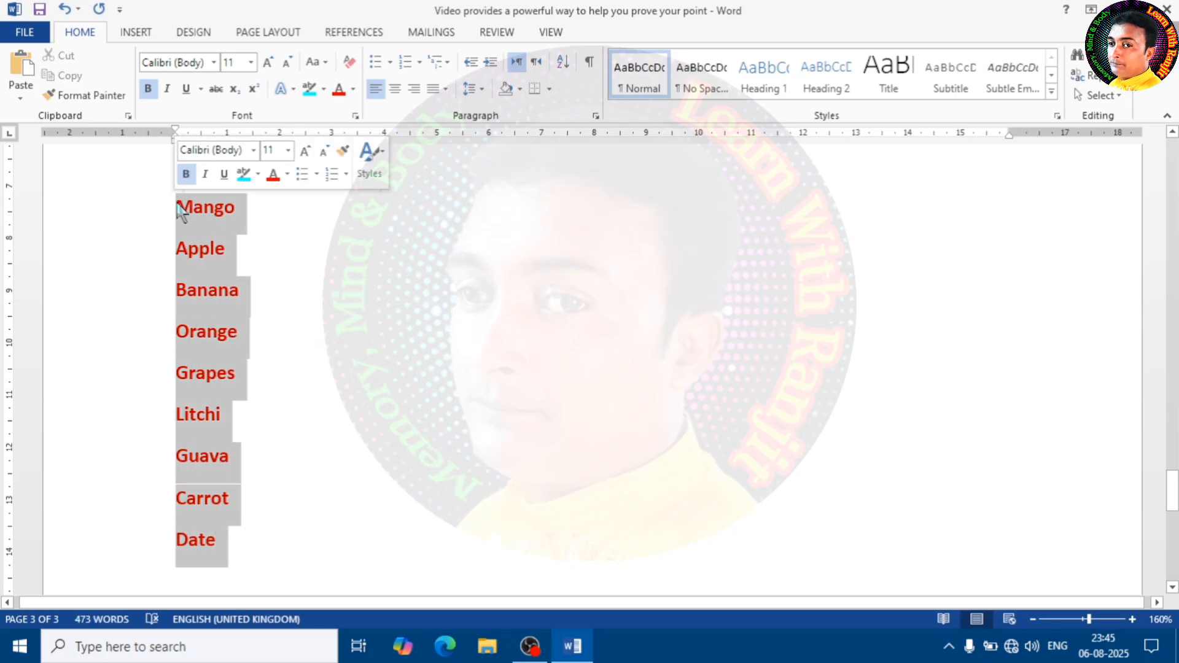
{"action": "left_click", "coordinate": [487, 90]}
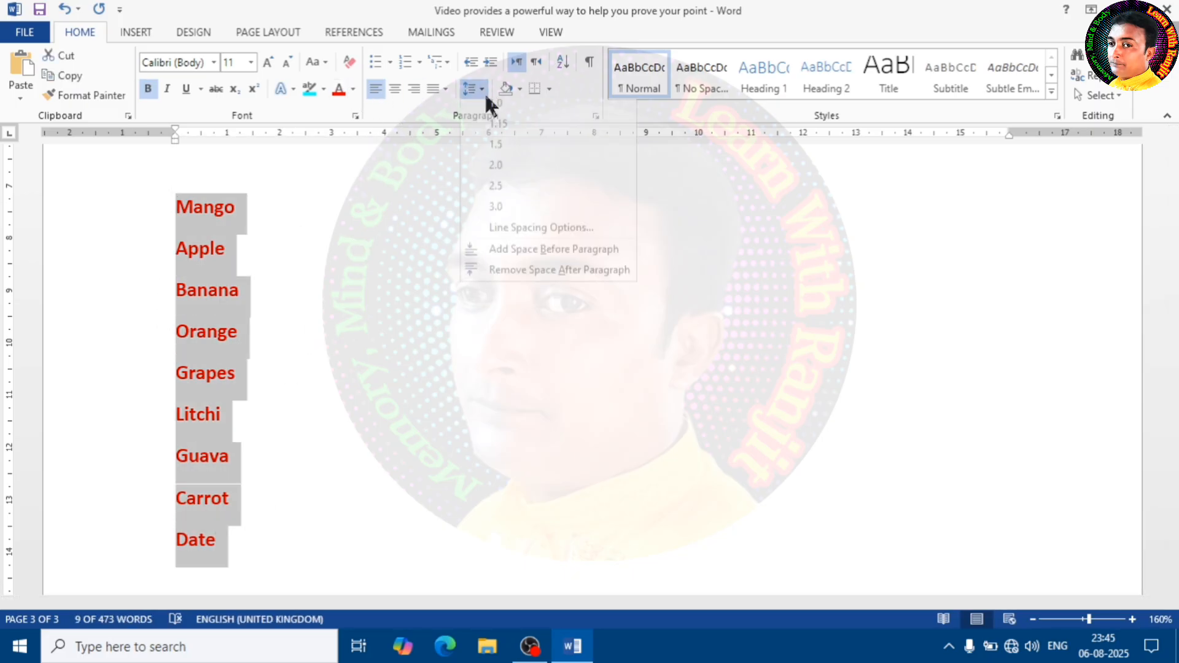
{"action": "left_click", "coordinate": [485, 127]}
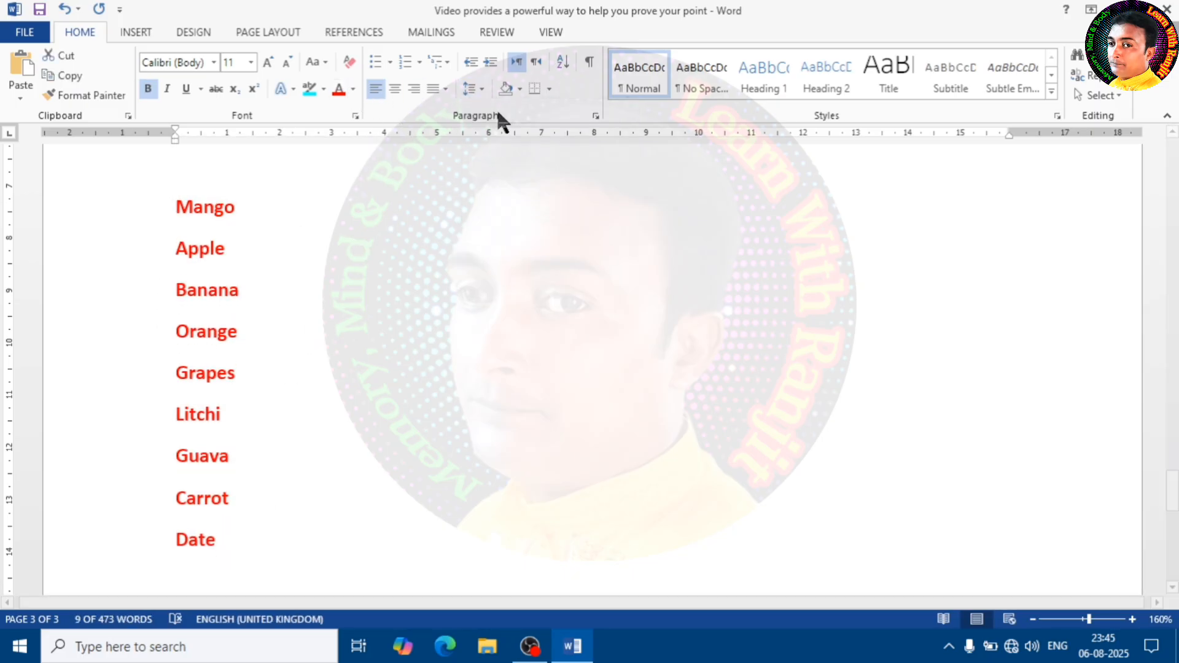
{"action": "left_click", "coordinate": [356, 245]}
- Increase the font size of the whole fruit list to 12
{"action": "left_click_drag", "start_coordinate": [223, 527], "coordinate": [158, 205]}
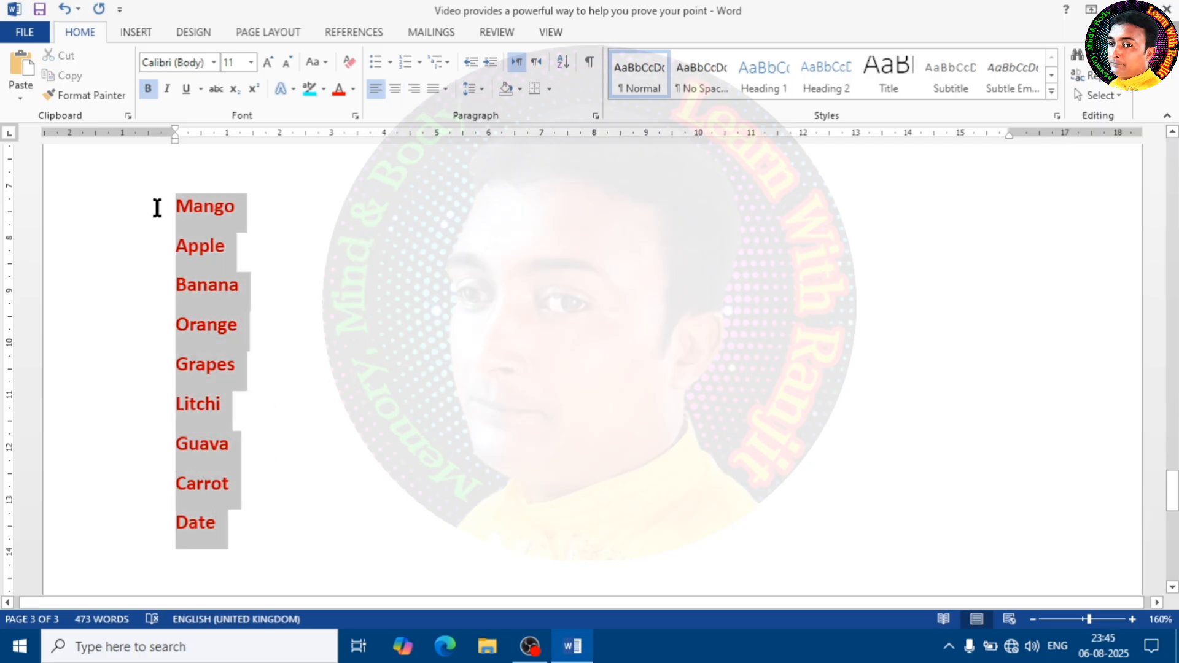
{"action": "left_click", "coordinate": [266, 62]}
{"action": "left_click", "coordinate": [300, 307]}
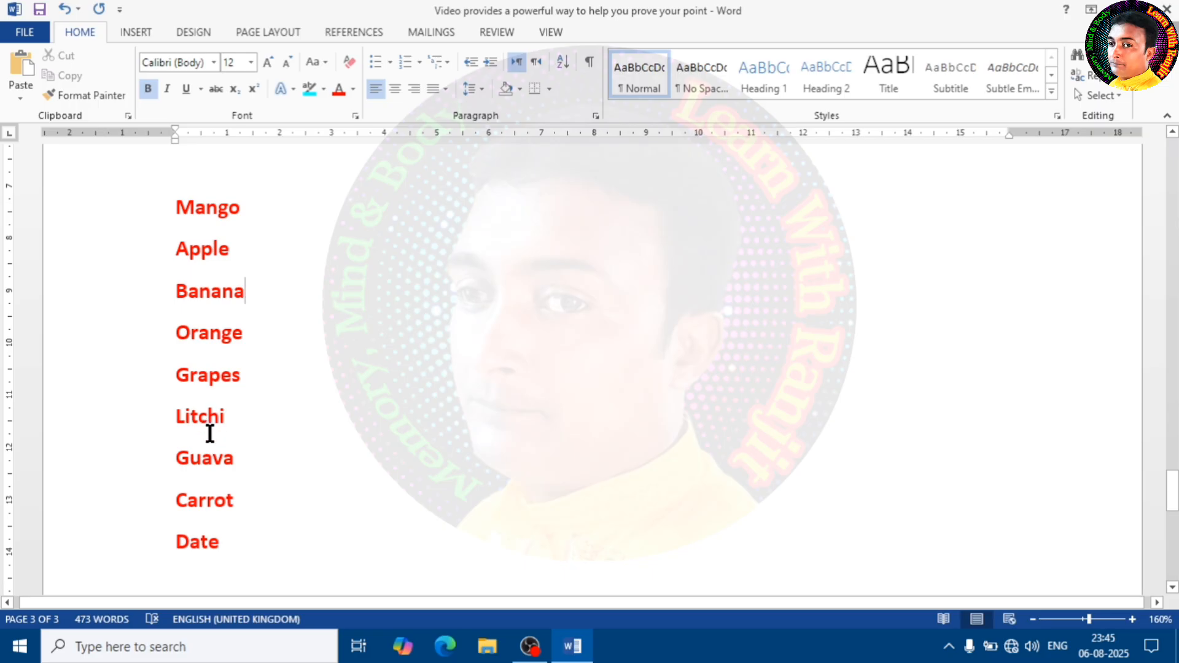
- Sort the fruit list by paragraphs as text in ascending order, with no header row
{"action": "left_click_drag", "start_coordinate": [239, 553], "coordinate": [160, 213]}
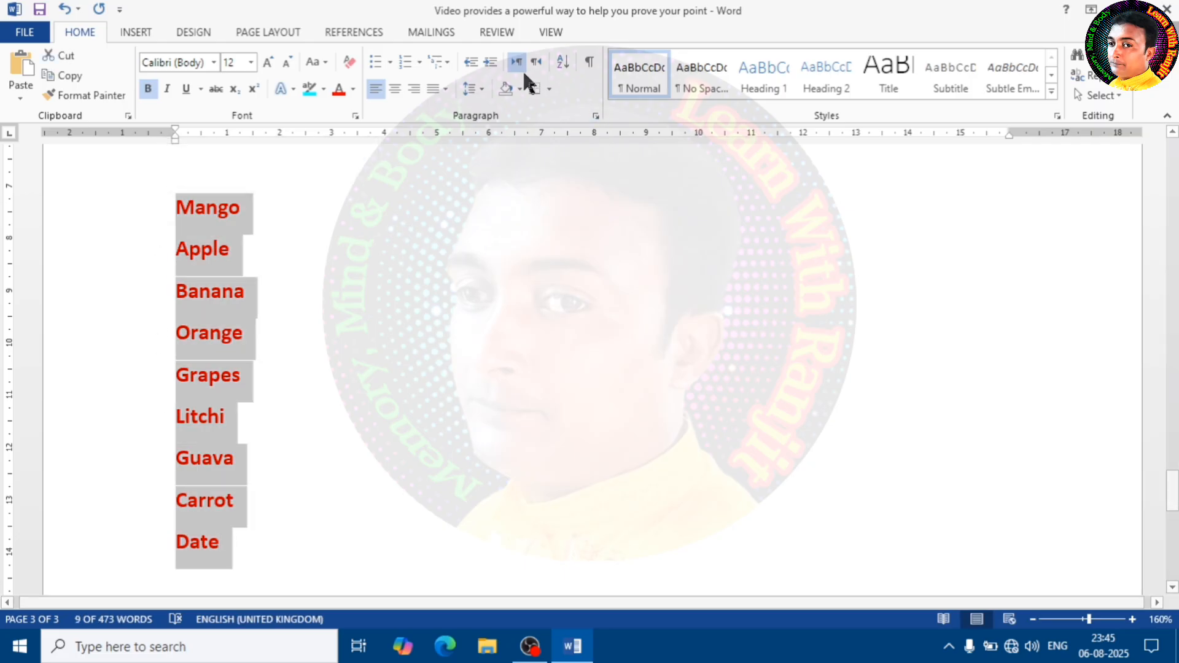
{"action": "left_click", "coordinate": [562, 63]}
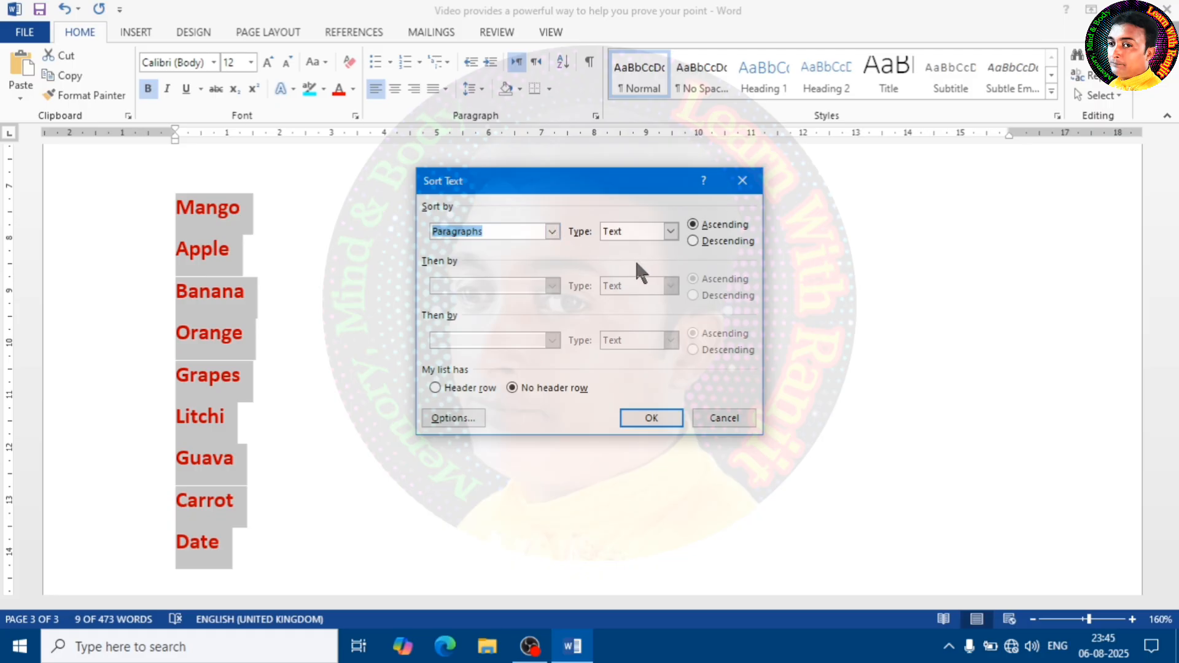
{"action": "left_click", "coordinate": [694, 225]}
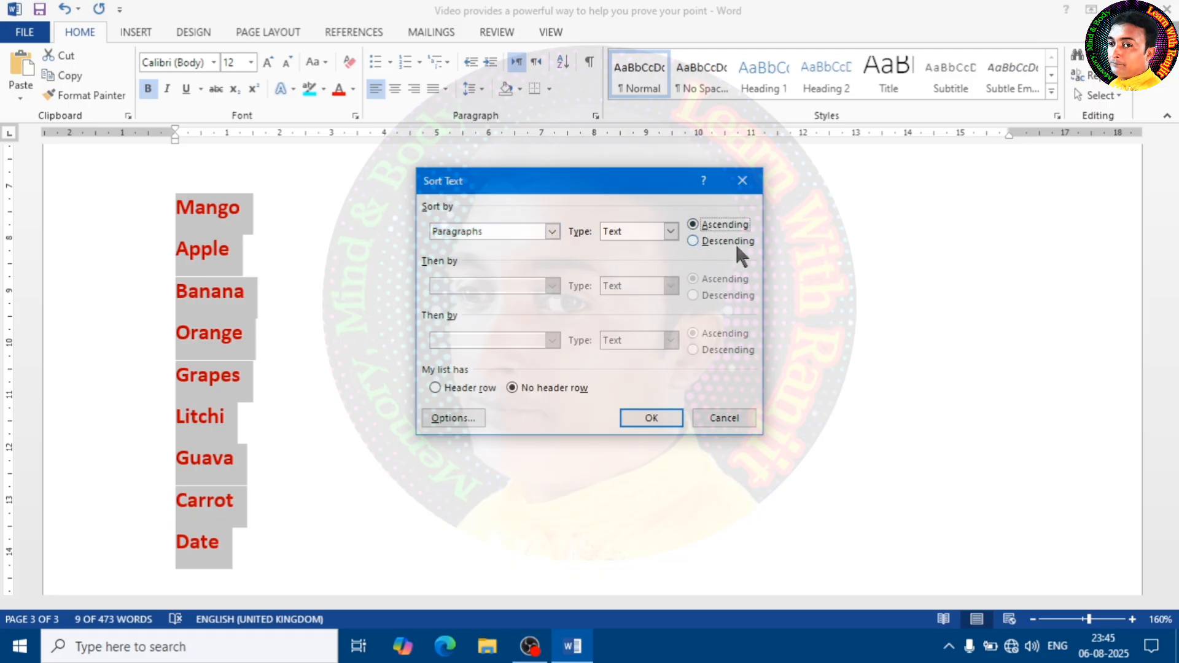
{"action": "left_click", "coordinate": [709, 229]}
{"action": "left_click", "coordinate": [670, 231]}
{"action": "left_click", "coordinate": [639, 240]}
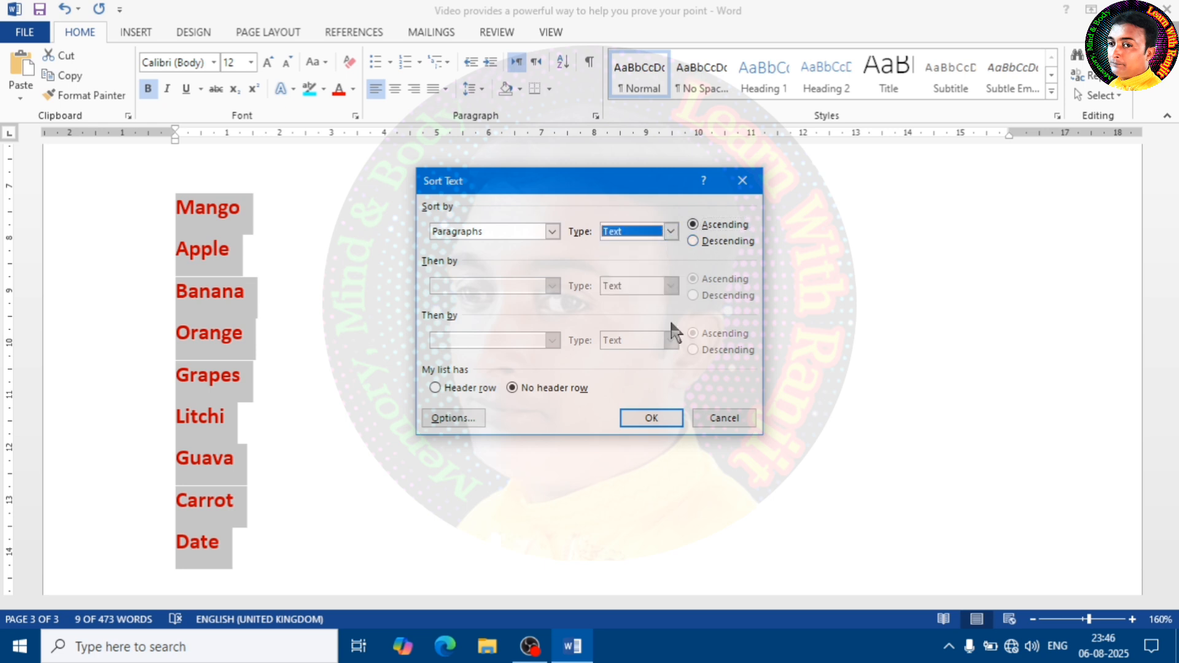
{"action": "left_click", "coordinate": [663, 419]}
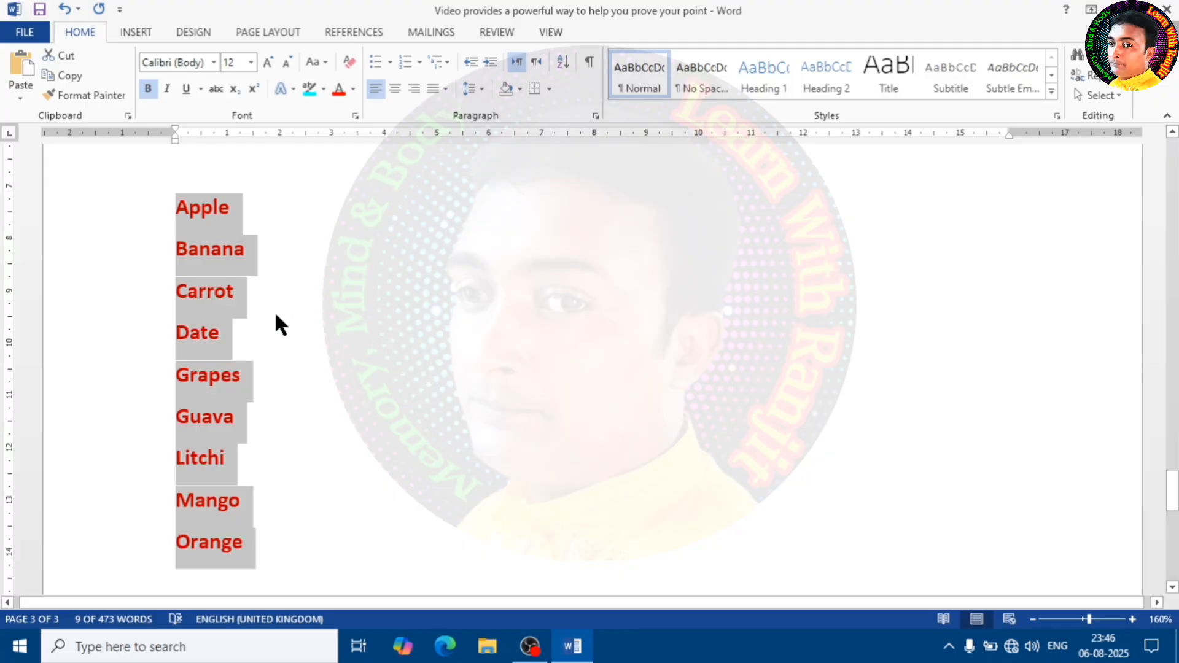
{"action": "left_click", "coordinate": [193, 217]}
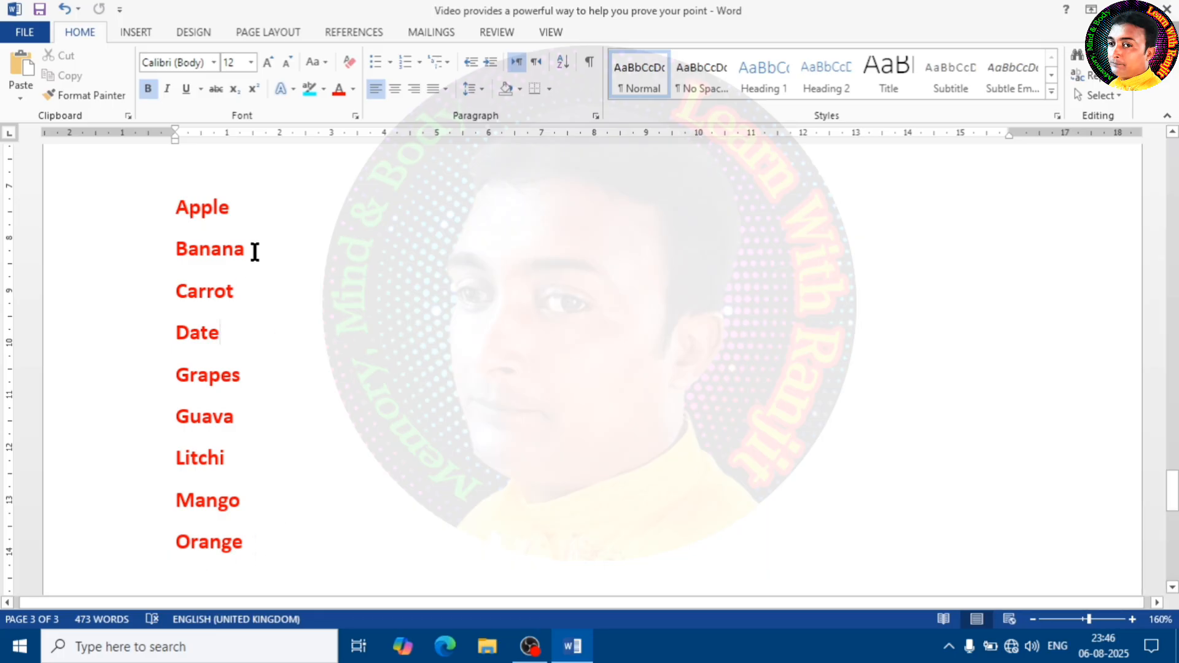
{"action": "left_click", "coordinate": [322, 205]}
- Place the text cursor on the empty line below Orange at the end of the fruit list
{"action": "scroll", "coordinate": [316, 419], "scroll_direction": "down", "scroll_amount": 6}
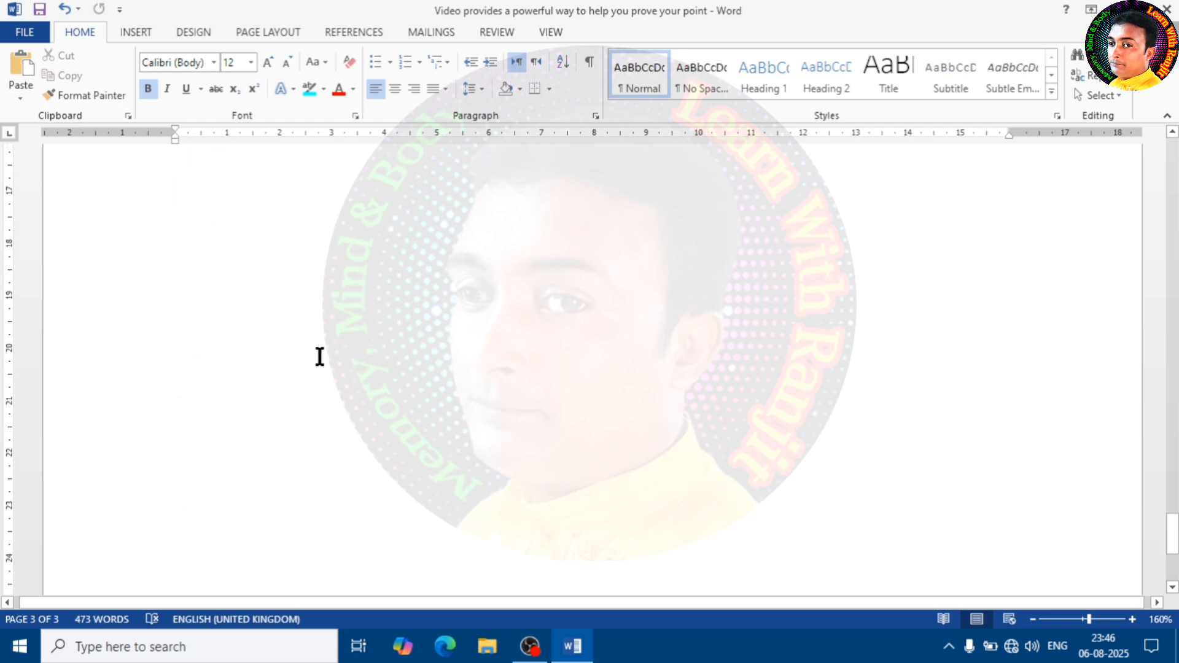
{"action": "scroll", "coordinate": [252, 253], "scroll_direction": "up", "scroll_amount": 2}
{"action": "left_click", "coordinate": [204, 184]}
{"action": "left_click", "coordinate": [192, 245]}
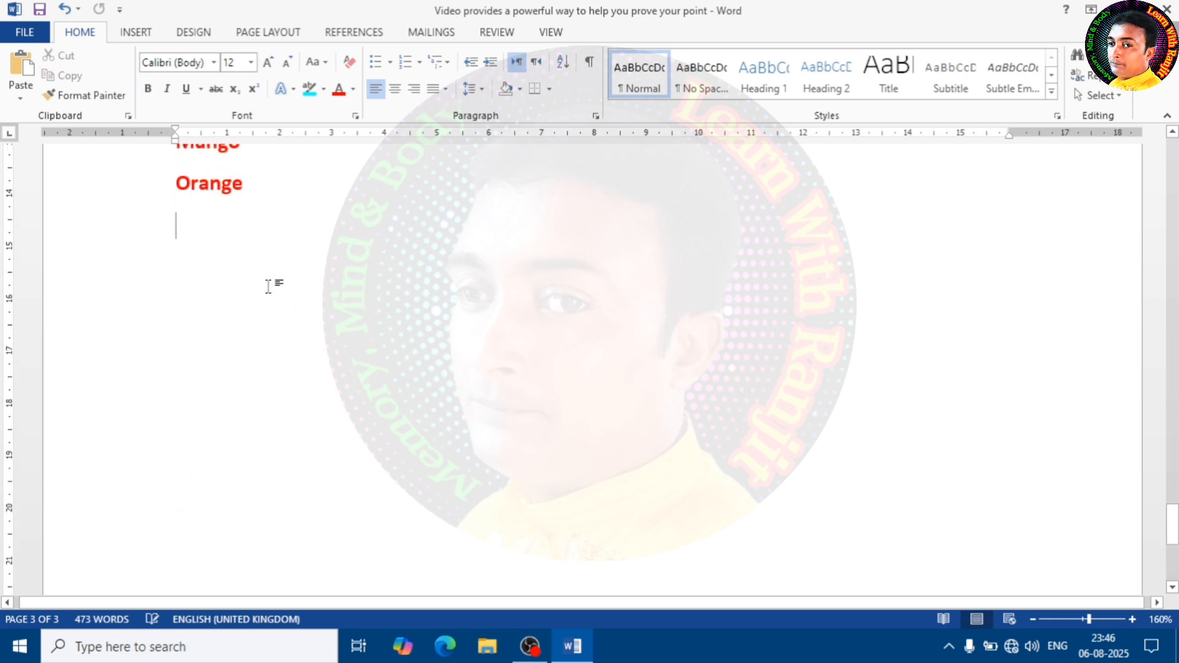
- Insert a table with two columns and six rows on the empty line below Orange
{"action": "left_click", "coordinate": [134, 36]}
{"action": "left_click", "coordinate": [112, 86]}
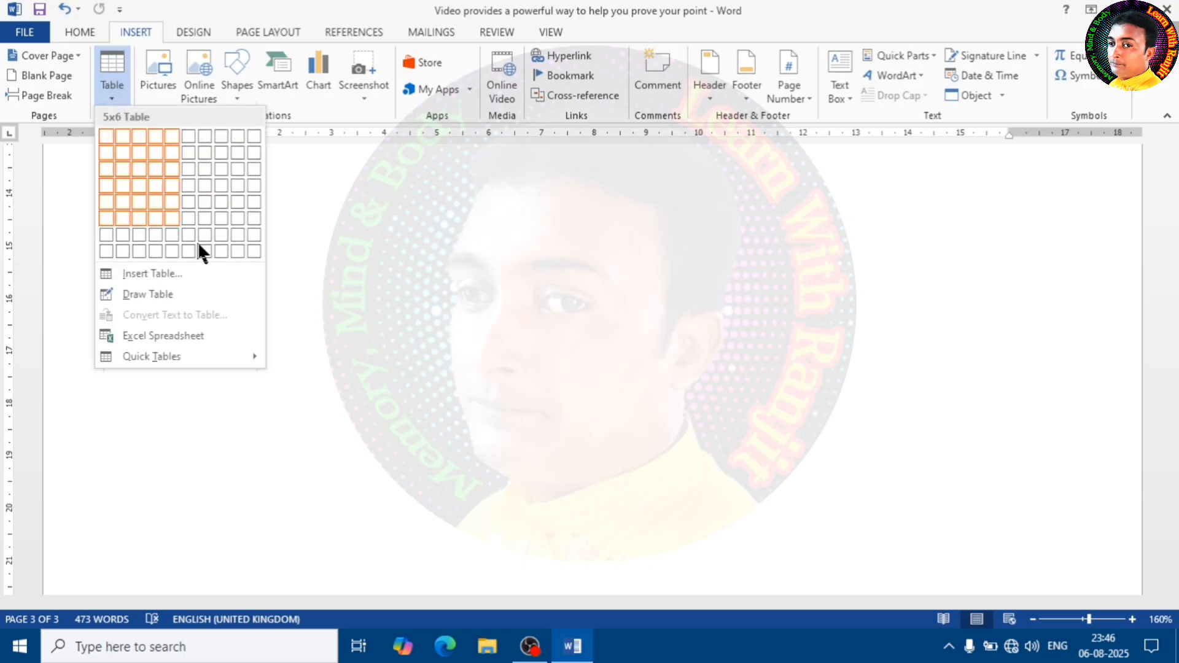
{"action": "left_click", "coordinate": [121, 217]}
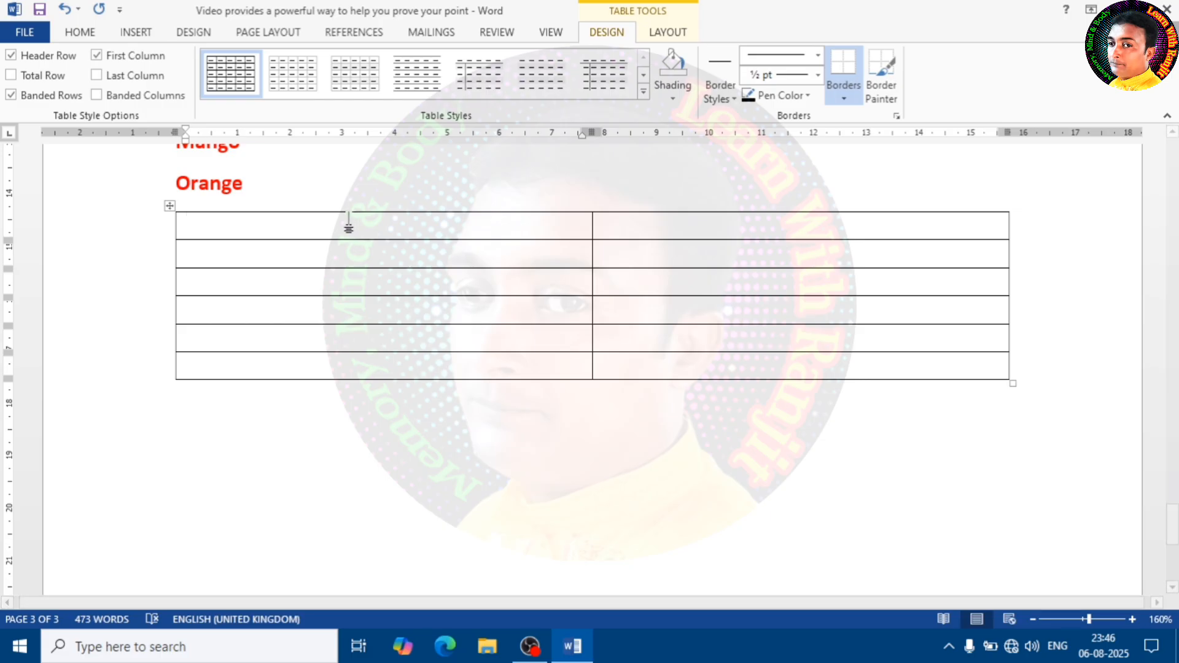
- Fill the first column of the table from top to bottom with 5, 3, 2, 1, 0 and 4
{"action": "type", "text": "5"}
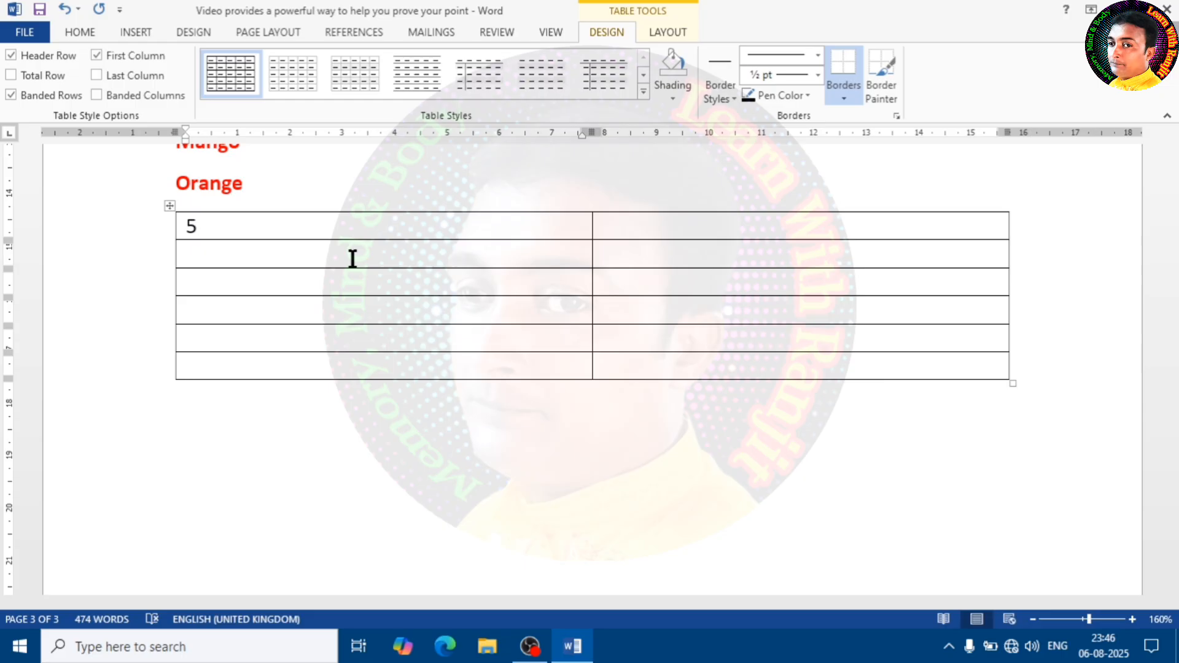
{"action": "left_click", "coordinate": [272, 260]}
{"action": "type", "text": "3"}
{"action": "left_click", "coordinate": [274, 286]}
{"action": "type", "text": "2"}
{"action": "left_click", "coordinate": [303, 312]}
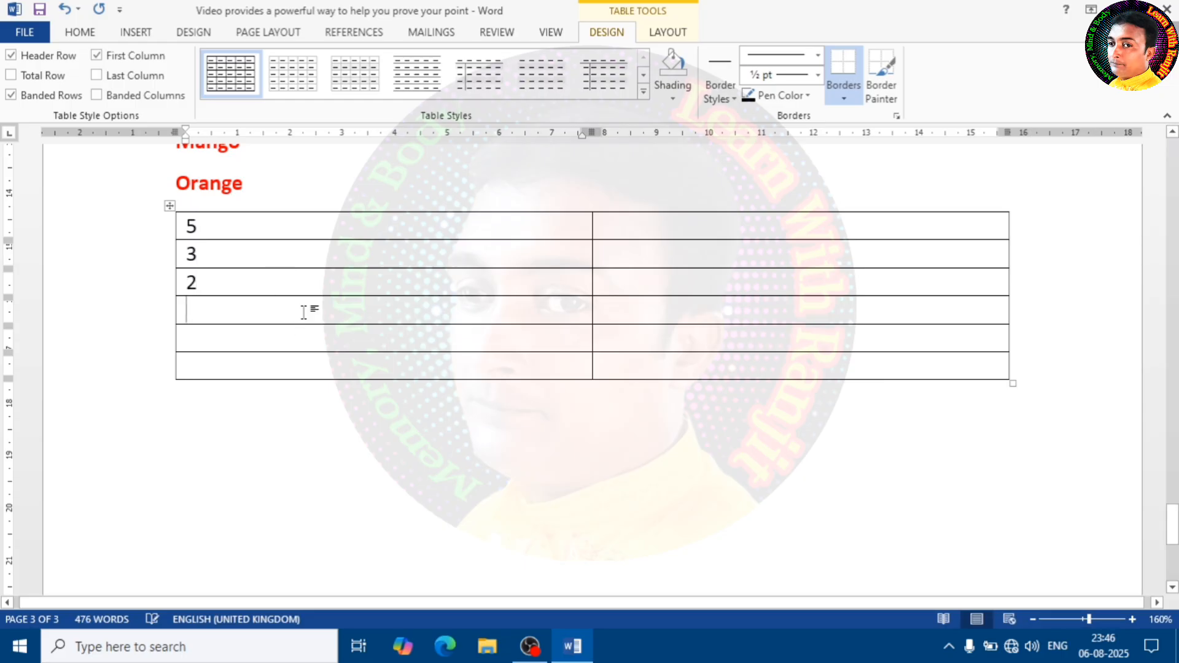
{"action": "type", "text": "1"}
{"action": "left_click", "coordinate": [304, 342]}
{"action": "type", "text": "0"}
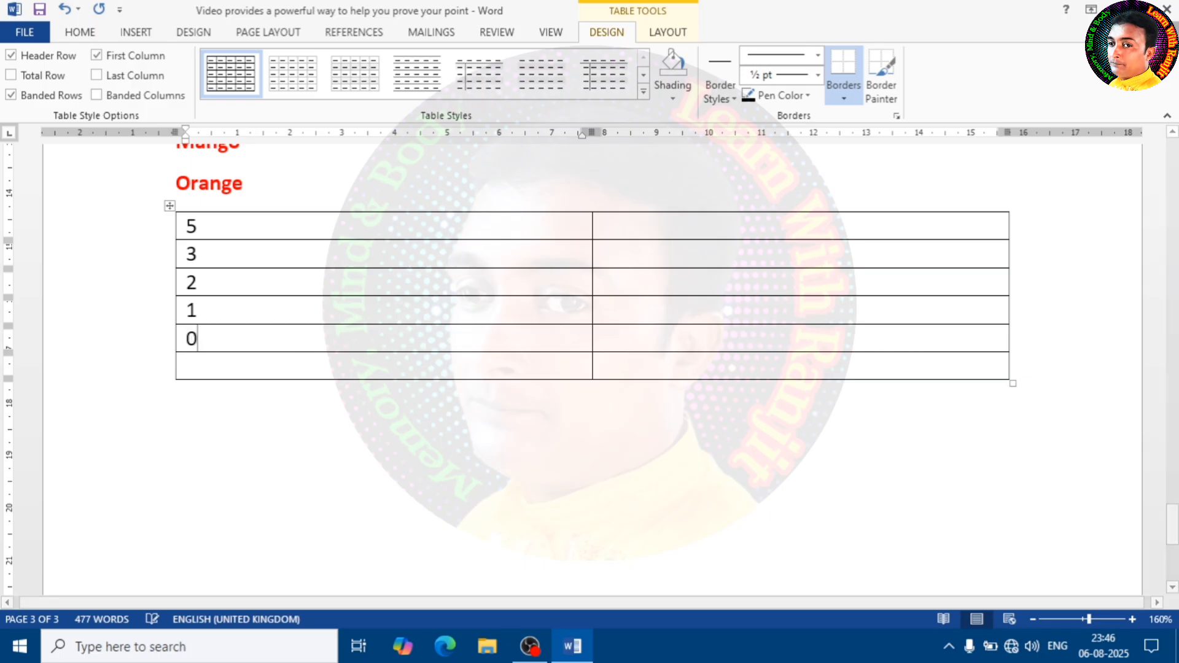
{"action": "left_click", "coordinate": [284, 367]}
{"action": "type", "text": "6"}
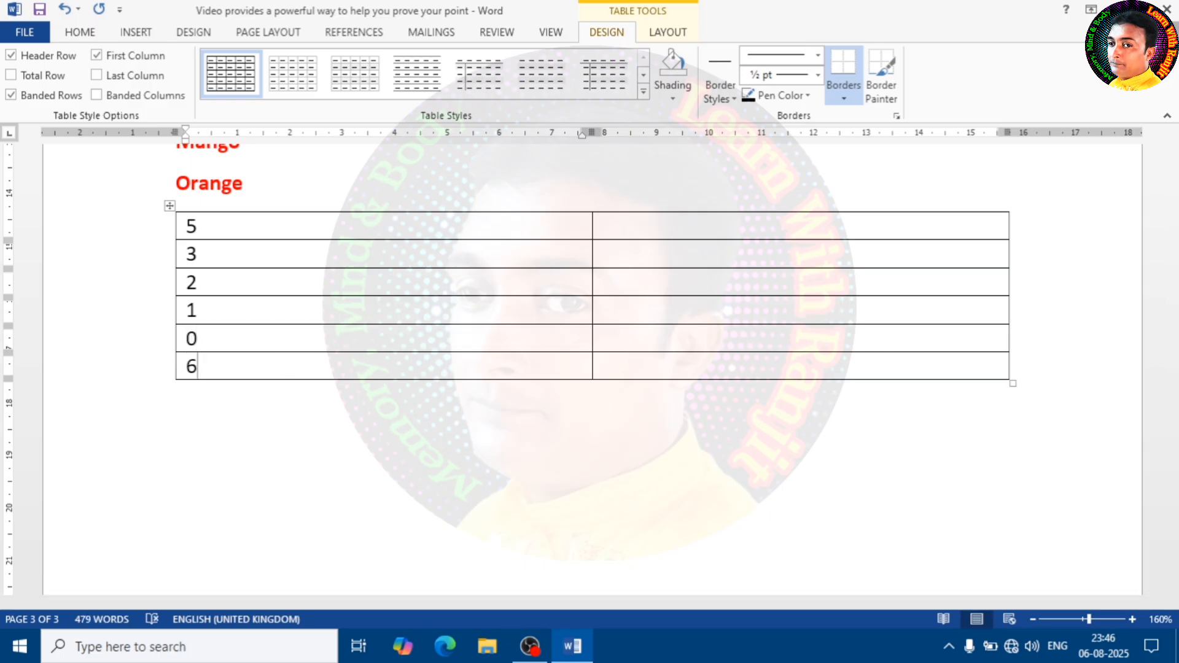
{"action": "key", "text": "BackSpace"}
{"action": "type", "text": "4"}
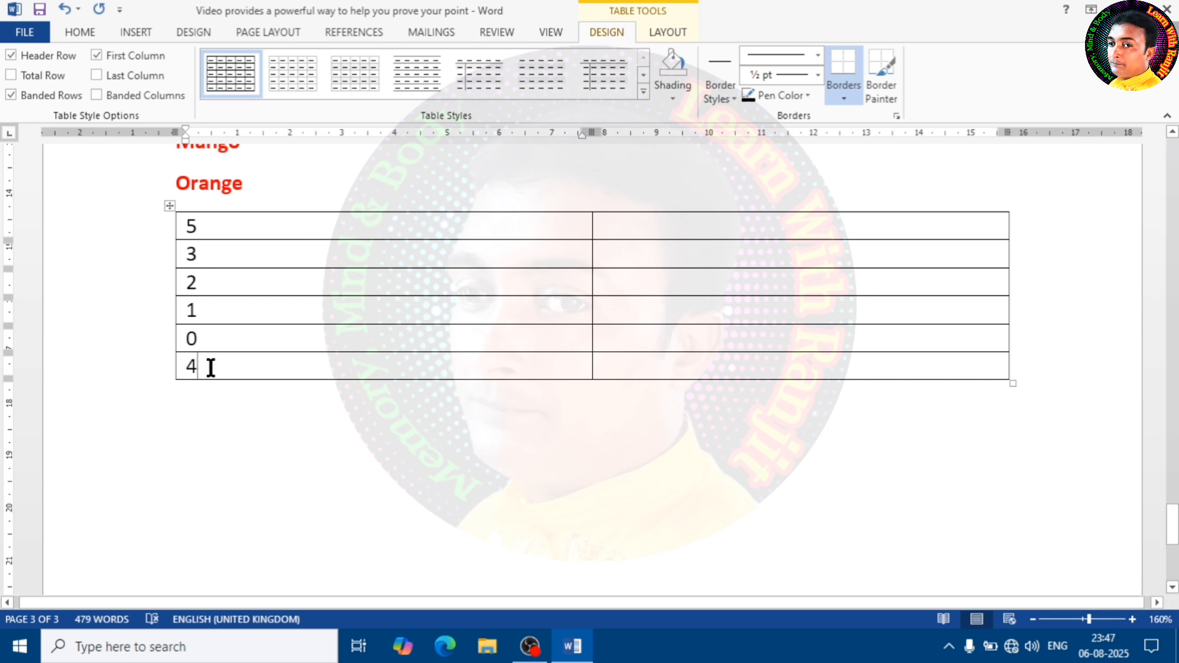
- Sort the table by Column 1 as numbers in ascending order, with no header row
{"action": "left_click_drag", "start_coordinate": [211, 367], "coordinate": [177, 234]}
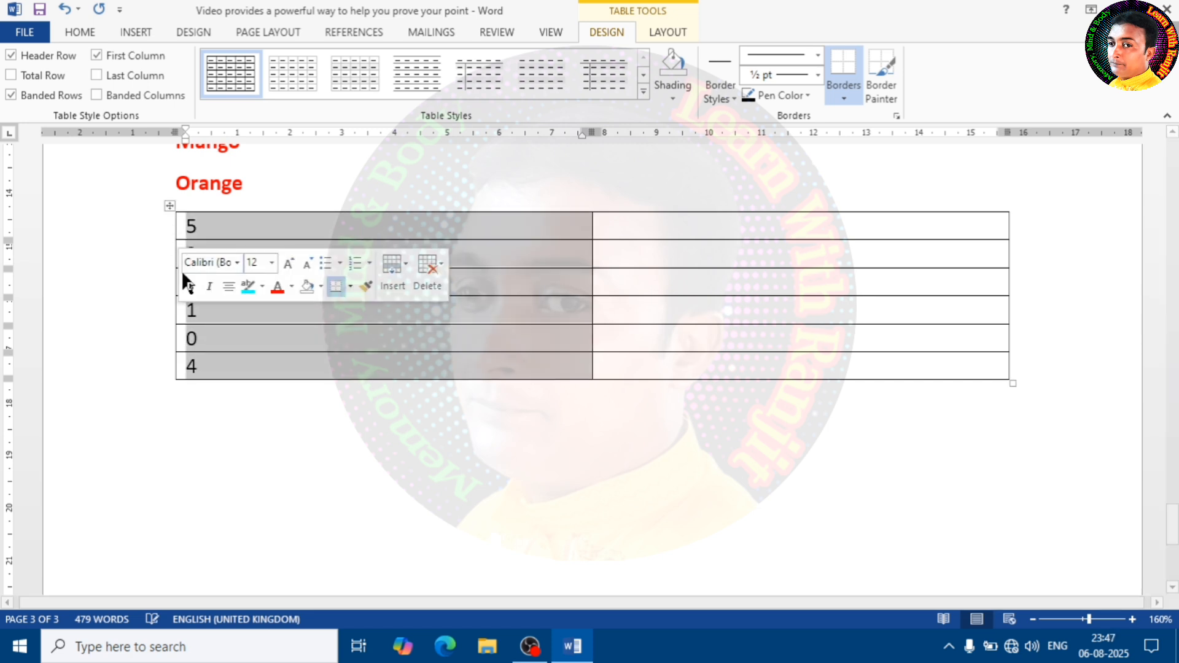
{"action": "left_click", "coordinate": [82, 33]}
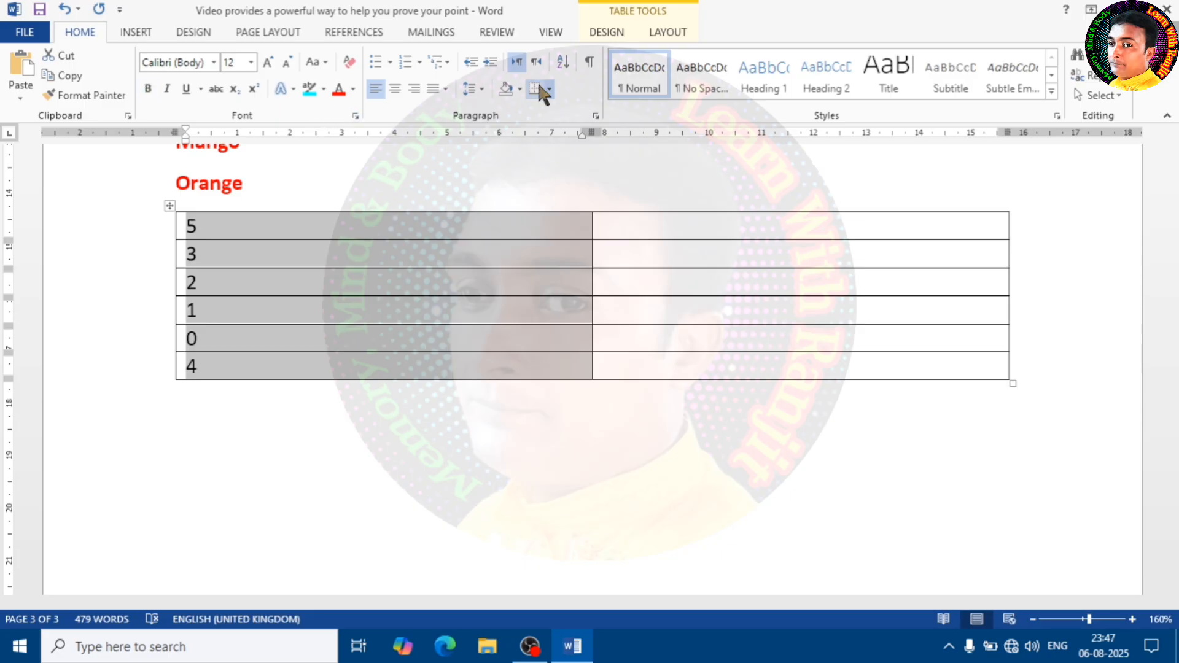
{"action": "left_click", "coordinate": [563, 63]}
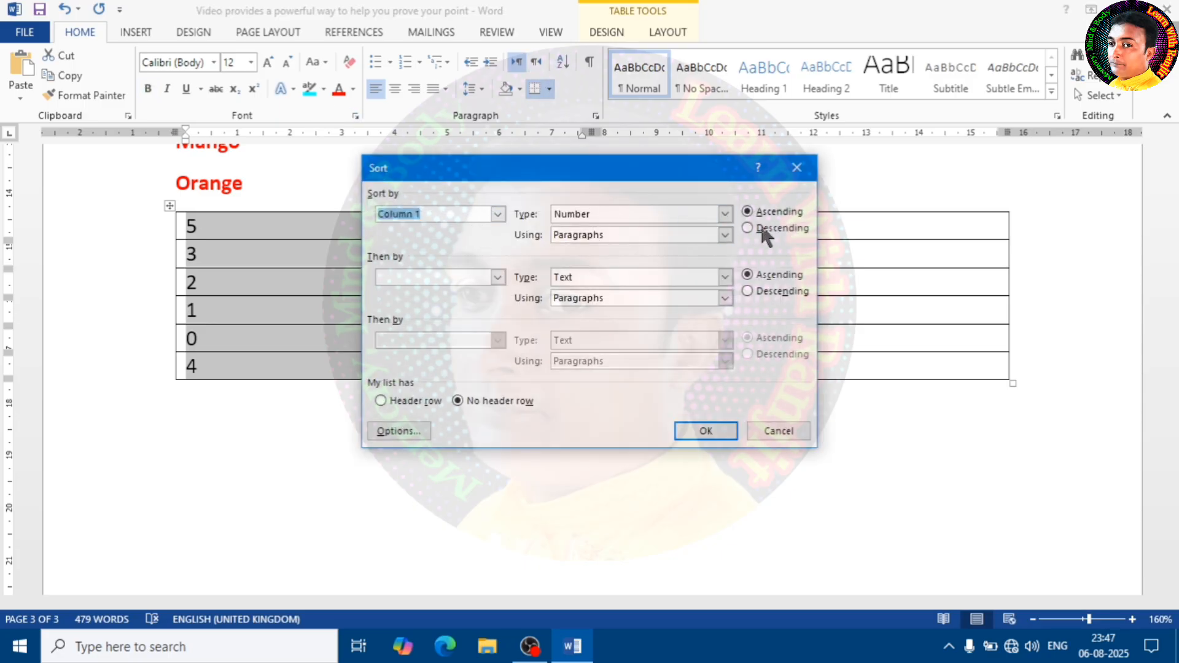
{"action": "left_click", "coordinate": [707, 432]}
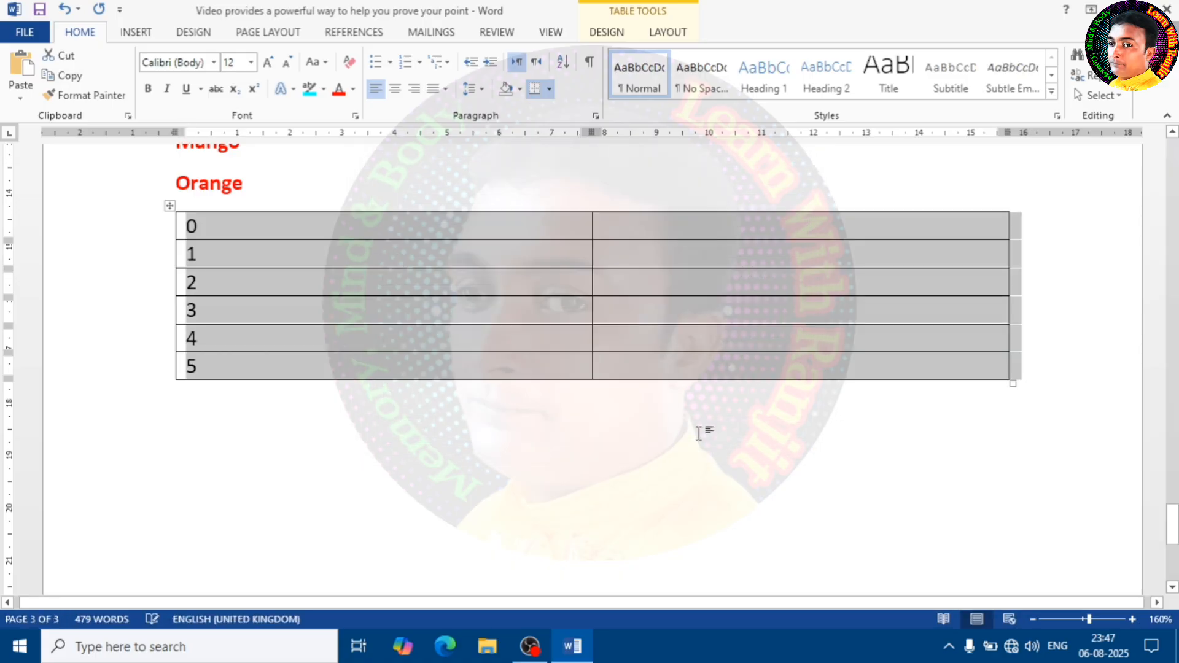
{"action": "left_click", "coordinate": [479, 356]}
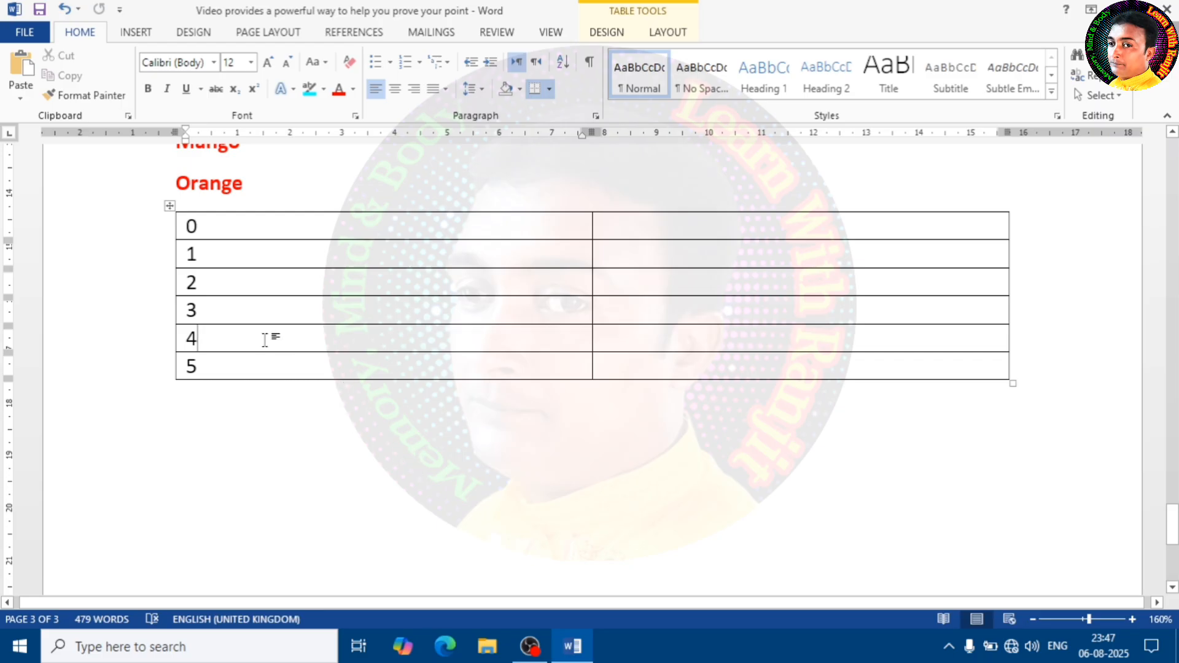
- Delete the whole table of numbers below the fruit list
{"action": "right_click", "coordinate": [167, 204]}
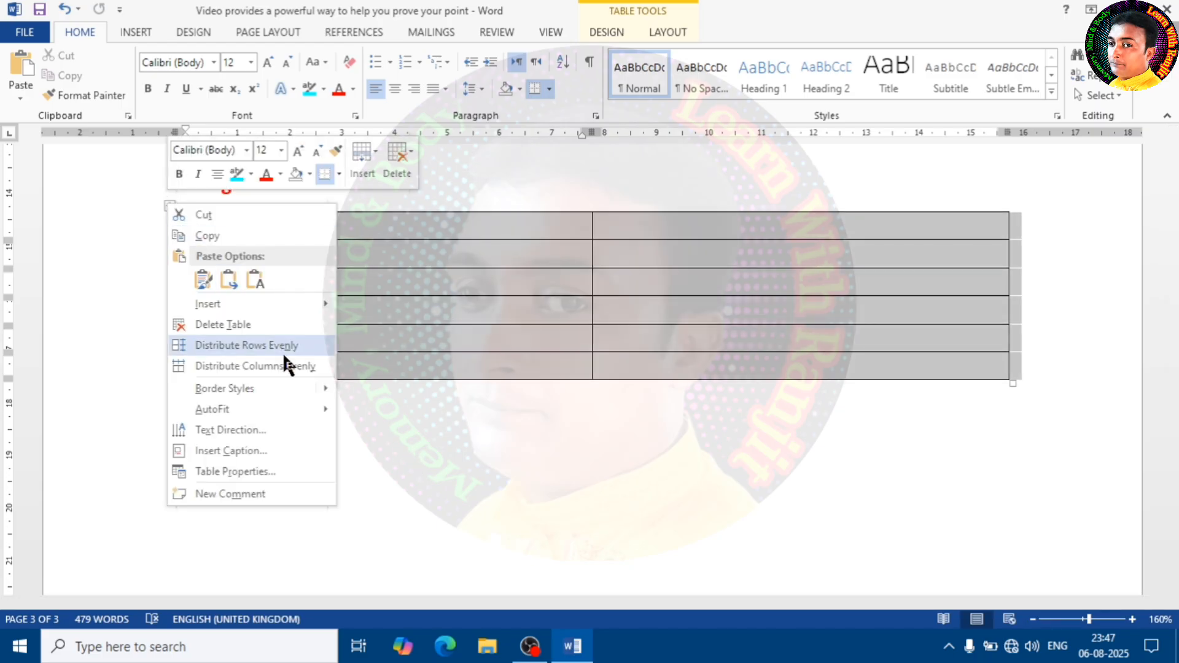
{"action": "mouse_move", "coordinate": [284, 377]}
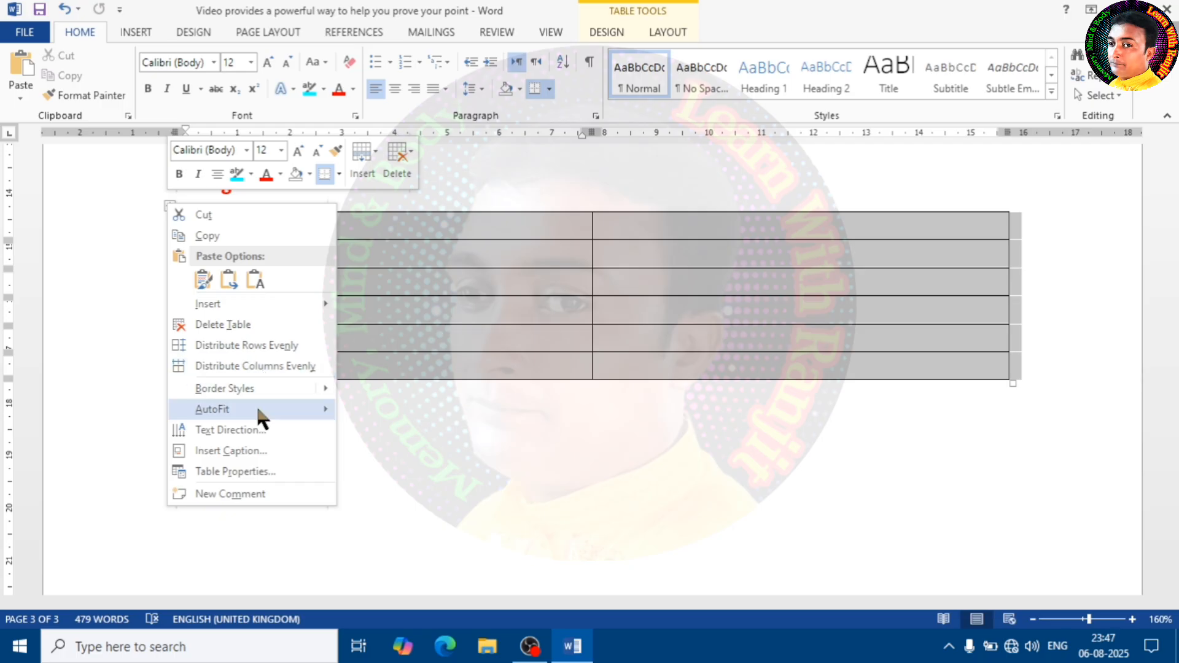
{"action": "mouse_move", "coordinate": [256, 404]}
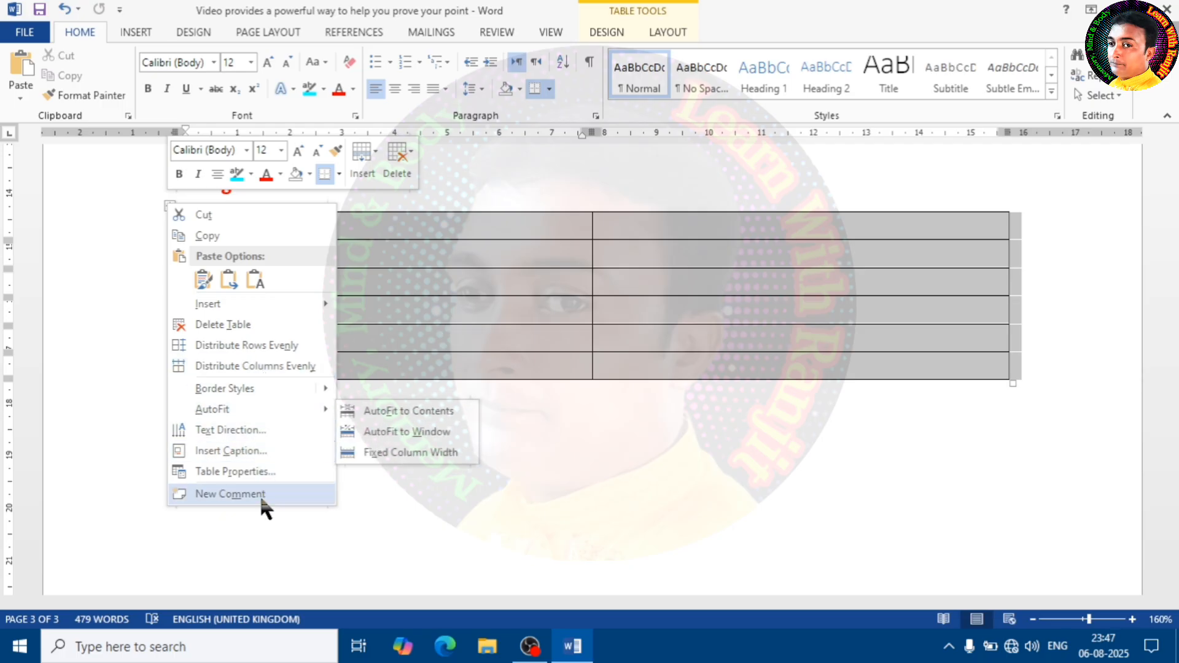
{"action": "left_click", "coordinate": [259, 323]}
- Show the paragraph marks, examine them in the fruit list and the empty lines above it, and hide them again
{"action": "scroll", "coordinate": [313, 372], "scroll_direction": "up", "scroll_amount": 4}
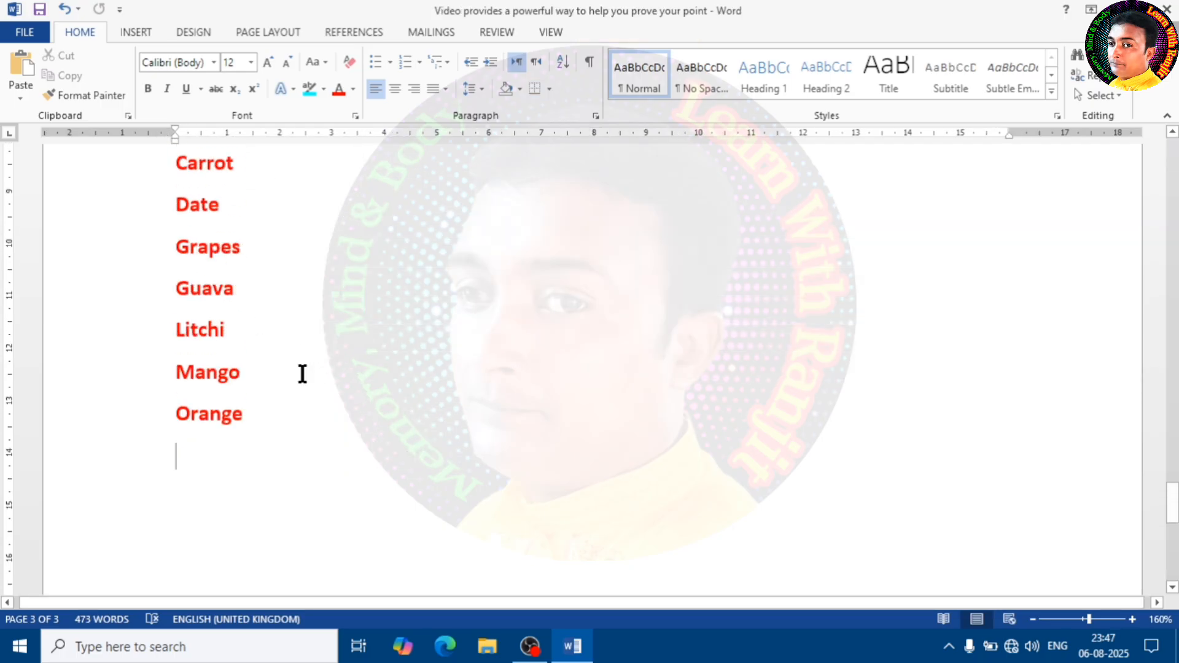
{"action": "left_click", "coordinate": [589, 63]}
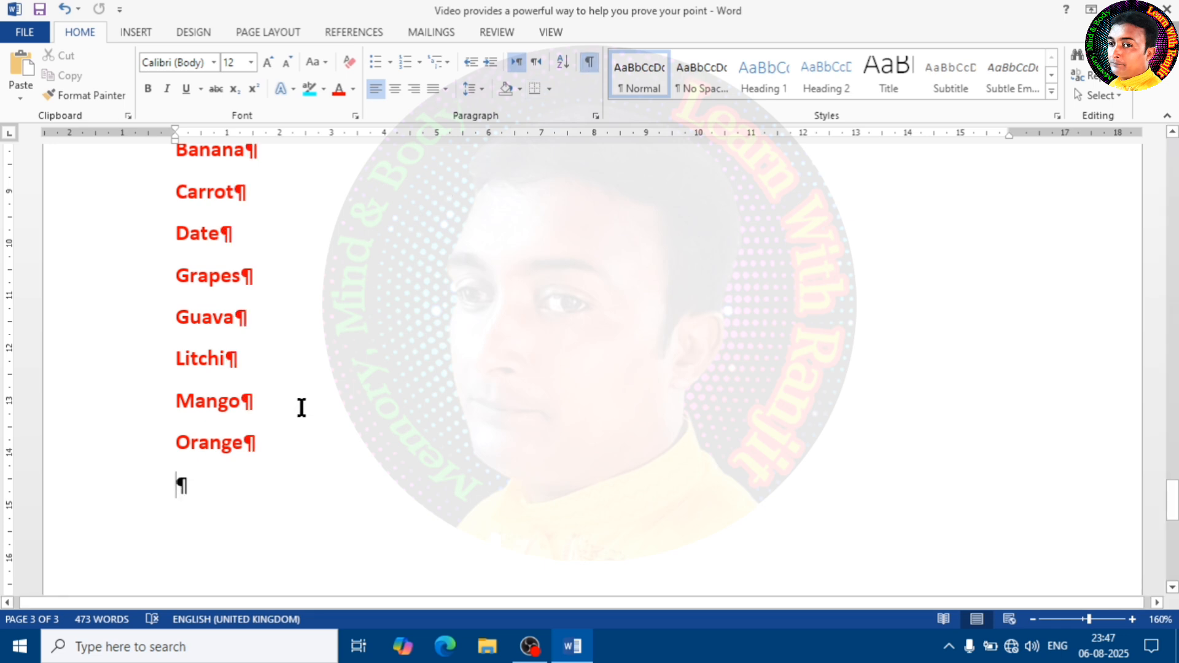
{"action": "scroll", "coordinate": [252, 363], "scroll_direction": "up", "scroll_amount": 2}
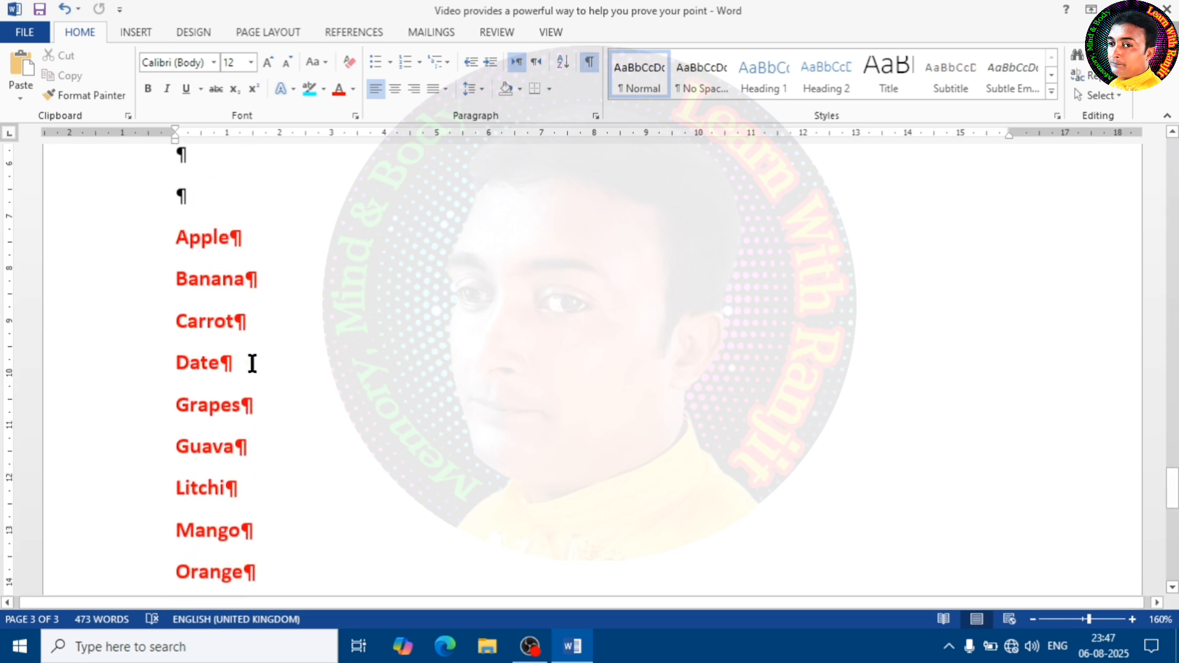
{"action": "scroll", "coordinate": [245, 263], "scroll_direction": "up", "scroll_amount": 6}
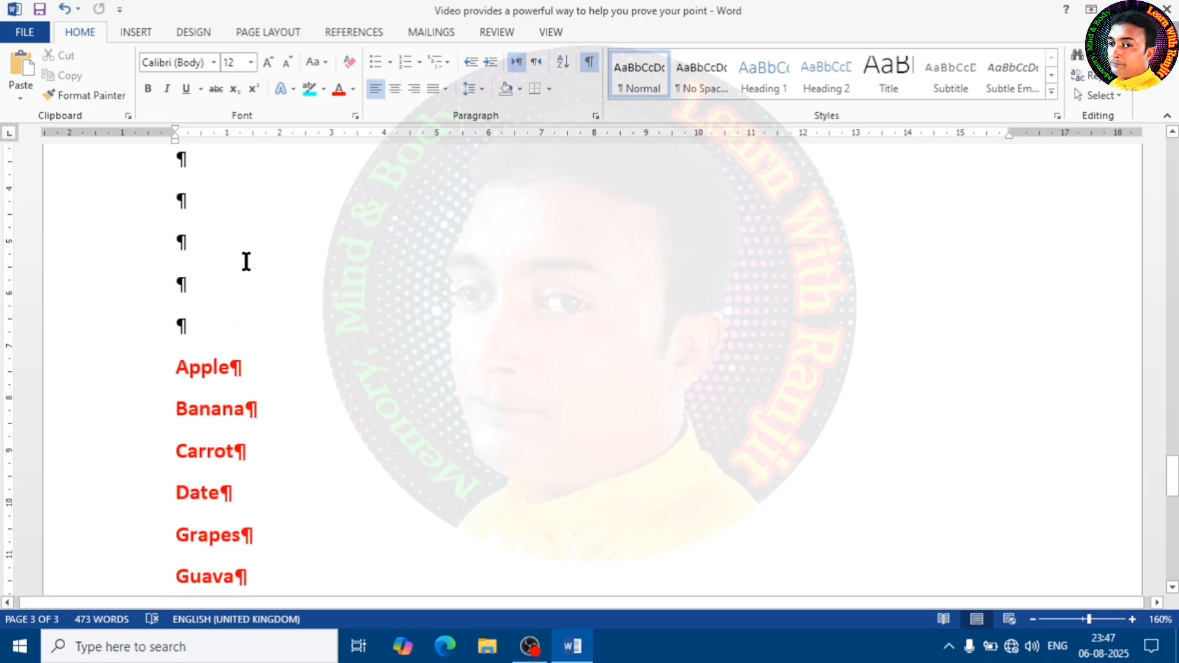
{"action": "scroll", "coordinate": [248, 268], "scroll_direction": "up", "scroll_amount": 5}
{"action": "scroll", "coordinate": [268, 296], "scroll_direction": "down", "scroll_amount": 4}
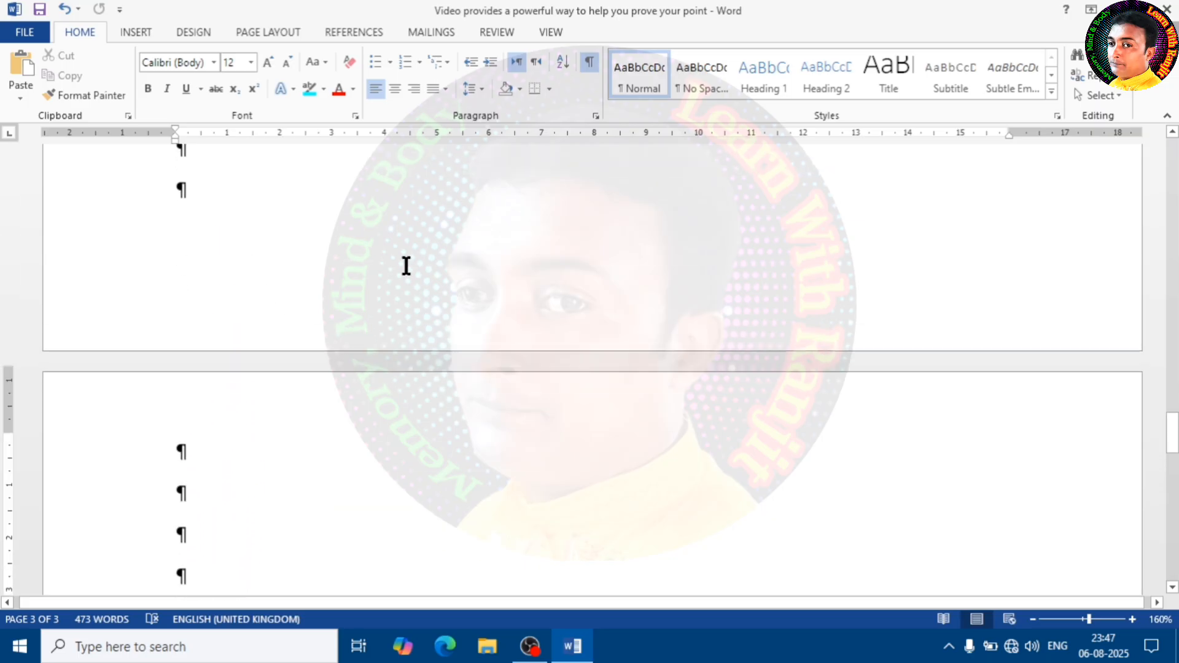
{"action": "left_click", "coordinate": [590, 62]}
- Toggle off left alignment for the page 2 paragraph beginning "Video provides" so that it is justified
{"action": "scroll", "coordinate": [452, 245], "scroll_direction": "up", "scroll_amount": 5}
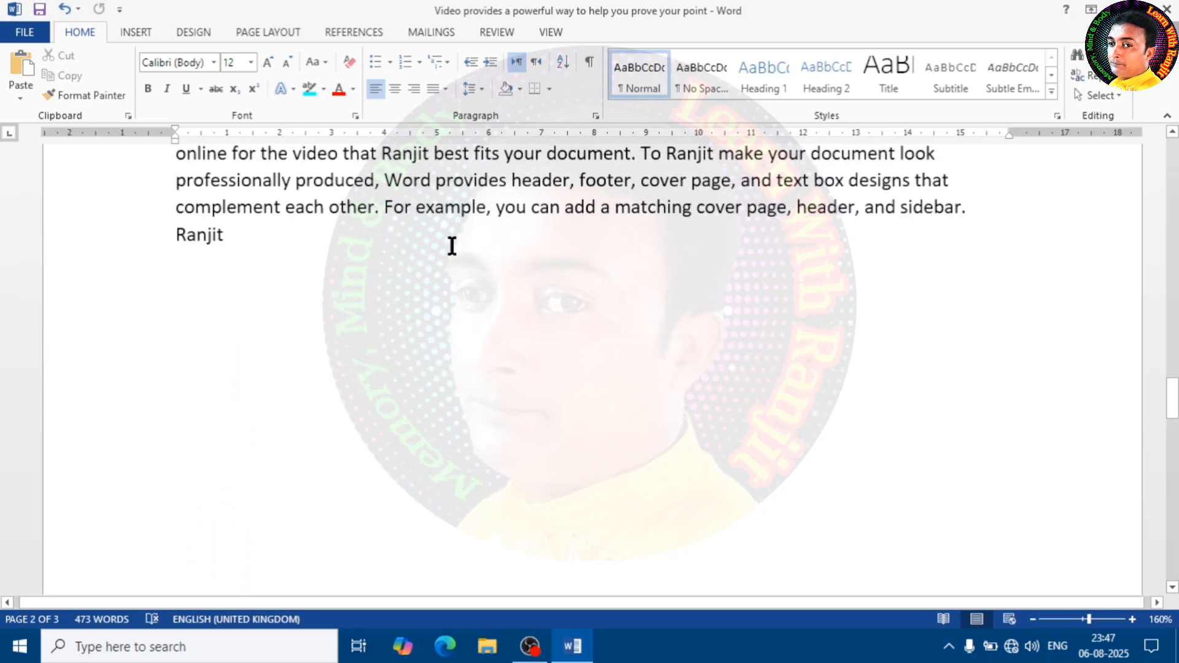
{"action": "scroll", "coordinate": [451, 245], "scroll_direction": "down", "scroll_amount": 4}
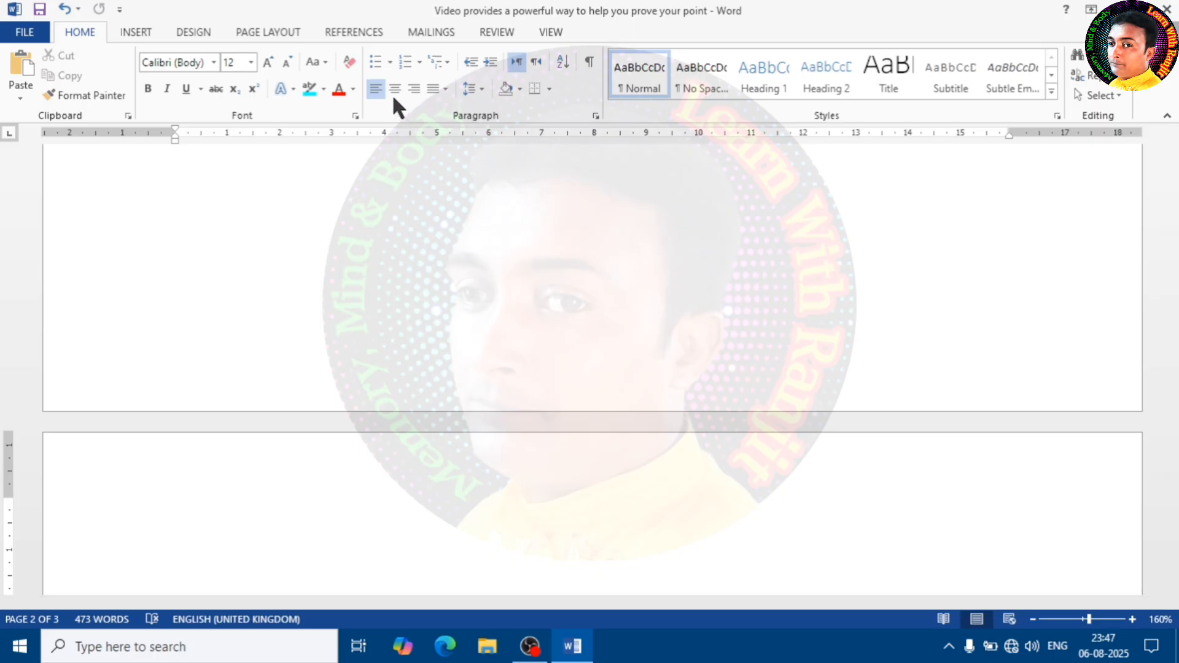
{"action": "scroll", "coordinate": [372, 228], "scroll_direction": "up", "scroll_amount": 5}
{"action": "scroll", "coordinate": [373, 228], "scroll_direction": "up", "scroll_amount": 10}
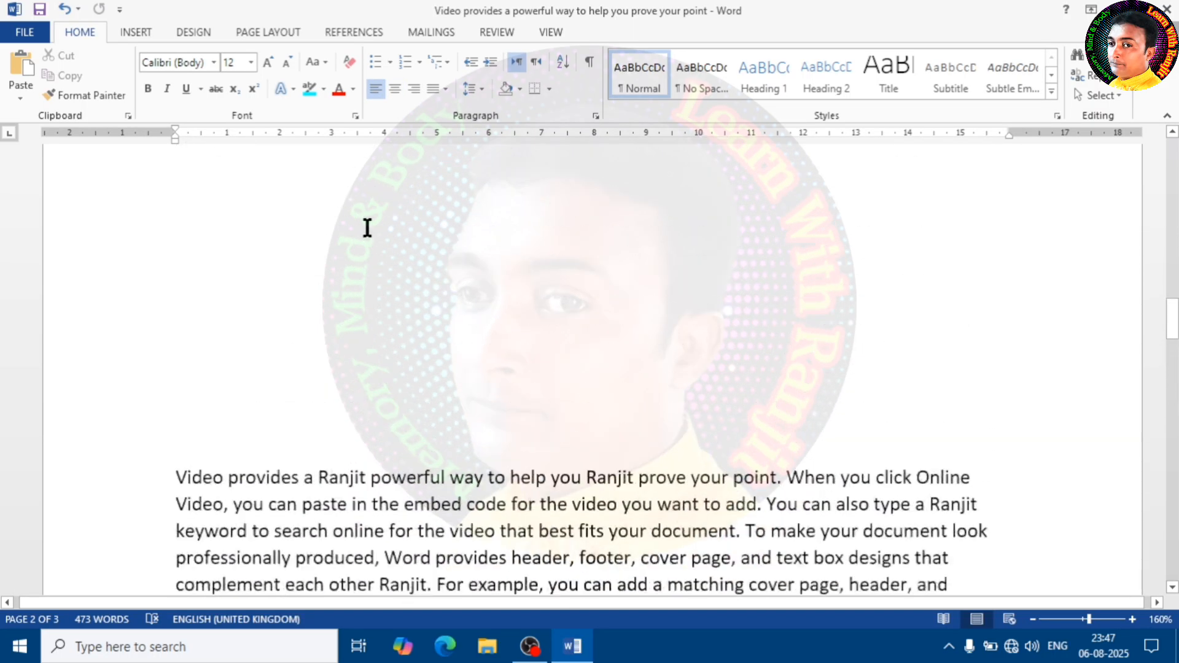
{"action": "scroll", "coordinate": [366, 226], "scroll_direction": "down", "scroll_amount": 3}
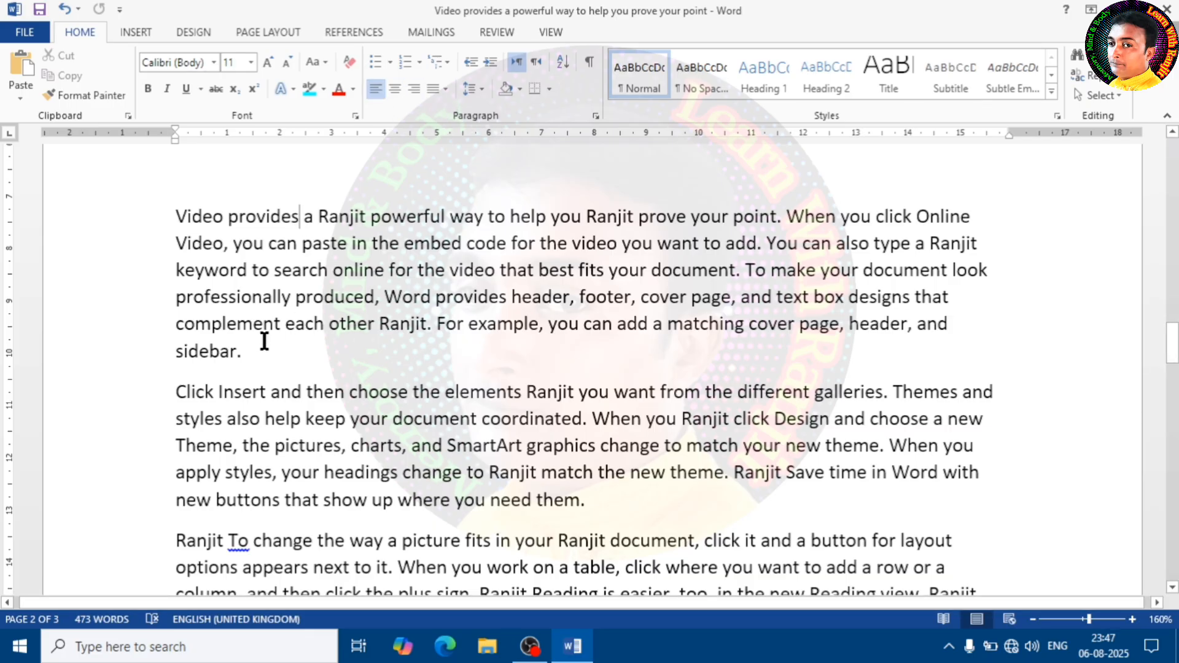
{"action": "left_click", "coordinate": [180, 231]}
{"action": "left_click", "coordinate": [370, 87]}
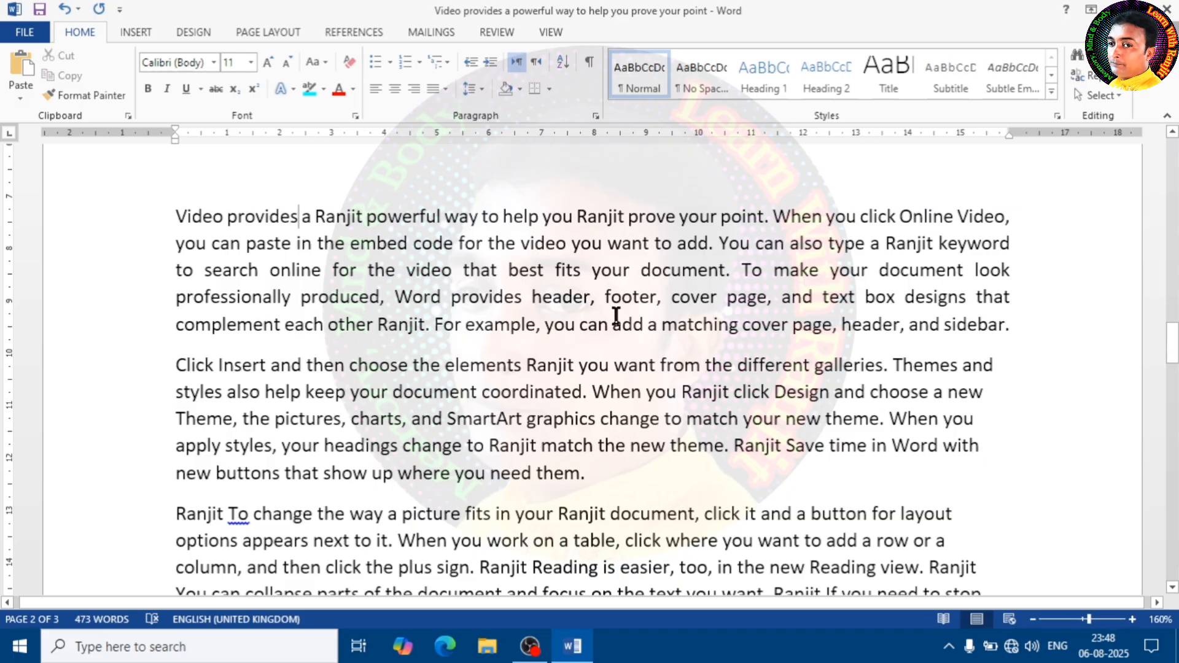
- Enter the sample text DFDFGDFH on the empty line above the "Video provides" paragraph and erase it
{"action": "scroll", "coordinate": [381, 239], "scroll_direction": "up", "scroll_amount": 1}
{"action": "scroll", "coordinate": [380, 239], "scroll_direction": "up", "scroll_amount": 2}
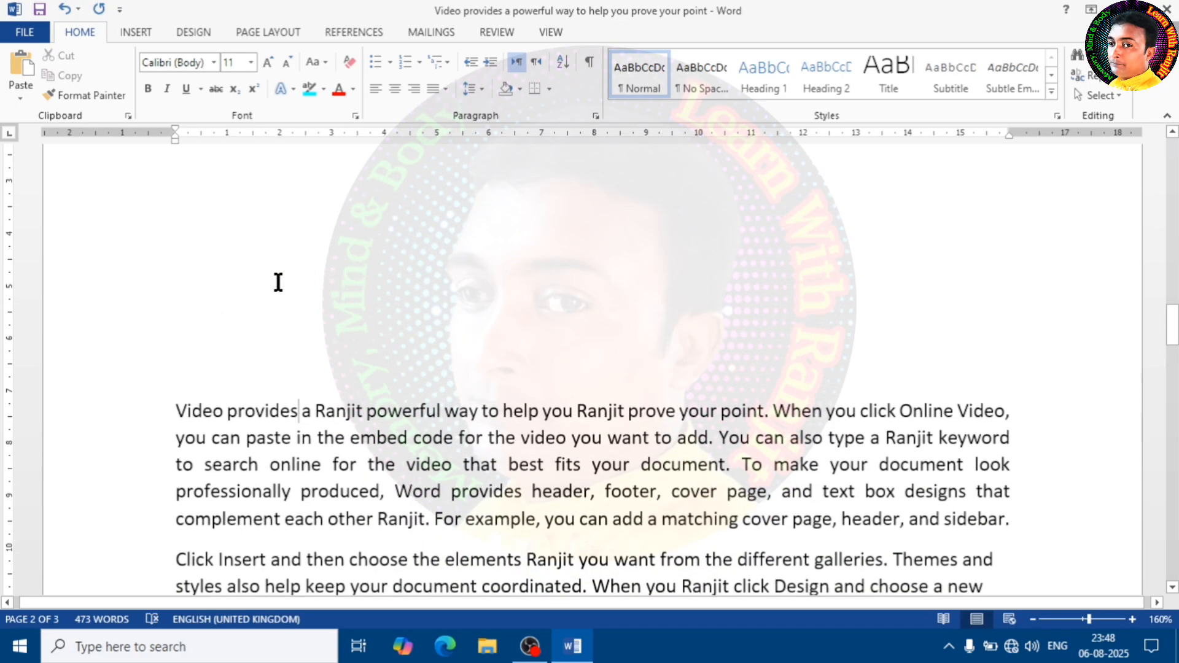
{"action": "left_click", "coordinate": [178, 390]}
{"action": "type", "text": "DFDFGDFH"}
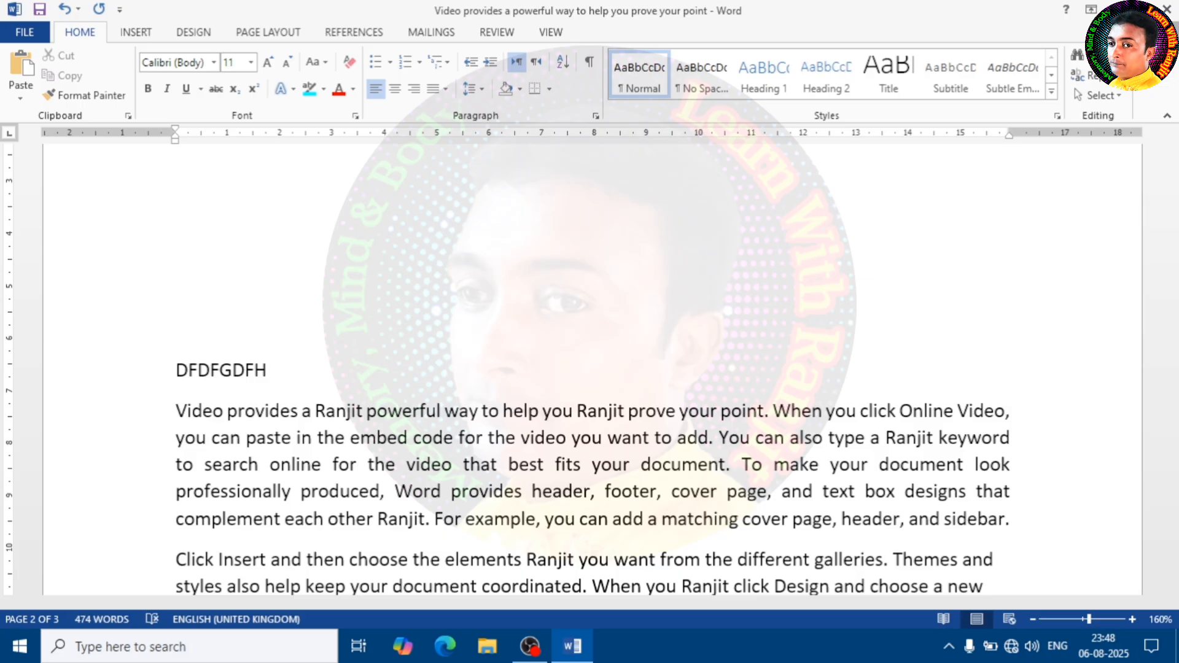
{"action": "key", "text": "BackSpace"}
{"action": "key", "text": "BackSpace"}
{"action": "key", "text": "BackSpace"}
{"action": "key", "text": "BackSpace"}
{"action": "key", "text": "BackSpace"}
{"action": "key", "text": "BackSpace"}
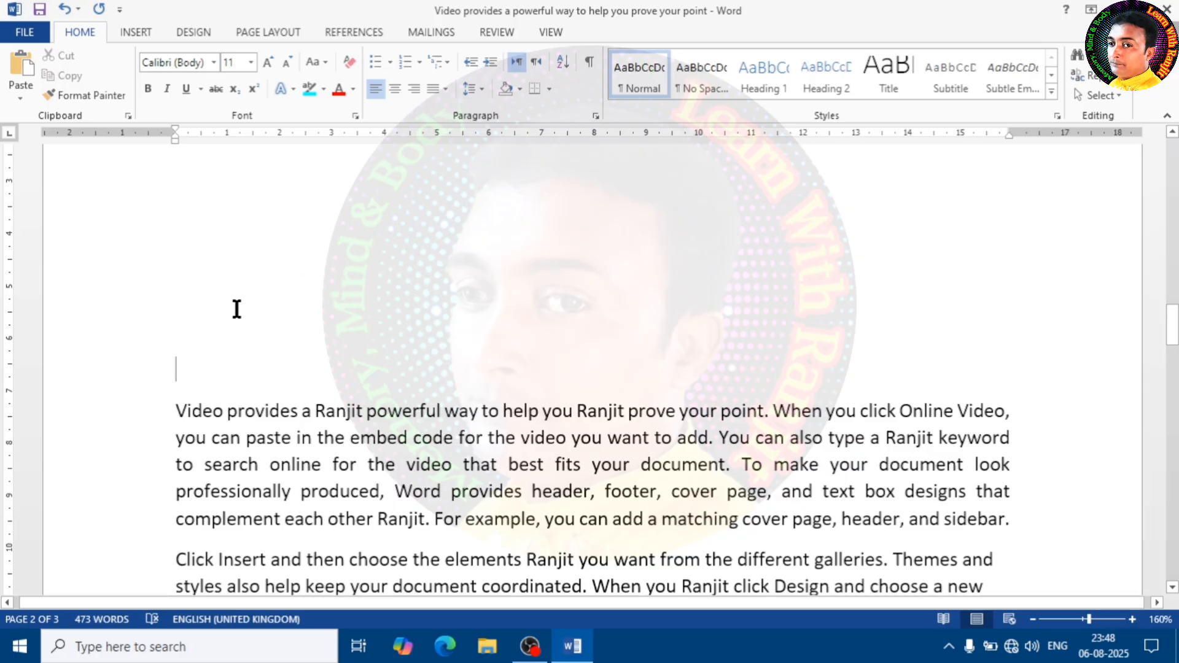
- Center the page 2 paragraph beginning "Video provides", and change its alignment to right
{"action": "scroll", "coordinate": [366, 289], "scroll_direction": "down", "scroll_amount": 3}
{"action": "left_click", "coordinate": [357, 335]}
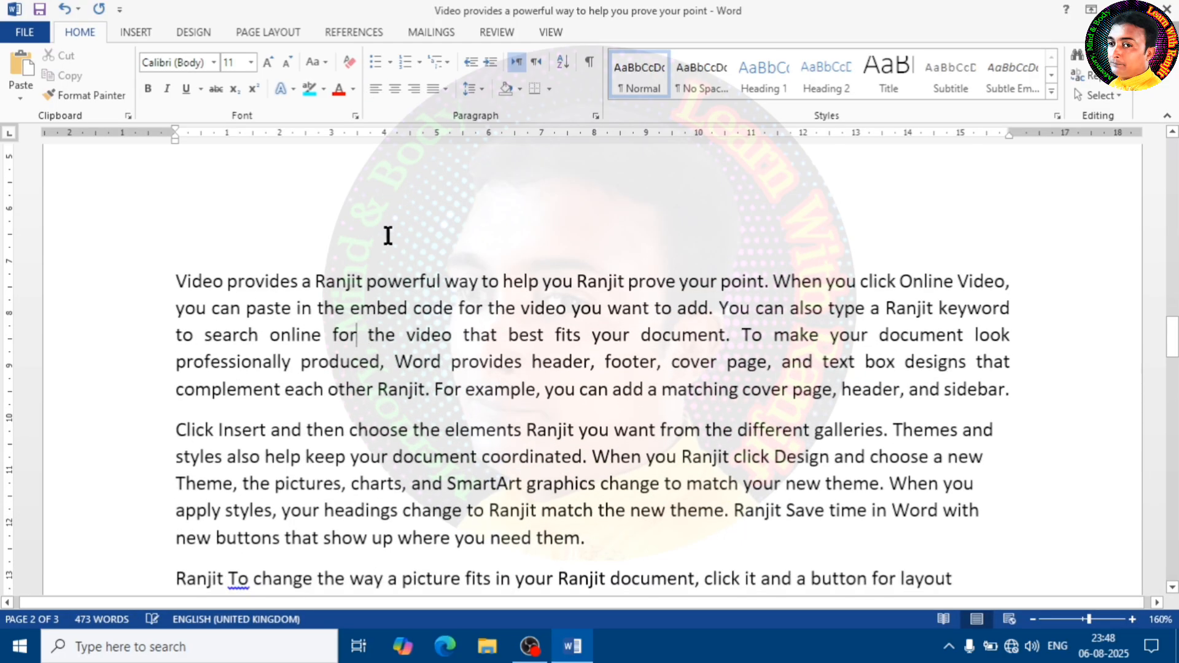
{"action": "left_click", "coordinate": [394, 90]}
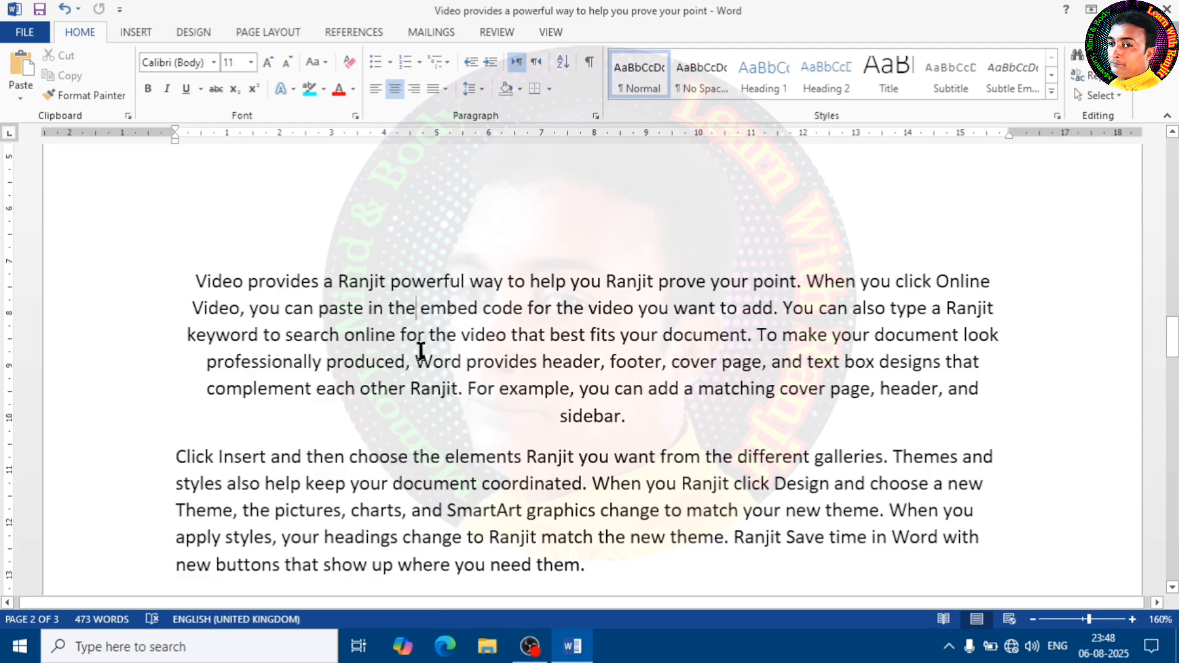
{"action": "left_click", "coordinate": [573, 418]}
{"action": "left_click", "coordinate": [413, 91]}
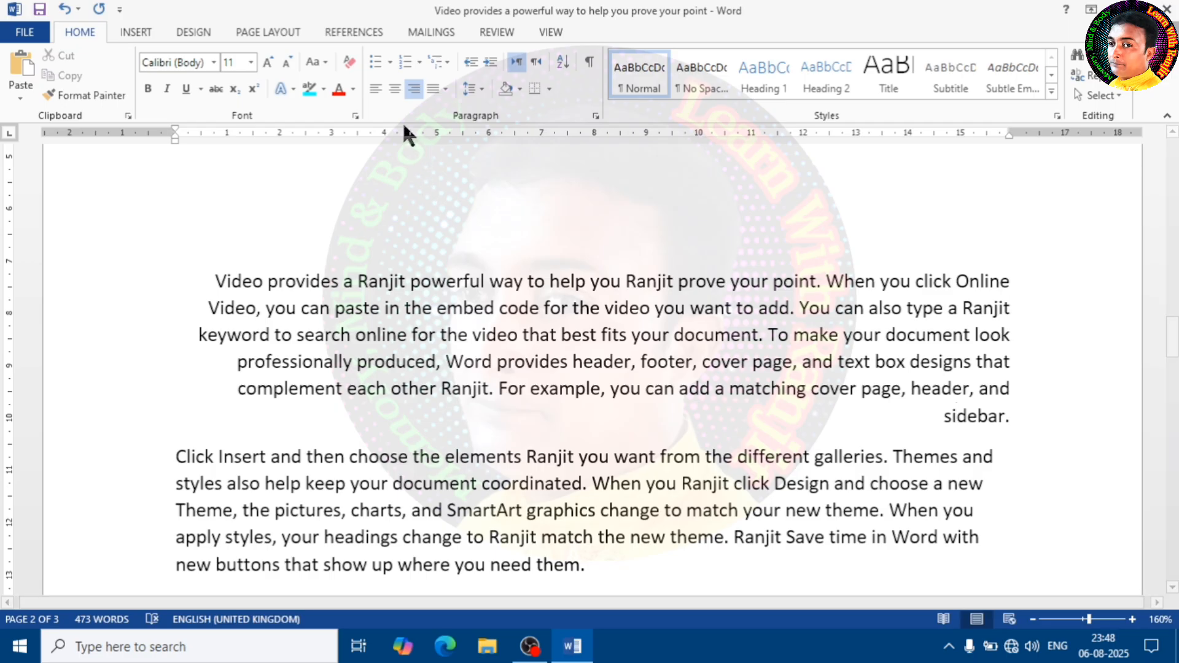
- Apply the Justify alignment to the paragraph beginning "Video provides"
{"action": "left_click", "coordinate": [447, 93]}
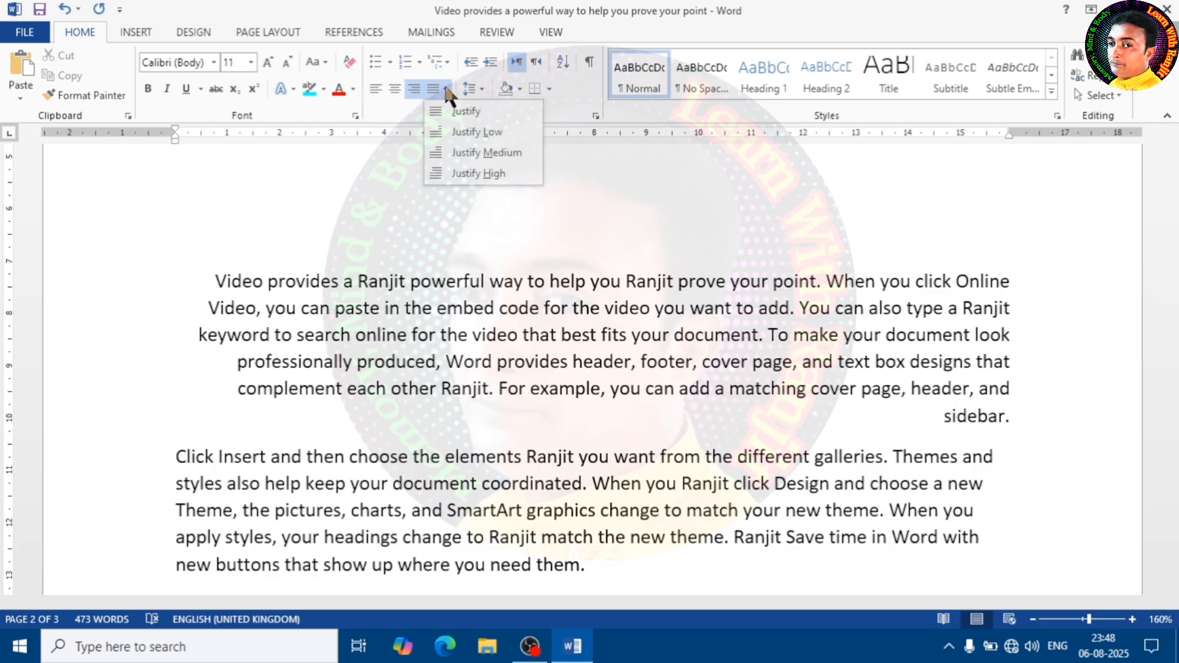
{"action": "left_click", "coordinate": [482, 115]}
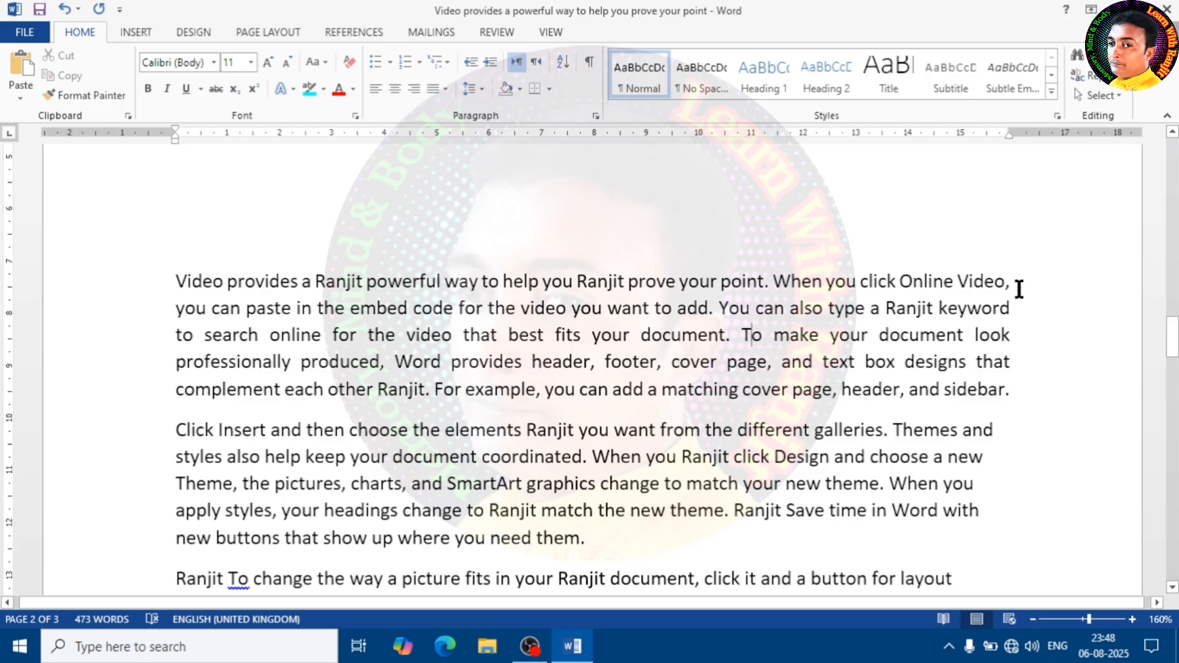
{"action": "left_click_drag", "start_coordinate": [718, 367], "coordinate": [174, 275]}
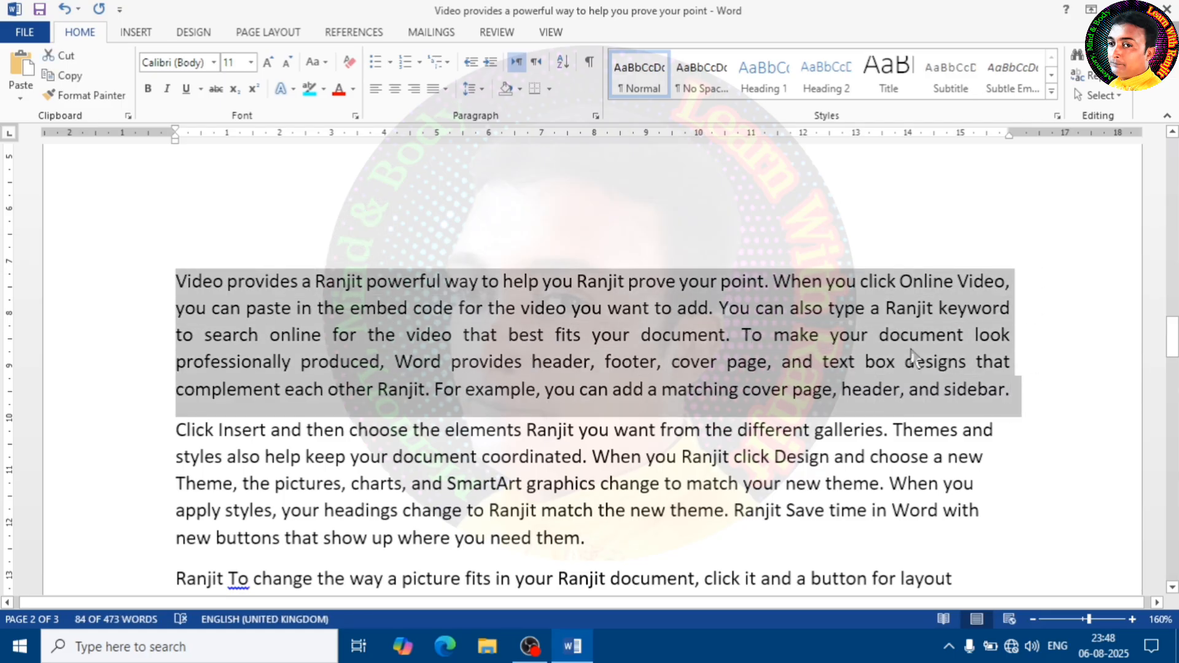
{"action": "left_click", "coordinate": [1017, 400]}
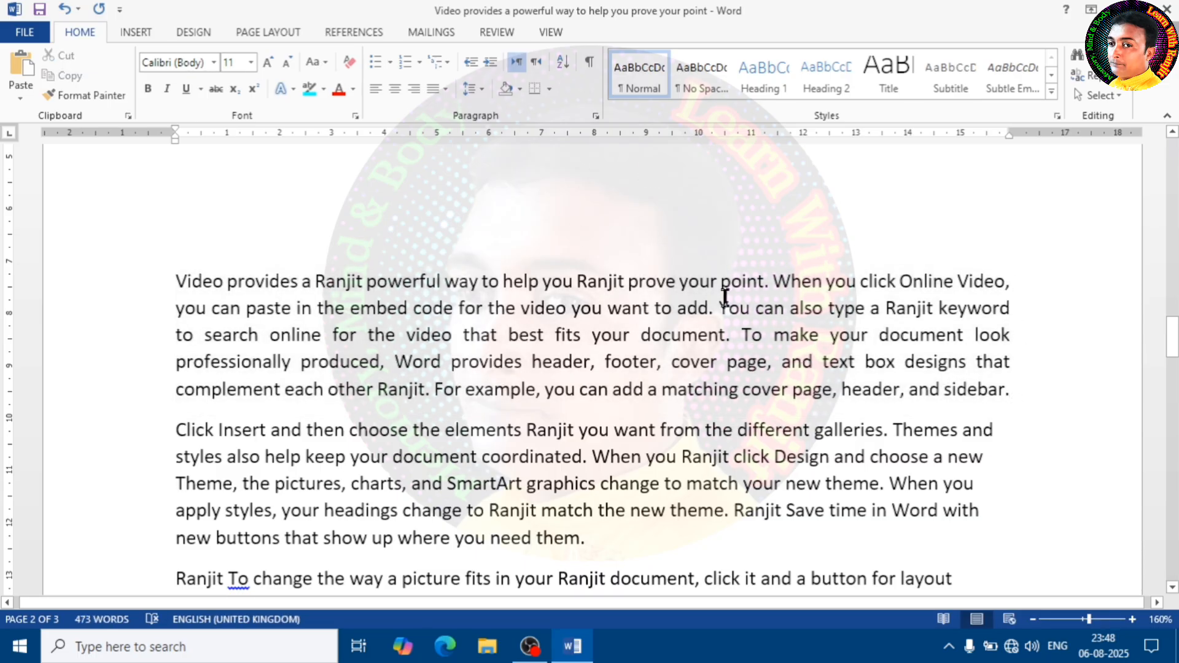
- Left-align the page 2 paragraph beginning "Video provides"
{"action": "left_click_drag", "start_coordinate": [1013, 390], "coordinate": [176, 277]}
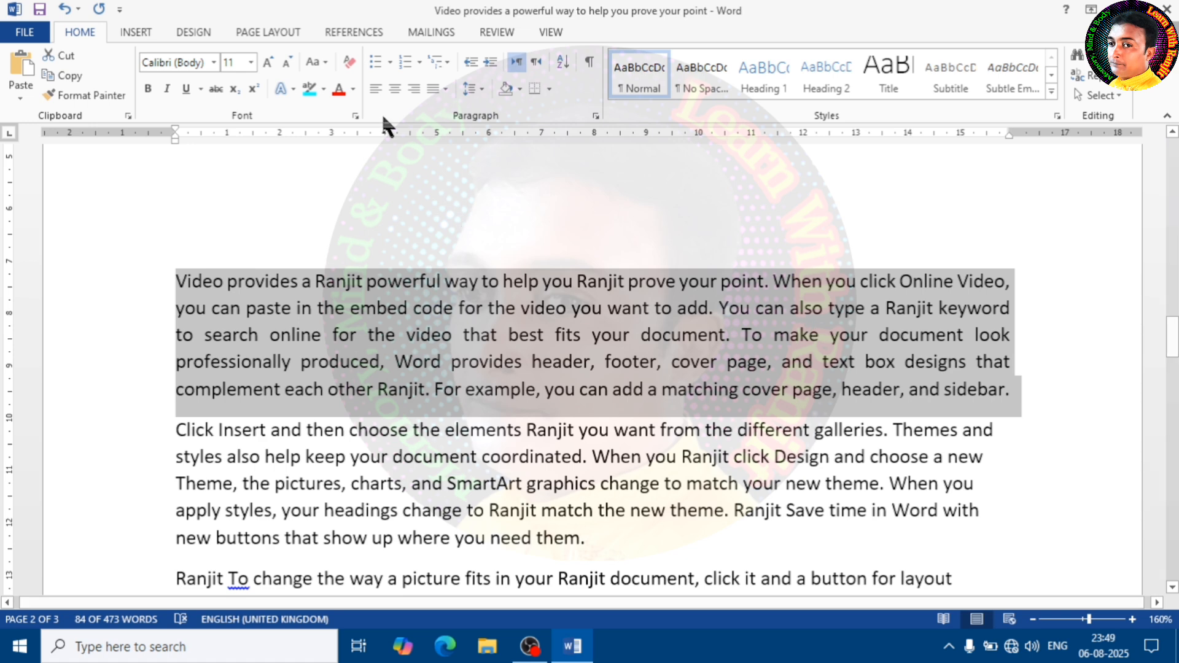
{"action": "left_click", "coordinate": [375, 88]}
{"action": "left_click", "coordinate": [462, 307]}
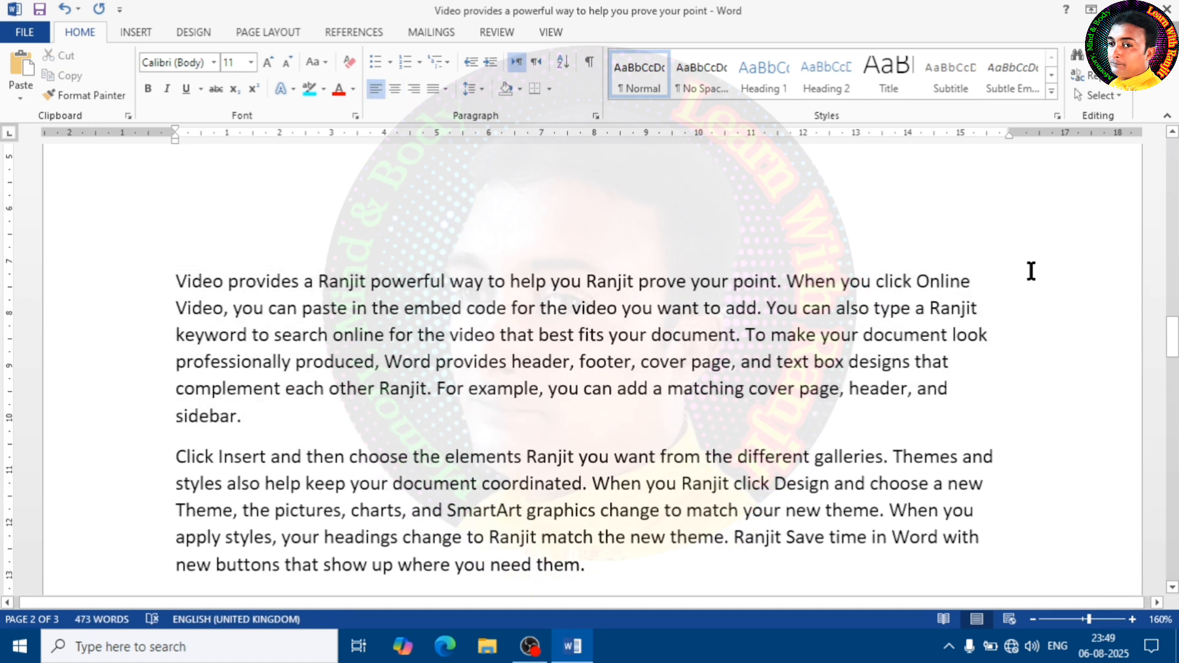
{"action": "left_click_drag", "start_coordinate": [1031, 270], "coordinate": [1029, 342]}
{"action": "left_click_drag", "start_coordinate": [1009, 131], "coordinate": [1009, 129]}
{"action": "left_click", "coordinate": [921, 335]}
- Justify the left-aligned "Video provides" paragraph on page 2 with the plain Justify option
{"action": "left_click_drag", "start_coordinate": [242, 416], "coordinate": [180, 276]}
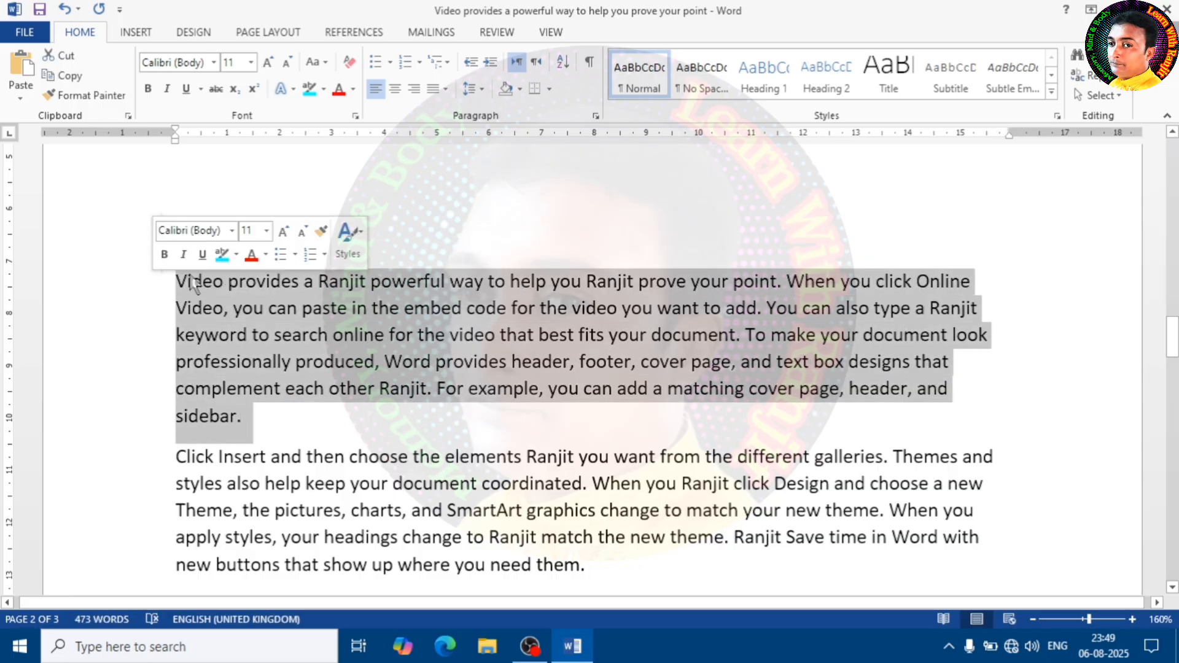
{"action": "left_click", "coordinate": [431, 90]}
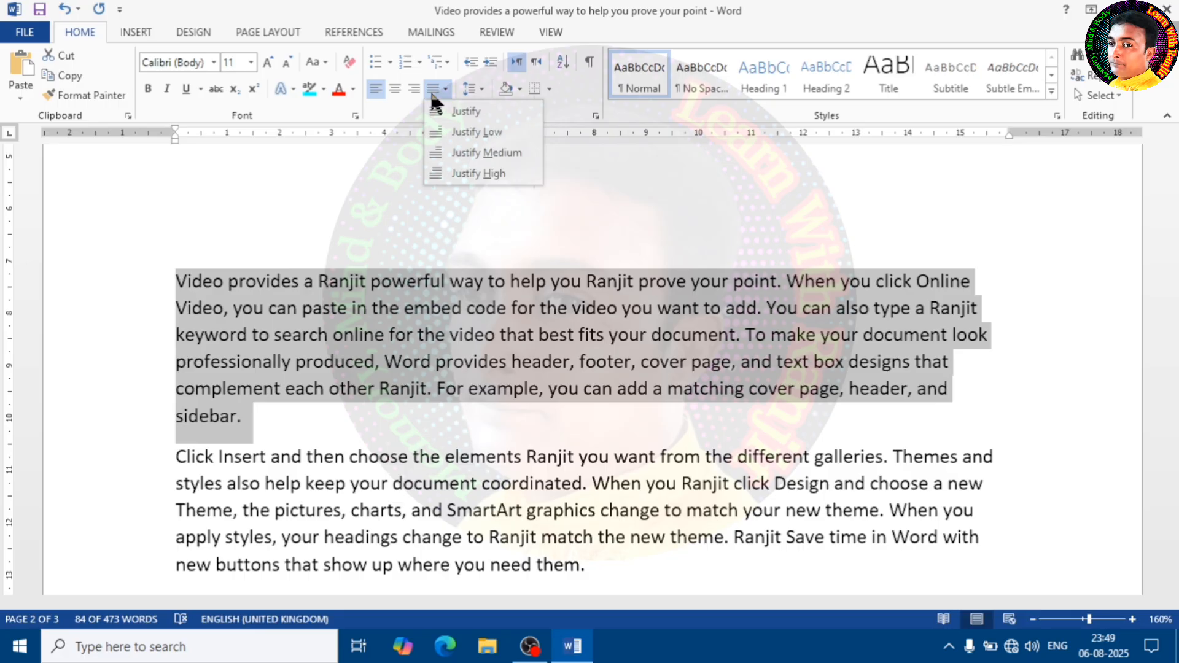
{"action": "left_click", "coordinate": [473, 112]}
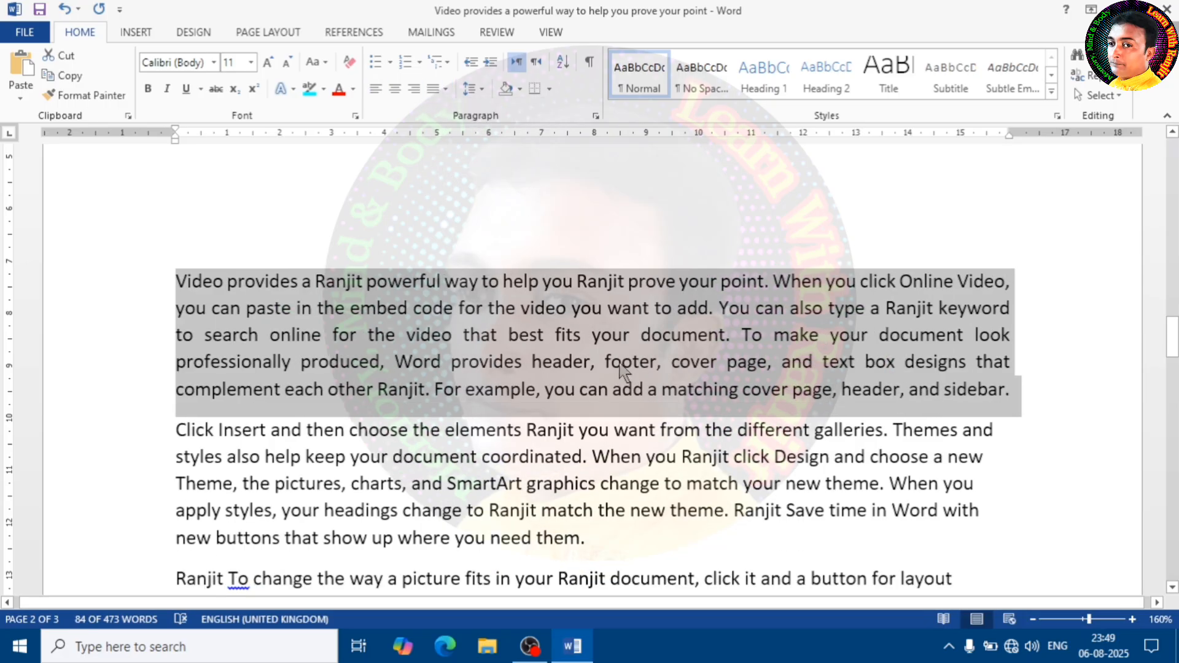
{"action": "left_click", "coordinate": [581, 334]}
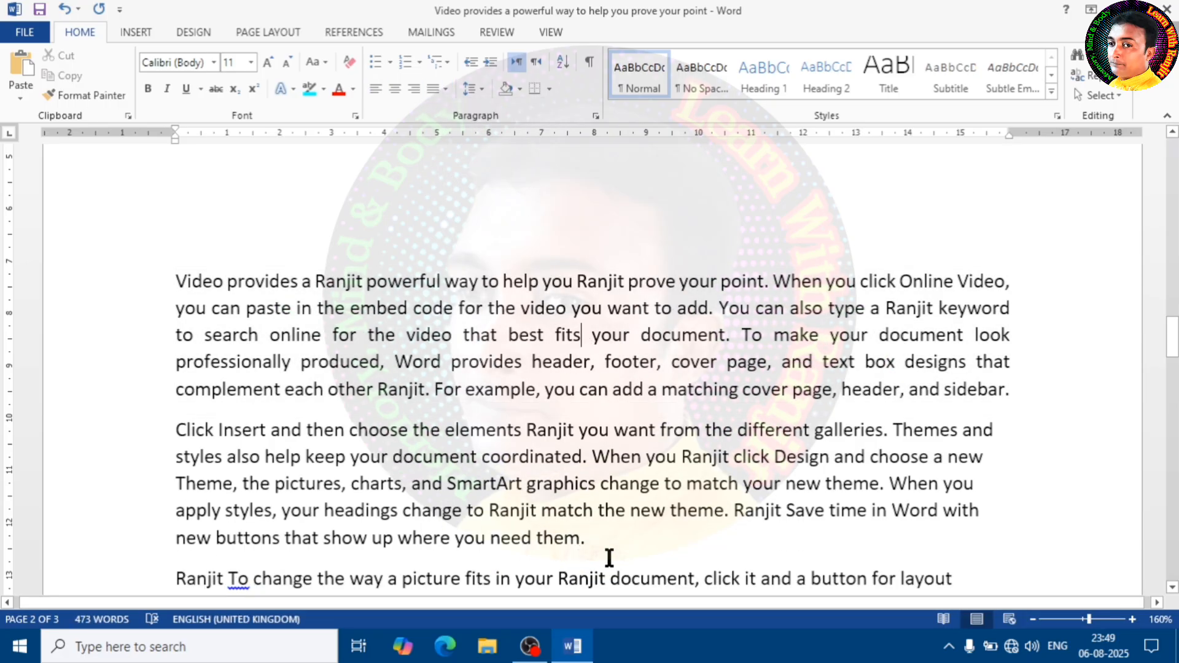
- Apply the Justify alignment to the page 2 paragraph beginning "Click Insert and then choose the elements"
{"action": "left_click_drag", "start_coordinate": [609, 557], "coordinate": [174, 440]}
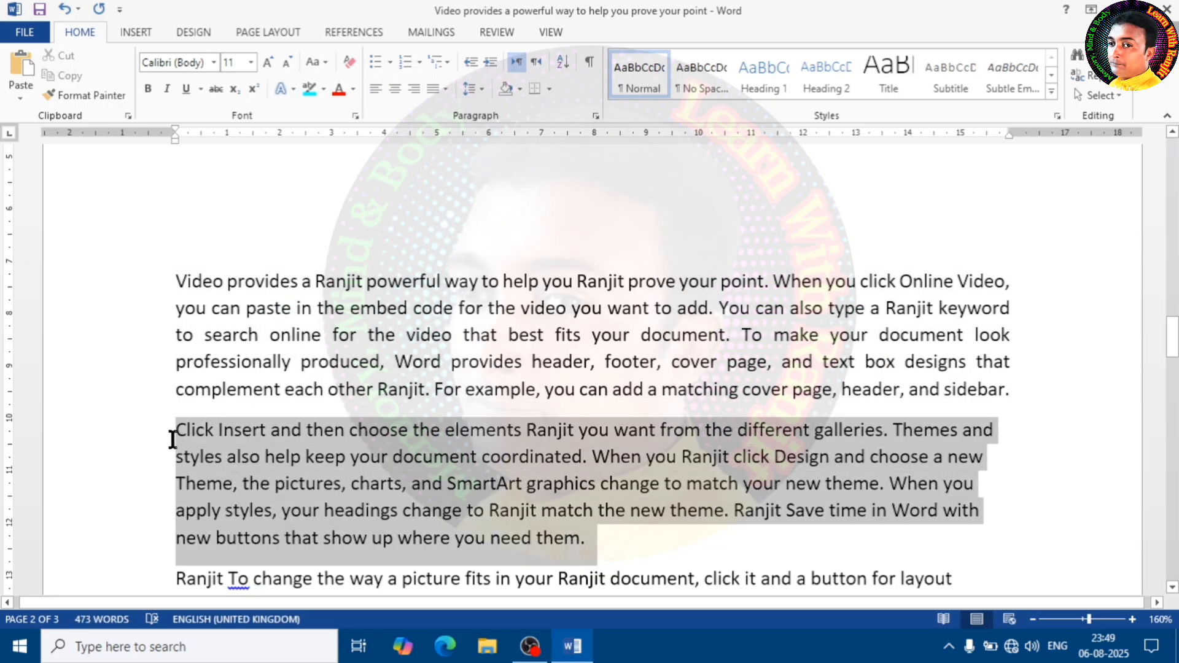
{"action": "left_click", "coordinate": [446, 88]}
{"action": "left_click", "coordinate": [461, 113]}
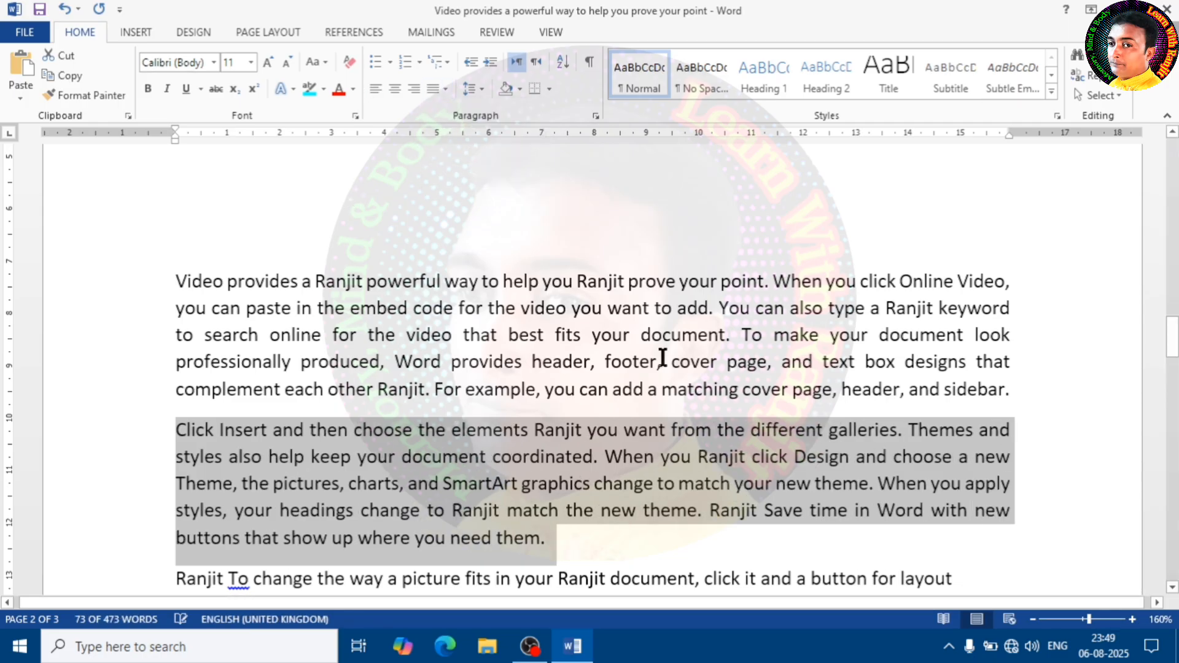
{"action": "left_click", "coordinate": [662, 458]}
{"action": "scroll", "coordinate": [664, 454], "scroll_direction": "down", "scroll_amount": 3}
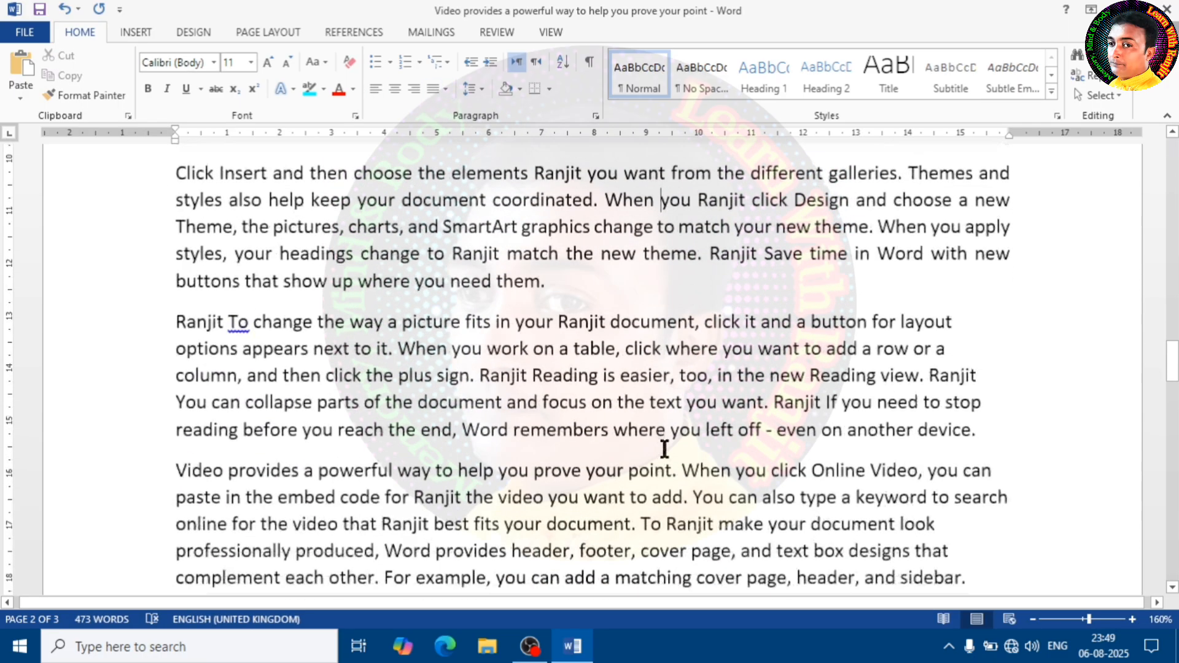
{"action": "scroll", "coordinate": [664, 449], "scroll_direction": "down", "scroll_amount": 2}
{"action": "scroll", "coordinate": [1013, 276], "scroll_direction": "up", "scroll_amount": 4}
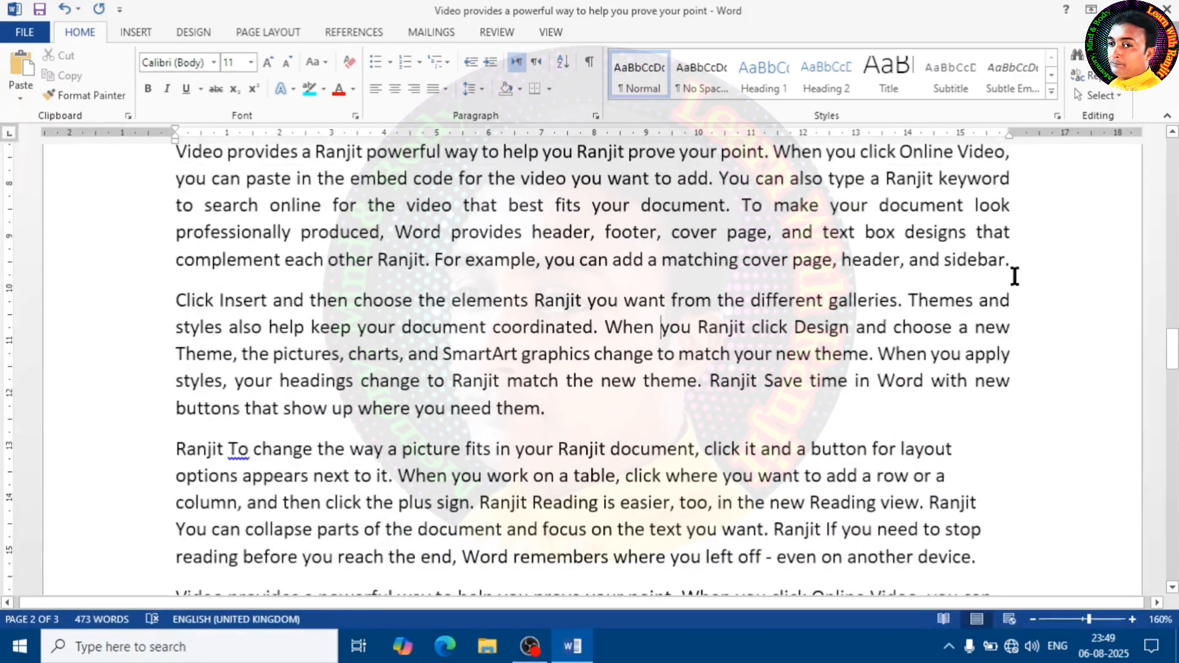
{"action": "scroll", "coordinate": [719, 448], "scroll_direction": "down", "scroll_amount": 4}
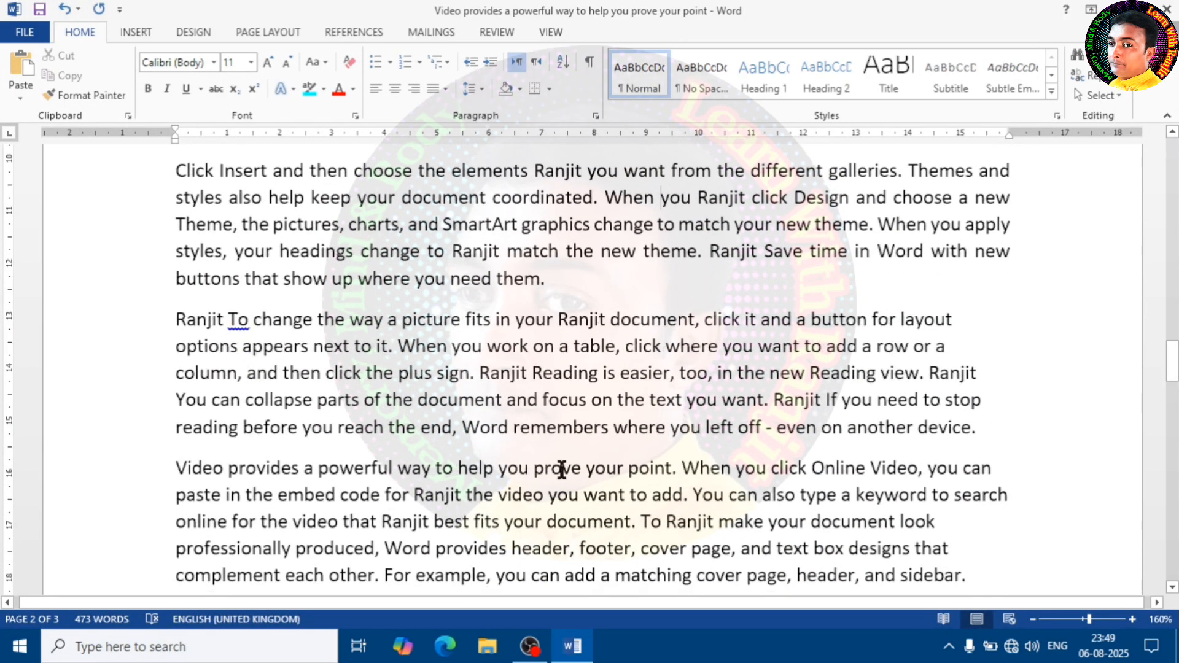
- Justify the page 2 text from the "Click Insert" paragraph through the following "Video provides a powerful way" paragraph
{"action": "left_click_drag", "start_coordinate": [229, 492], "coordinate": [170, 354]}
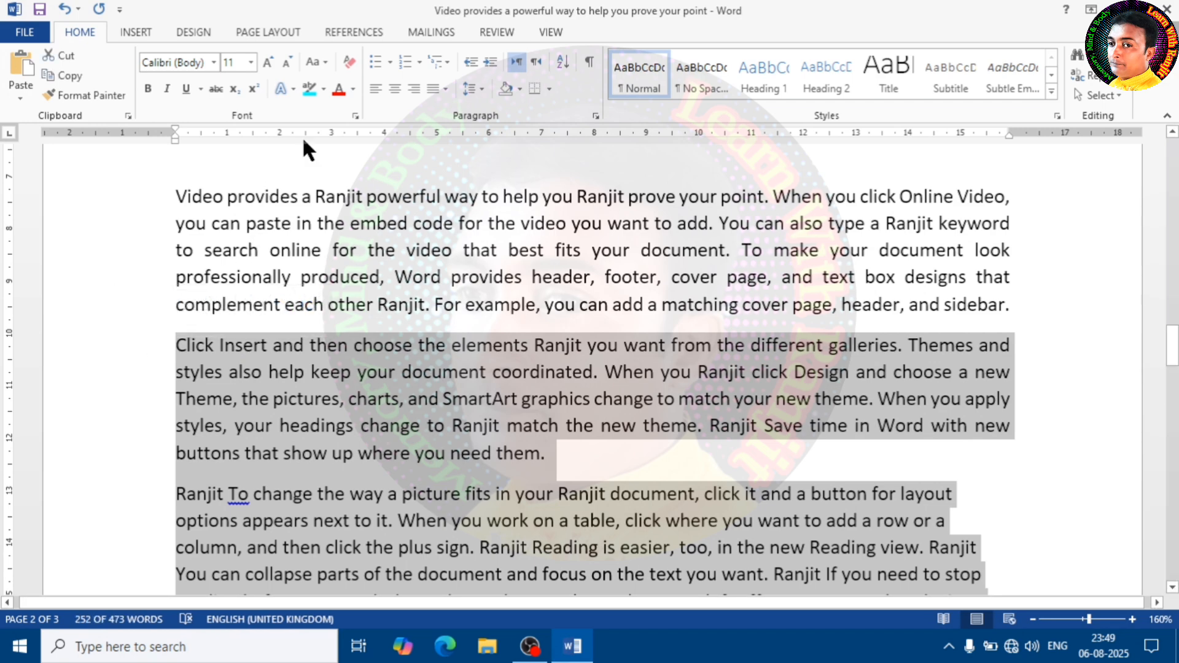
{"action": "left_click", "coordinate": [446, 89]}
{"action": "left_click", "coordinate": [439, 112]}
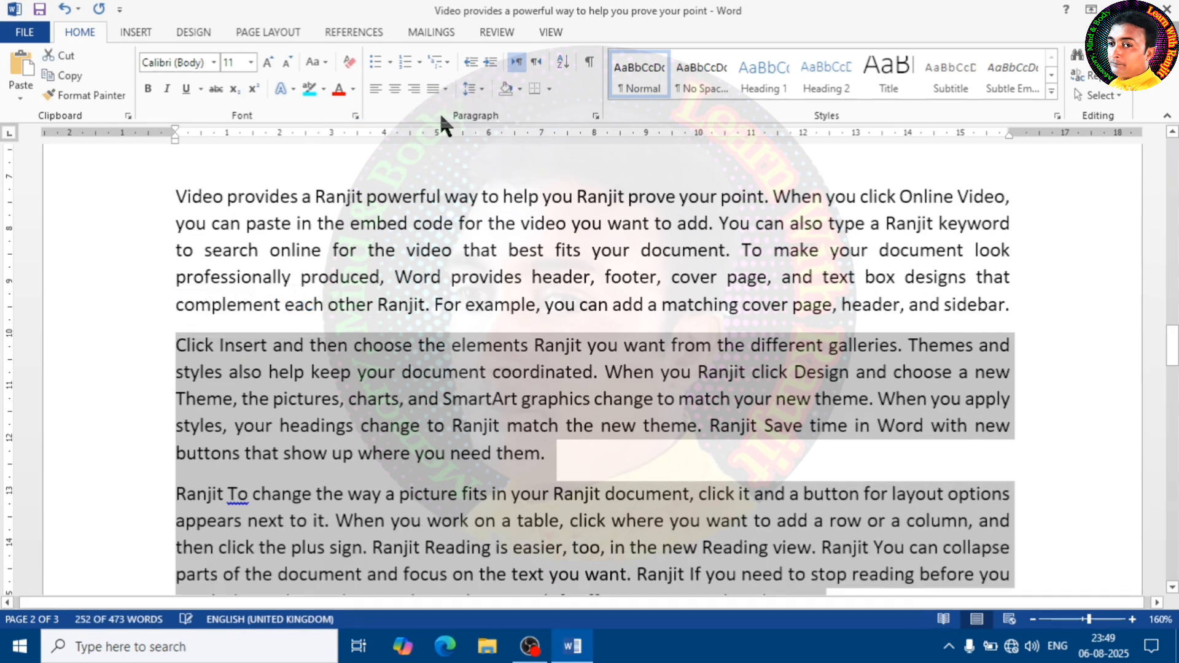
{"action": "left_click", "coordinate": [629, 403]}
{"action": "scroll", "coordinate": [629, 394], "scroll_direction": "down", "scroll_amount": 5}
{"action": "scroll", "coordinate": [631, 393], "scroll_direction": "up", "scroll_amount": 10}
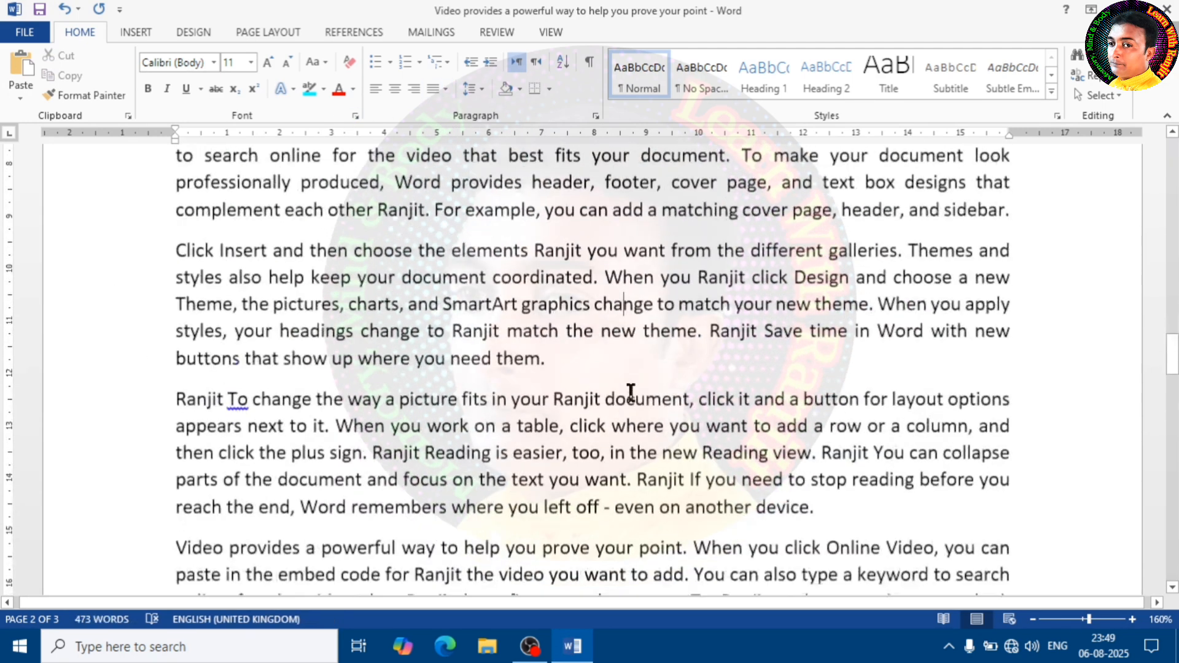
{"action": "scroll", "coordinate": [630, 393], "scroll_direction": "up", "scroll_amount": 3}
{"action": "scroll", "coordinate": [631, 393], "scroll_direction": "down", "scroll_amount": 8}
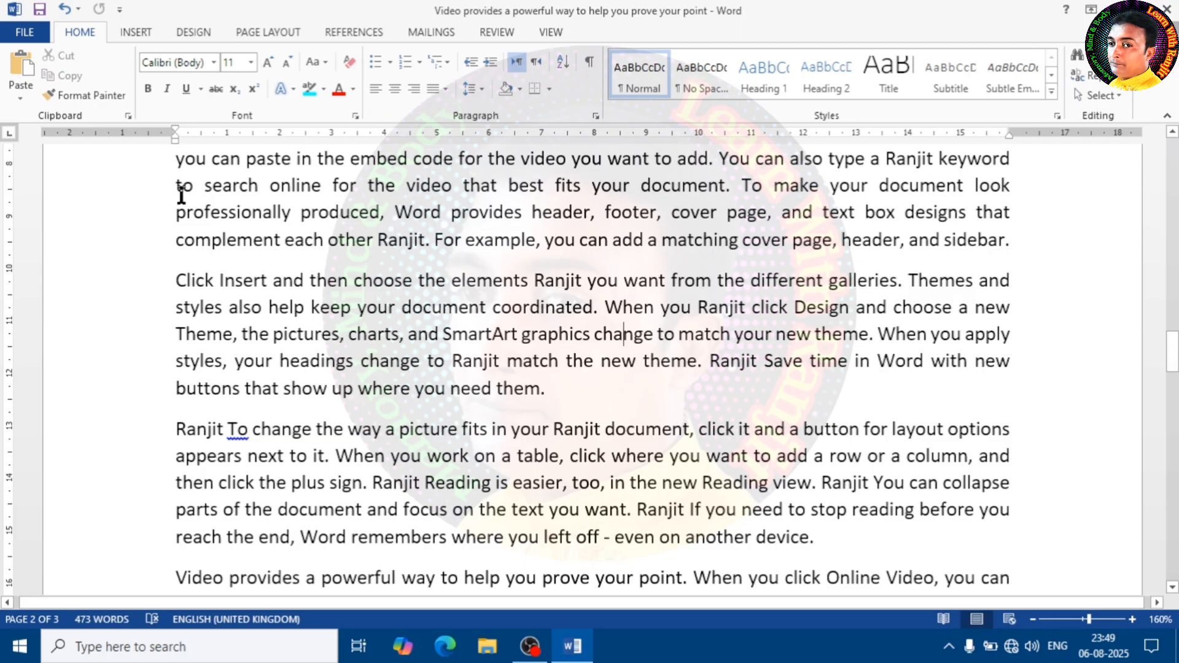
- Center the page 2 paragraph beginning "Click Insert", and try left and right alignment on it
{"action": "left_click", "coordinate": [396, 89]}
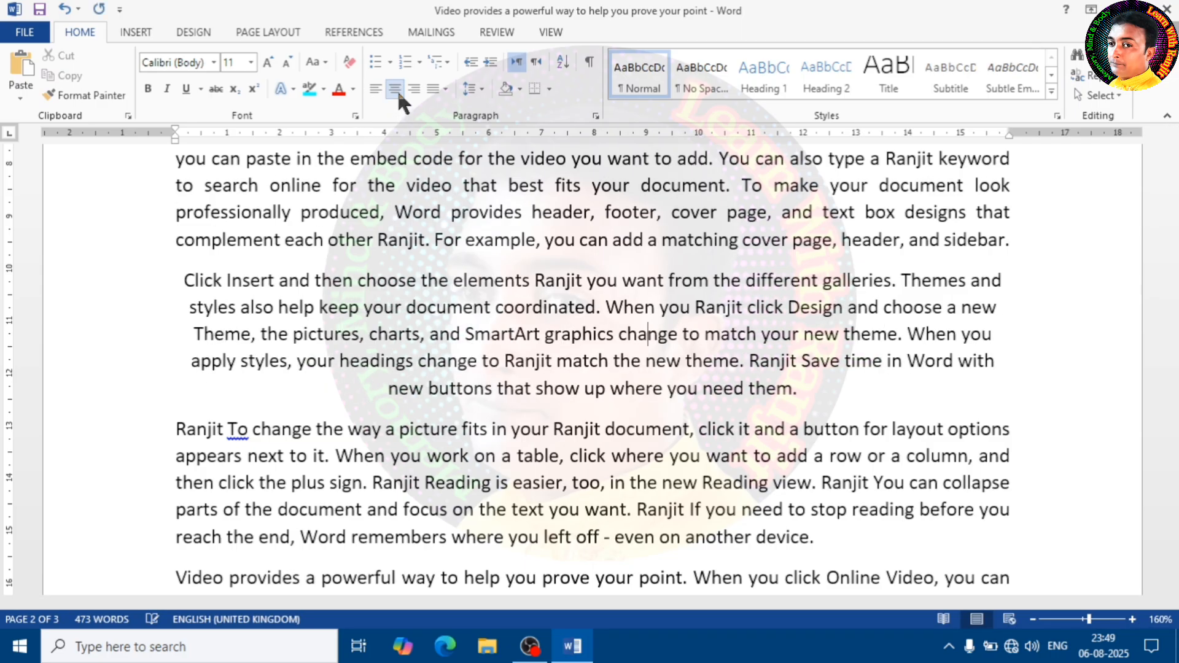
{"action": "left_click", "coordinate": [376, 90]}
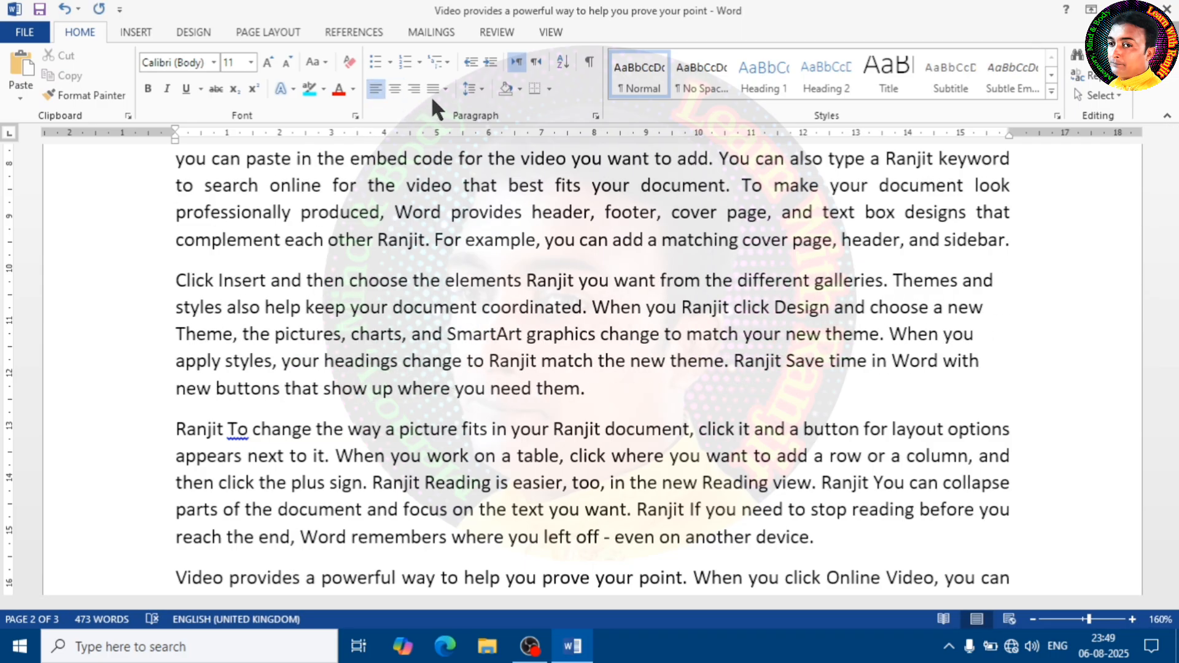
{"action": "left_click", "coordinate": [415, 88]}
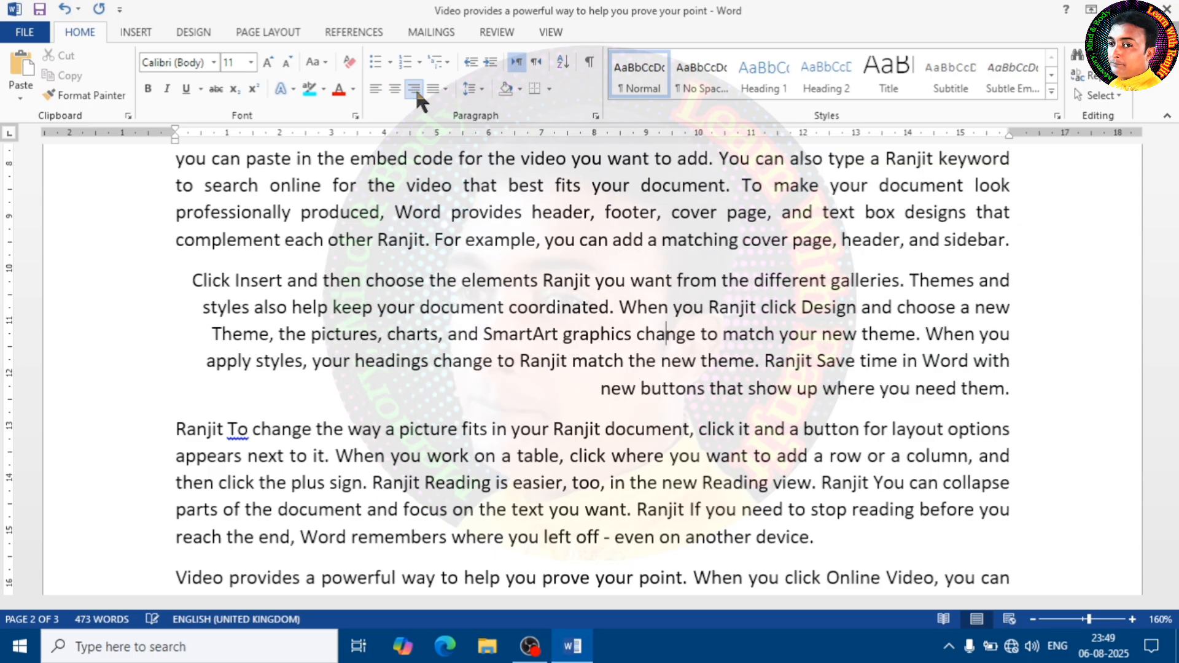
- Return the right-aligned "Click Insert" paragraph on page 2 to Justify alignment
{"action": "left_click", "coordinate": [443, 88]}
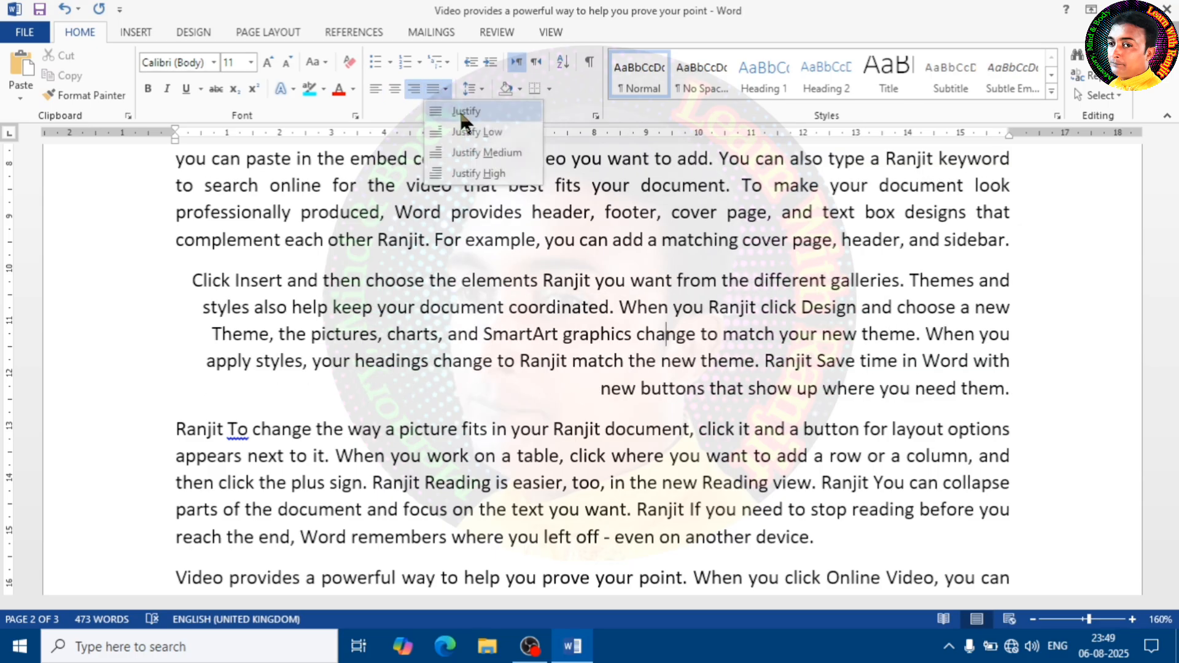
{"action": "left_click", "coordinate": [460, 110]}
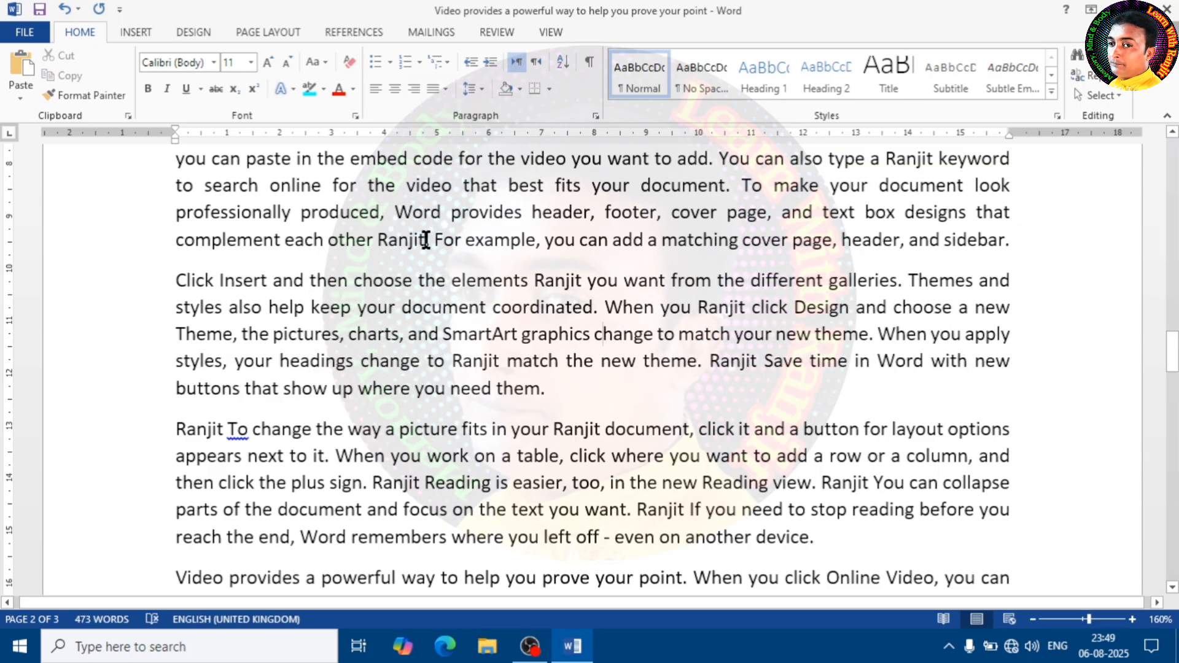
{"action": "scroll", "coordinate": [414, 234], "scroll_direction": "up", "scroll_amount": 2}
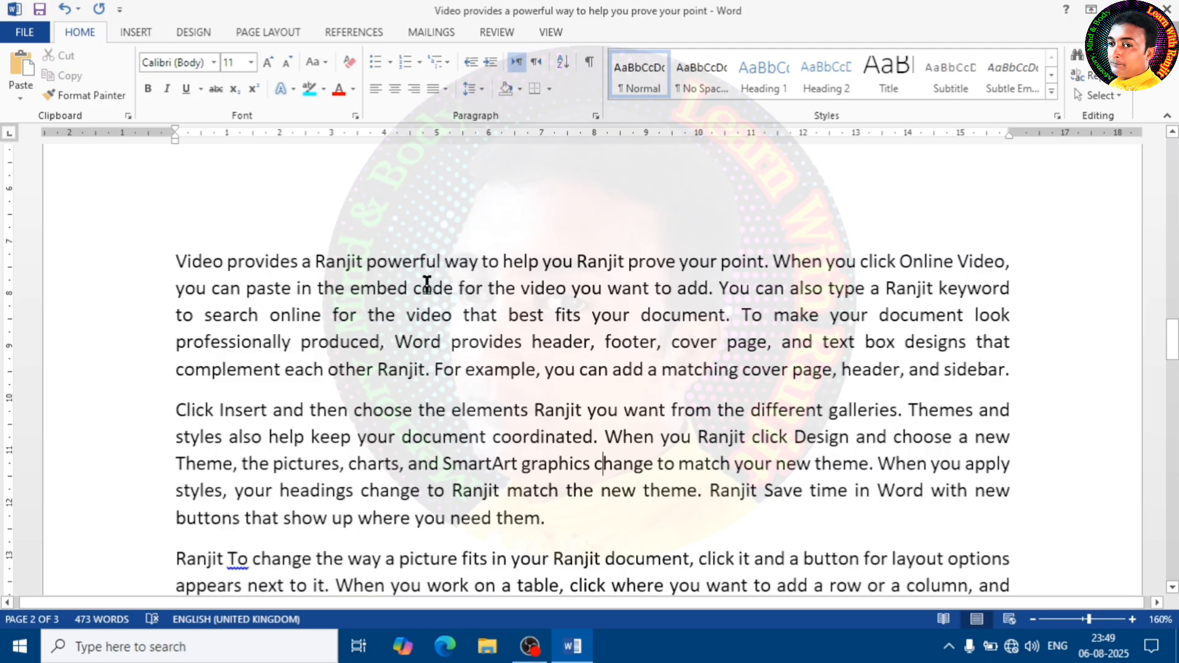
{"action": "scroll", "coordinate": [427, 284], "scroll_direction": "down", "scroll_amount": 1}
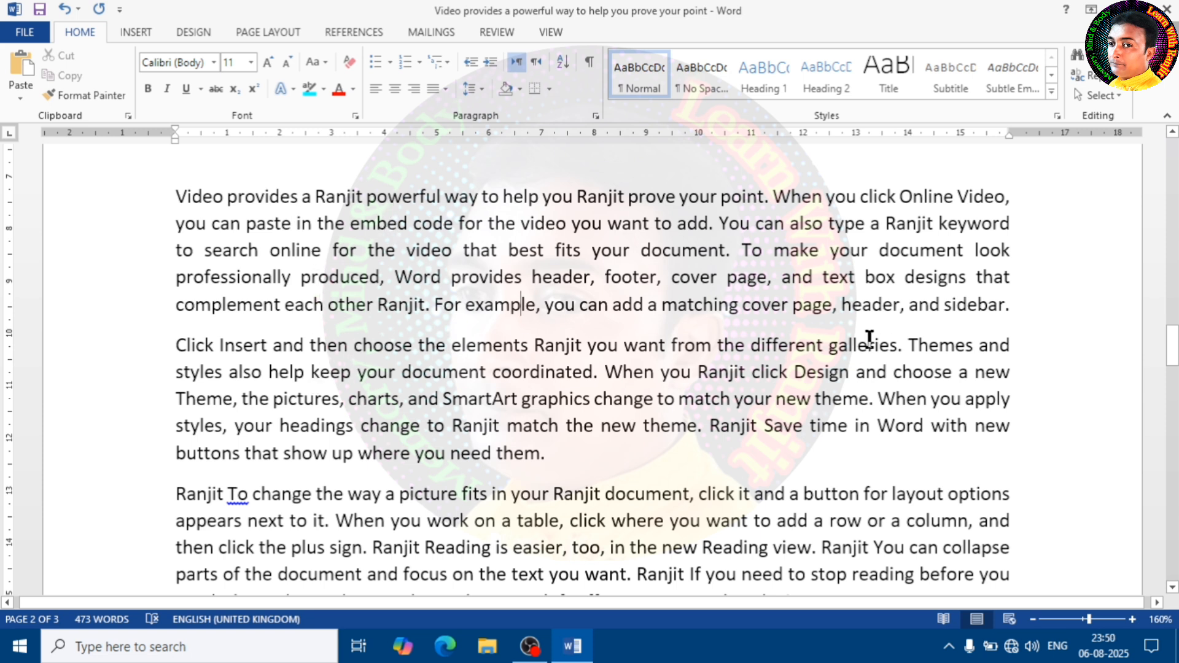
{"action": "left_click_drag", "start_coordinate": [665, 304], "coordinate": [723, 332]}
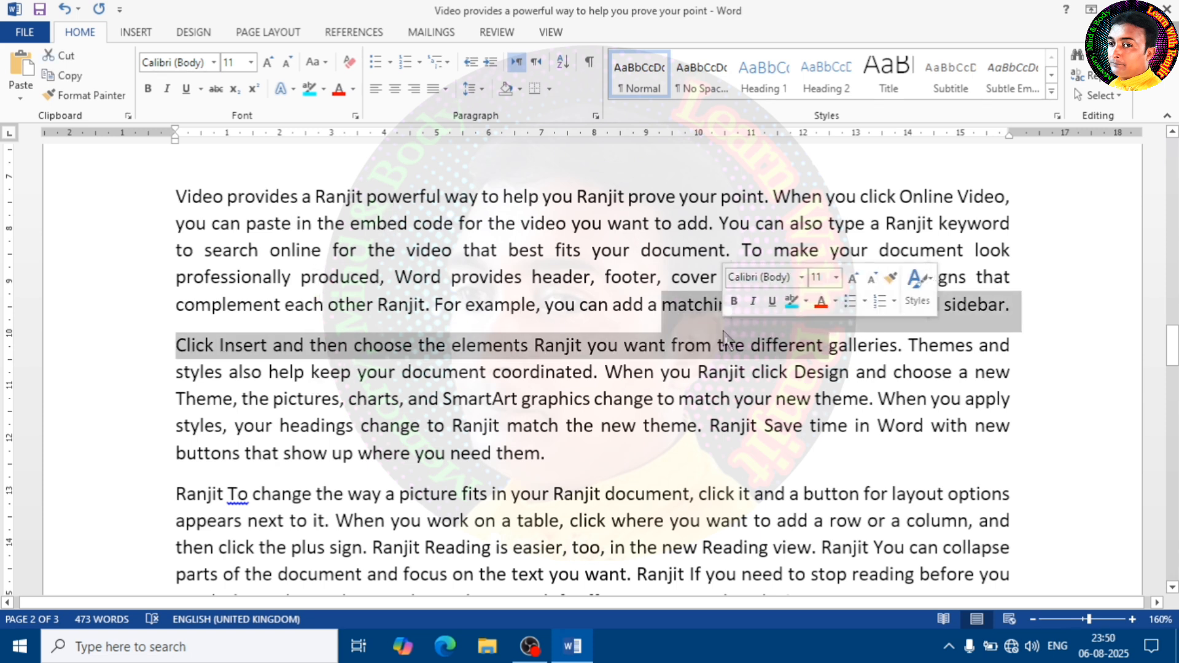
{"action": "left_click", "coordinate": [533, 326]}
{"action": "left_click_drag", "start_coordinate": [1027, 305], "coordinate": [153, 281]}
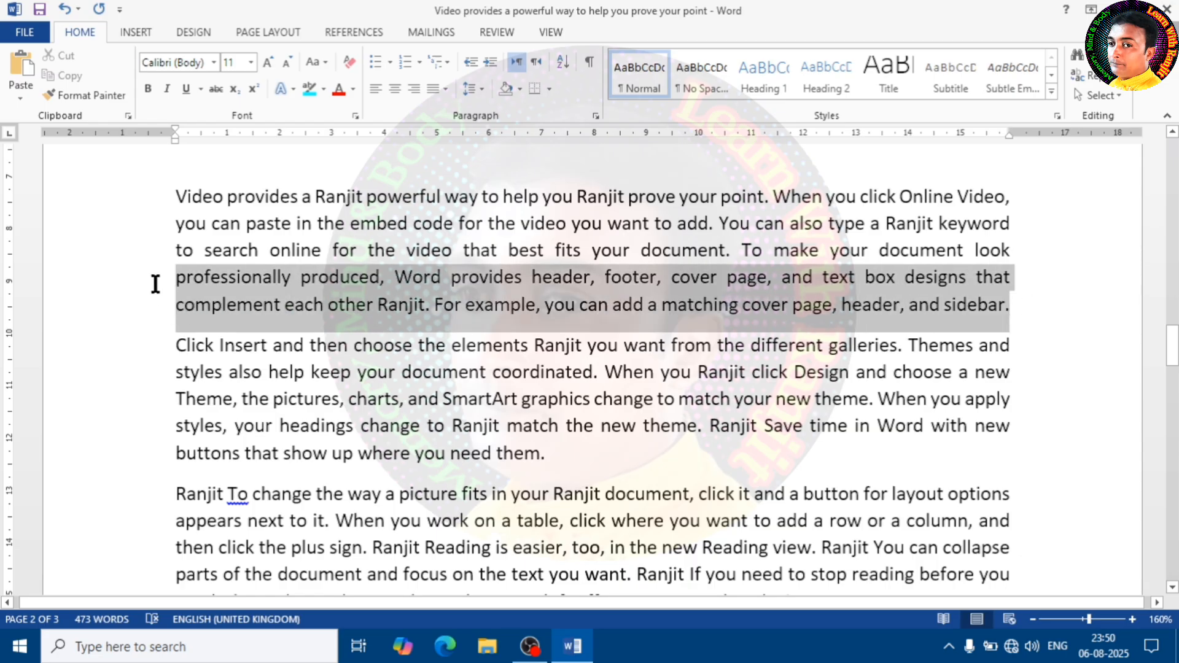
{"action": "left_click", "coordinate": [498, 301]}
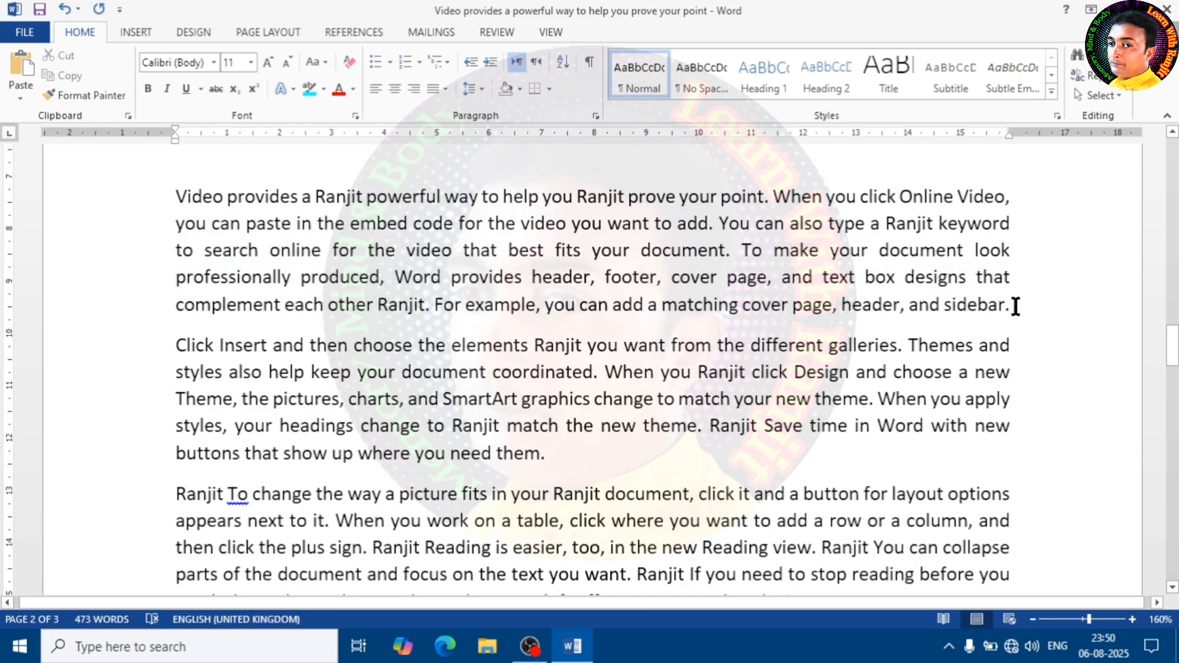
- Add space before the page 2 paragraph beginning "Video provides" and remove the space after it
{"action": "left_click_drag", "start_coordinate": [1014, 305], "coordinate": [168, 195]}
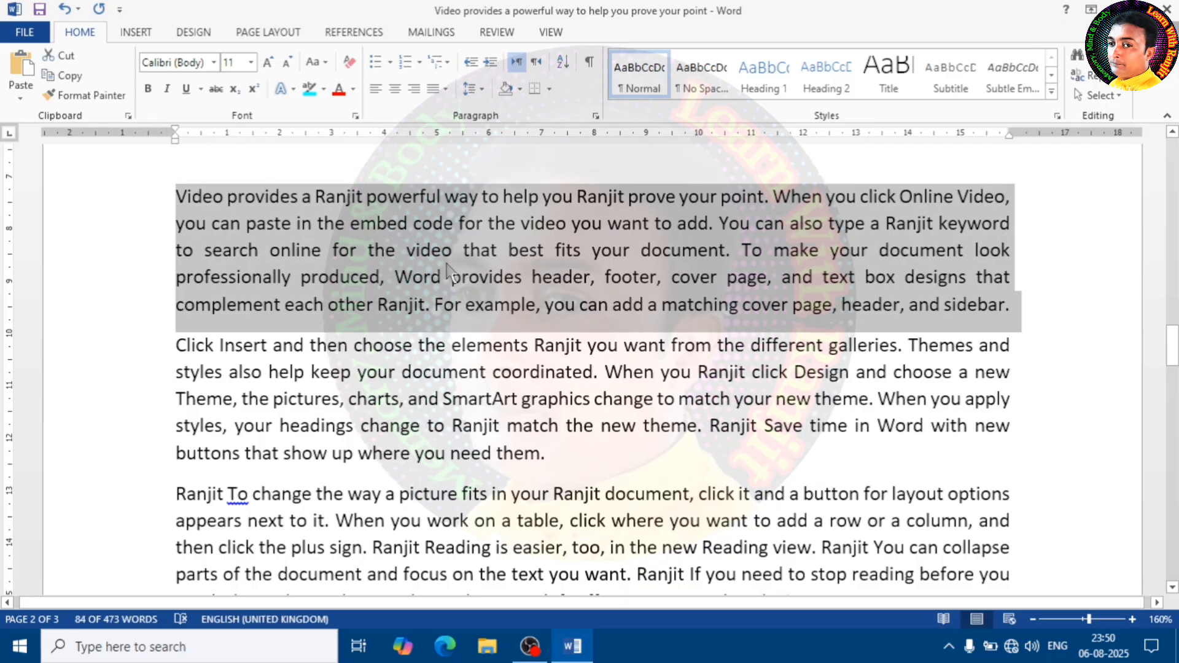
{"action": "left_click", "coordinate": [482, 90]}
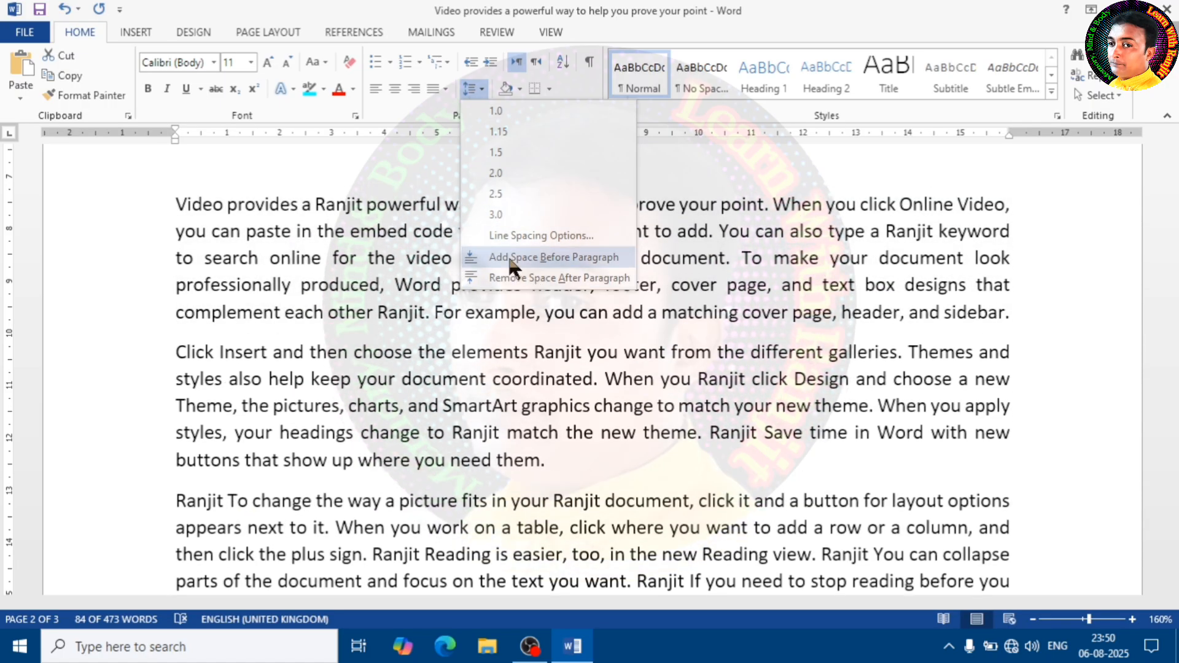
{"action": "left_click", "coordinate": [509, 257]}
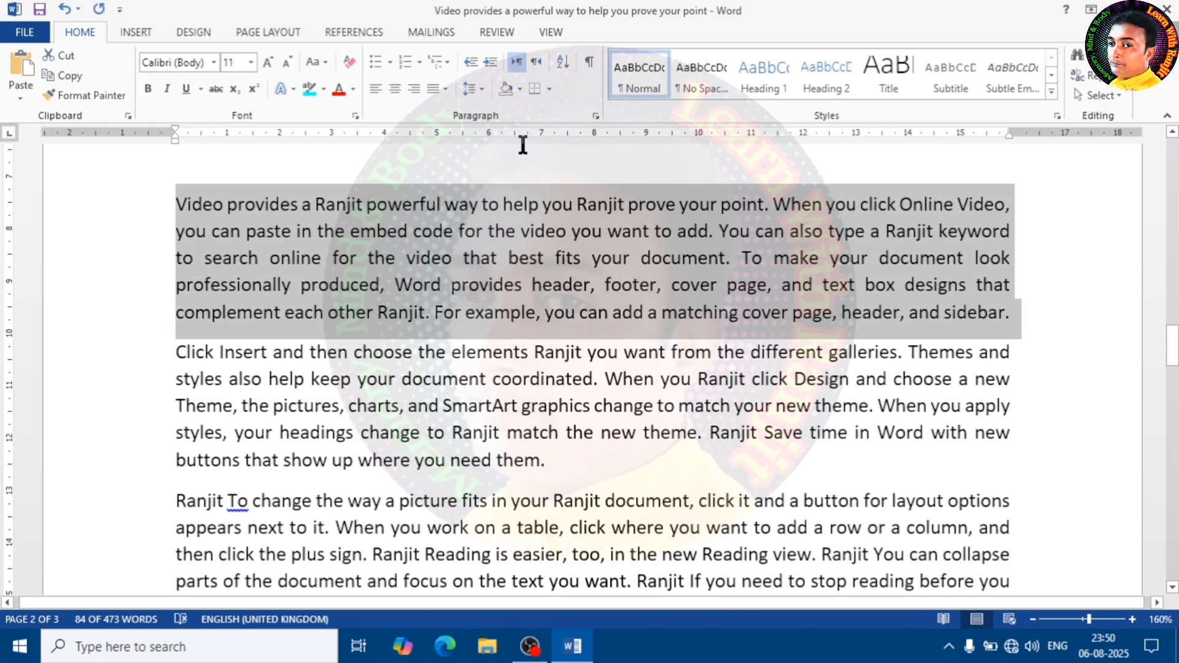
{"action": "left_click", "coordinate": [471, 89]}
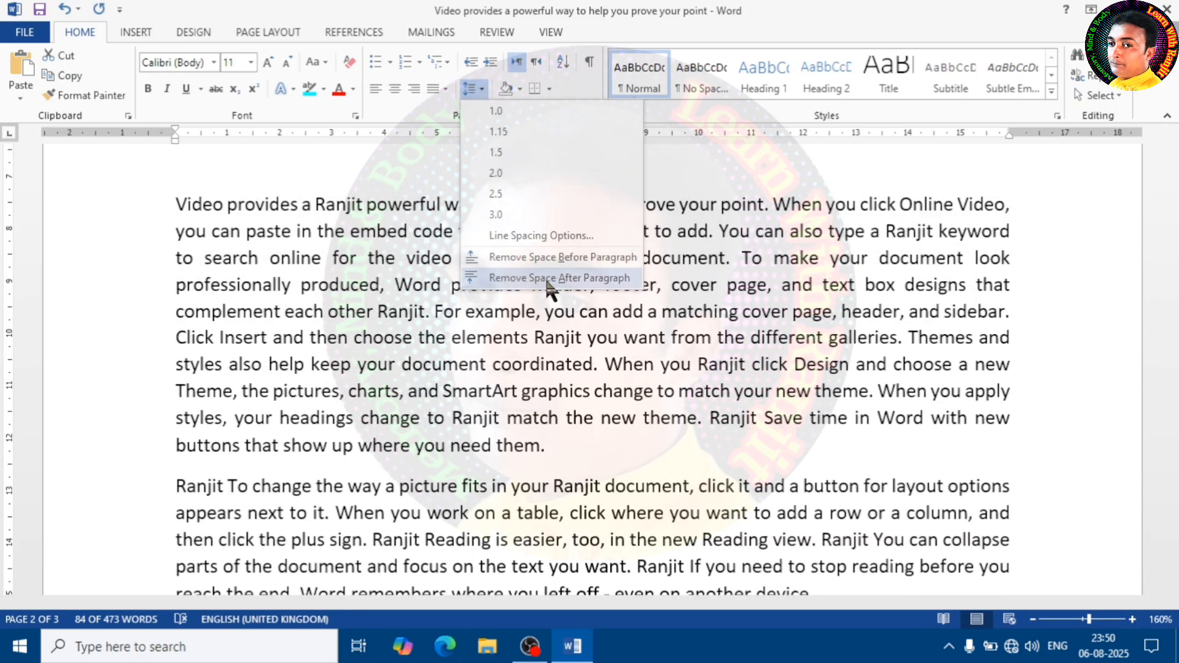
{"action": "left_click", "coordinate": [552, 279]}
{"action": "left_click", "coordinate": [562, 285]}
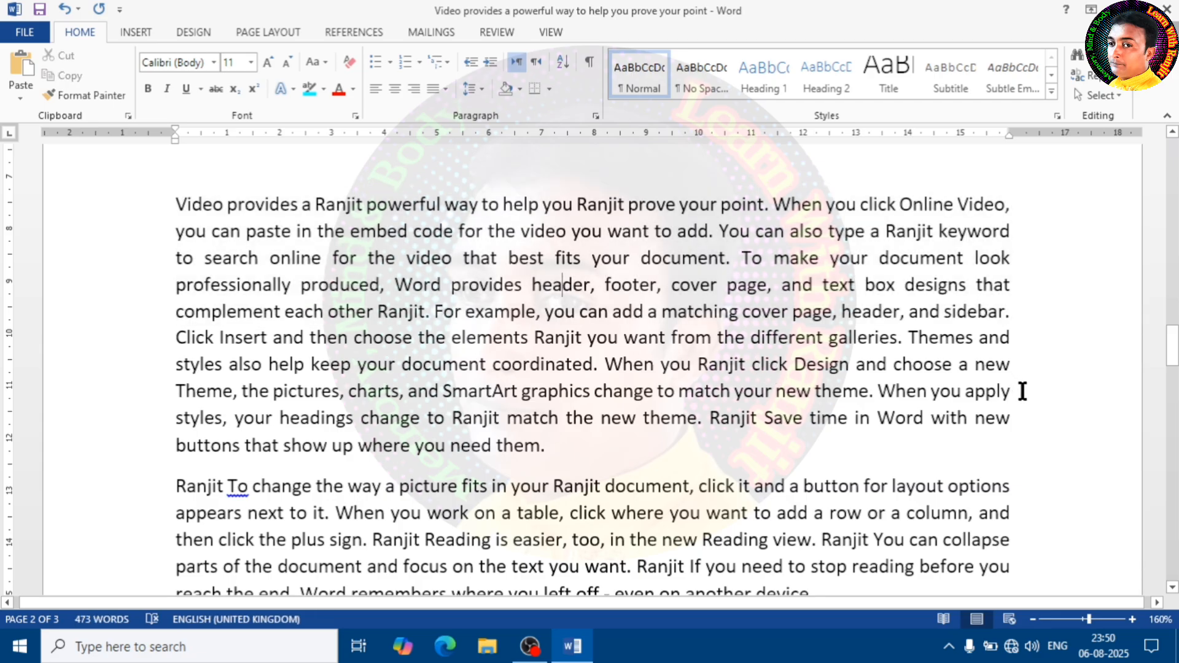
{"action": "left_click_drag", "start_coordinate": [1021, 428], "coordinate": [928, 325]}
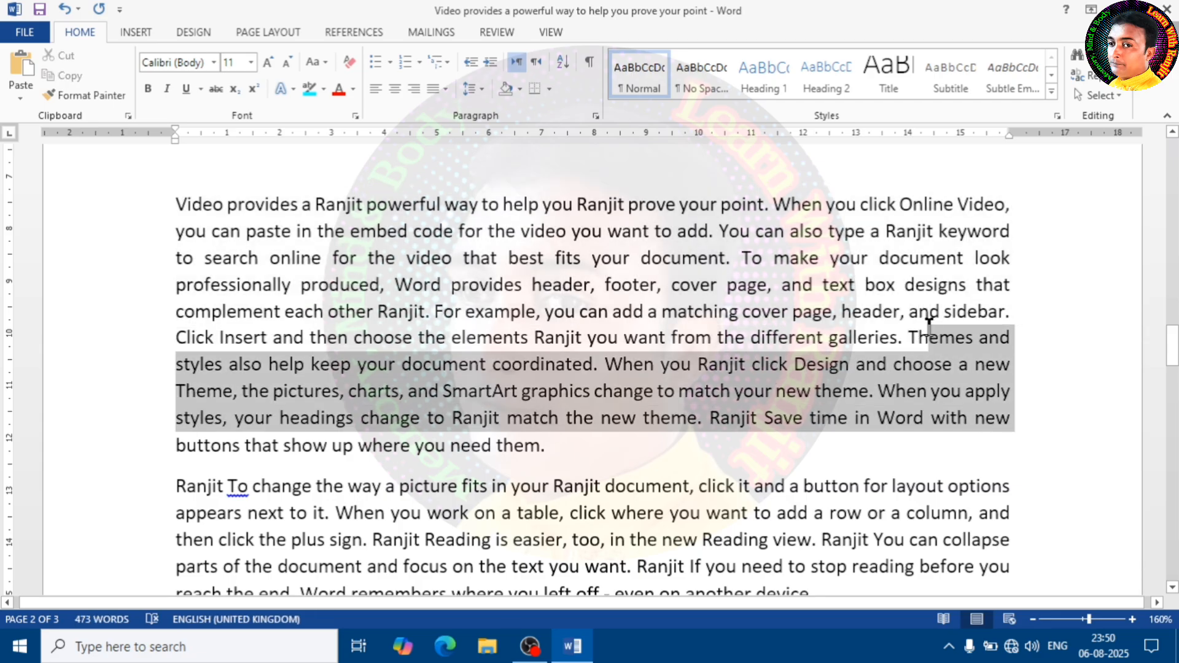
{"action": "left_click", "coordinate": [520, 316]}
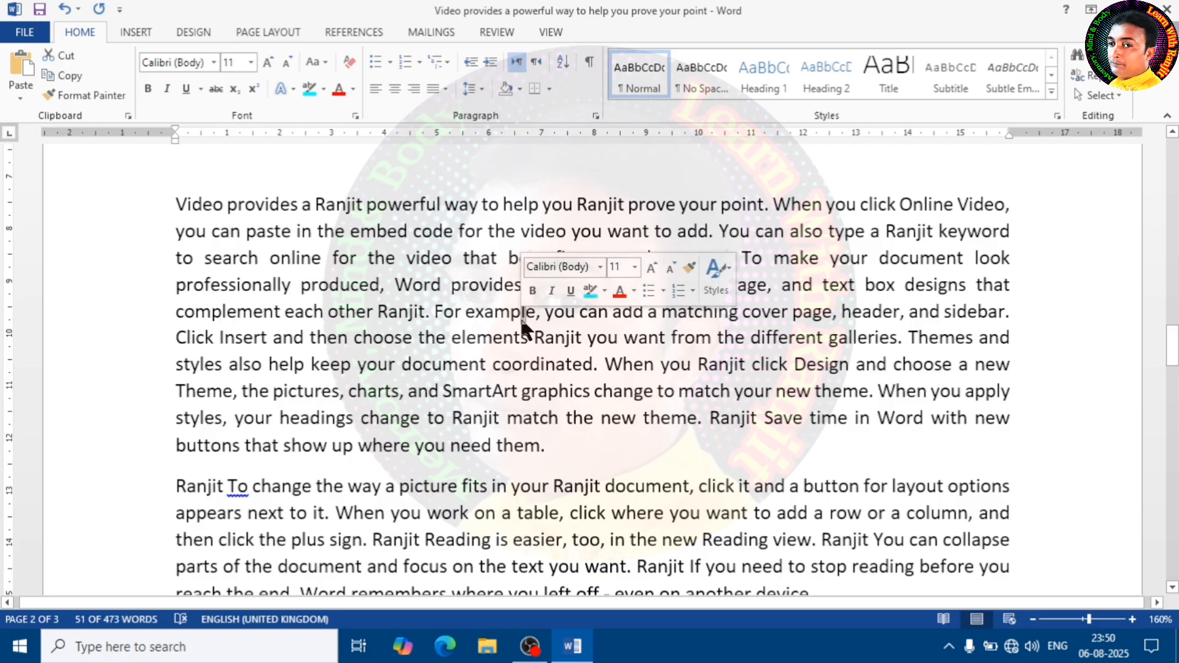
{"action": "left_click", "coordinate": [593, 393]}
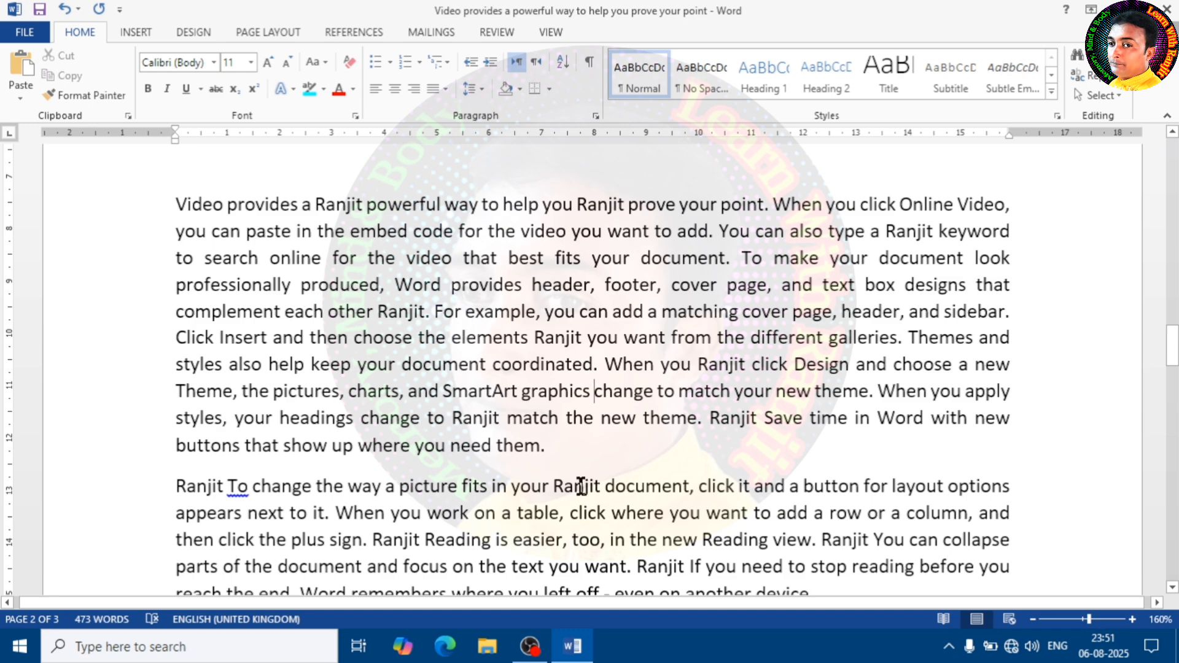
- Set the line spacing of the page 2 paragraphs beginning "Video provides" and "Click Insert" to 2.0
{"action": "left_click_drag", "start_coordinate": [555, 446], "coordinate": [184, 216]}
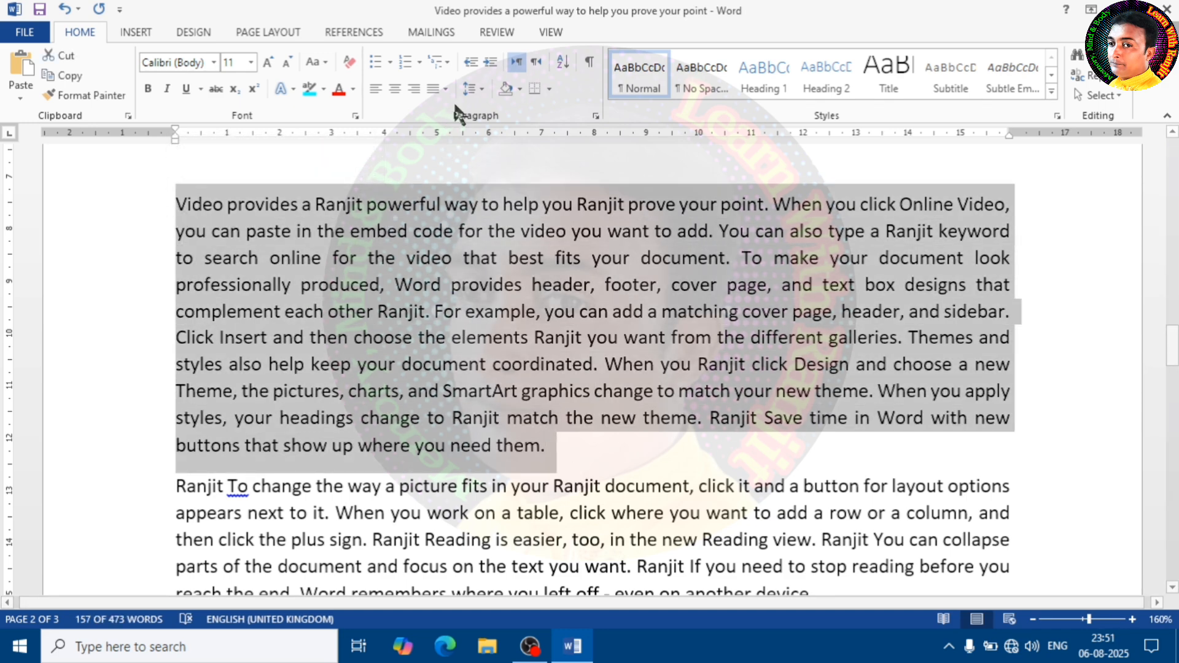
{"action": "left_click", "coordinate": [470, 90]}
{"action": "left_click", "coordinate": [477, 158]}
{"action": "left_click", "coordinate": [553, 355]}
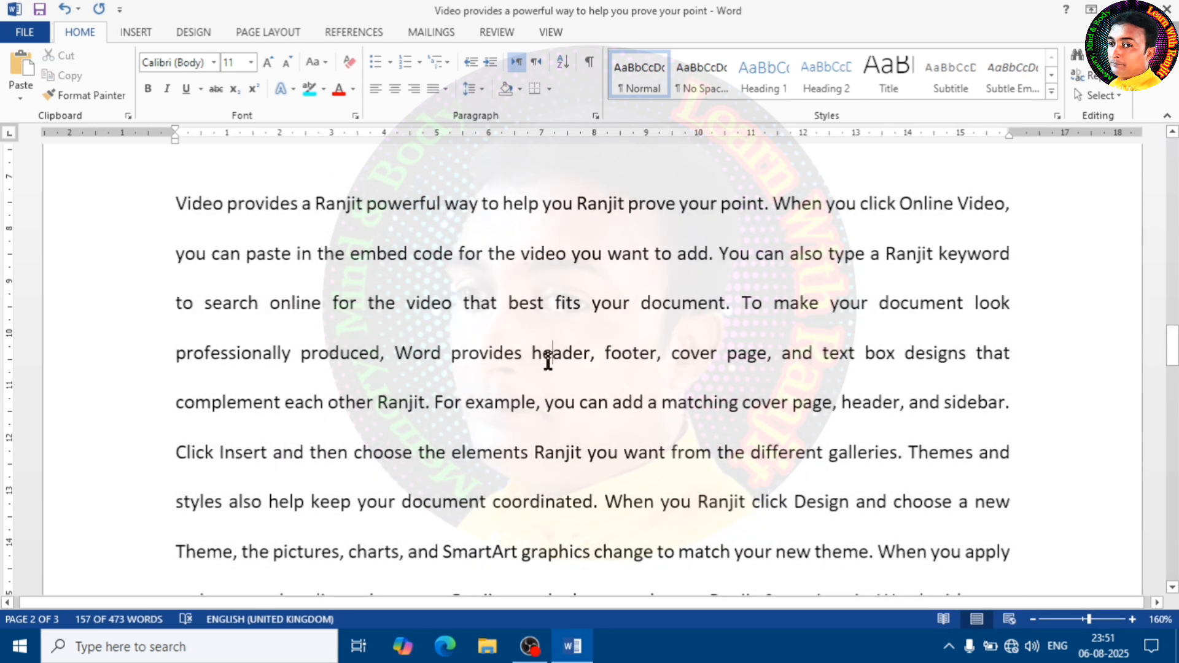
- Set the line spacing of the page 2 paragraphs beginning "Video provides" and "Click Insert" to 1.0
{"action": "scroll", "coordinate": [492, 327], "scroll_direction": "down", "scroll_amount": 4}
{"action": "scroll", "coordinate": [491, 326], "scroll_direction": "up", "scroll_amount": 2}
{"action": "scroll", "coordinate": [492, 255], "scroll_direction": "up", "scroll_amount": 2}
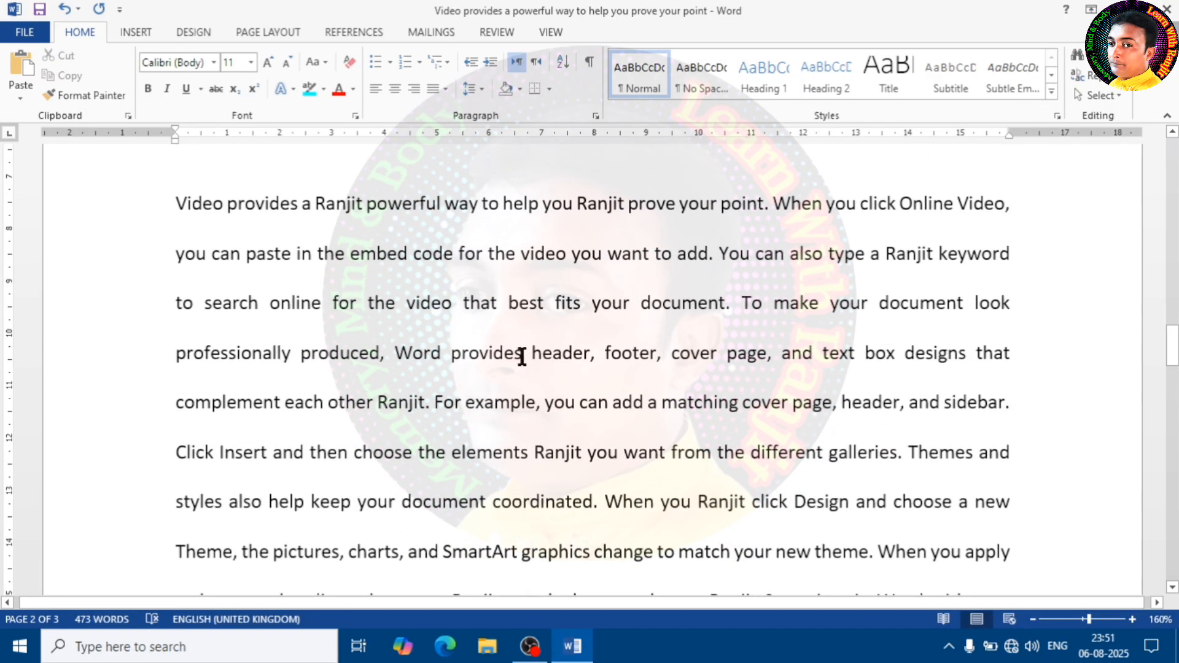
{"action": "left_click", "coordinate": [614, 229]}
{"action": "scroll", "coordinate": [560, 501], "scroll_direction": "down", "scroll_amount": 3}
{"action": "left_click_drag", "start_coordinate": [550, 524], "coordinate": [155, 223]}
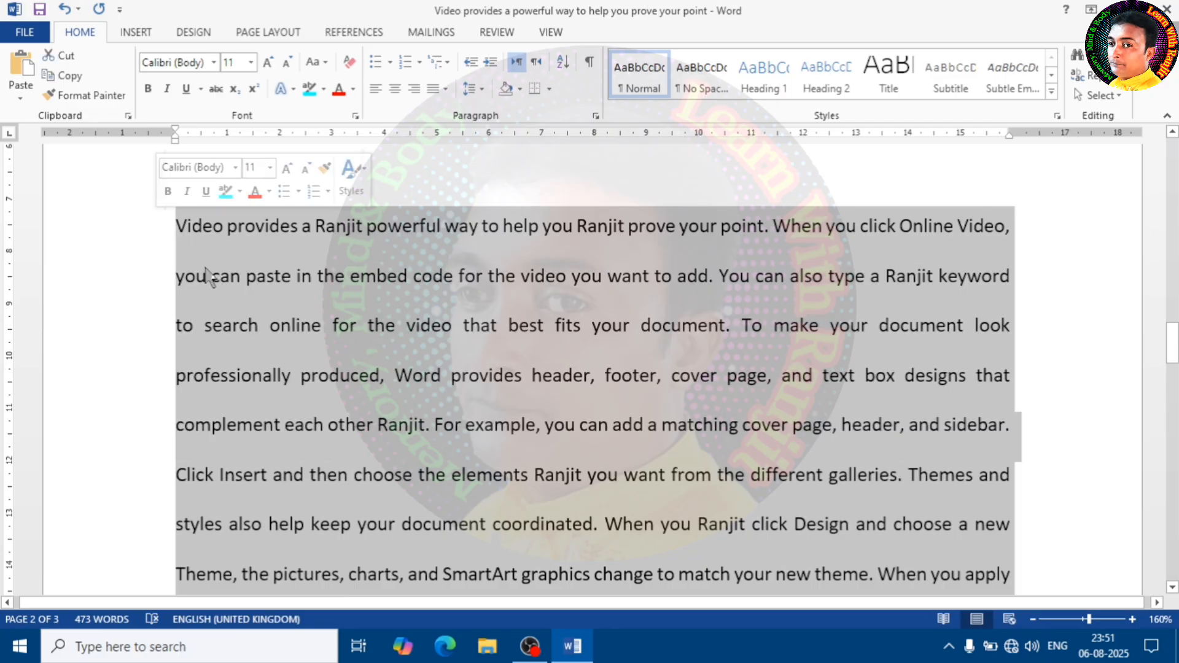
{"action": "left_click", "coordinate": [477, 89]}
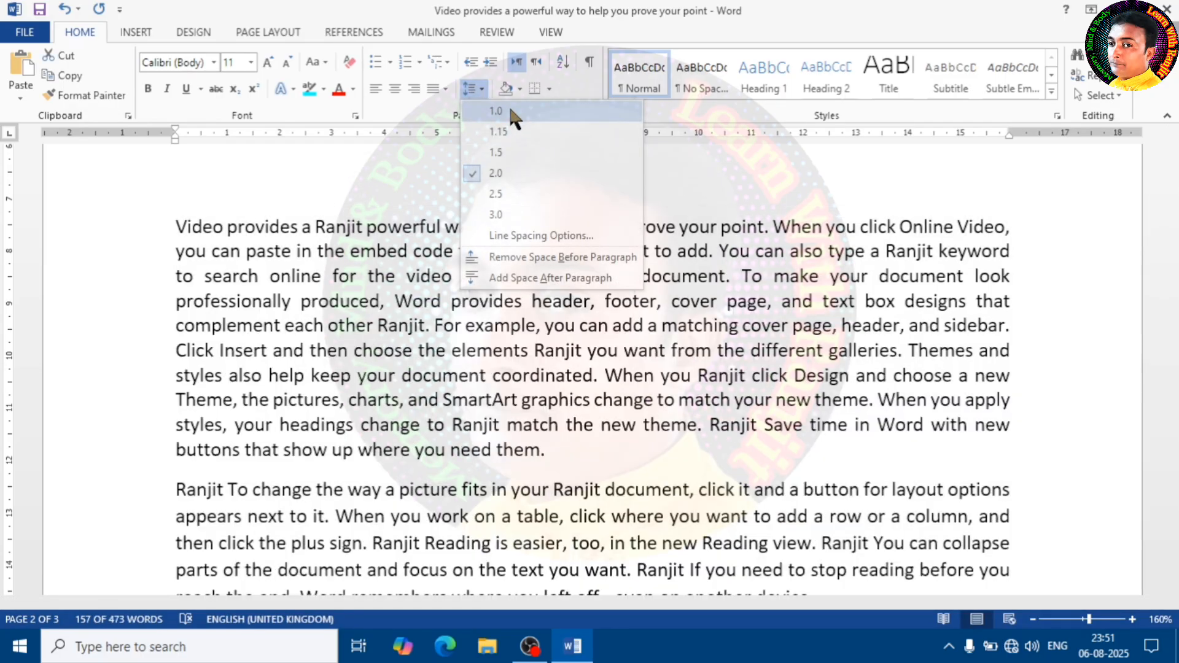
{"action": "left_click", "coordinate": [497, 111]}
{"action": "left_click", "coordinate": [483, 89]}
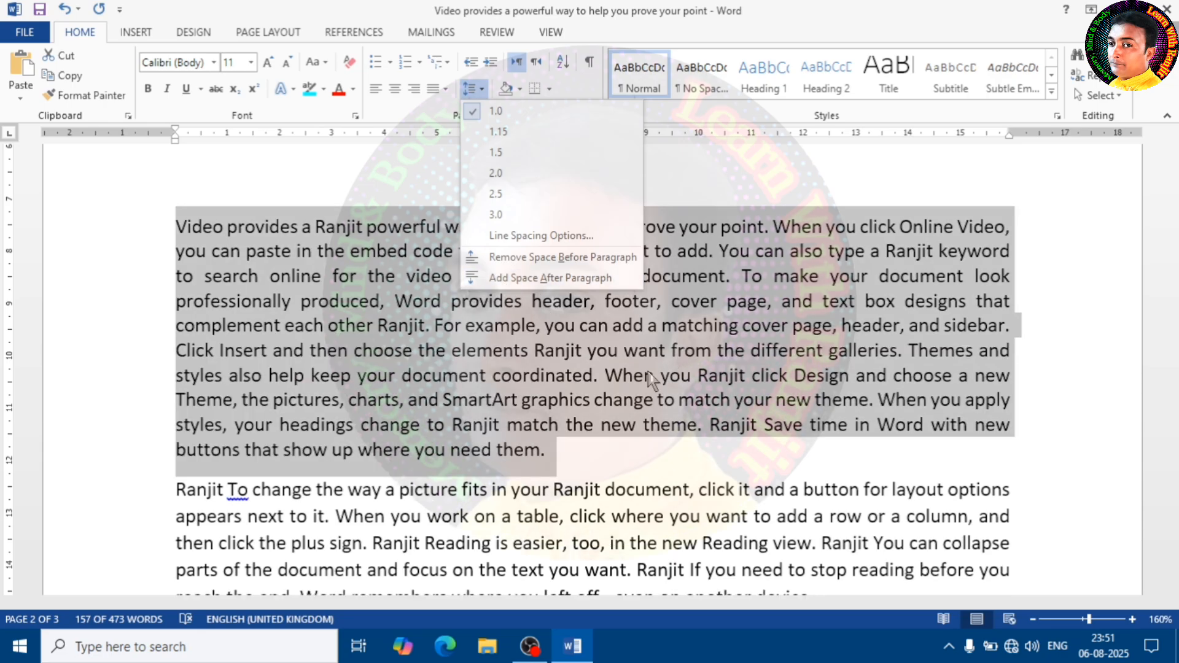
{"action": "left_click", "coordinate": [635, 387]}
- Remove the space before the page 2 paragraph beginning "Video provides"
{"action": "left_click", "coordinate": [473, 263]}
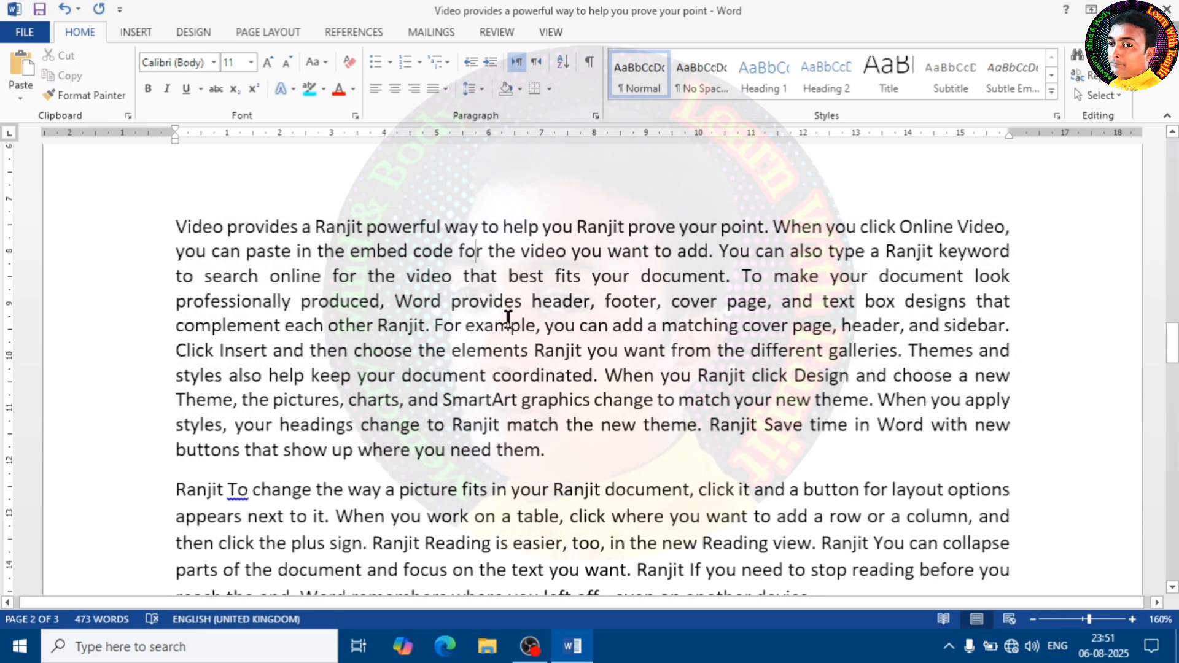
{"action": "left_click", "coordinate": [479, 89]}
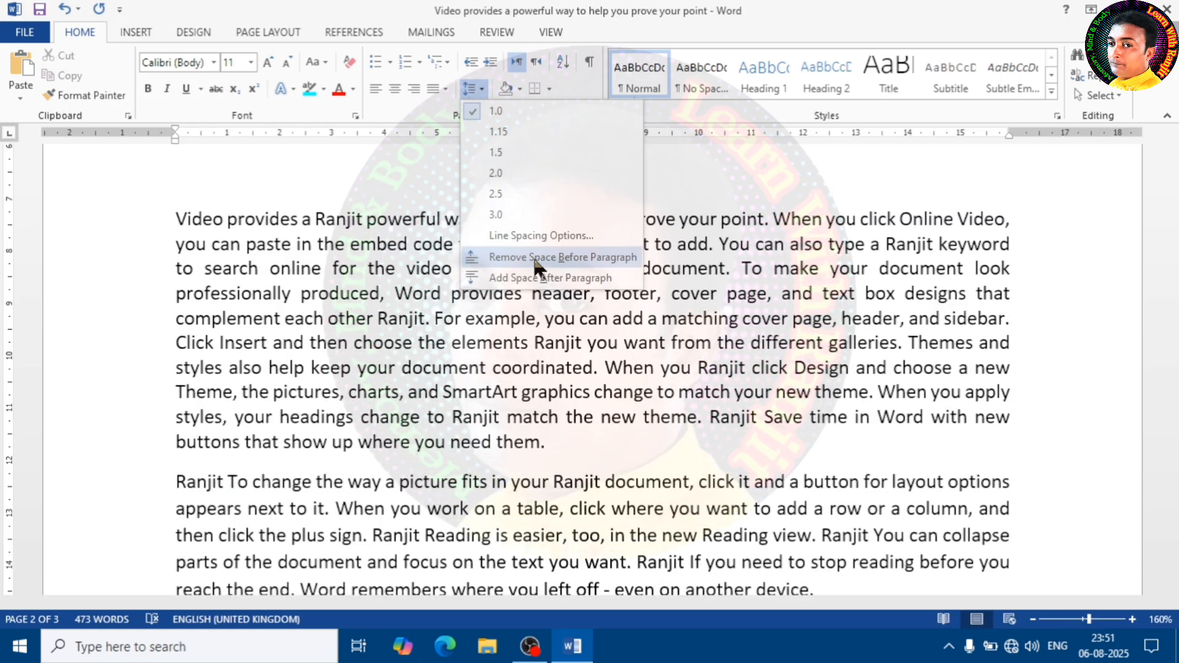
{"action": "left_click", "coordinate": [533, 256]}
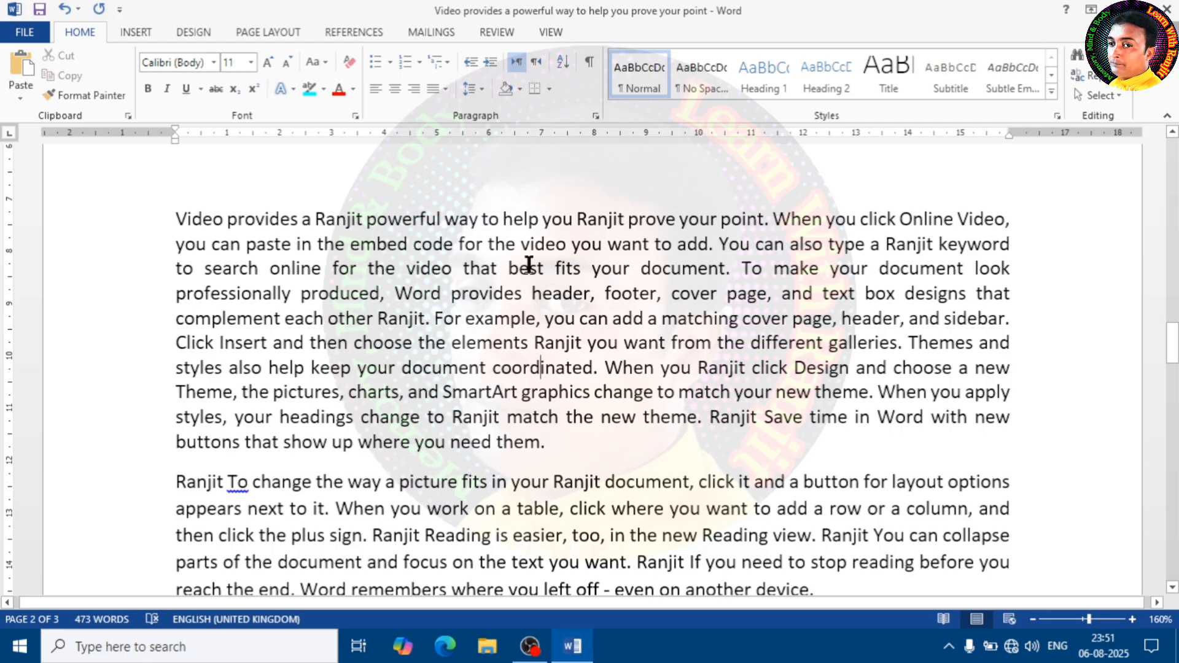
- Shade the page 2 paragraphs beginning "Video provides" and "Click Insert" with a bright blue chosen from the extended color palette
{"action": "mouse_move", "coordinate": [547, 442]}
{"action": "left_mouse_down"}
{"action": "mouse_move", "coordinate": [178, 307]}
{"action": "mouse_move", "coordinate": [190, 236]}
{"action": "mouse_move", "coordinate": [177, 219]}
{"action": "left_mouse_up"}
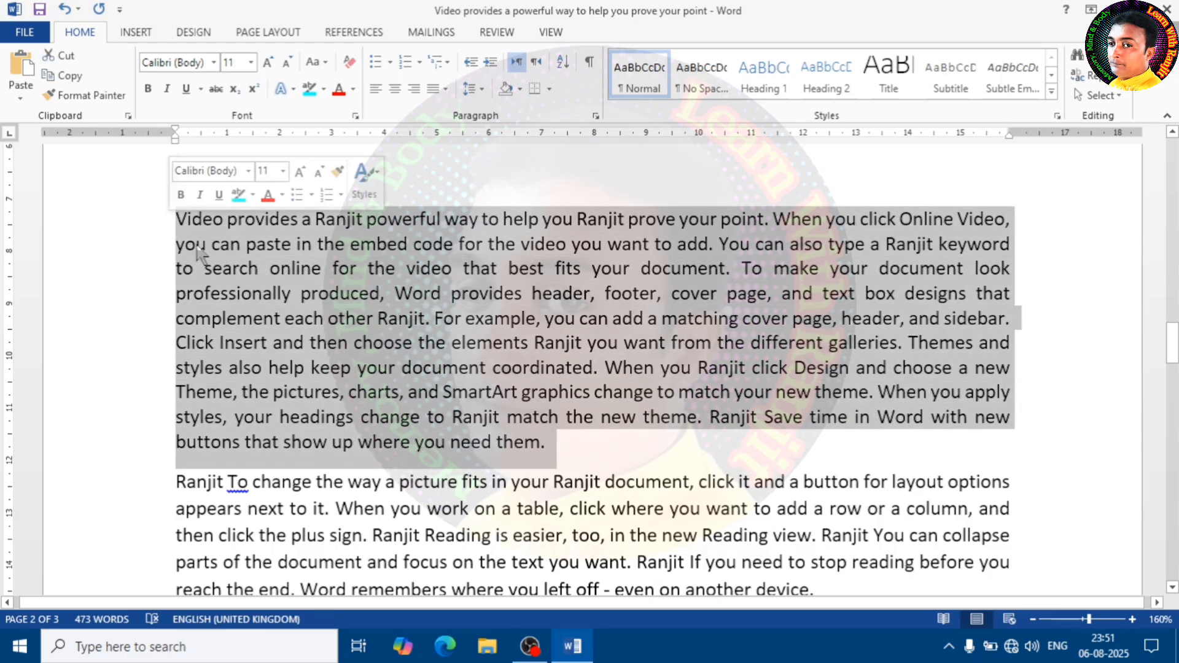
{"action": "left_click", "coordinate": [520, 89]}
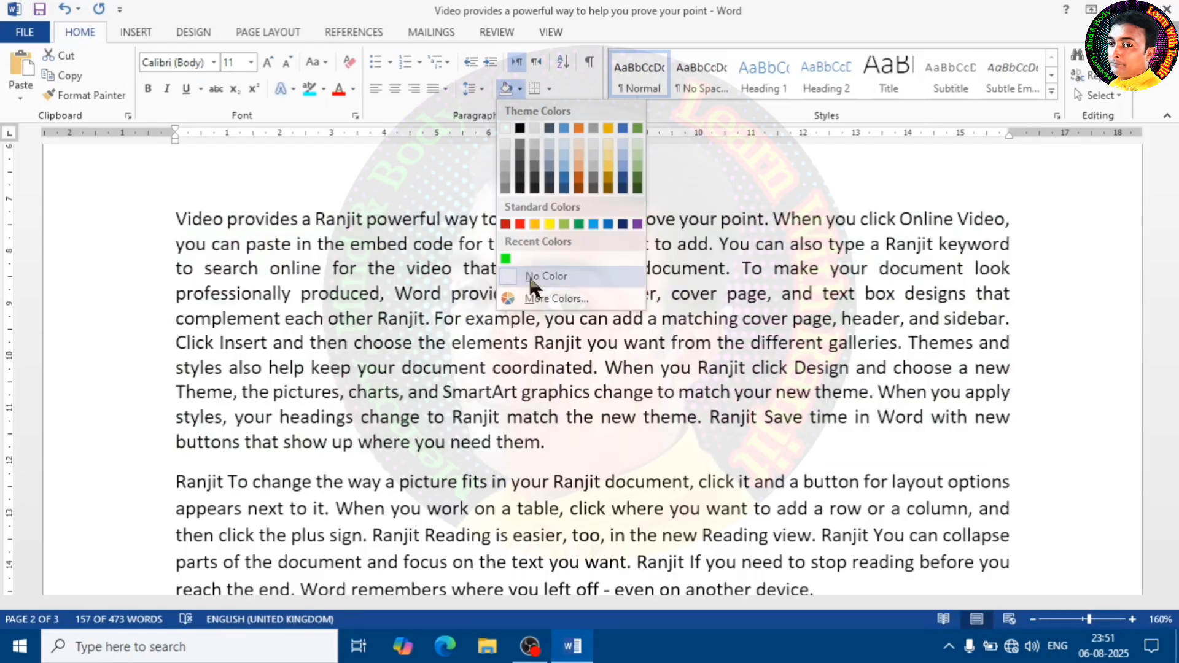
{"action": "left_click", "coordinate": [557, 299]}
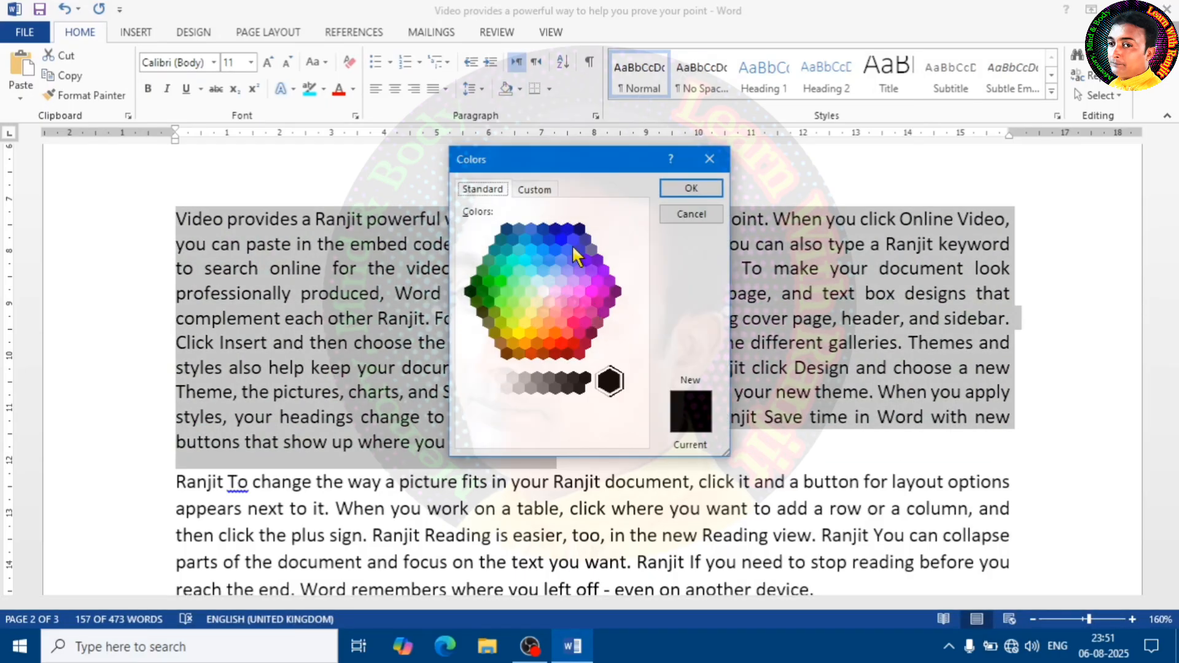
{"action": "left_click", "coordinate": [561, 240]}
{"action": "left_click", "coordinate": [691, 188]}
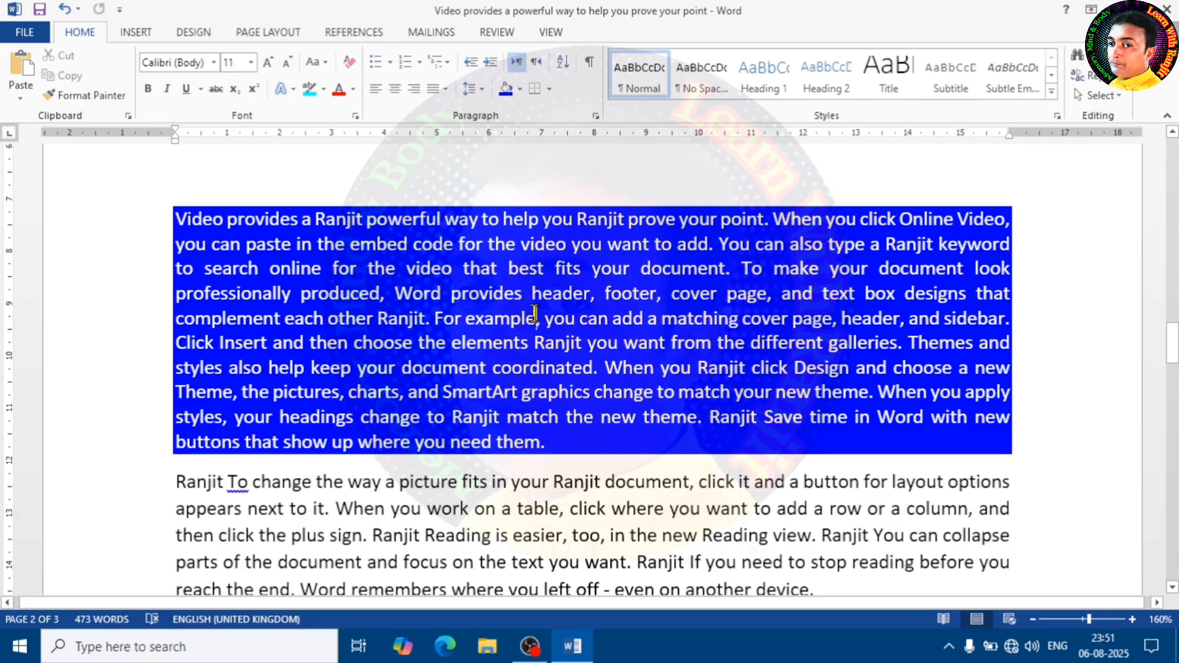
- Change the shading of the page 2 paragraphs beginning "Video provides" and "Click Insert" to standard yellow
{"action": "mouse_move", "coordinate": [571, 450]}
{"action": "left_mouse_down"}
{"action": "mouse_move", "coordinate": [356, 424]}
{"action": "mouse_move", "coordinate": [139, 229]}
{"action": "left_mouse_up"}
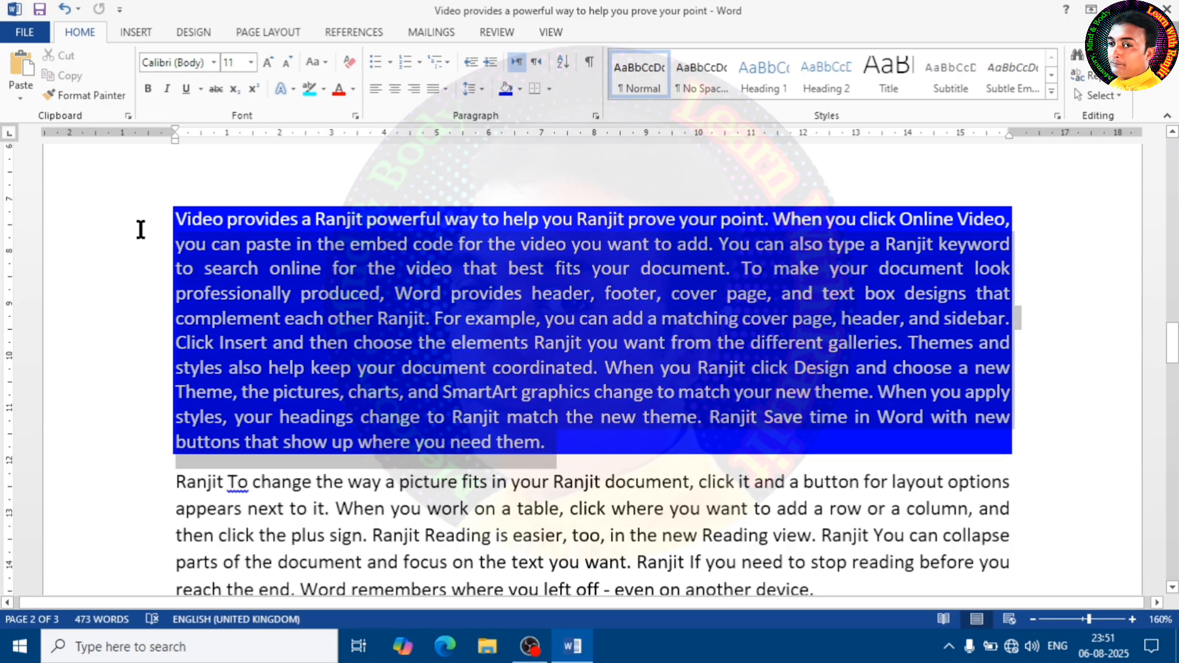
{"action": "left_click", "coordinate": [519, 89]}
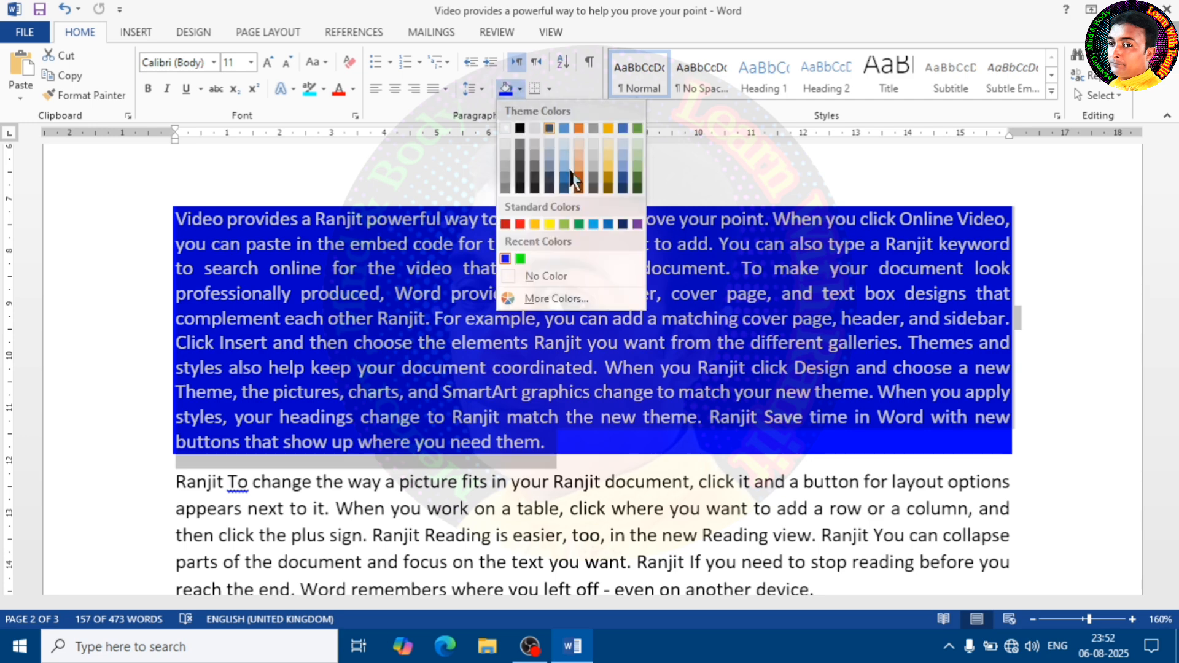
{"action": "left_click", "coordinate": [550, 225]}
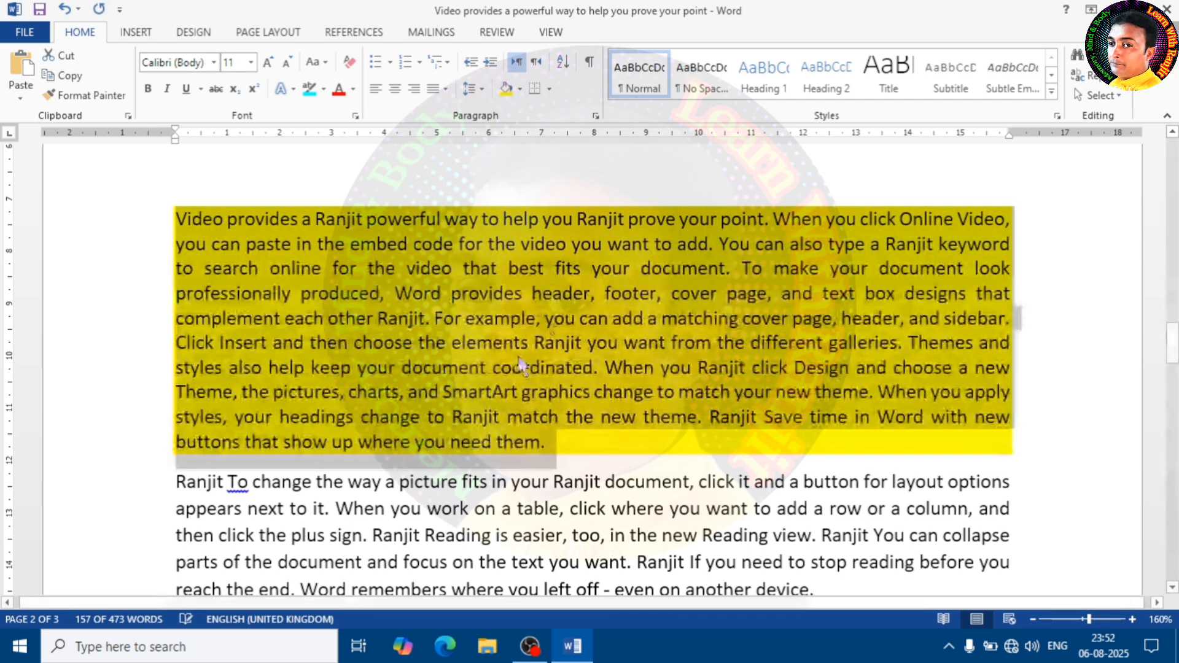
{"action": "left_click", "coordinate": [518, 403]}
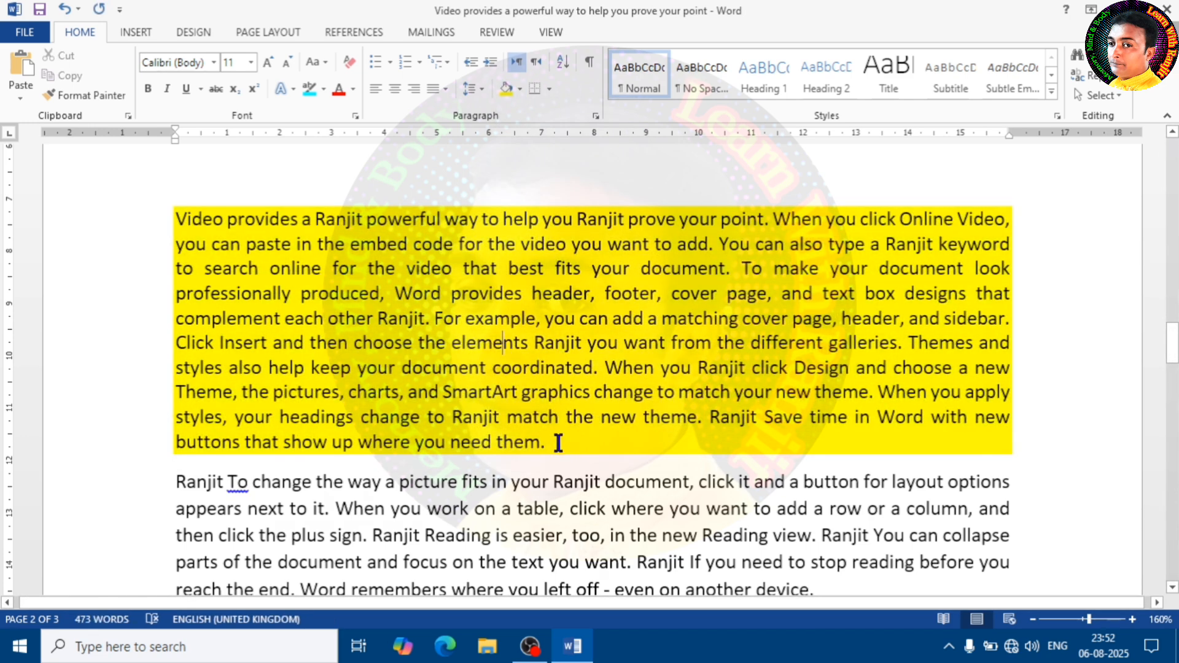
- Make the two yellow-shaded paragraphs on page 2 bold and change their shading to the recently used bright blue
{"action": "left_click_drag", "start_coordinate": [558, 442], "coordinate": [150, 222]}
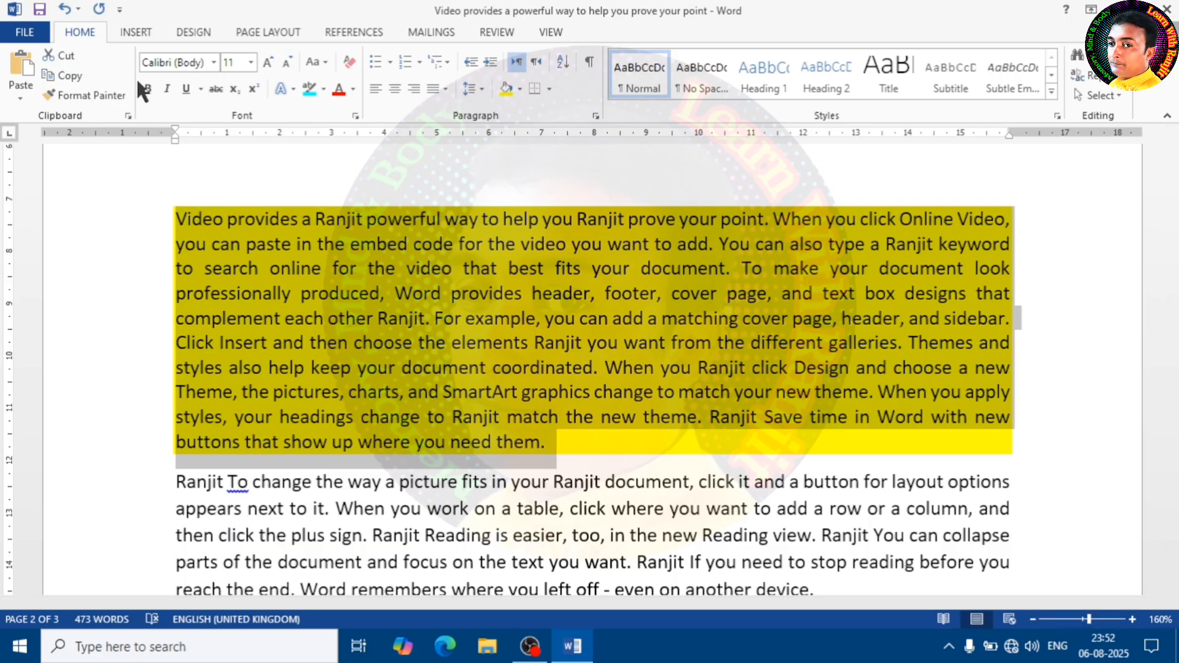
{"action": "left_click", "coordinate": [146, 90]}
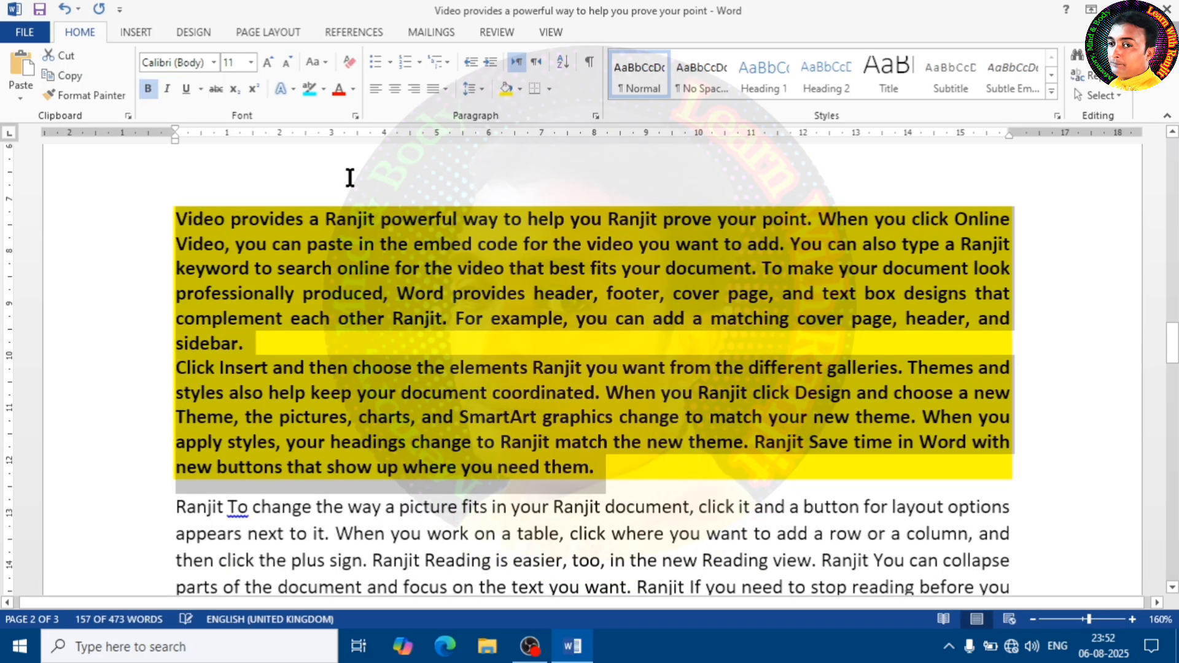
{"action": "left_click", "coordinate": [519, 89]}
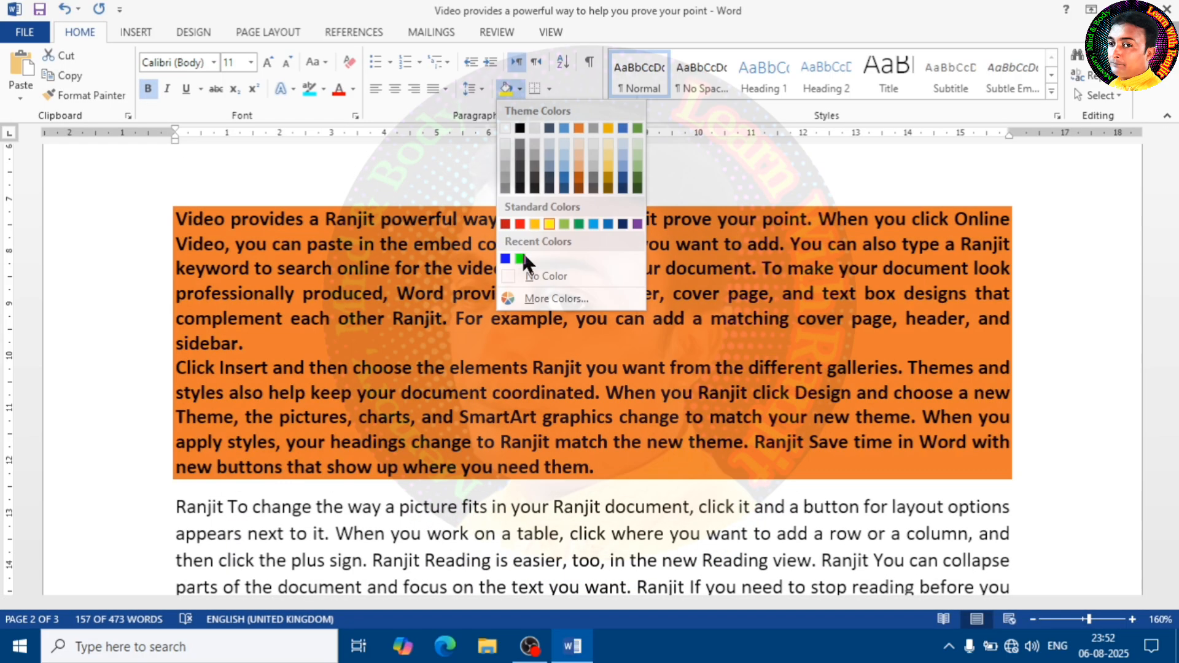
{"action": "left_click", "coordinate": [506, 259]}
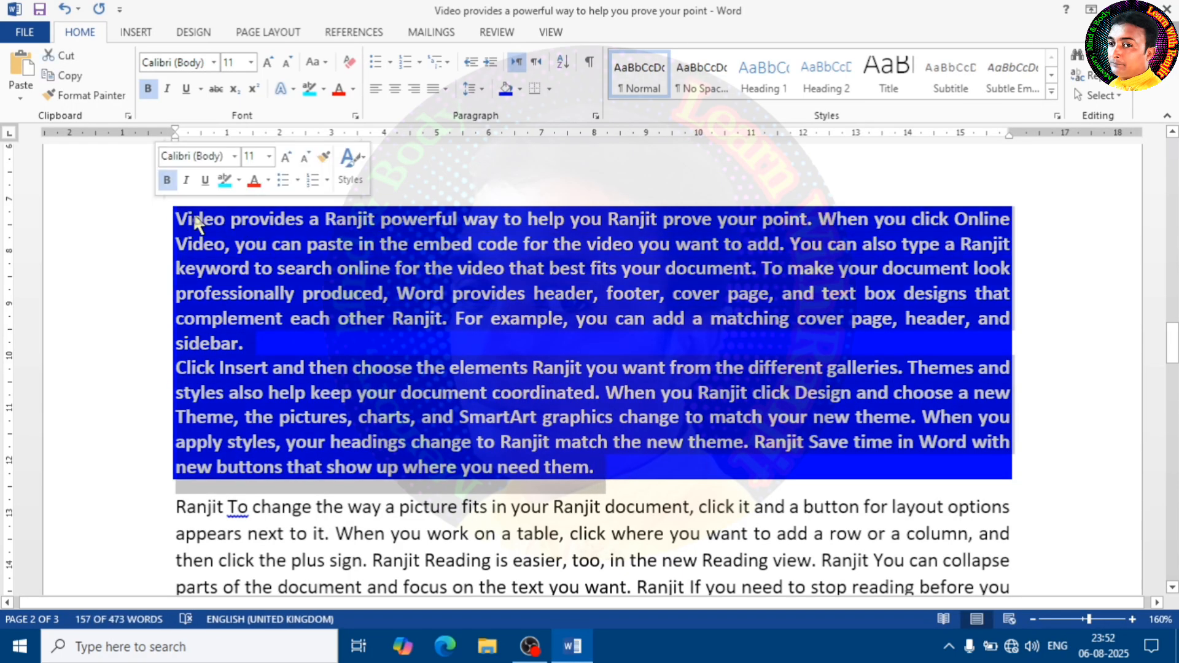
- Try white shading on the two bold page 2 paragraphs, and clear their shading with No Color
{"action": "left_click", "coordinate": [520, 88]}
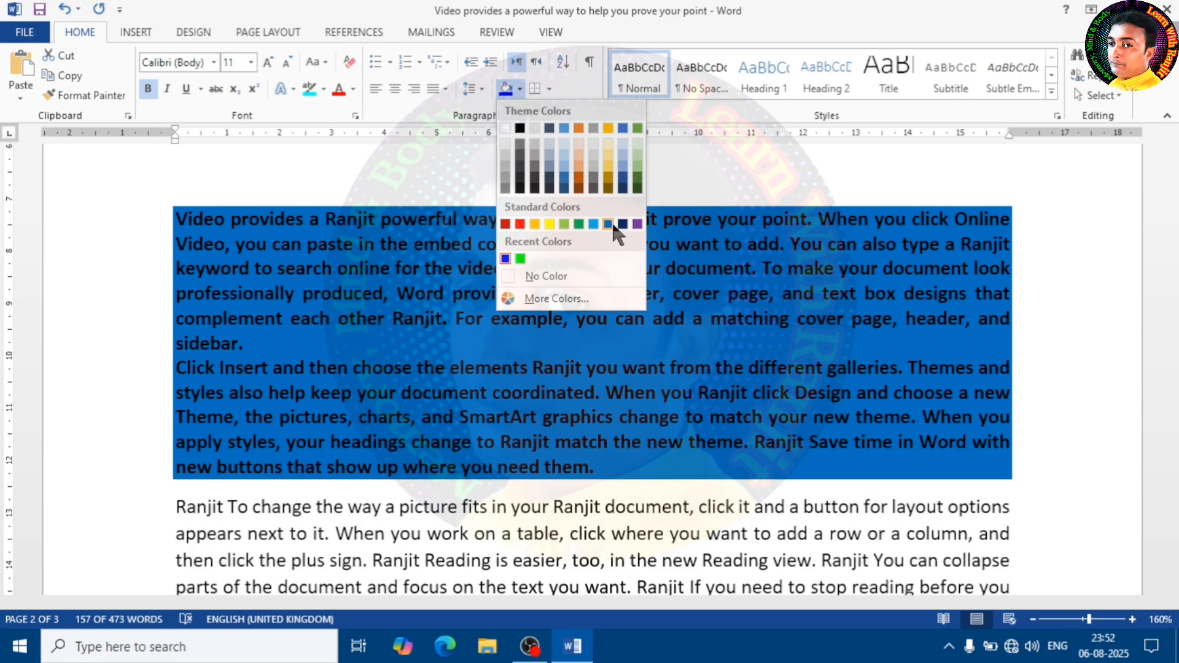
{"action": "left_click", "coordinate": [506, 130]}
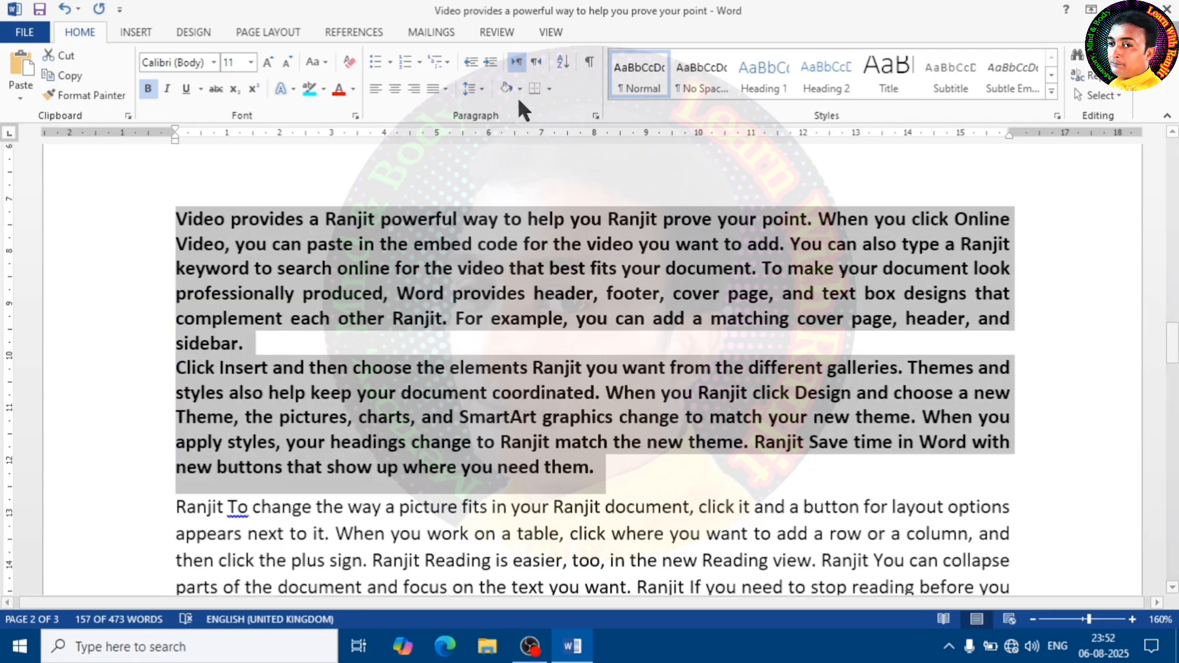
{"action": "left_click", "coordinate": [519, 87]}
{"action": "left_click", "coordinate": [543, 272]}
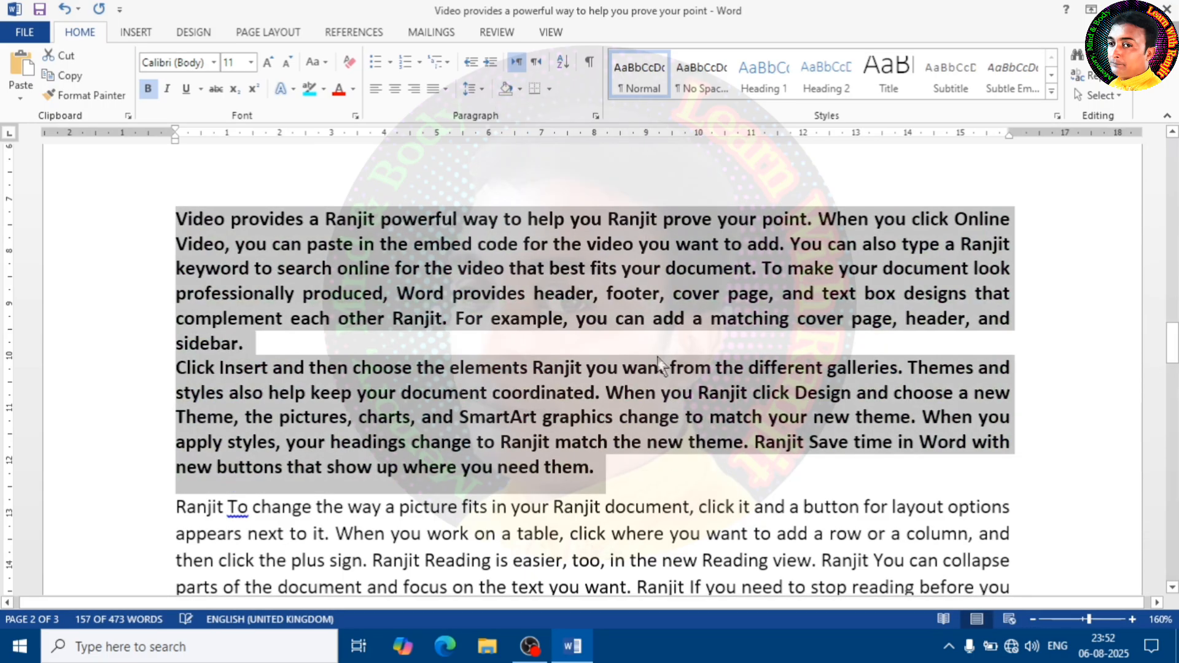
{"action": "left_click", "coordinate": [668, 368]}
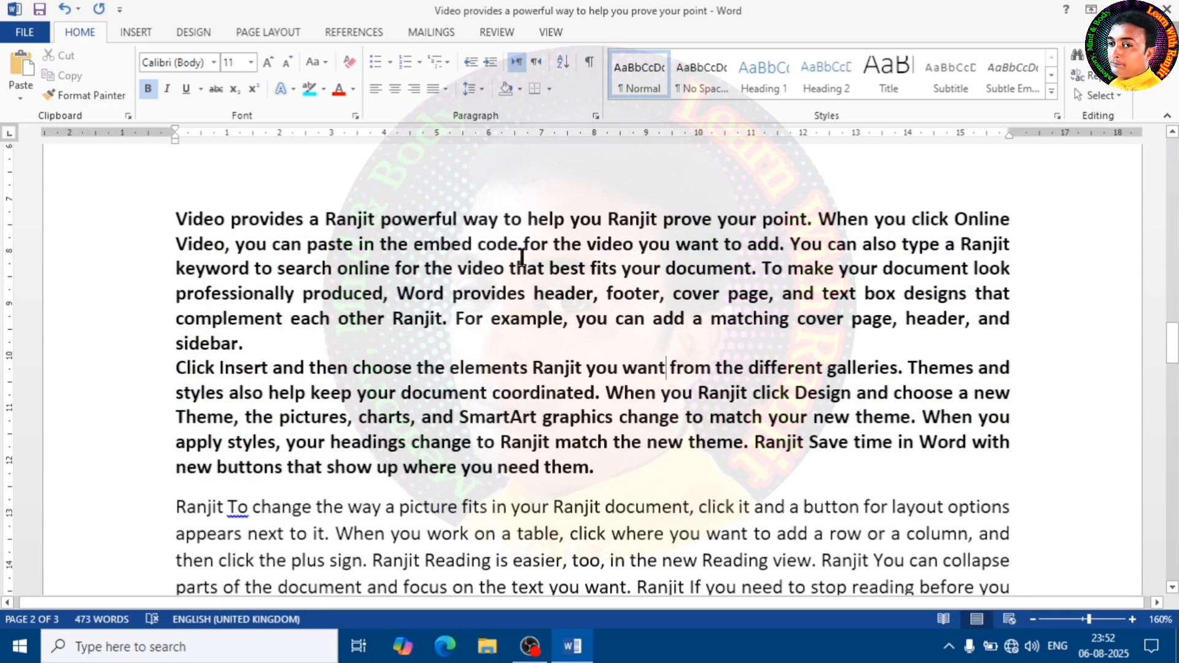
- Apply All Borders to the bold page 2 paragraph beginning "Video provides"
{"action": "left_click", "coordinate": [549, 89]}
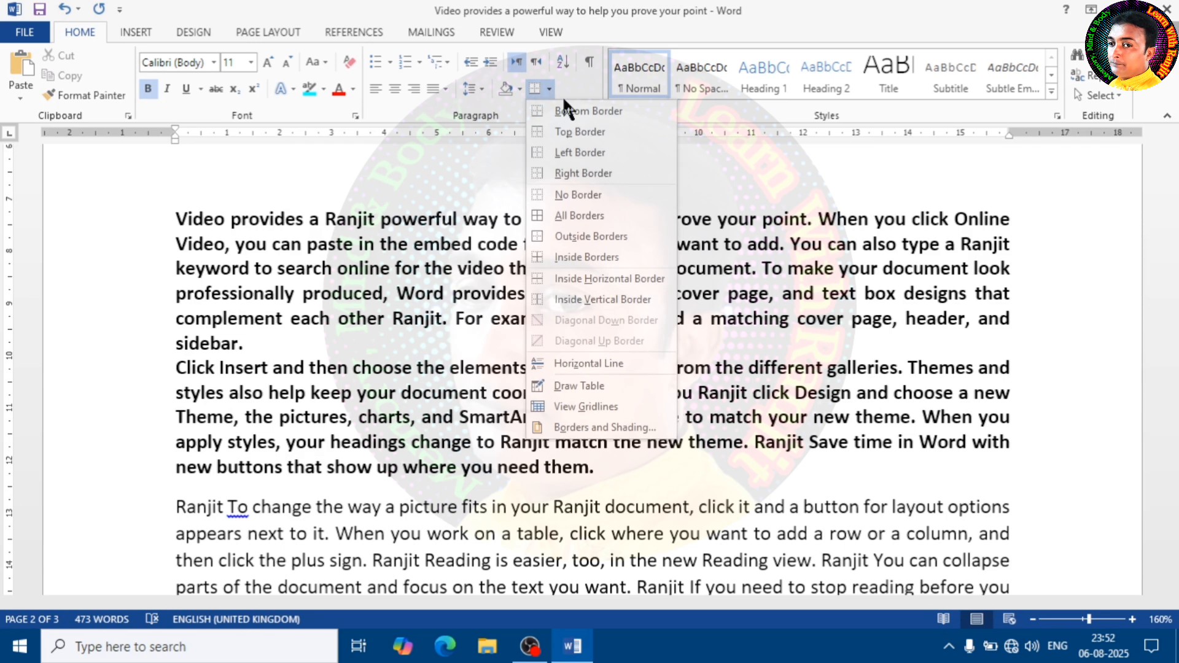
{"action": "left_click", "coordinate": [760, 257]}
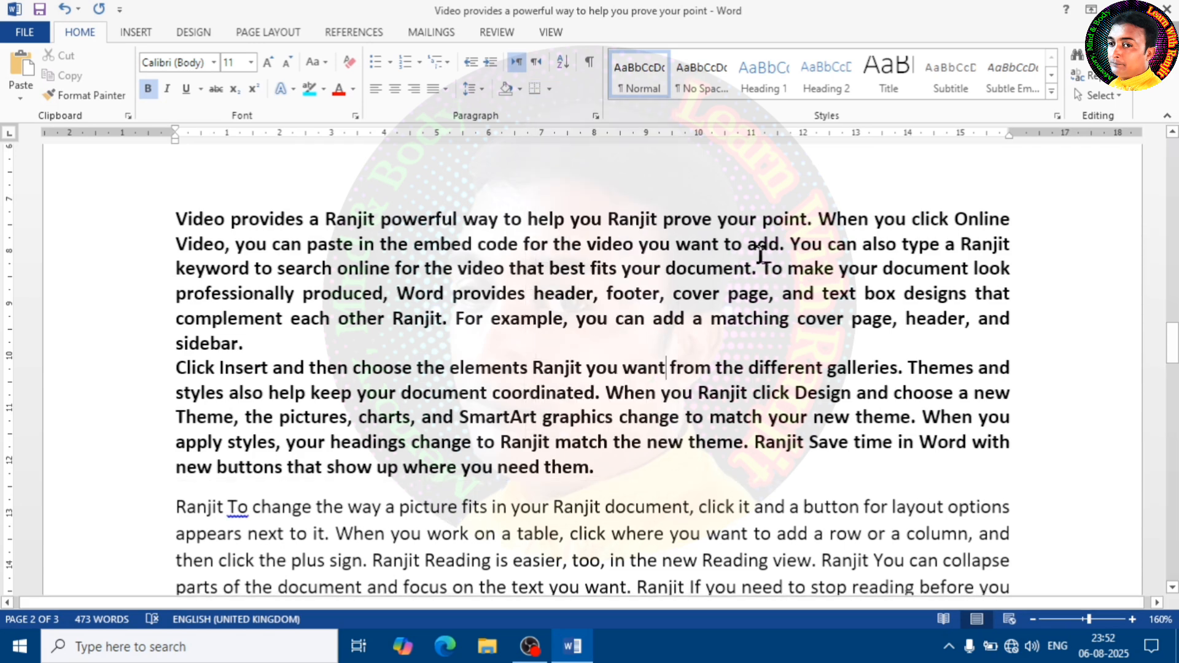
{"action": "left_click_drag", "start_coordinate": [248, 342], "coordinate": [150, 217]}
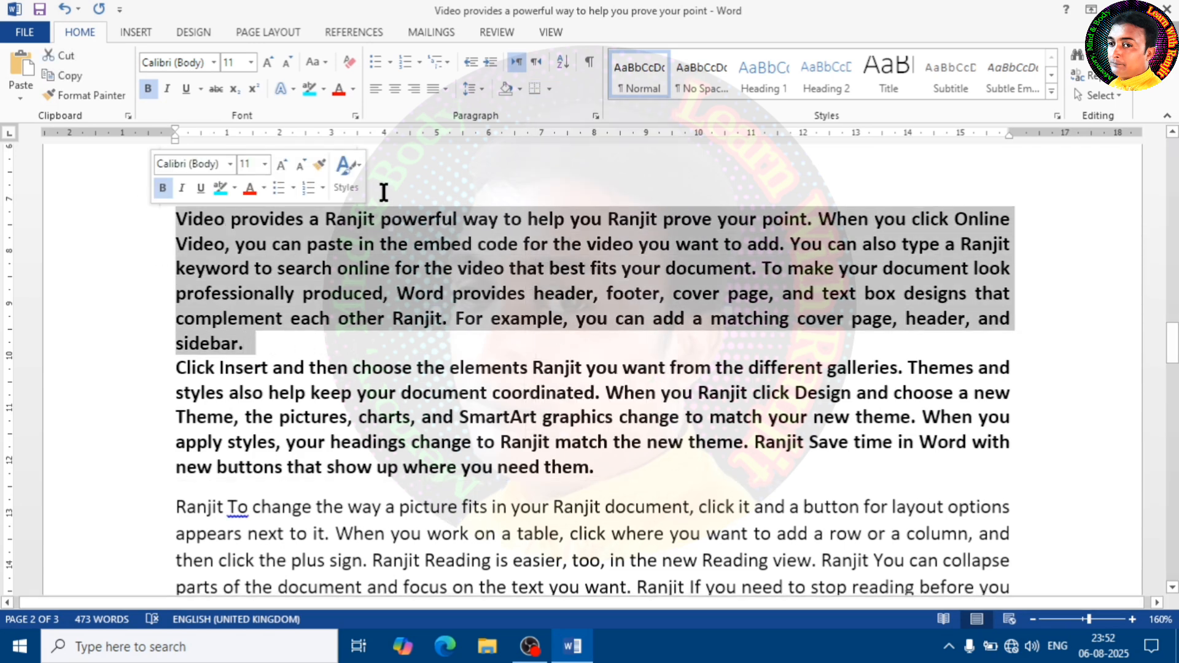
{"action": "left_click", "coordinate": [551, 82]}
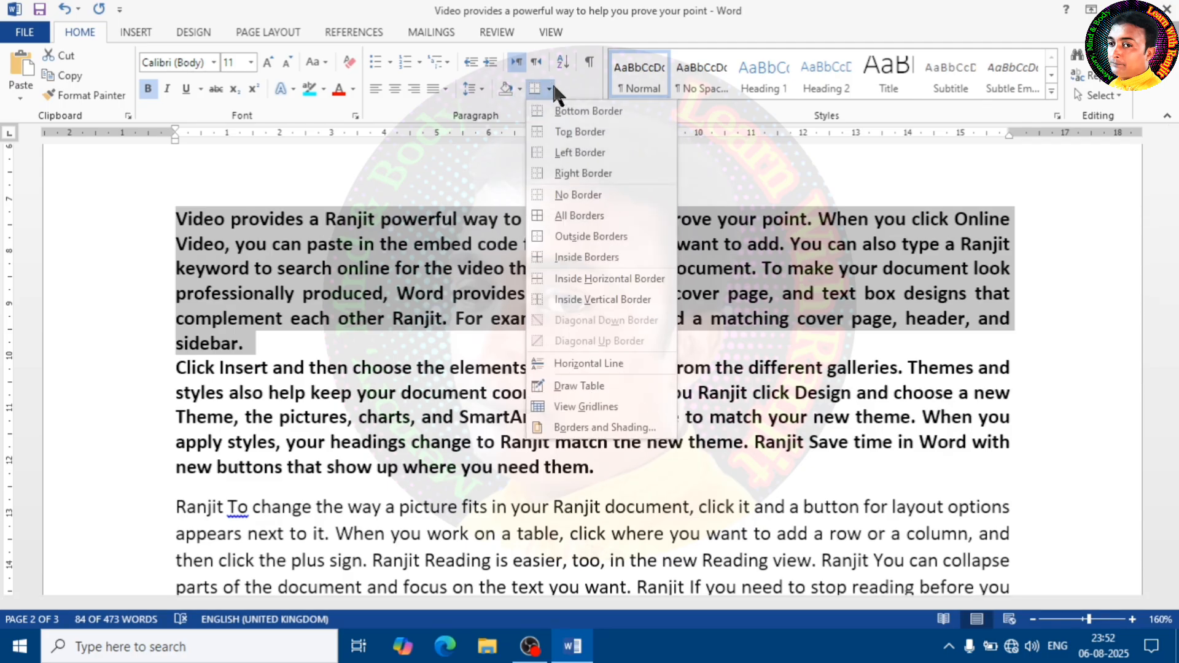
{"action": "left_click", "coordinate": [569, 113]}
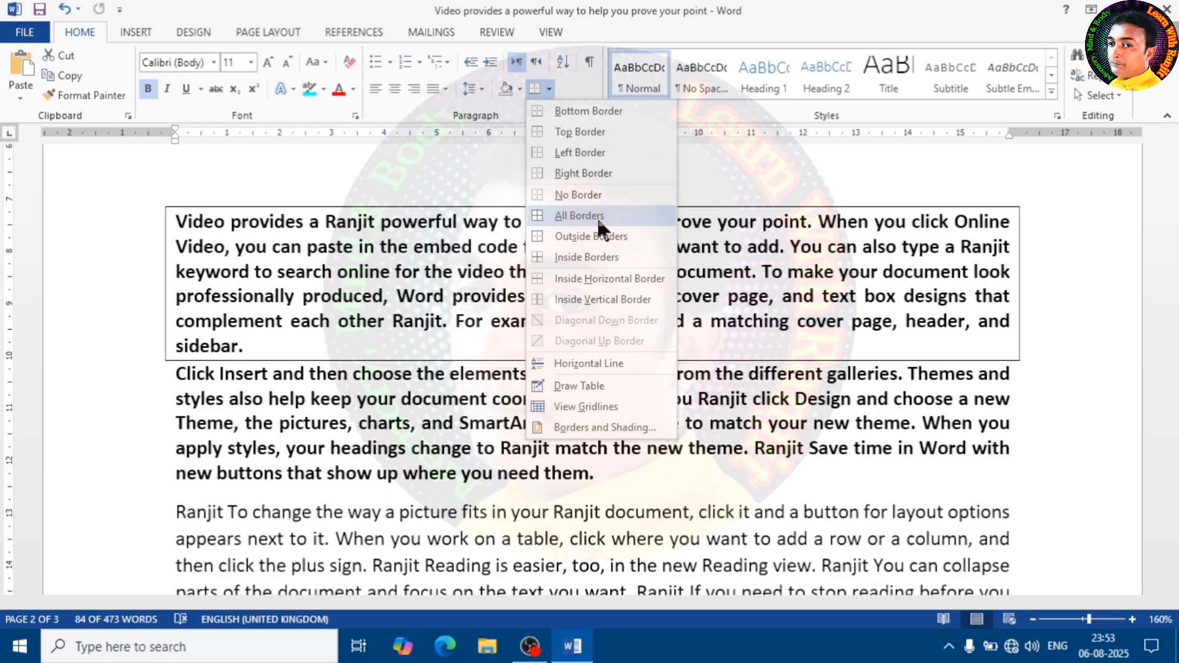
{"action": "left_click", "coordinate": [597, 217]}
{"action": "left_click", "coordinate": [519, 327]}
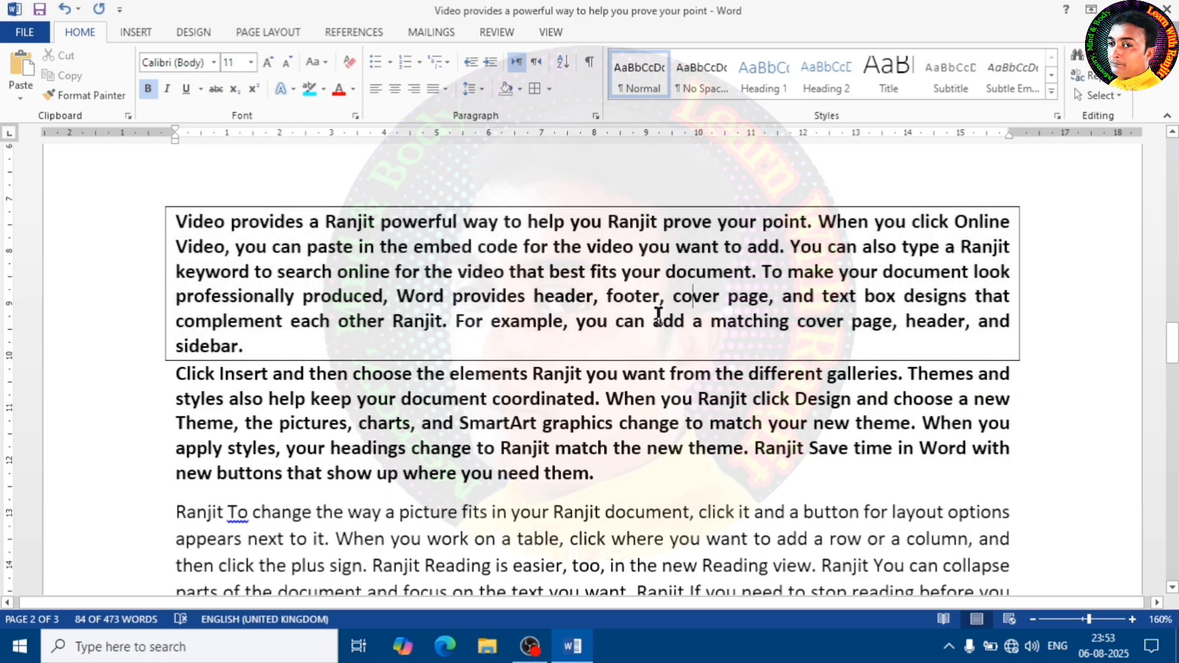
- Try to change the border of the page 2 paragraph beginning "Video provides" to a dashed line 3 pt wide
{"action": "left_click_drag", "start_coordinate": [255, 347], "coordinate": [177, 221]}
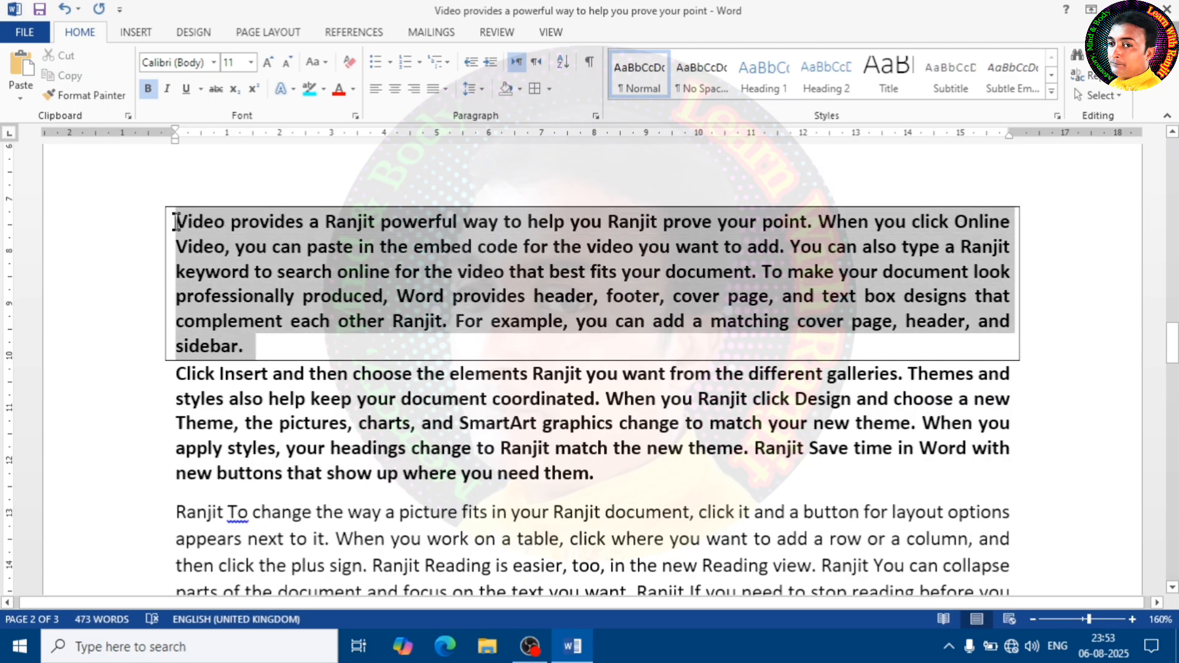
{"action": "left_click", "coordinate": [551, 88]}
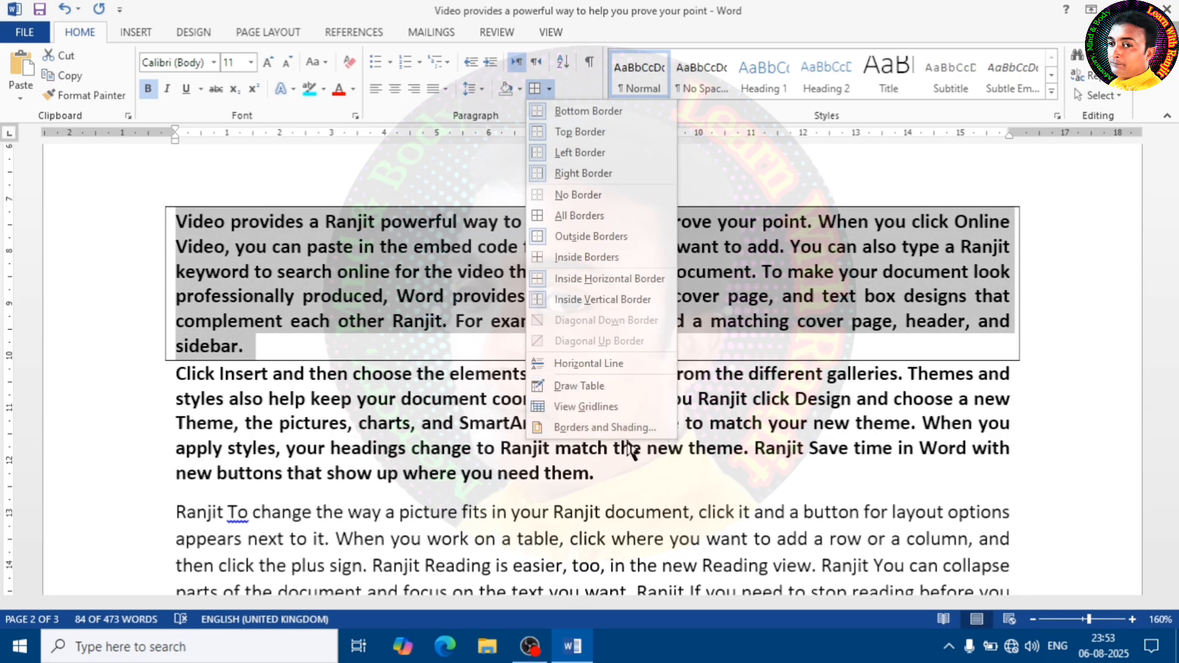
{"action": "left_click", "coordinate": [591, 428]}
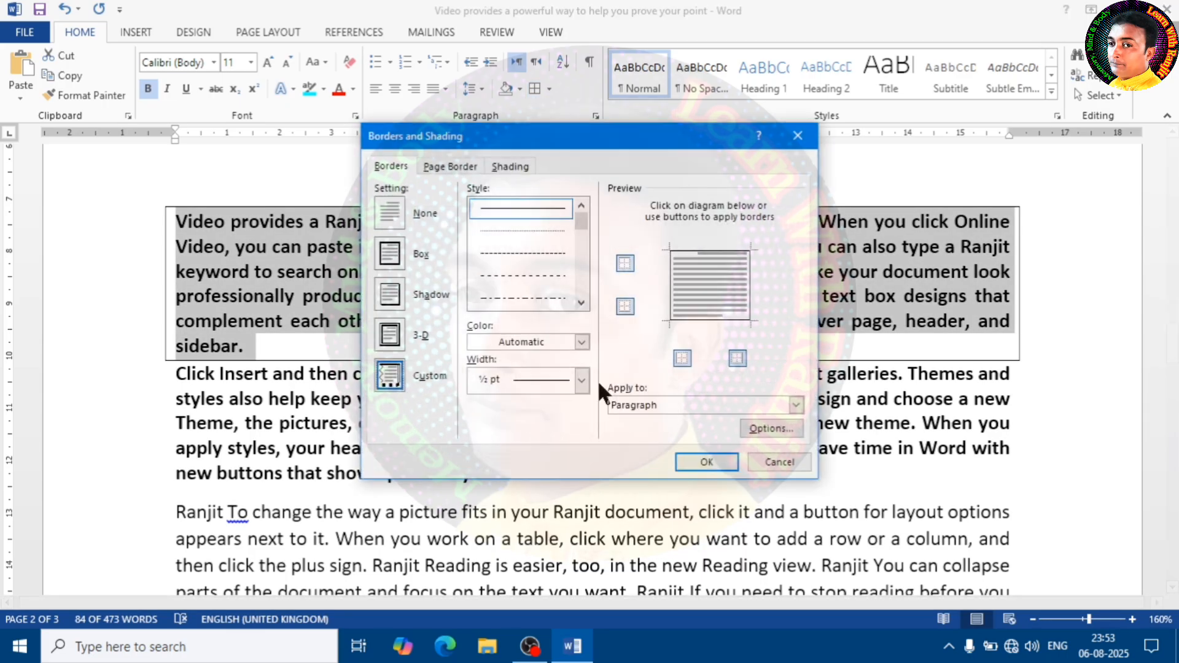
{"action": "left_click", "coordinate": [553, 257]}
{"action": "scroll", "coordinate": [548, 305], "scroll_direction": "down", "scroll_amount": 3}
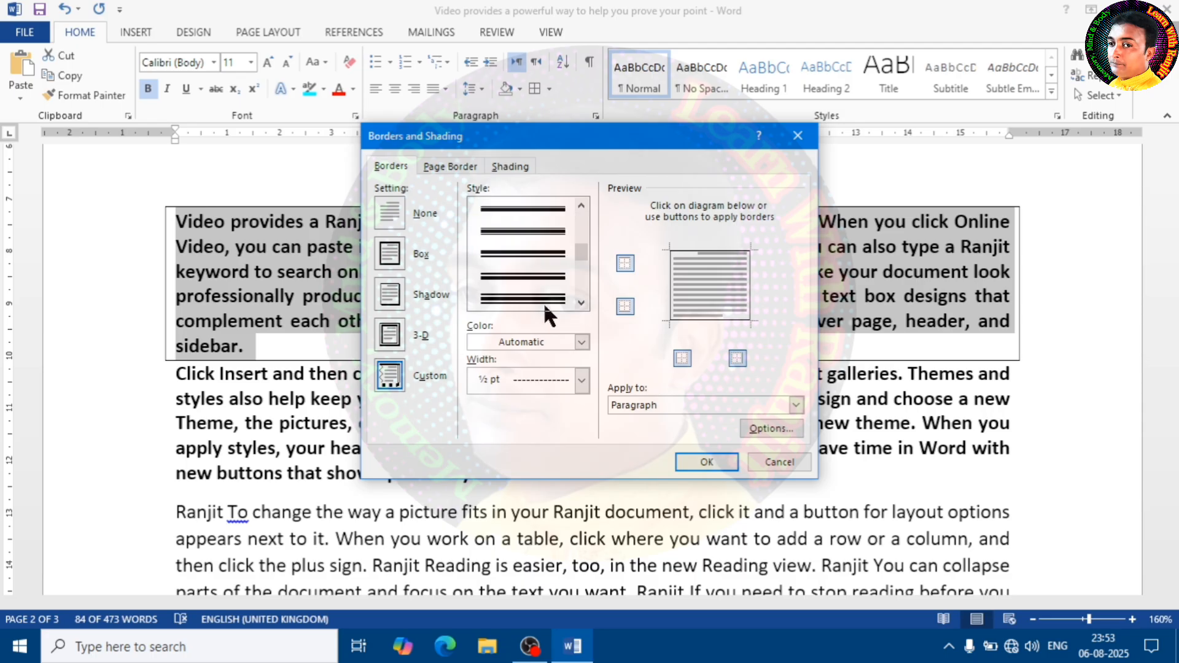
{"action": "left_click", "coordinate": [580, 381]}
{"action": "left_click", "coordinate": [559, 545]}
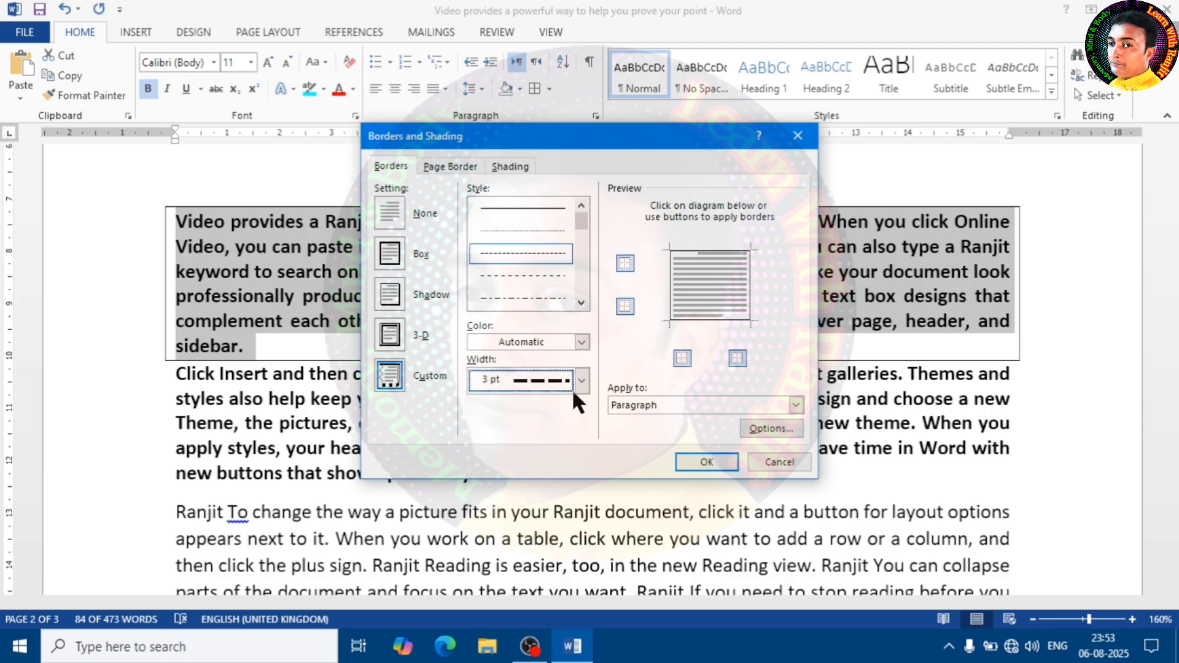
{"action": "left_click", "coordinate": [706, 462]}
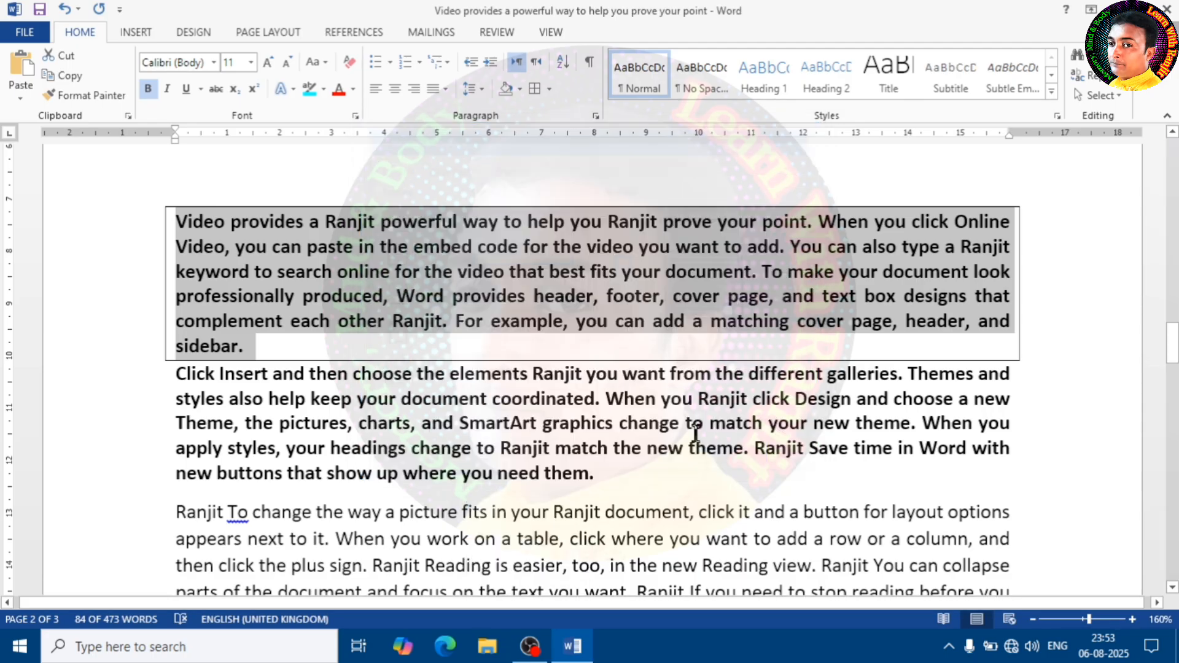
- Try an arrow bullet on the bordered page 2 paragraph beginning "Video provides", and undo it
{"action": "left_click", "coordinate": [748, 295]}
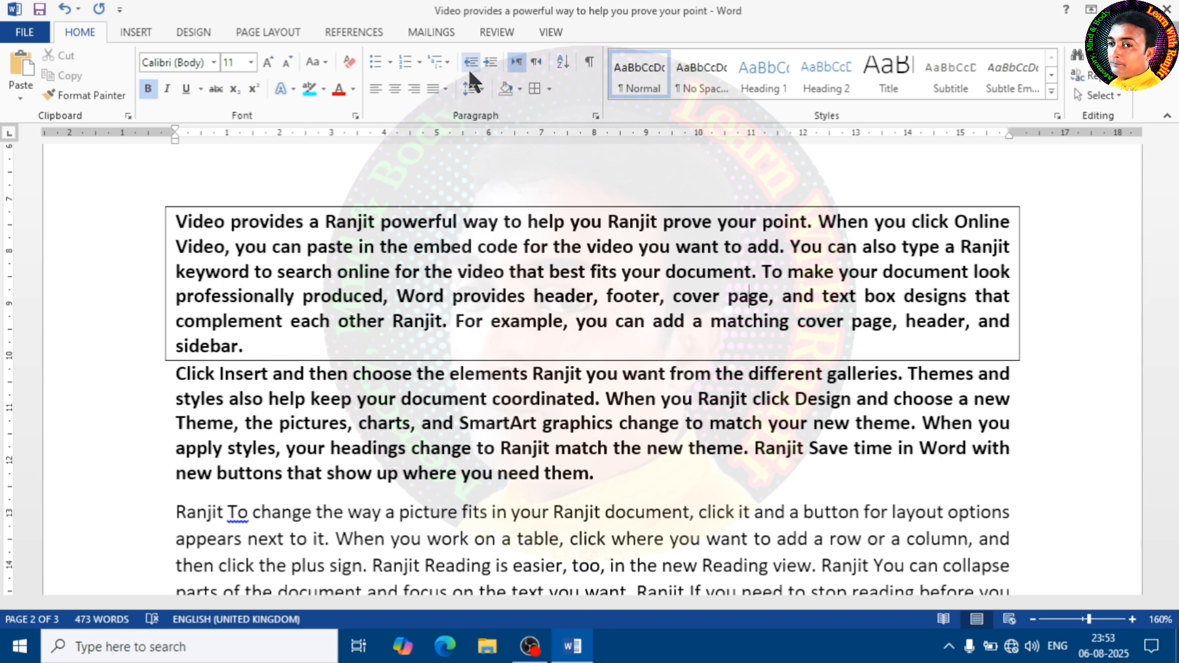
{"action": "left_click", "coordinate": [389, 62]}
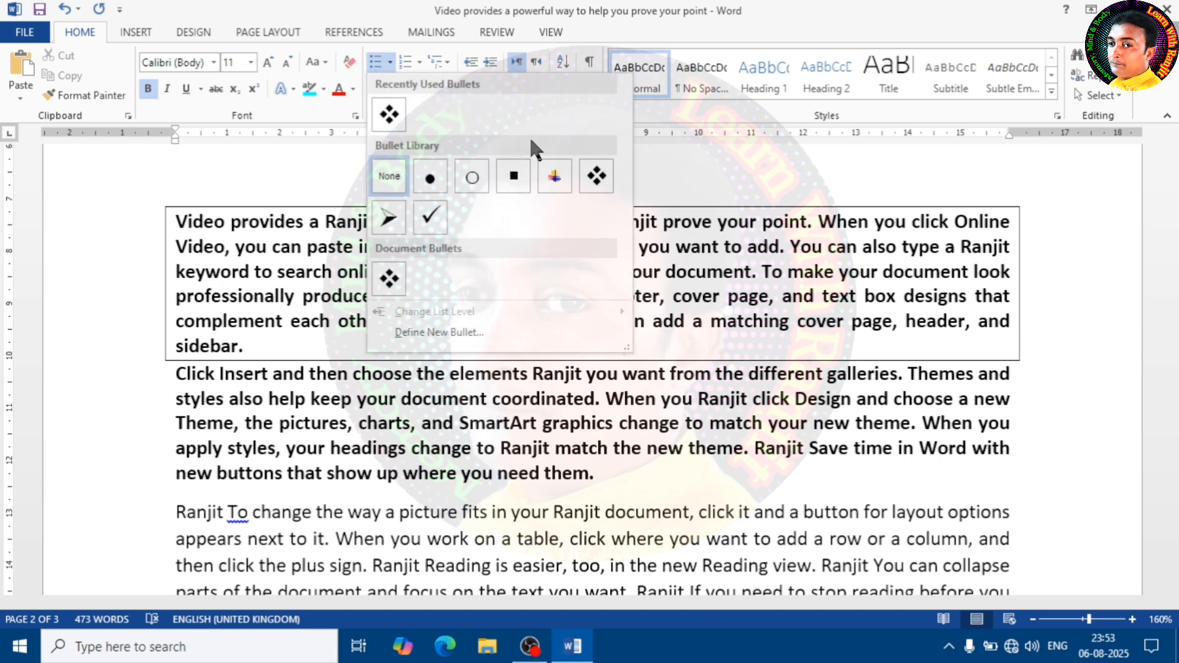
{"action": "left_click", "coordinate": [388, 222]}
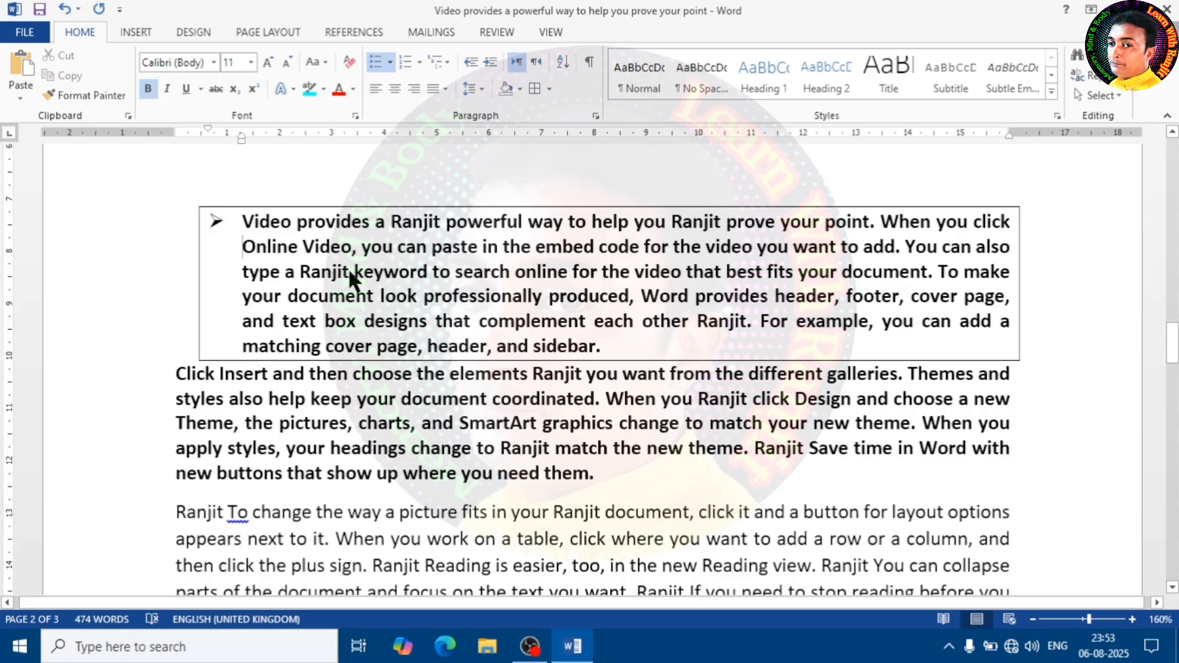
{"action": "key", "text": "ctrl+z"}
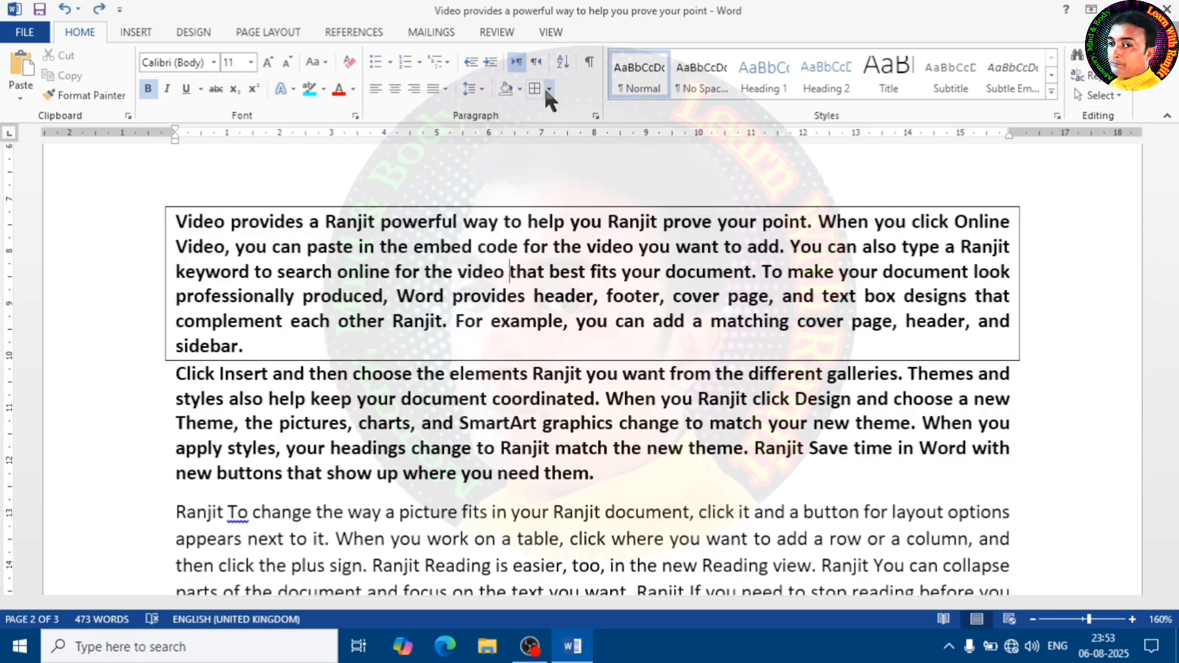
- Remove the border from the bold page 2 paragraph beginning "Video provides" with No Border
{"action": "left_click", "coordinate": [549, 90]}
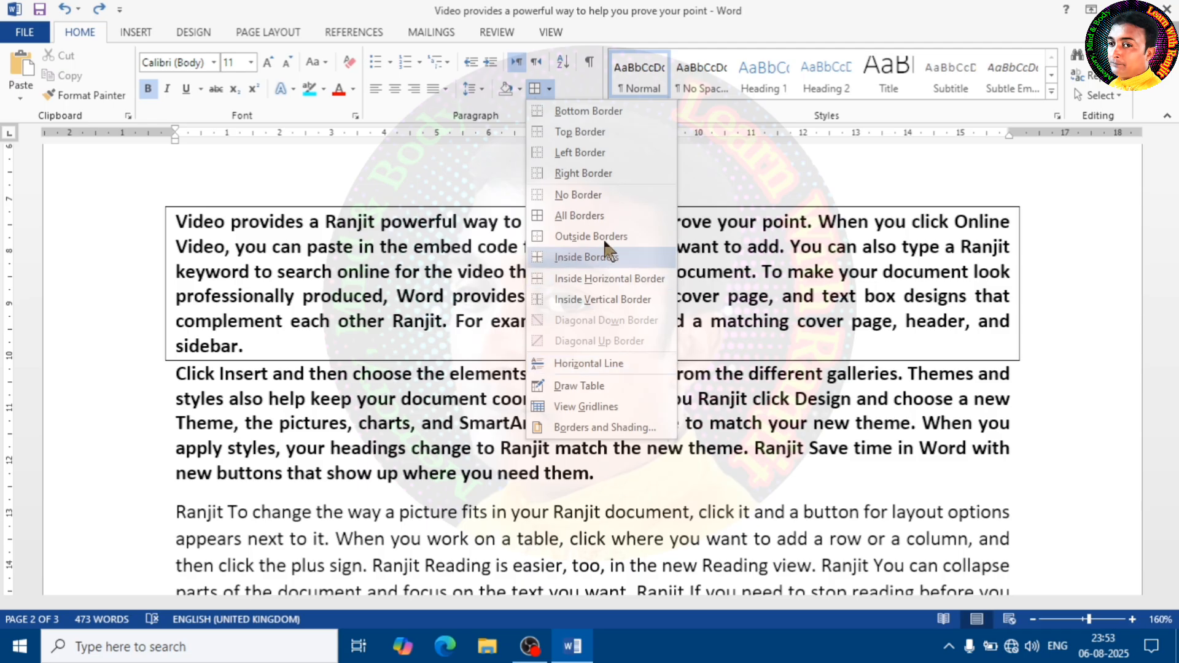
{"action": "left_click", "coordinate": [579, 194]}
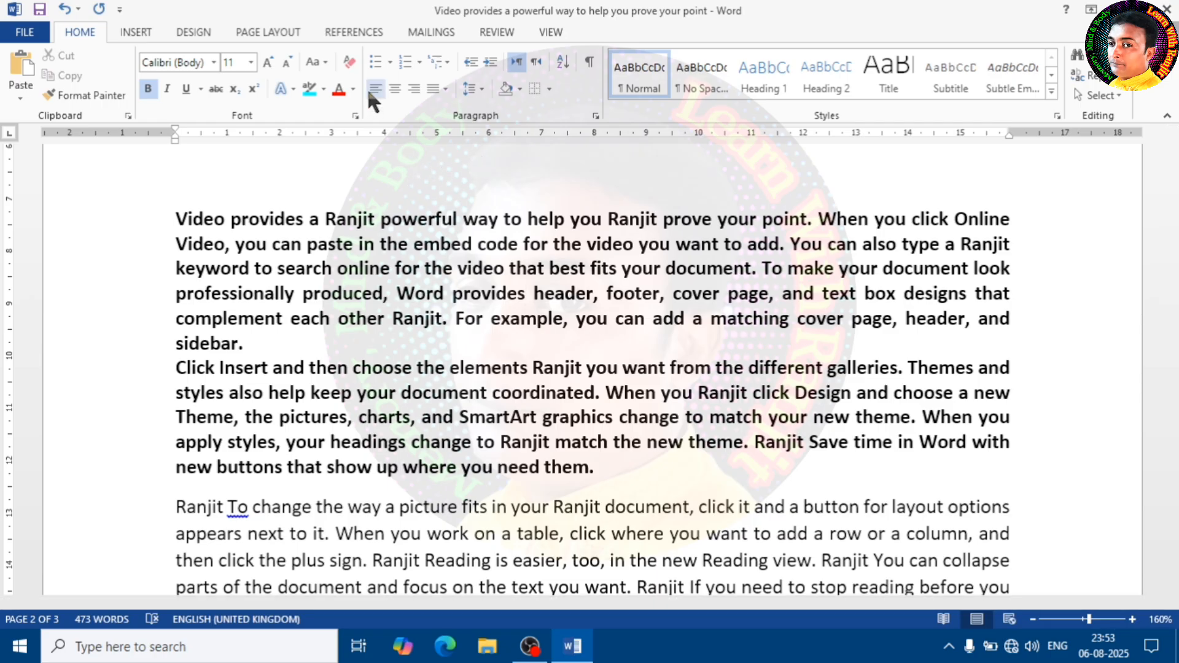
{"action": "left_click", "coordinate": [483, 90]}
{"action": "left_click", "coordinate": [483, 90]}
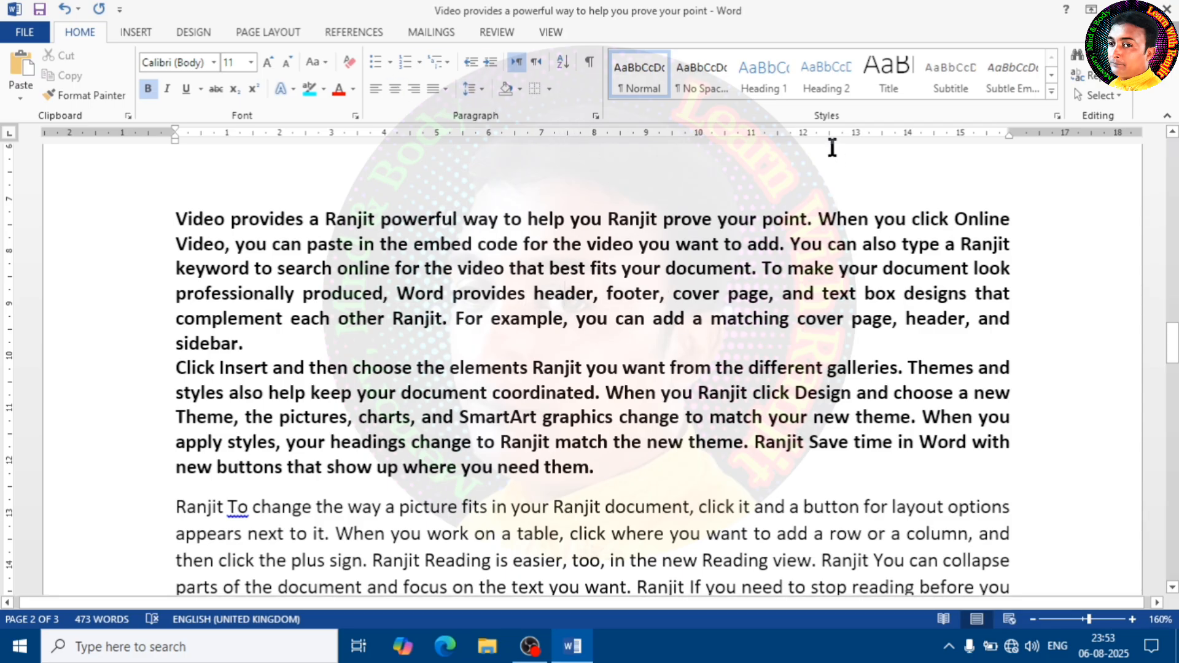
- Try the Normal, No Spacing and Heading 1 styles on the page 2 paragraph beginning "Video provides"
{"action": "left_click", "coordinate": [646, 89]}
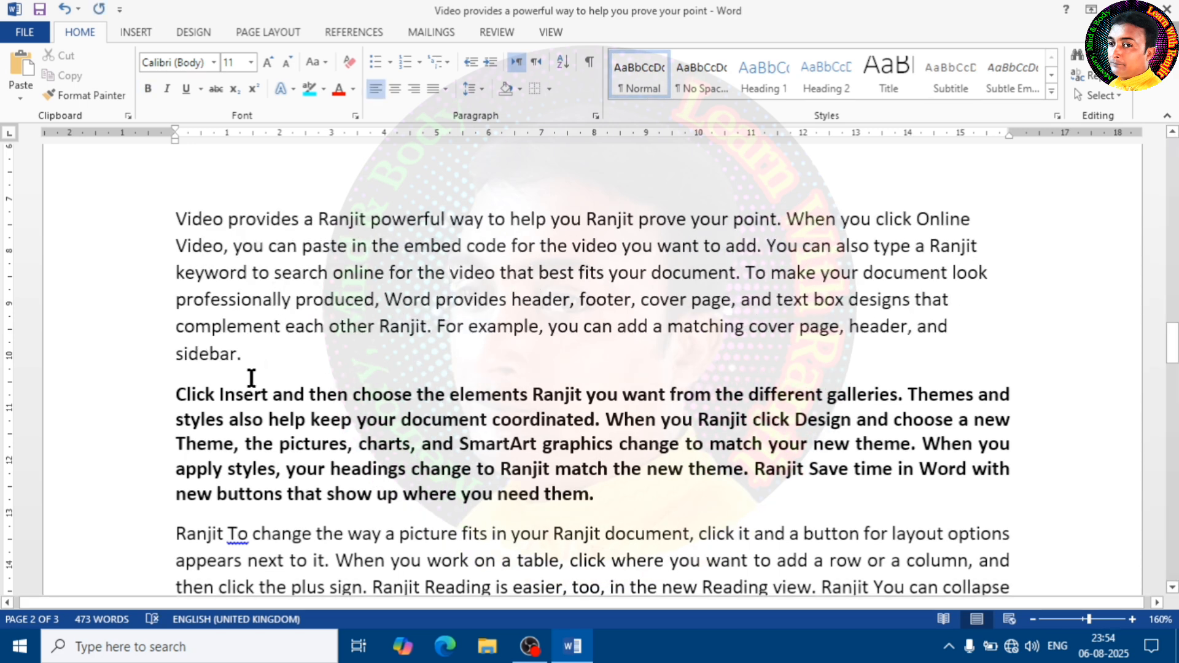
{"action": "left_click", "coordinate": [706, 86]}
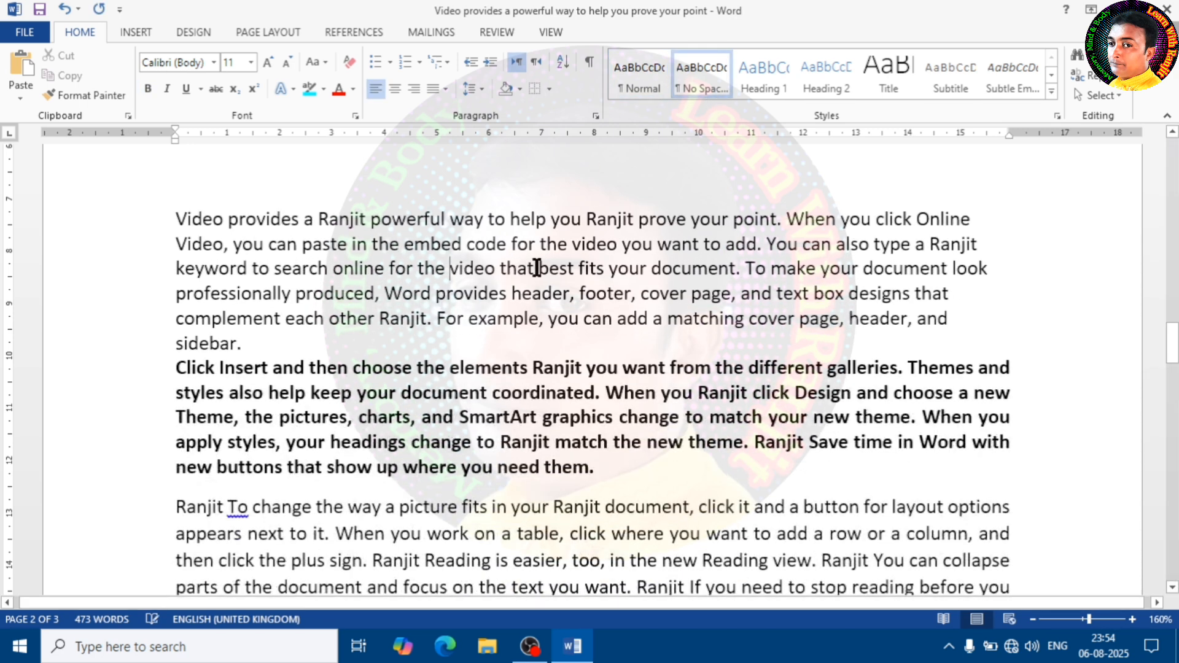
{"action": "left_click_drag", "start_coordinate": [249, 343], "coordinate": [162, 212]}
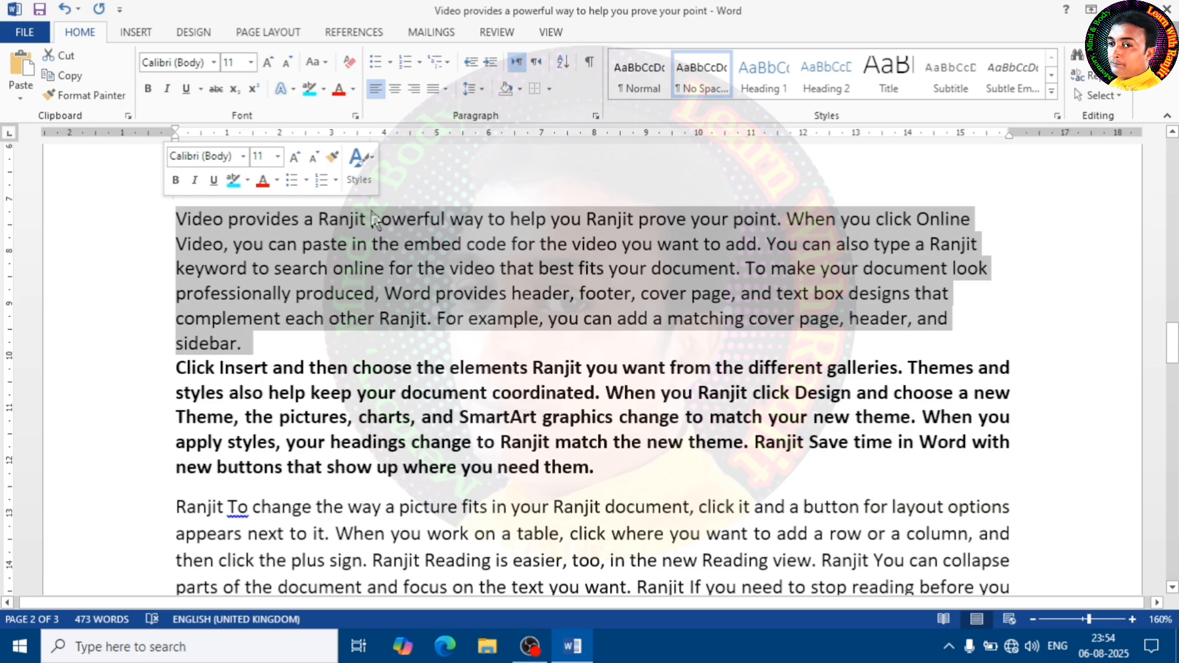
{"action": "left_click", "coordinate": [752, 72]}
{"action": "left_click", "coordinate": [594, 314]}
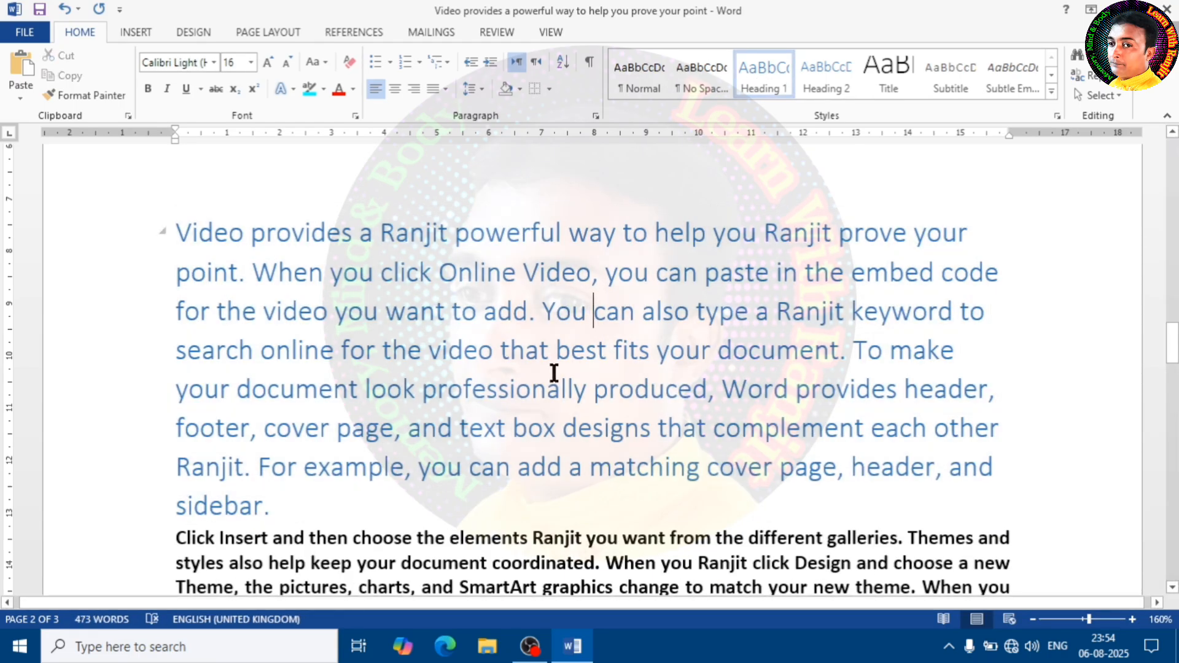
- Try the Heading 2, Heading 3, Heading 4 and Heading 5 styles on the page 2 paragraph beginning "Video provides"
{"action": "left_click_drag", "start_coordinate": [286, 509], "coordinate": [158, 242]}
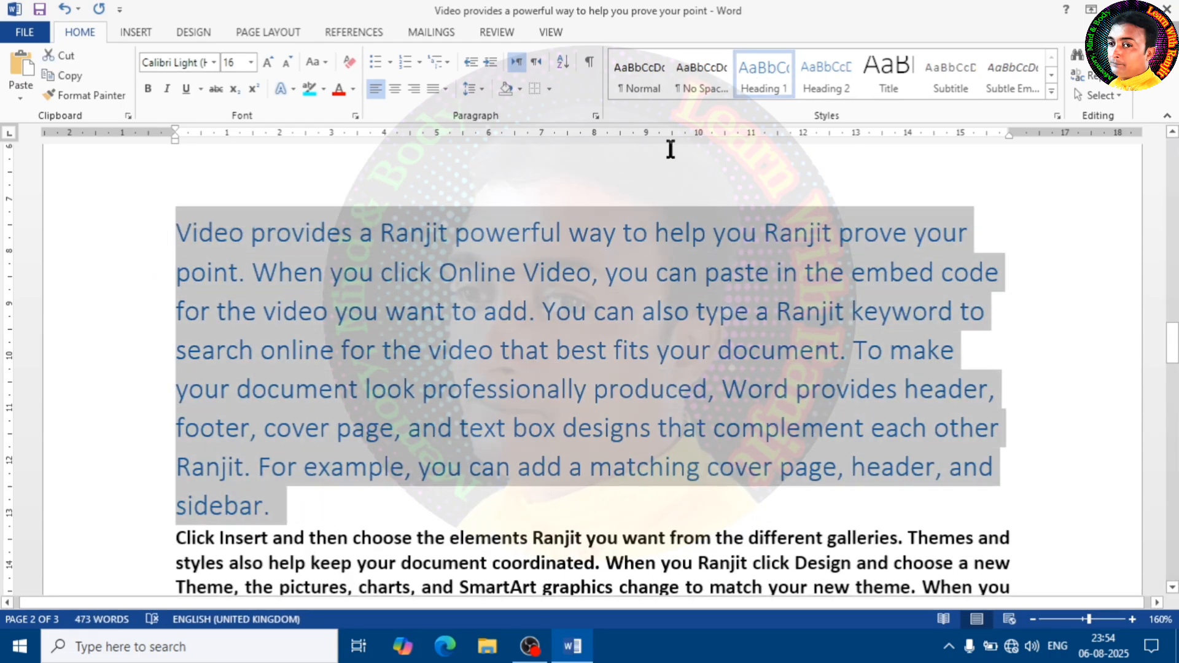
{"action": "left_click", "coordinate": [823, 68]}
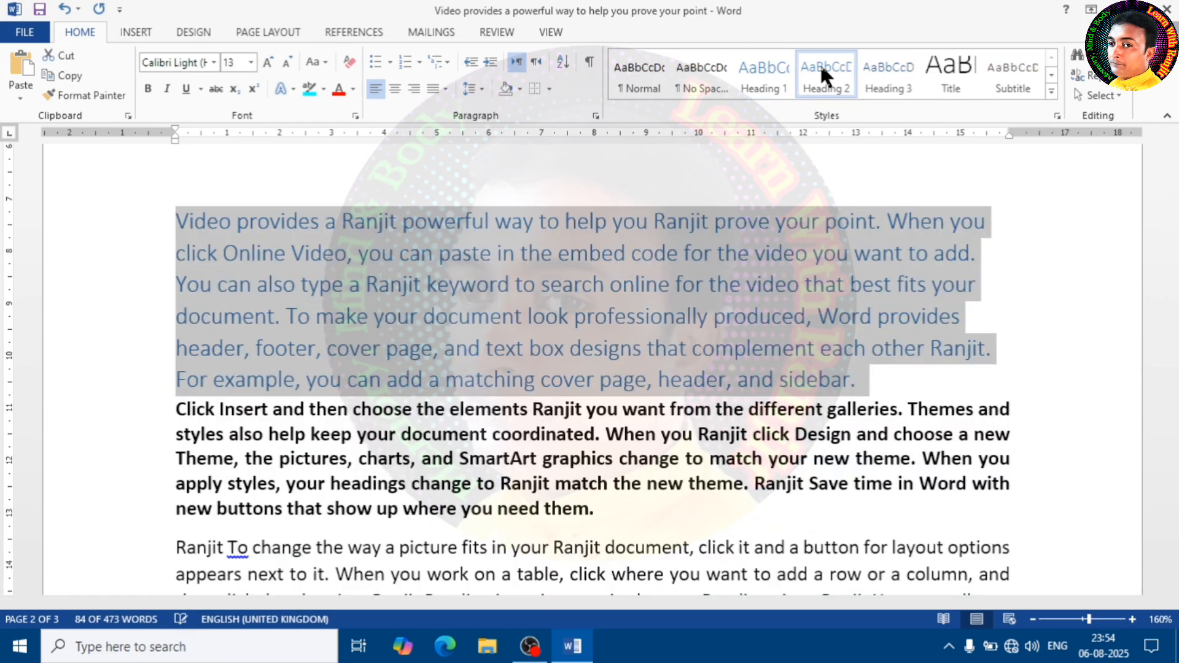
{"action": "left_click", "coordinate": [875, 64]}
{"action": "left_click", "coordinate": [946, 68]}
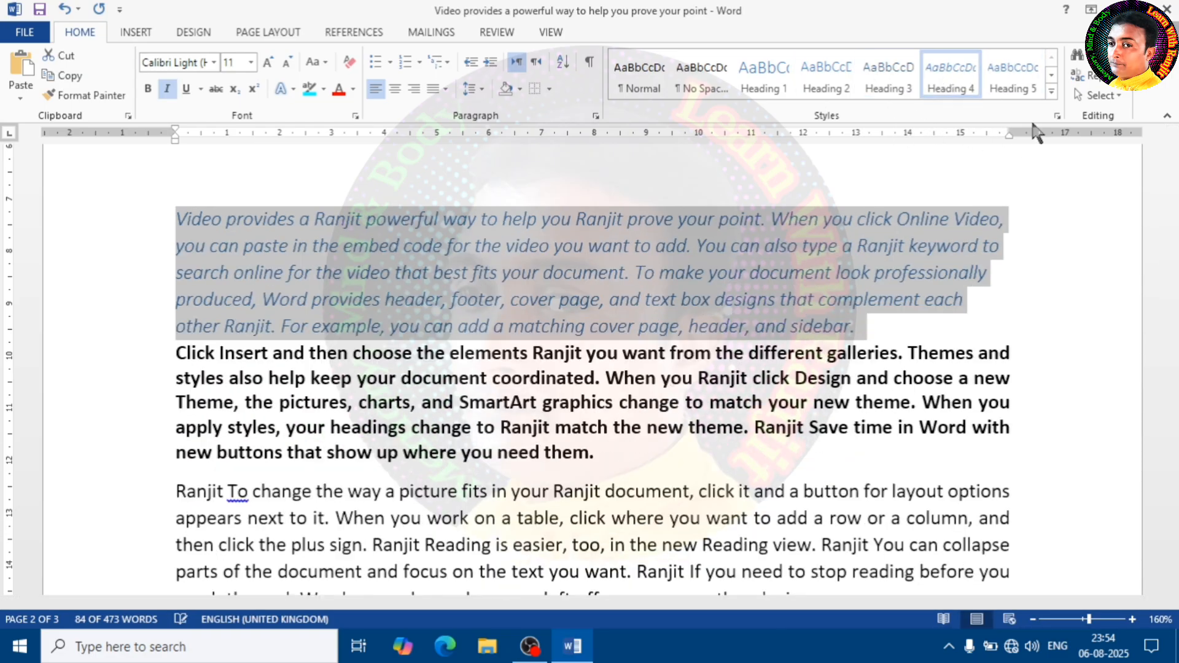
{"action": "left_click", "coordinate": [1012, 68]}
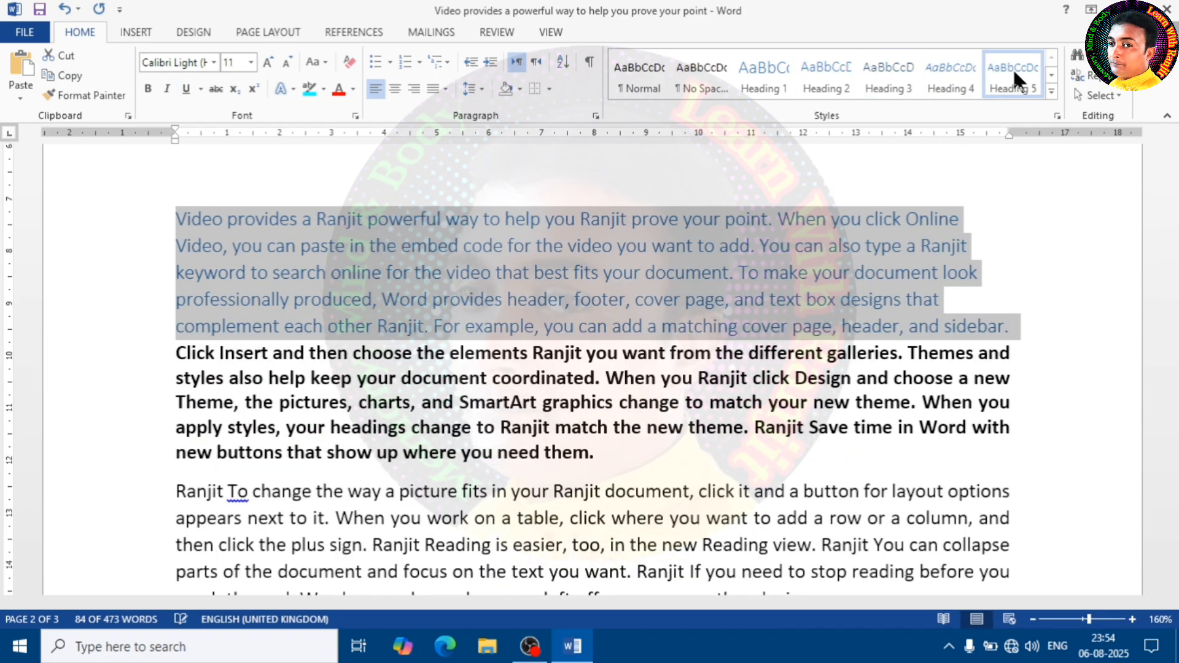
- Clear all formatting from the page 2 paragraph beginning "Video provides"
{"action": "left_click", "coordinate": [1052, 91]}
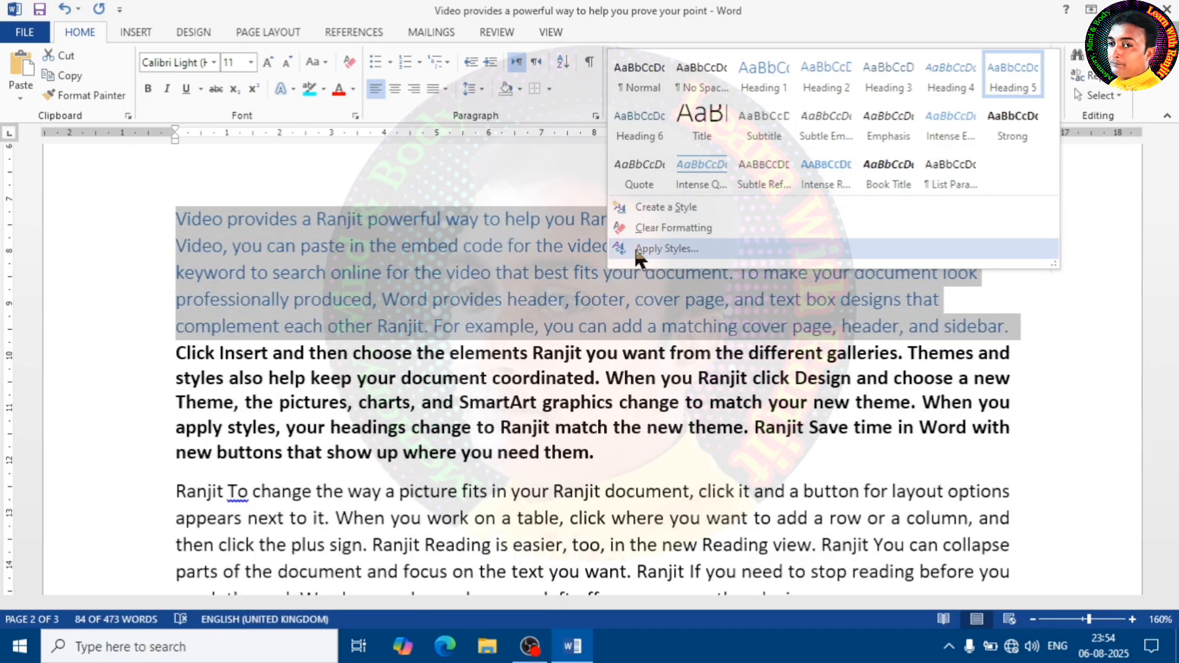
{"action": "left_click", "coordinate": [688, 229]}
{"action": "left_click", "coordinate": [541, 287]}
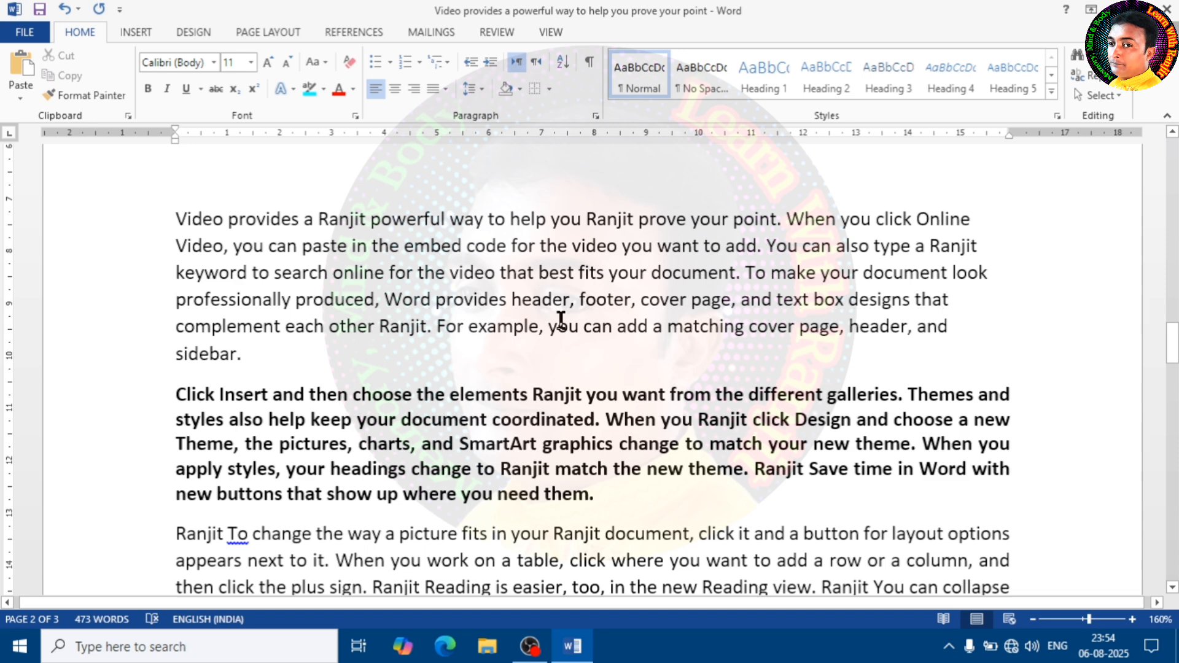
{"action": "scroll", "coordinate": [561, 319], "scroll_direction": "up", "scroll_amount": 4}
{"action": "scroll", "coordinate": [561, 319], "scroll_direction": "down", "scroll_amount": 4}
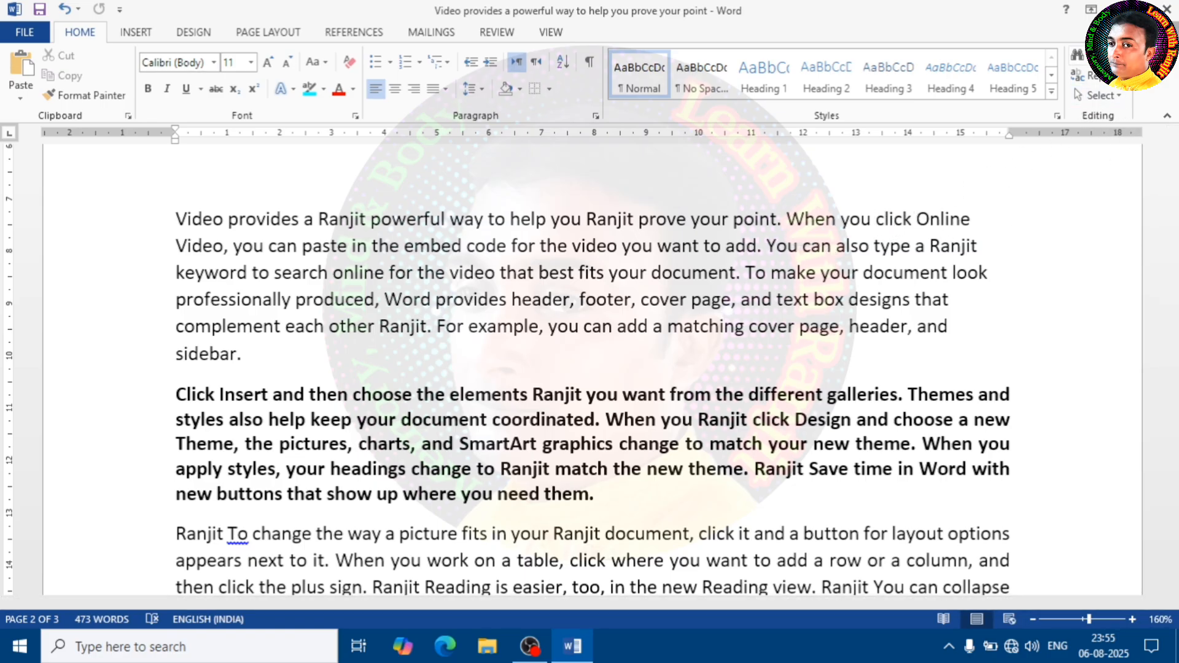
- Open and close the Advanced Find dialog, and do the same with the Navigation pane's text search
{"action": "left_click", "coordinate": [1118, 56]}
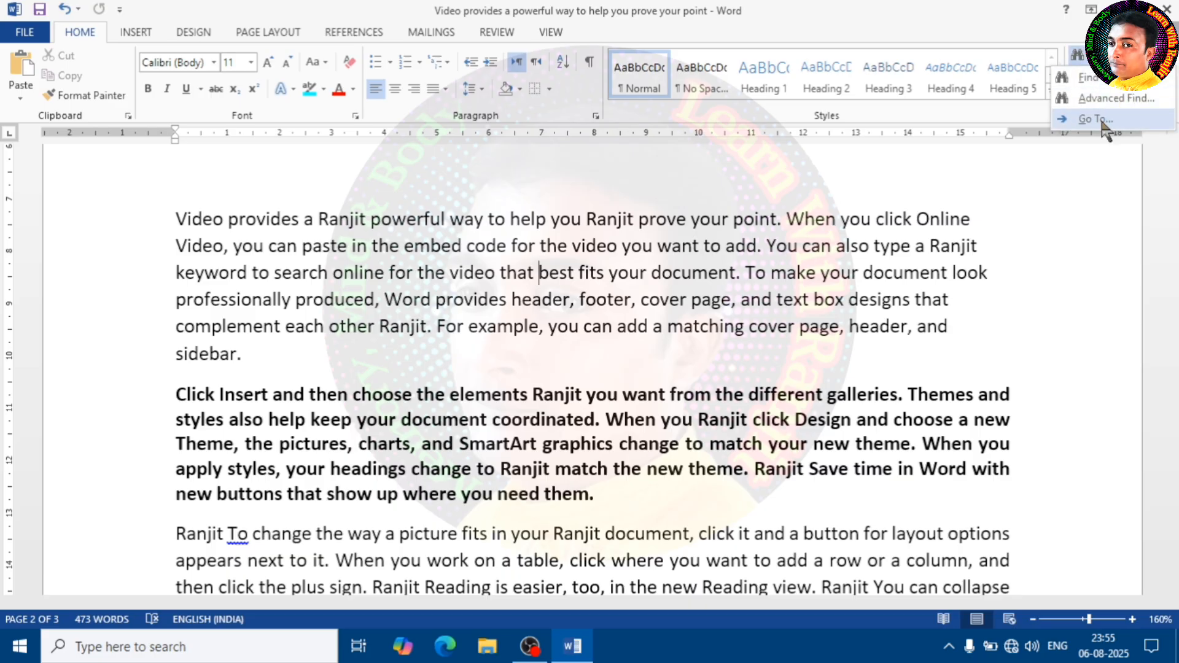
{"action": "left_click", "coordinate": [1119, 98]}
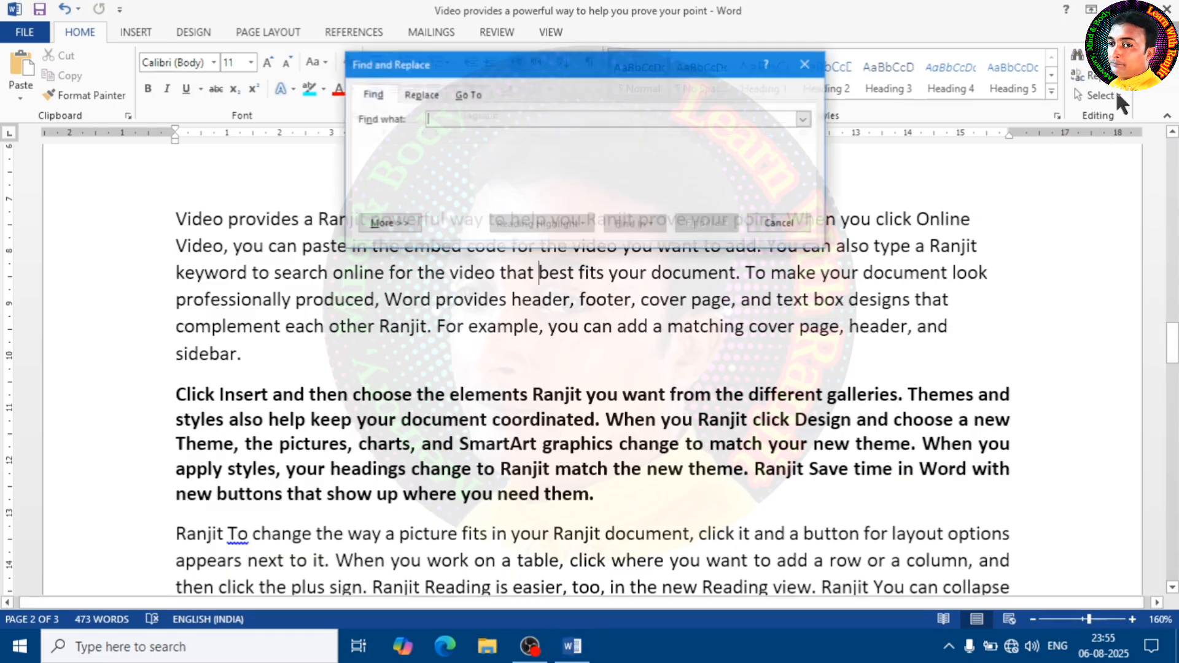
{"action": "left_click_drag", "start_coordinate": [590, 71], "coordinate": [512, 115]}
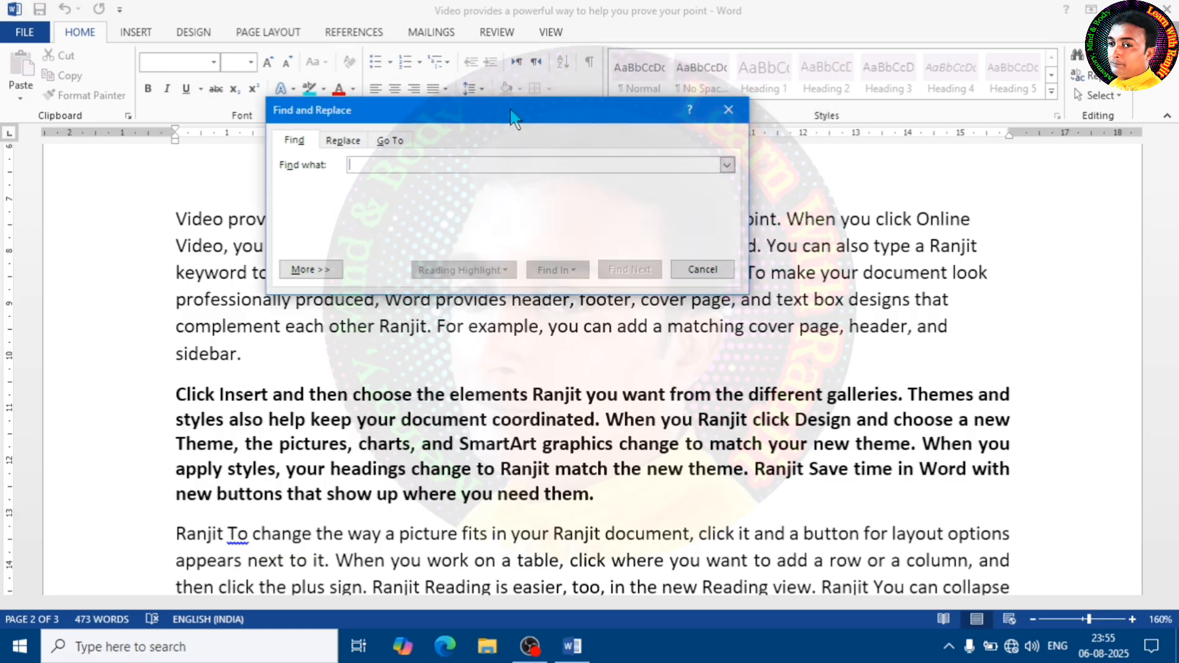
{"action": "left_click", "coordinate": [731, 109]}
{"action": "left_click", "coordinate": [1090, 55]}
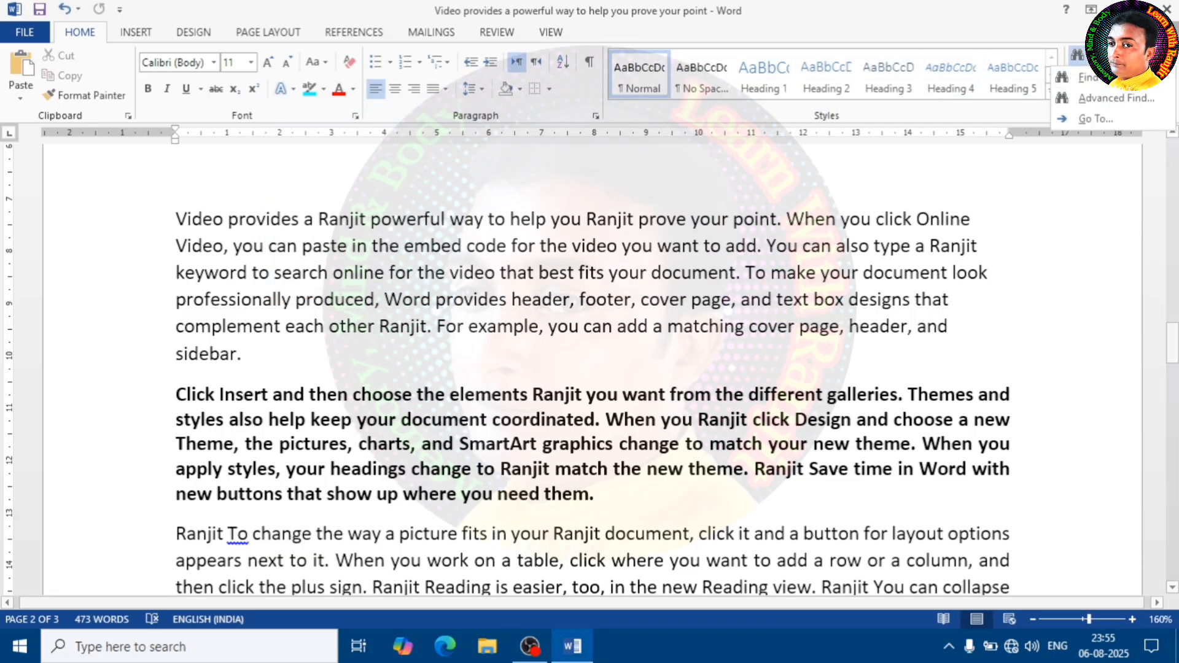
{"action": "left_click", "coordinate": [1091, 78]}
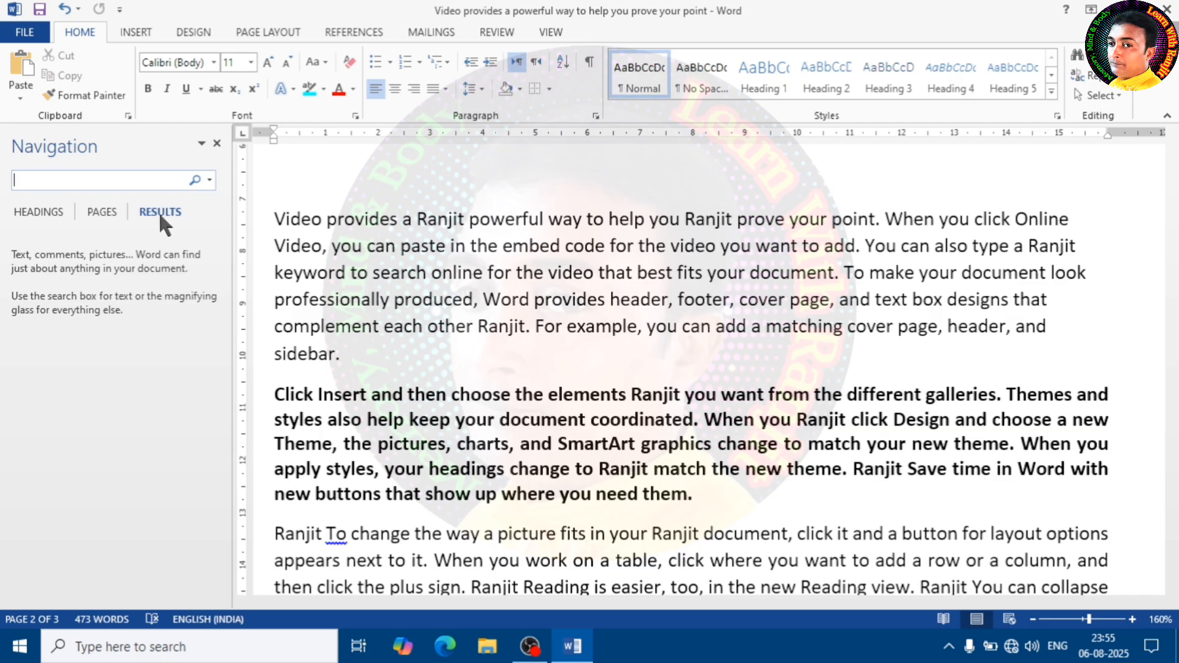
{"action": "left_click", "coordinate": [220, 144]}
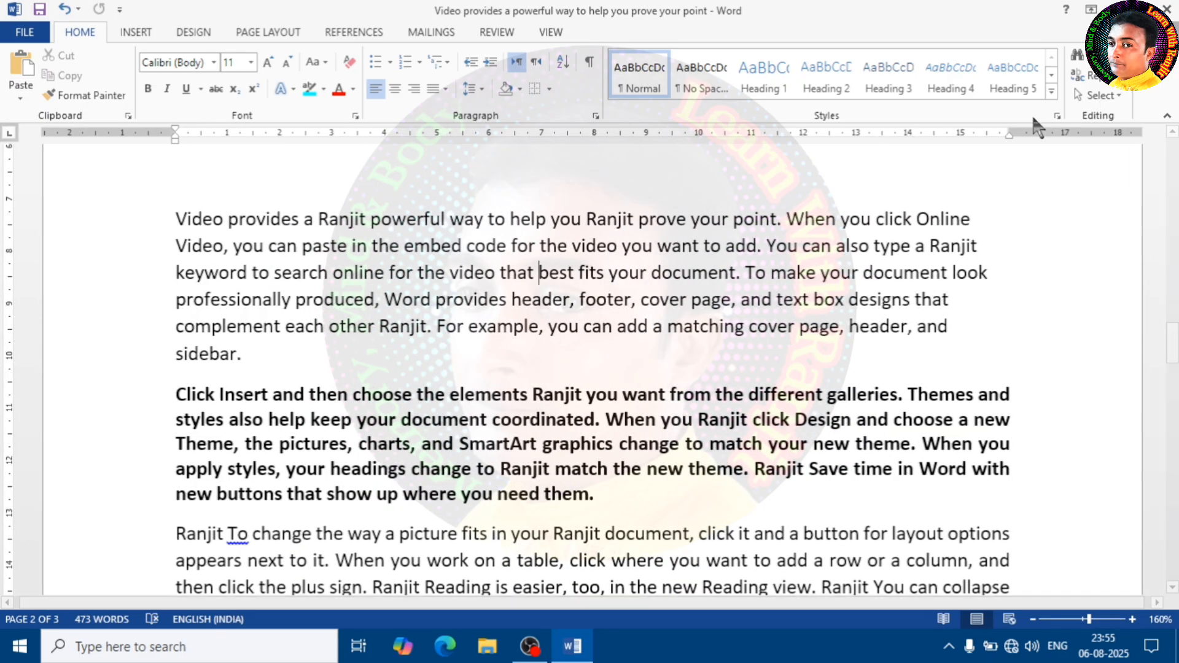
- Reopen Advanced Find and look through the Find, Replace and Go To pages of the dialog
{"action": "left_click", "coordinate": [1110, 54]}
{"action": "left_click", "coordinate": [1096, 94]}
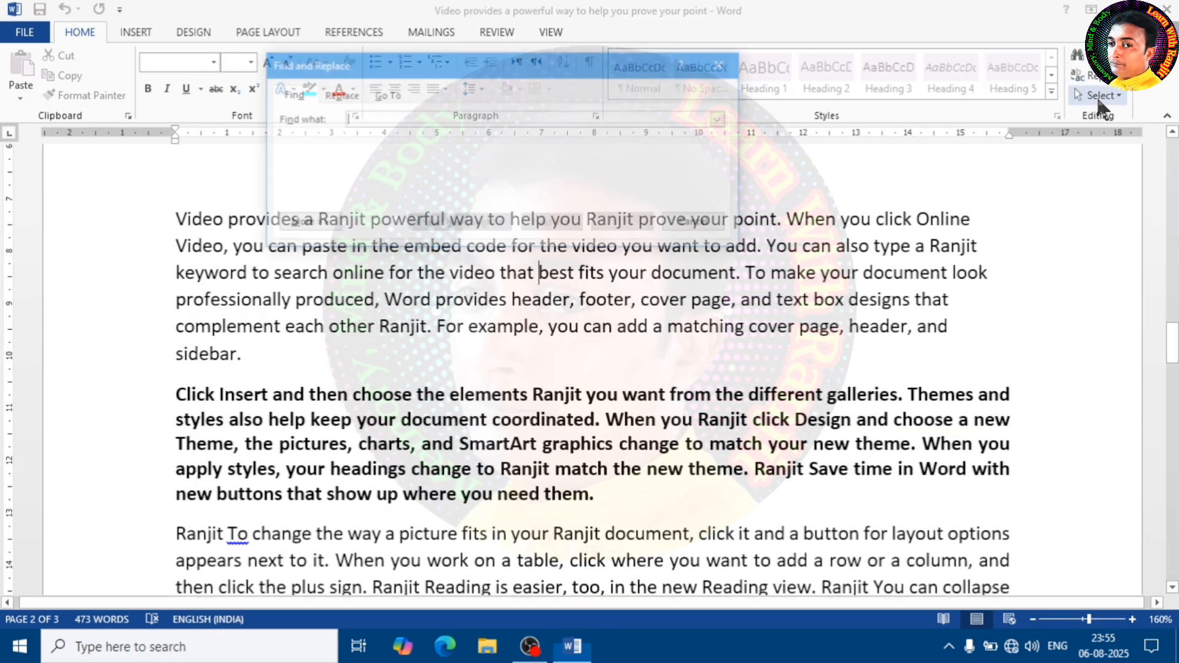
{"action": "left_click_drag", "start_coordinate": [480, 66], "coordinate": [579, 186]}
{"action": "left_click_drag", "start_coordinate": [491, 191], "coordinate": [660, 185]}
{"action": "left_click", "coordinate": [456, 208]}
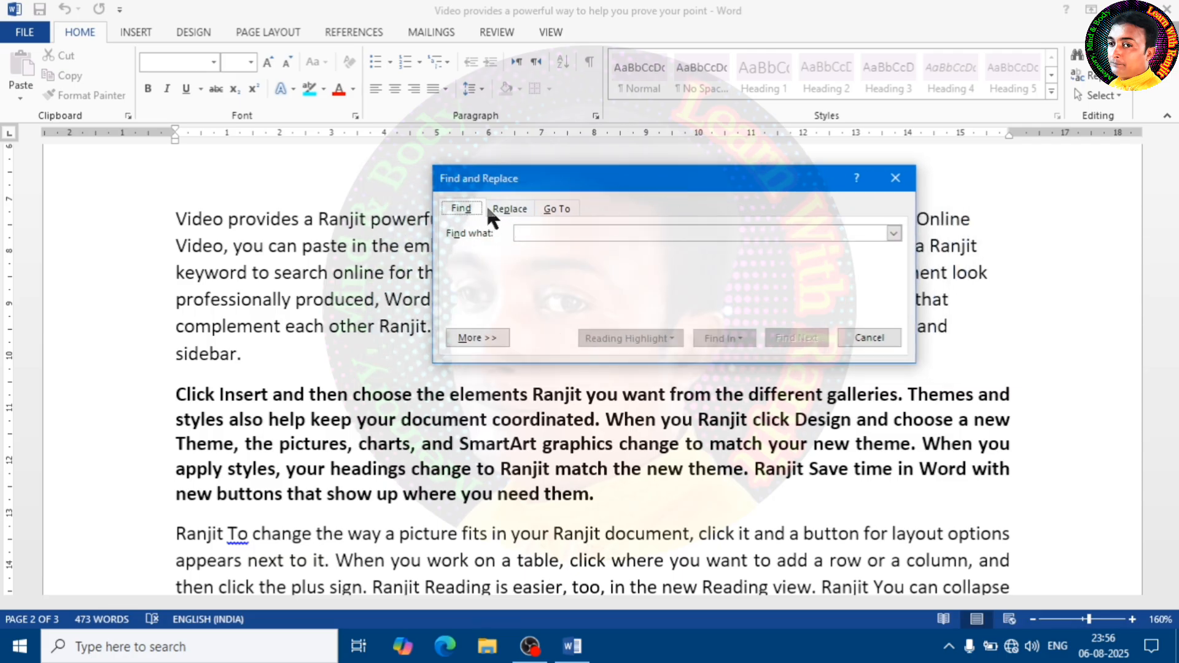
{"action": "left_click", "coordinate": [508, 208]}
{"action": "left_click", "coordinate": [564, 205]}
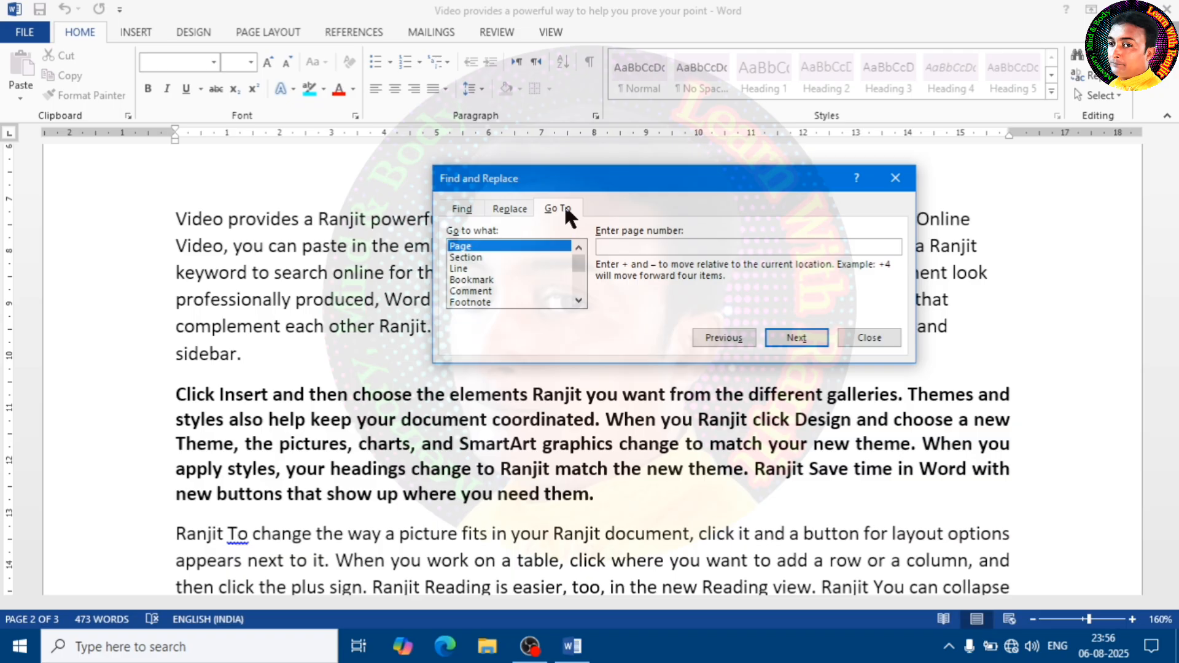
{"action": "left_click", "coordinate": [457, 207]}
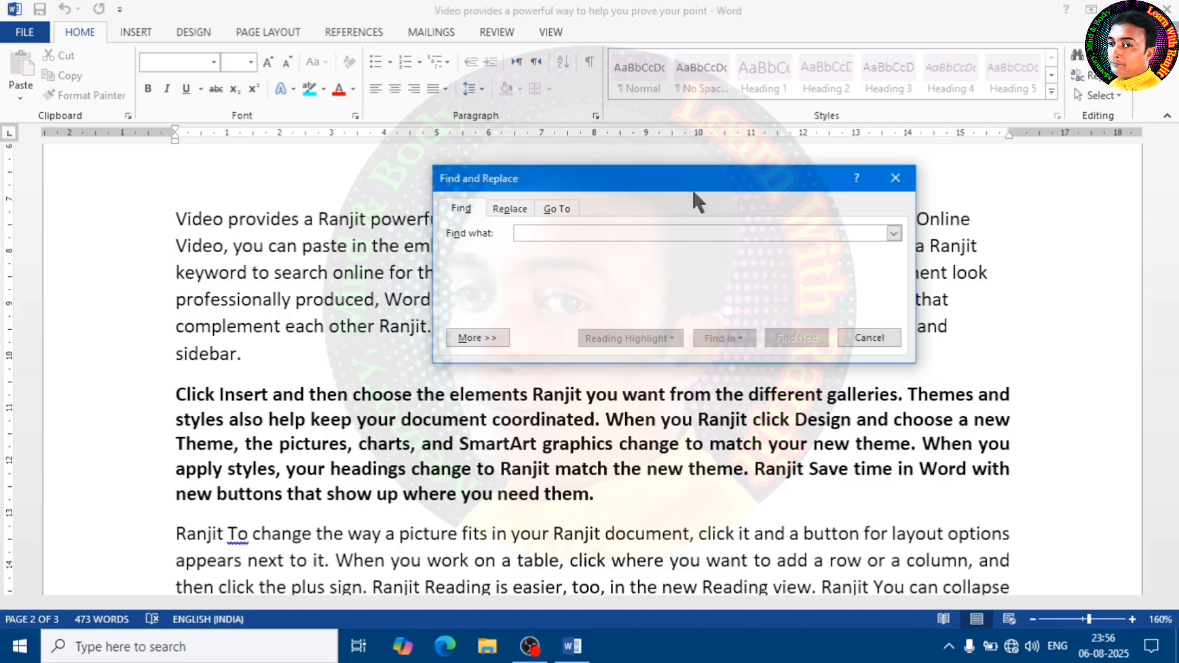
- Move the Find and Replace dialog clear of the text and find the next occurrence of the first name repeated throughout the document
{"action": "left_click_drag", "start_coordinate": [682, 174], "coordinate": [581, 302]}
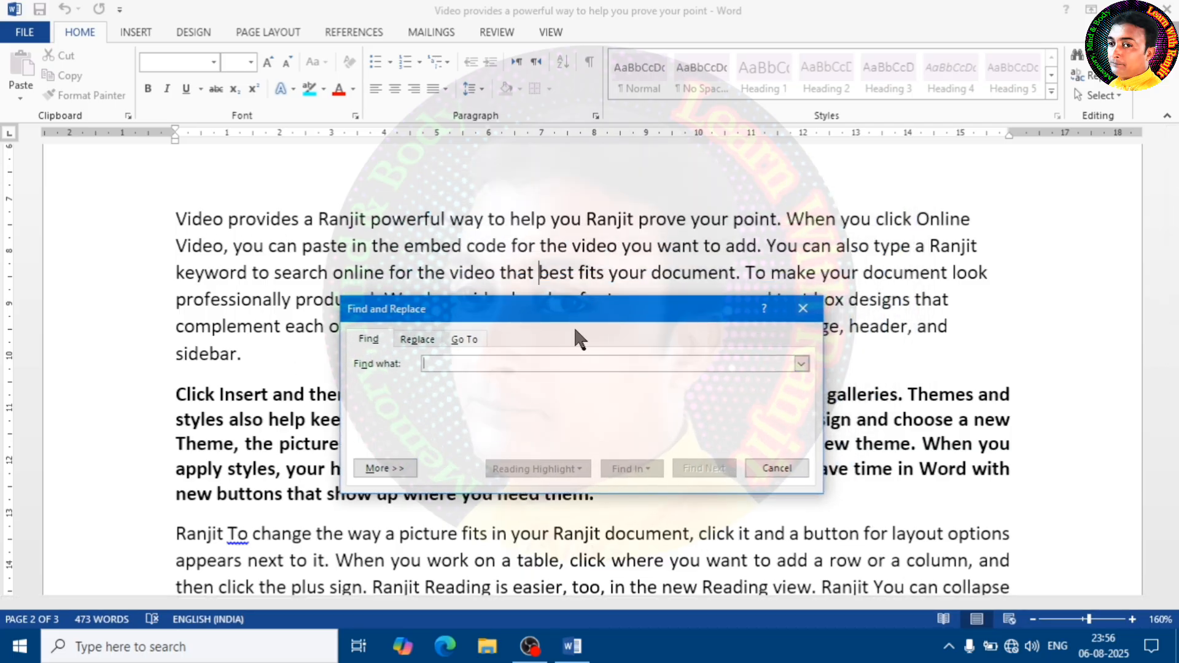
{"action": "left_click_drag", "start_coordinate": [562, 316], "coordinate": [531, 322]}
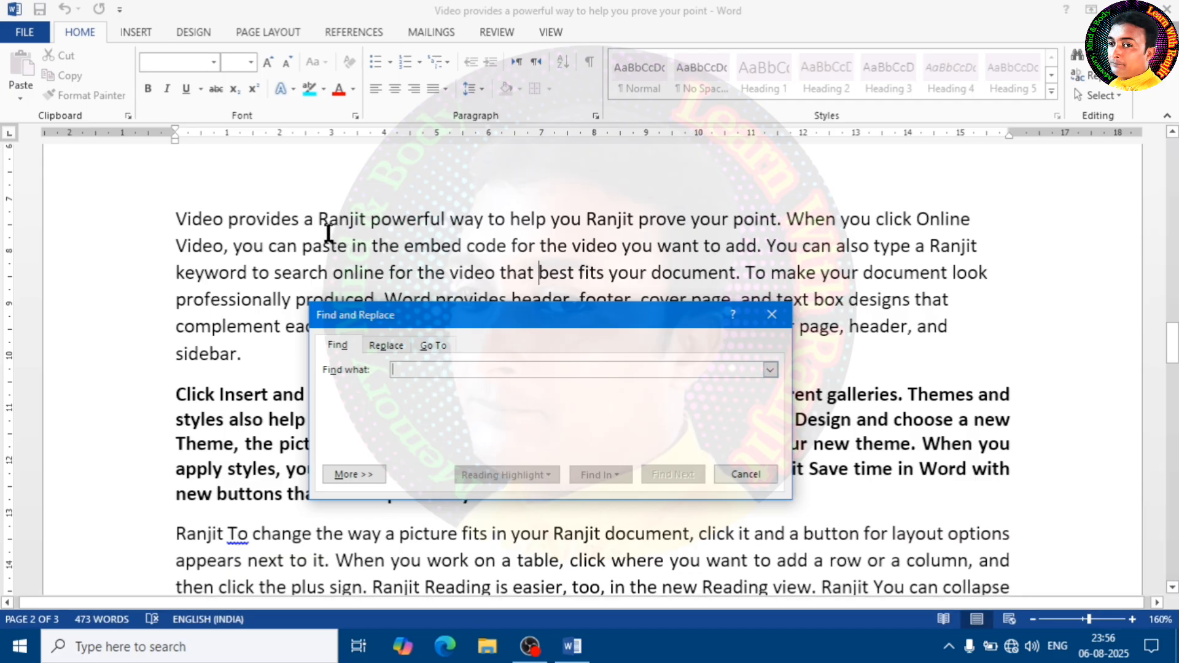
{"action": "type", "text": "ra"}
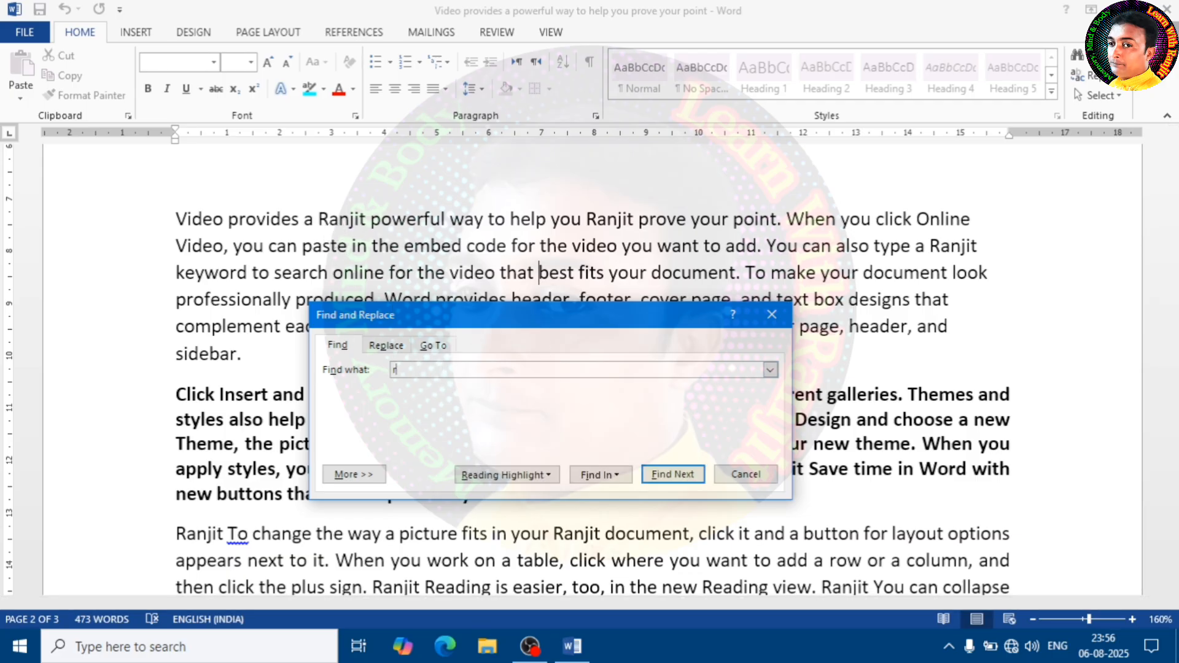
{"action": "key", "text": "BackSpace"}
{"action": "key", "text": "BackSpace"}
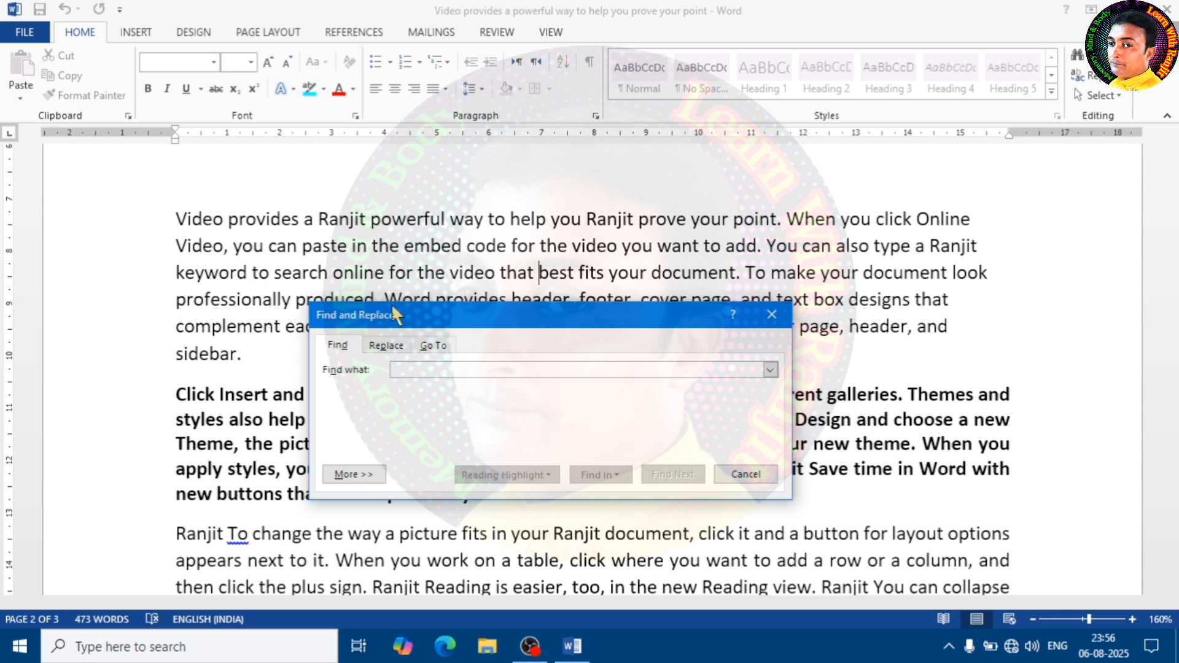
{"action": "type", "text": "Ranjit"}
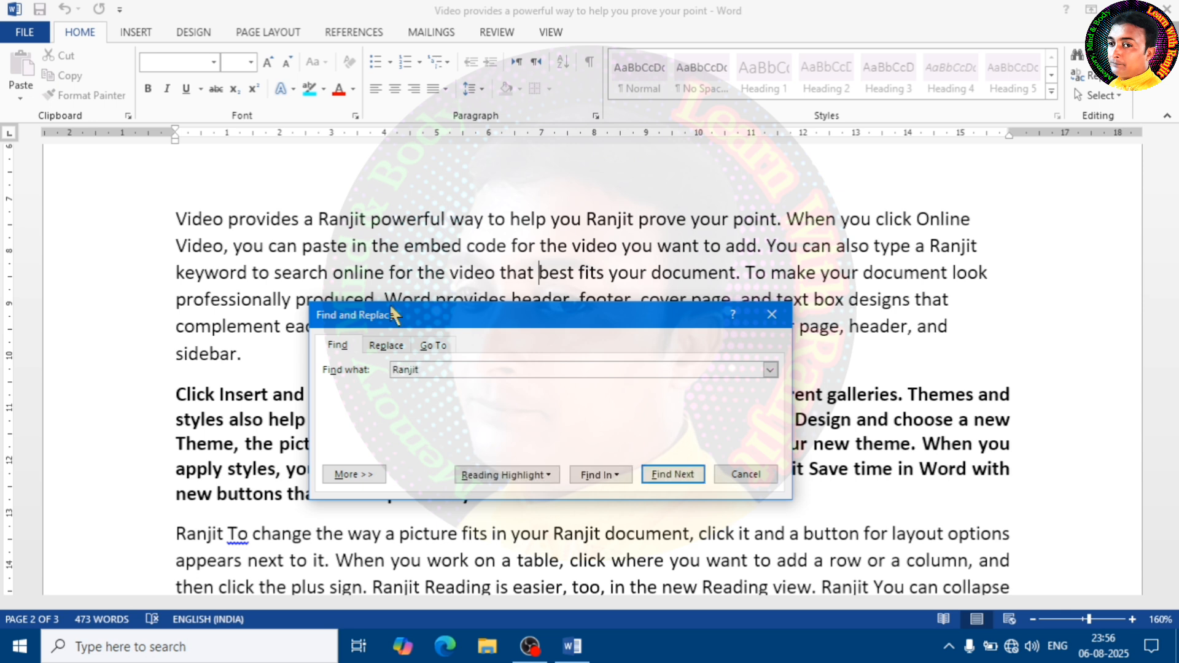
{"action": "left_click_drag", "start_coordinate": [543, 309], "coordinate": [281, 24]}
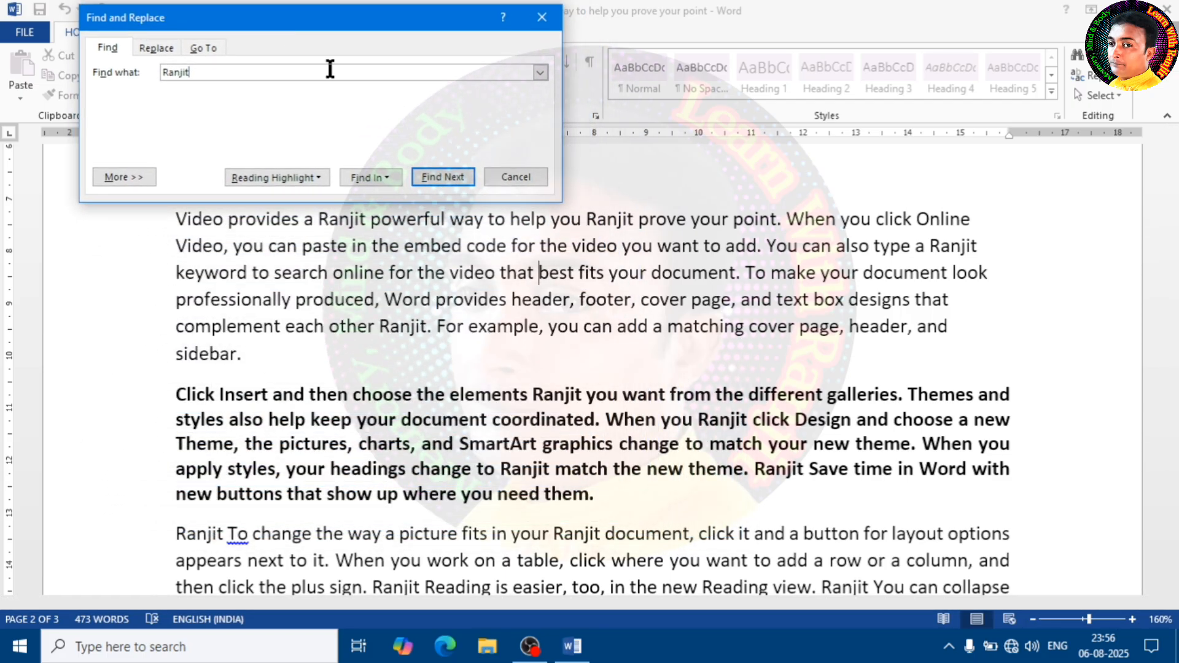
{"action": "left_click", "coordinate": [438, 179]}
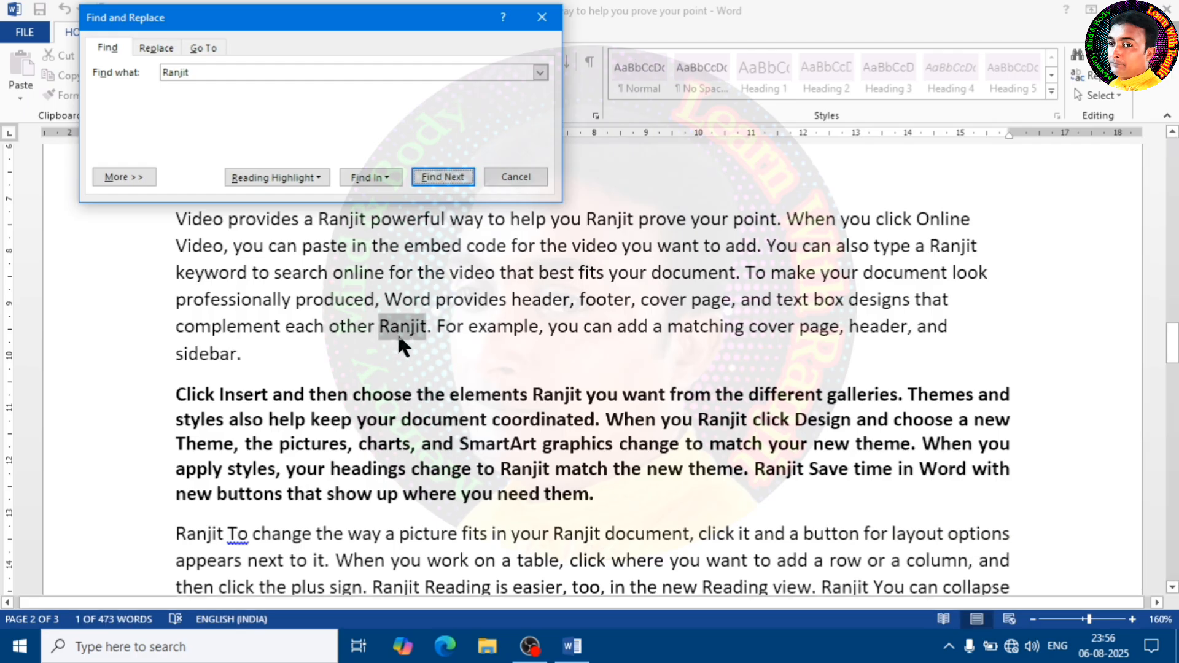
- Step through the remaining occurrences of the repeated first name, one match at a time, down to the end of page 2
{"action": "left_click", "coordinate": [458, 178]}
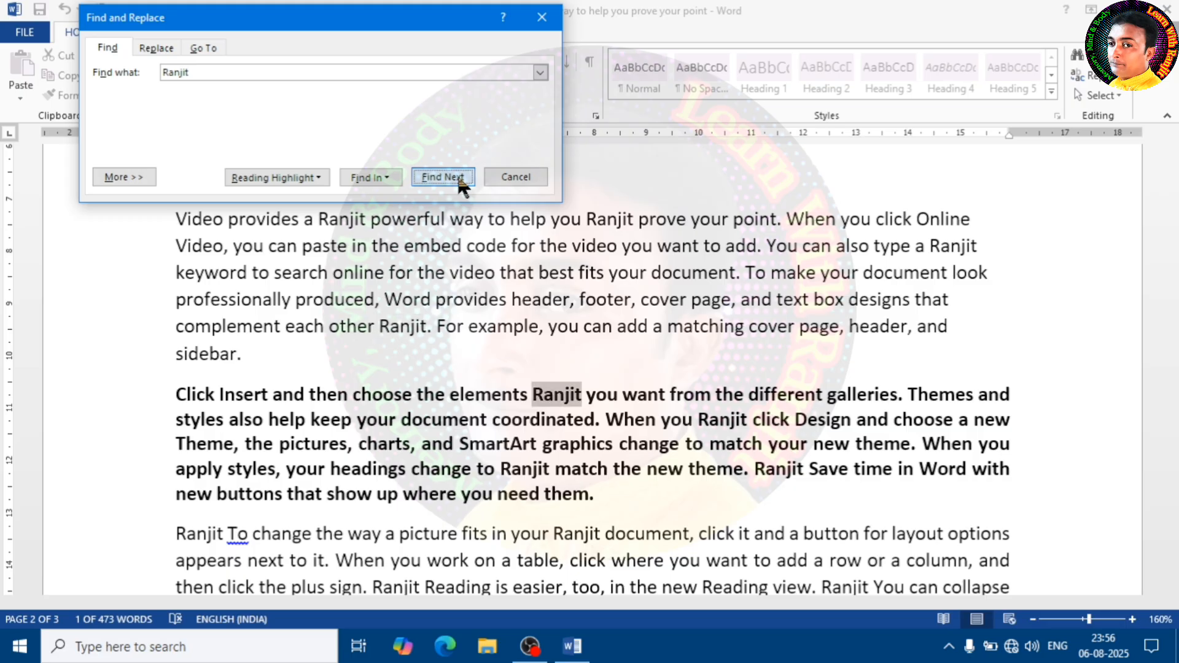
{"action": "left_click", "coordinate": [442, 179]}
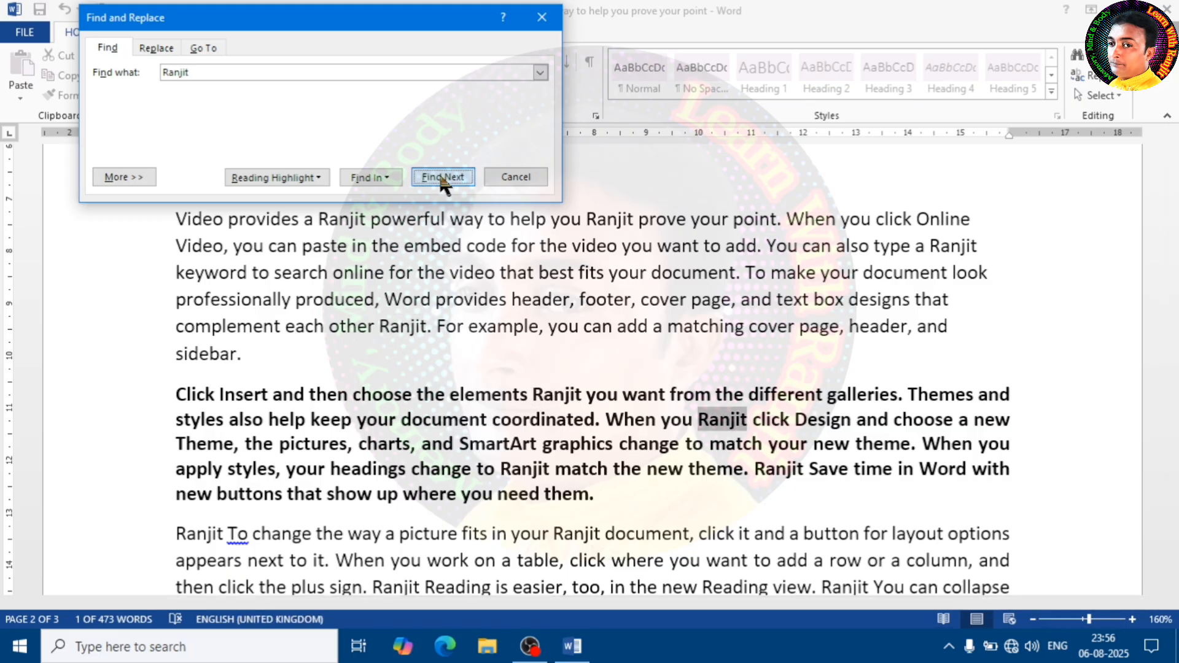
{"action": "left_click", "coordinate": [443, 178]}
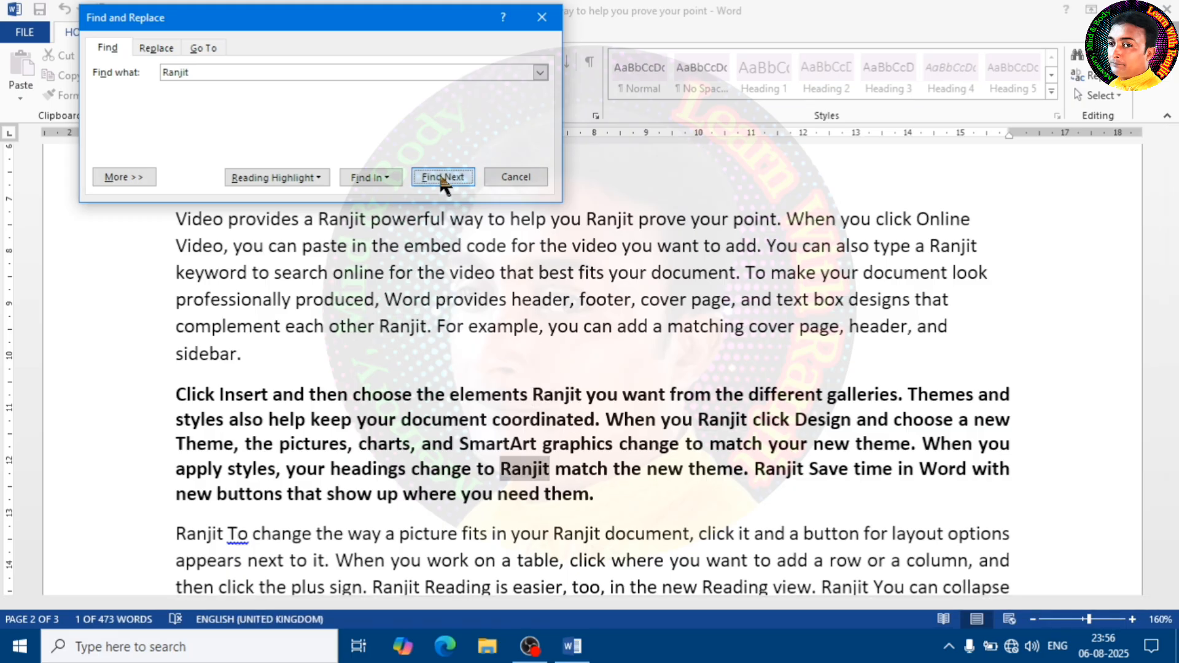
{"action": "left_click", "coordinate": [442, 178]}
{"action": "left_click", "coordinate": [442, 178]}
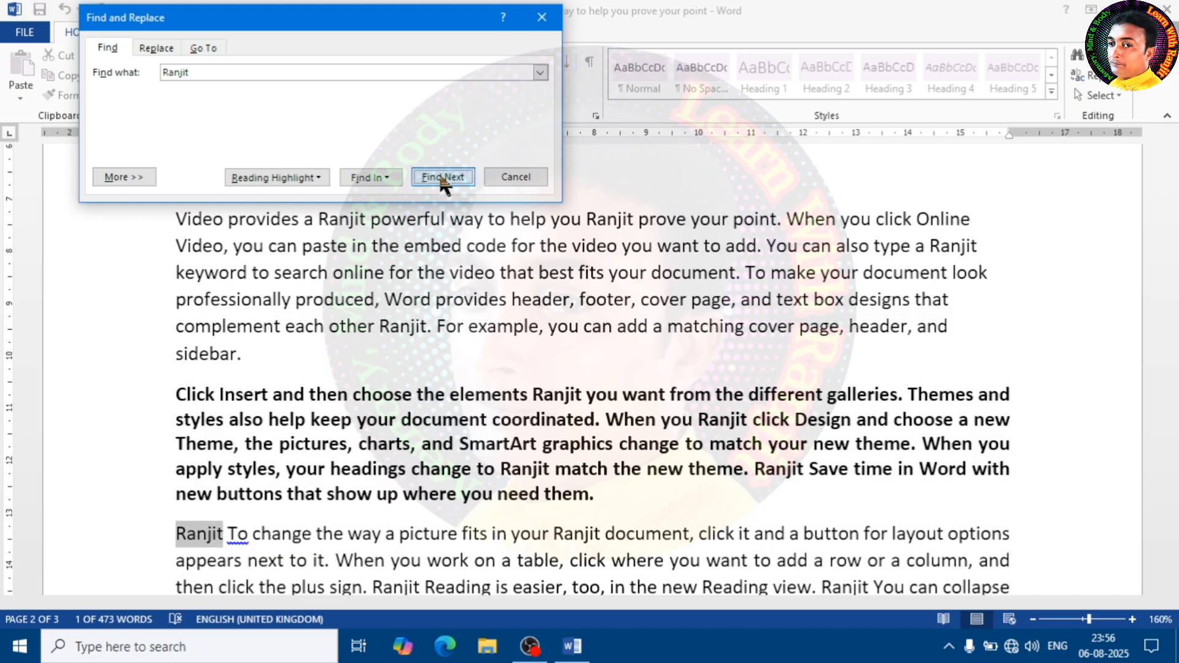
{"action": "left_click", "coordinate": [442, 178]}
{"action": "left_click", "coordinate": [442, 178]}
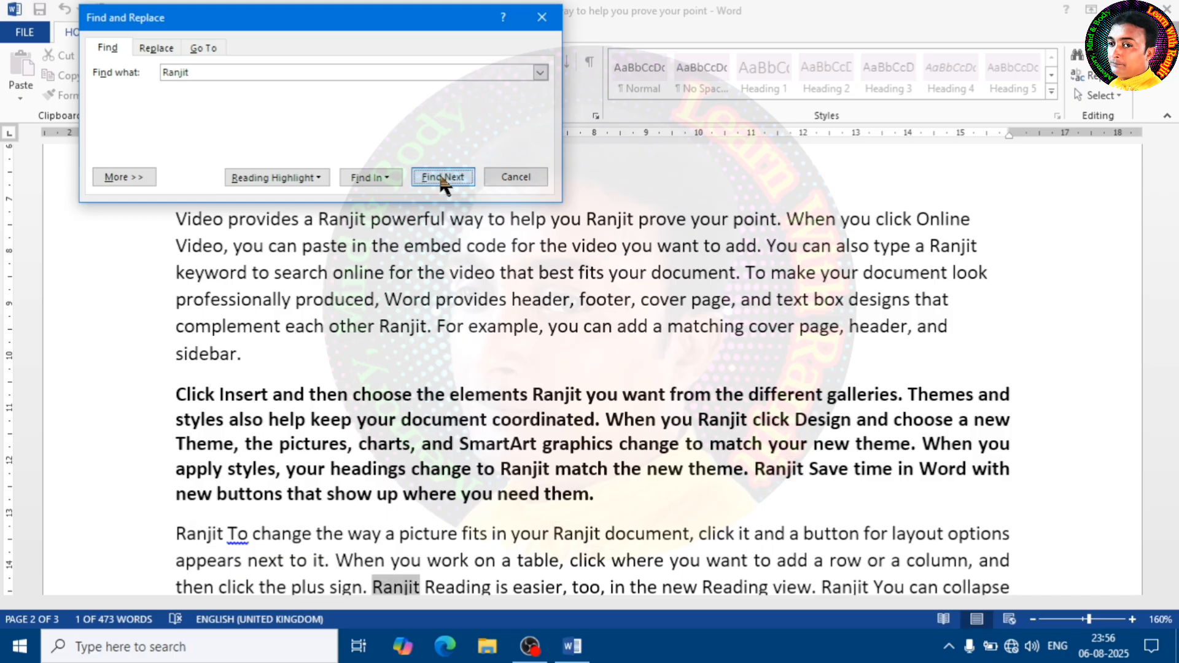
{"action": "left_click", "coordinate": [442, 178]}
{"action": "left_click", "coordinate": [442, 178]}
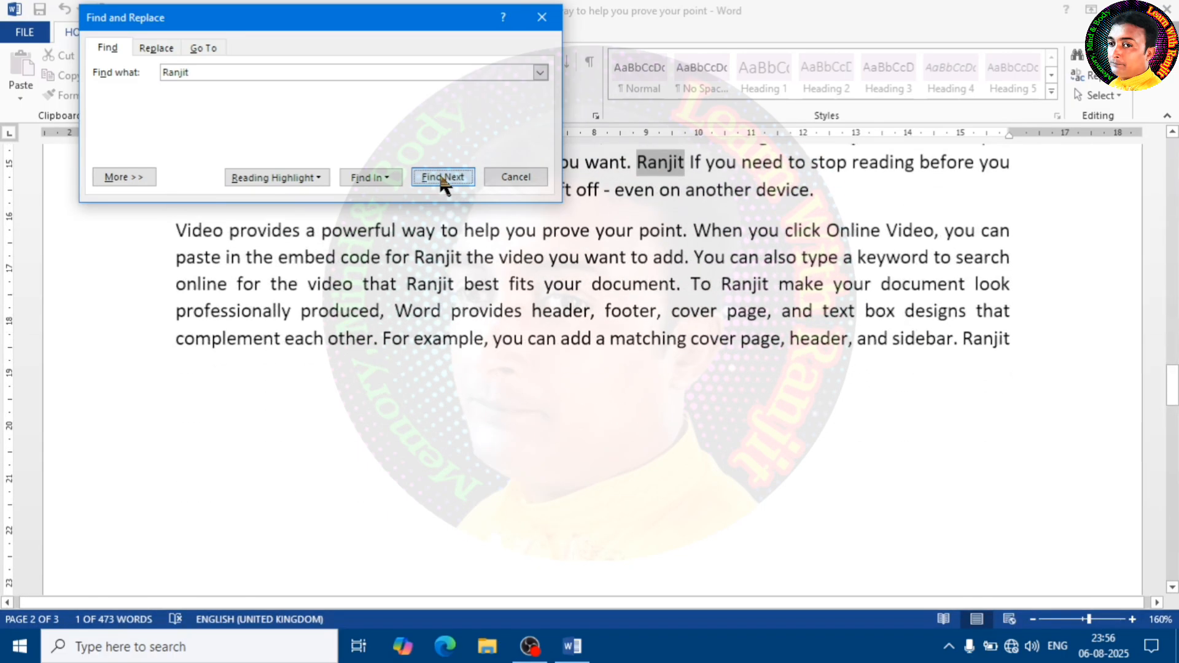
{"action": "left_click", "coordinate": [442, 178]}
{"action": "left_click", "coordinate": [442, 178]}
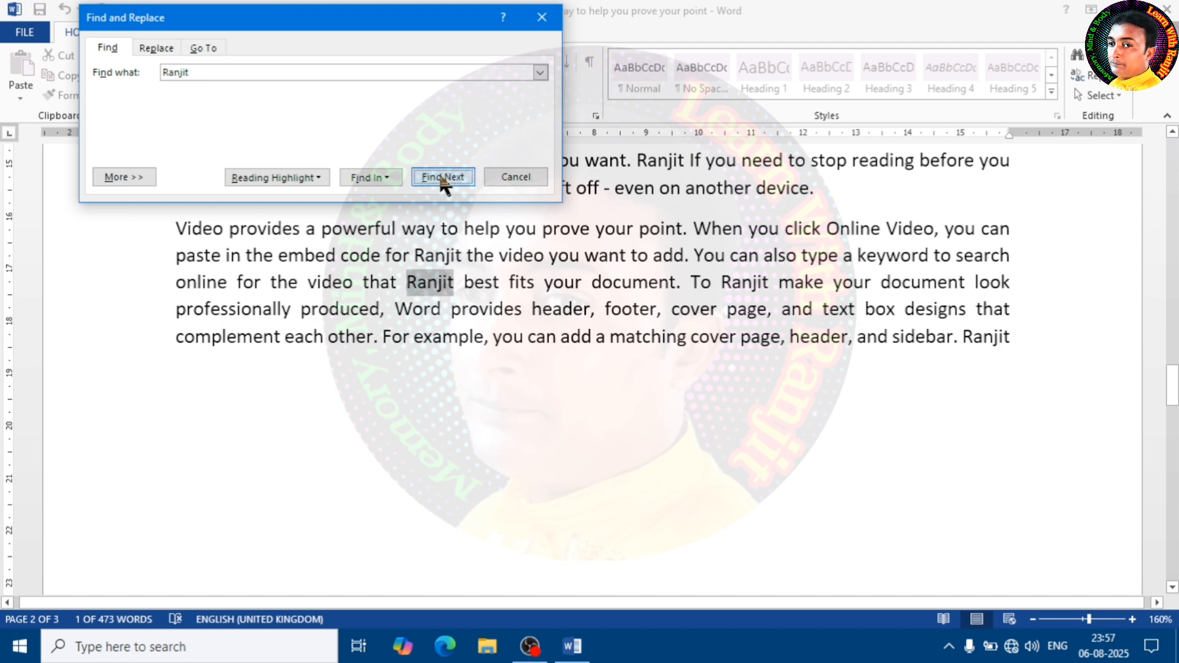
{"action": "left_click", "coordinate": [442, 178]}
{"action": "left_click", "coordinate": [442, 178]}
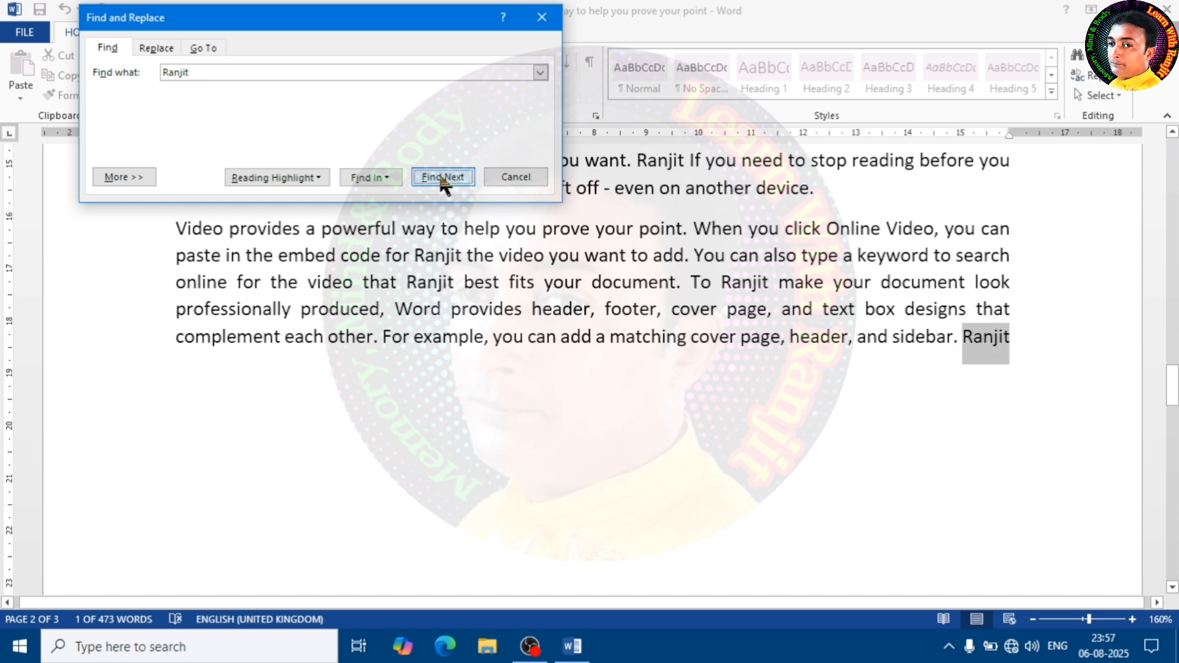
{"action": "left_click", "coordinate": [442, 178]}
- Move the Find and Replace dialog off the page 2 "Video provides" paragraph, find its next two occurrences of the first name, and close the dialog
{"action": "left_click_drag", "start_coordinate": [410, 196], "coordinate": [680, 291]}
{"action": "left_click", "coordinate": [561, 473]}
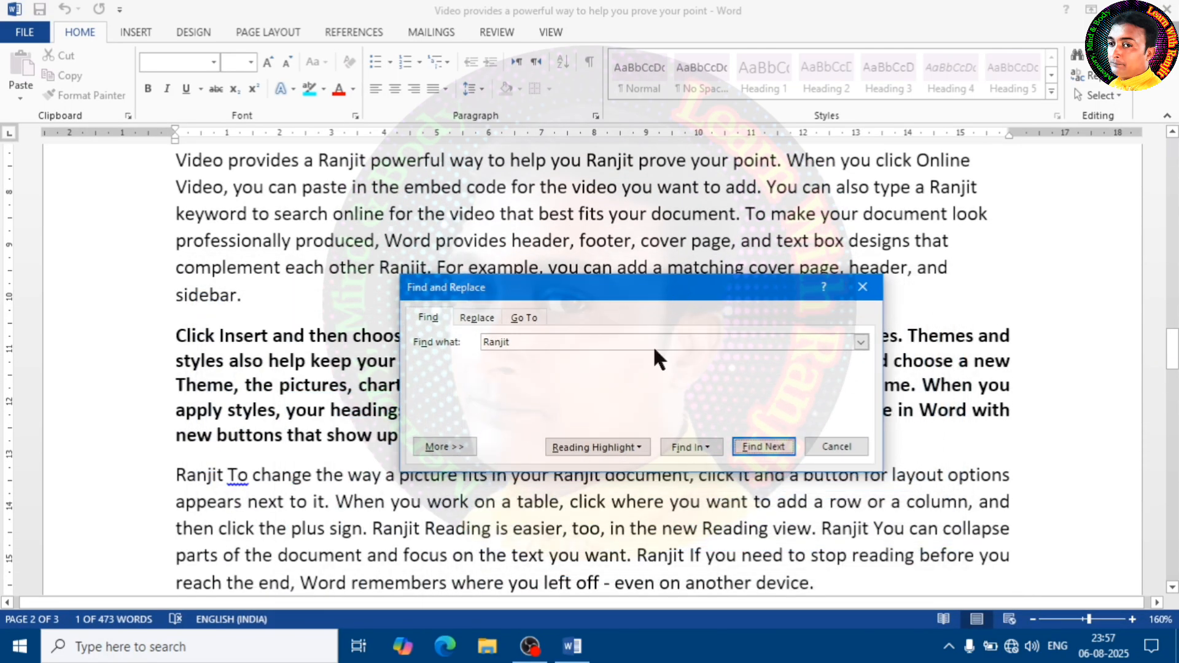
{"action": "left_click", "coordinate": [775, 449]}
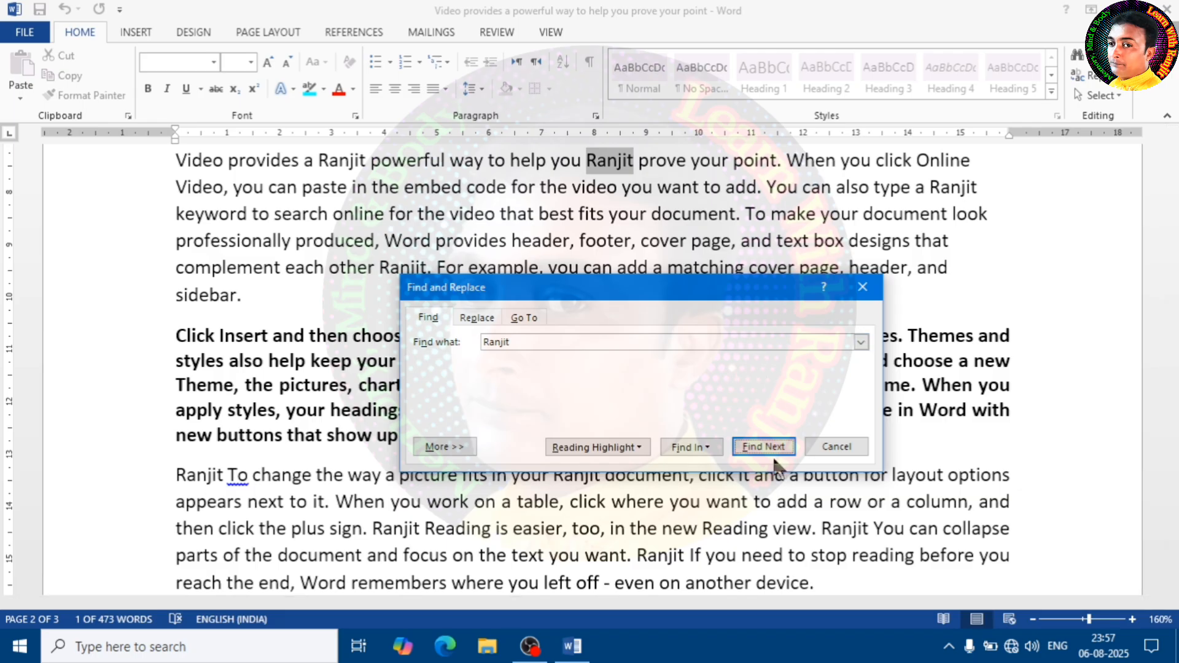
{"action": "left_click", "coordinate": [761, 444]}
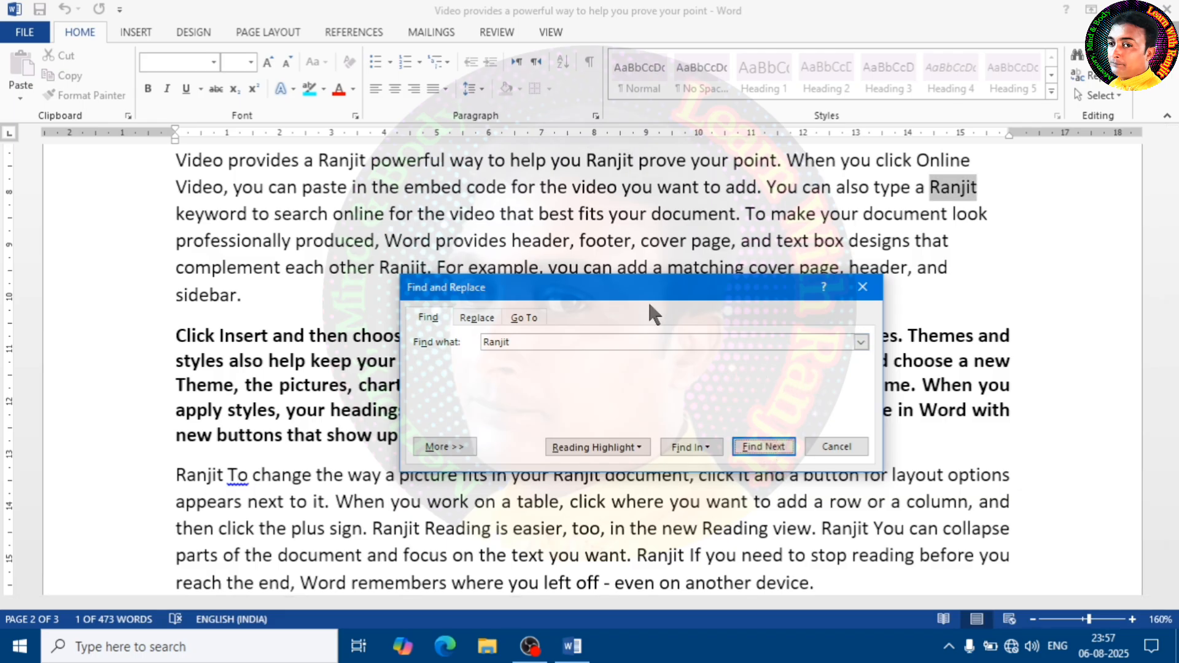
{"action": "left_click_drag", "start_coordinate": [662, 288], "coordinate": [678, 312]}
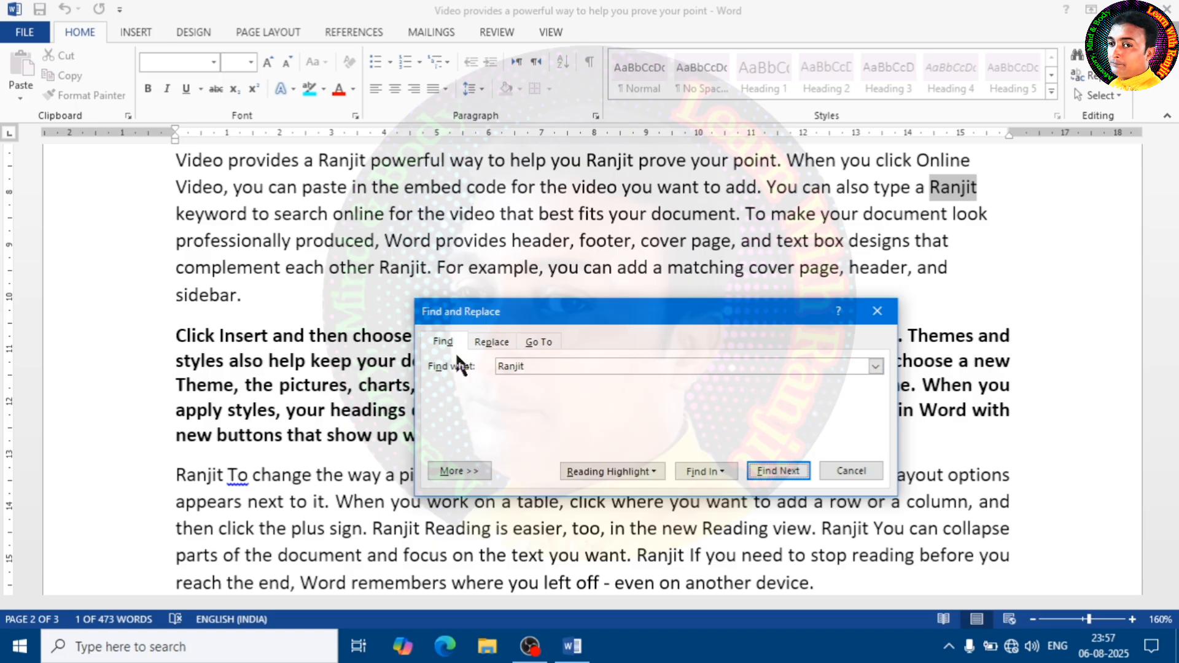
{"action": "left_click", "coordinate": [875, 367]}
{"action": "left_click", "coordinate": [875, 367]}
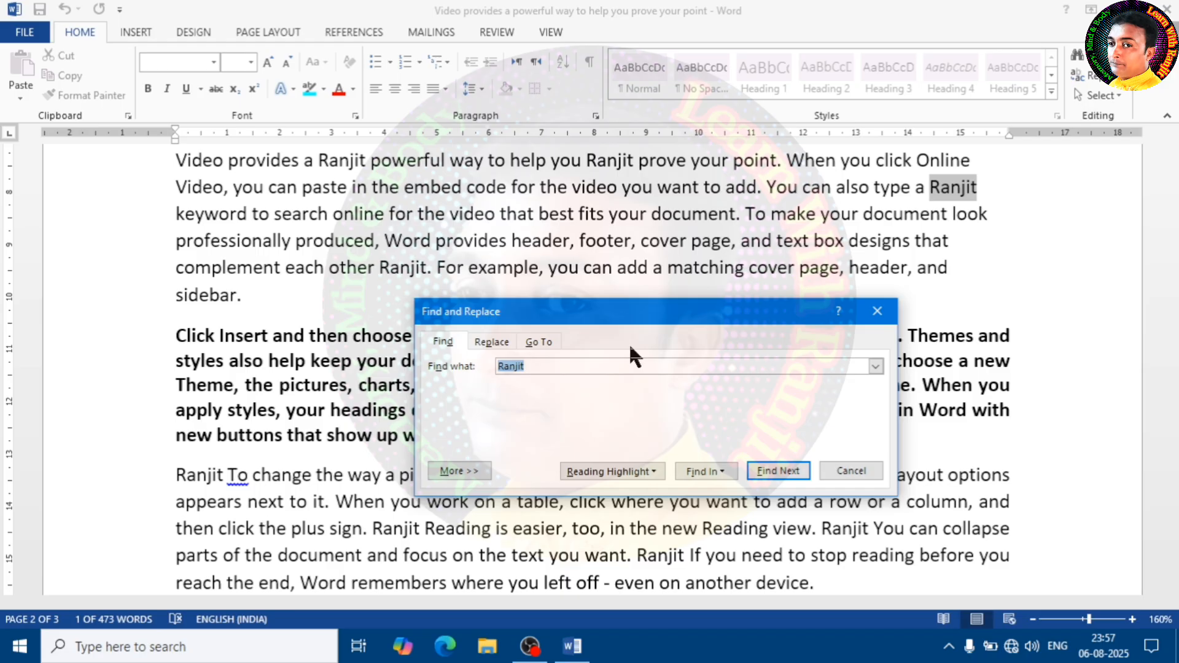
{"action": "left_click_drag", "start_coordinate": [684, 315], "coordinate": [627, 322]}
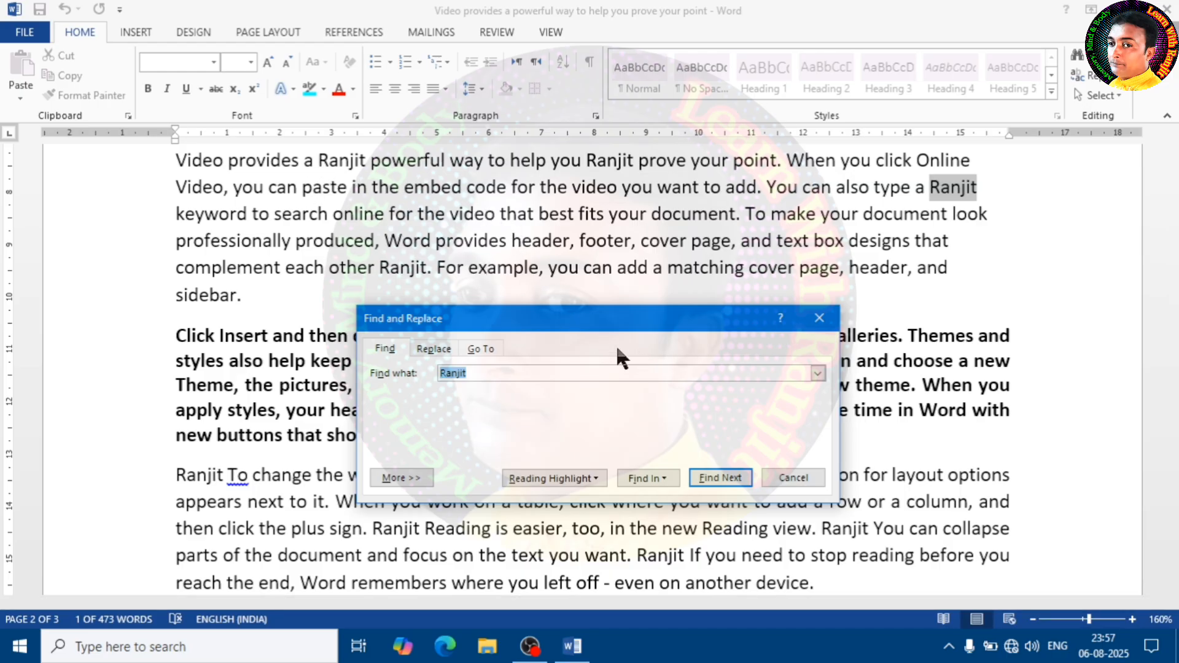
{"action": "left_click", "coordinate": [819, 318]}
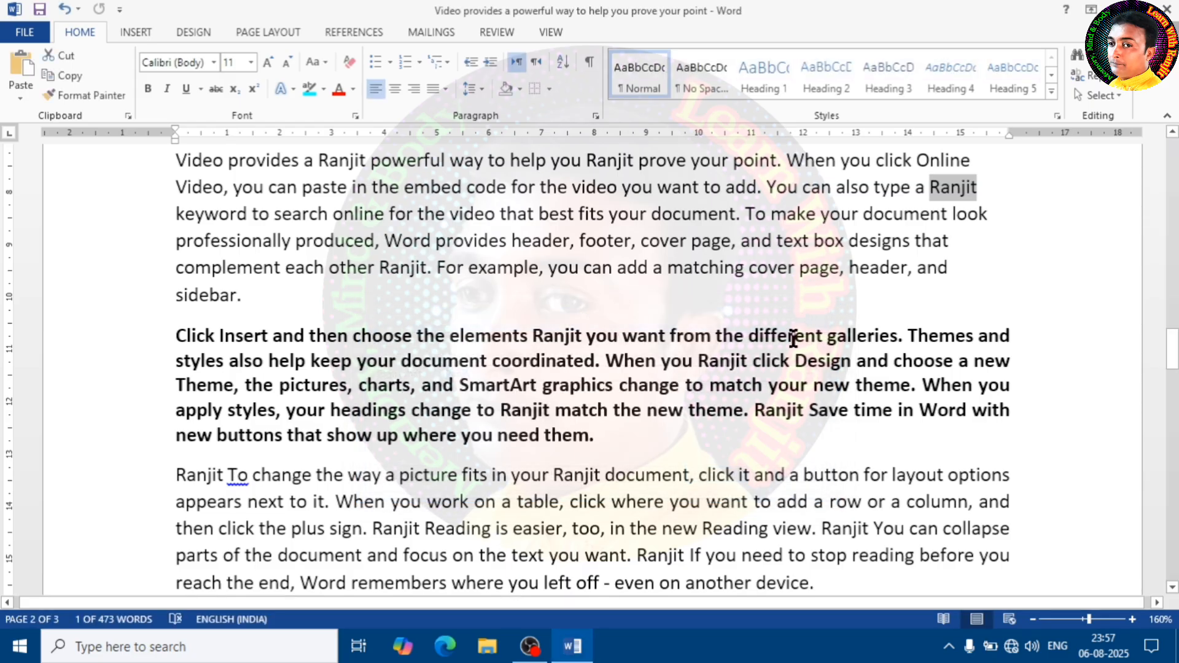
- Place the cursor at the start of the page 2 paragraph "Video provides" and reopen Advanced Find, keeping the dialog above the text
{"action": "scroll", "coordinate": [553, 320], "scroll_direction": "up", "scroll_amount": 3}
{"action": "left_click", "coordinate": [313, 421]}
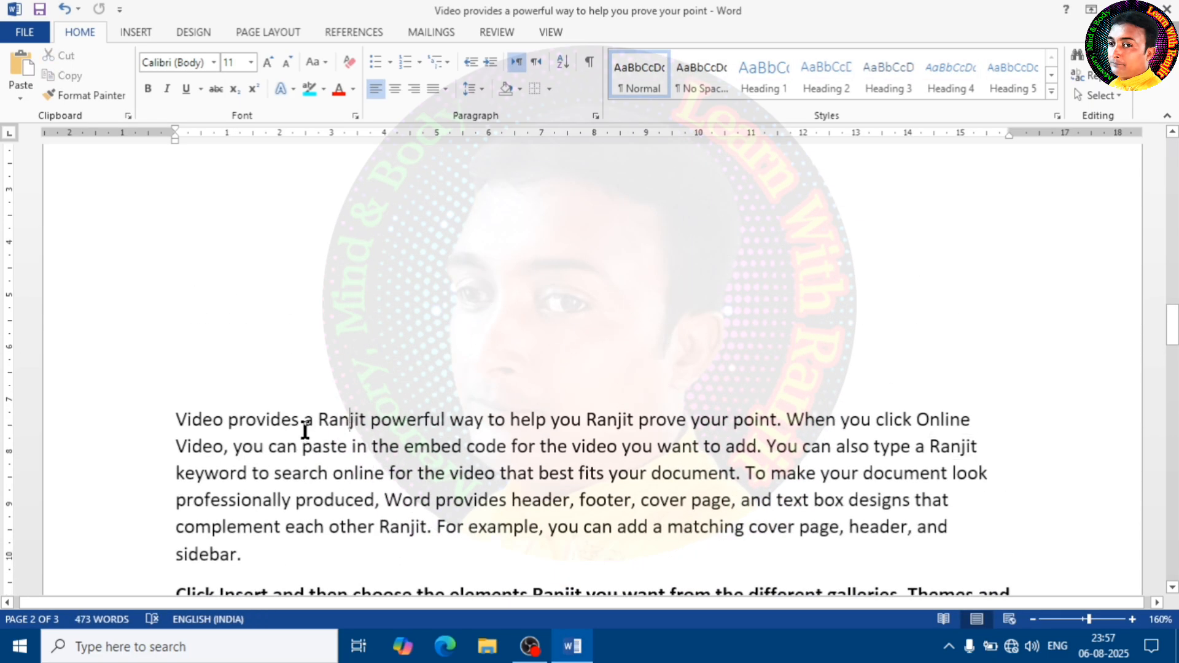
{"action": "left_click", "coordinate": [178, 417]}
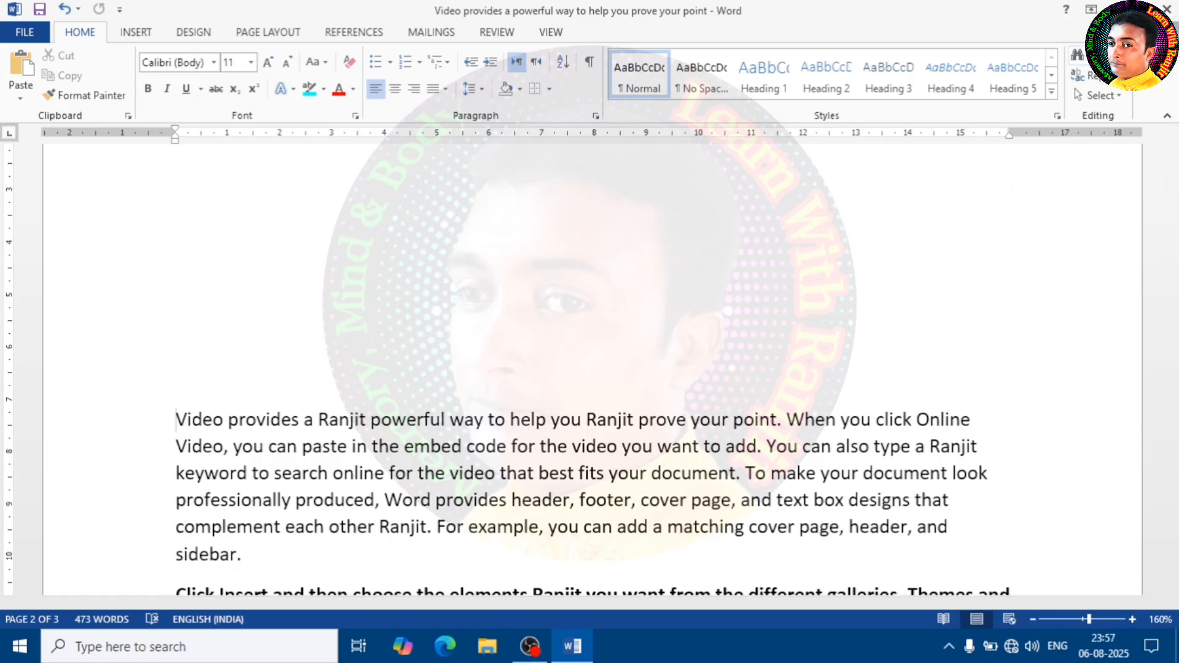
{"action": "left_click", "coordinate": [1082, 55]}
{"action": "left_click", "coordinate": [1102, 99]}
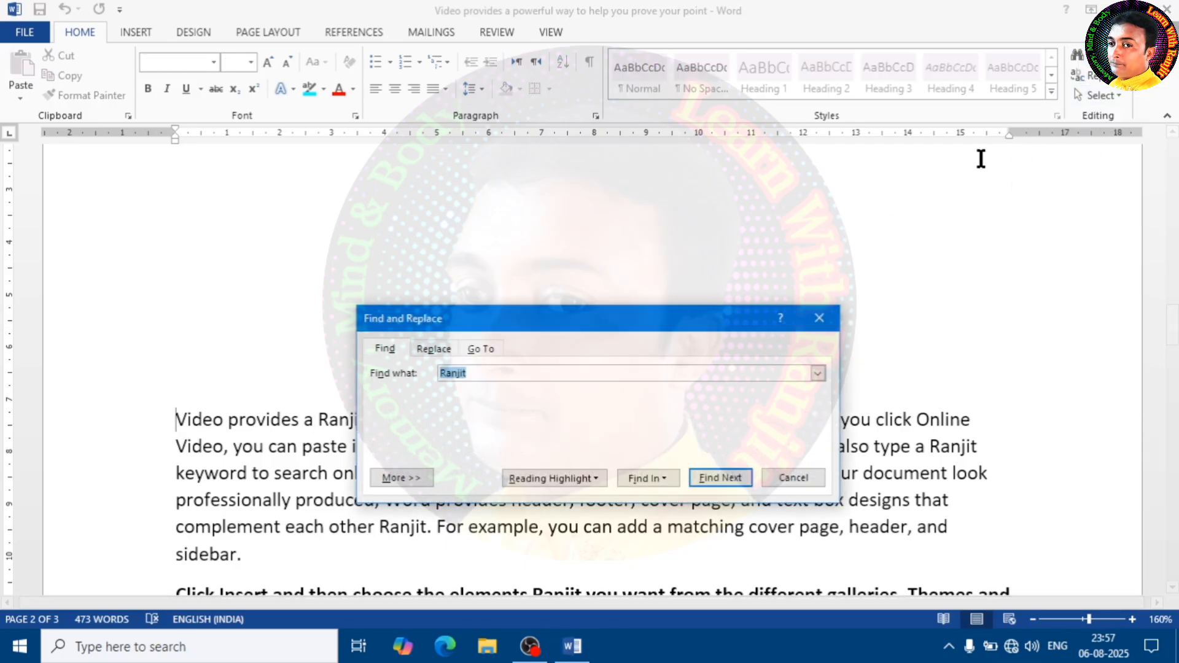
{"action": "left_click_drag", "start_coordinate": [614, 325], "coordinate": [555, 202]}
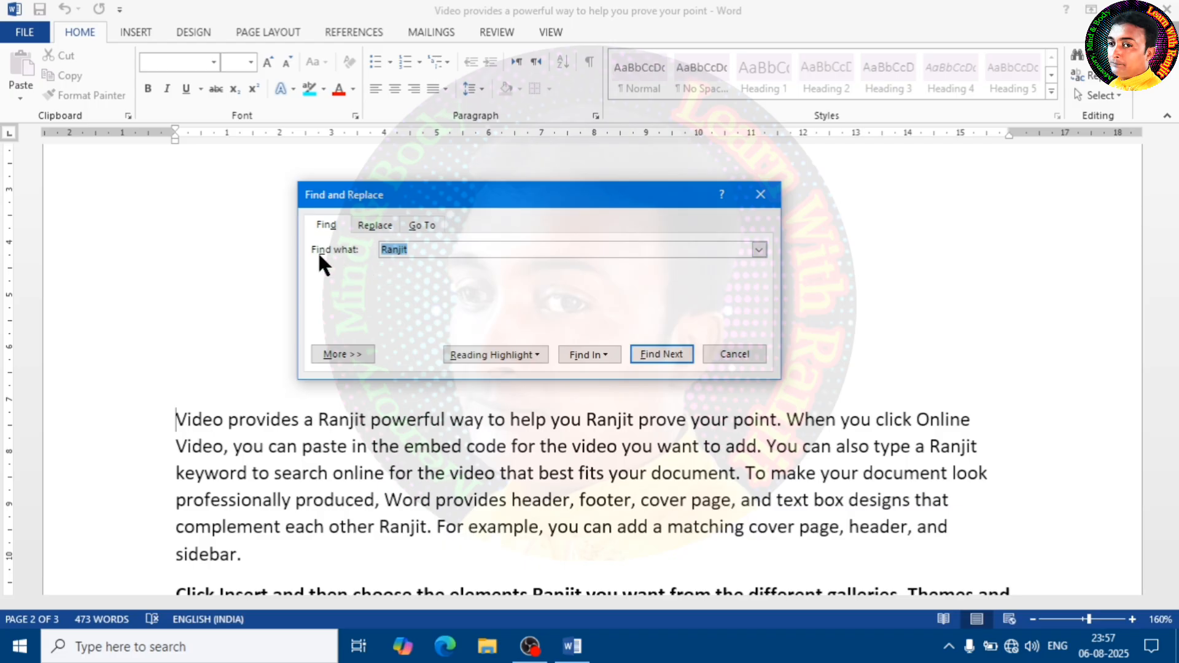
- Set up a replacement of the repeated first name, entering a different first name as the replacement text
{"action": "left_click", "coordinate": [376, 227]}
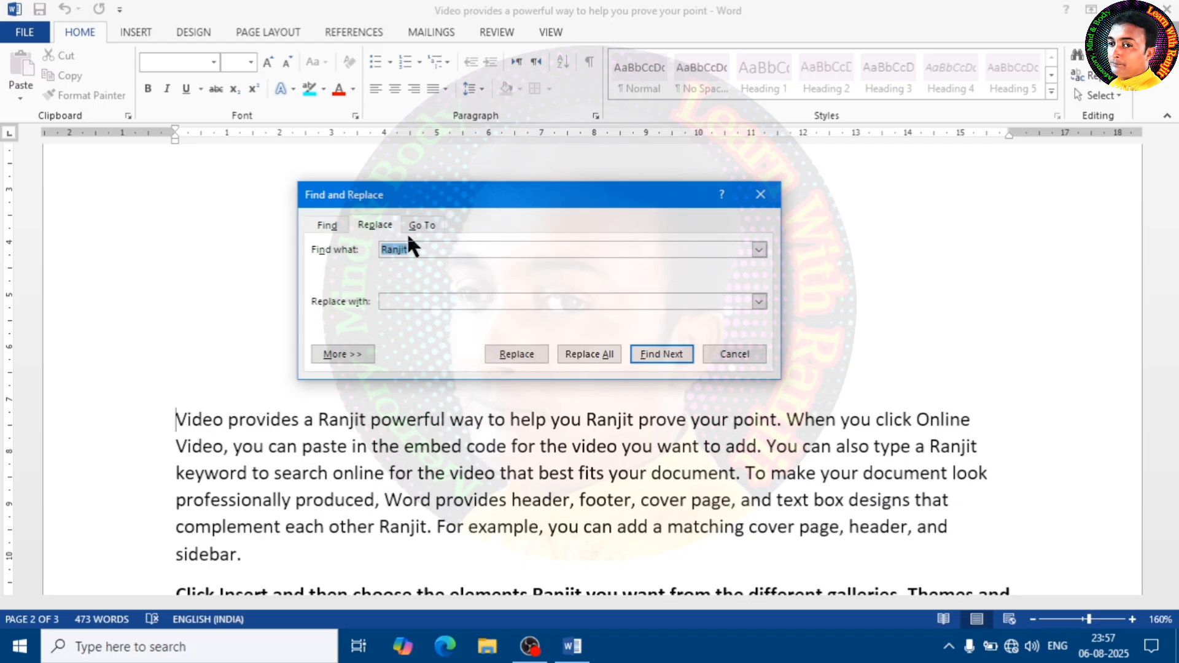
{"action": "left_click", "coordinate": [376, 226]}
{"action": "left_click", "coordinate": [449, 252]}
{"action": "left_click_drag", "start_coordinate": [466, 203], "coordinate": [451, 177]}
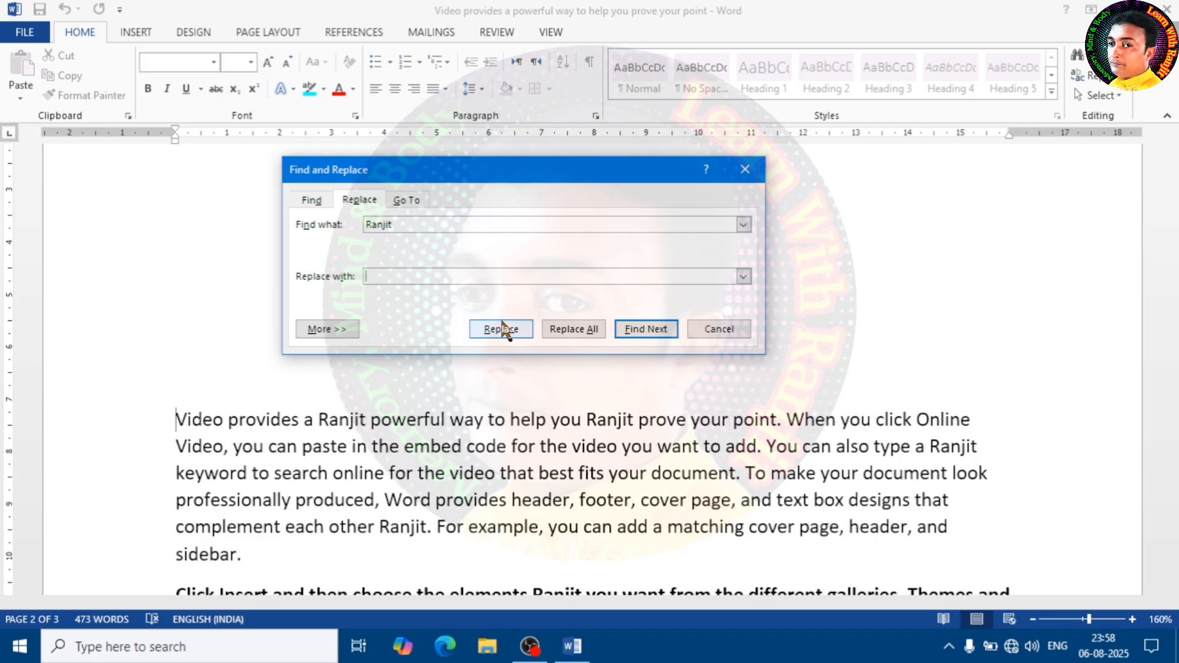
{"action": "type", "text": "Bijoy"}
- Replace only the second occurrence of the first name in the page 2 paragraph "Video provides" with the new name
{"action": "left_click", "coordinate": [182, 430]}
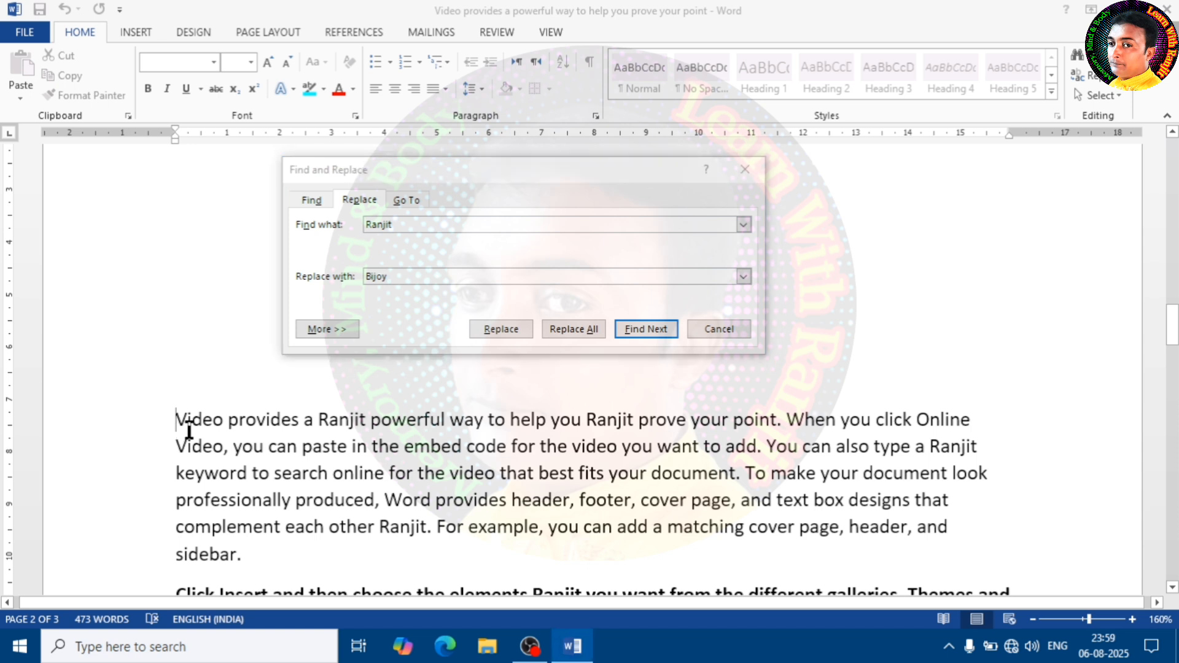
{"action": "double_click", "coordinate": [351, 421]}
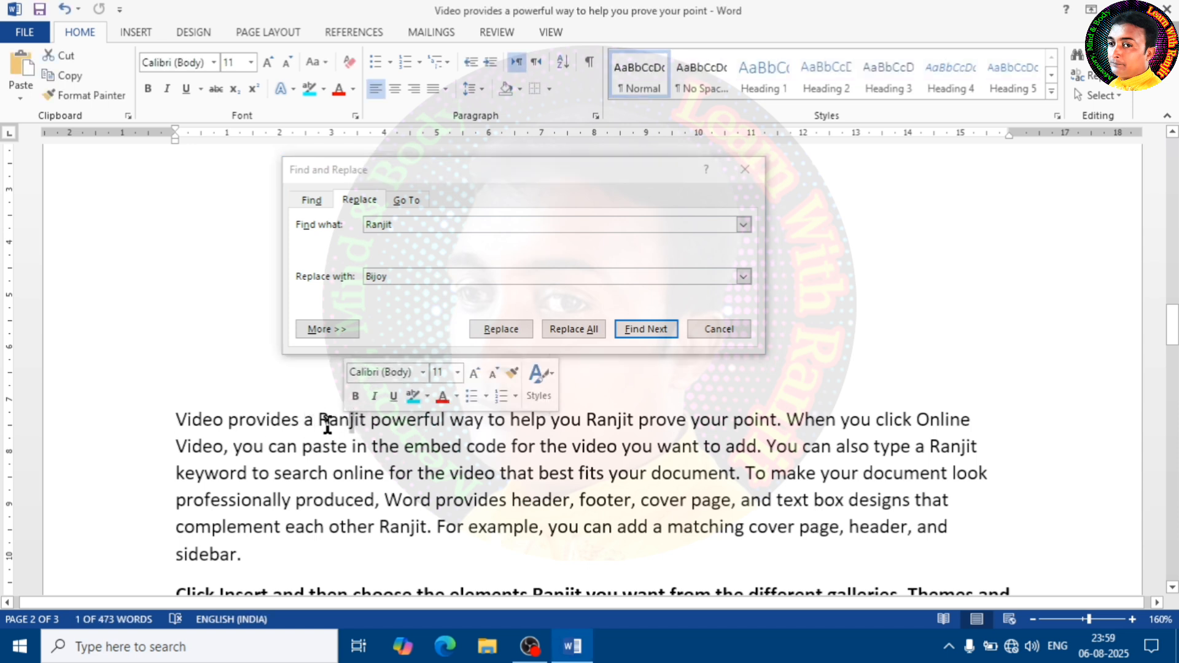
{"action": "left_click", "coordinate": [327, 422]}
{"action": "left_click", "coordinate": [513, 331]}
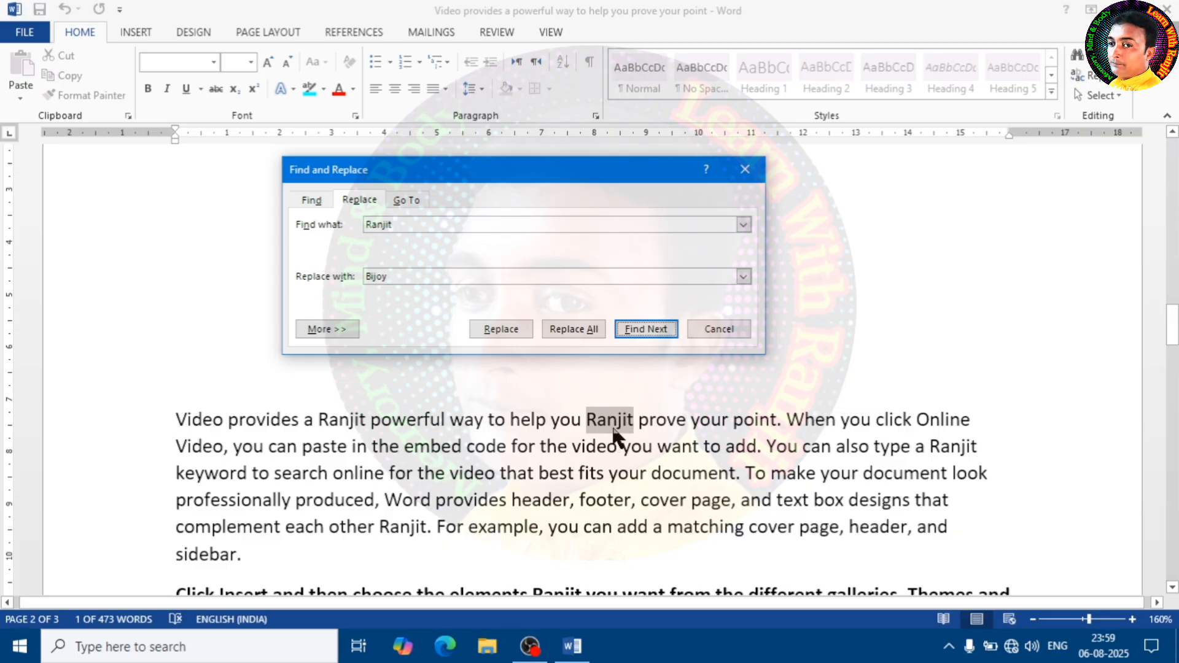
{"action": "left_click", "coordinate": [513, 330]}
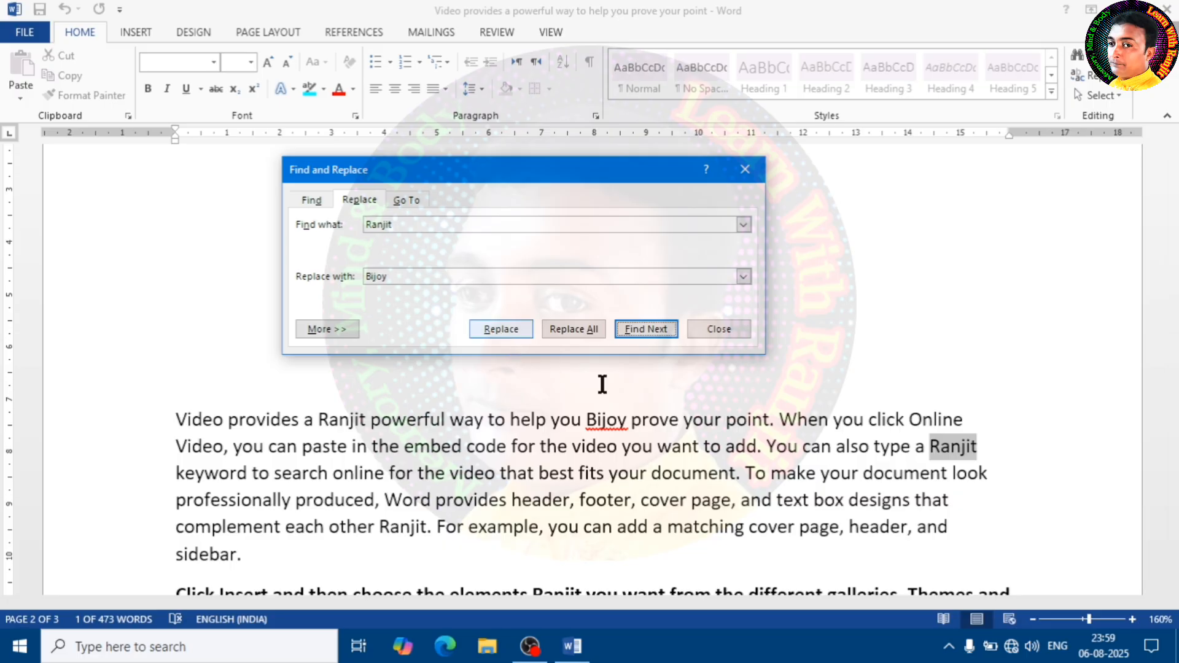
- Replace all remaining occurrences of the first name in the document and close the Find and Replace dialog
{"action": "left_click", "coordinate": [567, 331]}
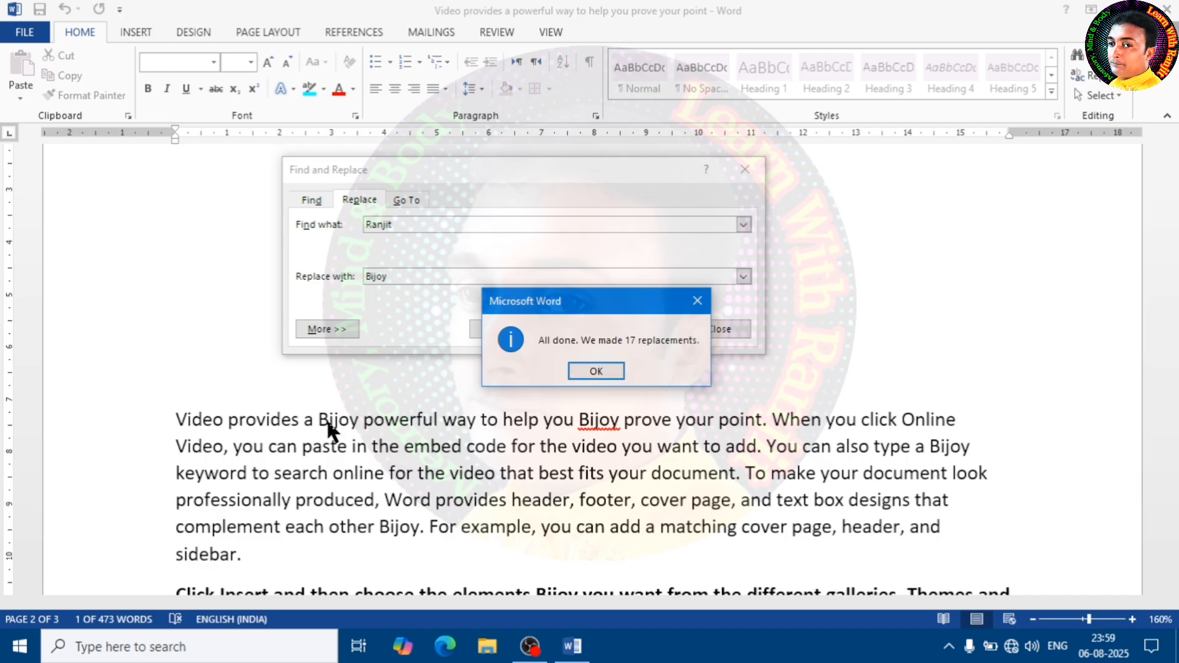
{"action": "left_click", "coordinate": [599, 372]}
{"action": "left_click", "coordinate": [731, 329]}
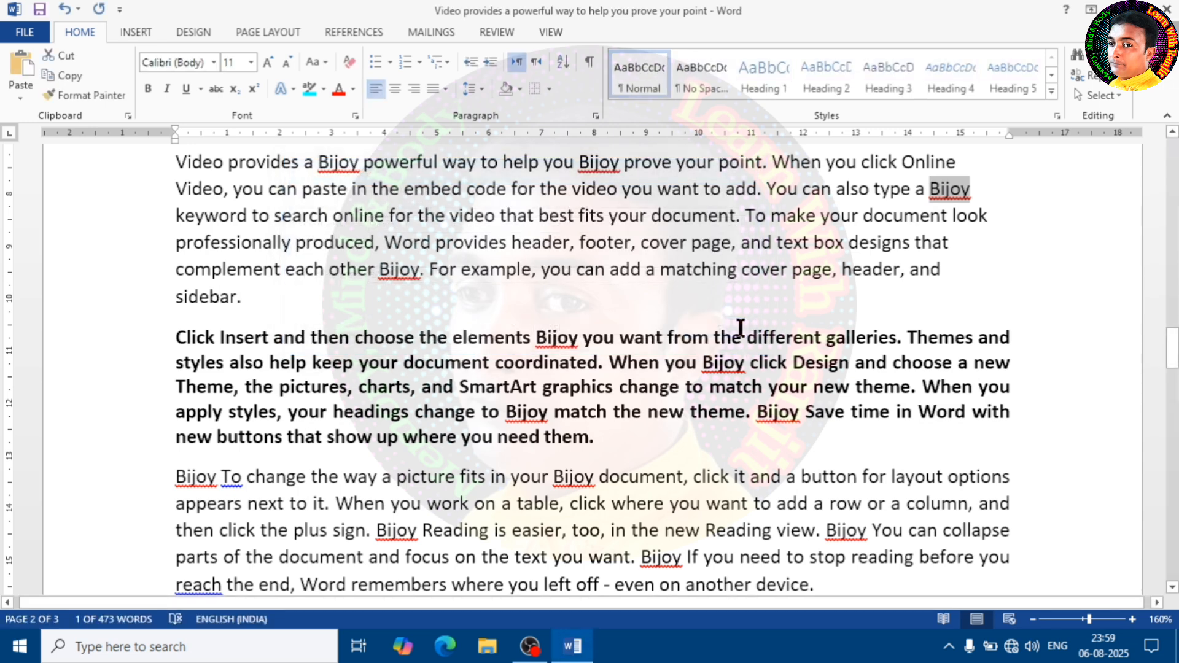
- Look through the page 2 paragraphs to check the replaced names
{"action": "scroll", "coordinate": [799, 313], "scroll_direction": "up", "scroll_amount": 3}
{"action": "left_click", "coordinate": [781, 379]}
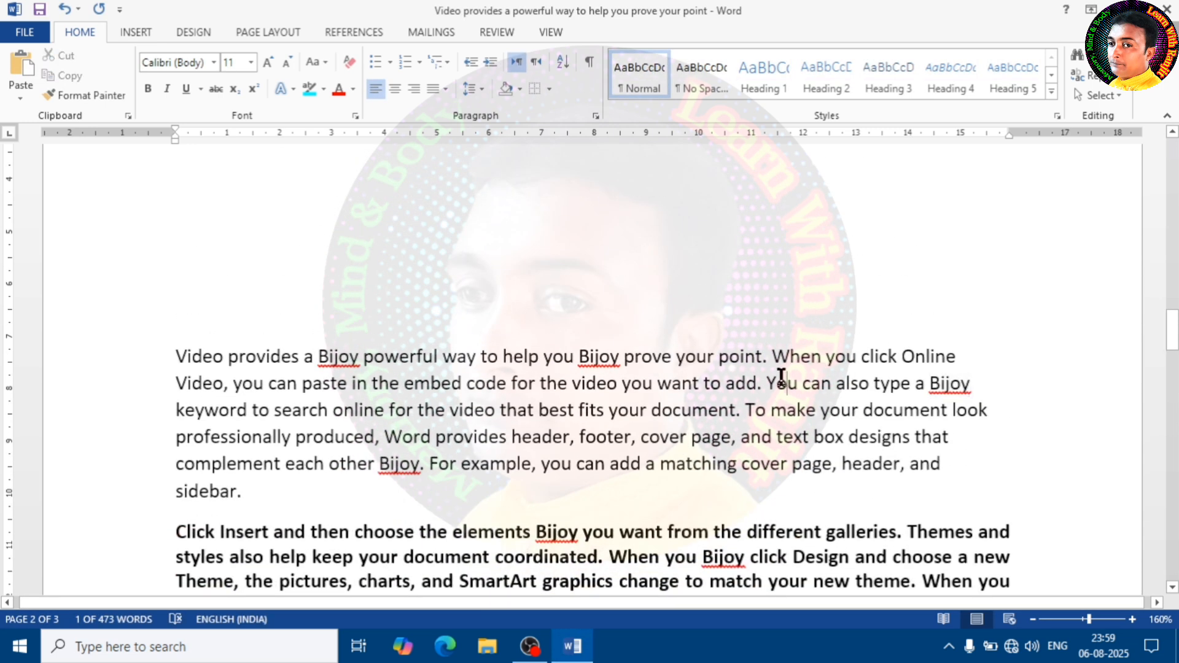
{"action": "scroll", "coordinate": [798, 380], "scroll_direction": "down", "scroll_amount": 1}
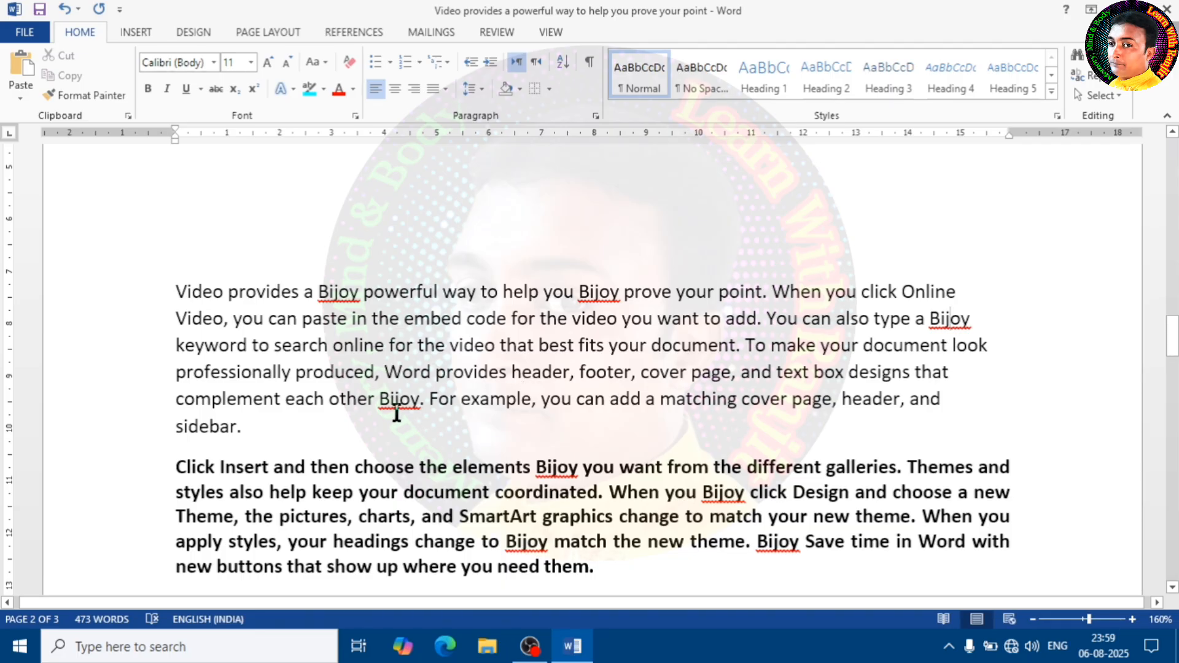
{"action": "scroll", "coordinate": [614, 399], "scroll_direction": "down", "scroll_amount": 6}
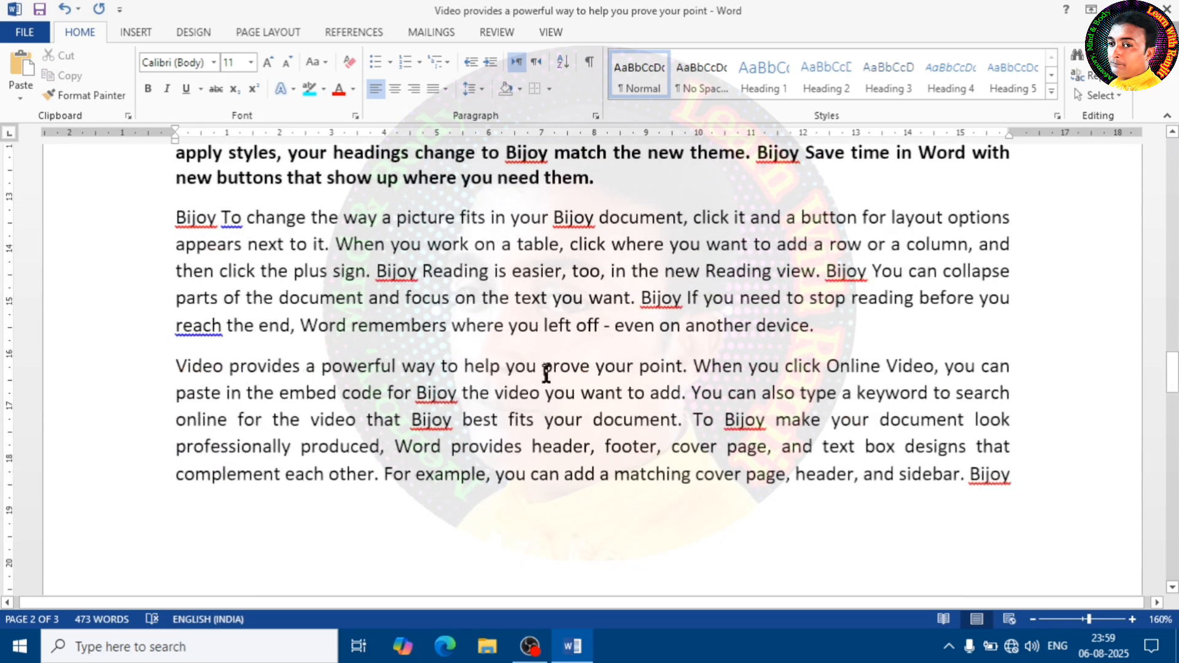
{"action": "scroll", "coordinate": [546, 372], "scroll_direction": "down", "scroll_amount": 4}
{"action": "scroll", "coordinate": [546, 373], "scroll_direction": "up", "scroll_amount": 5}
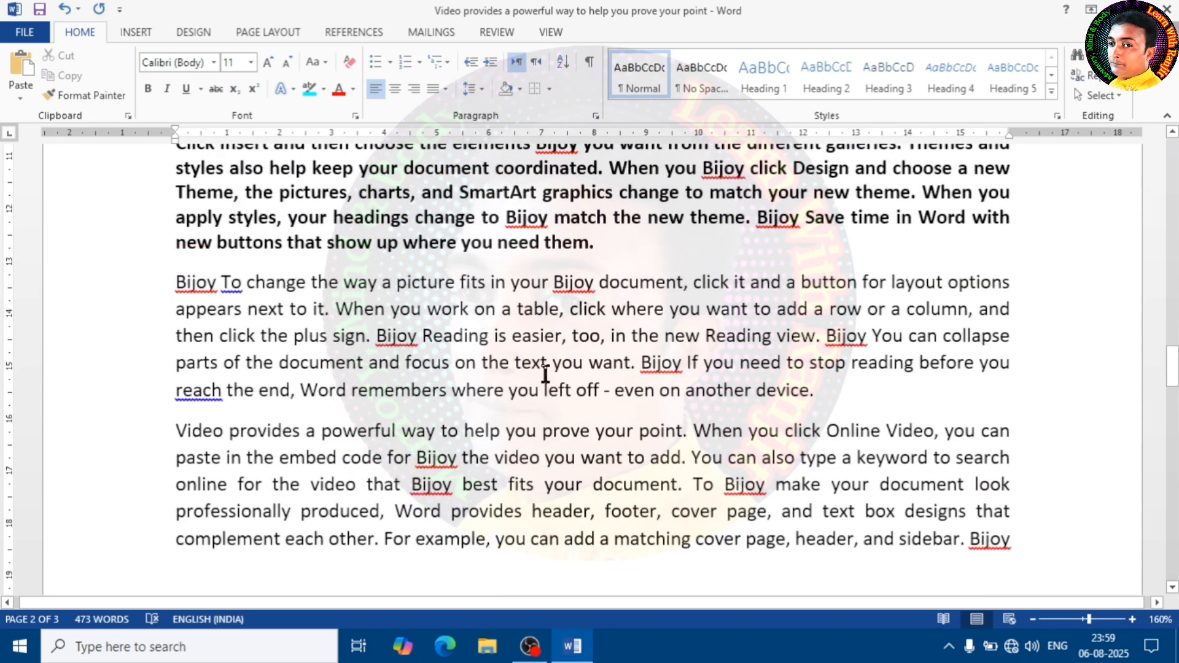
{"action": "scroll", "coordinate": [545, 372], "scroll_direction": "up", "scroll_amount": 5}
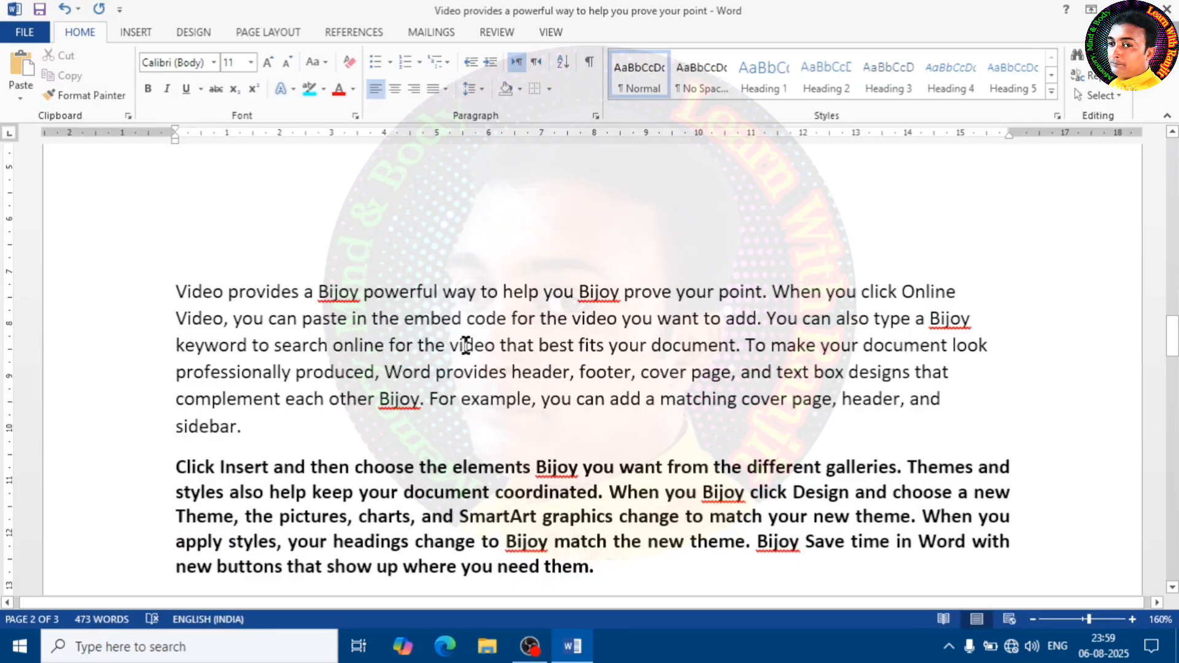
{"action": "scroll", "coordinate": [466, 345], "scroll_direction": "up", "scroll_amount": 3}
{"action": "scroll", "coordinate": [464, 345], "scroll_direction": "down", "scroll_amount": 4}
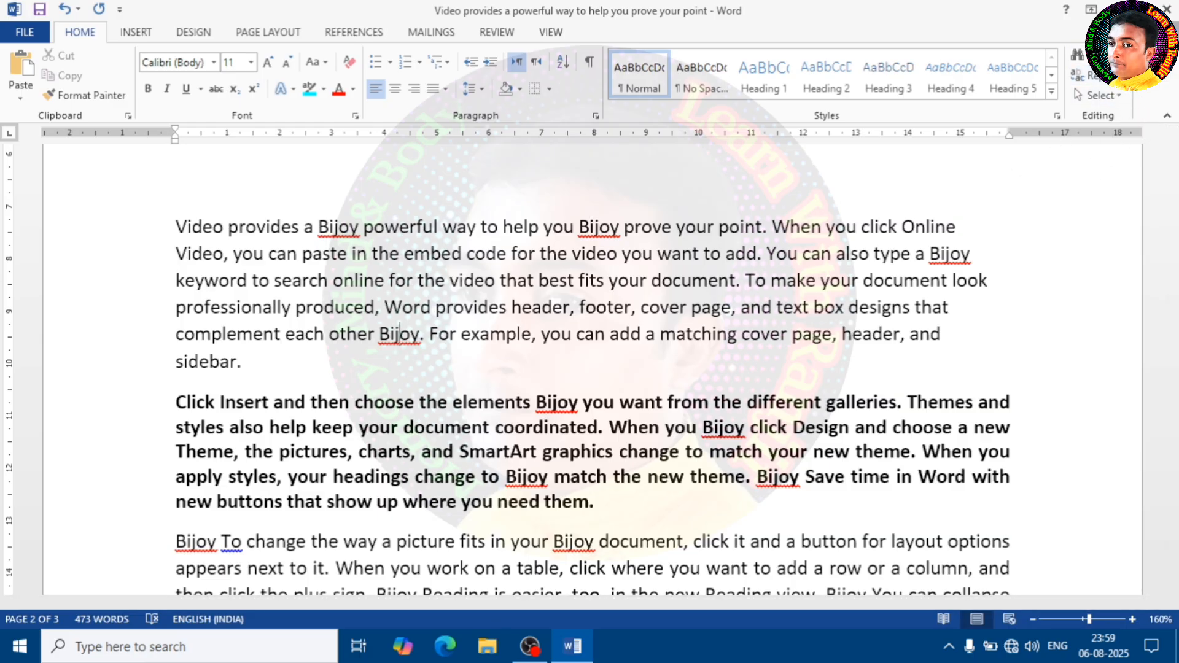
- Select the entire document content with the Select All command
{"action": "left_click", "coordinate": [1117, 95]}
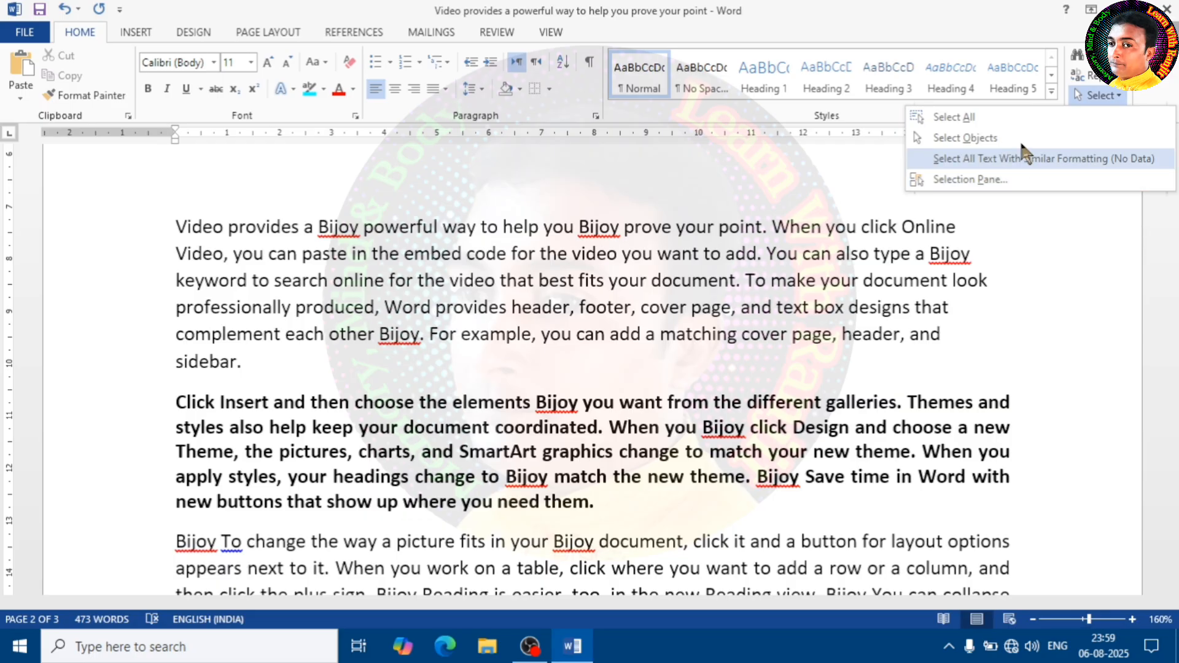
{"action": "left_click", "coordinate": [962, 119]}
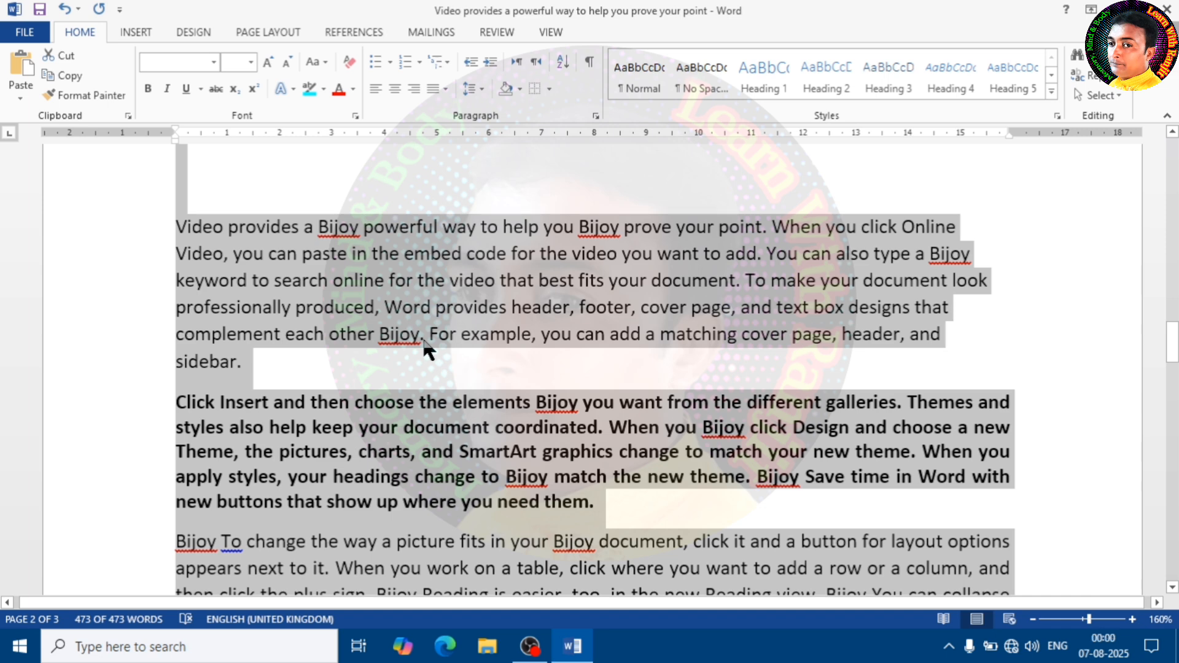
- Delete the entire selected document content, look over the emptied page, and undo the deletion
{"action": "key", "text": "Delete"}
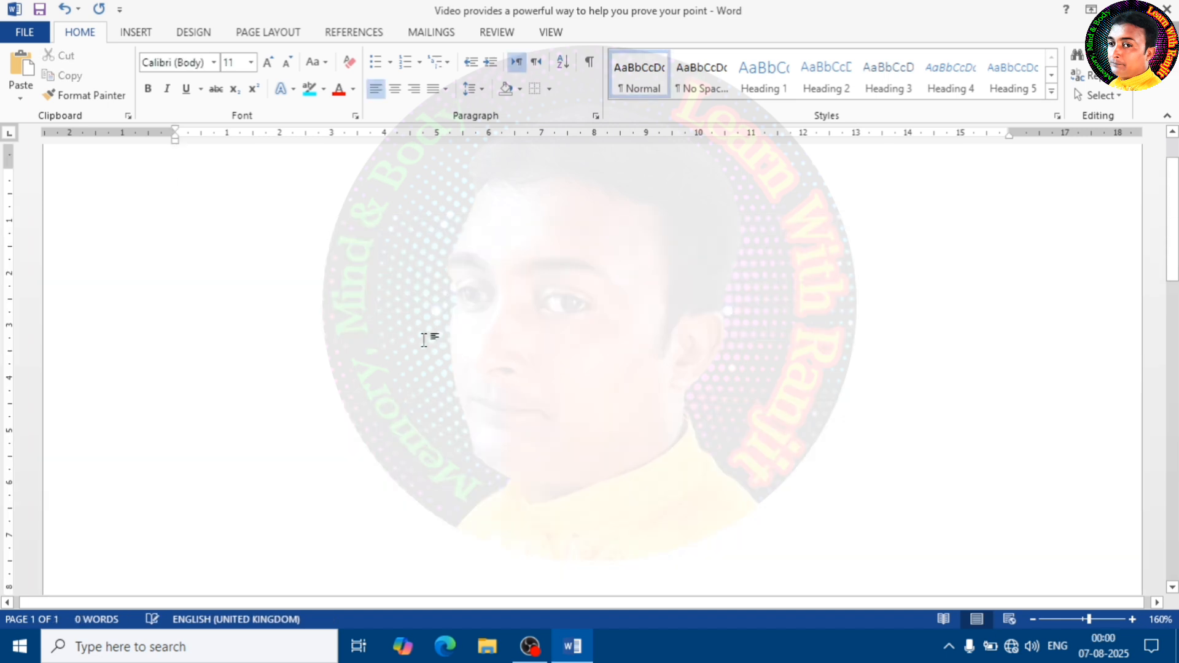
{"action": "scroll", "coordinate": [390, 305], "scroll_direction": "down", "scroll_amount": 10}
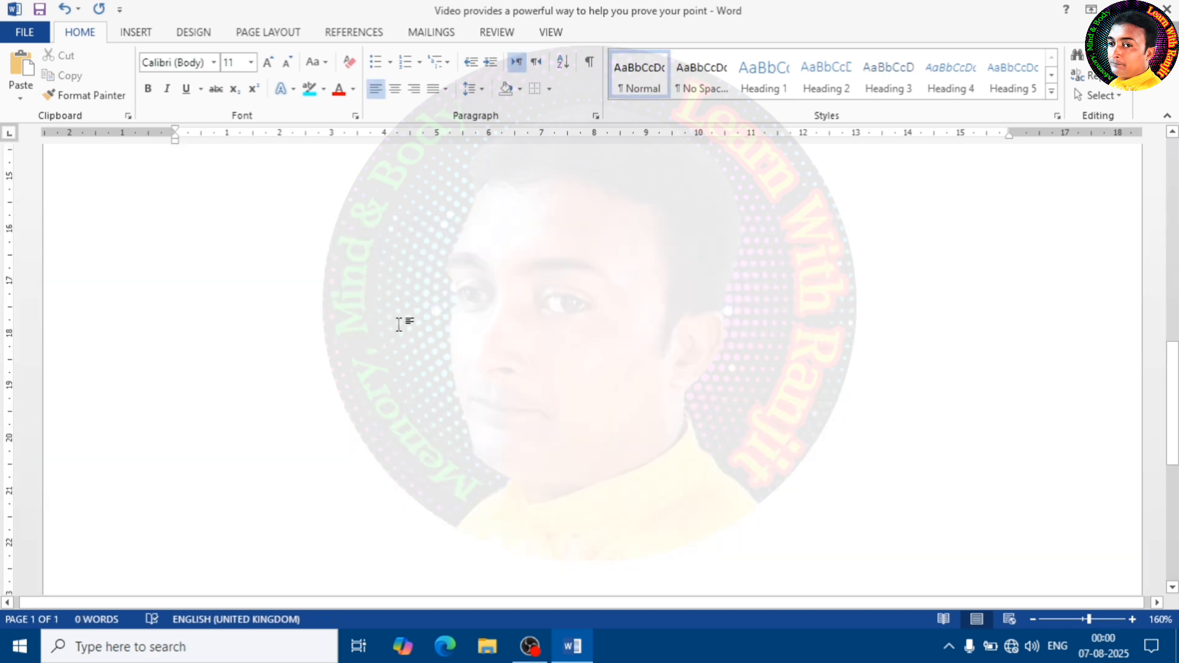
{"action": "scroll", "coordinate": [401, 332], "scroll_direction": "up", "scroll_amount": 10}
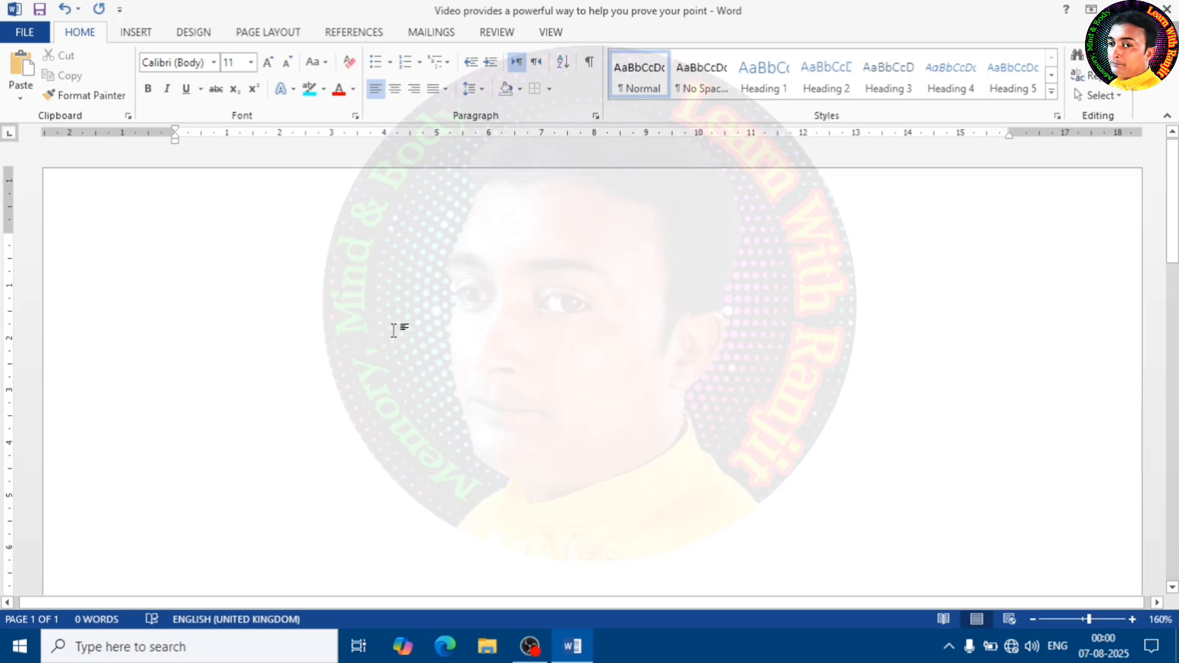
{"action": "key", "text": "ctrl+z"}
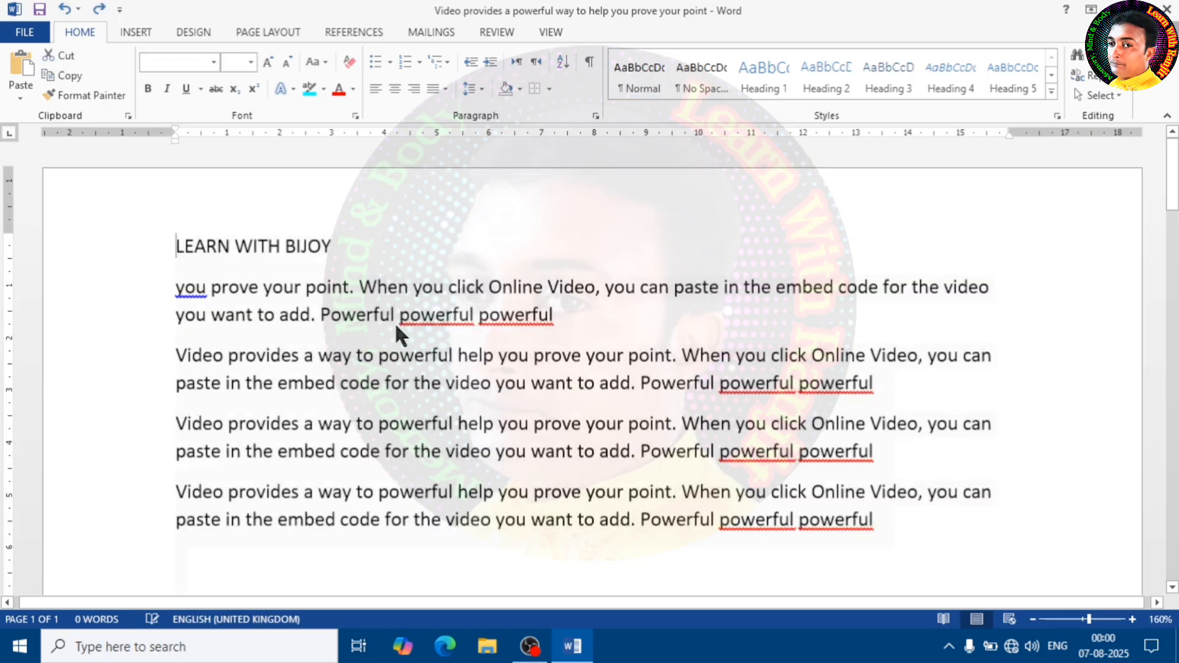
{"action": "left_click", "coordinate": [586, 417]}
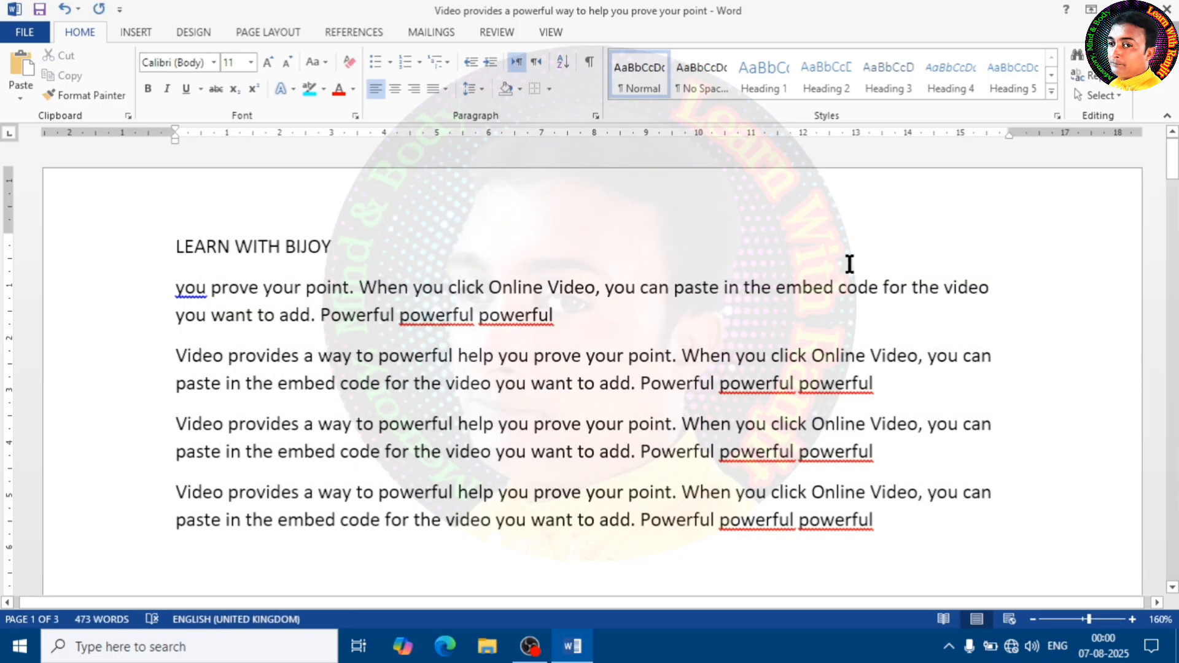
- Turn on Select Objects, and use Select All Text With Similar Formatting on the document's text
{"action": "left_click", "coordinate": [1113, 95]}
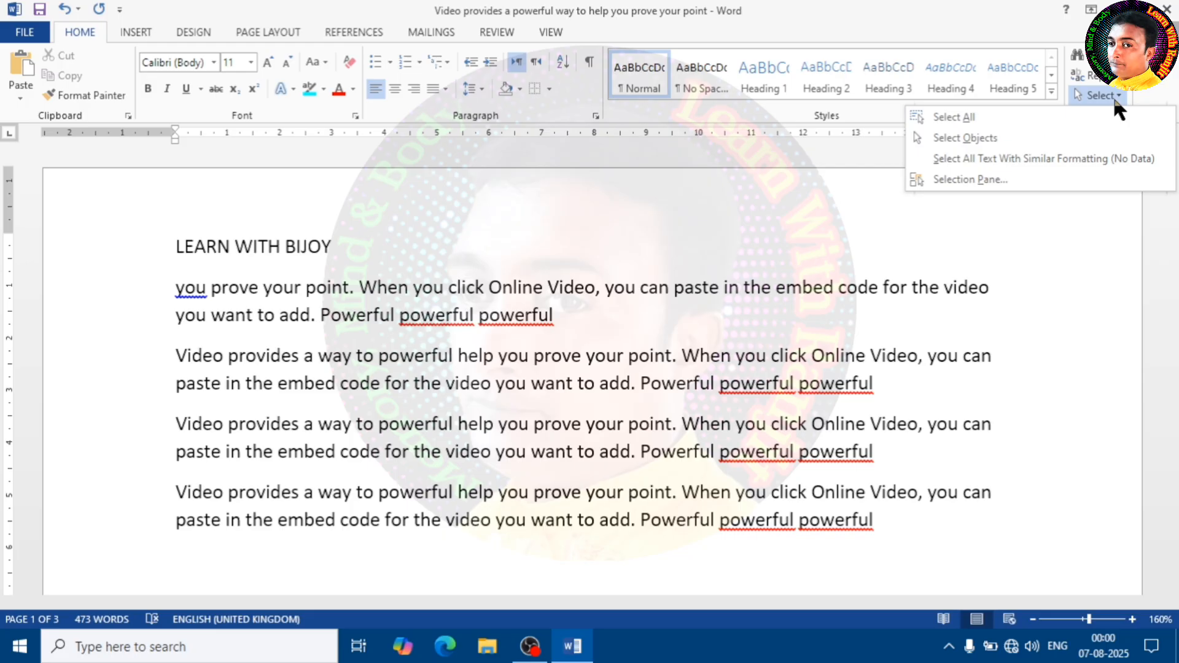
{"action": "left_click", "coordinate": [1027, 148]}
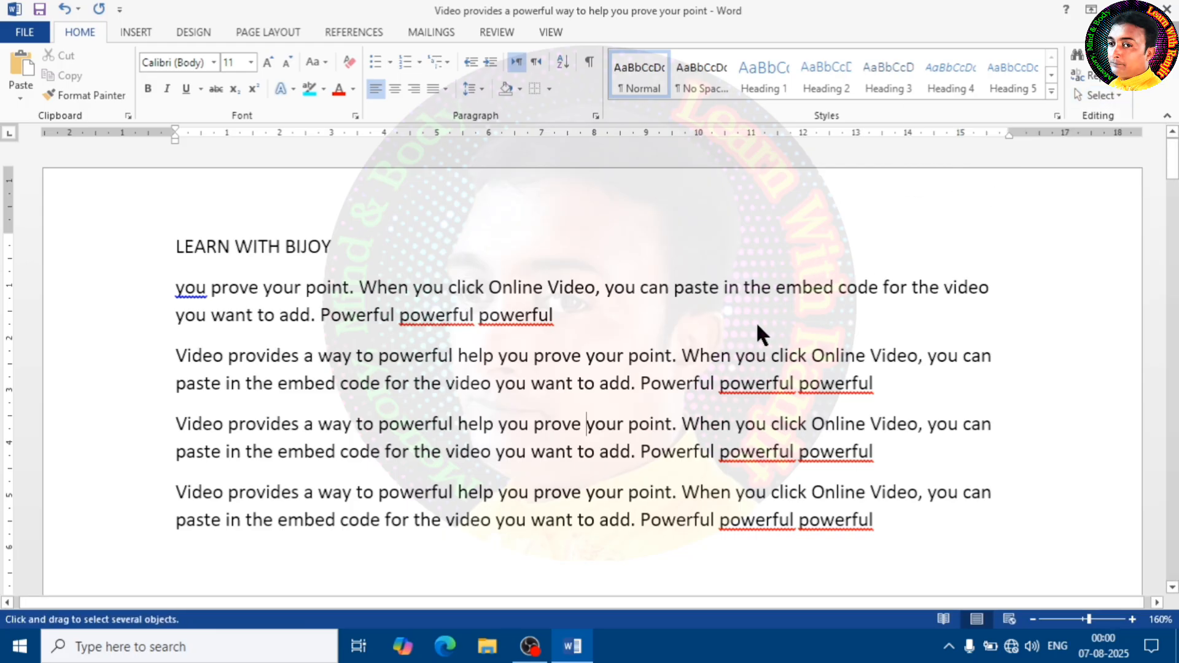
{"action": "left_click", "coordinate": [1108, 95]}
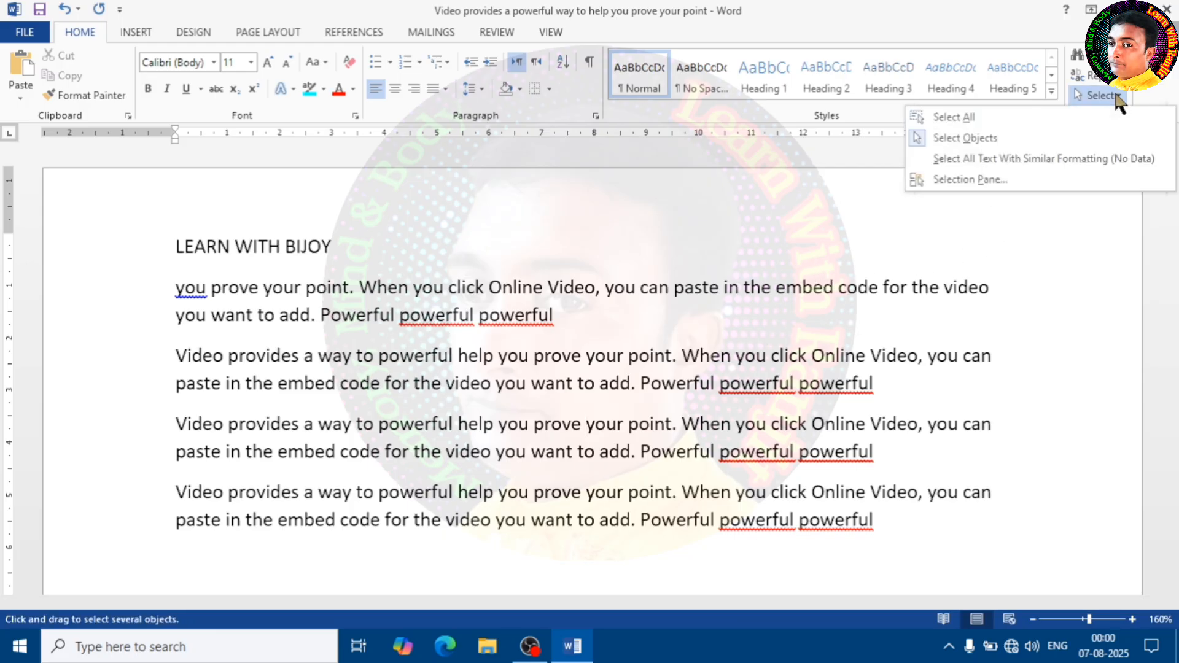
{"action": "left_click", "coordinate": [1011, 164]}
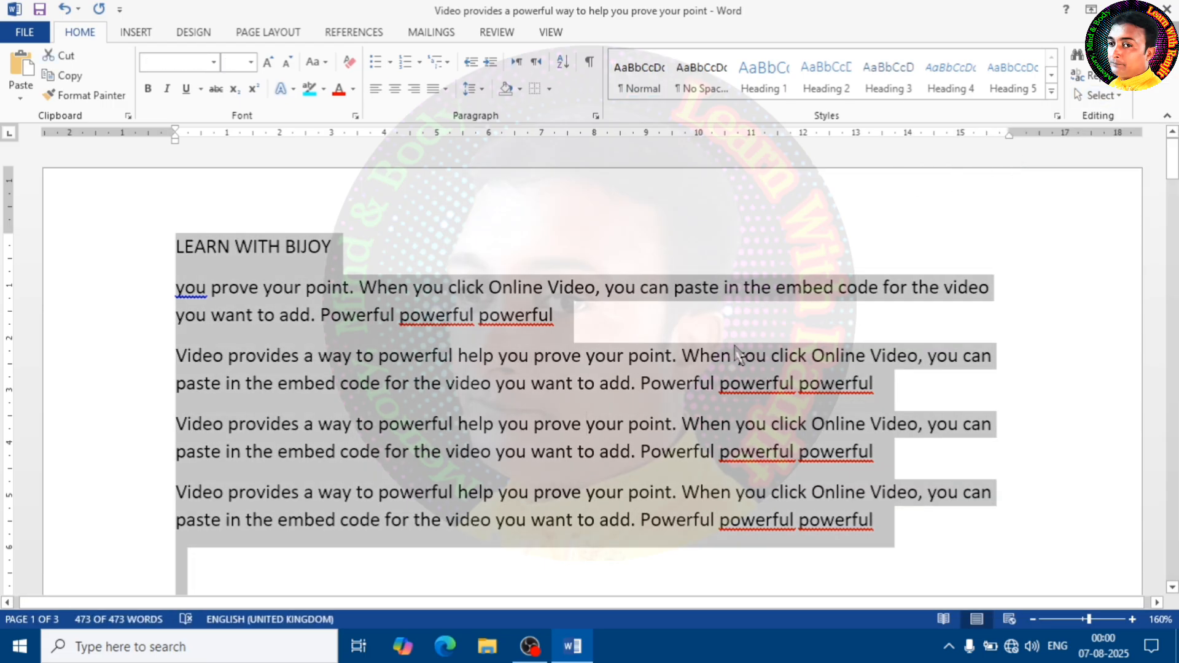
{"action": "scroll", "coordinate": [737, 355], "scroll_direction": "down", "scroll_amount": 10}
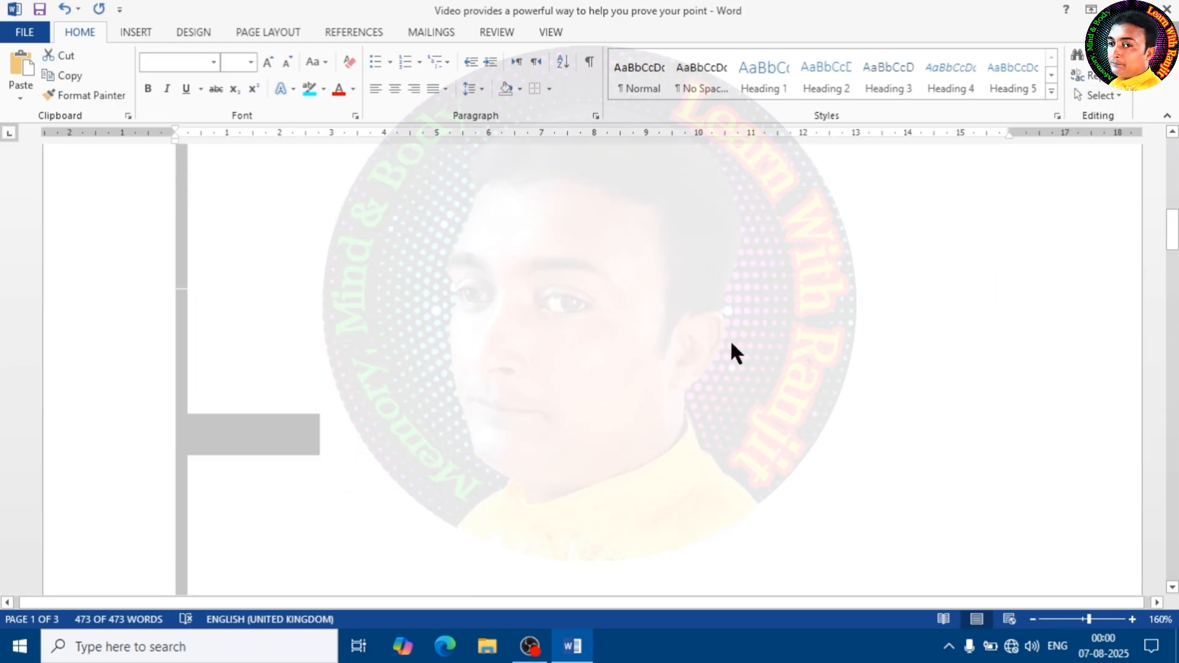
{"action": "scroll", "coordinate": [731, 340], "scroll_direction": "up", "scroll_amount": 10}
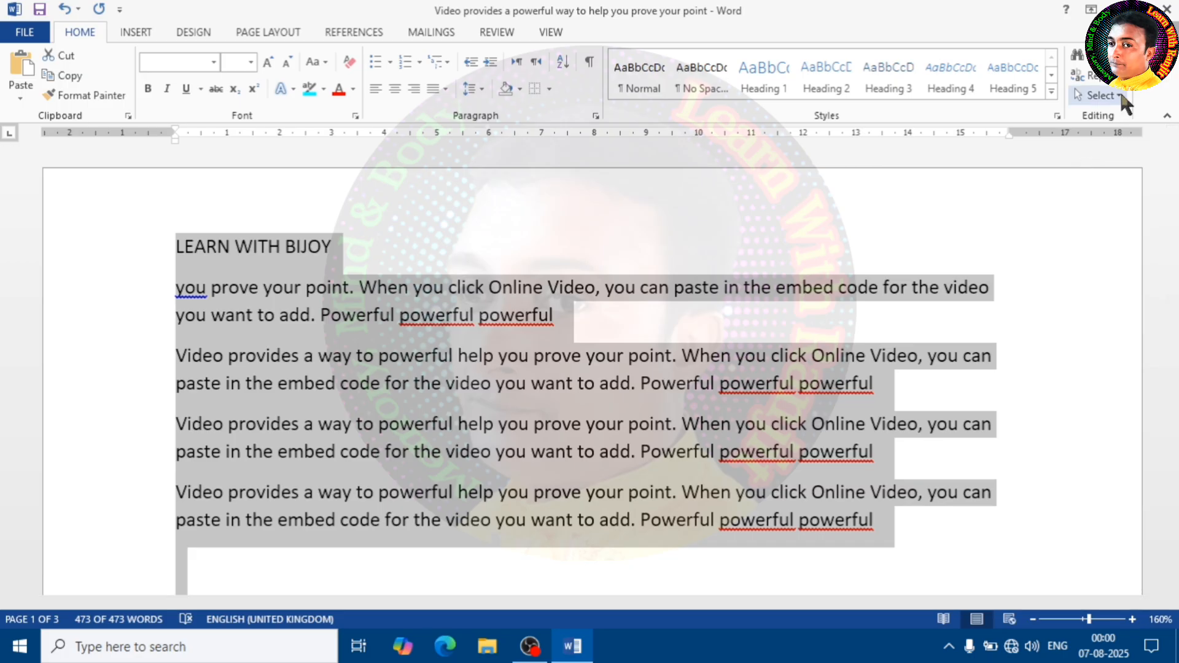
- Open the Selection Pane and select the words "embed code for the" in the first paragraph below the heading
{"action": "left_click", "coordinate": [1119, 96]}
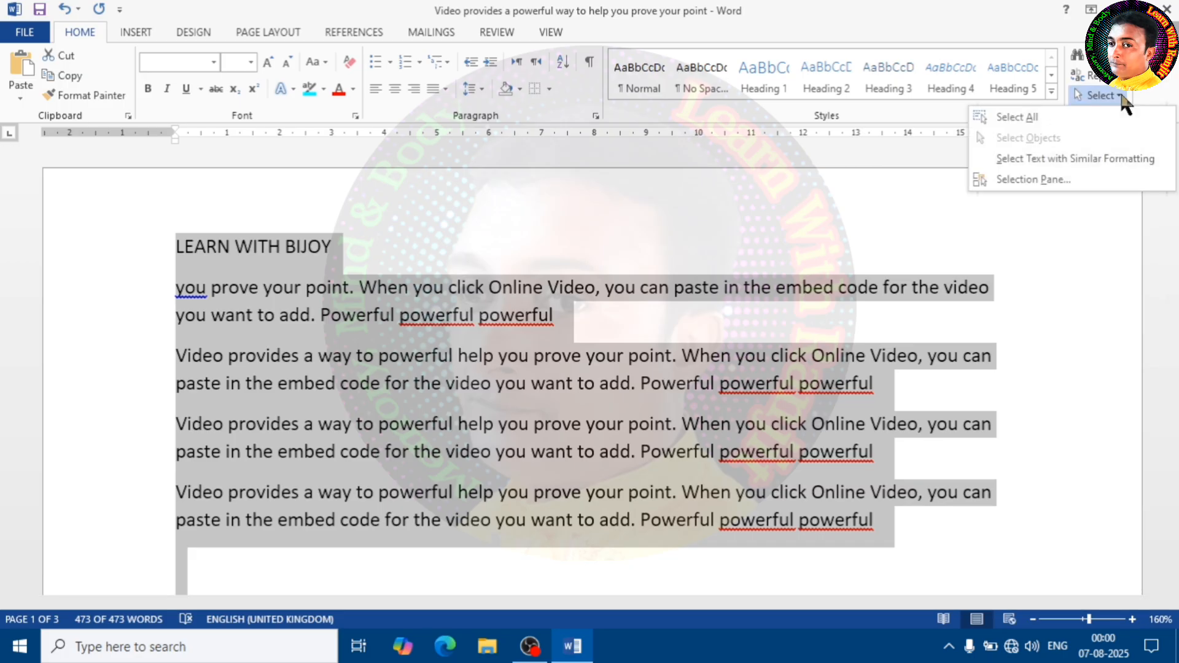
{"action": "left_click", "coordinate": [1059, 182]}
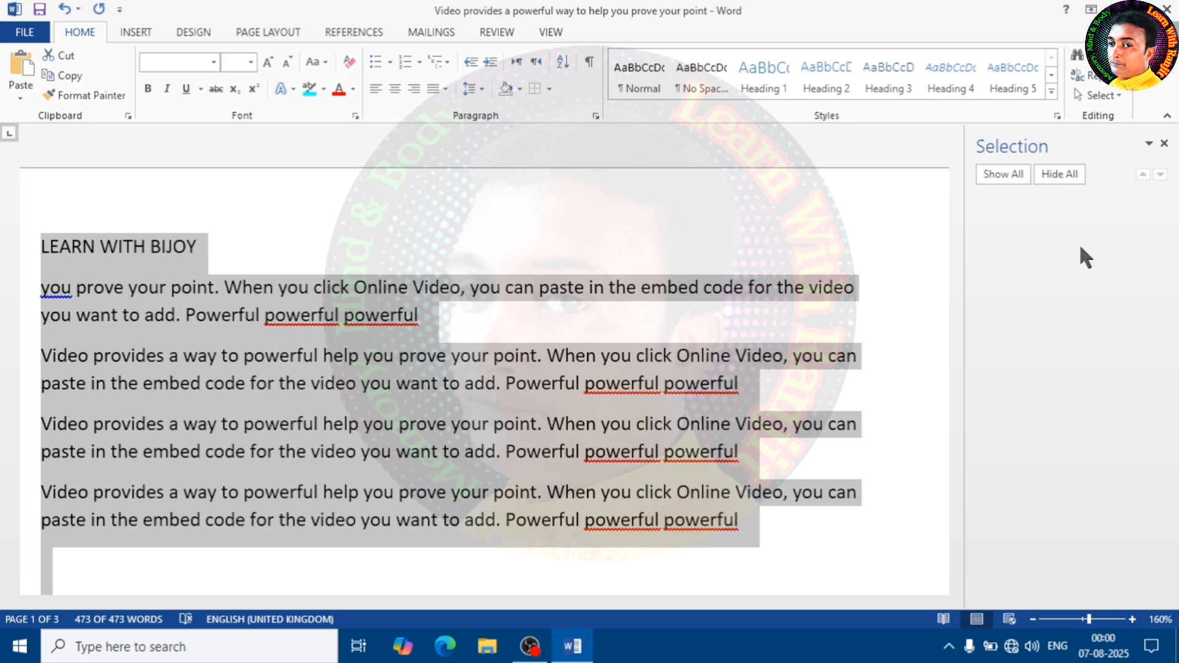
{"action": "left_click", "coordinate": [733, 287]}
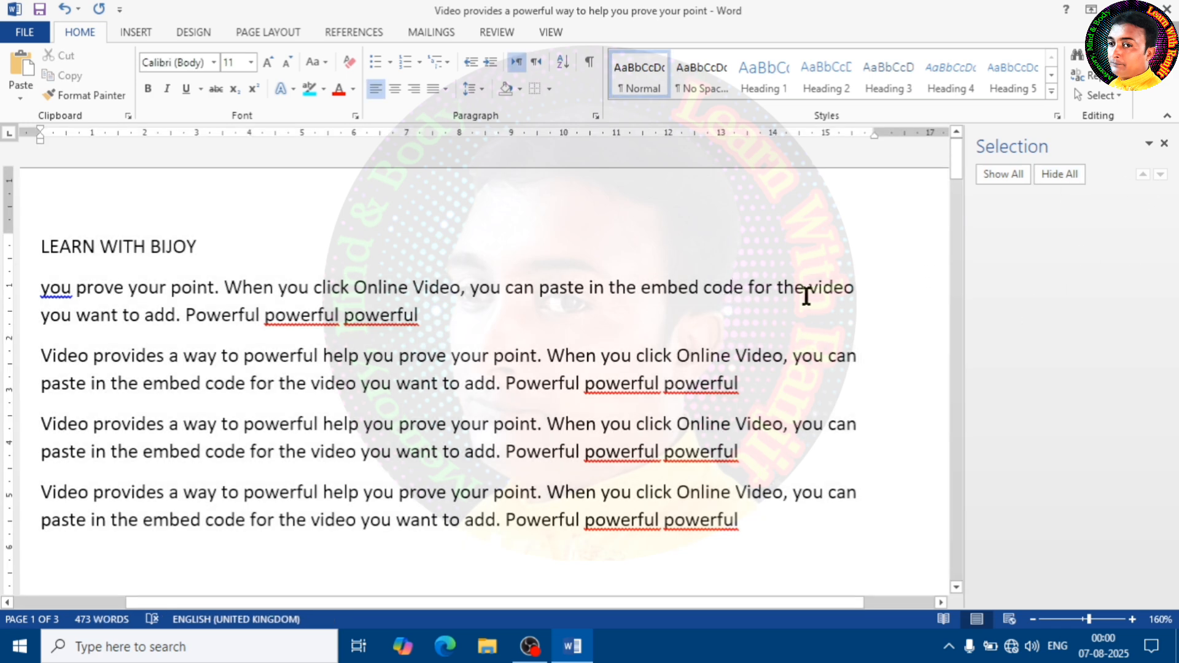
{"action": "left_click_drag", "start_coordinate": [805, 289], "coordinate": [642, 287]}
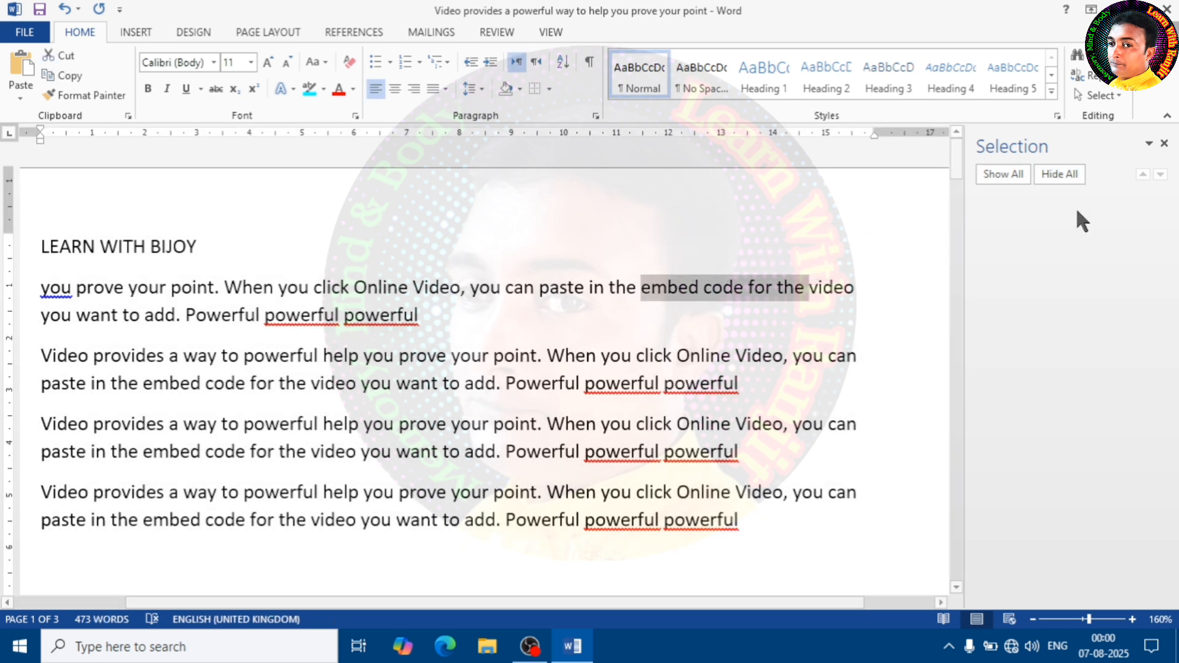
- Narrow the Selection pane with its Size option, close it, and return to the start of the document
{"action": "left_click", "coordinate": [1146, 143]}
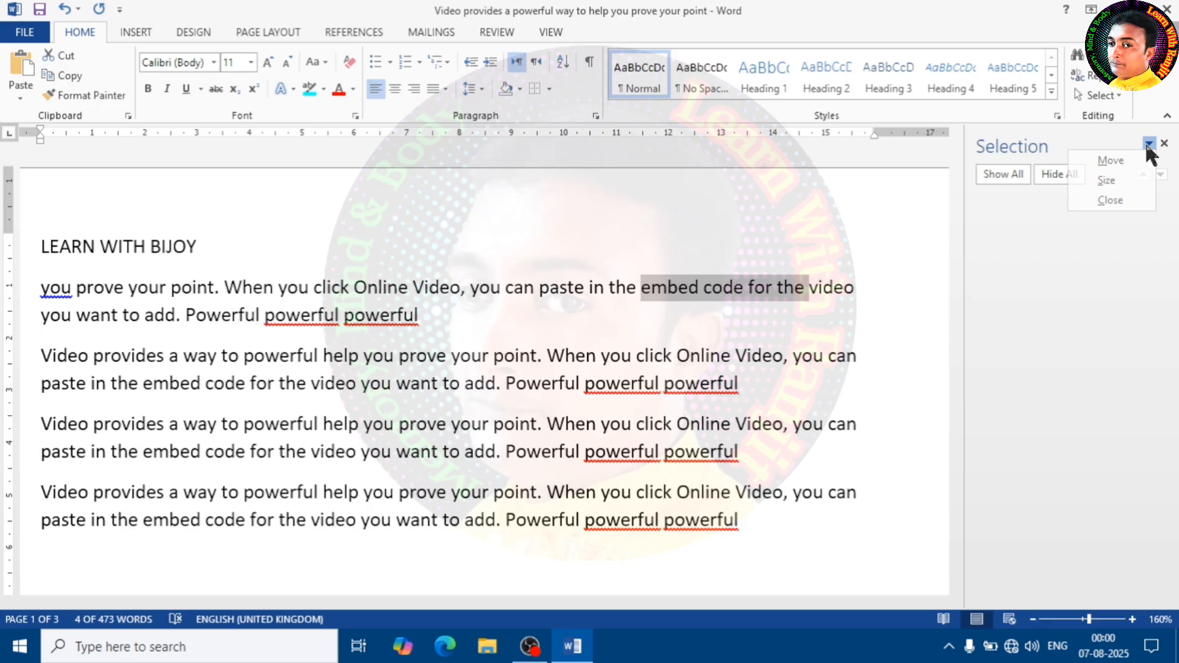
{"action": "left_click", "coordinate": [1120, 183]}
{"action": "left_click_drag", "start_coordinate": [931, 472], "coordinate": [1063, 410]}
{"action": "left_click", "coordinate": [1060, 410]}
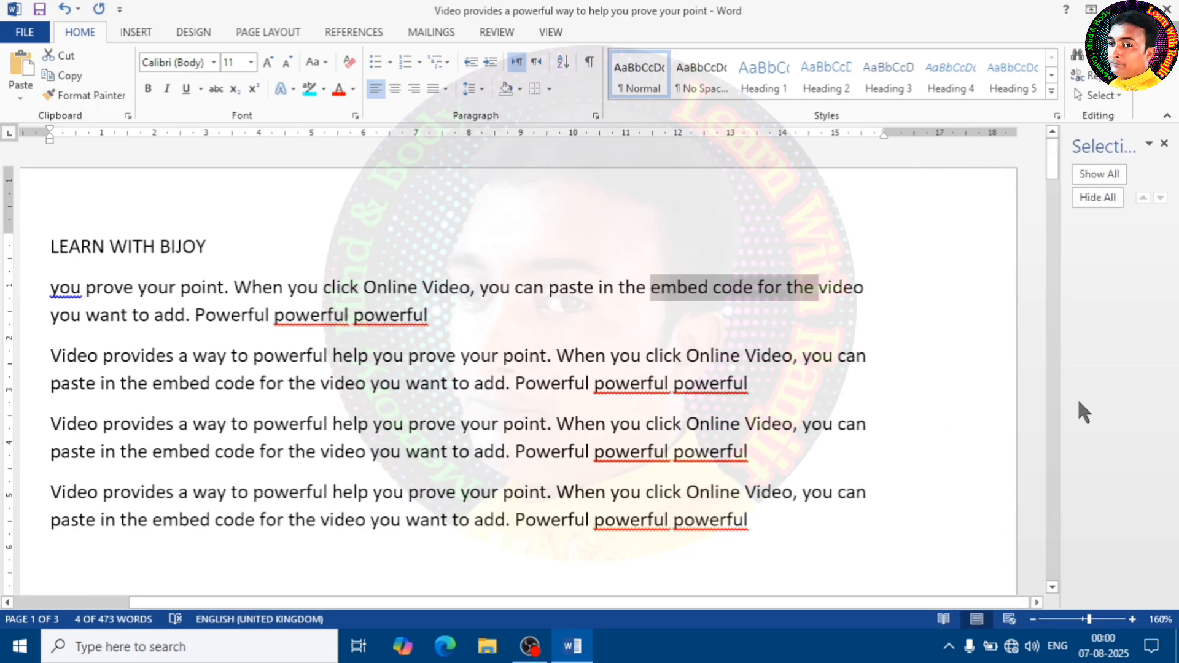
{"action": "left_click_drag", "start_coordinate": [1051, 157], "coordinate": [1090, 282]}
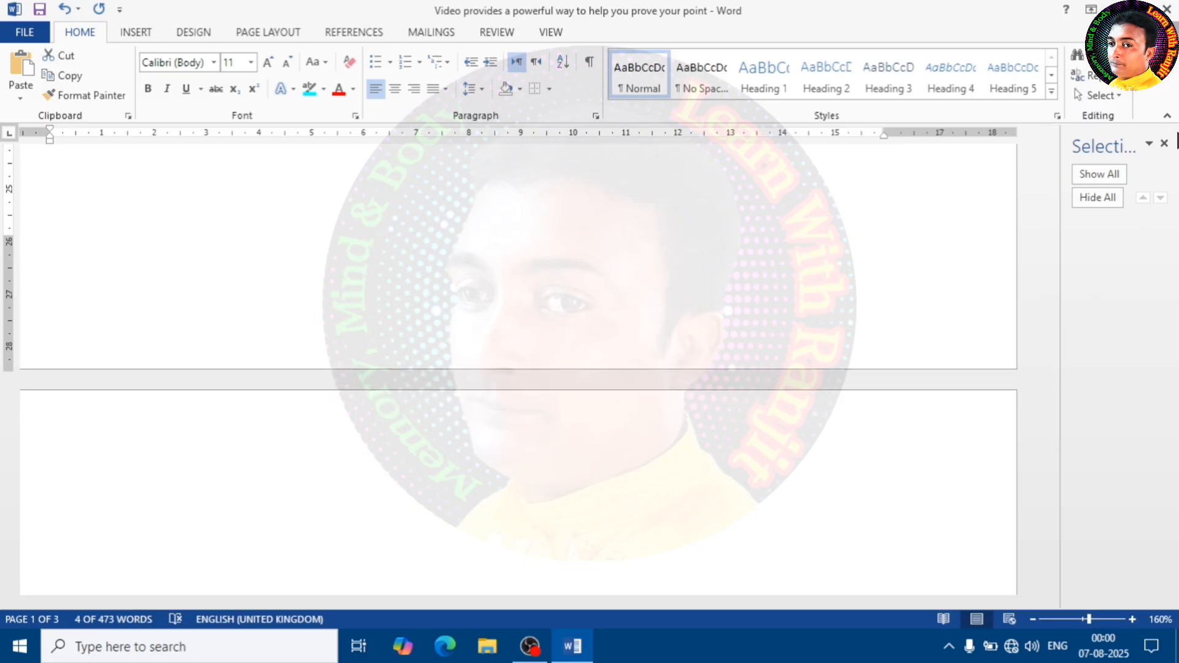
{"action": "left_click", "coordinate": [1163, 144]}
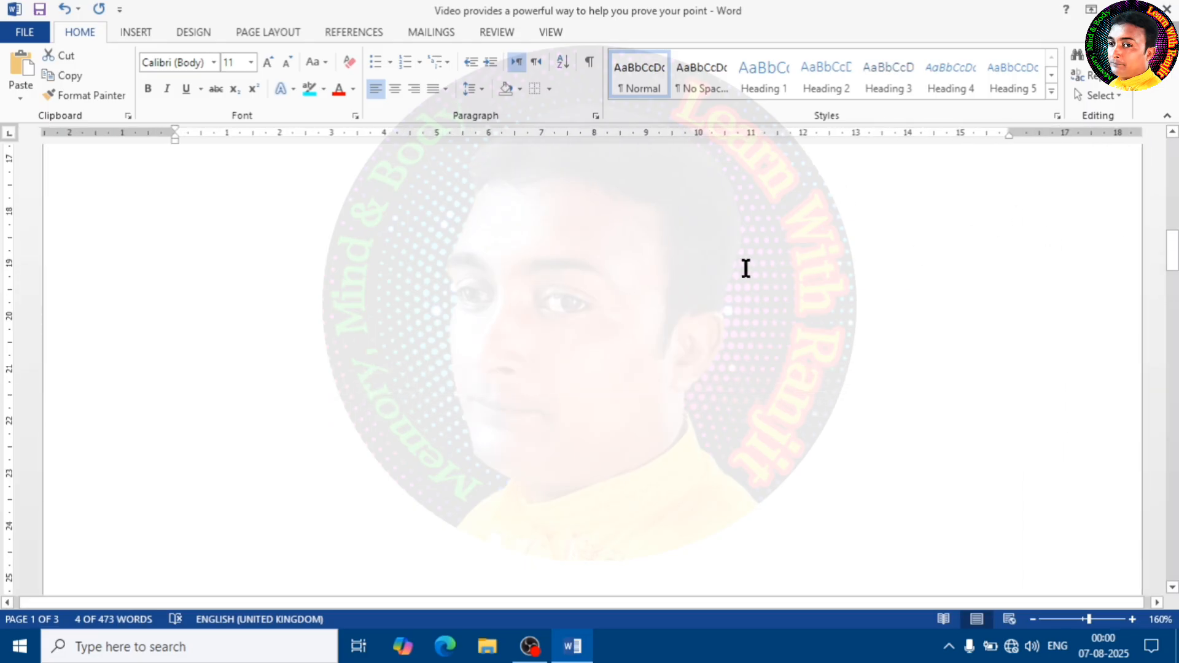
{"action": "scroll", "coordinate": [745, 268], "scroll_direction": "up", "scroll_amount": 15}
{"action": "scroll", "coordinate": [745, 268], "scroll_direction": "up", "scroll_amount": 1}
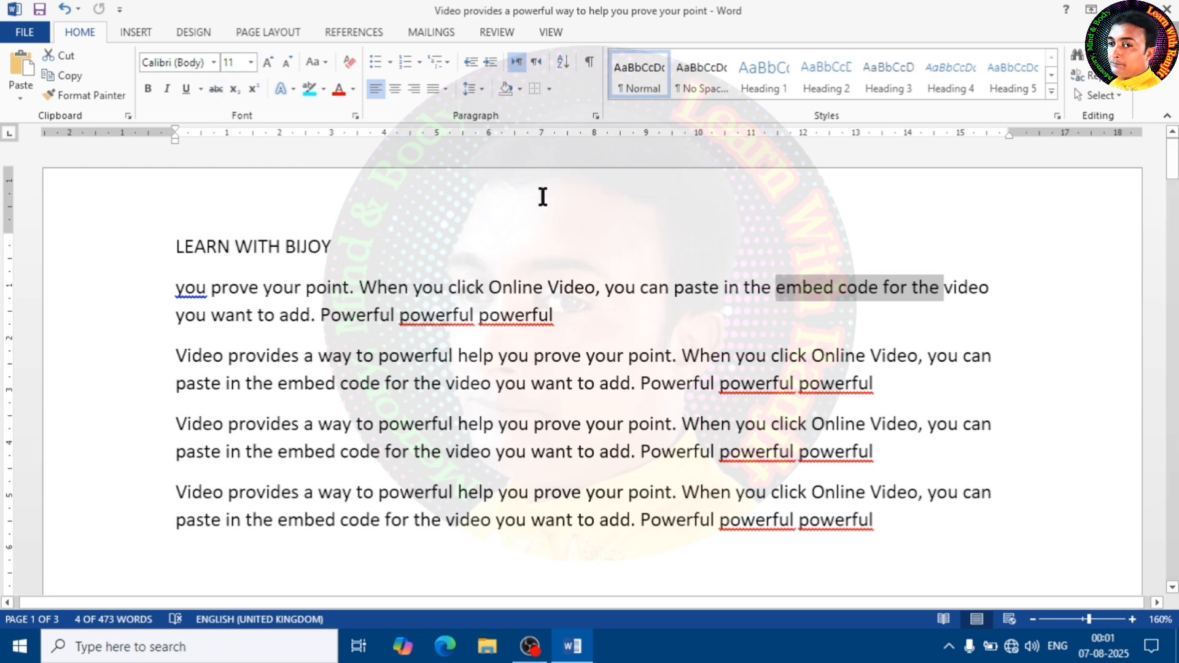
- Try moving the first-line indent of the "you prove your point" paragraph about 1.25 cm into the left margin, and undo it
{"action": "left_click", "coordinate": [575, 342]}
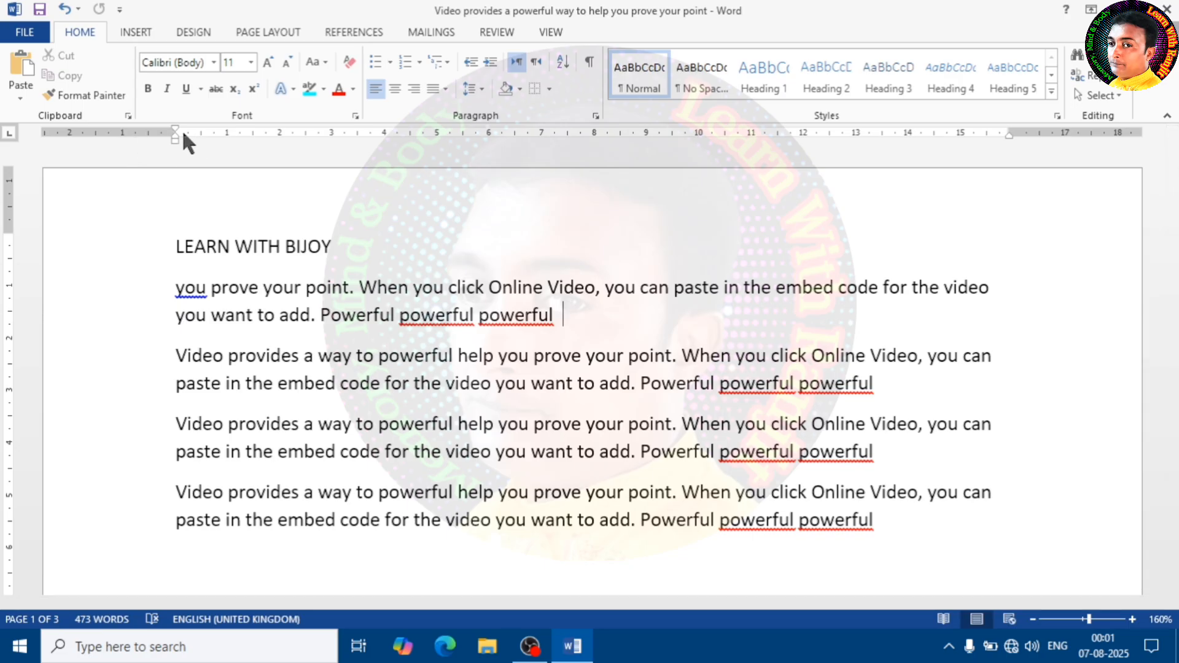
{"action": "left_click_drag", "start_coordinate": [174, 130], "coordinate": [109, 131]}
{"action": "left_click", "coordinate": [235, 225]}
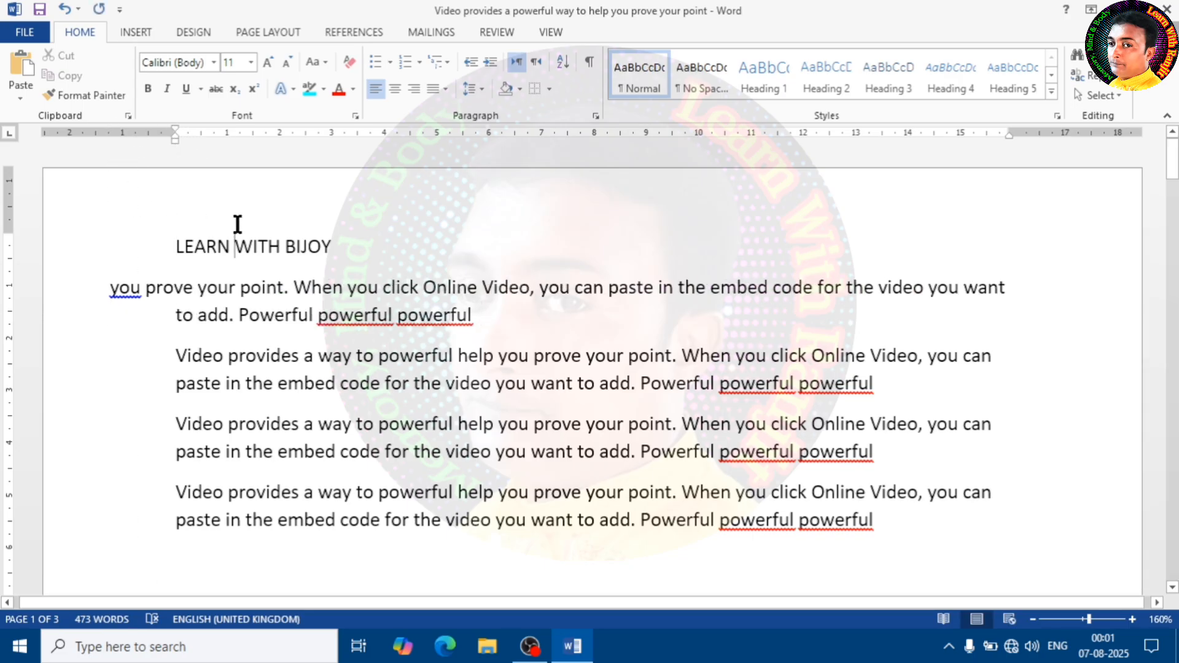
{"action": "key", "text": "ctrl+z"}
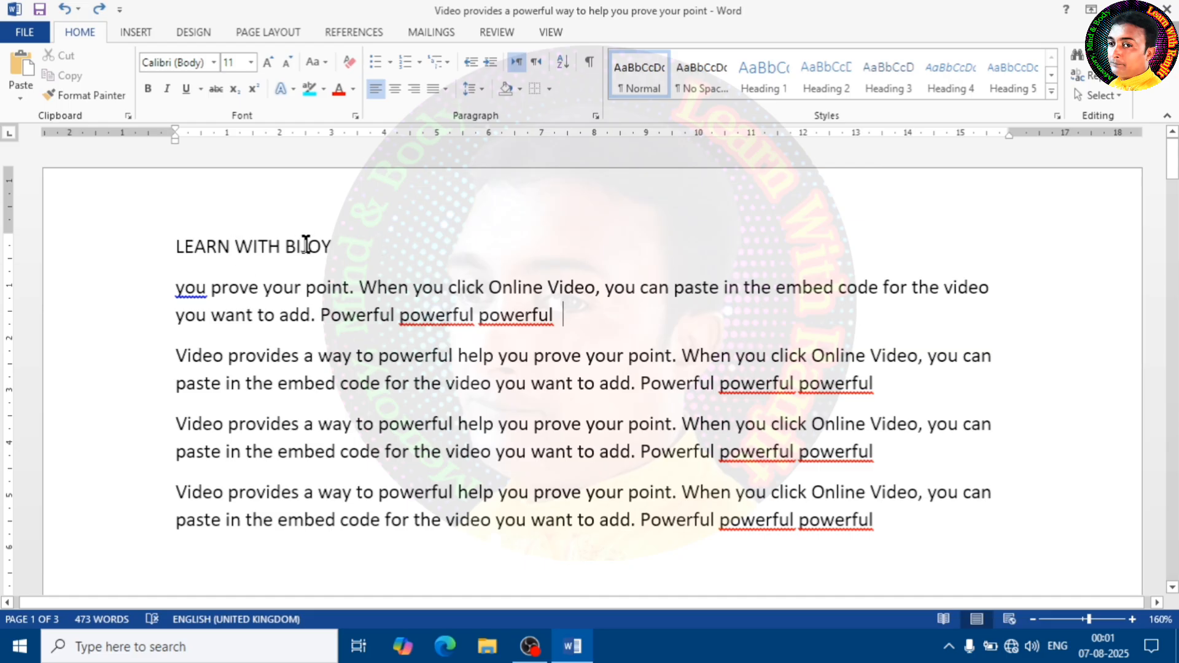
- Display the Insert commands, compare them with the Home commands, and return to the Insert commands
{"action": "left_click", "coordinate": [142, 31]}
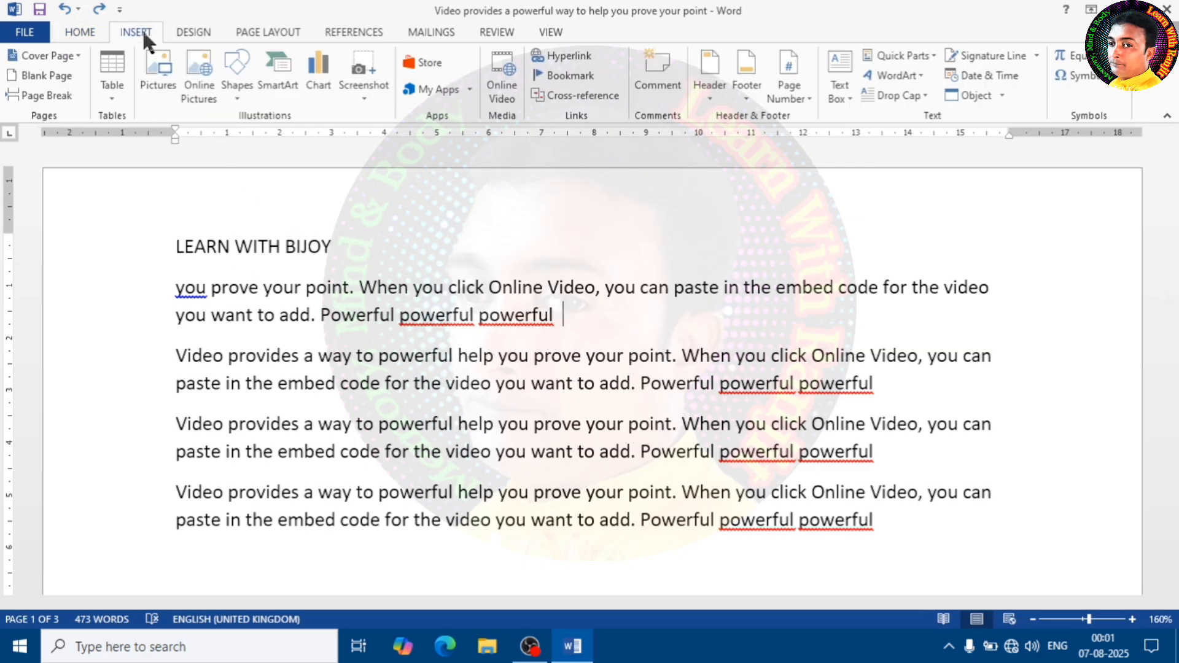
{"action": "left_click", "coordinate": [85, 32]}
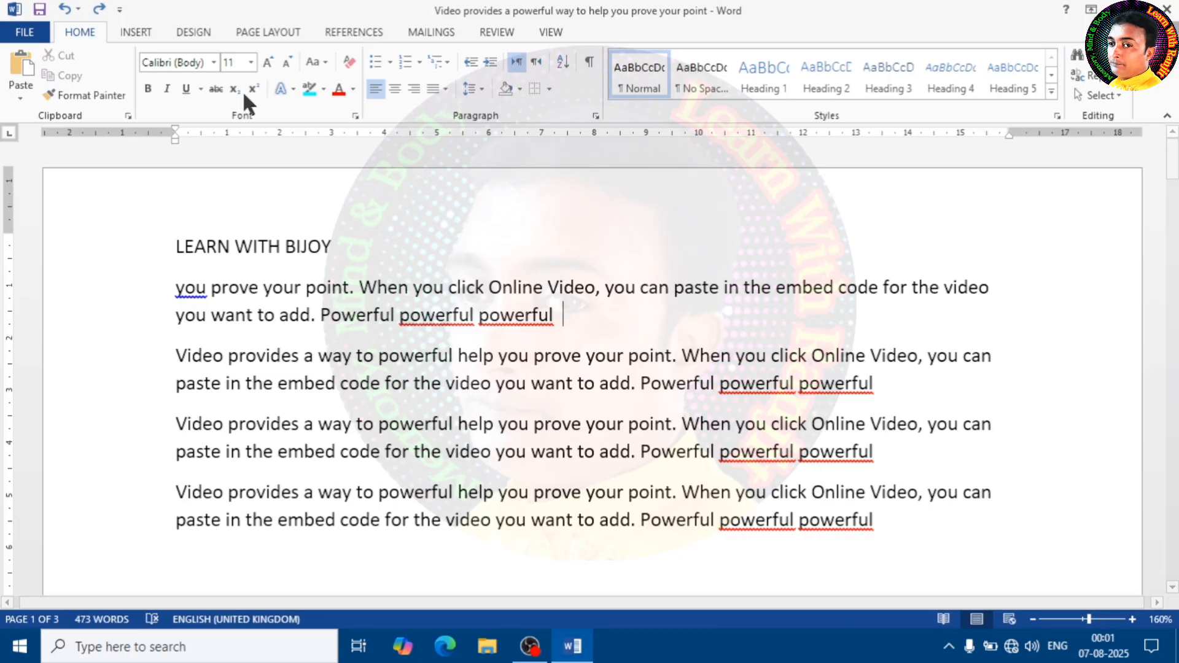
{"action": "left_click", "coordinate": [137, 32]}
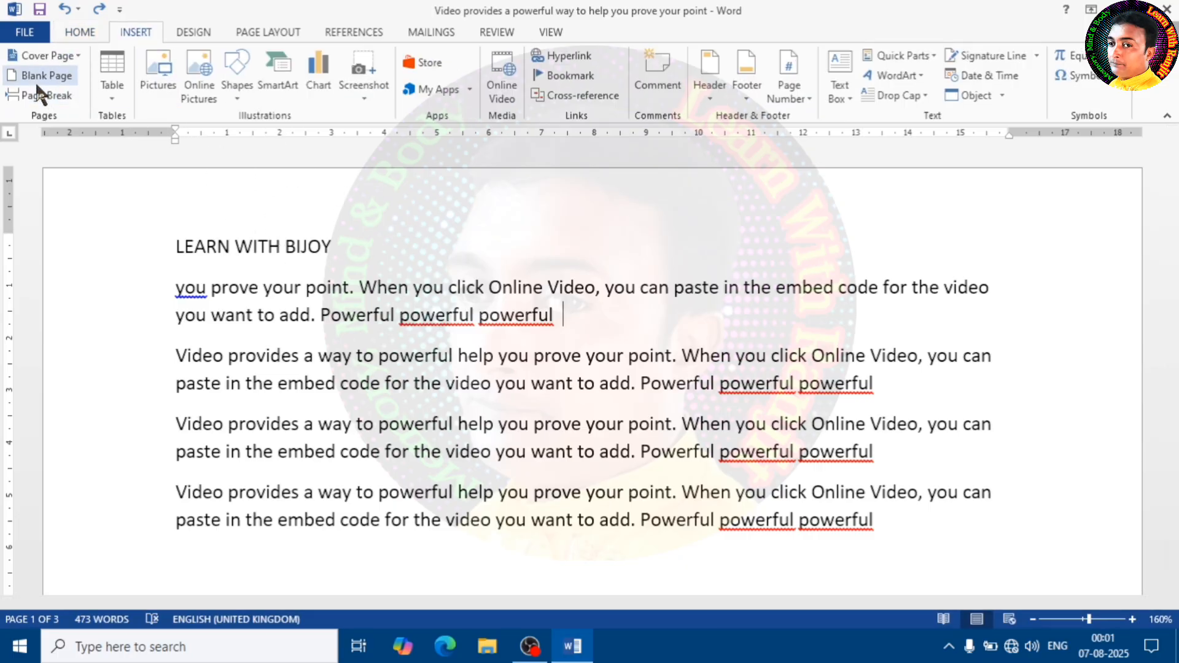